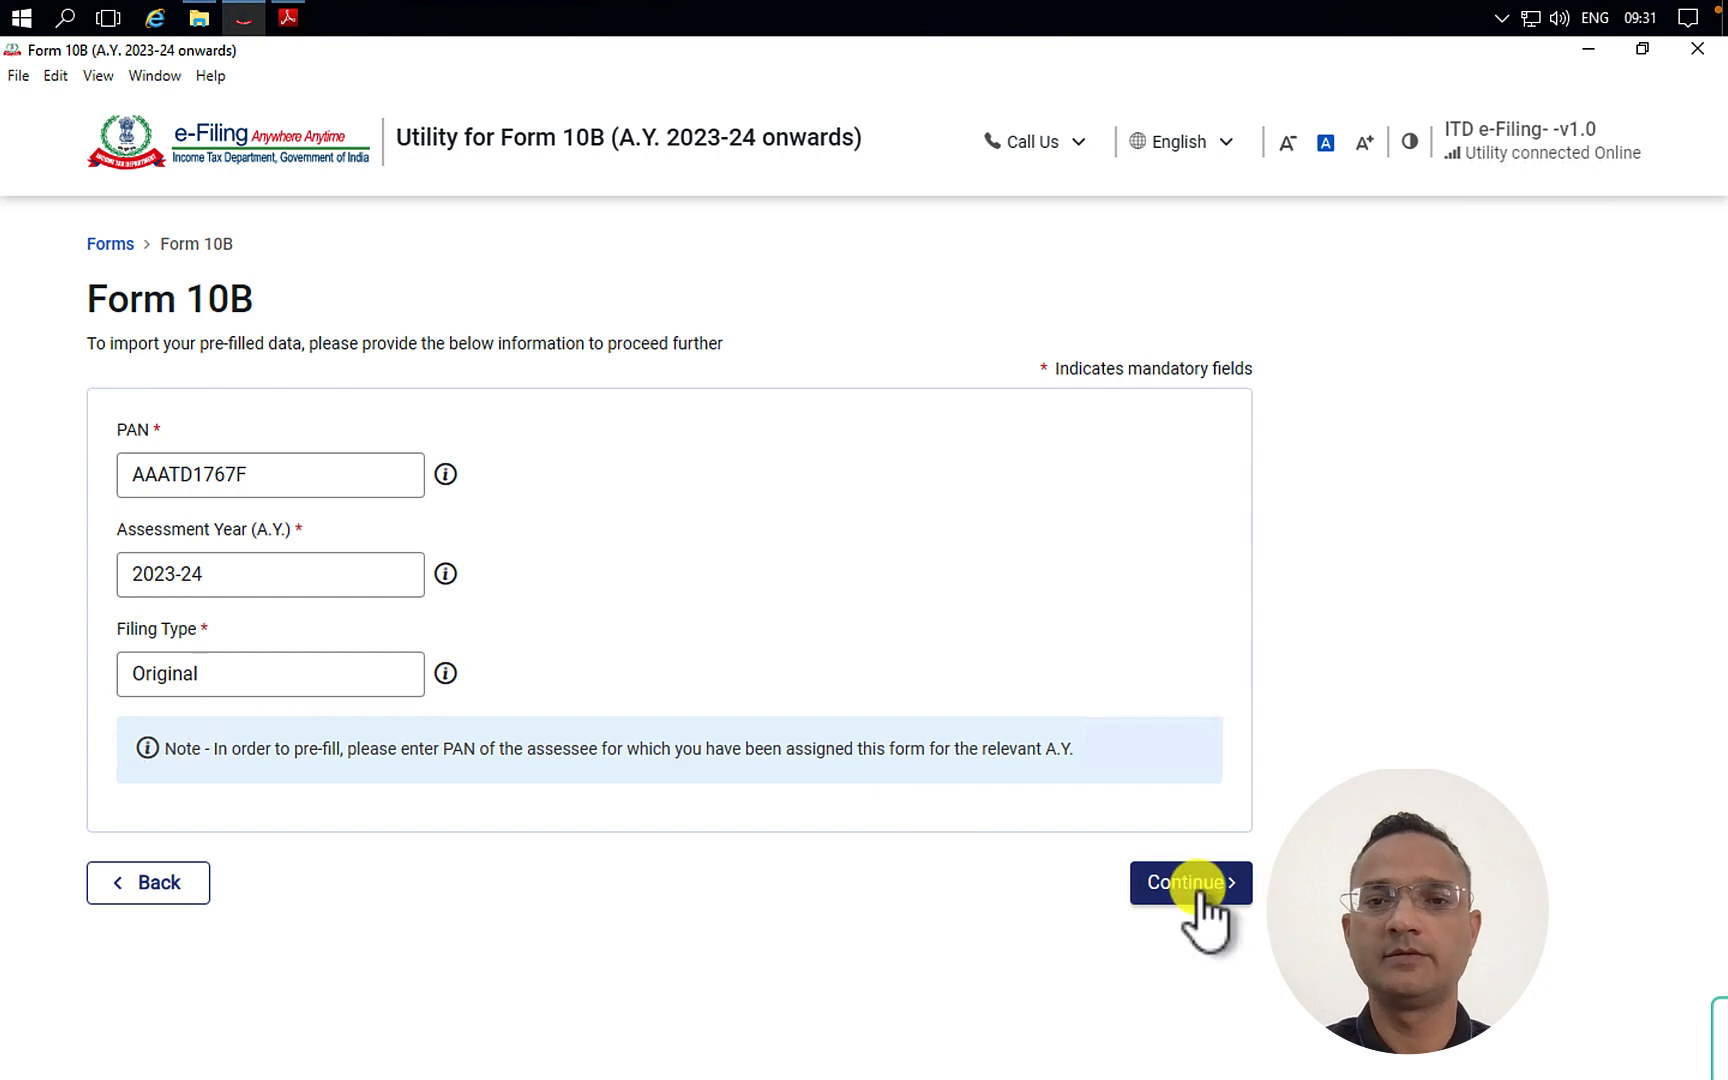
- Proceed with a new original Form 10B filing for 2023-24, discarding the details saved earlier, and get started on the form
{"action": "left_click", "coordinate": [1197, 890]}
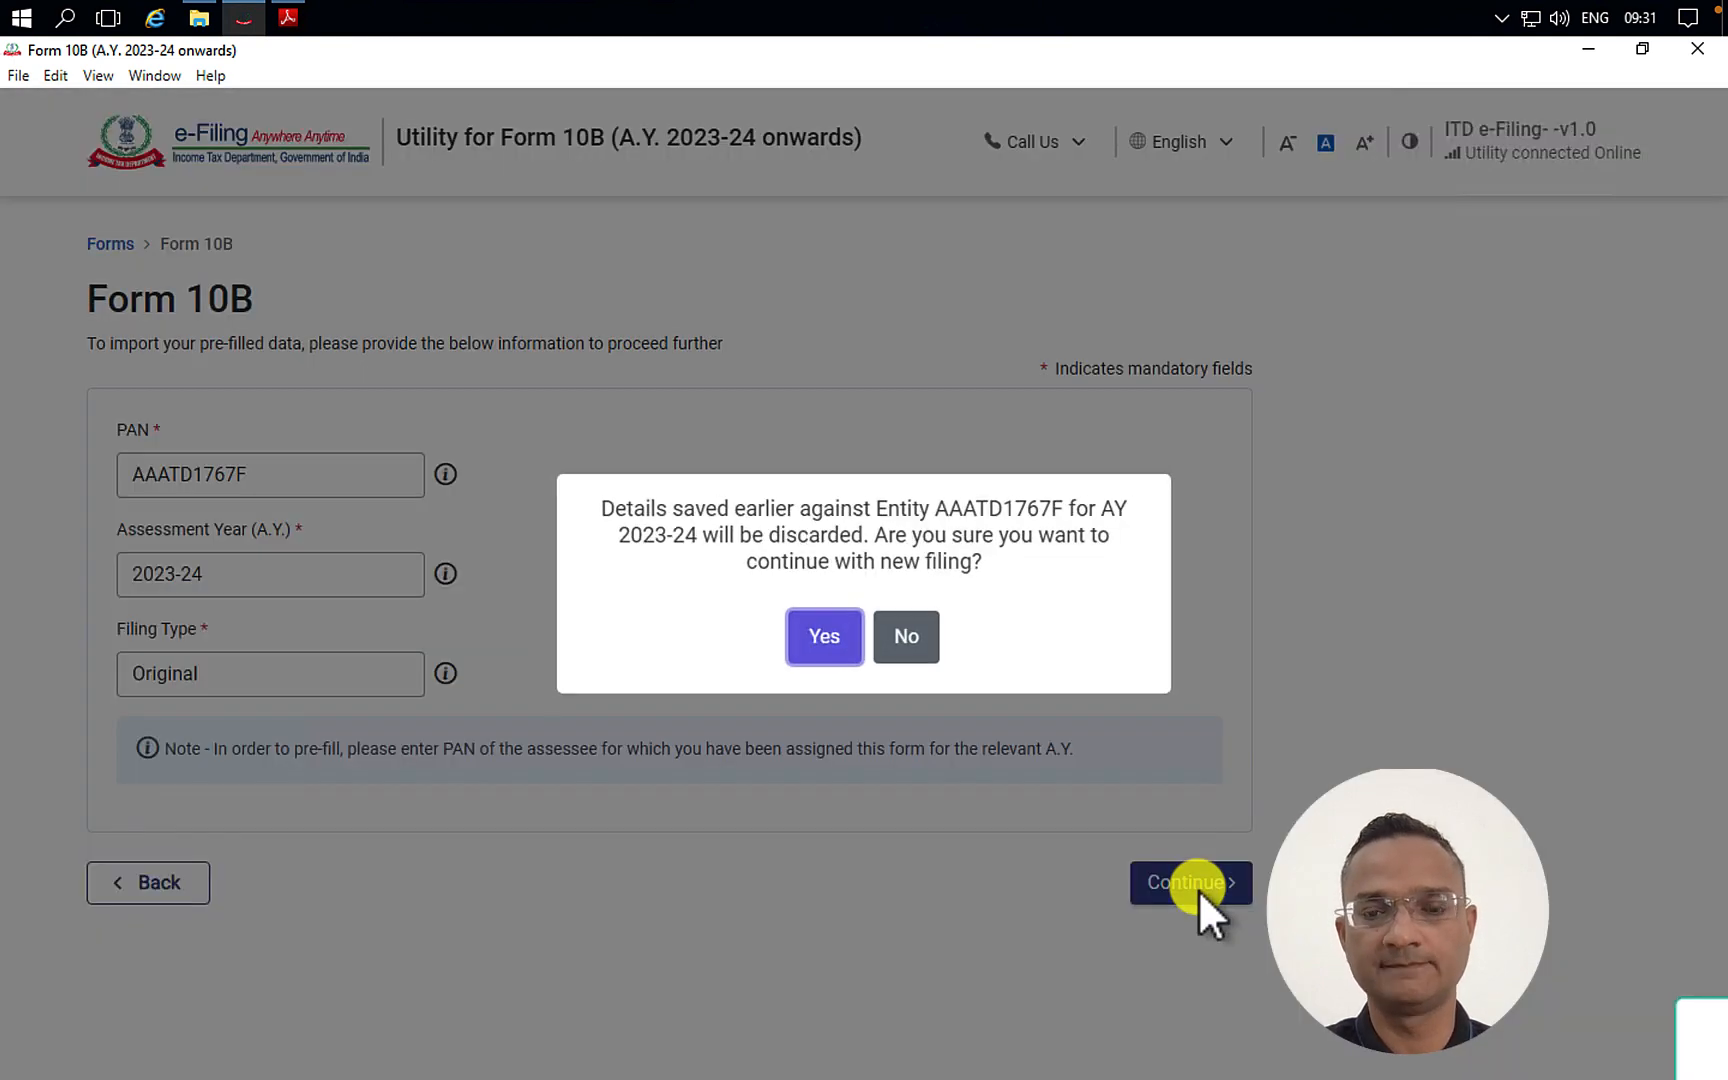
{"action": "left_click", "coordinate": [820, 645]}
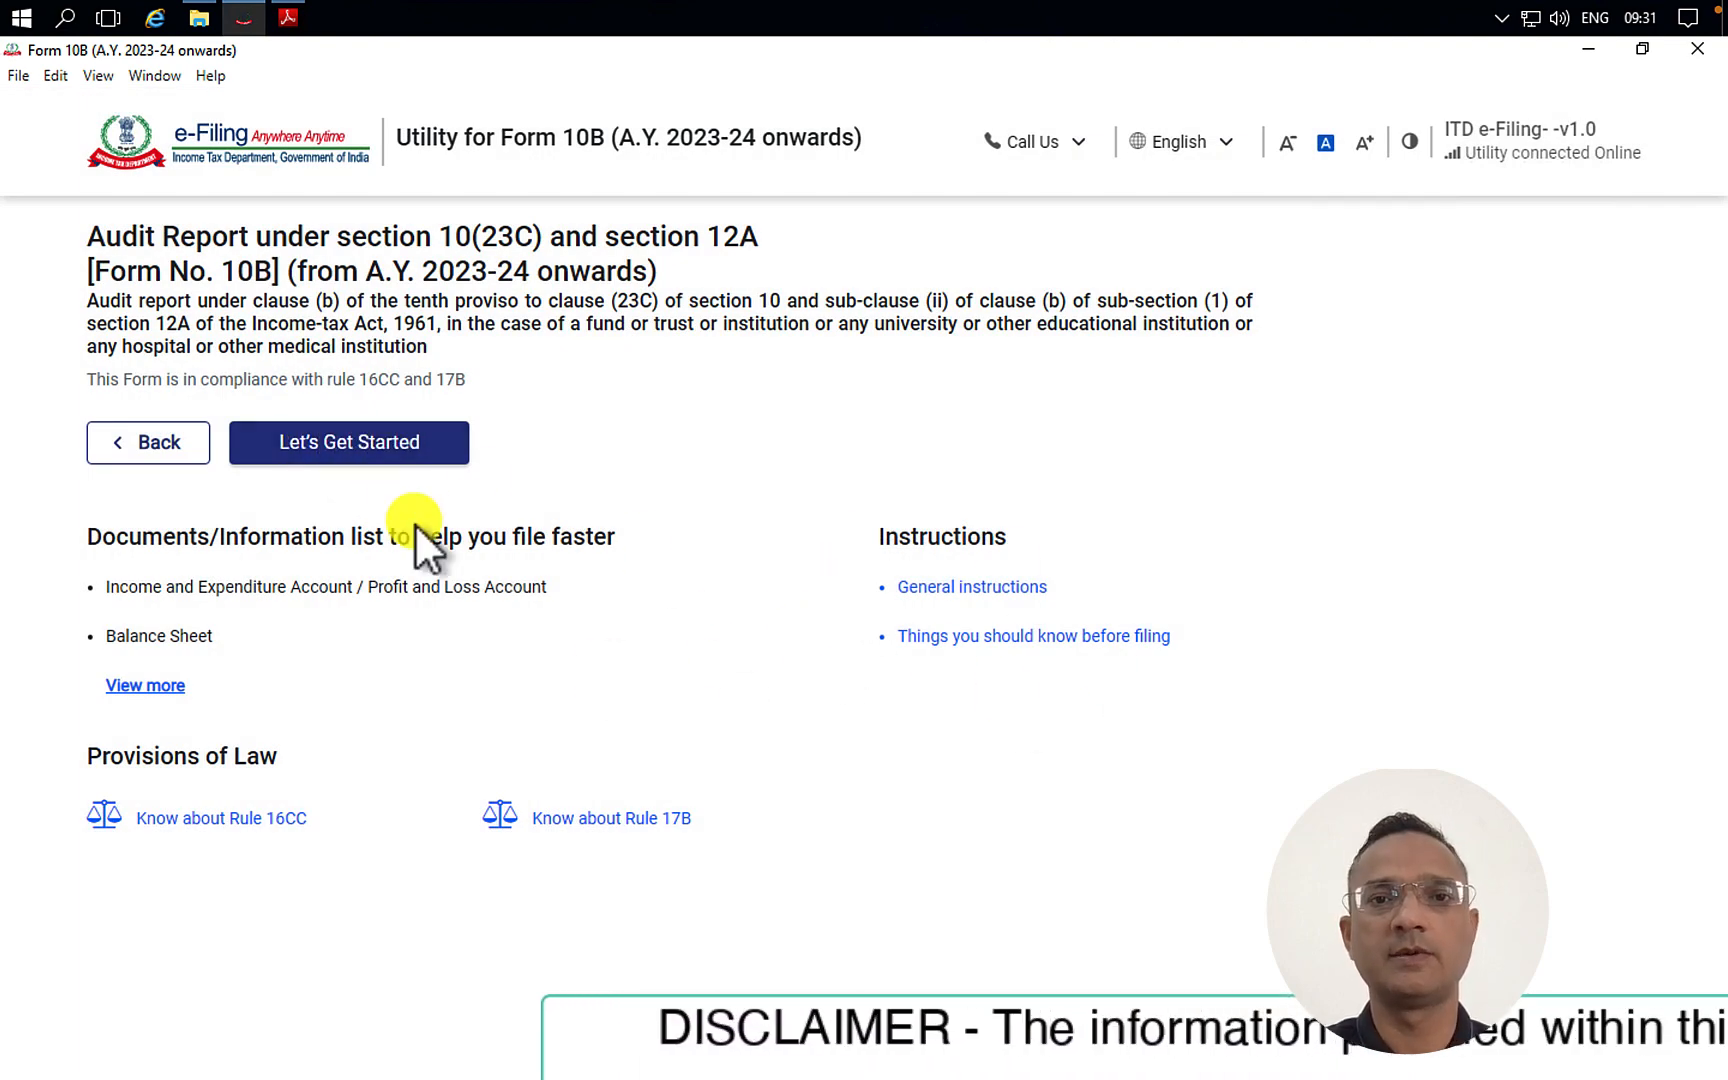
{"action": "left_click", "coordinate": [322, 452]}
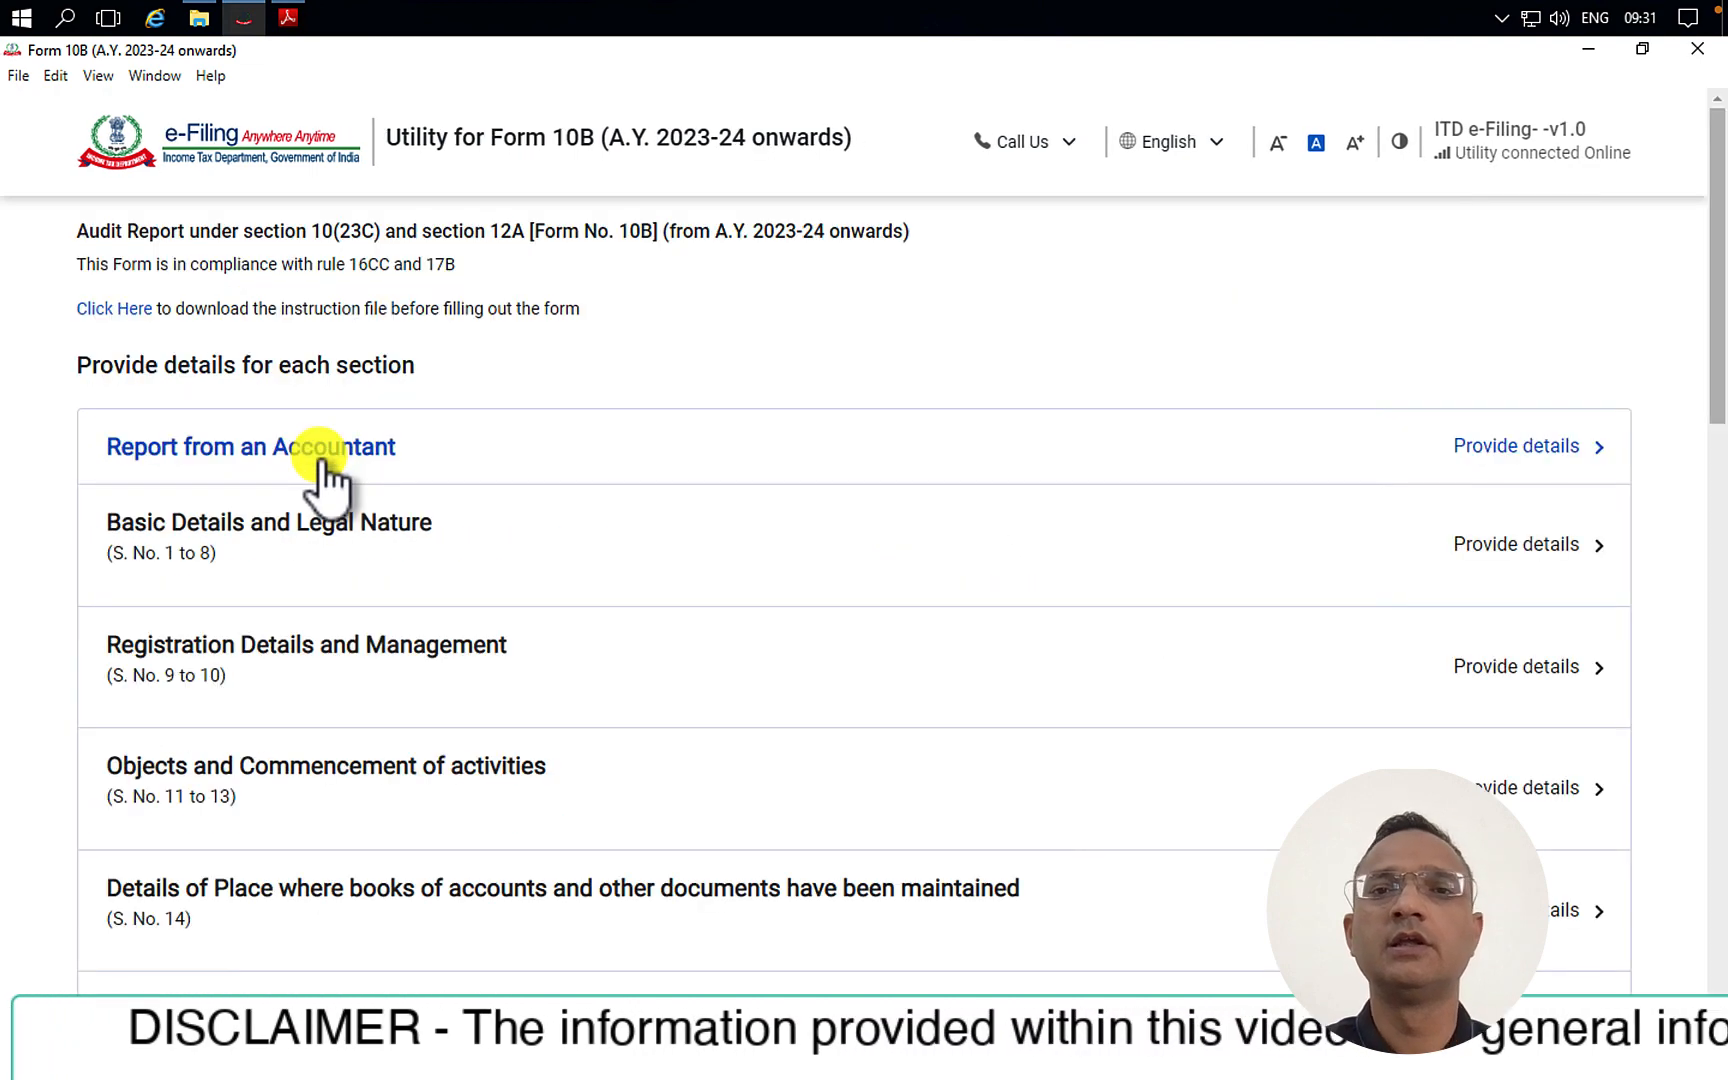
- Look through the full list of Form 10B sections, from Report from an Accountant to the Sch. 269SS and Other law violation schedules
{"action": "scroll", "coordinate": [570, 910], "scroll_direction": "down", "scroll_amount": 1}
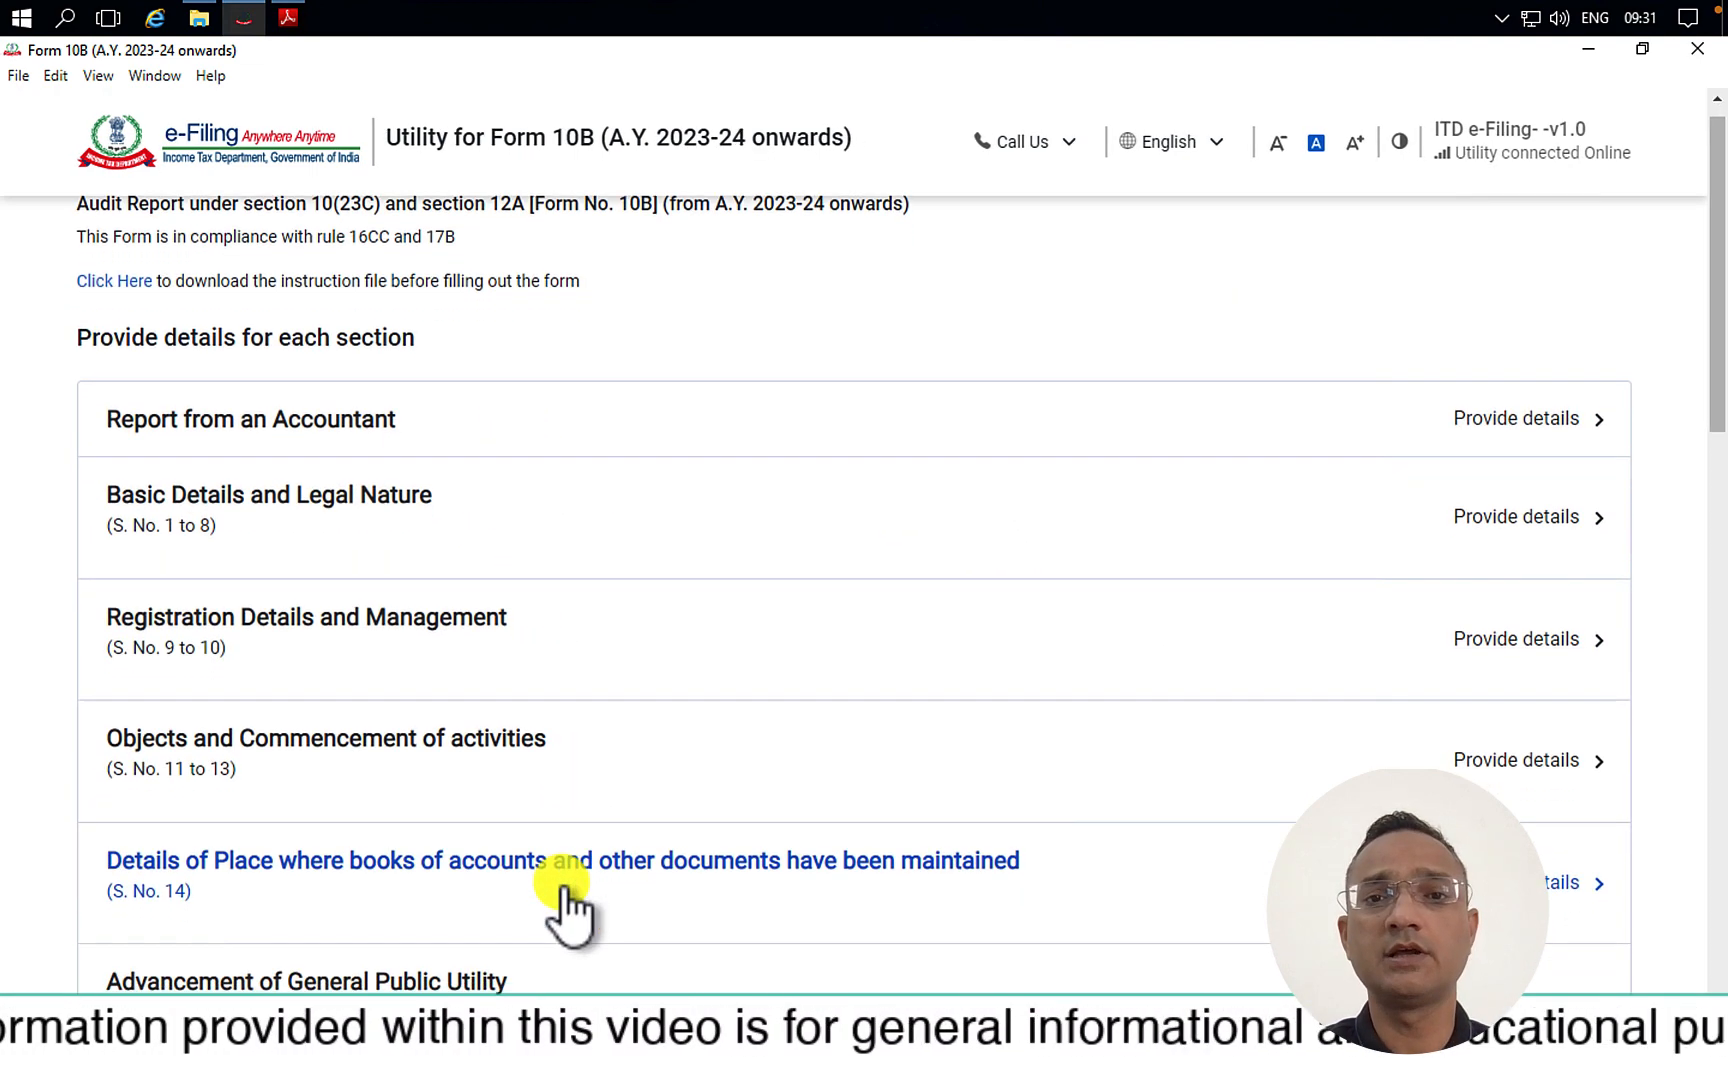
{"action": "scroll", "coordinate": [570, 900], "scroll_direction": "down", "scroll_amount": 1}
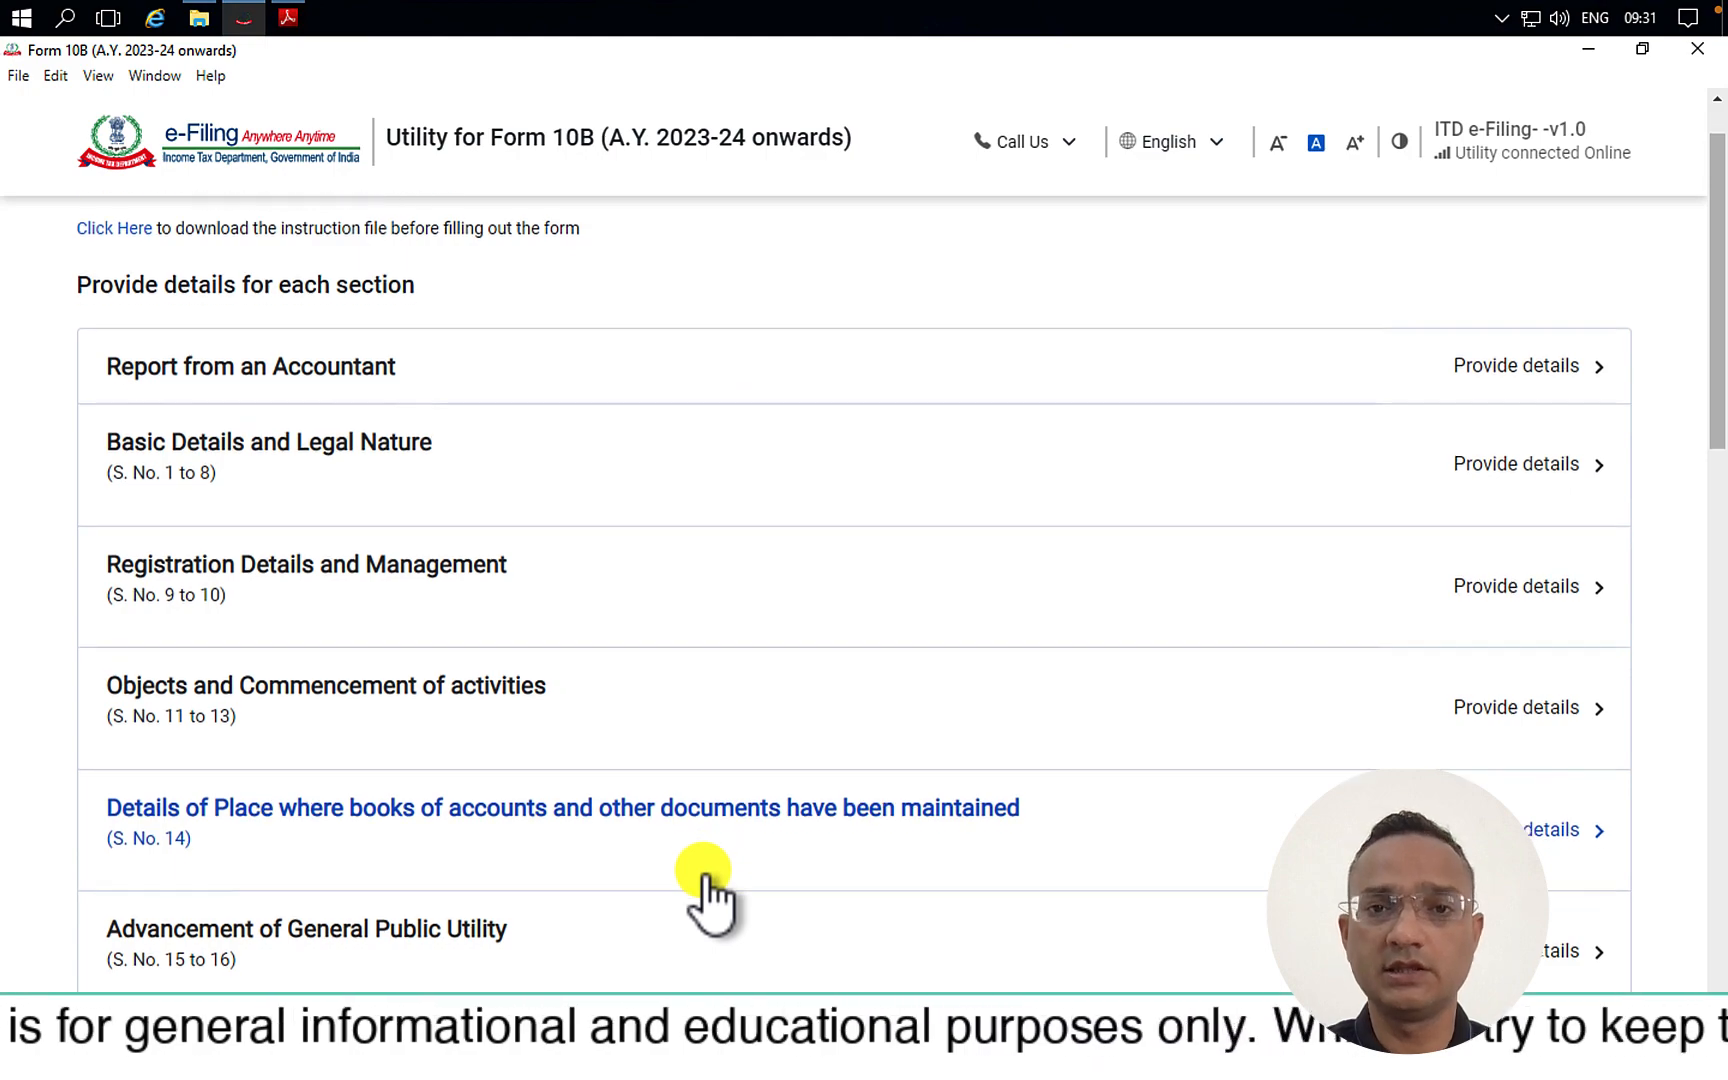
{"action": "scroll", "coordinate": [712, 870], "scroll_direction": "down", "scroll_amount": 1}
{"action": "scroll", "coordinate": [464, 610], "scroll_direction": "down", "scroll_amount": 2}
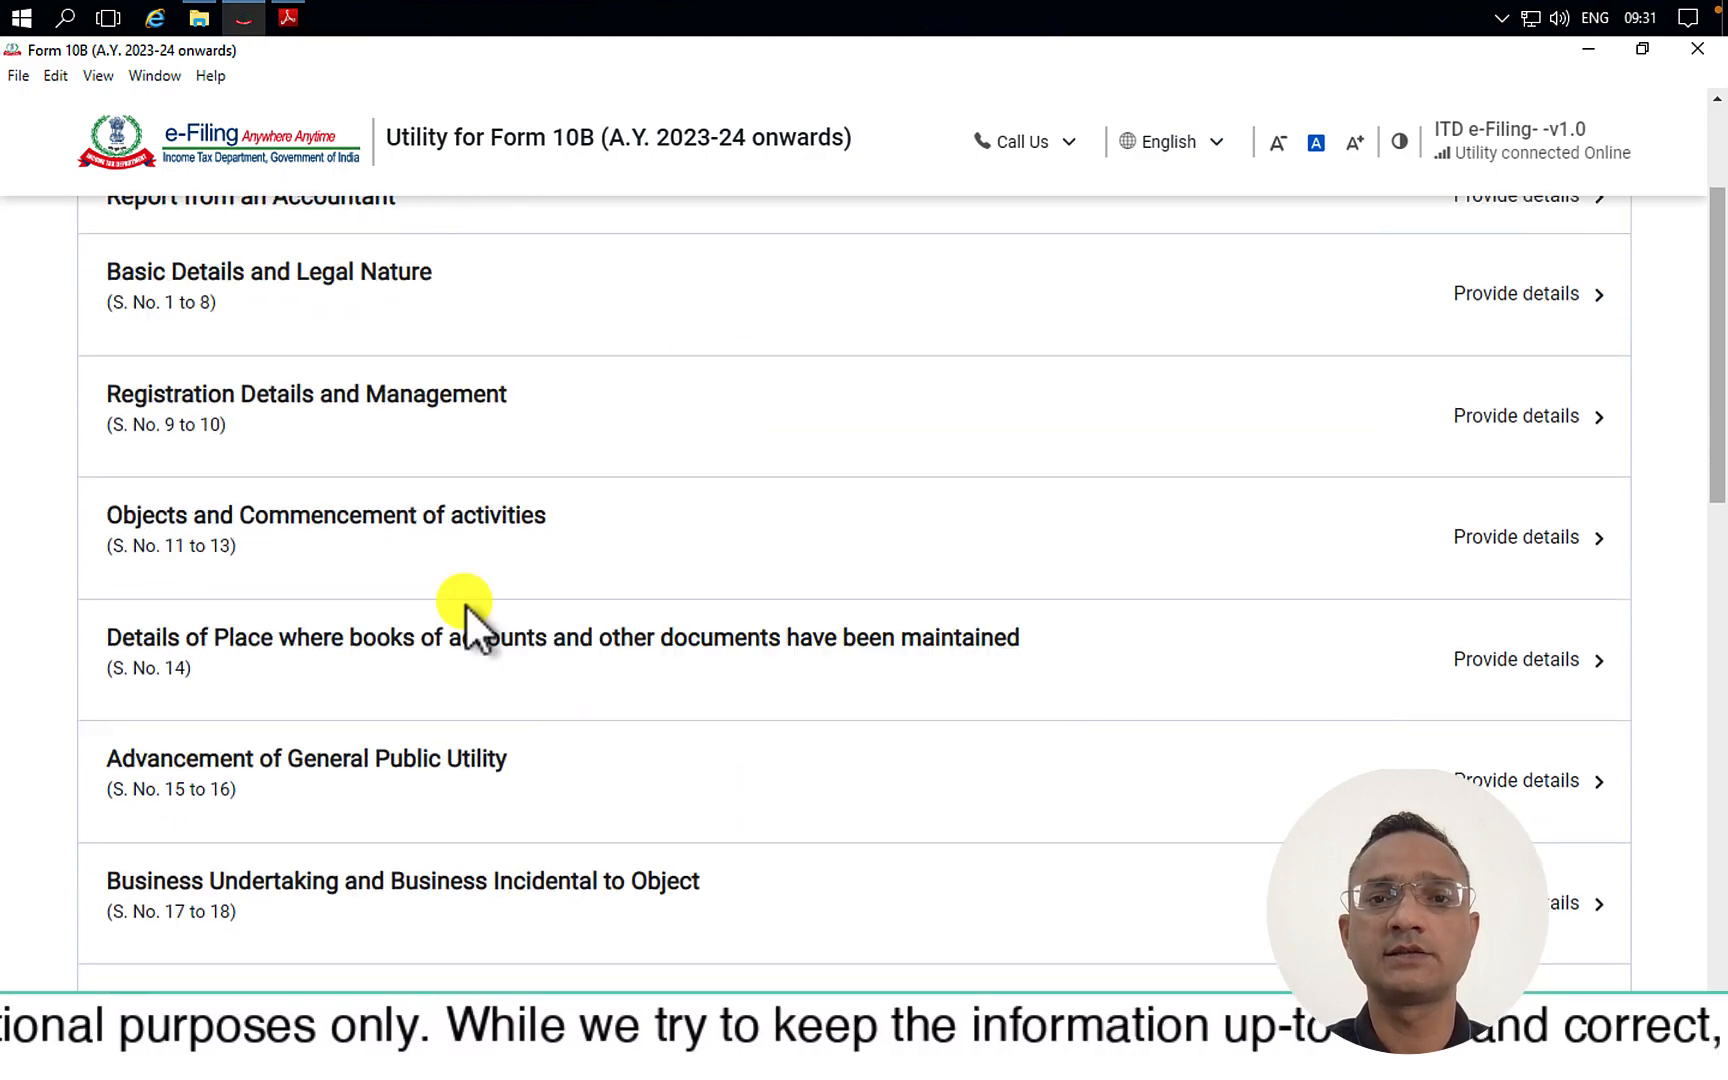
{"action": "scroll", "coordinate": [464, 603], "scroll_direction": "down", "scroll_amount": 15}
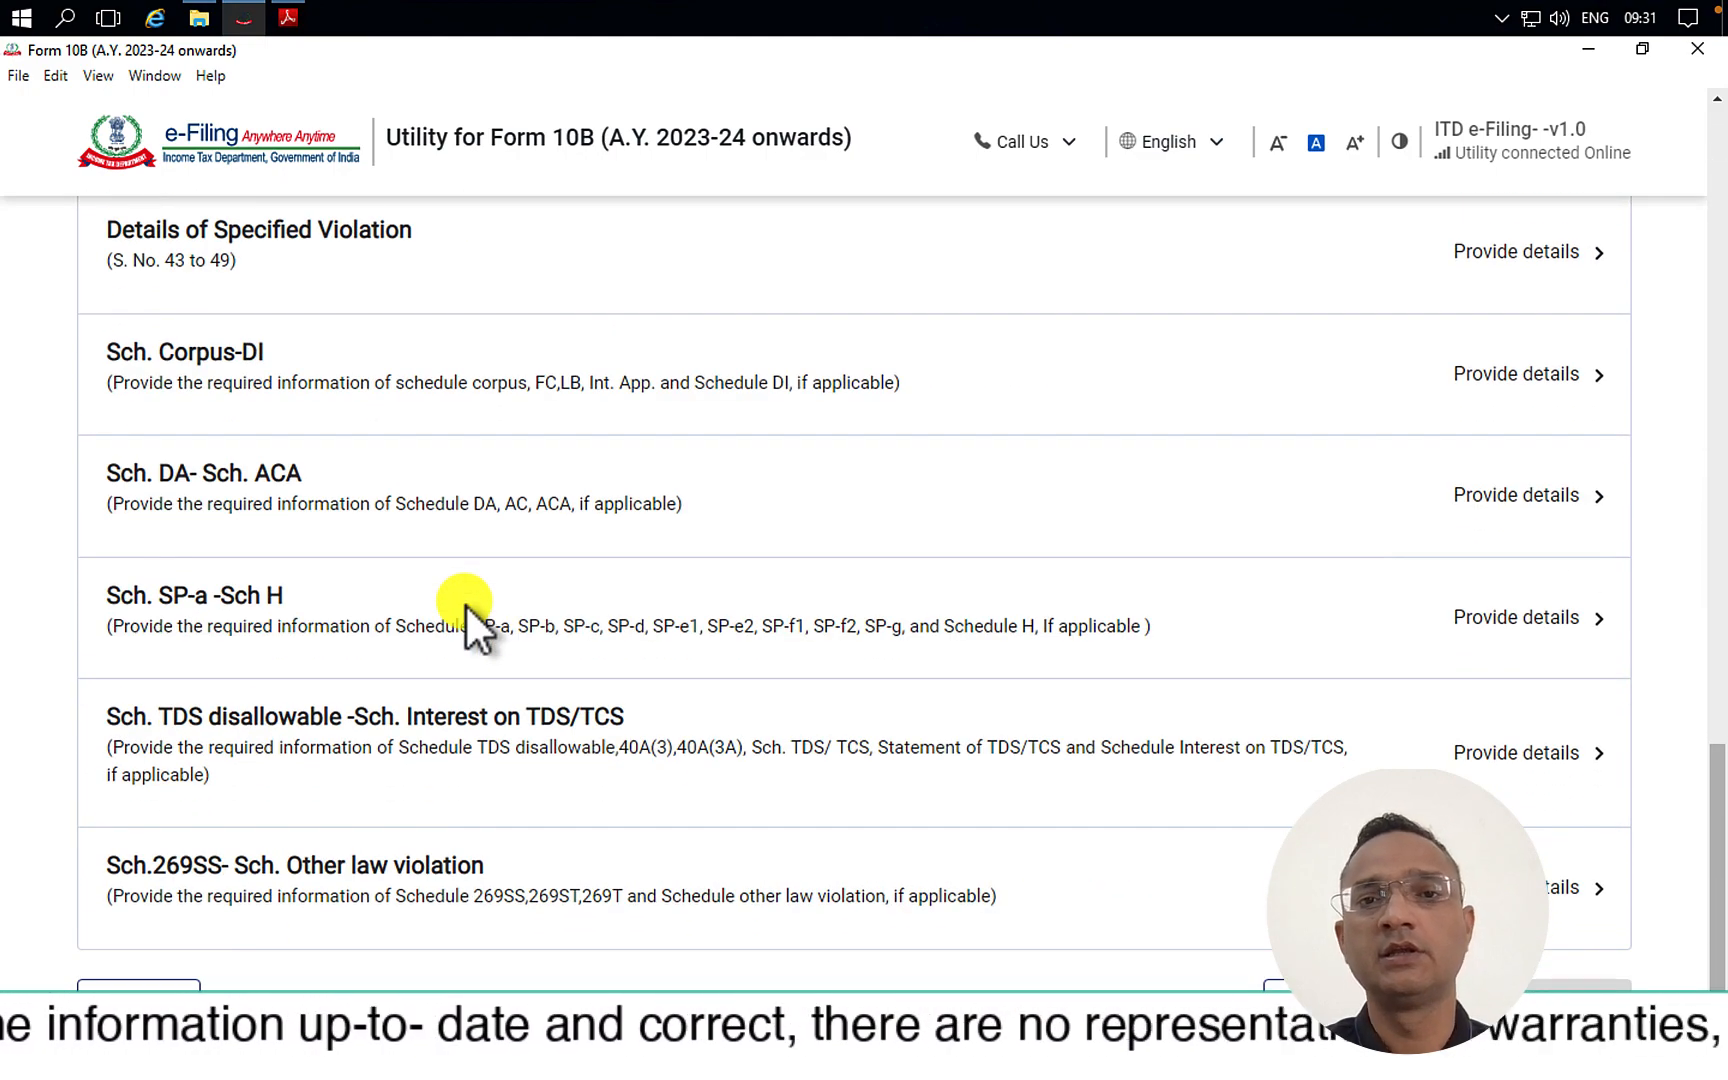
{"action": "scroll", "coordinate": [464, 603], "scroll_direction": "up", "scroll_amount": 20}
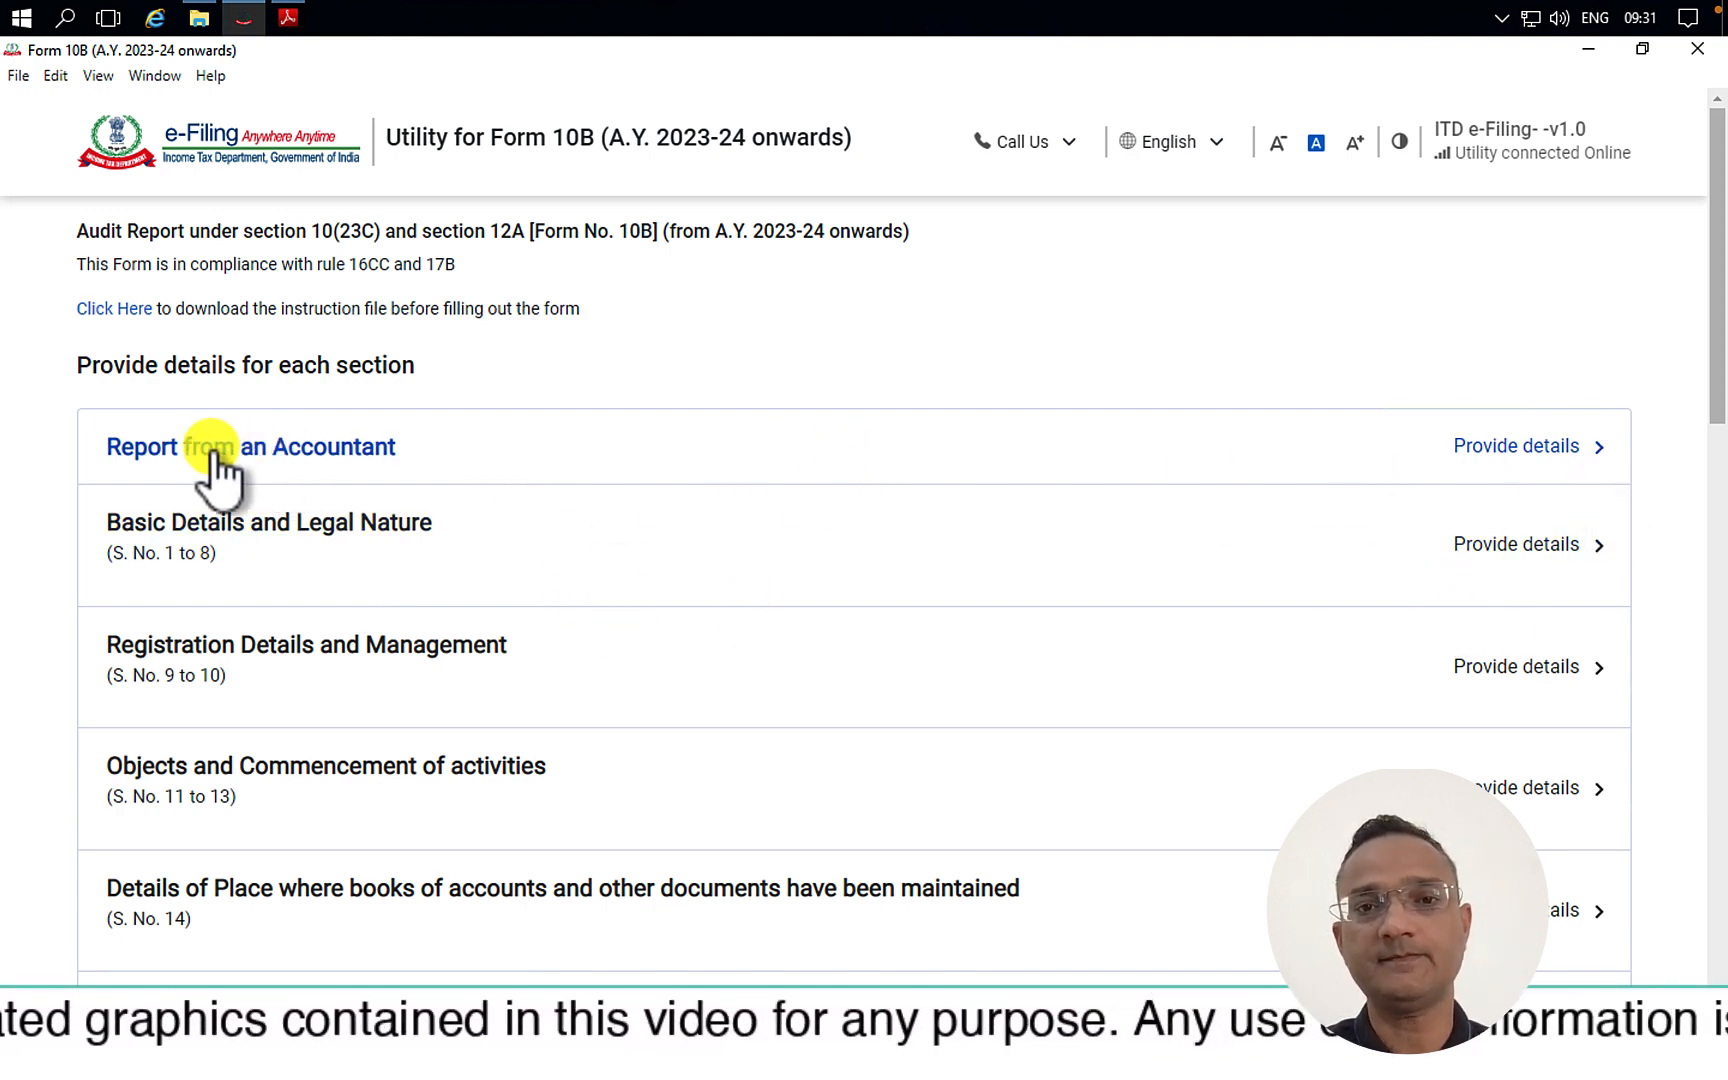
- Examine the blank fields of the Report from an Accountant section and leave it without saving
{"action": "left_click", "coordinate": [330, 450]}
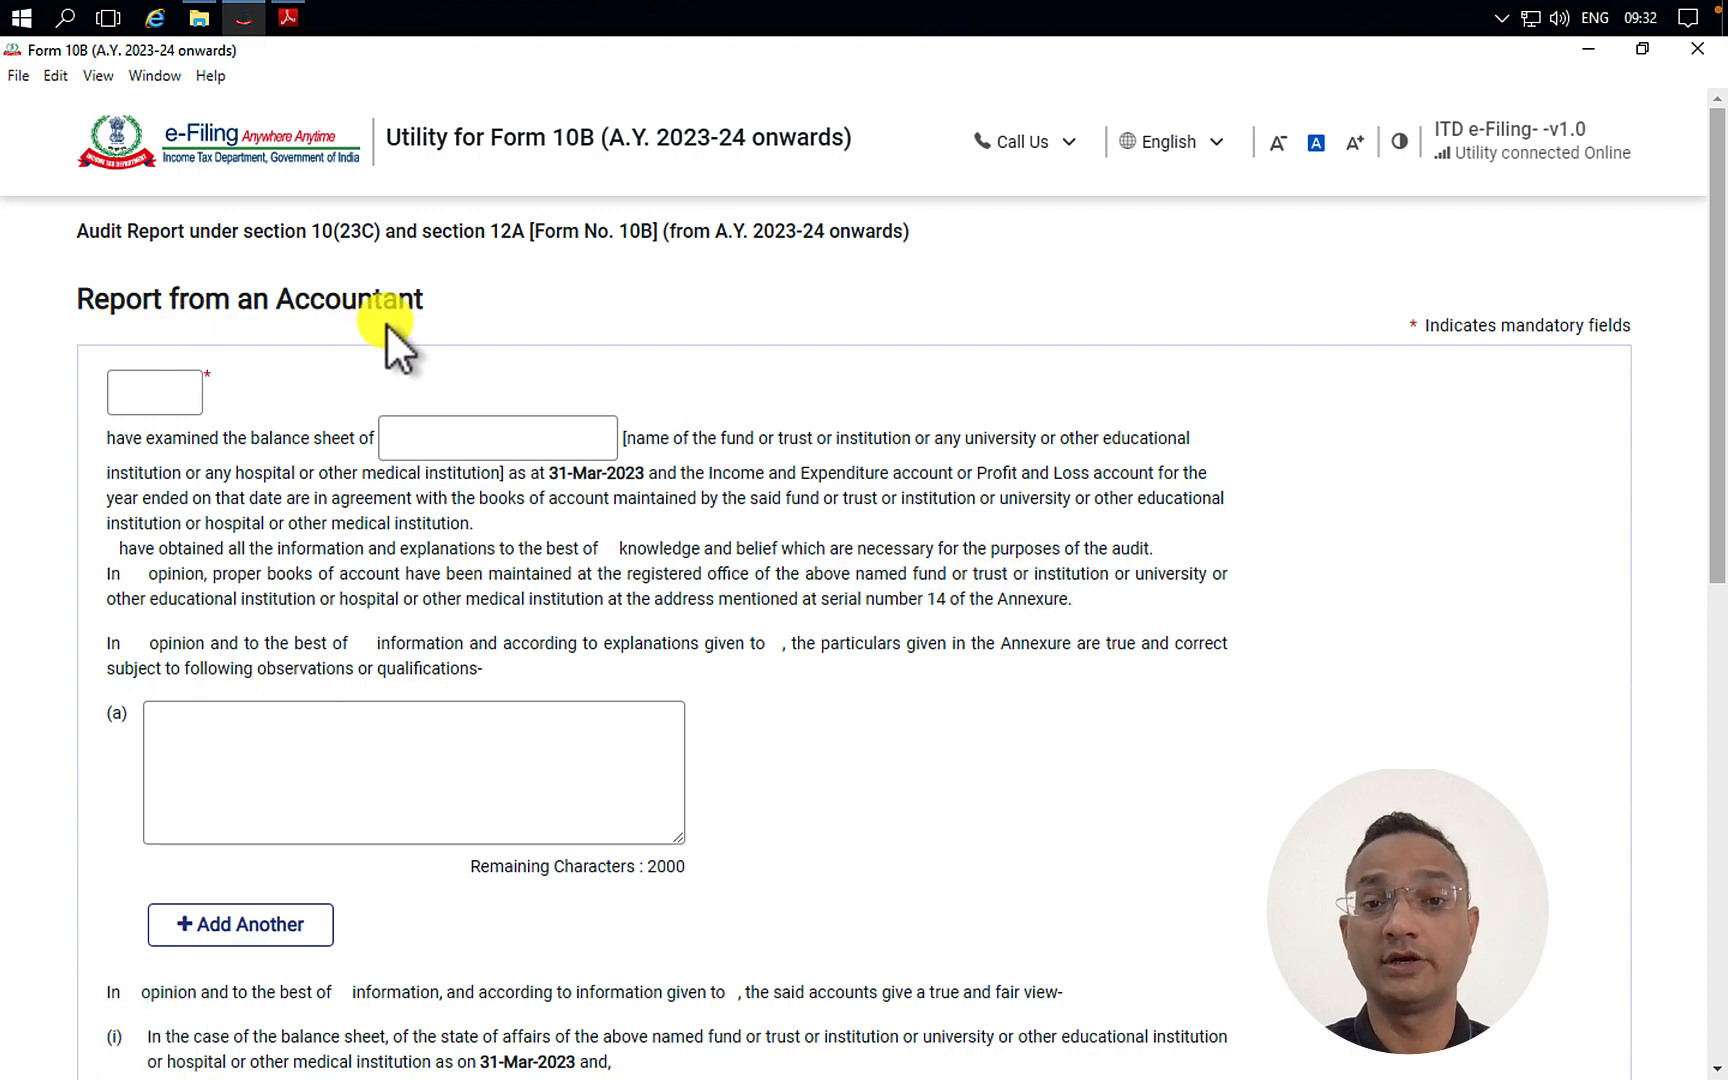
{"action": "scroll", "coordinate": [648, 818], "scroll_direction": "down", "scroll_amount": 5}
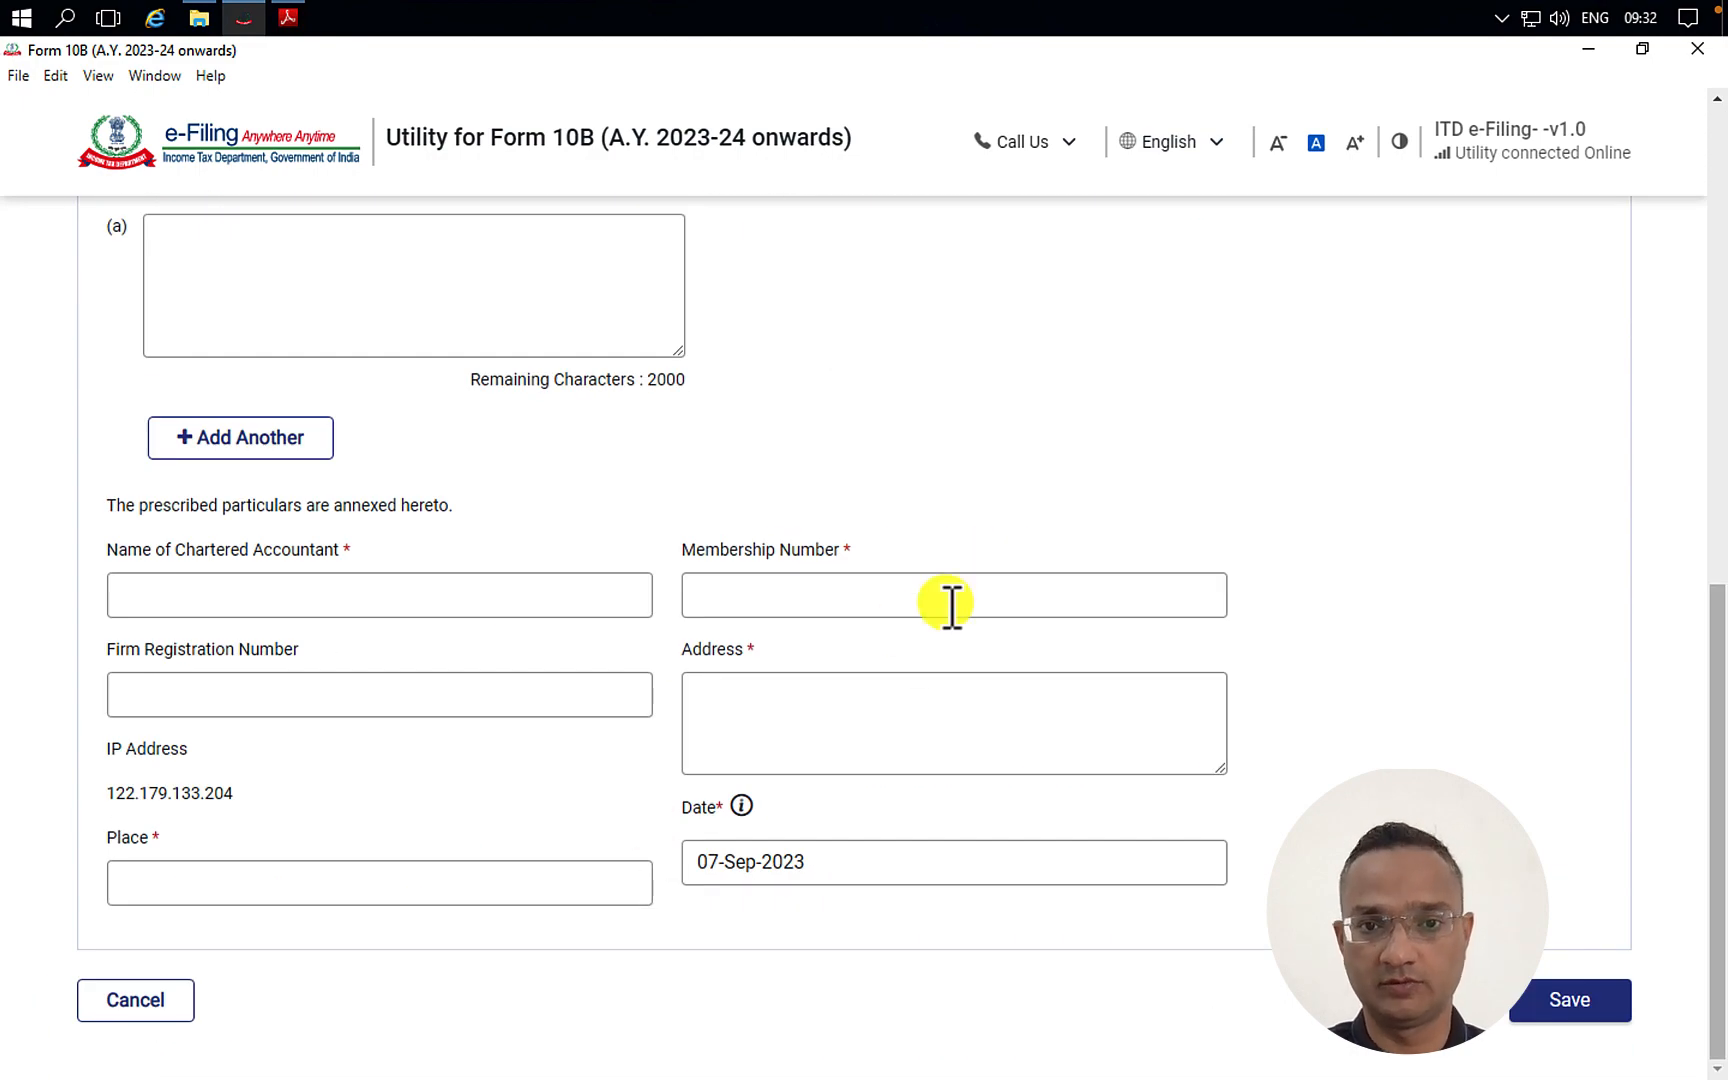
{"action": "scroll", "coordinate": [945, 606], "scroll_direction": "up", "scroll_amount": 5}
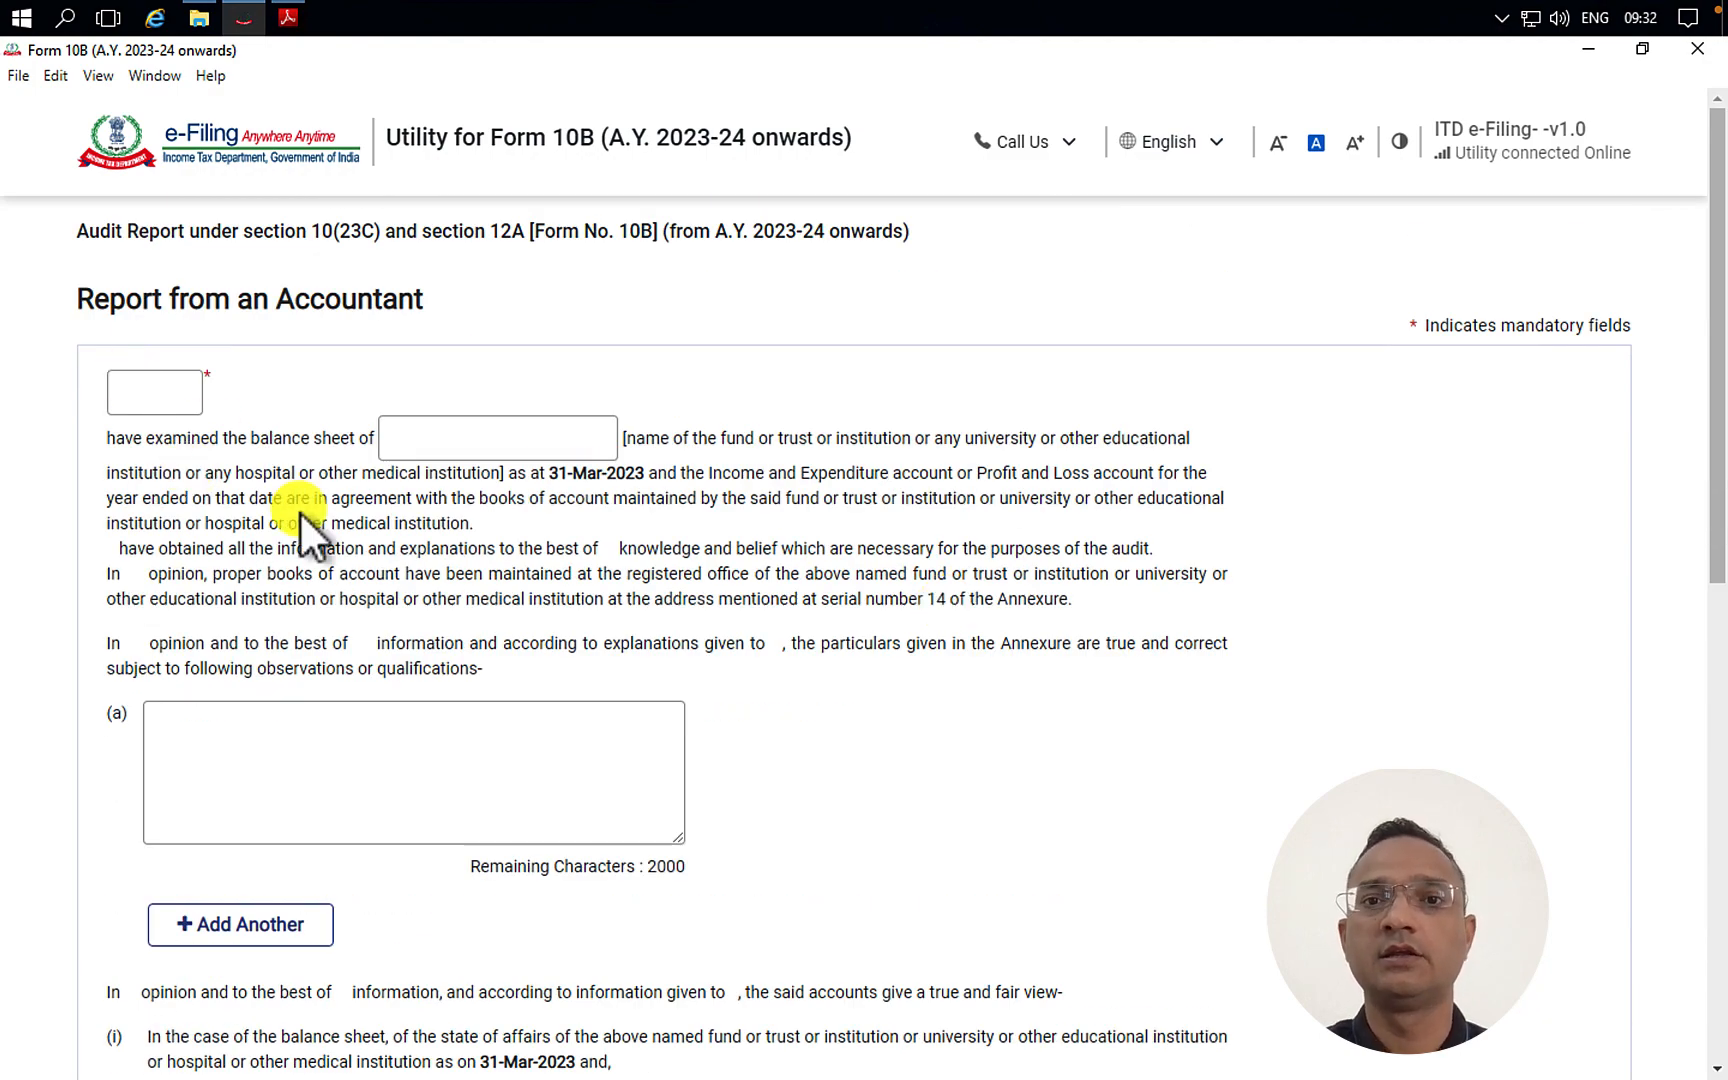
{"action": "scroll", "coordinate": [300, 512], "scroll_direction": "down", "scroll_amount": 7}
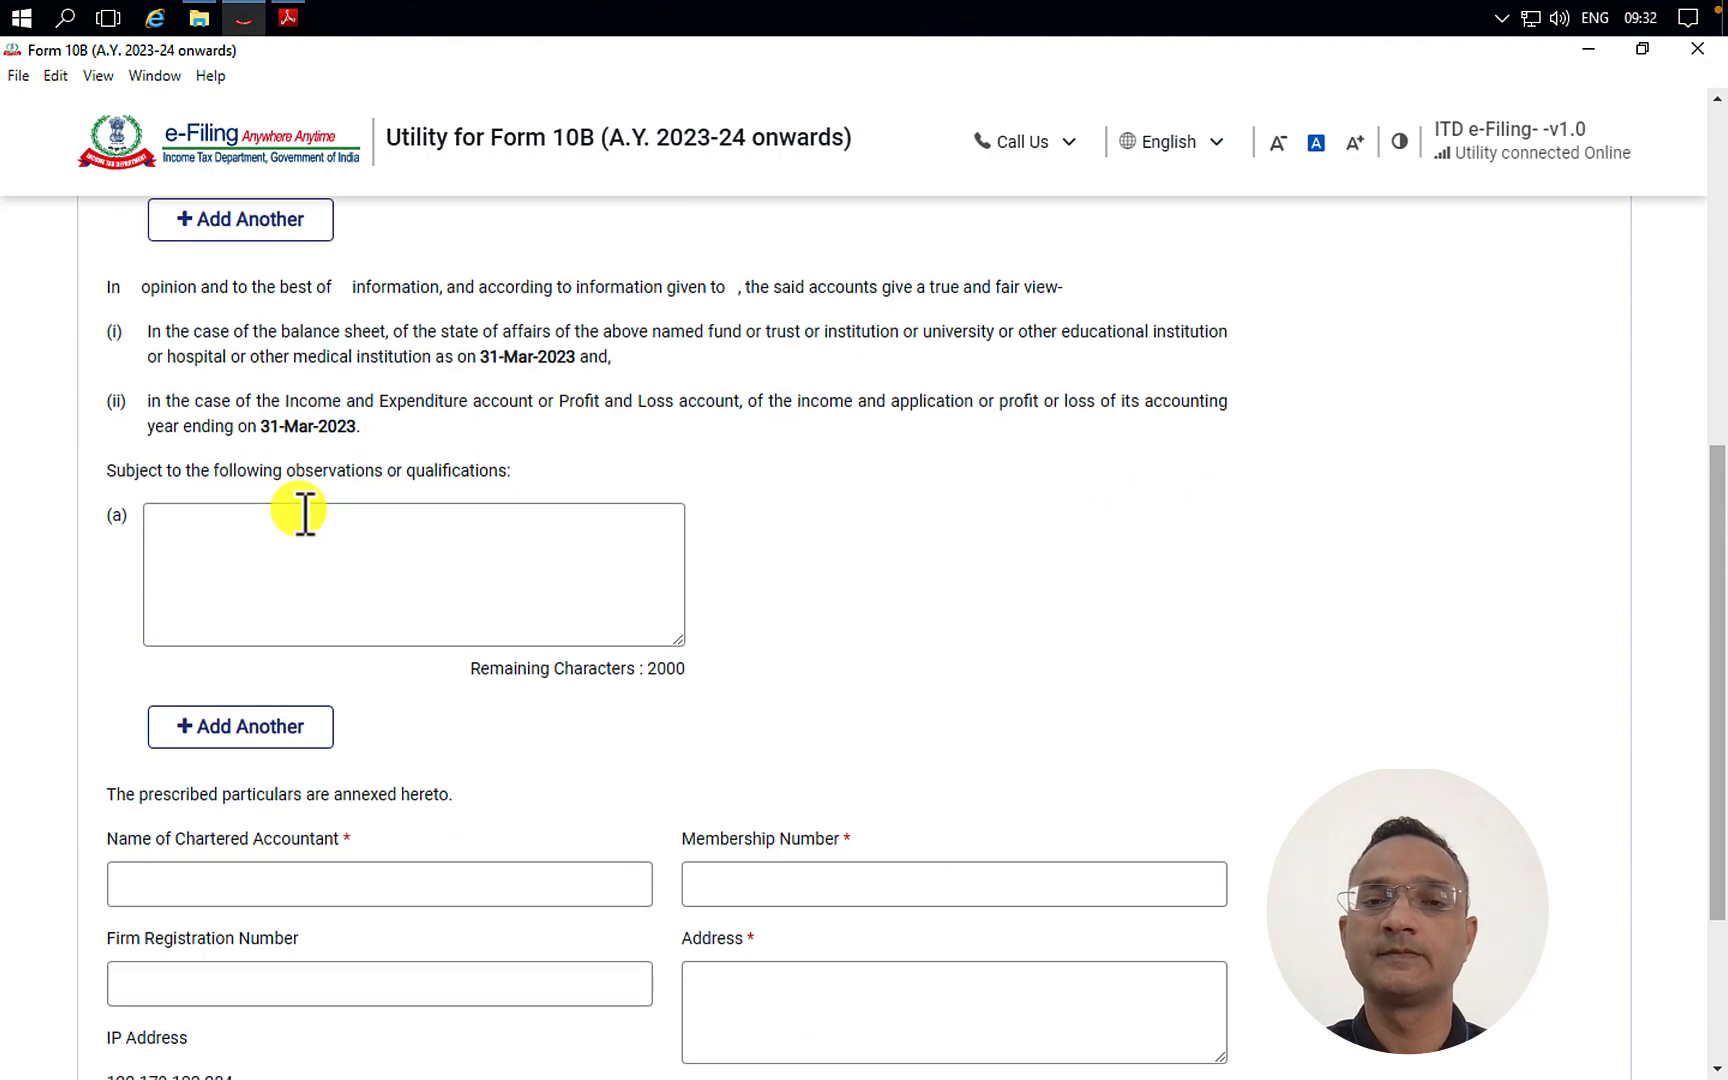
{"action": "scroll", "coordinate": [301, 510], "scroll_direction": "down", "scroll_amount": 4}
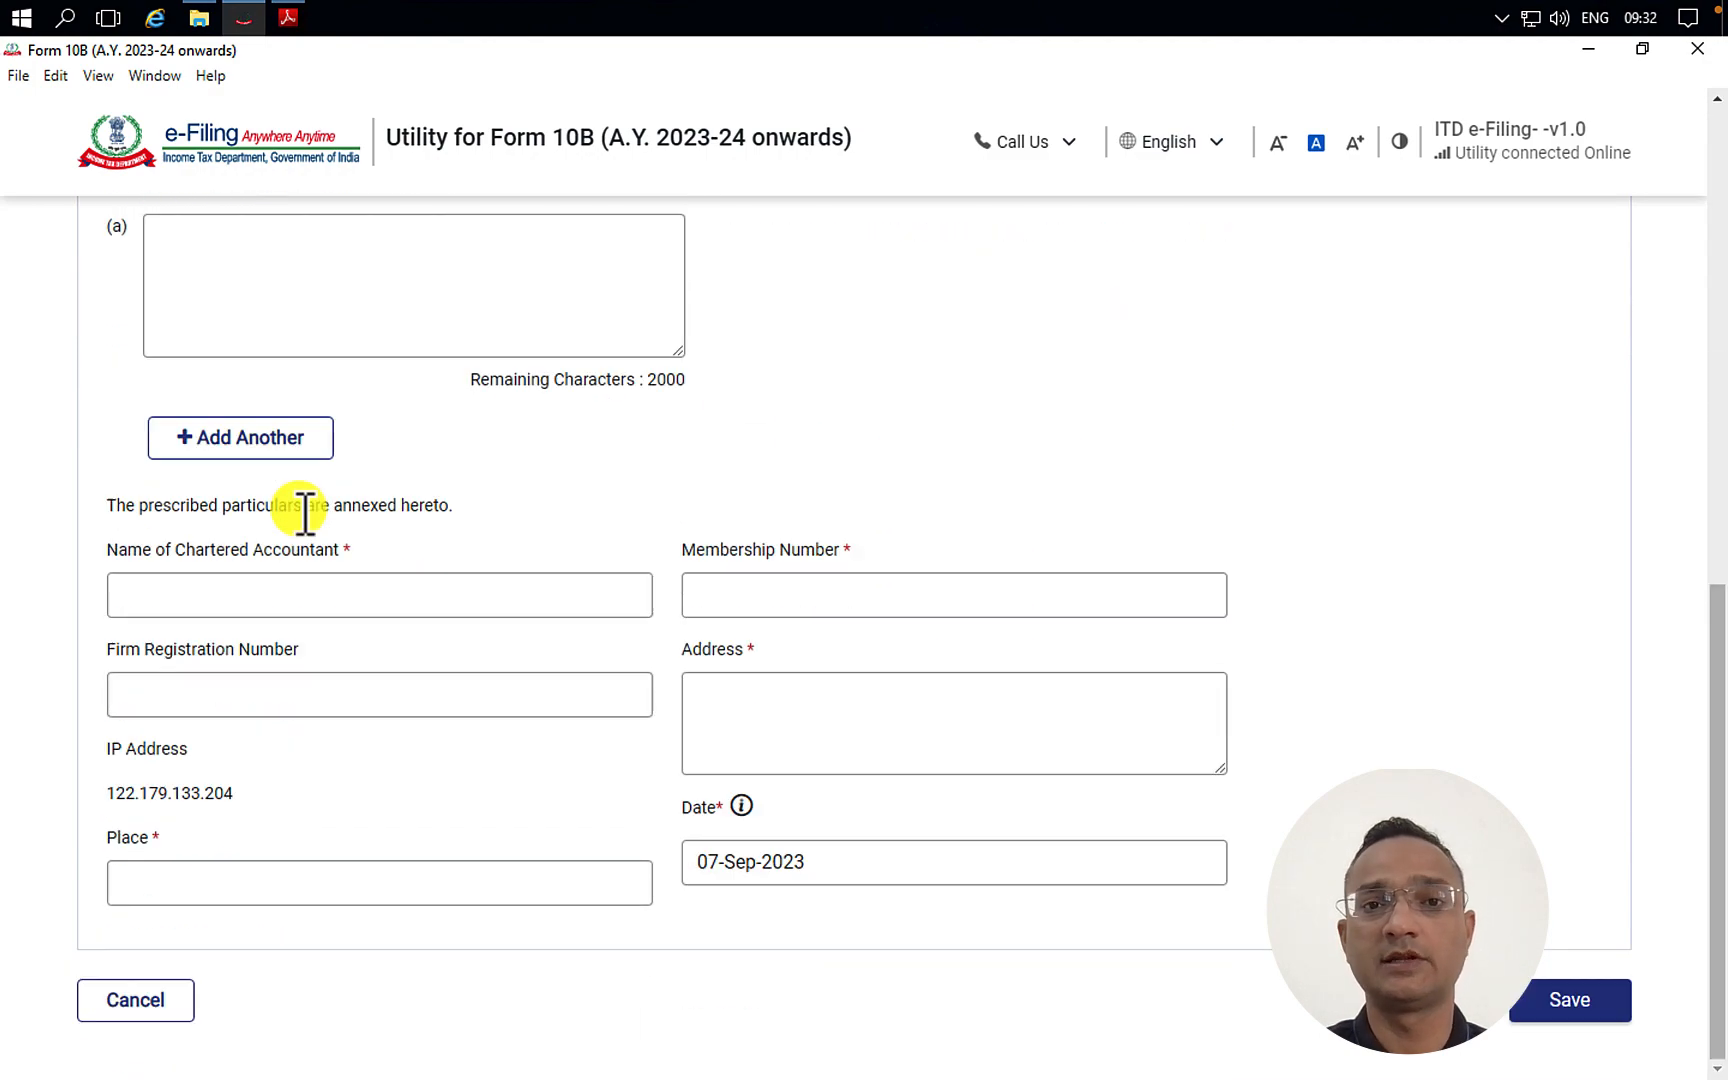
{"action": "left_click", "coordinate": [127, 1010]}
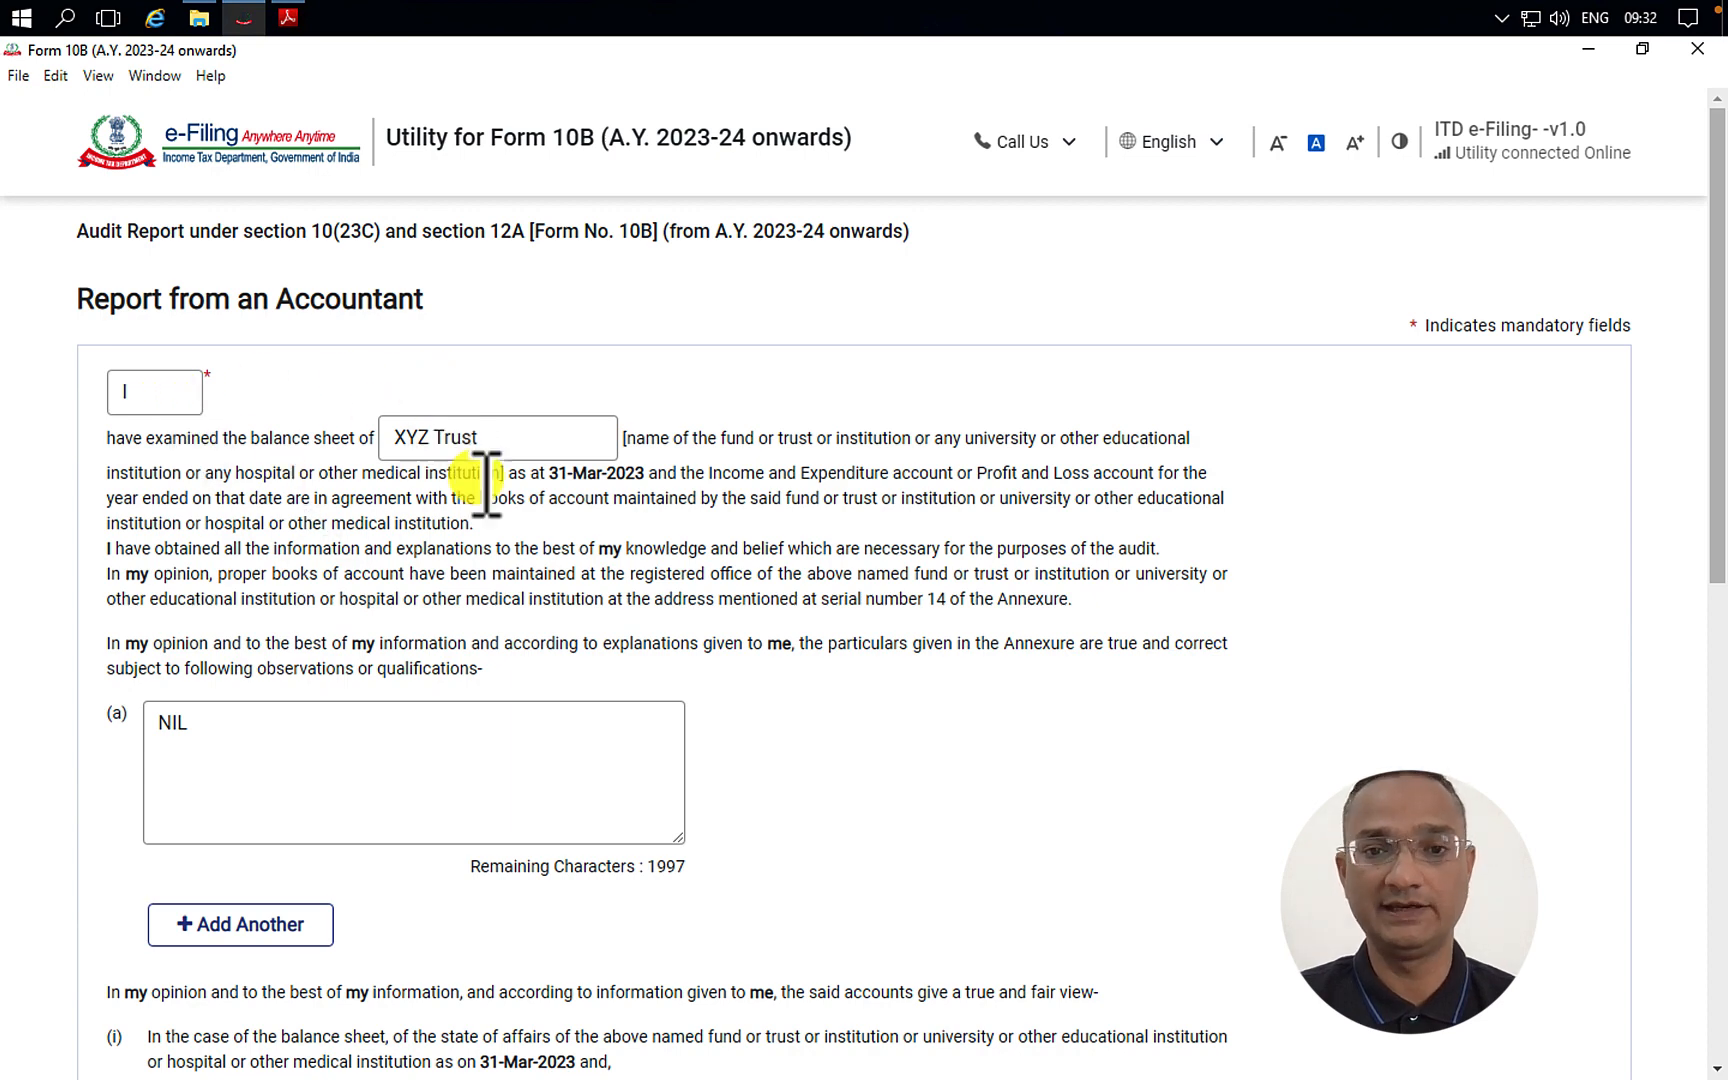
- Review the filled-in accountant's report, including both observations fields and the chartered accountant's particulars, and save the section
{"action": "scroll", "coordinate": [432, 810], "scroll_direction": "down", "scroll_amount": 1}
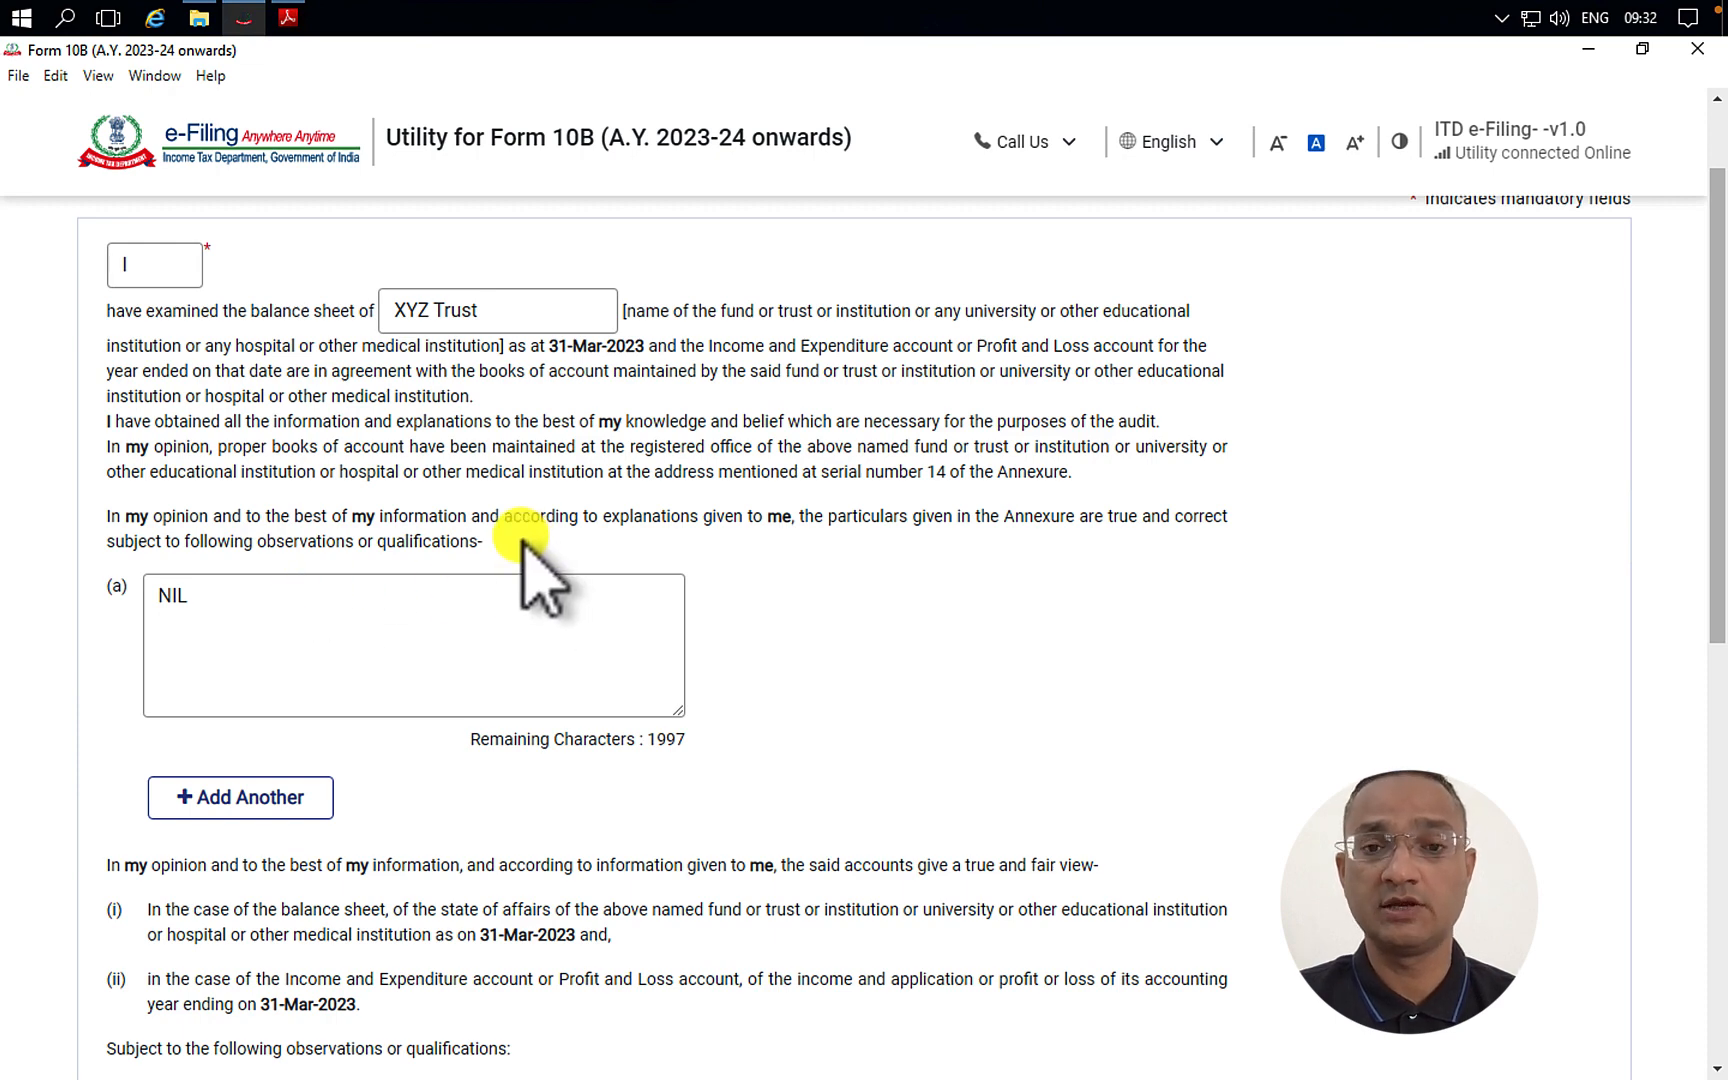
{"action": "left_click_drag", "start_coordinate": [488, 541], "coordinate": [256, 548]}
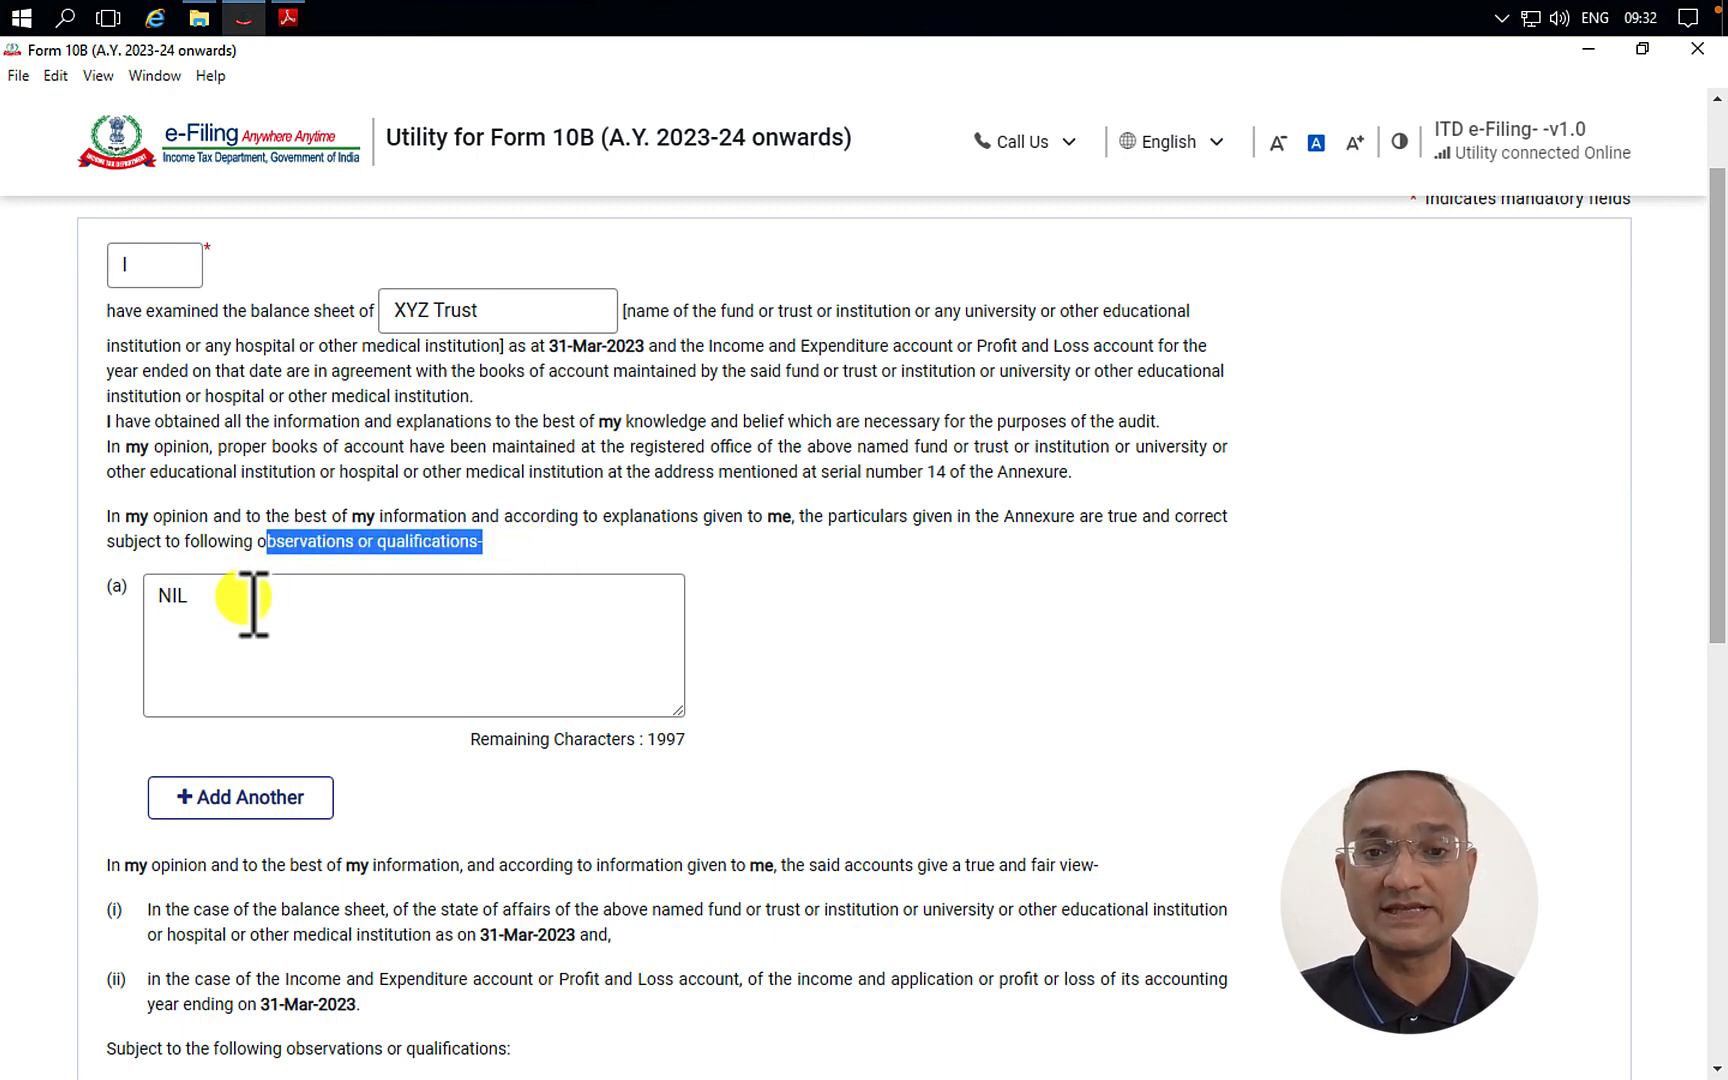
{"action": "left_click", "coordinate": [243, 640]}
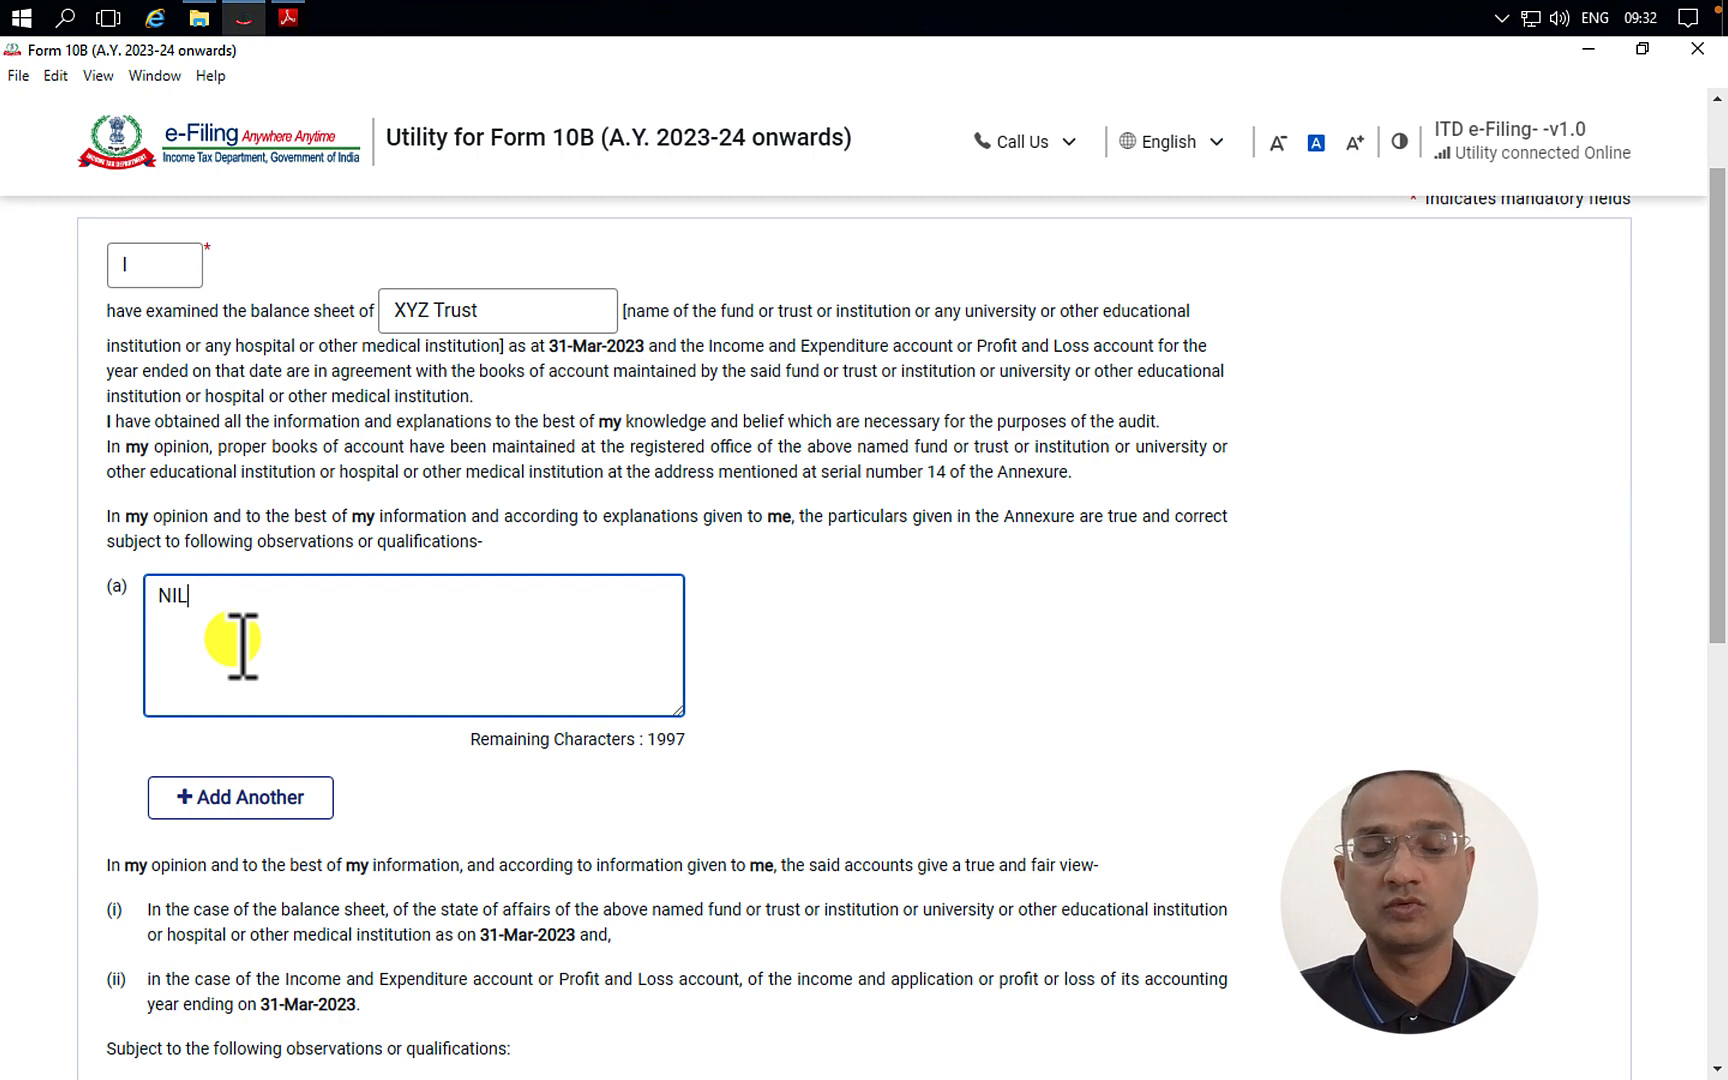
{"action": "scroll", "coordinate": [243, 640], "scroll_direction": "down", "scroll_amount": 2}
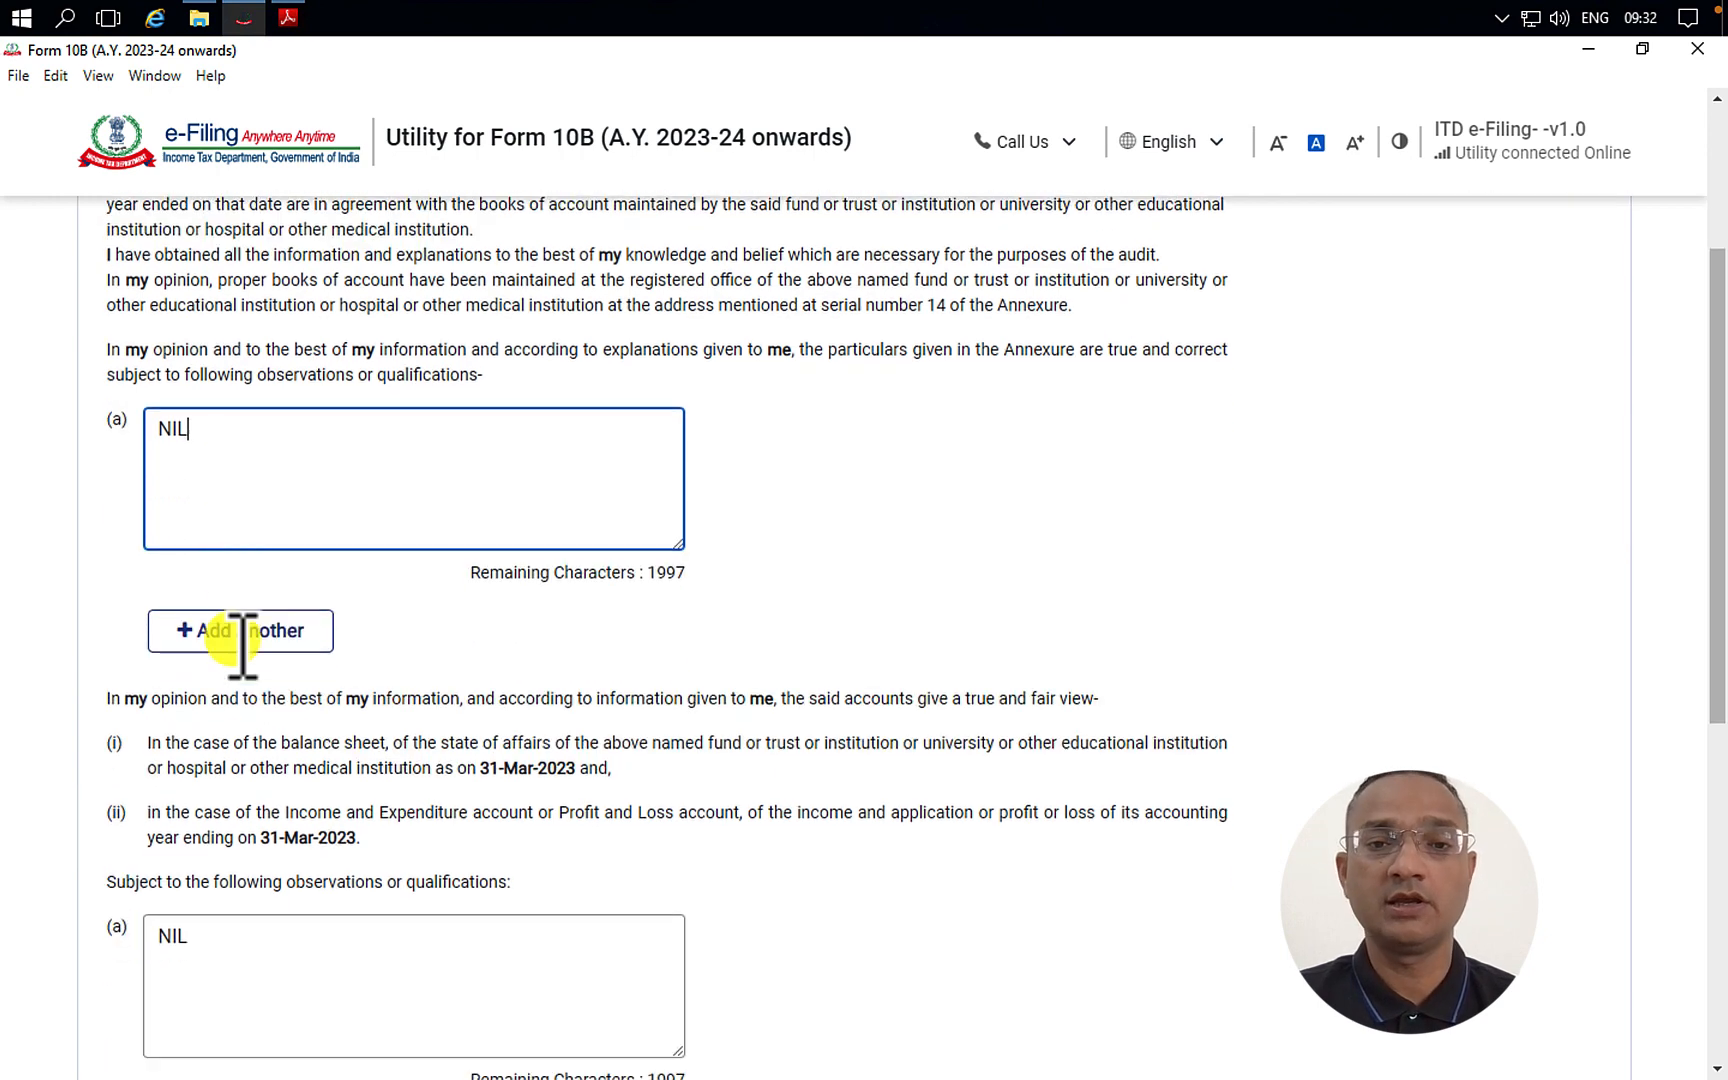
{"action": "scroll", "coordinate": [522, 505], "scroll_direction": "down", "scroll_amount": 3}
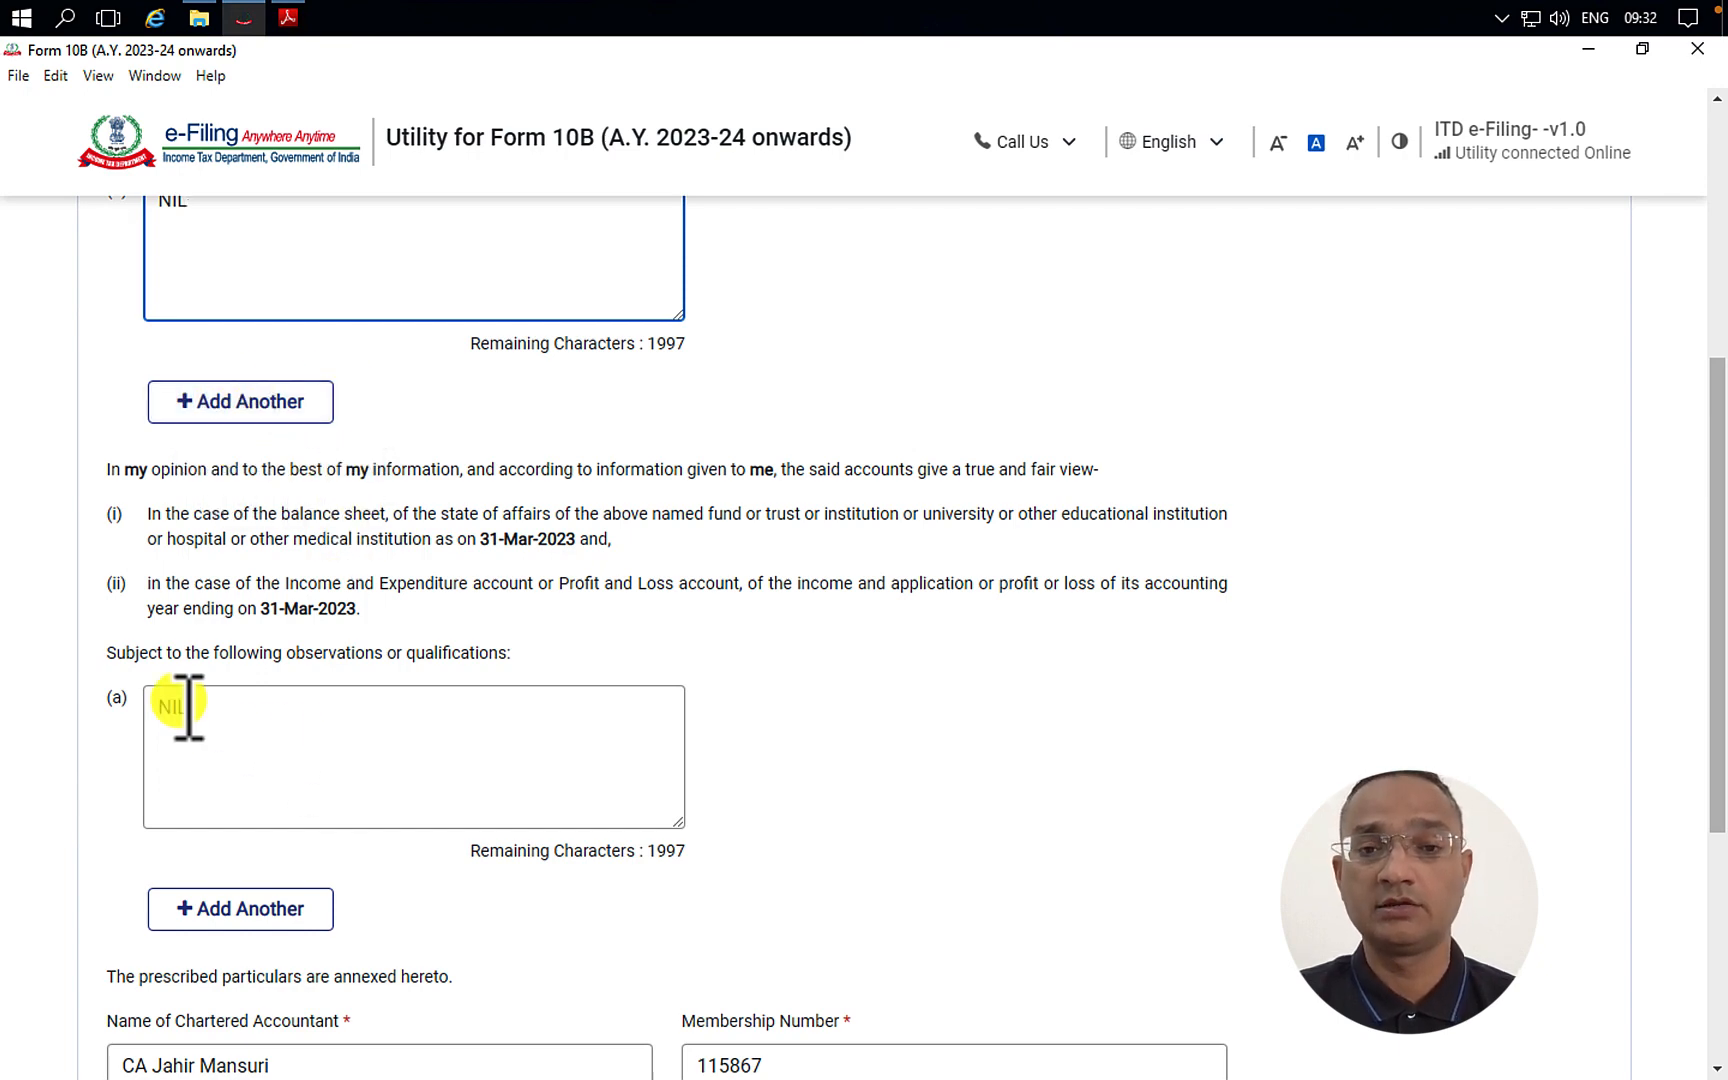
{"action": "scroll", "coordinate": [536, 785], "scroll_direction": "down", "scroll_amount": 3}
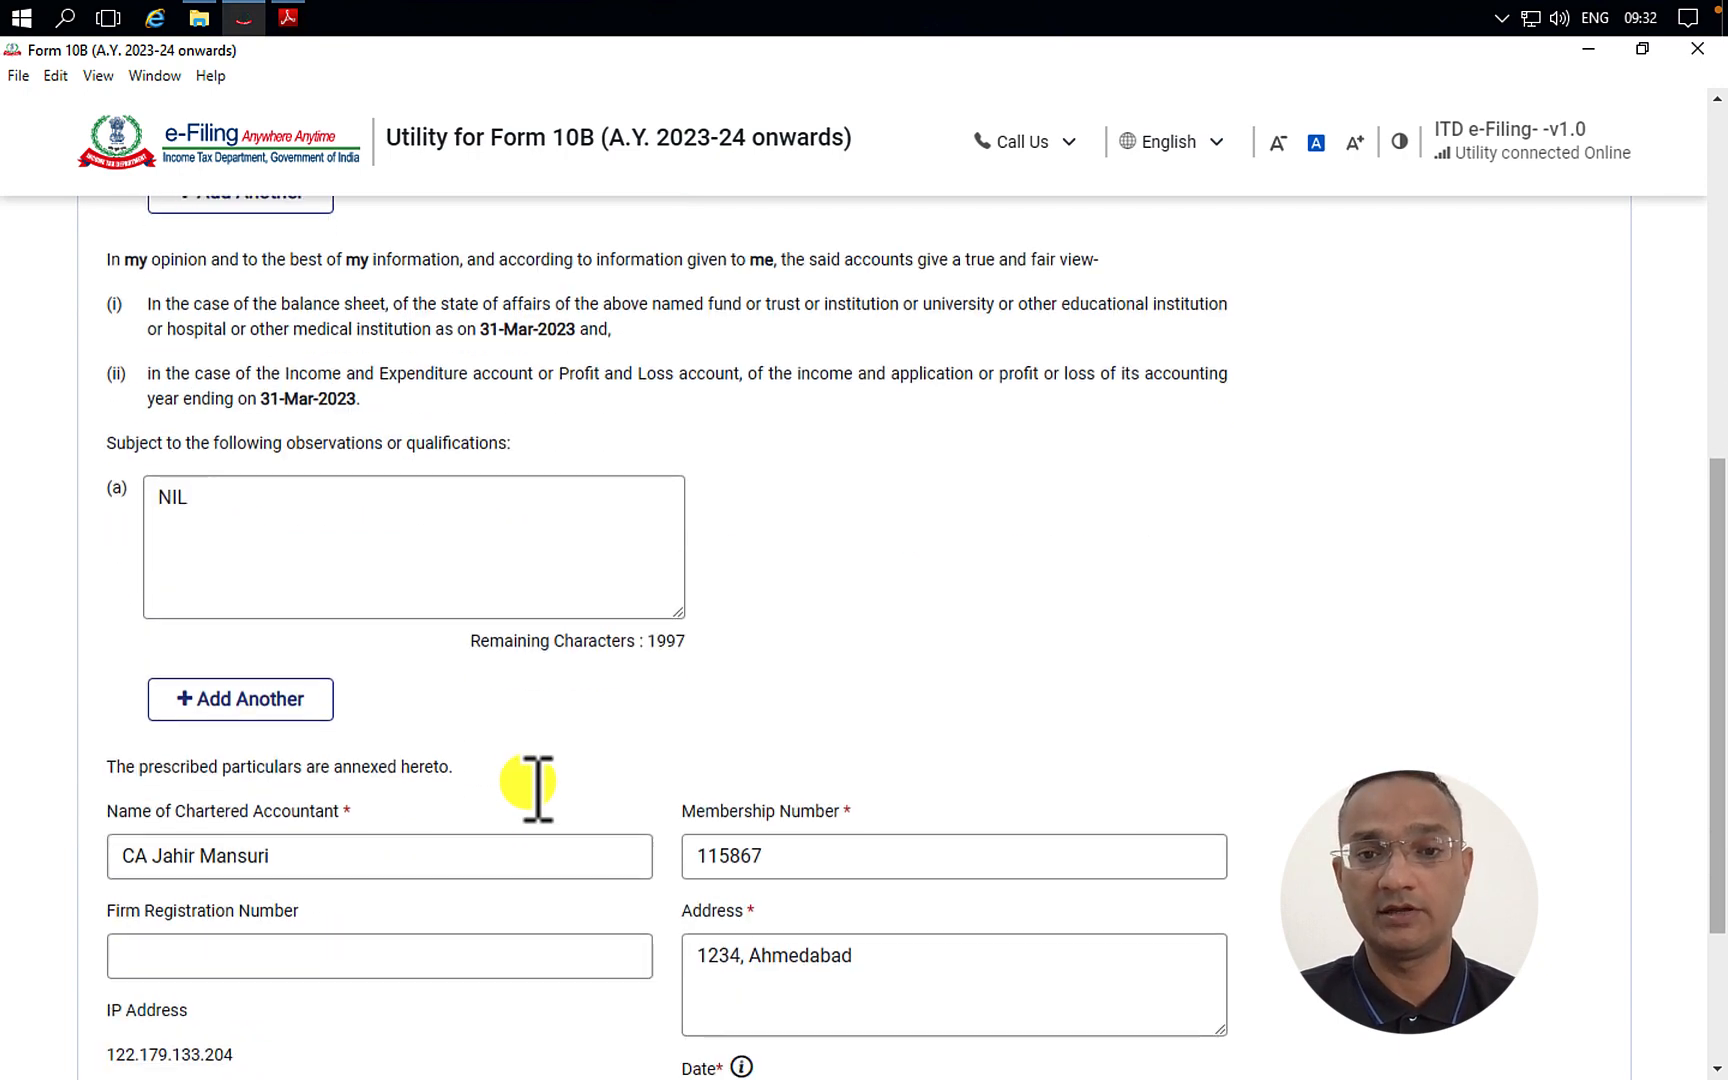
{"action": "scroll", "coordinate": [528, 785], "scroll_direction": "down", "scroll_amount": 3}
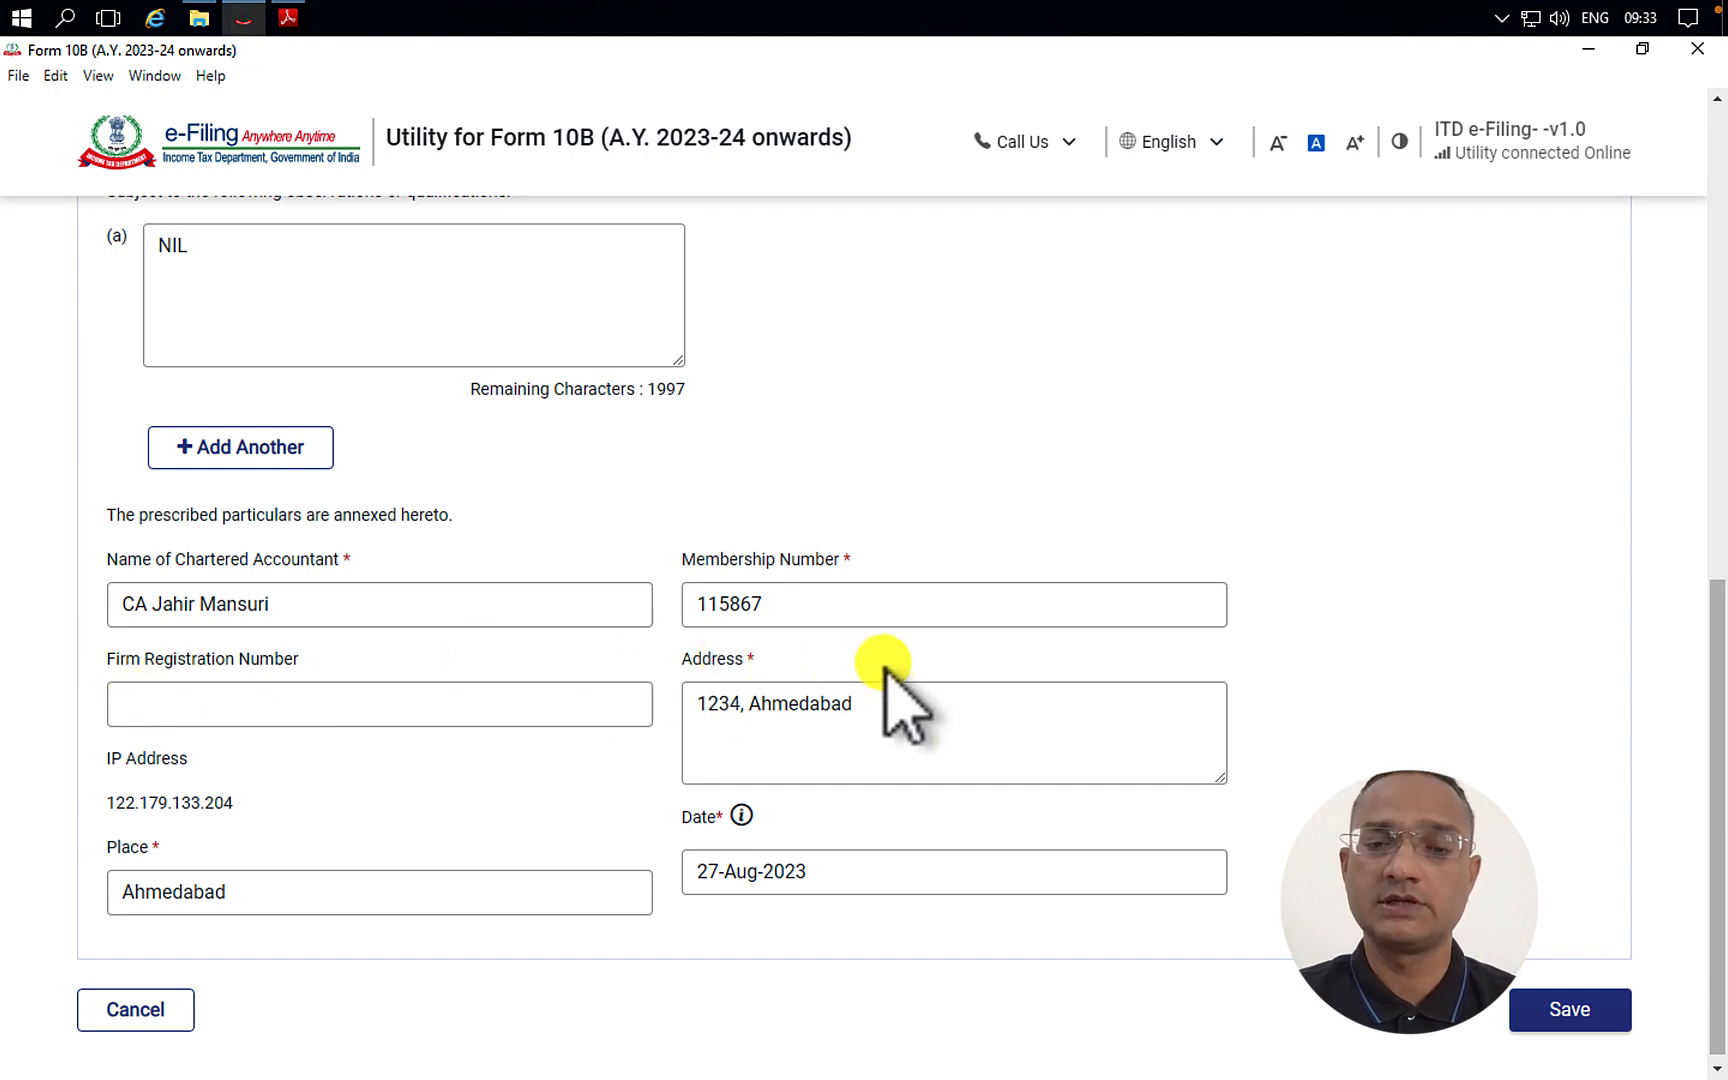
{"action": "scroll", "coordinate": [470, 815], "scroll_direction": "down", "scroll_amount": 1}
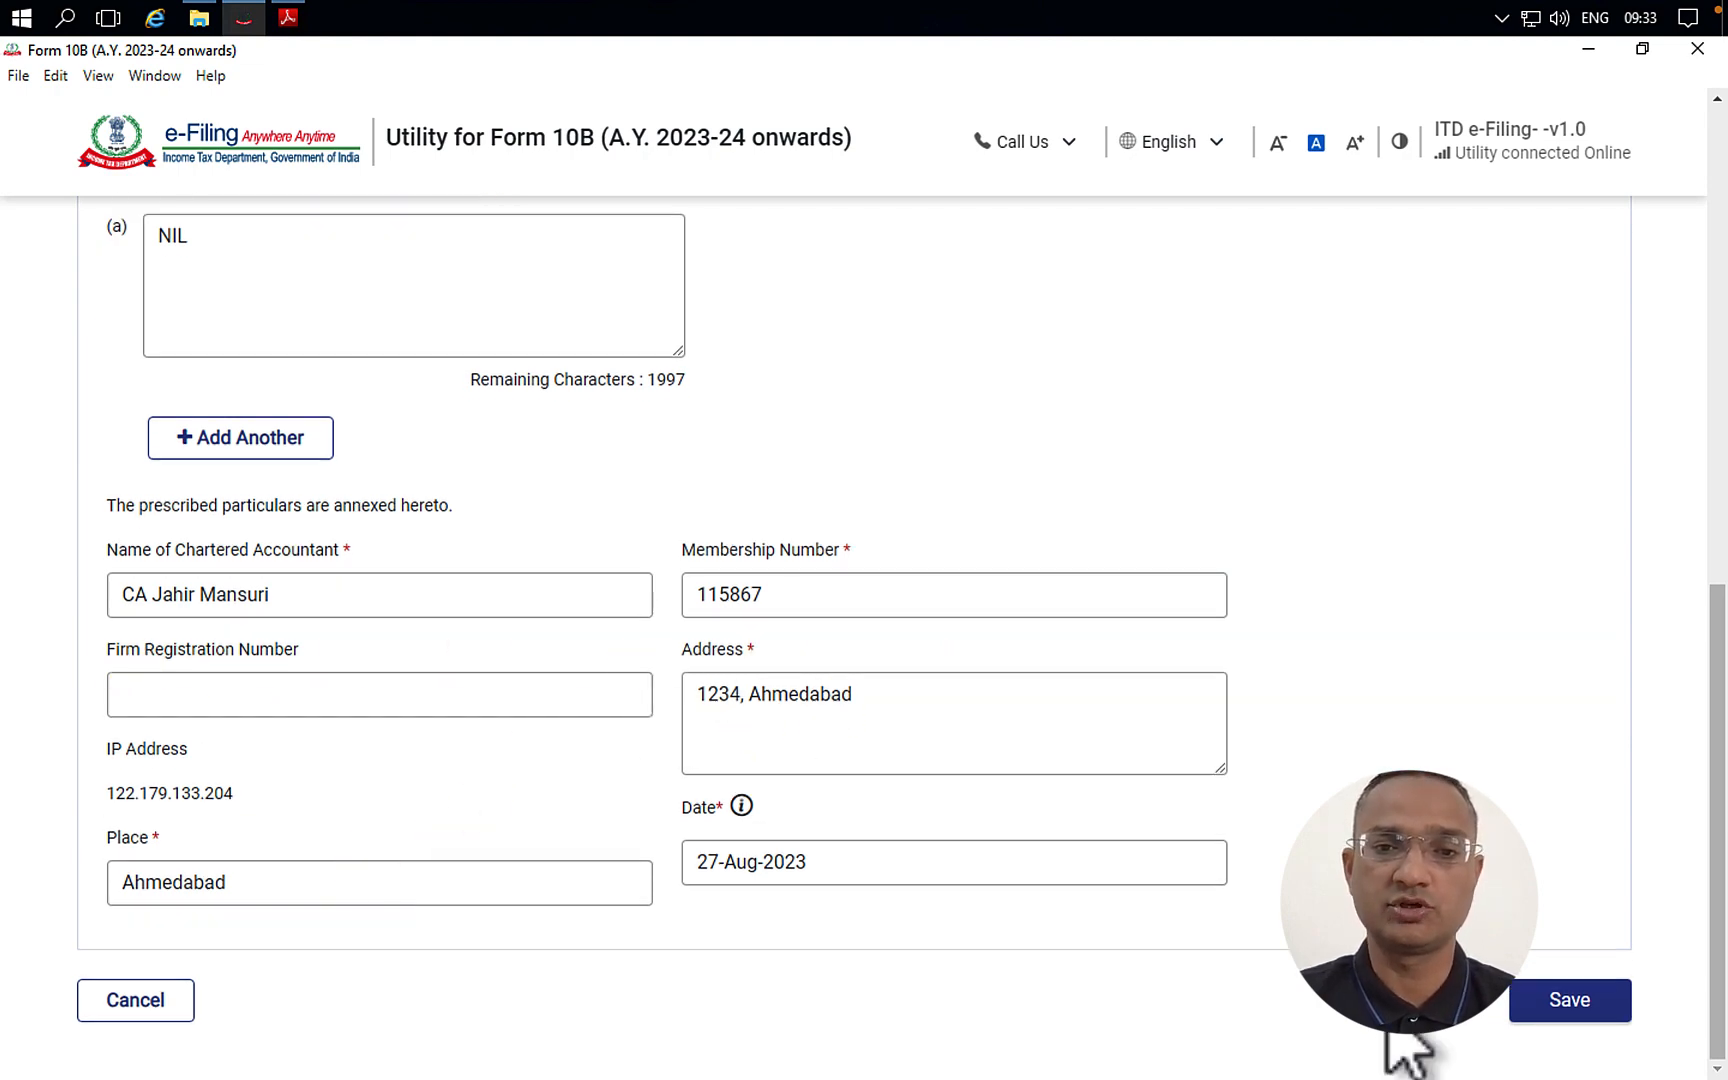
{"action": "left_click", "coordinate": [1568, 1000]}
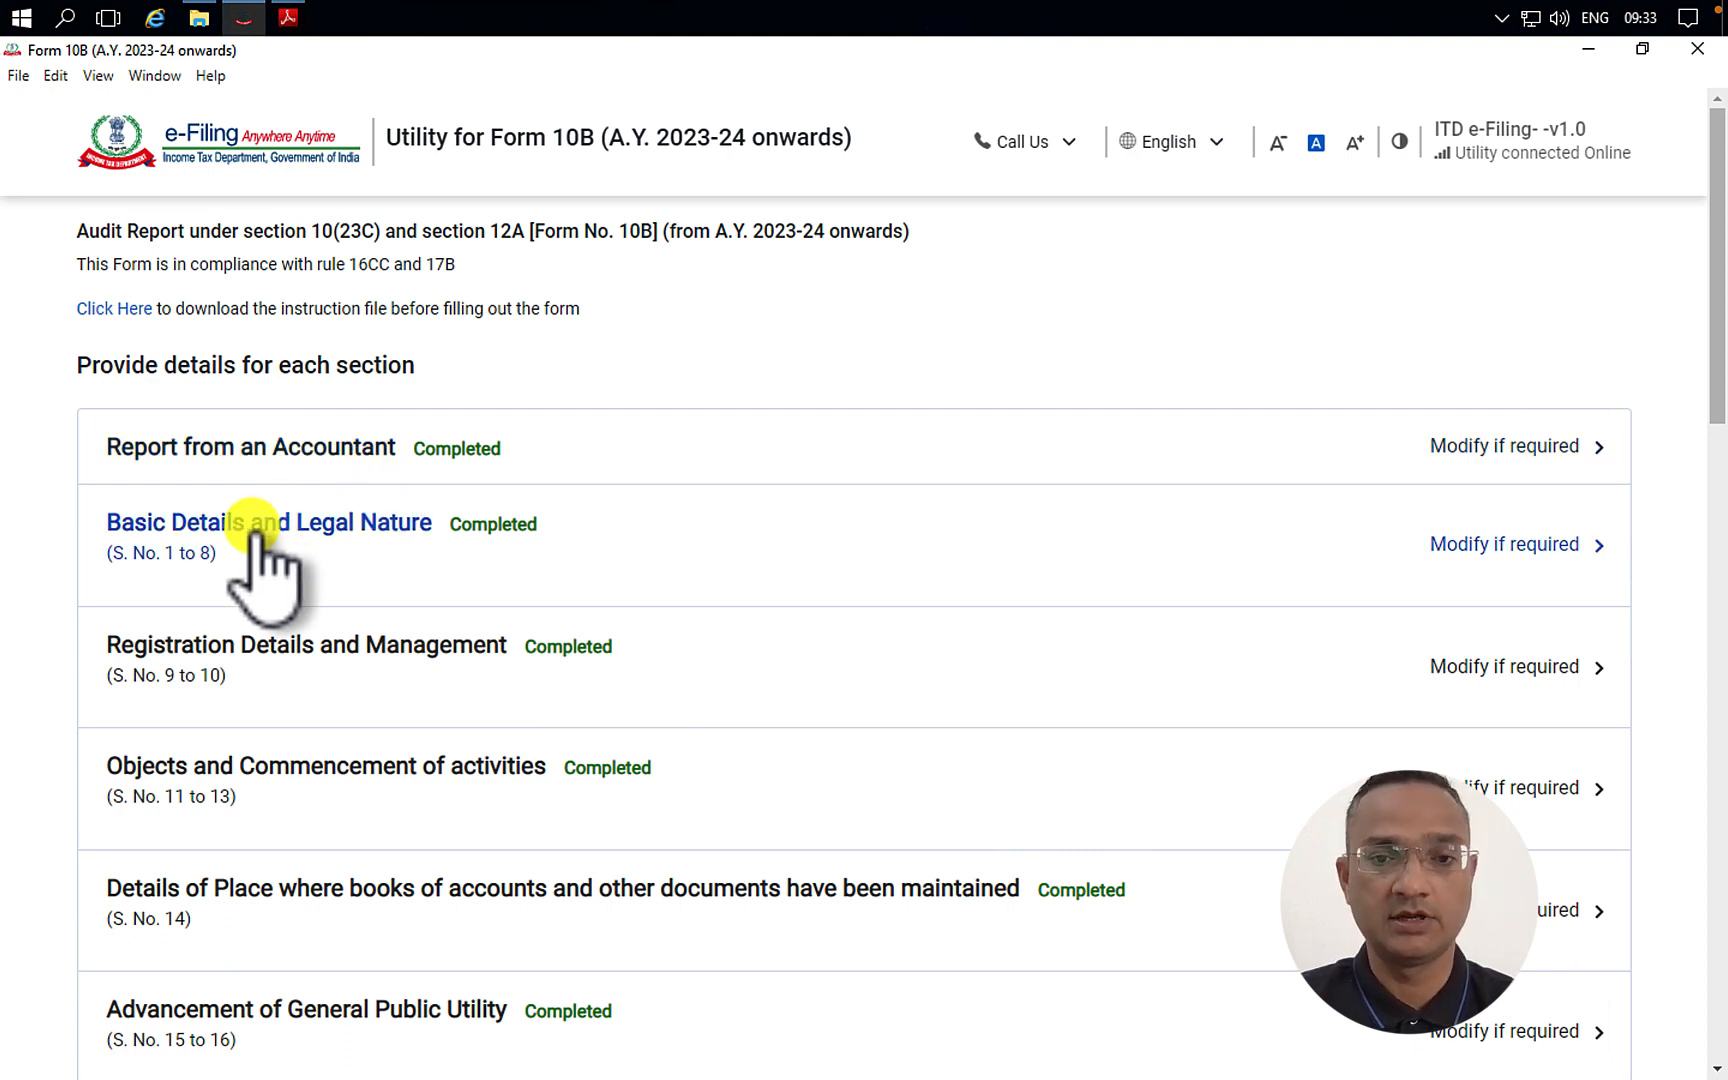
- Open the Basic Details and Legal Nature section and review the auditee's basic details, addresses and legal nature
{"action": "left_click", "coordinate": [420, 522]}
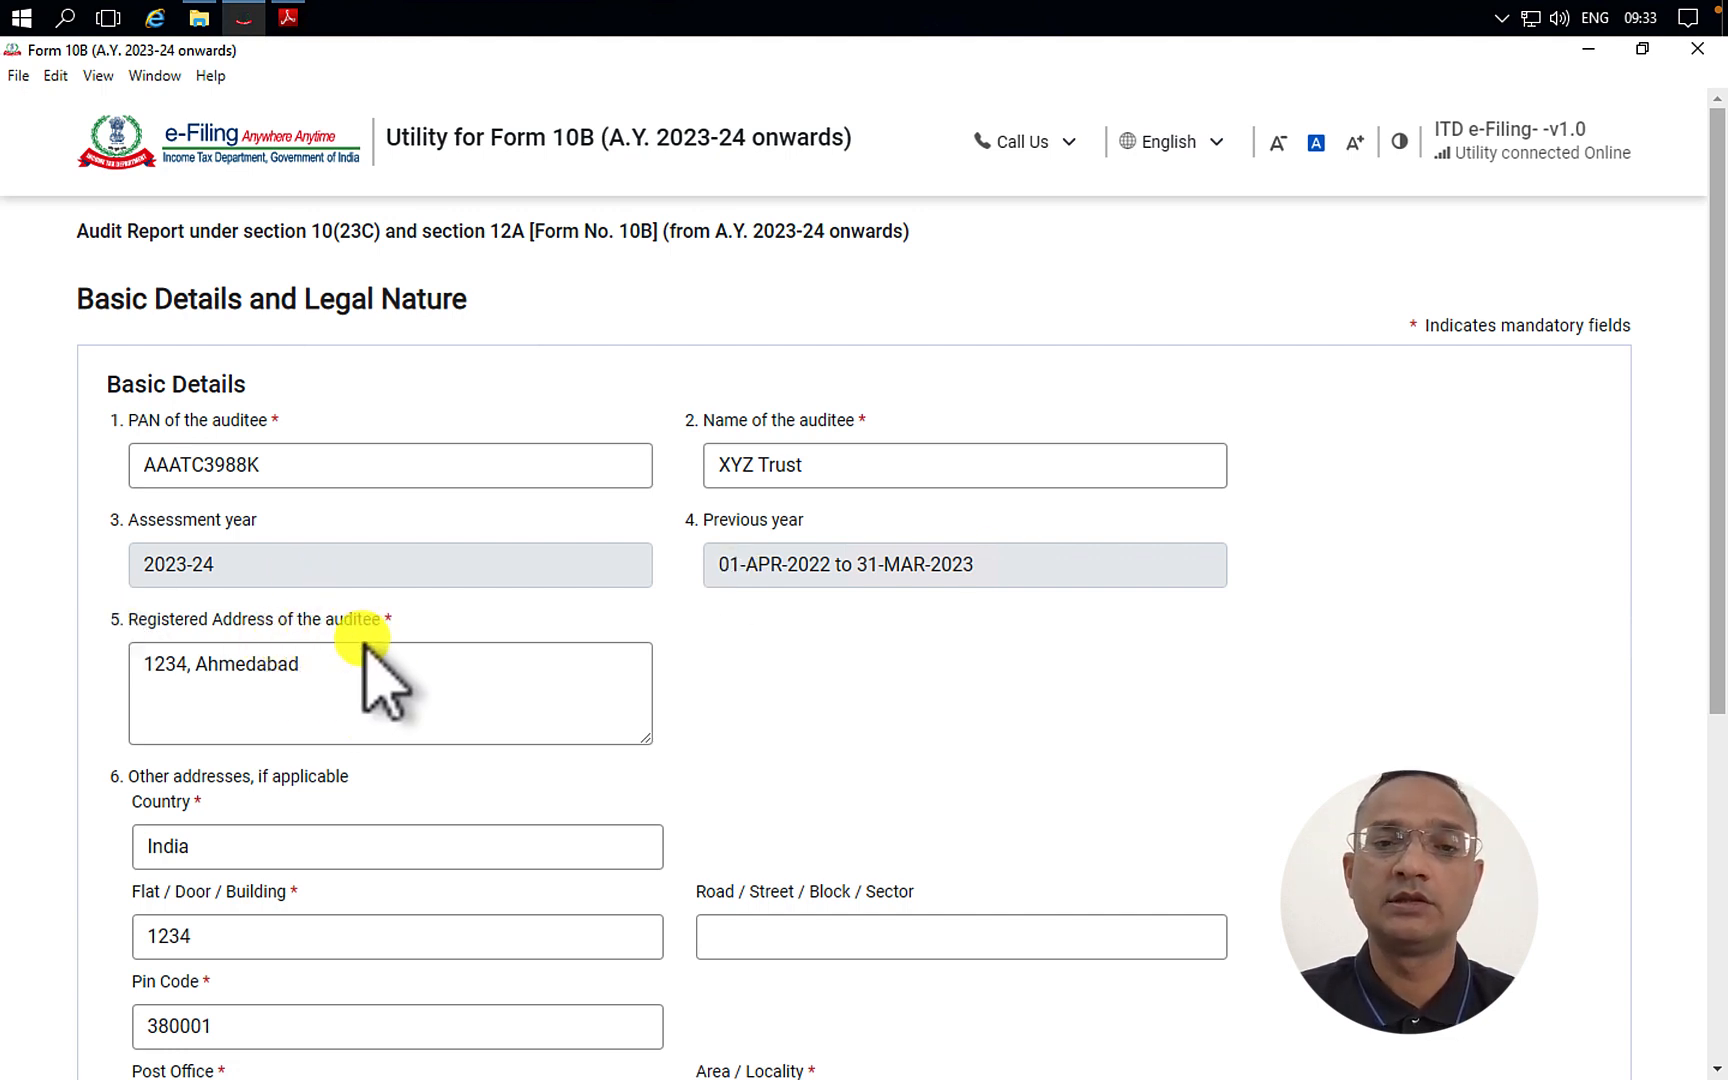
{"action": "scroll", "coordinate": [274, 680], "scroll_direction": "down", "scroll_amount": 3}
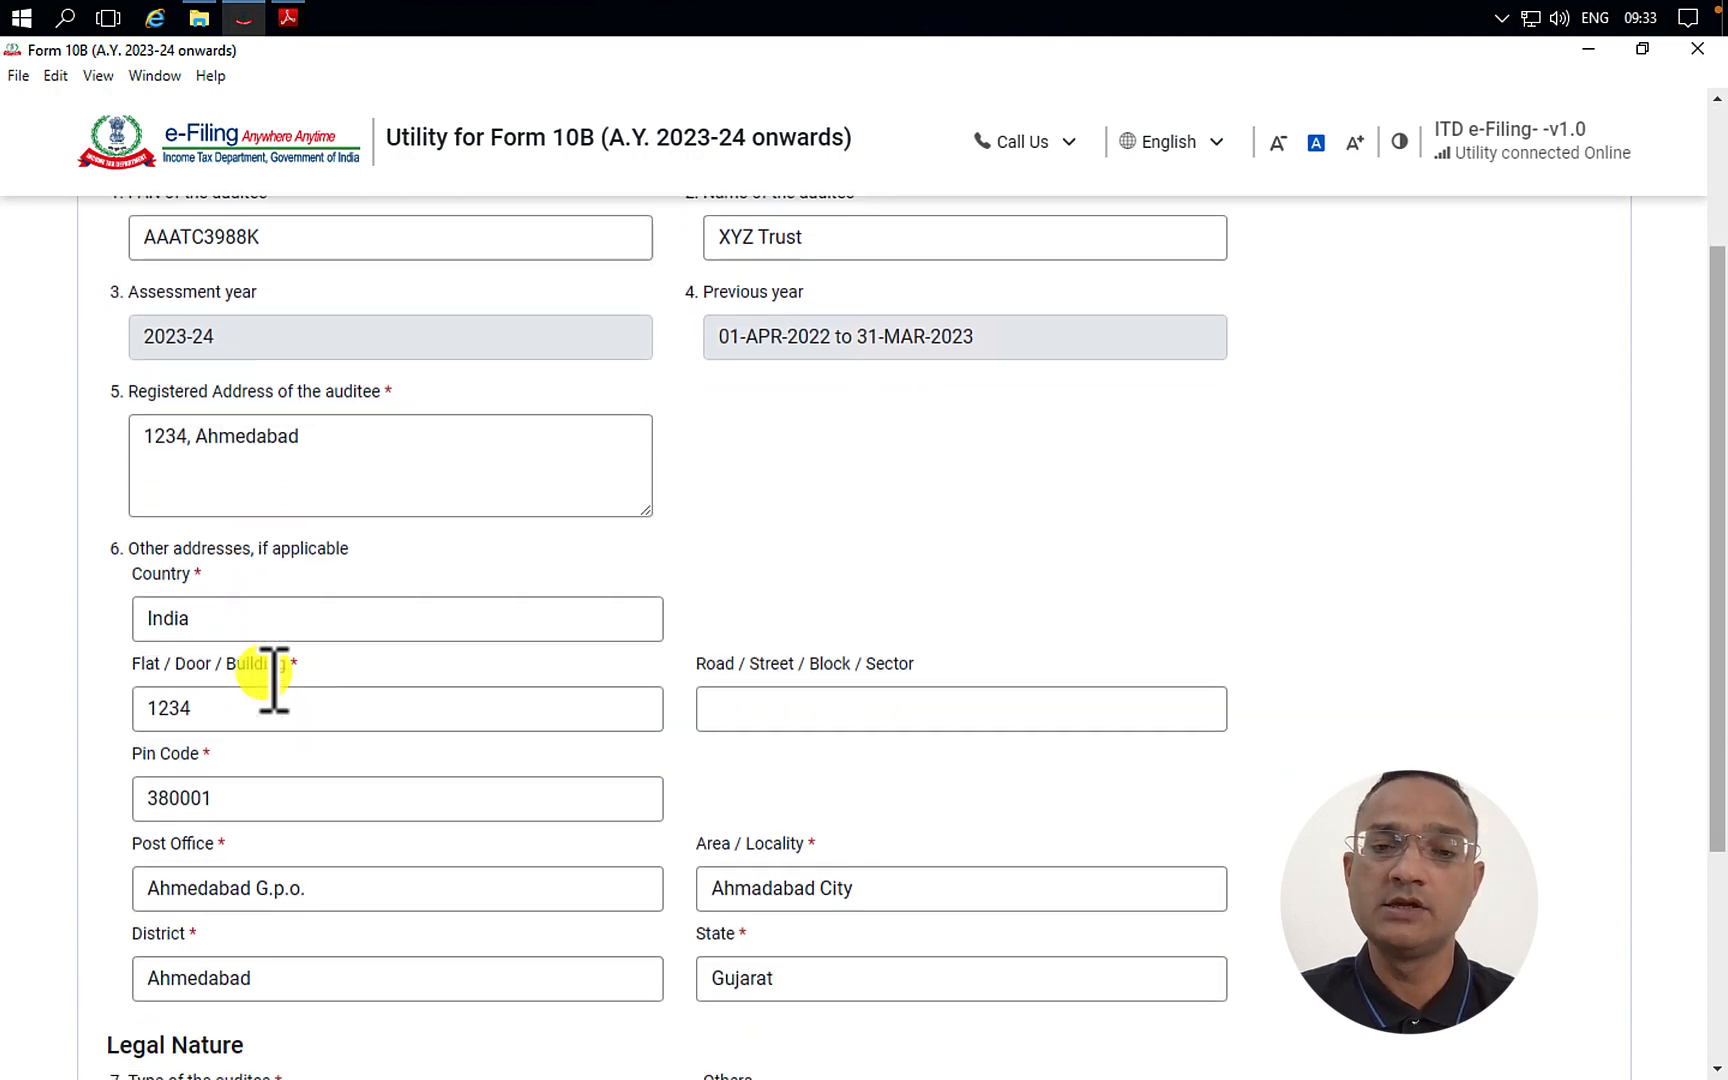
{"action": "scroll", "coordinate": [285, 715], "scroll_direction": "down", "scroll_amount": 3}
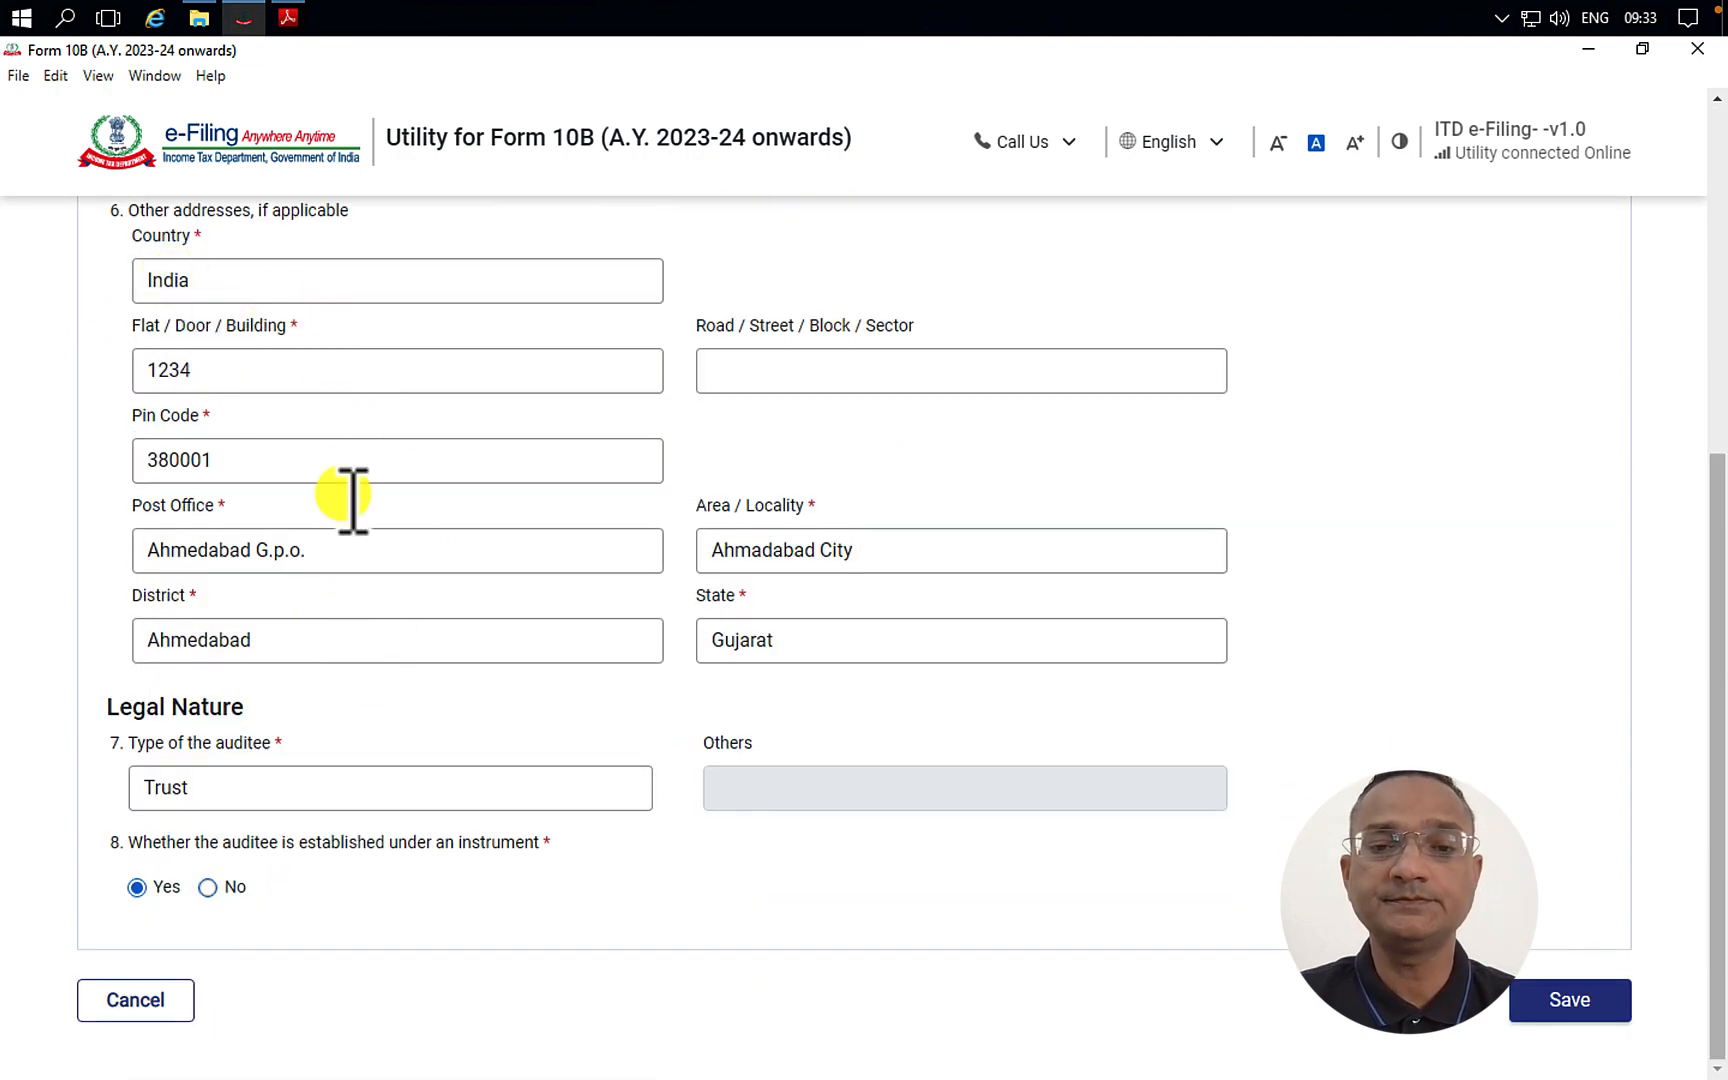
{"action": "scroll", "coordinate": [352, 560], "scroll_direction": "up", "scroll_amount": 6}
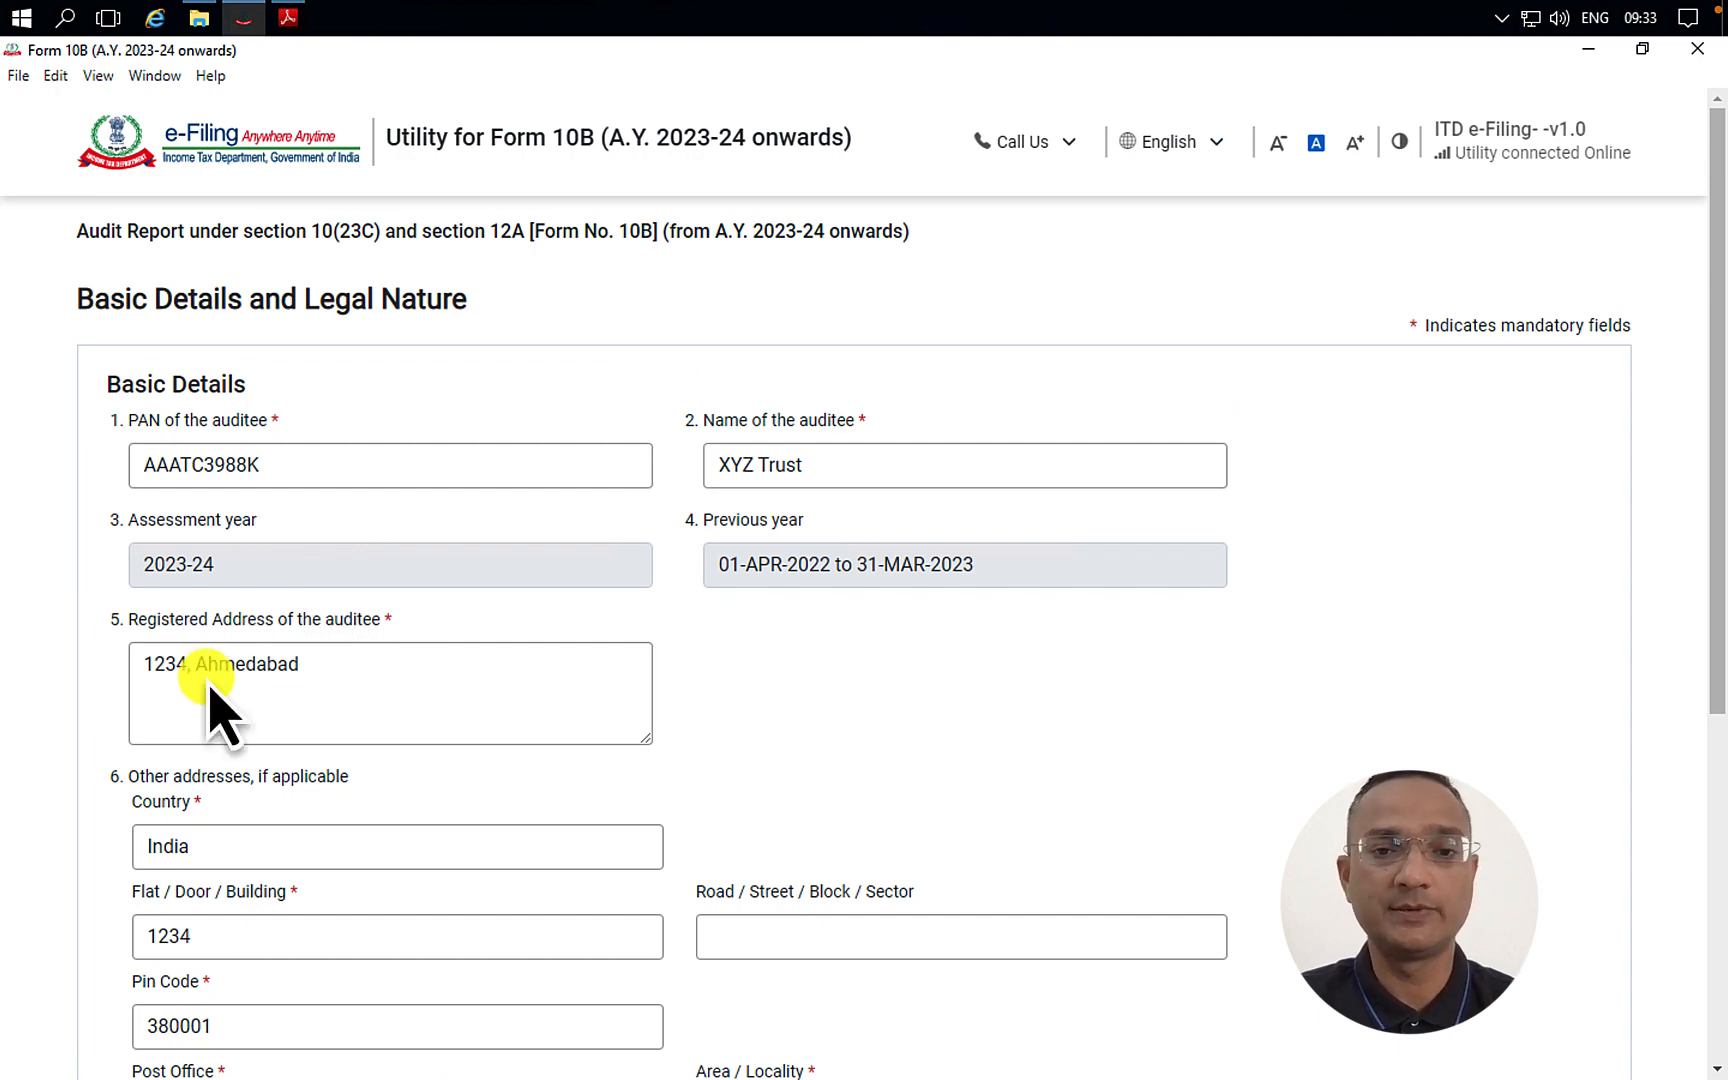
{"action": "scroll", "coordinate": [501, 791], "scroll_direction": "down", "scroll_amount": 4}
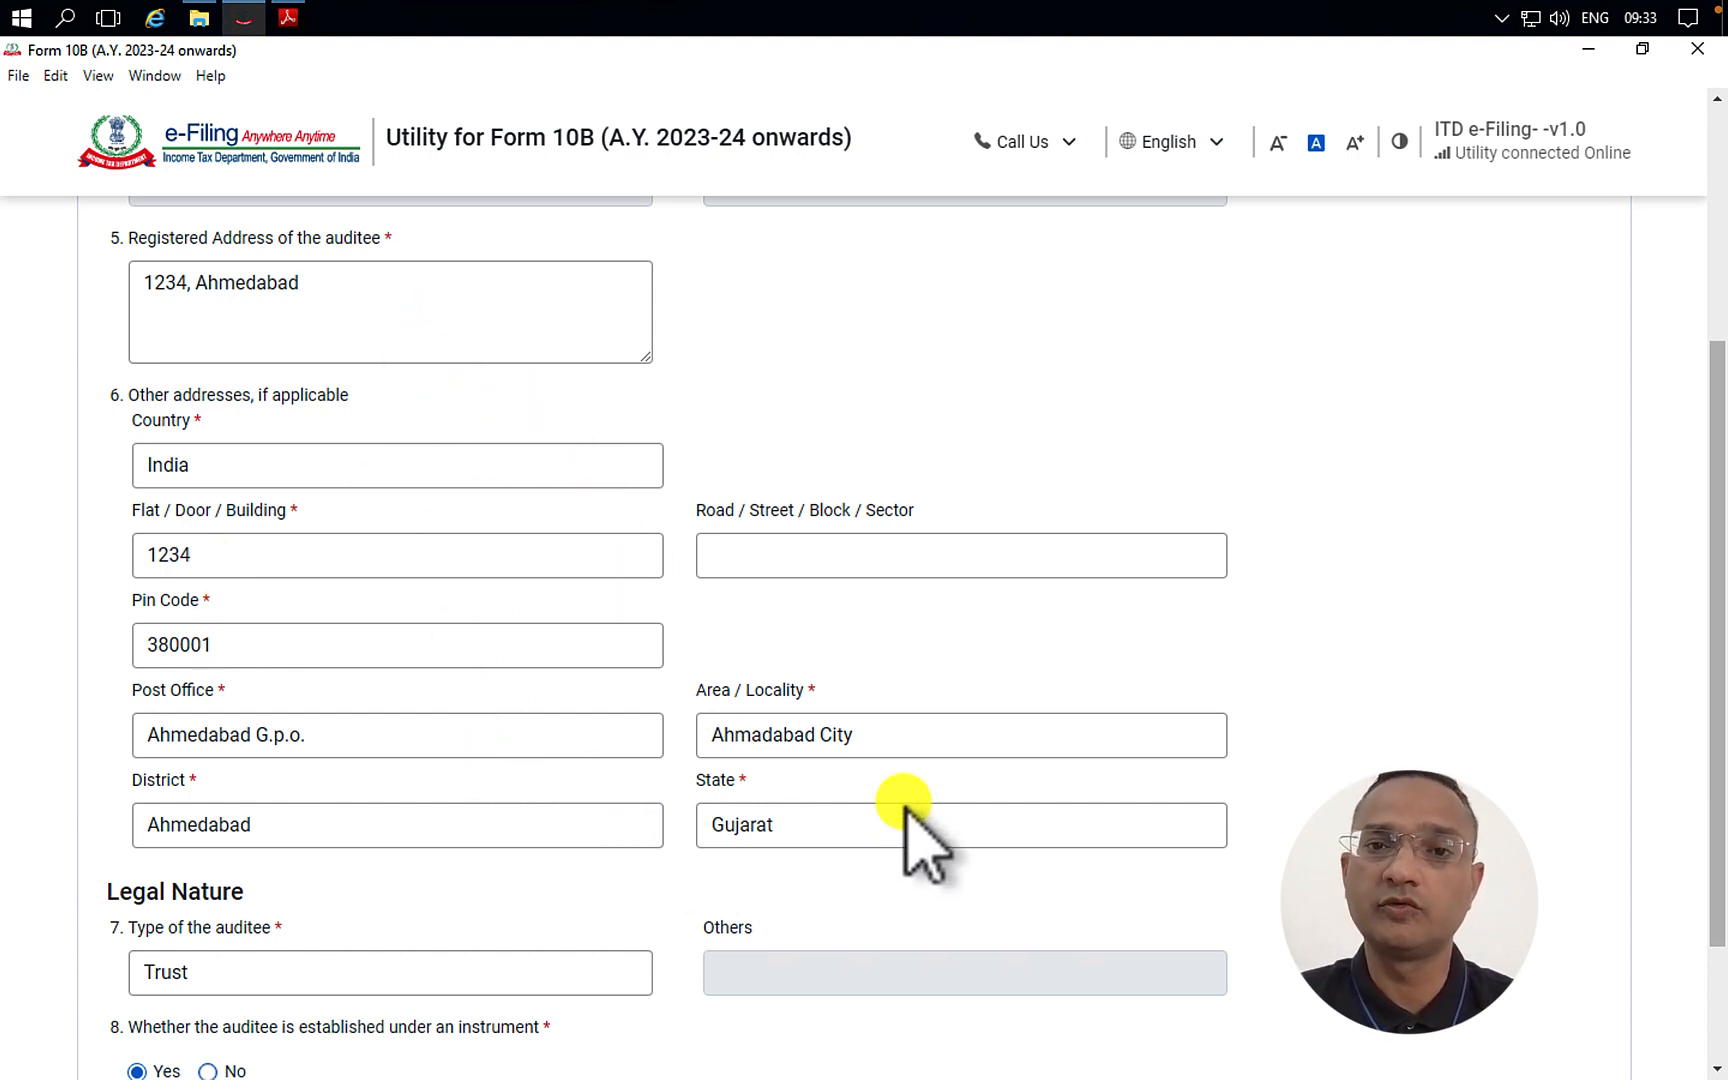
{"action": "scroll", "coordinate": [912, 829], "scroll_direction": "down", "scroll_amount": 2}
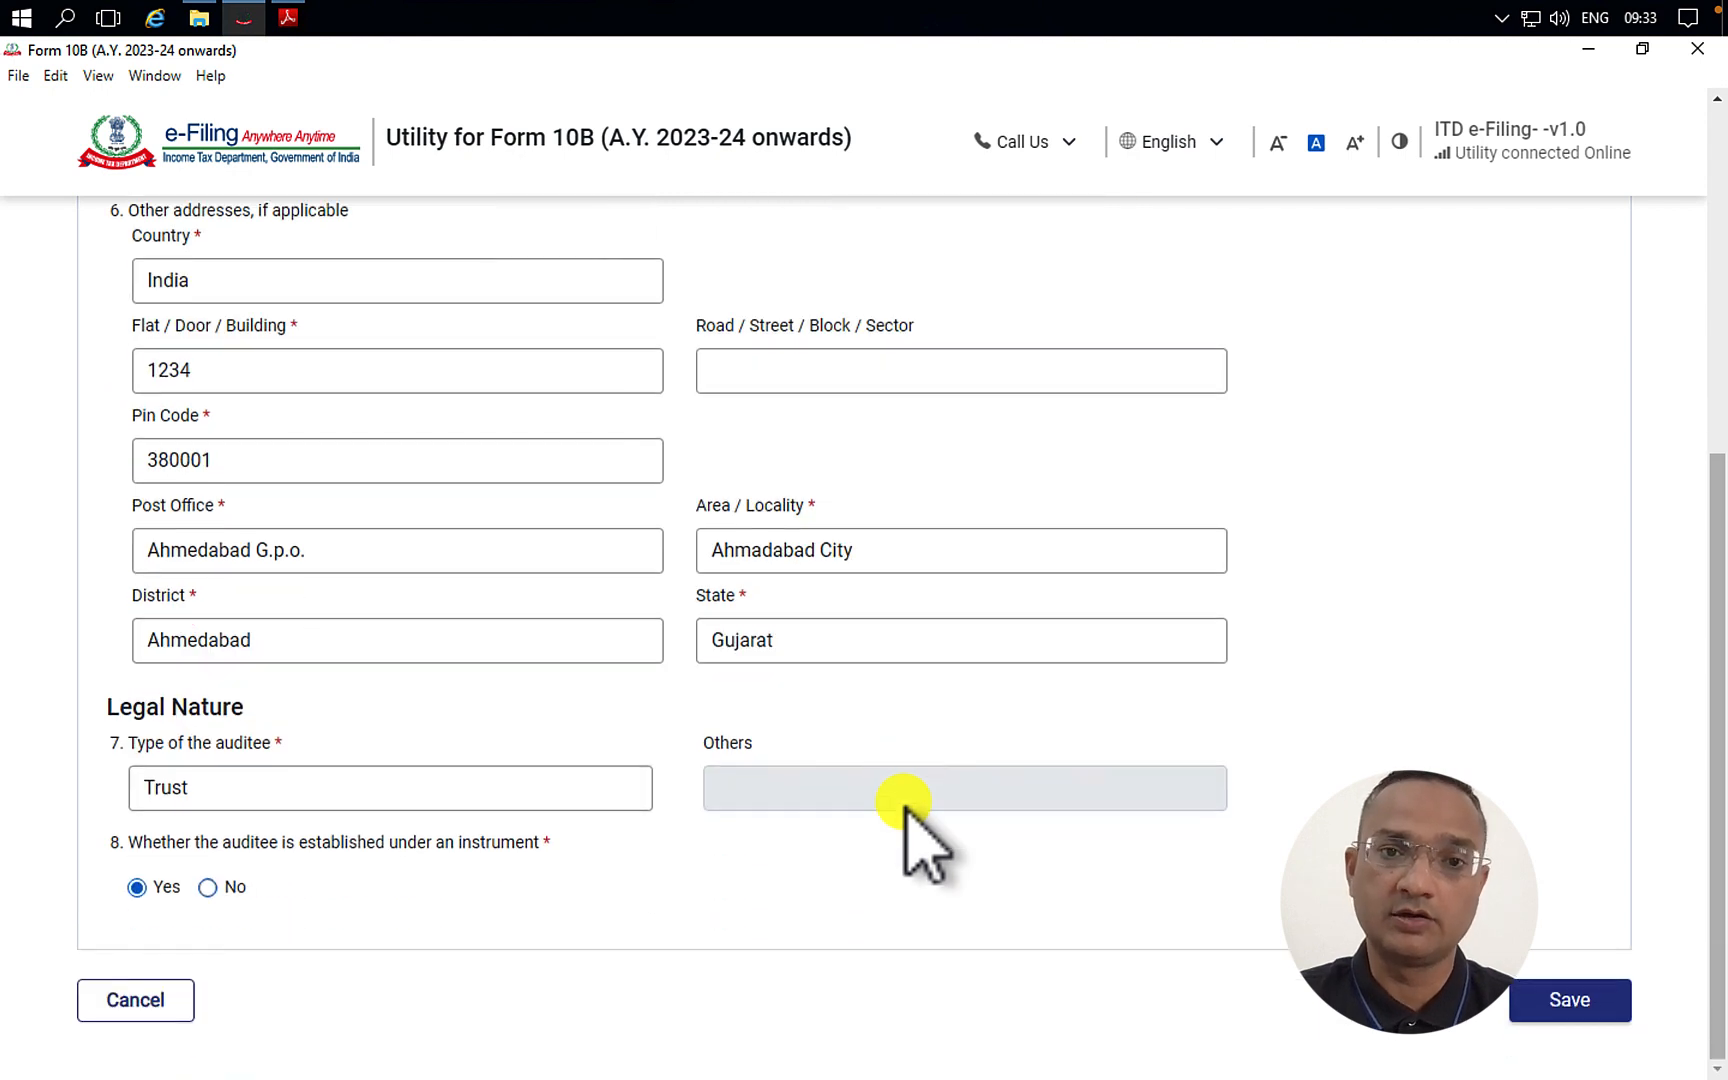
- Try setting the type of the auditee to Others under Legal Nature
{"action": "left_click", "coordinate": [264, 800]}
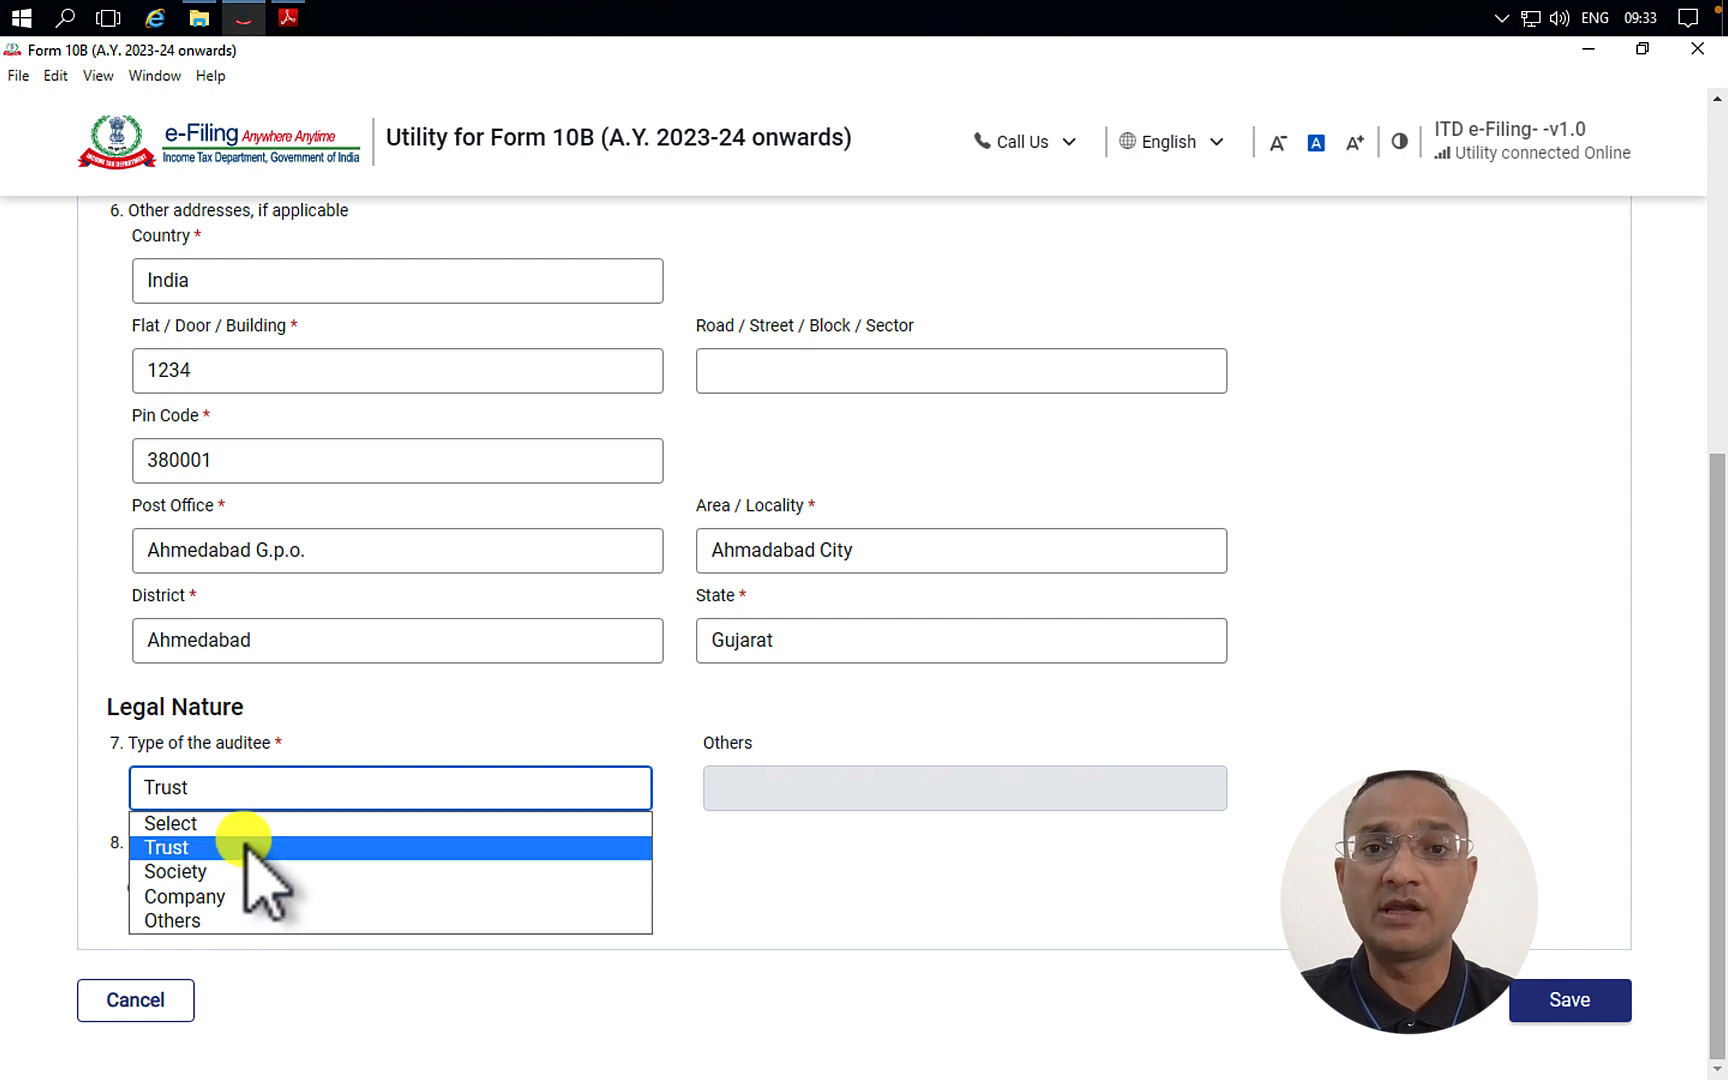
{"action": "left_click", "coordinate": [776, 720]}
{"action": "left_click", "coordinate": [452, 788]}
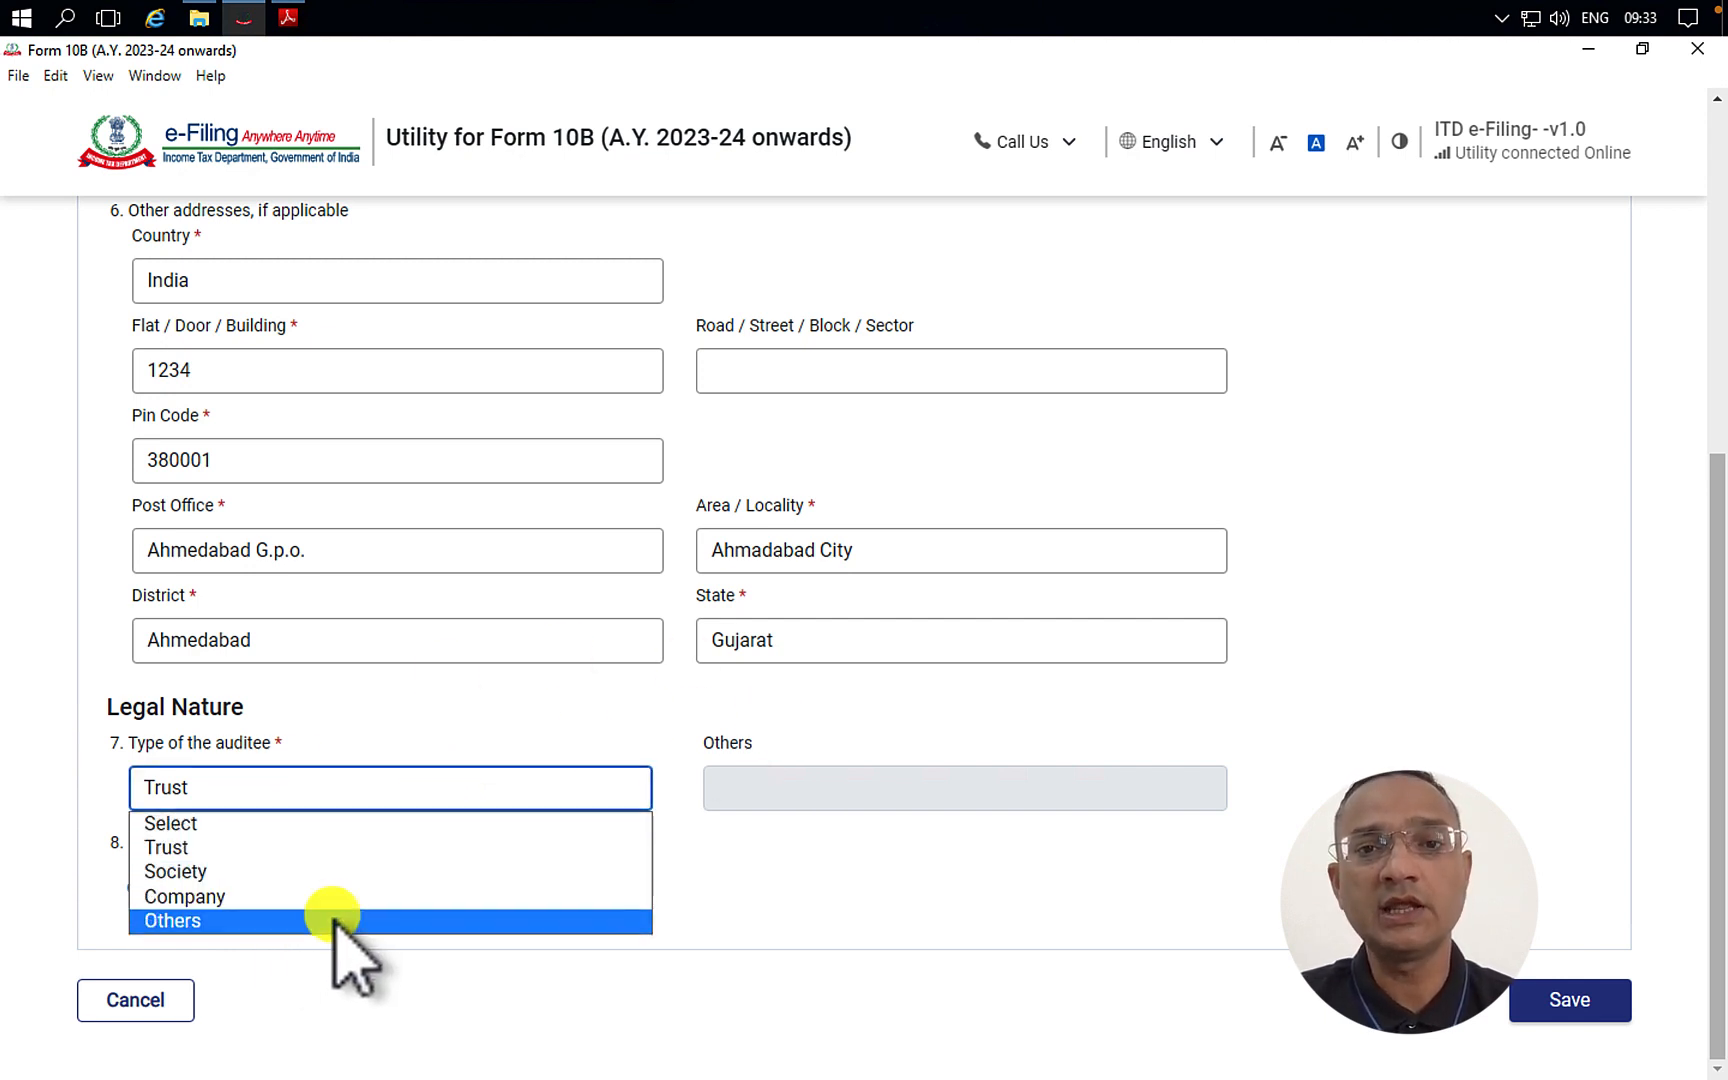
{"action": "left_click", "coordinate": [335, 922]}
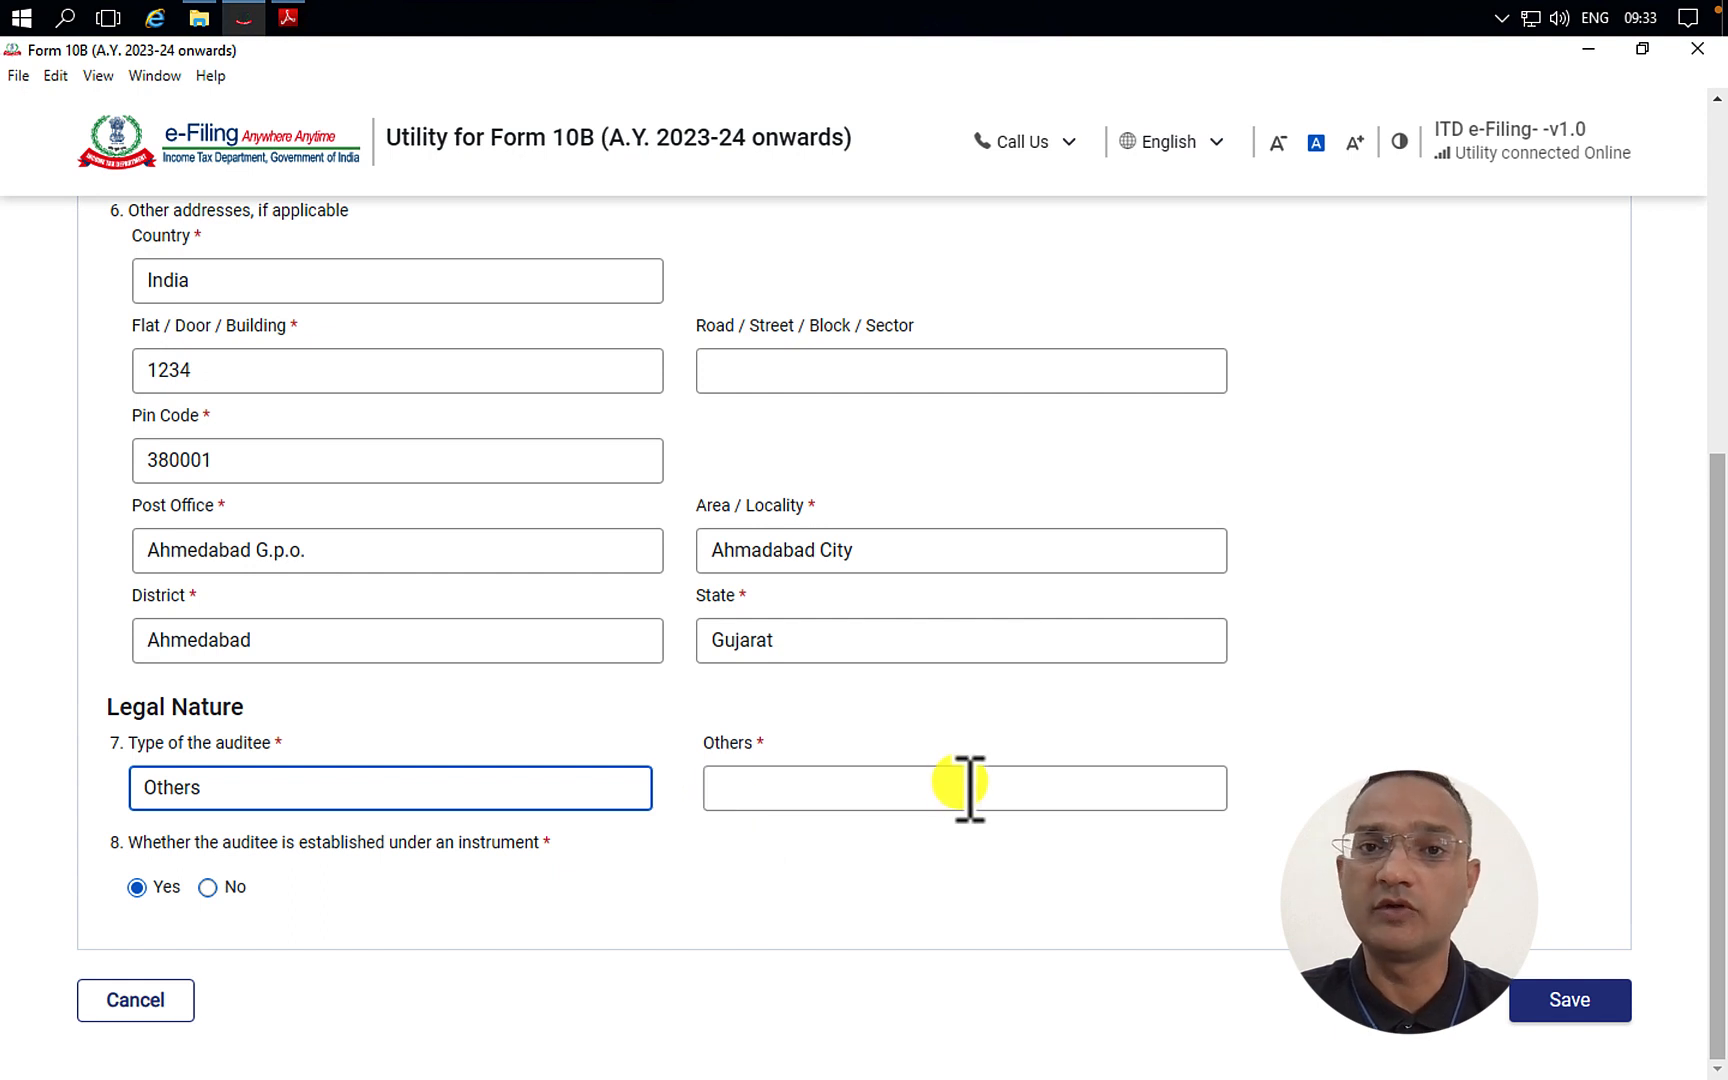
- Set the type of the auditee to Trust and save the Basic Details and Legal Nature section
{"action": "left_click", "coordinate": [545, 800]}
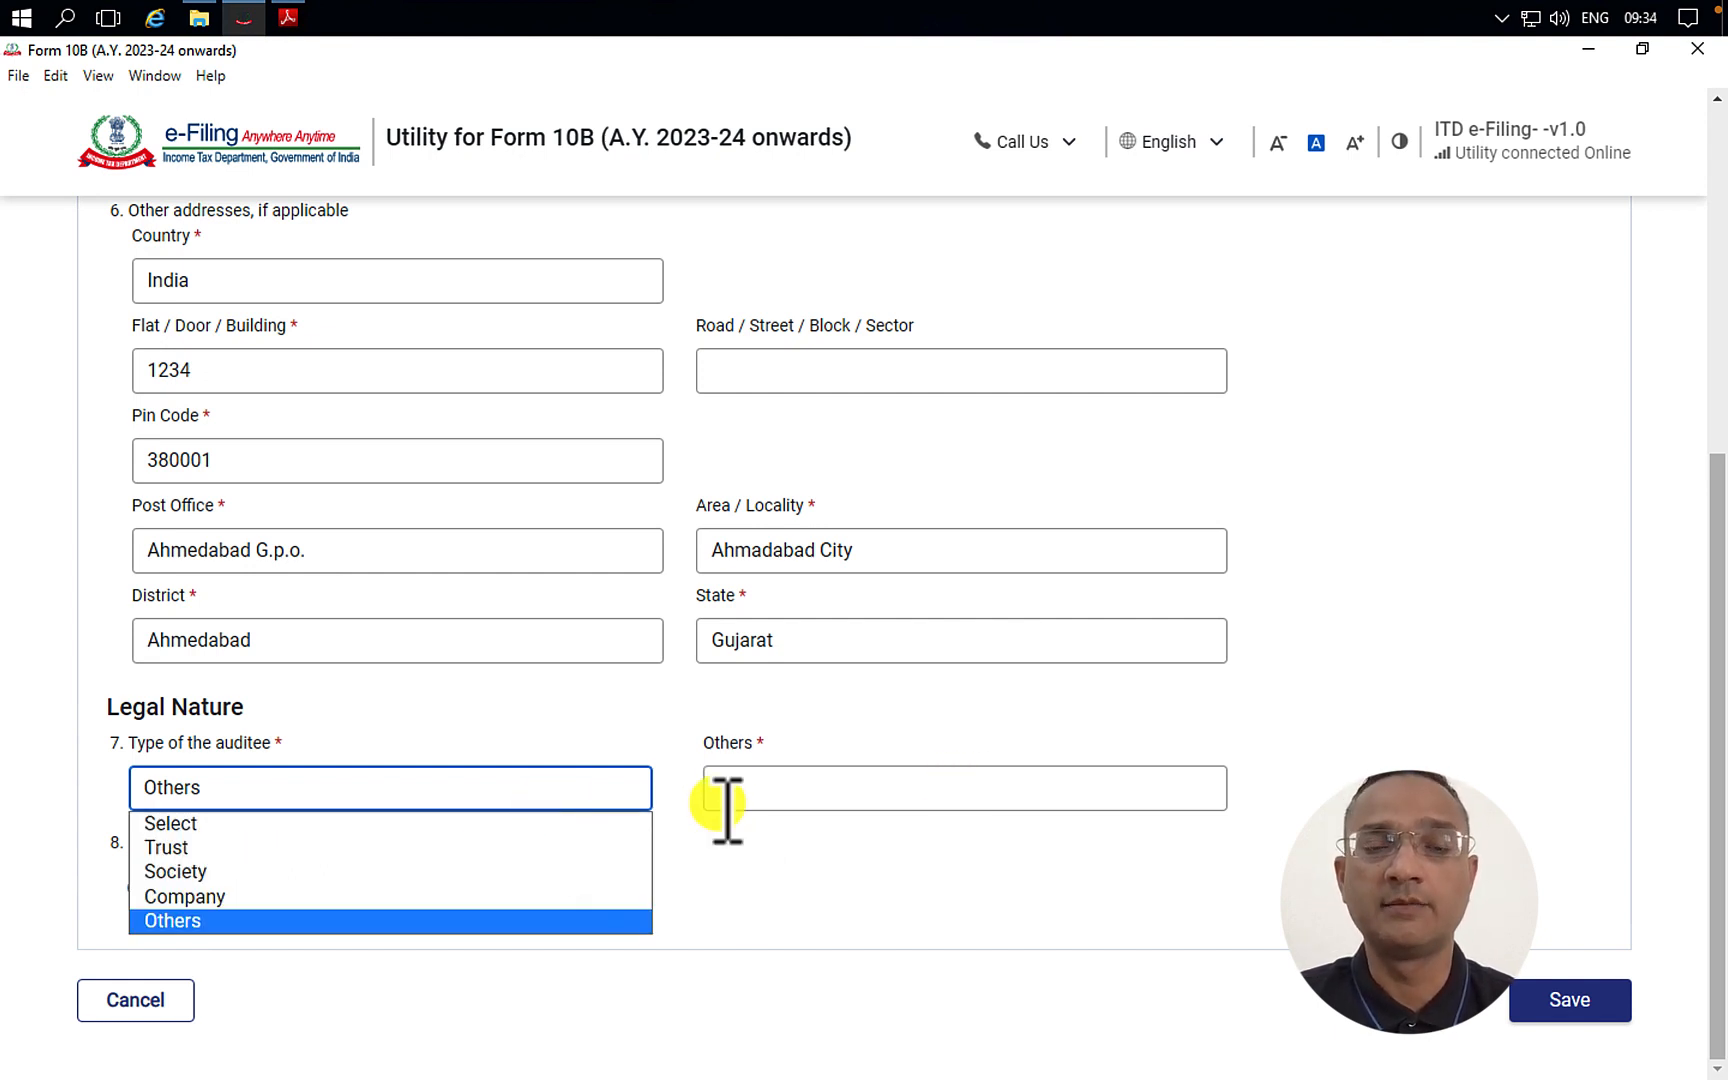
{"action": "left_click", "coordinate": [340, 849]}
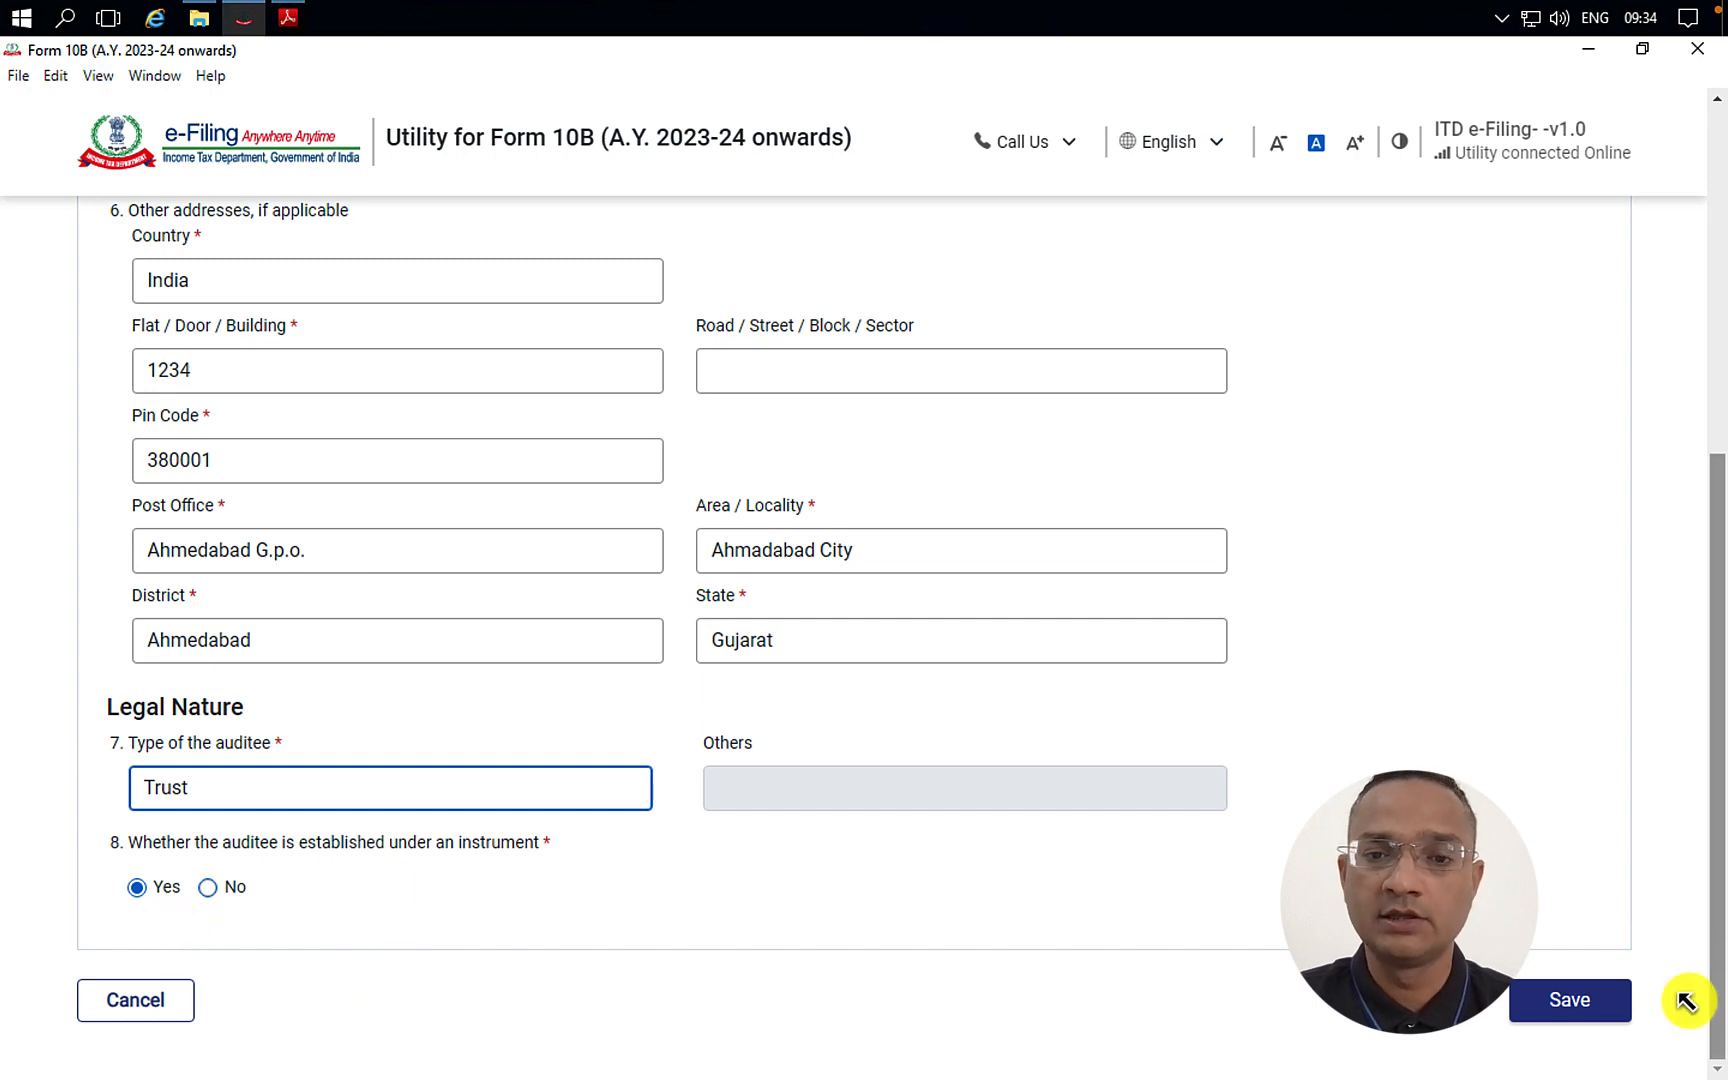
{"action": "left_click", "coordinate": [1570, 1000]}
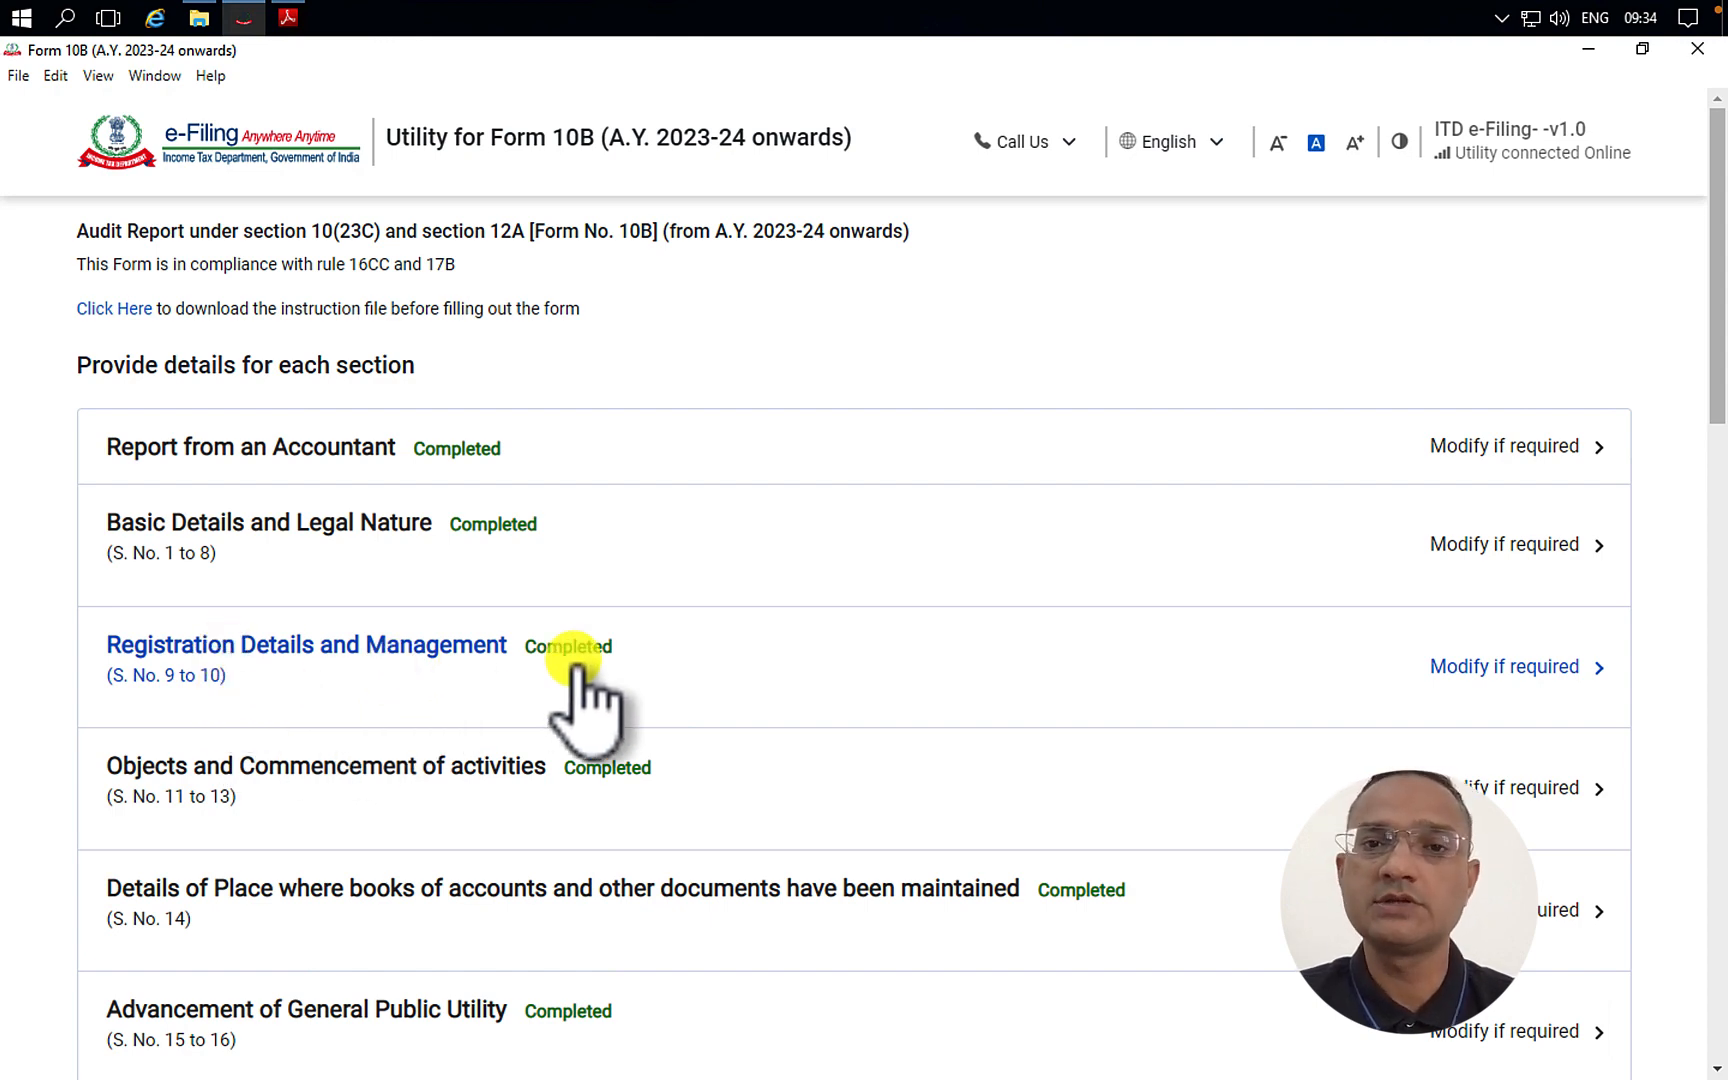
- Open the Registration Details and Management section and choose Clause (a) of sub-section (1) of section 12AB in the first registration record
{"action": "left_click", "coordinate": [566, 690]}
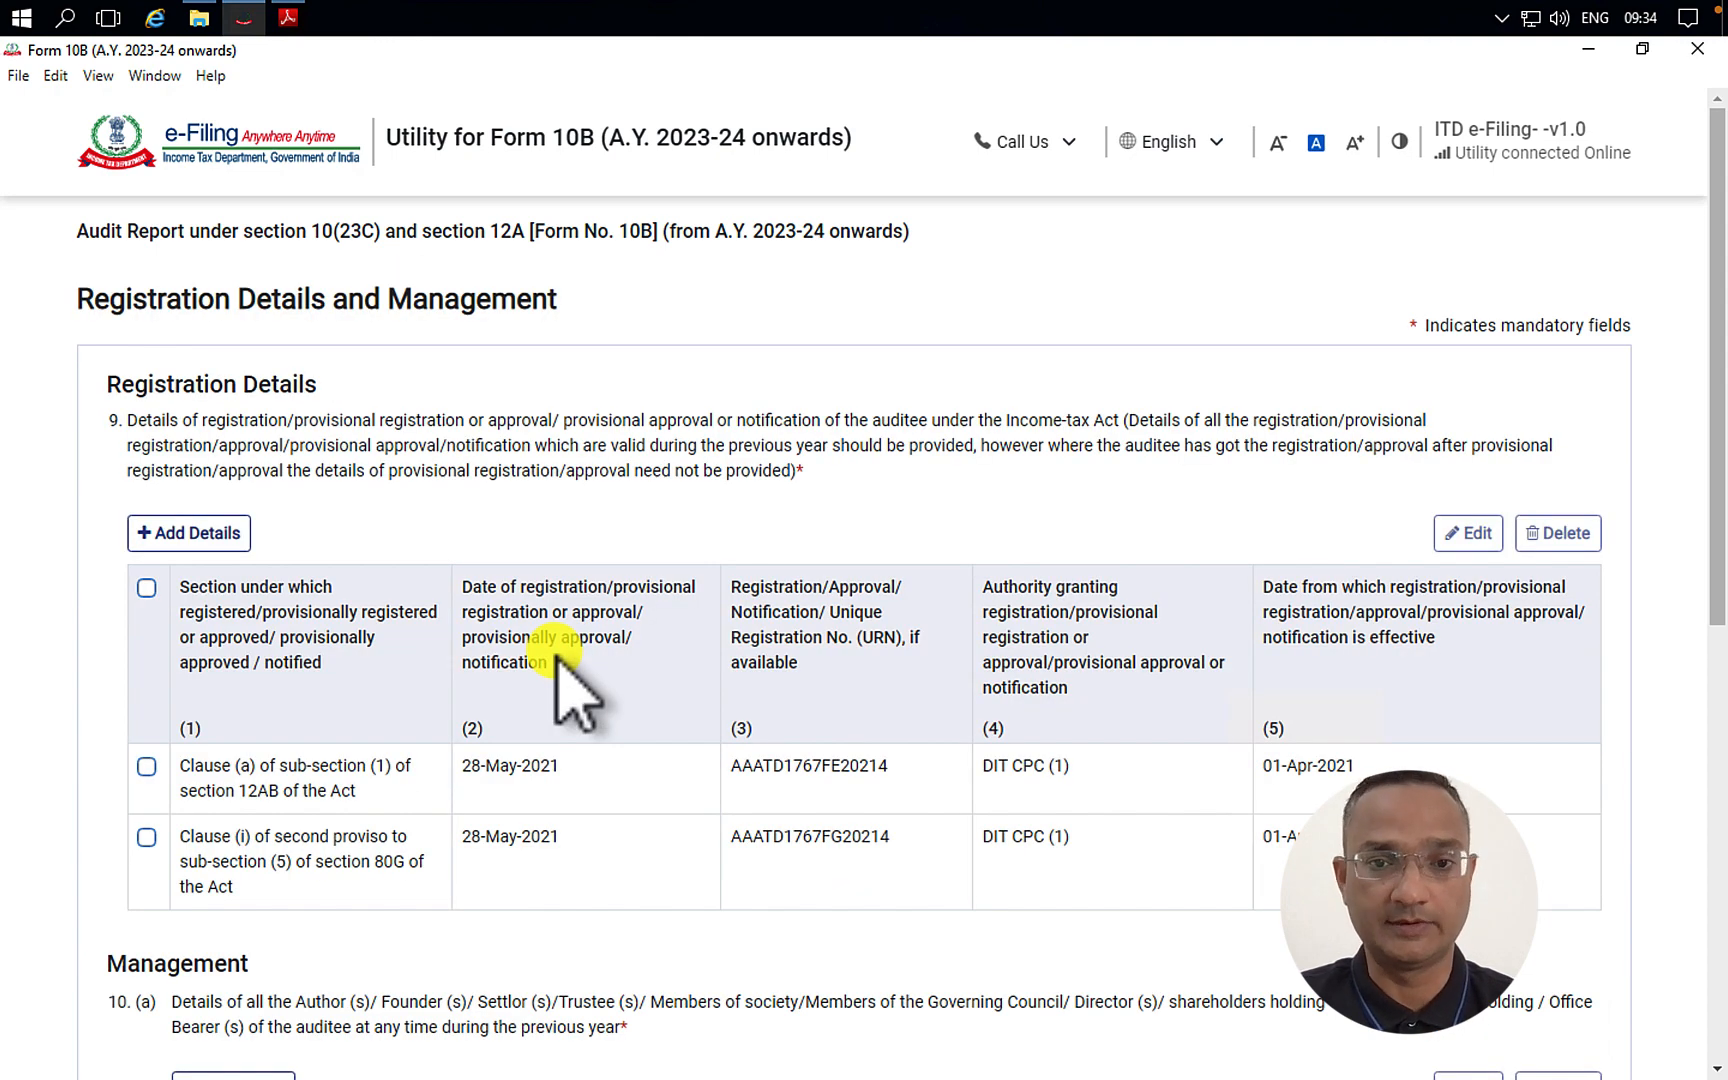
{"action": "scroll", "coordinate": [430, 730], "scroll_direction": "down", "scroll_amount": 1}
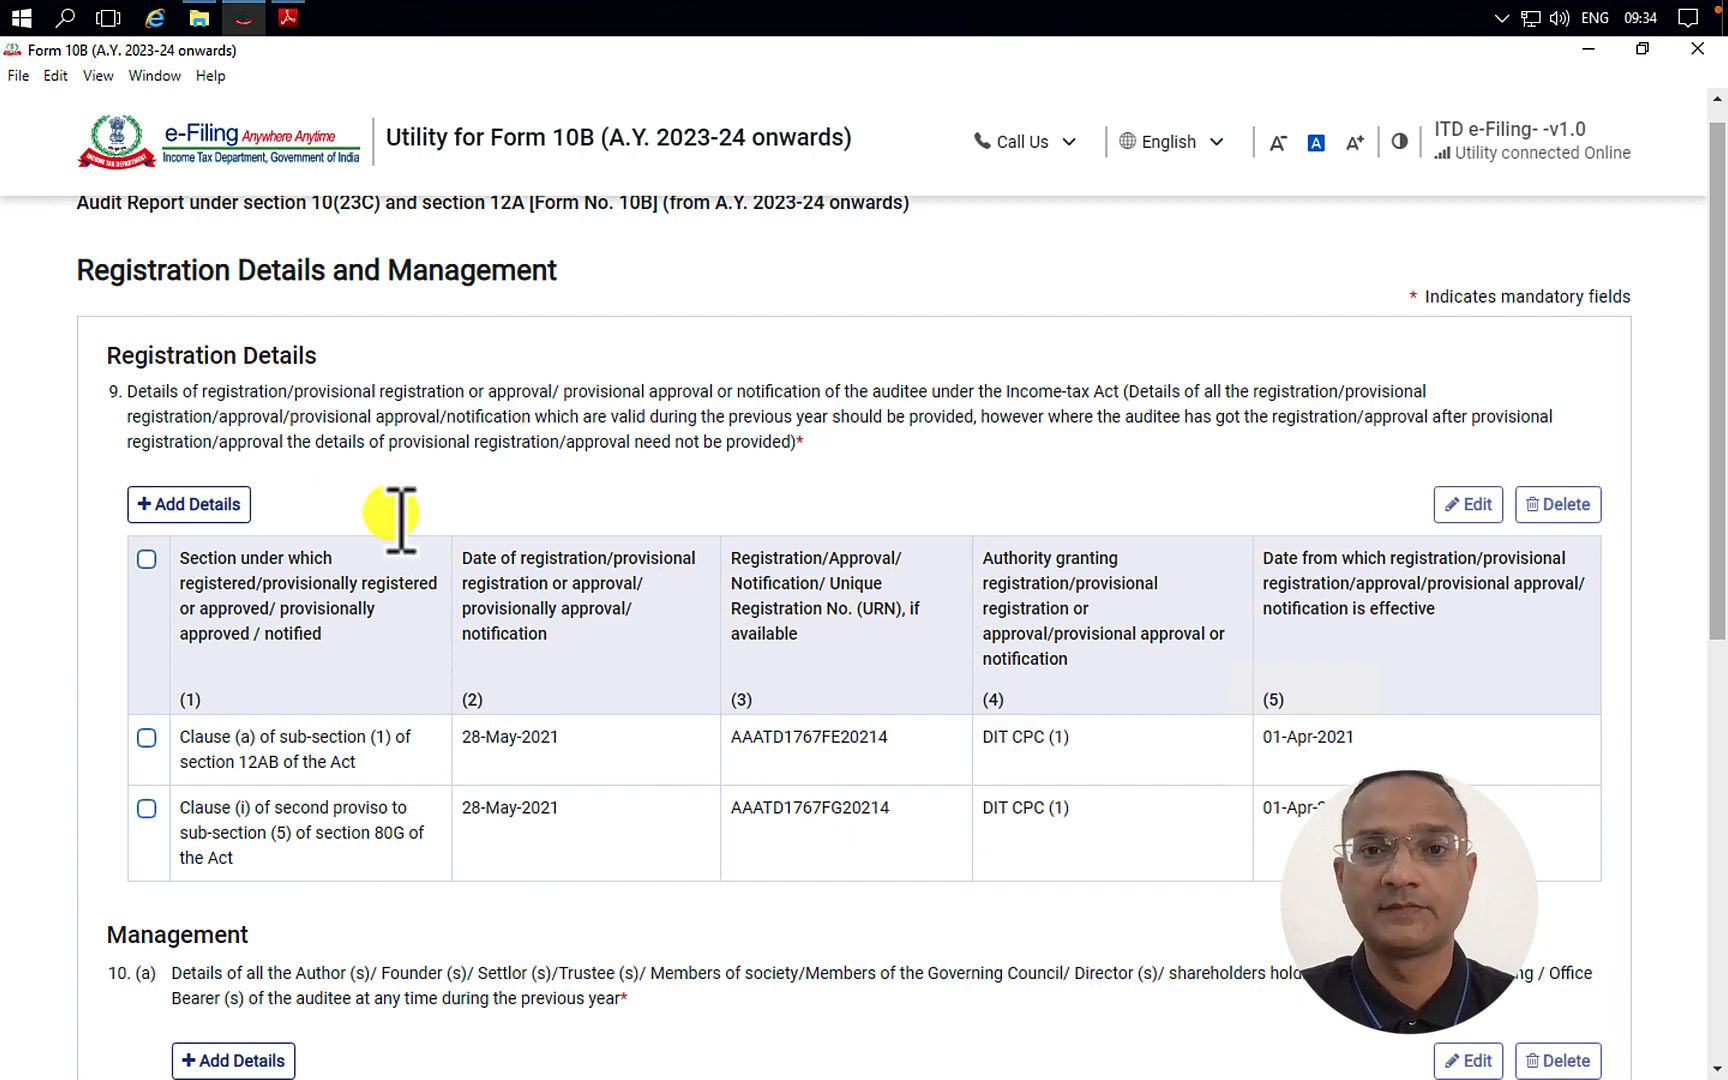
{"action": "scroll", "coordinate": [432, 860], "scroll_direction": "down", "scroll_amount": 1}
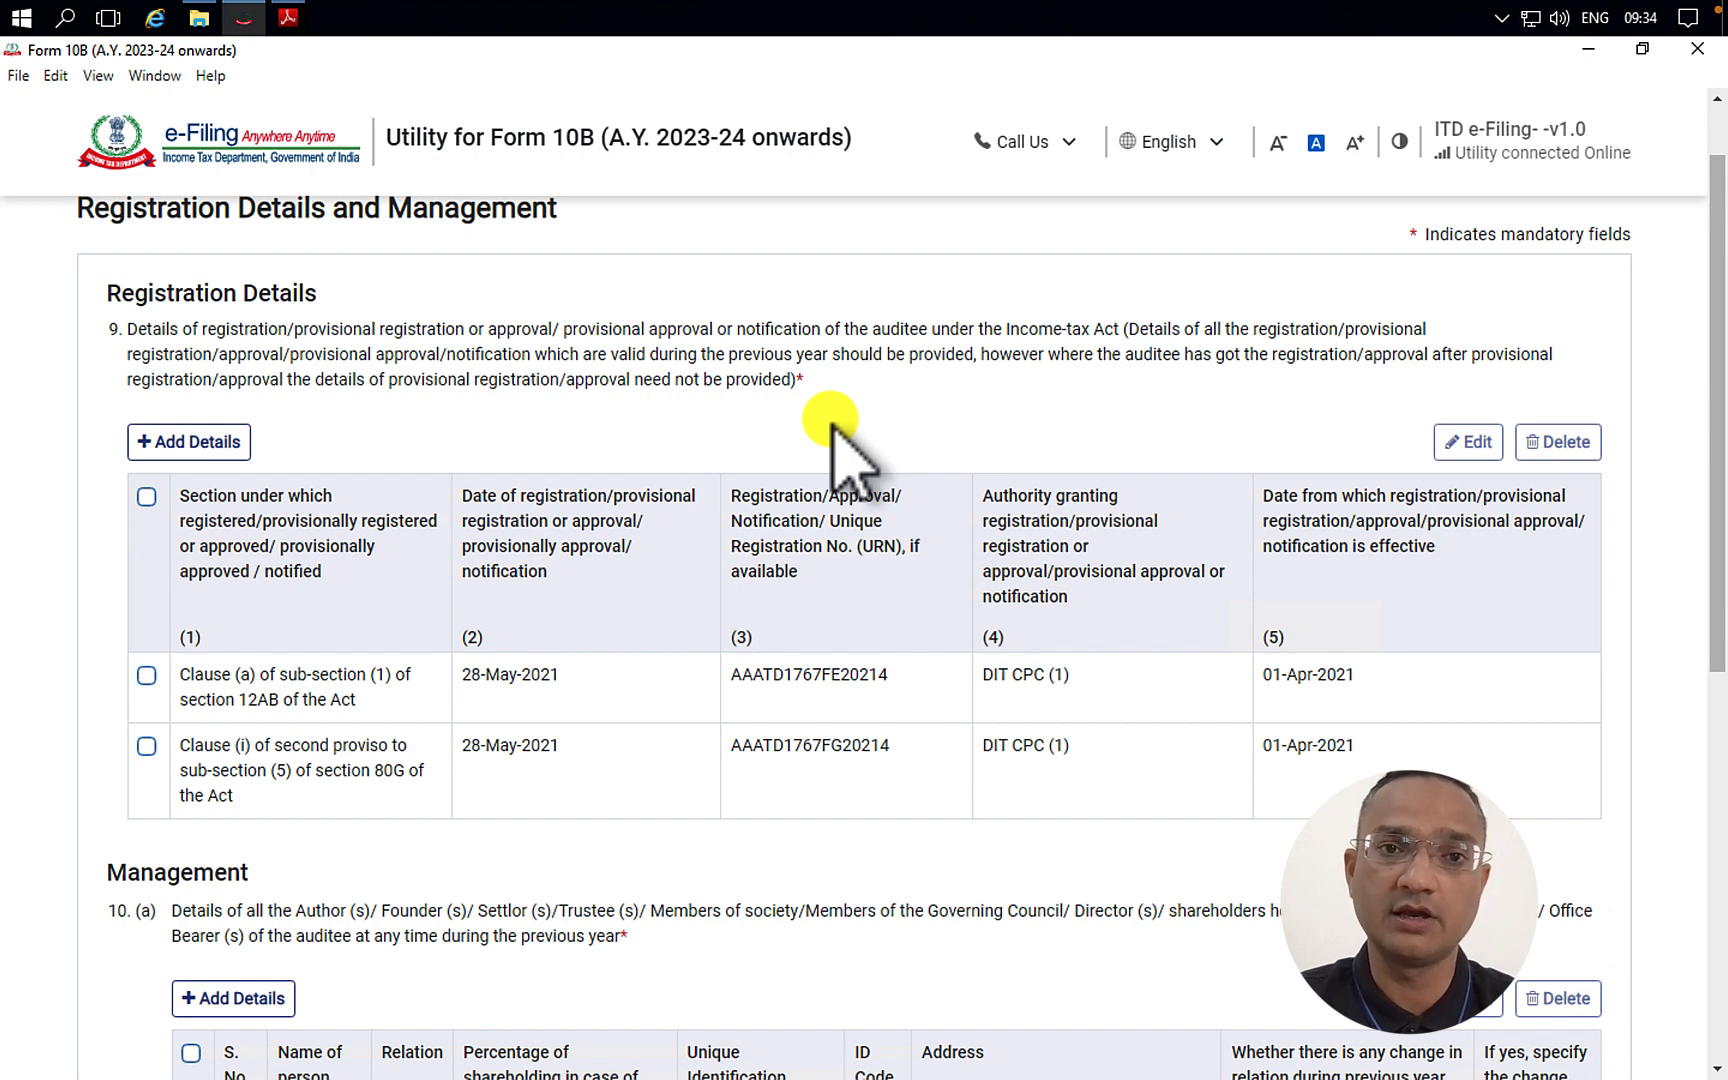
{"action": "left_click", "coordinate": [146, 675]}
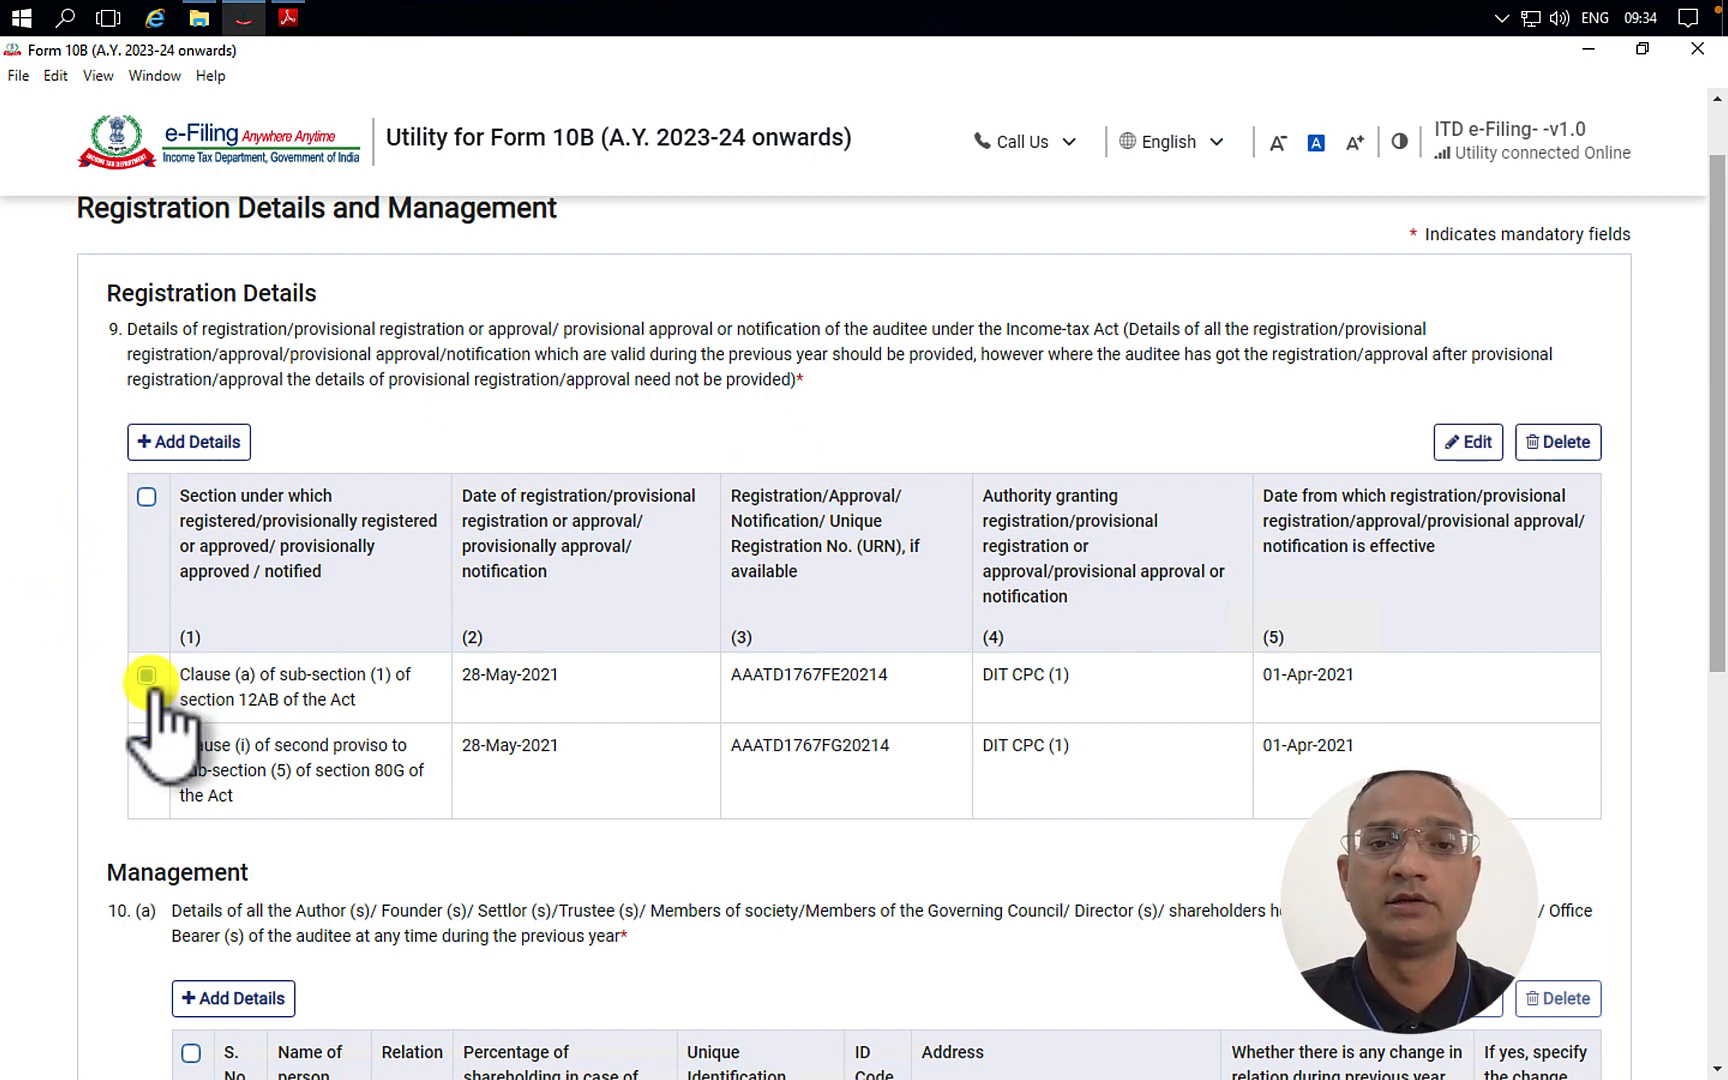
{"action": "left_click", "coordinate": [1468, 442]}
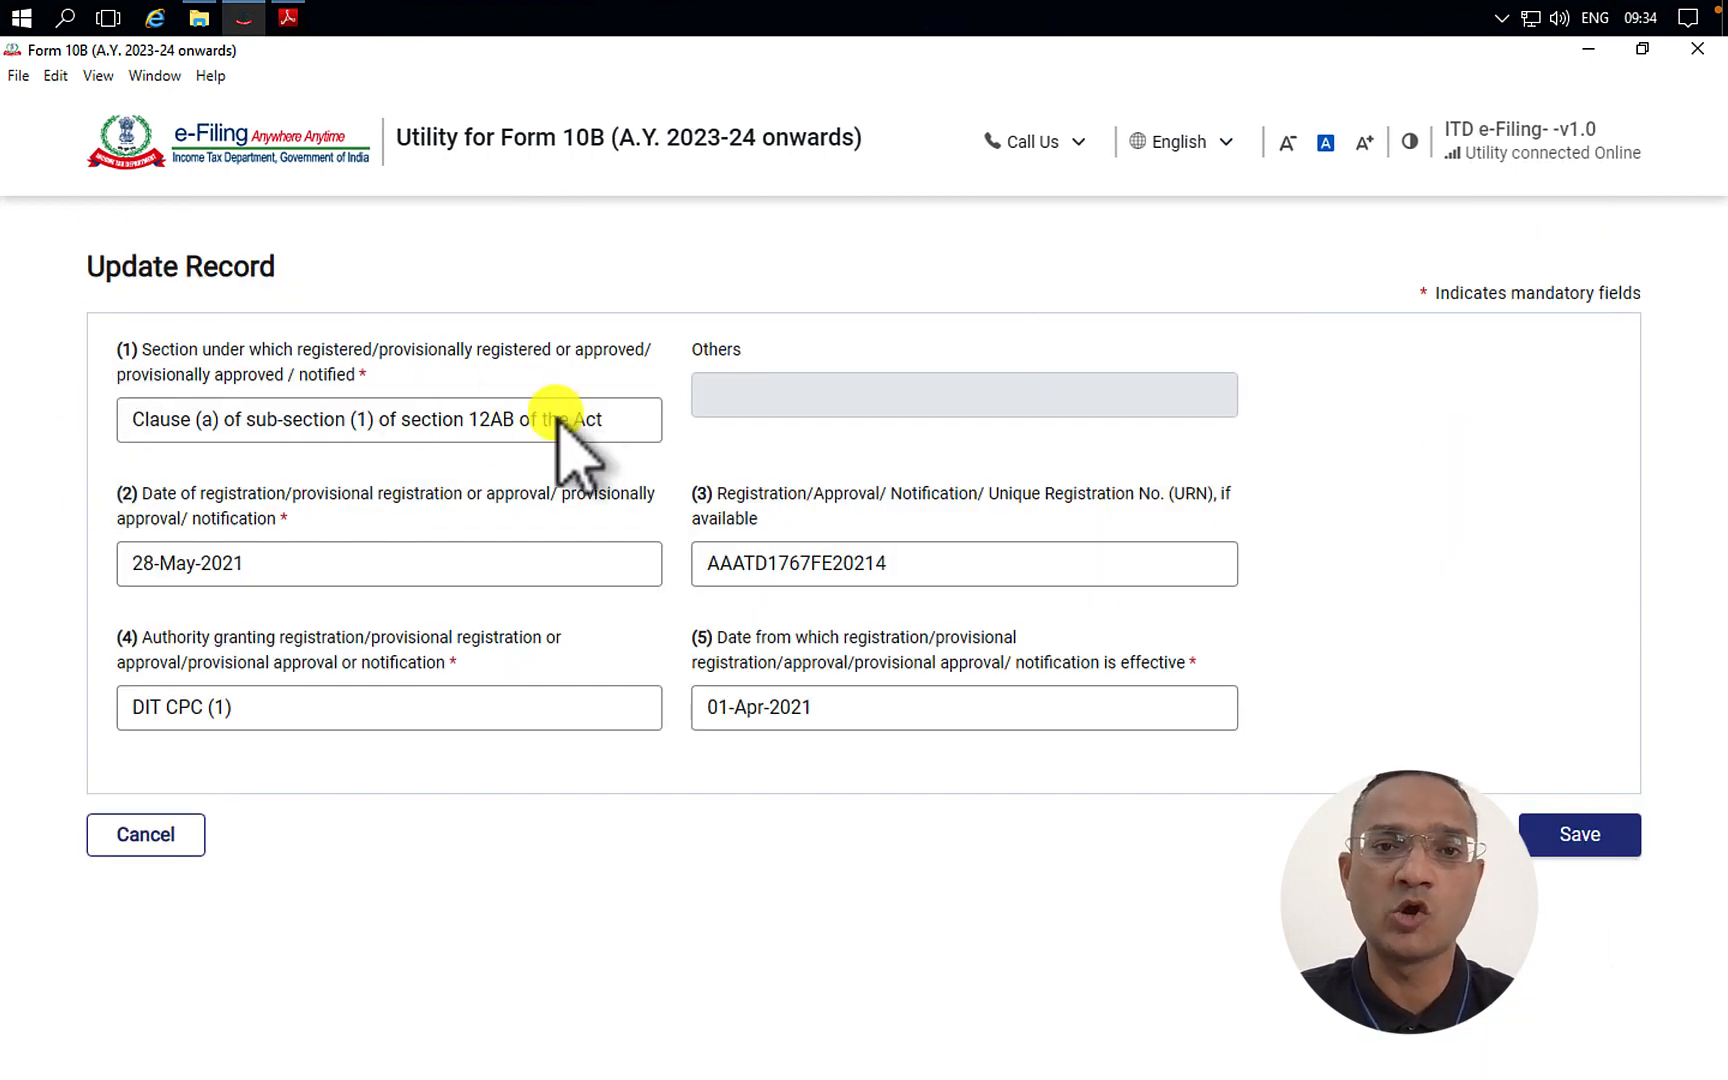
{"action": "left_click", "coordinate": [190, 418]}
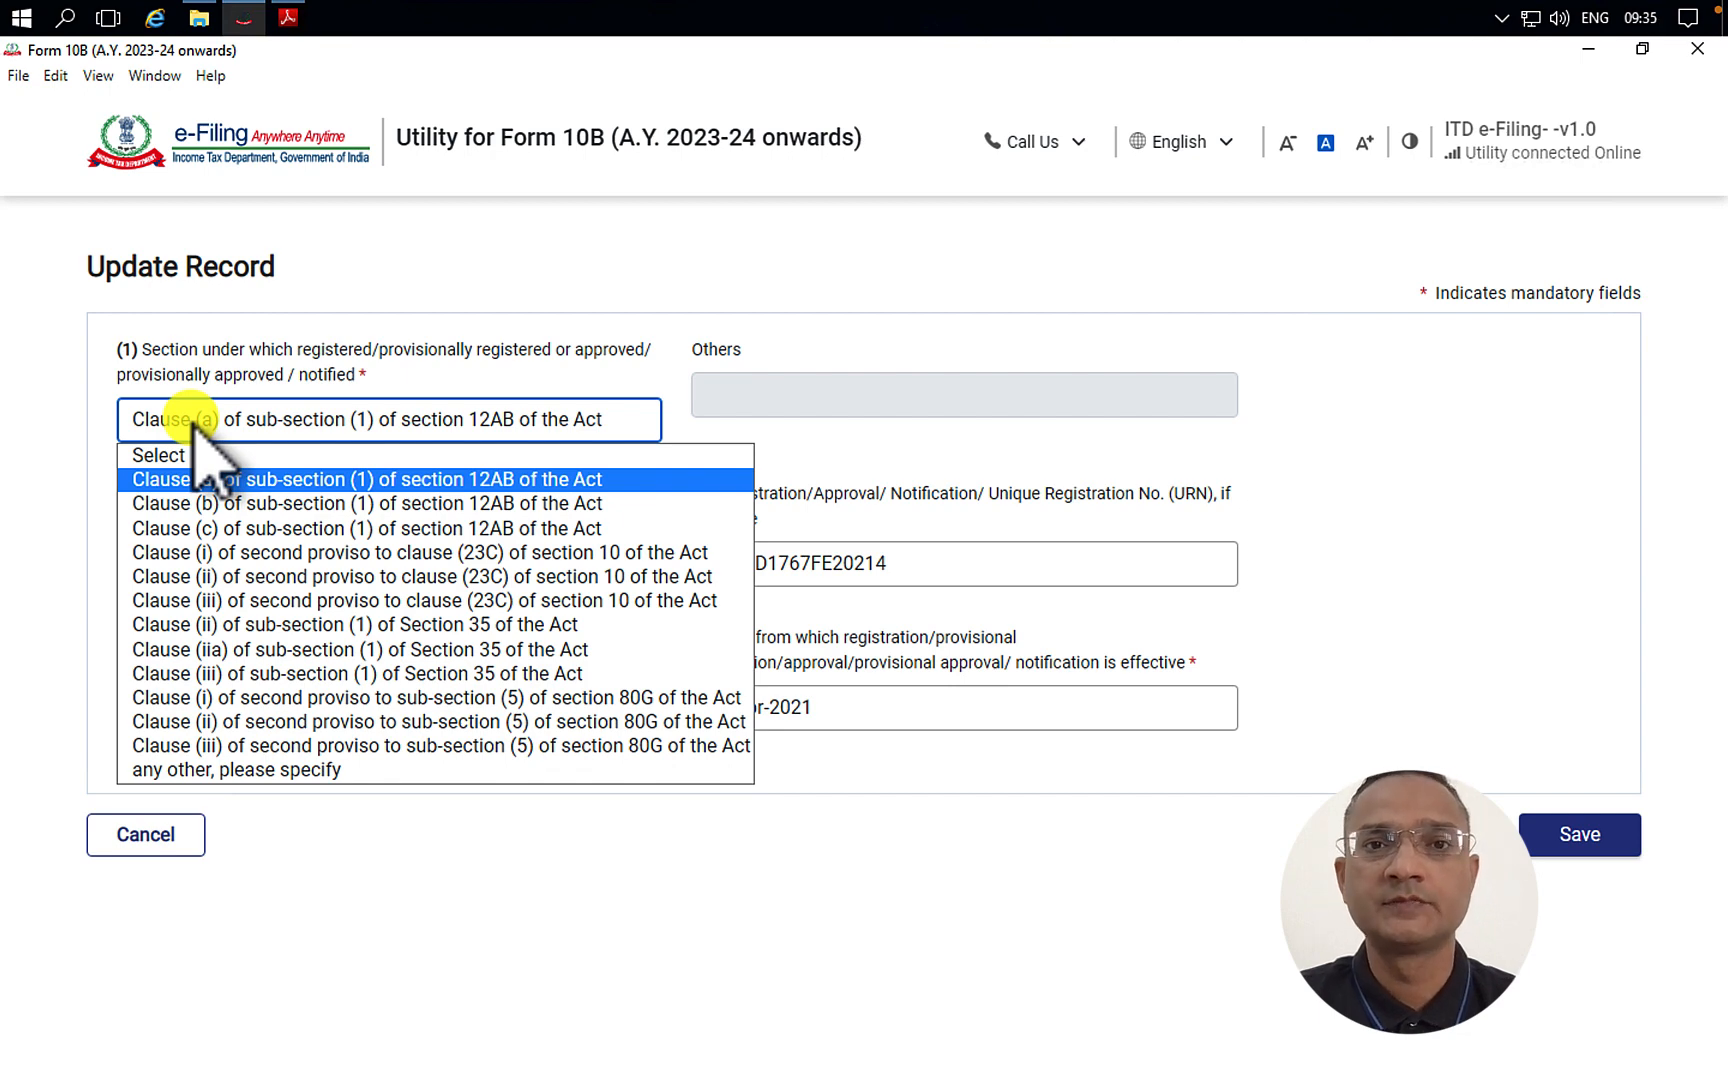
{"action": "left_click", "coordinate": [197, 484]}
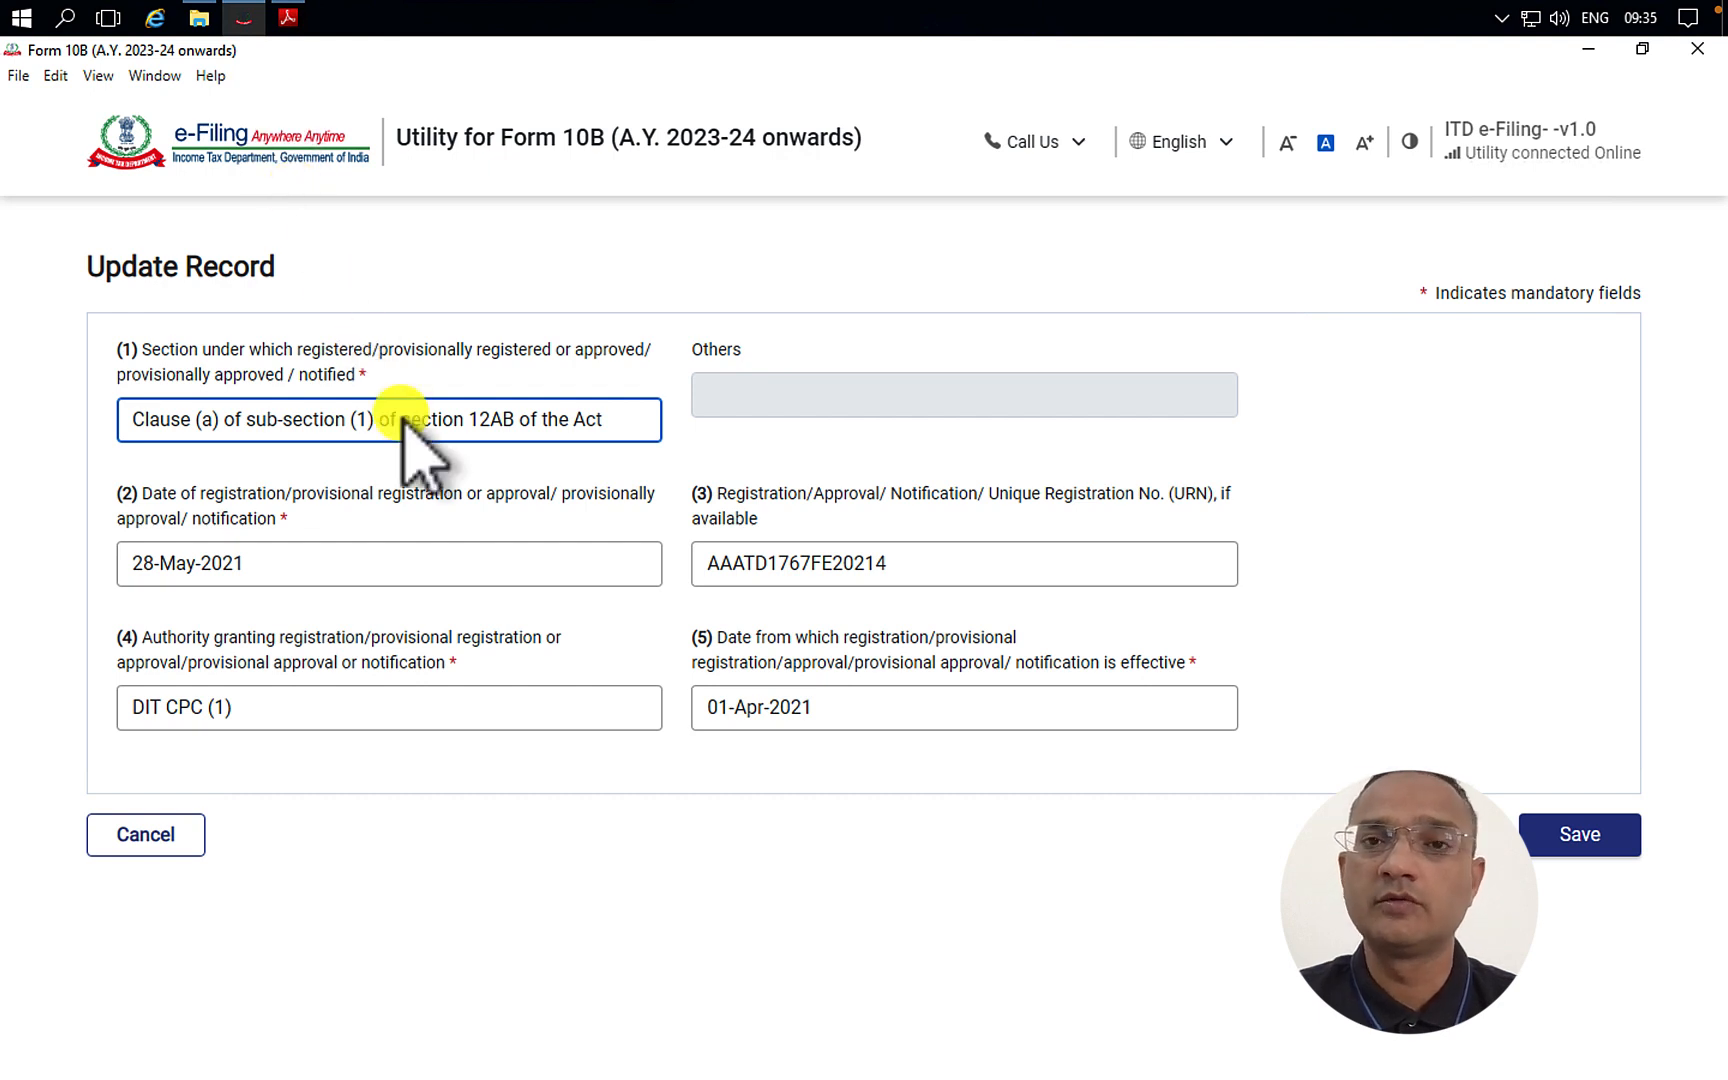
- Check the granting section in the Form 10AC order in Adobe Reader, return to the Form 10B utility and save the section 12AB registration record
{"action": "mouse_move", "coordinate": [284, 30]}
{"action": "left_click", "coordinate": [285, 85]}
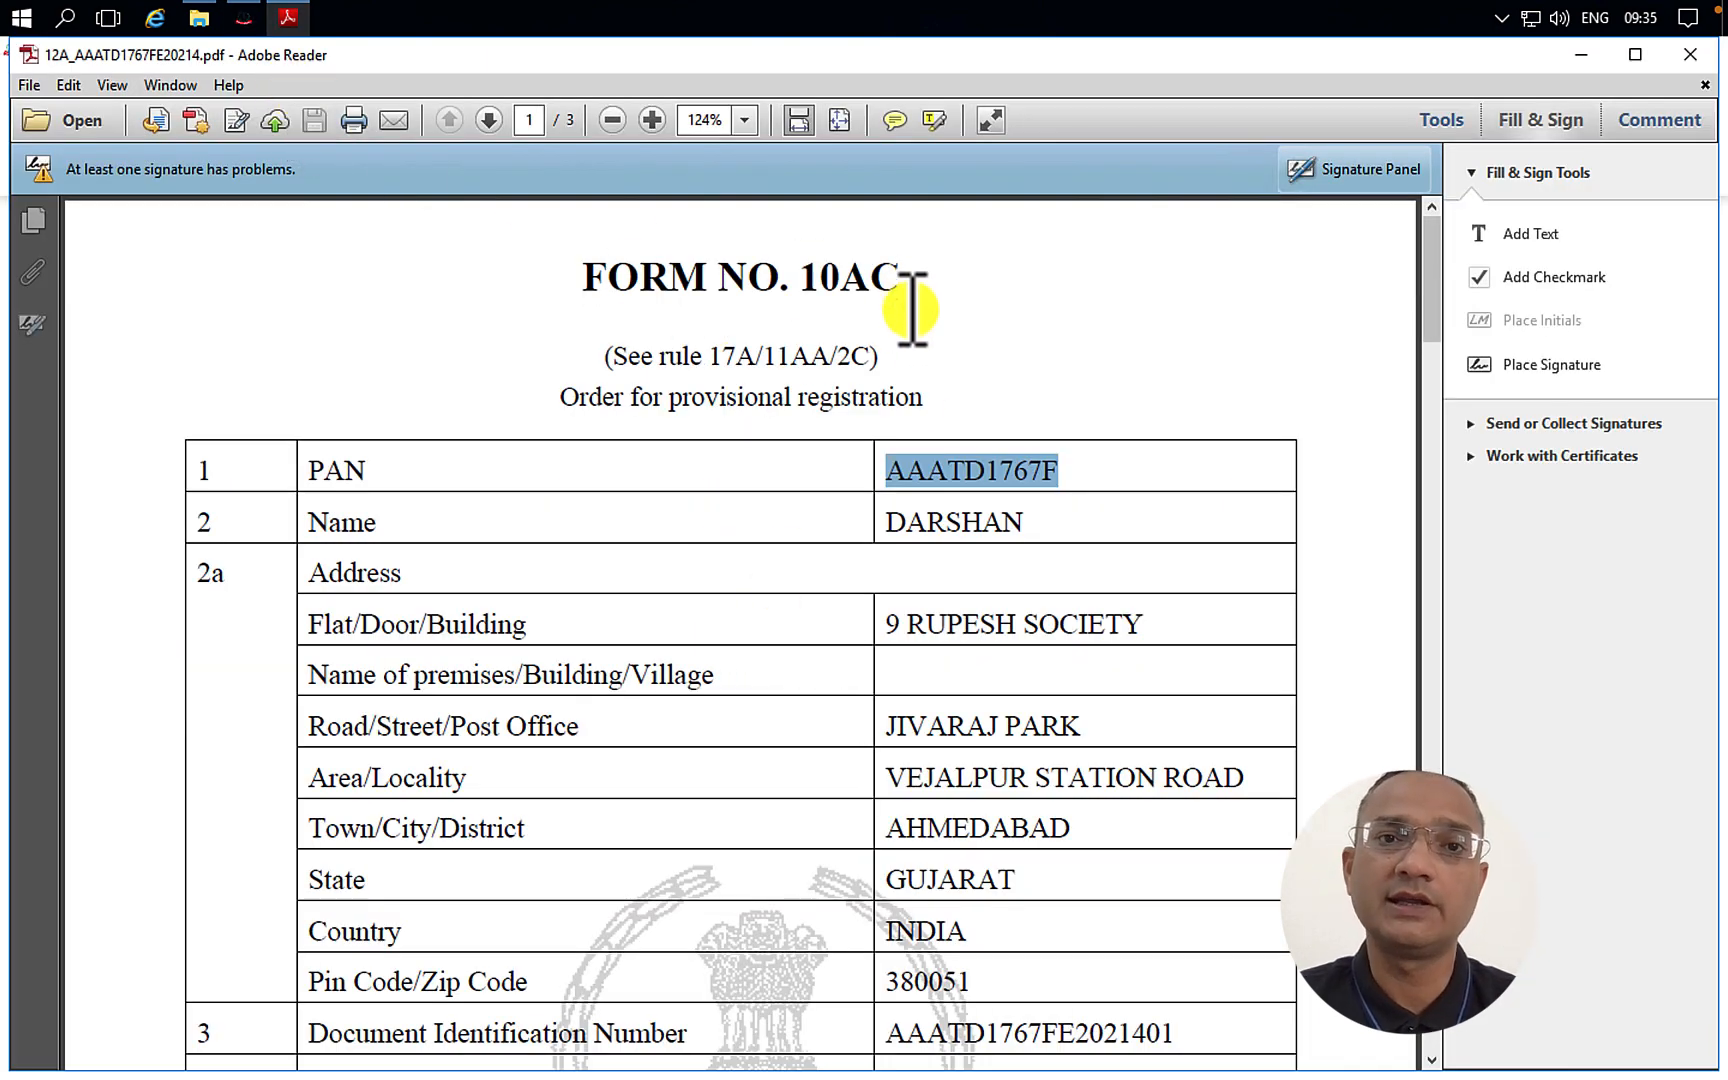
{"action": "scroll", "coordinate": [1103, 821], "scroll_direction": "down", "scroll_amount": 5}
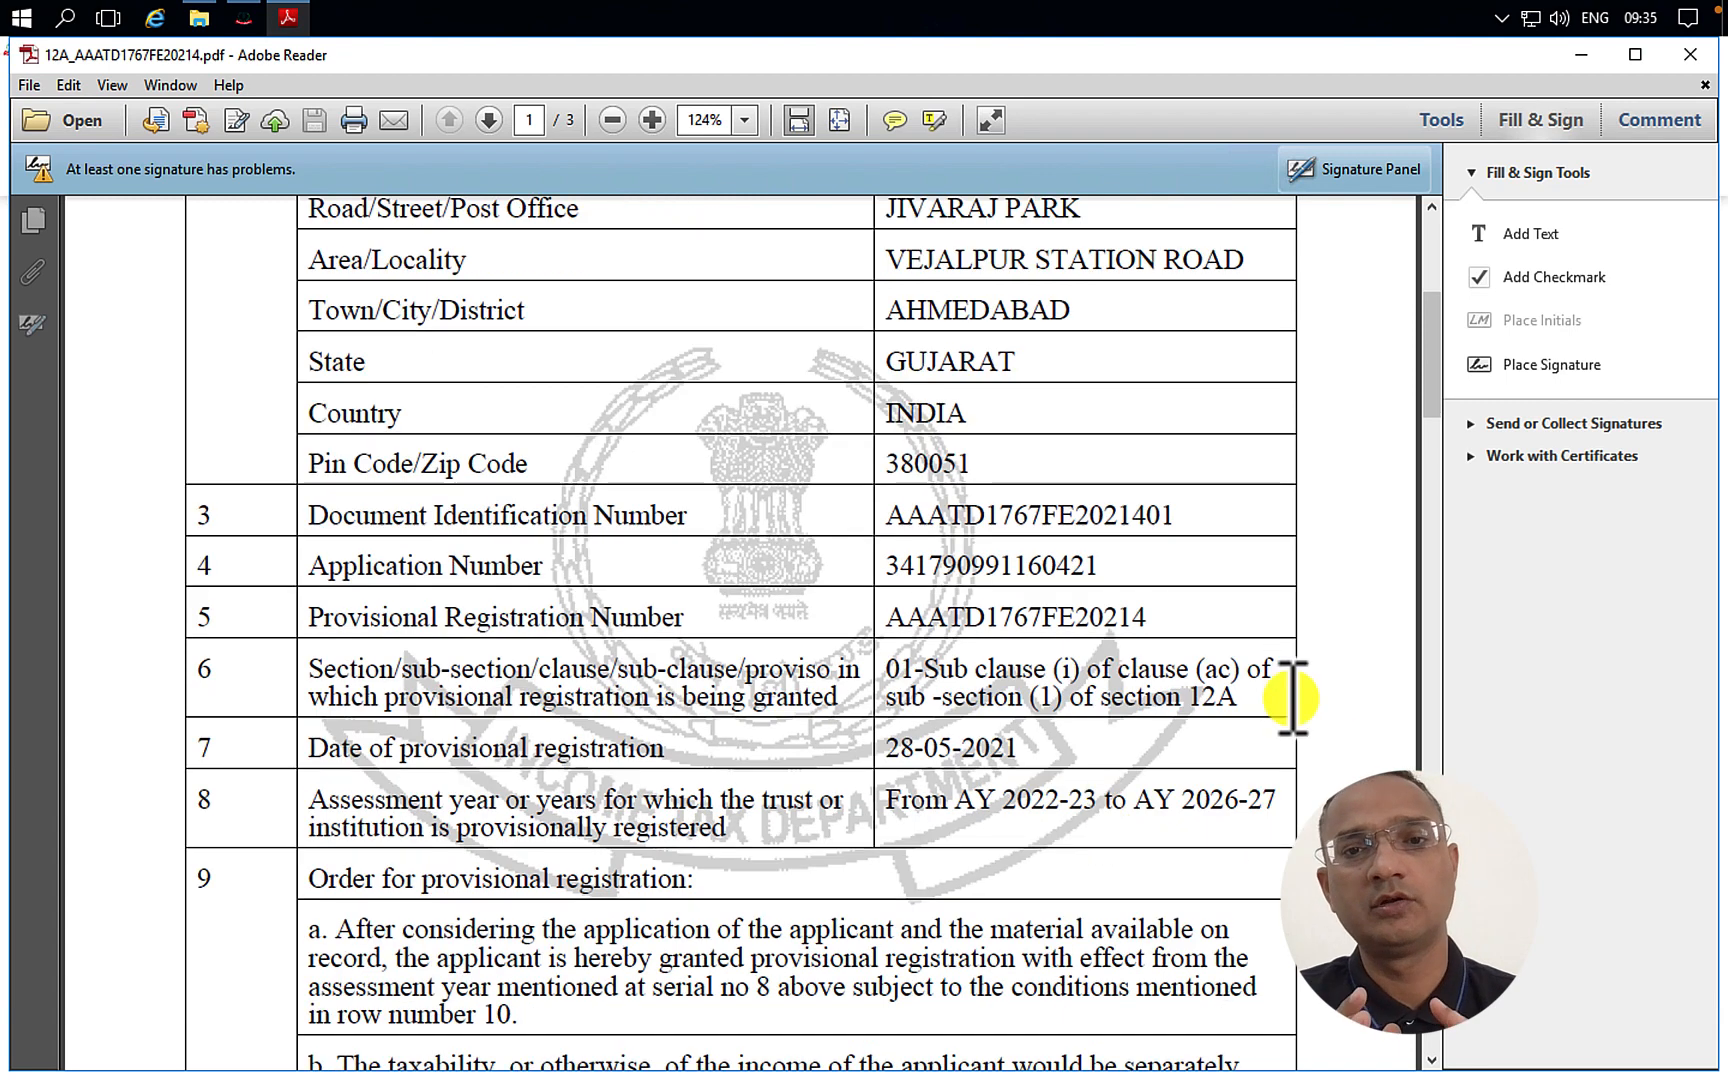
{"action": "left_click_drag", "start_coordinate": [1247, 668], "coordinate": [886, 668]}
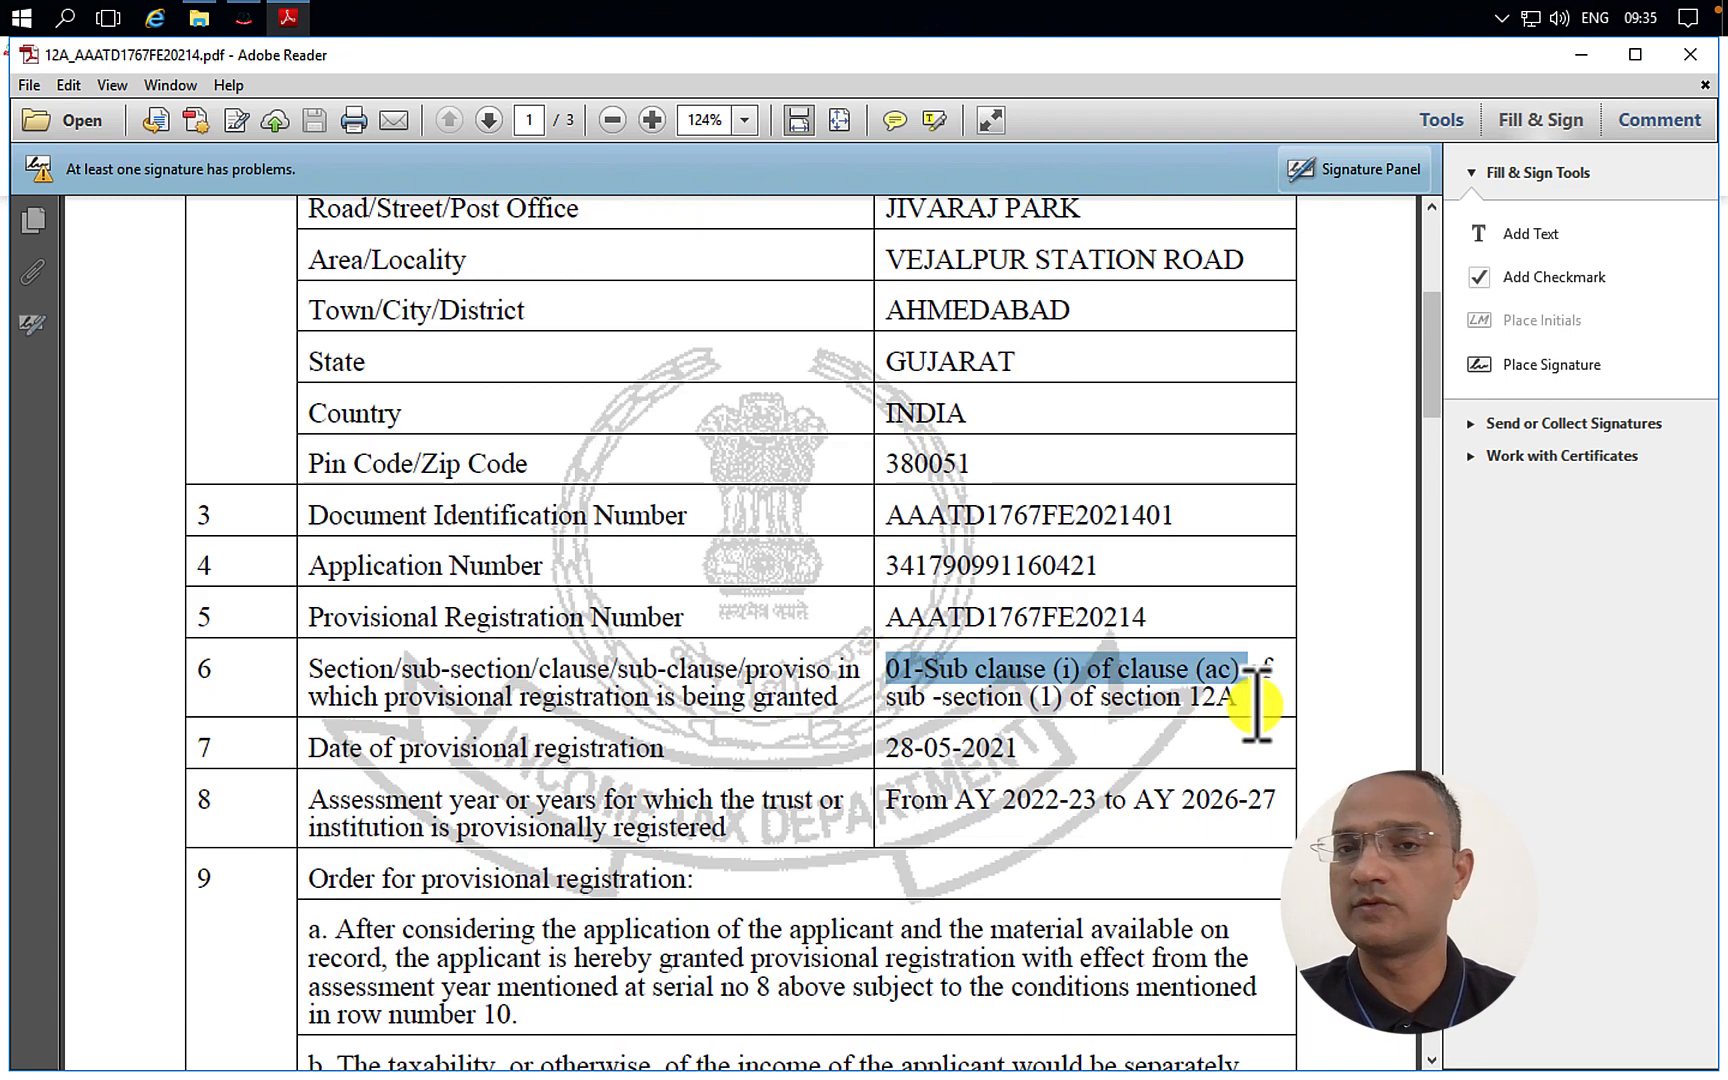
{"action": "left_click_drag", "start_coordinate": [1250, 694], "coordinate": [1187, 697]}
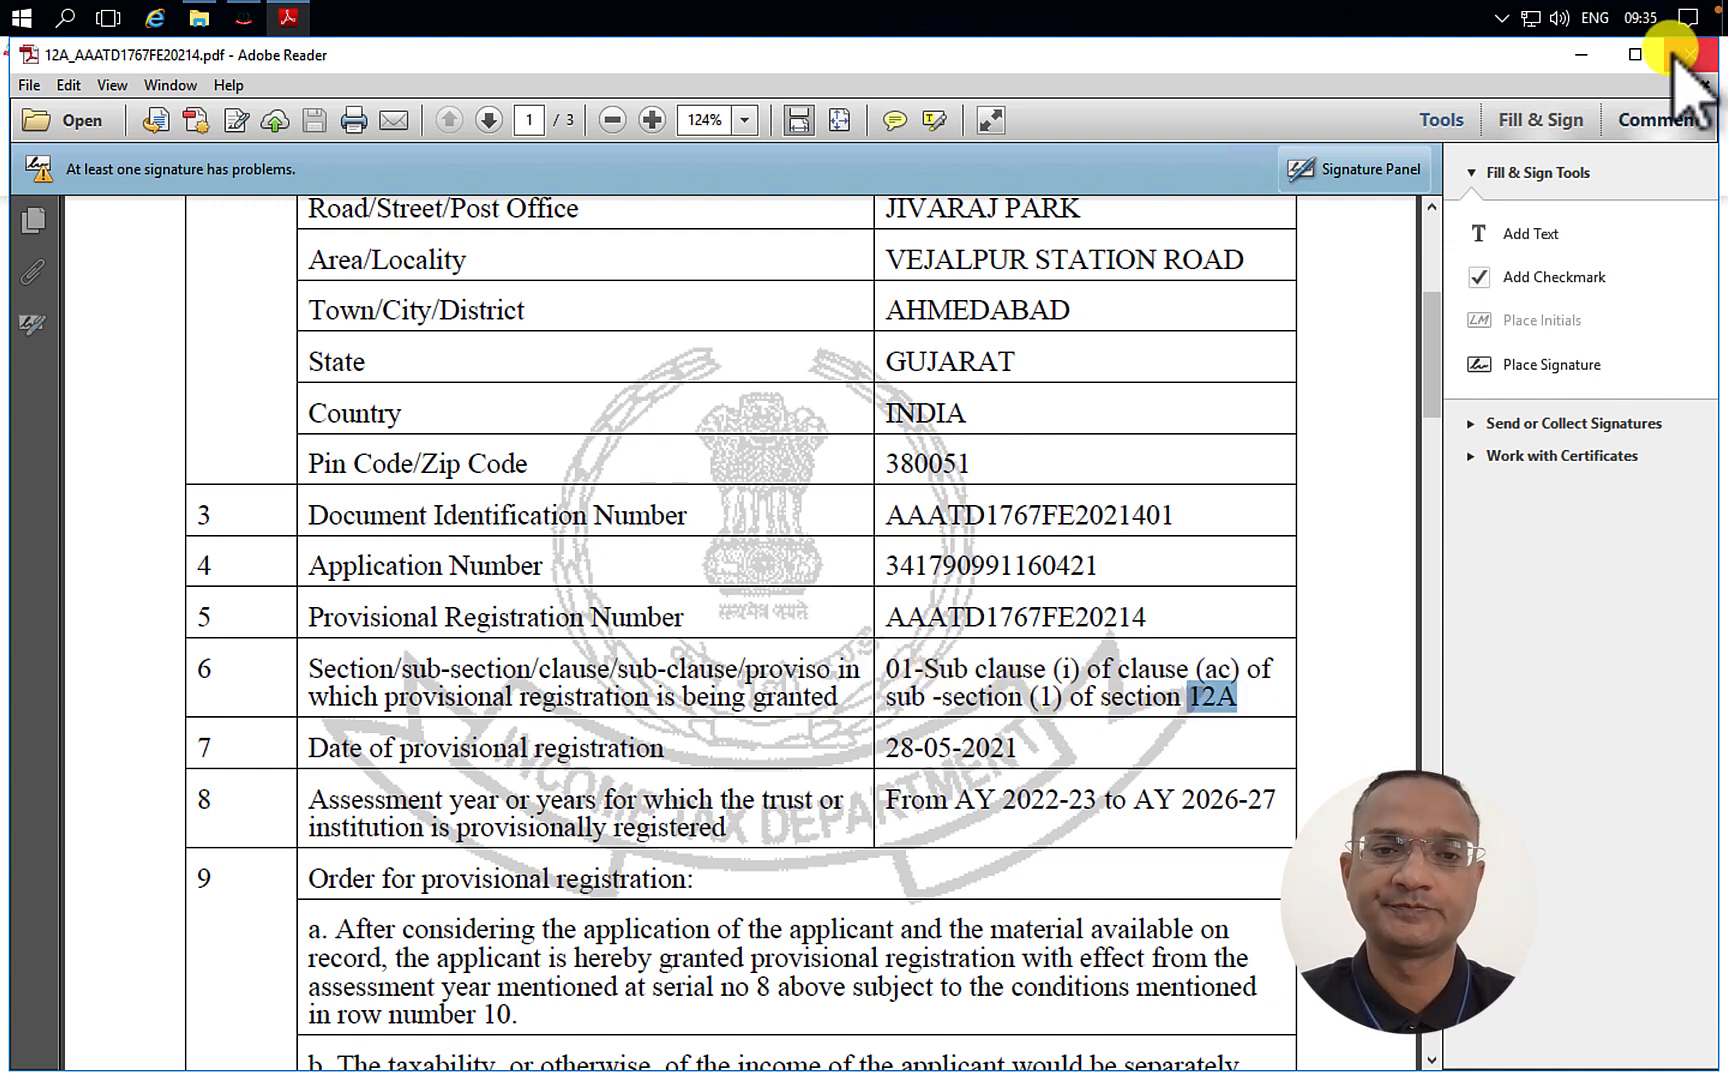
{"action": "left_click", "coordinate": [245, 17]}
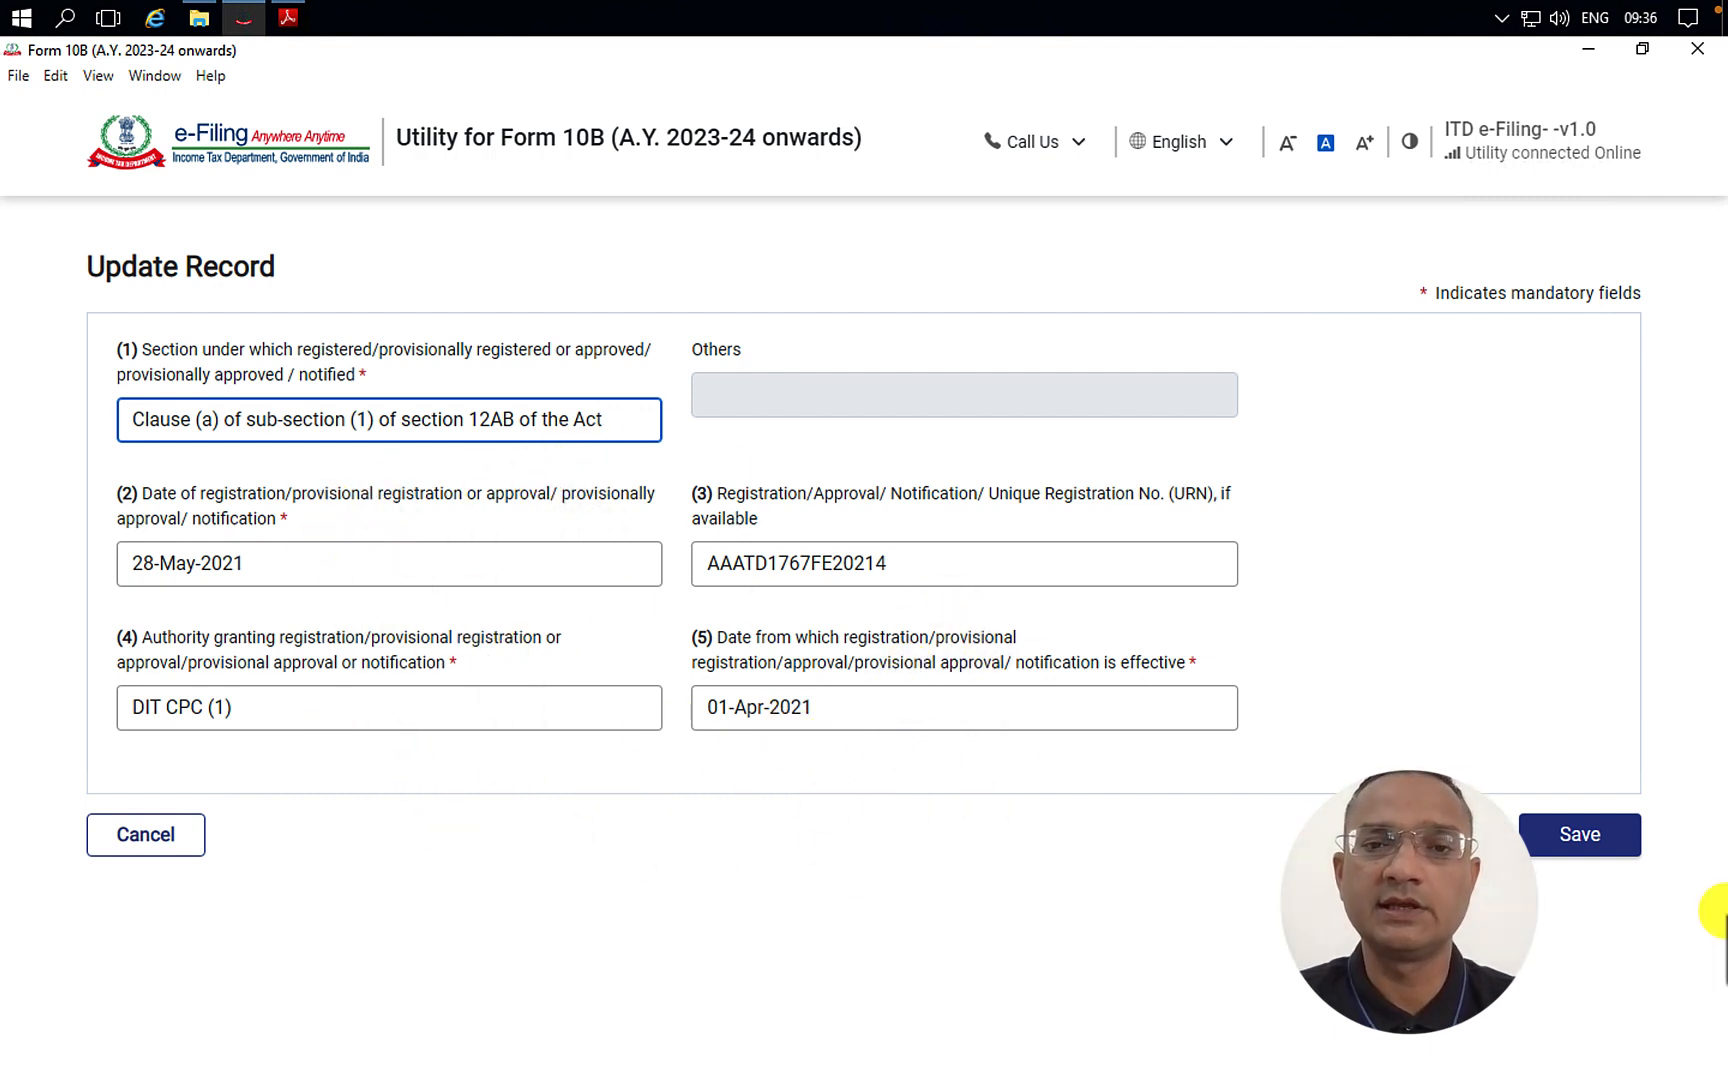
{"action": "left_click", "coordinate": [1580, 838]}
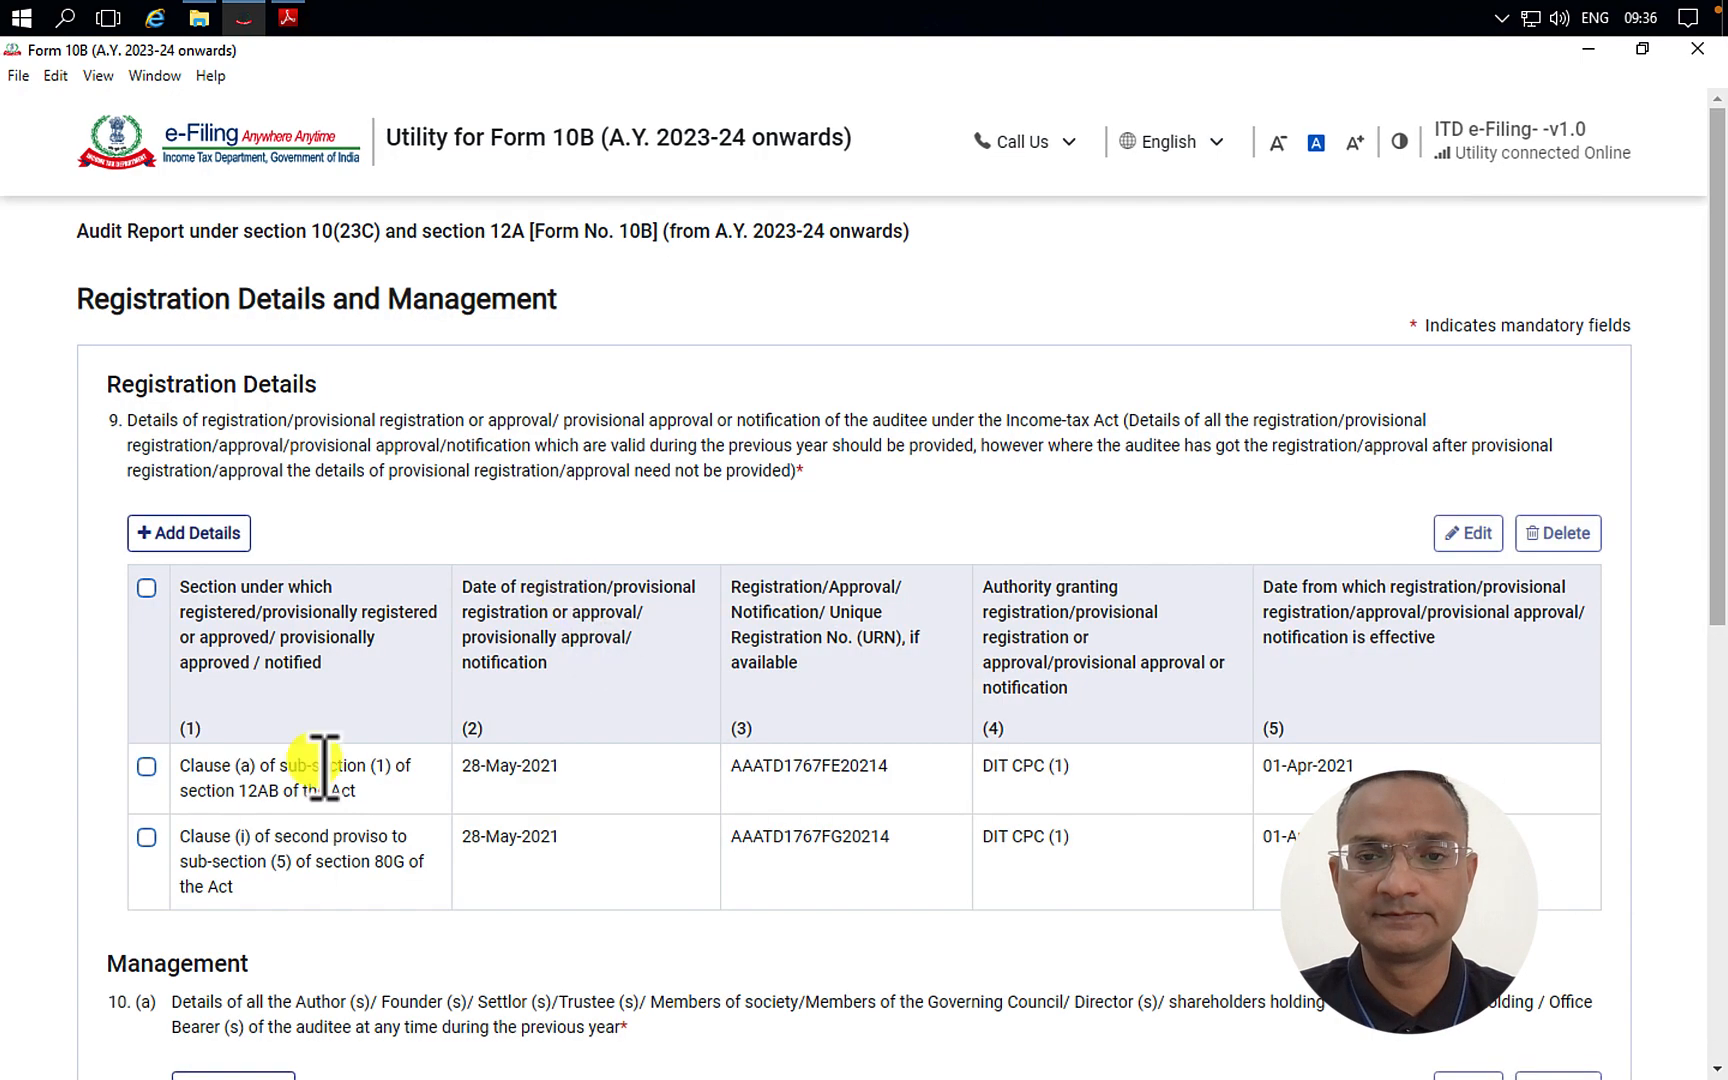
- Open the section 80G registration record, view its available registration section options and cancel the record without saving
{"action": "left_click", "coordinate": [146, 837]}
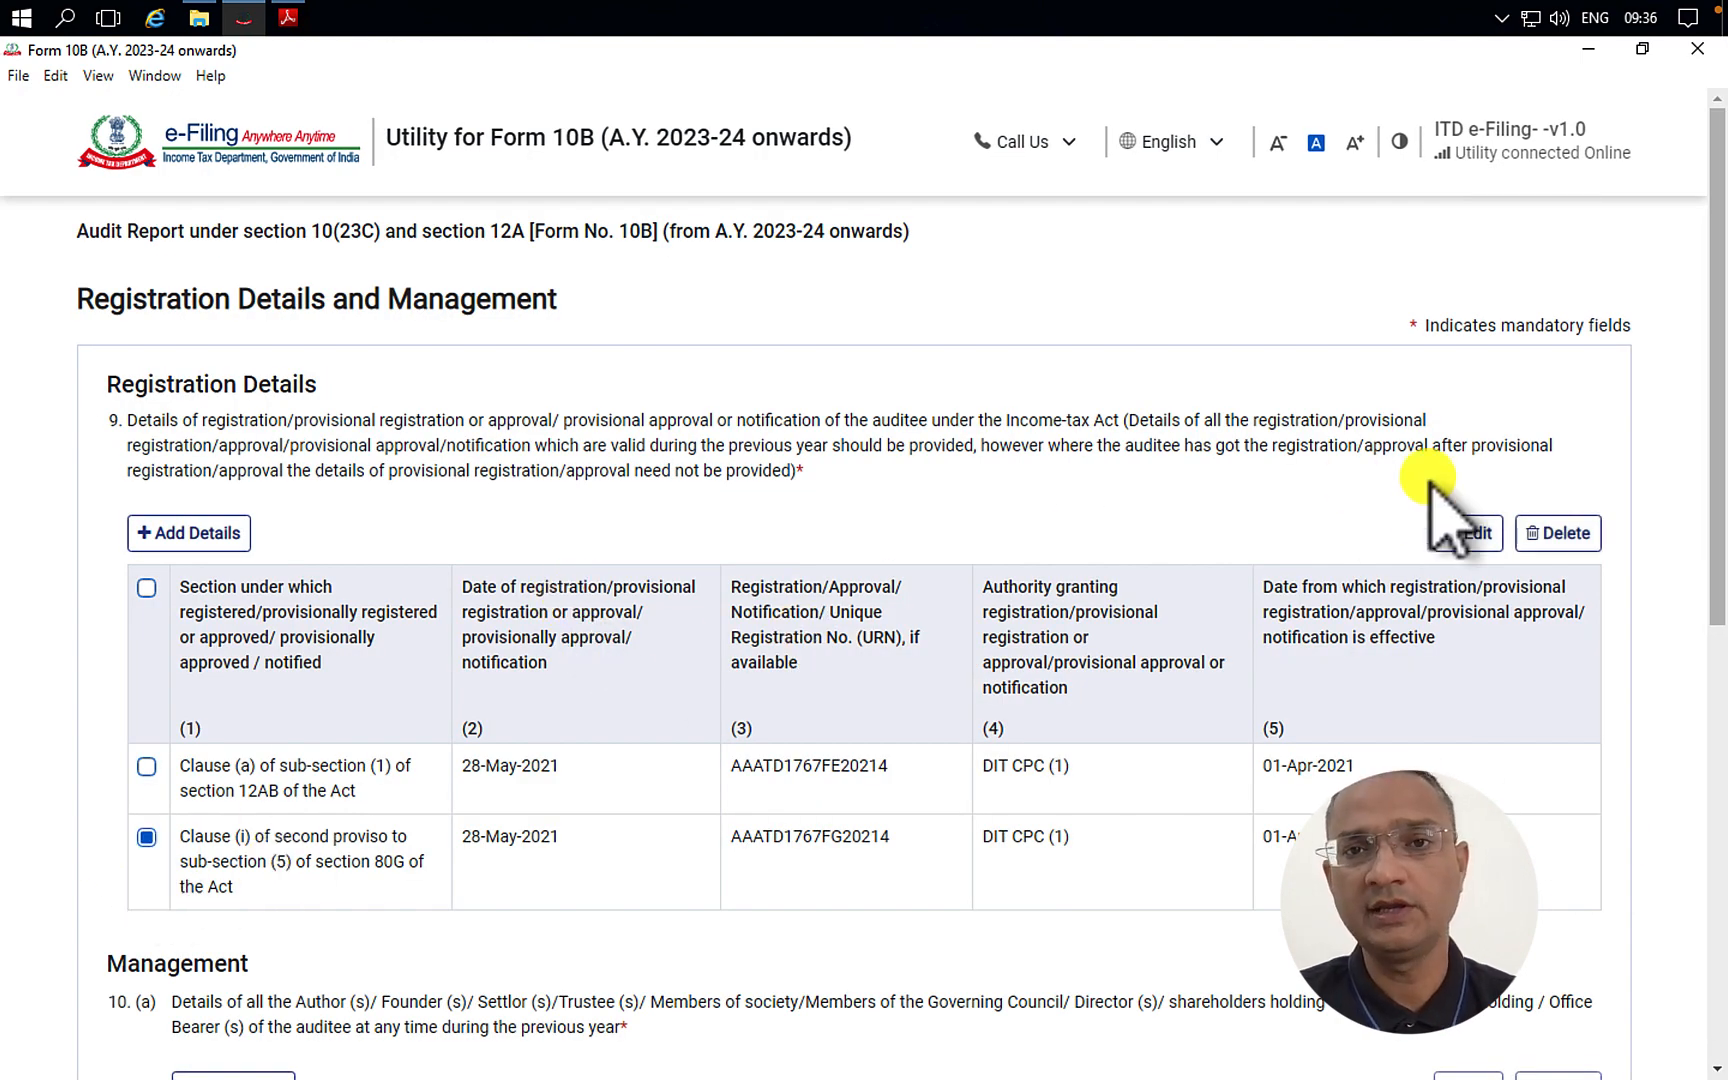
{"action": "left_click", "coordinate": [1470, 533]}
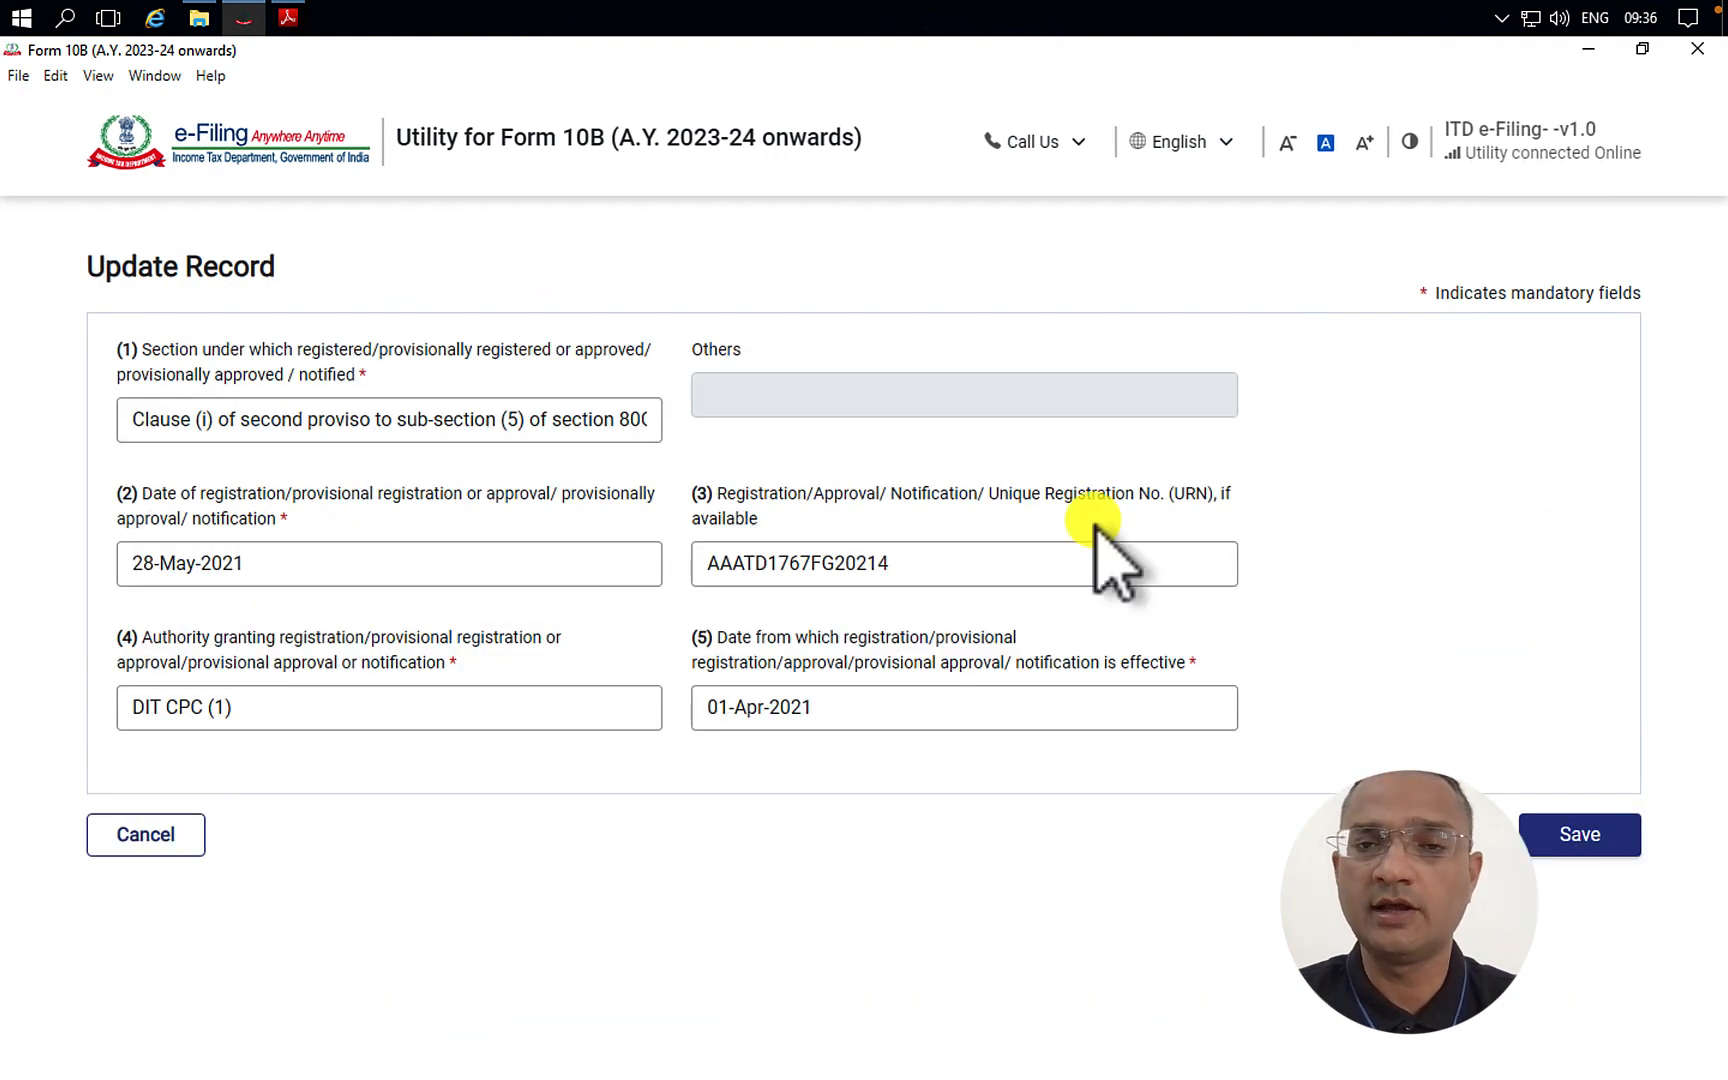
{"action": "left_click", "coordinate": [530, 420]}
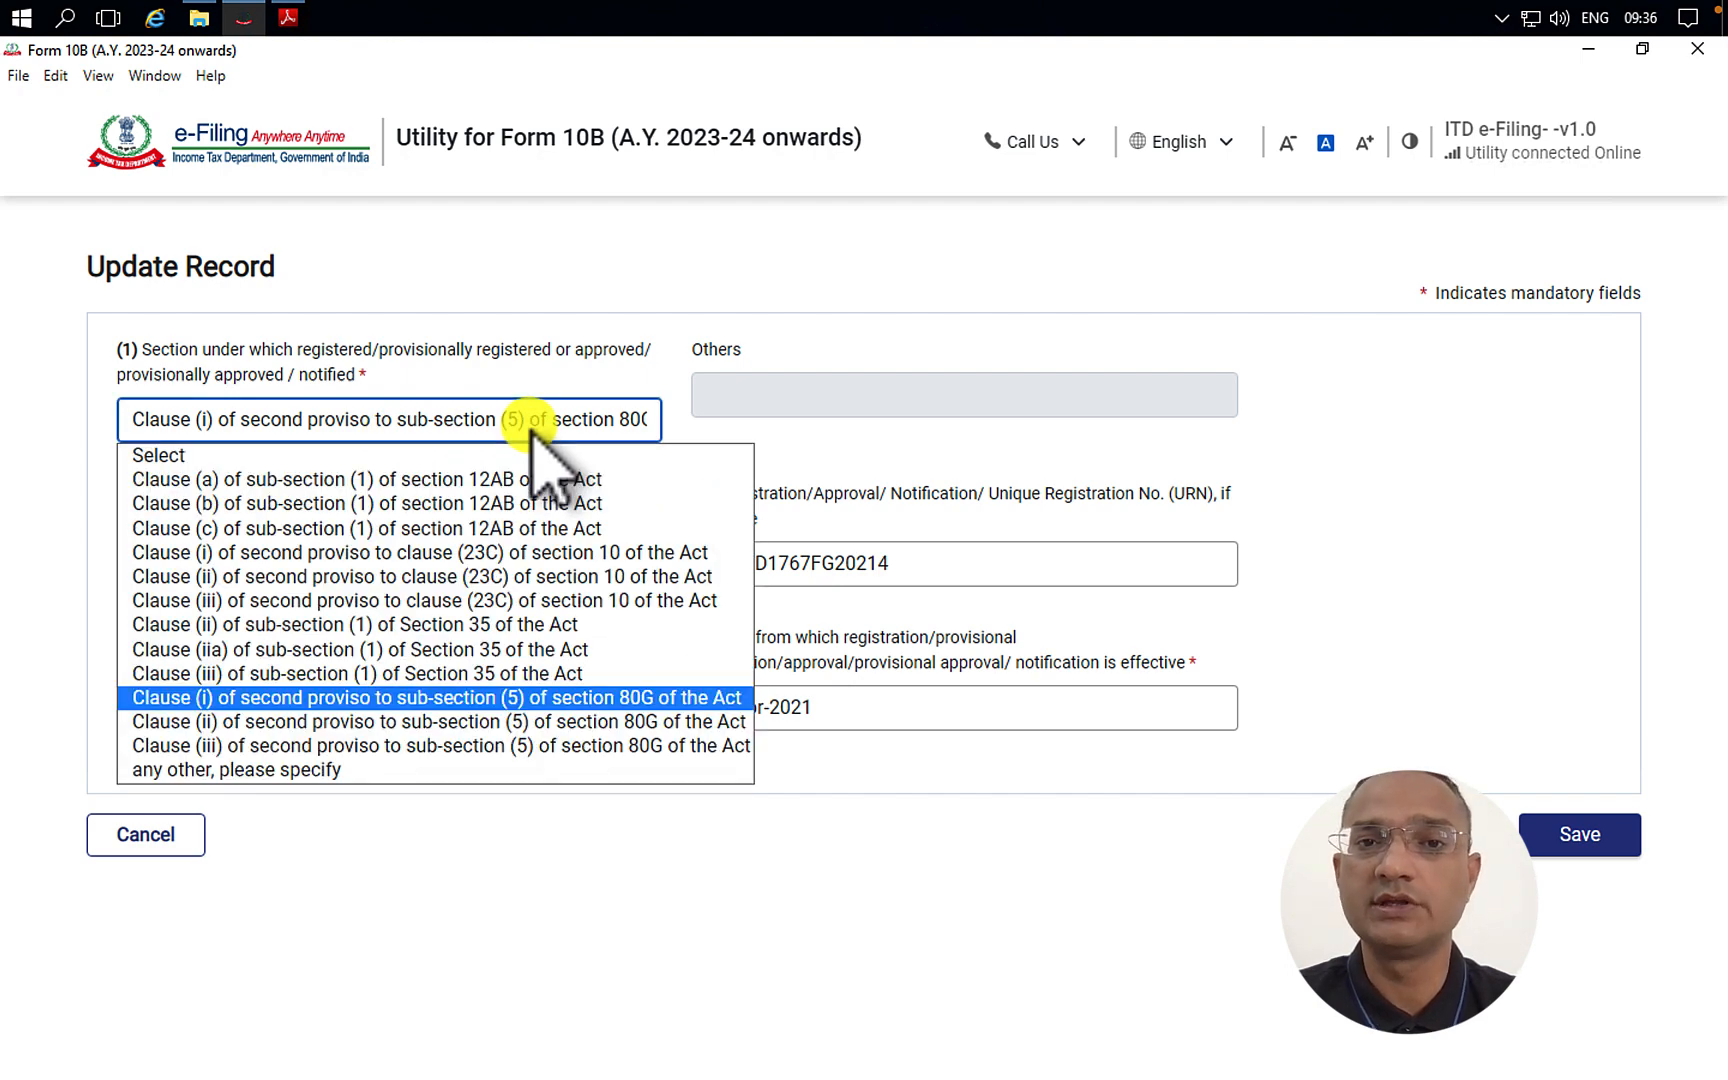
{"action": "left_click", "coordinate": [532, 428]}
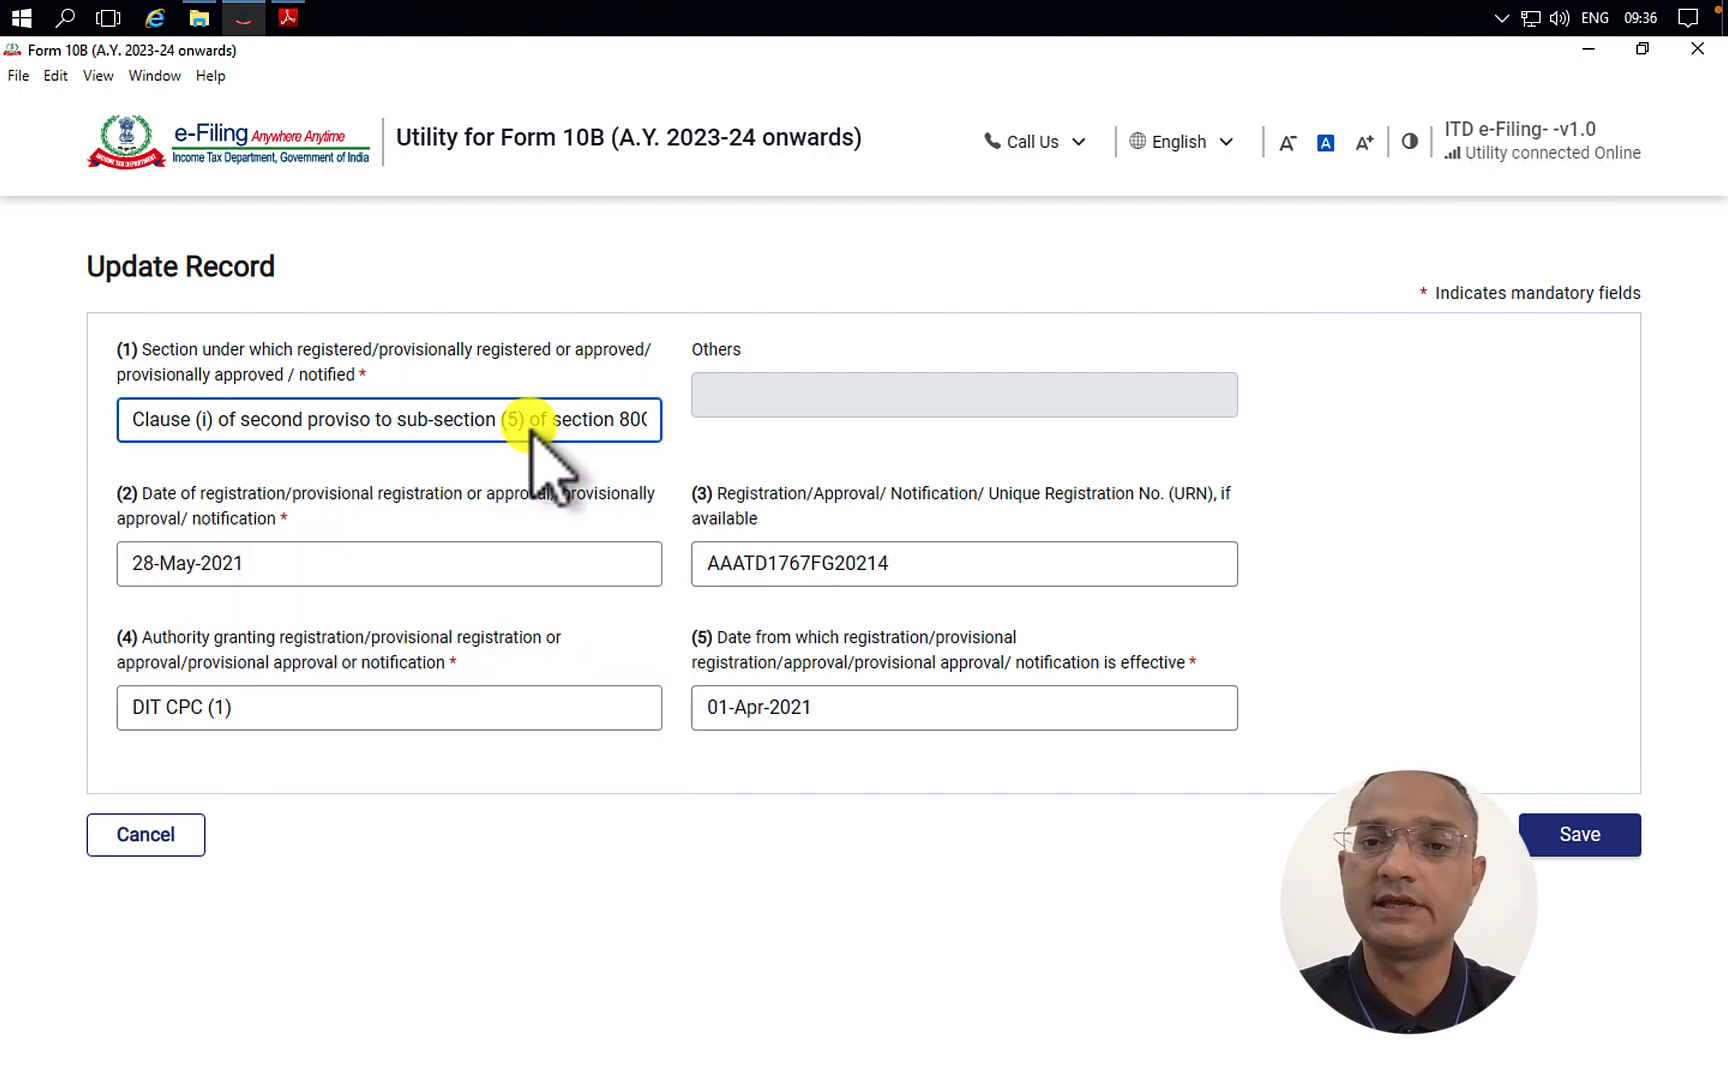
{"action": "left_click", "coordinate": [130, 835]}
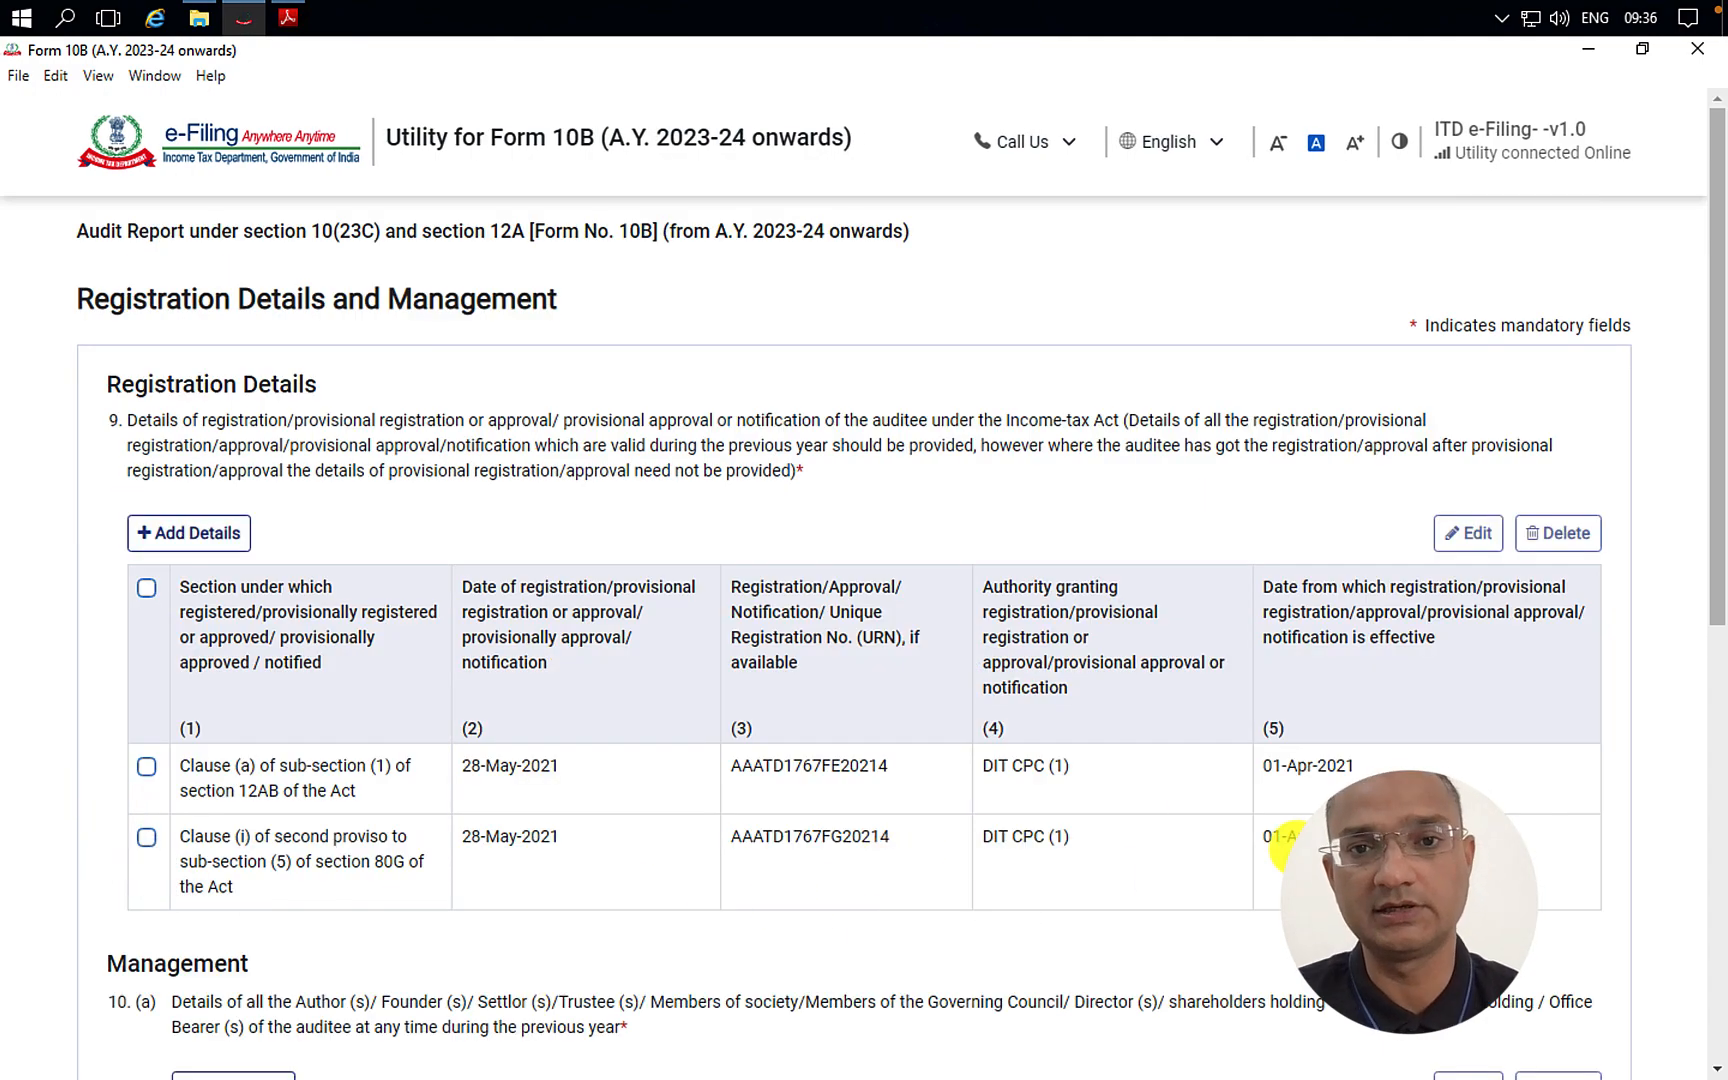
- Open the first trustee's record in Management table 10(a), review its relation, identification and address fields, and save the record
{"action": "scroll", "coordinate": [1283, 845], "scroll_direction": "down", "scroll_amount": 5}
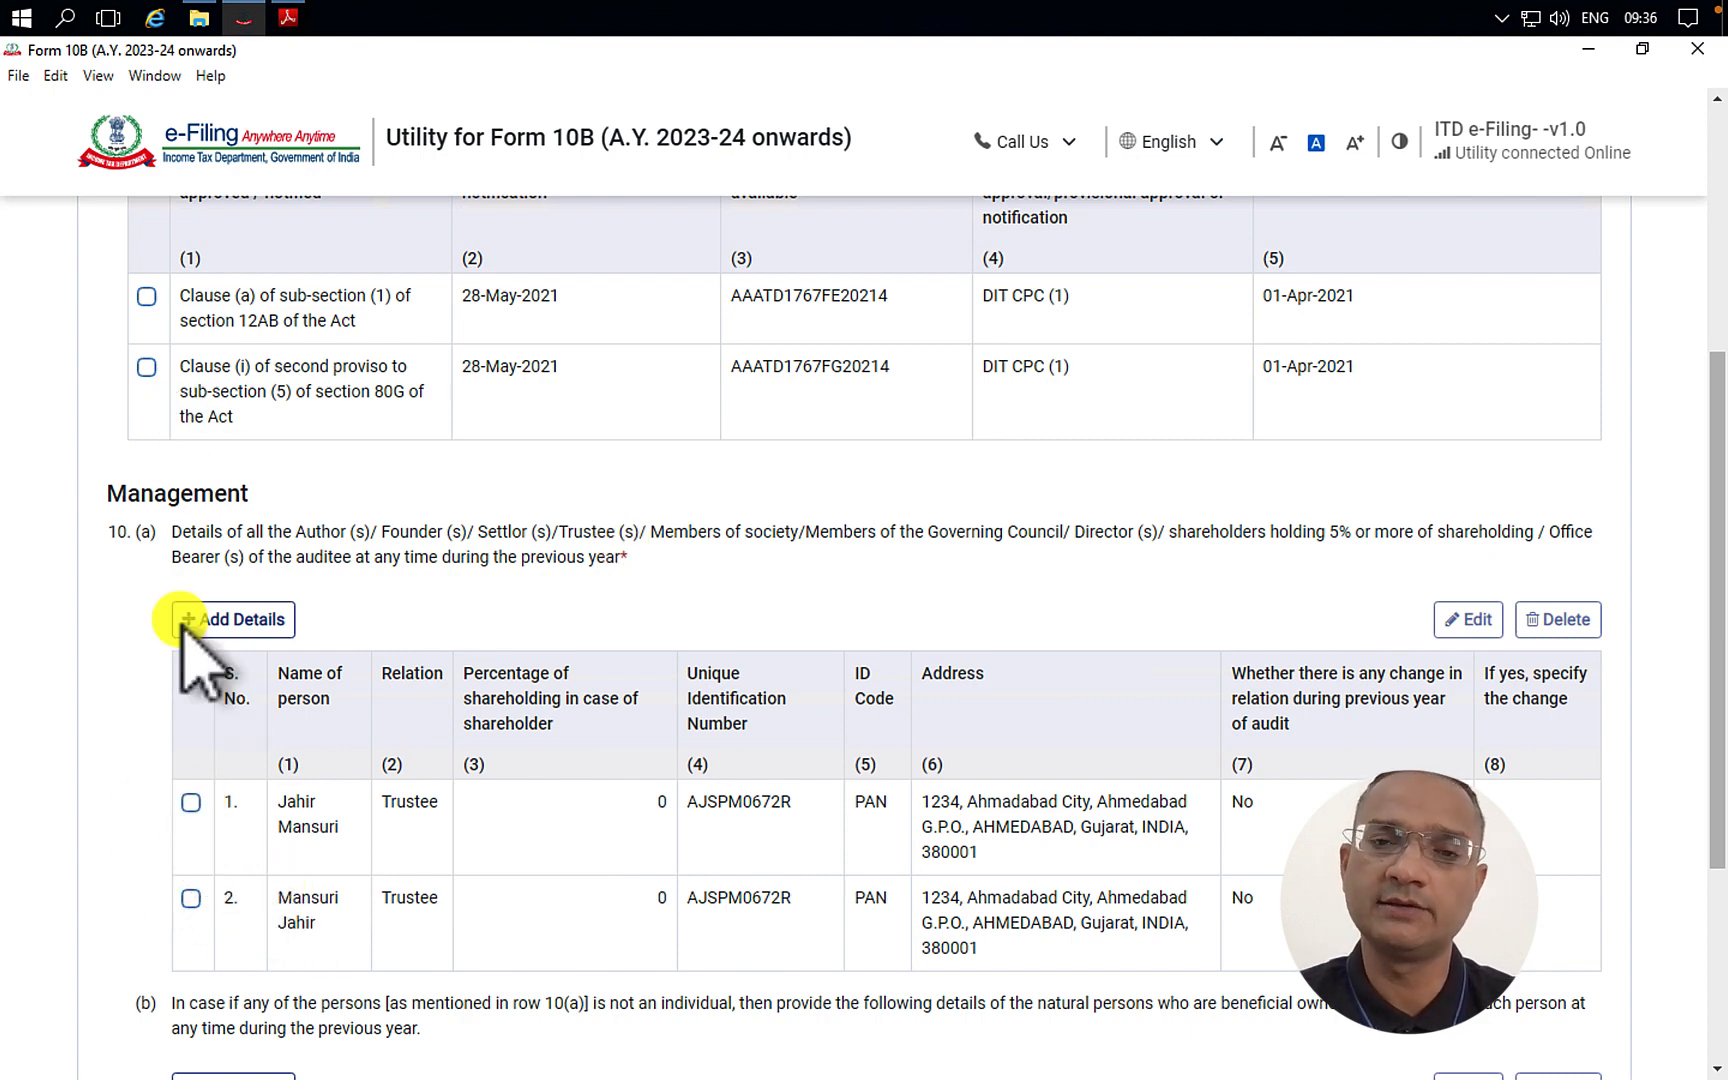
{"action": "left_click", "coordinate": [191, 802]}
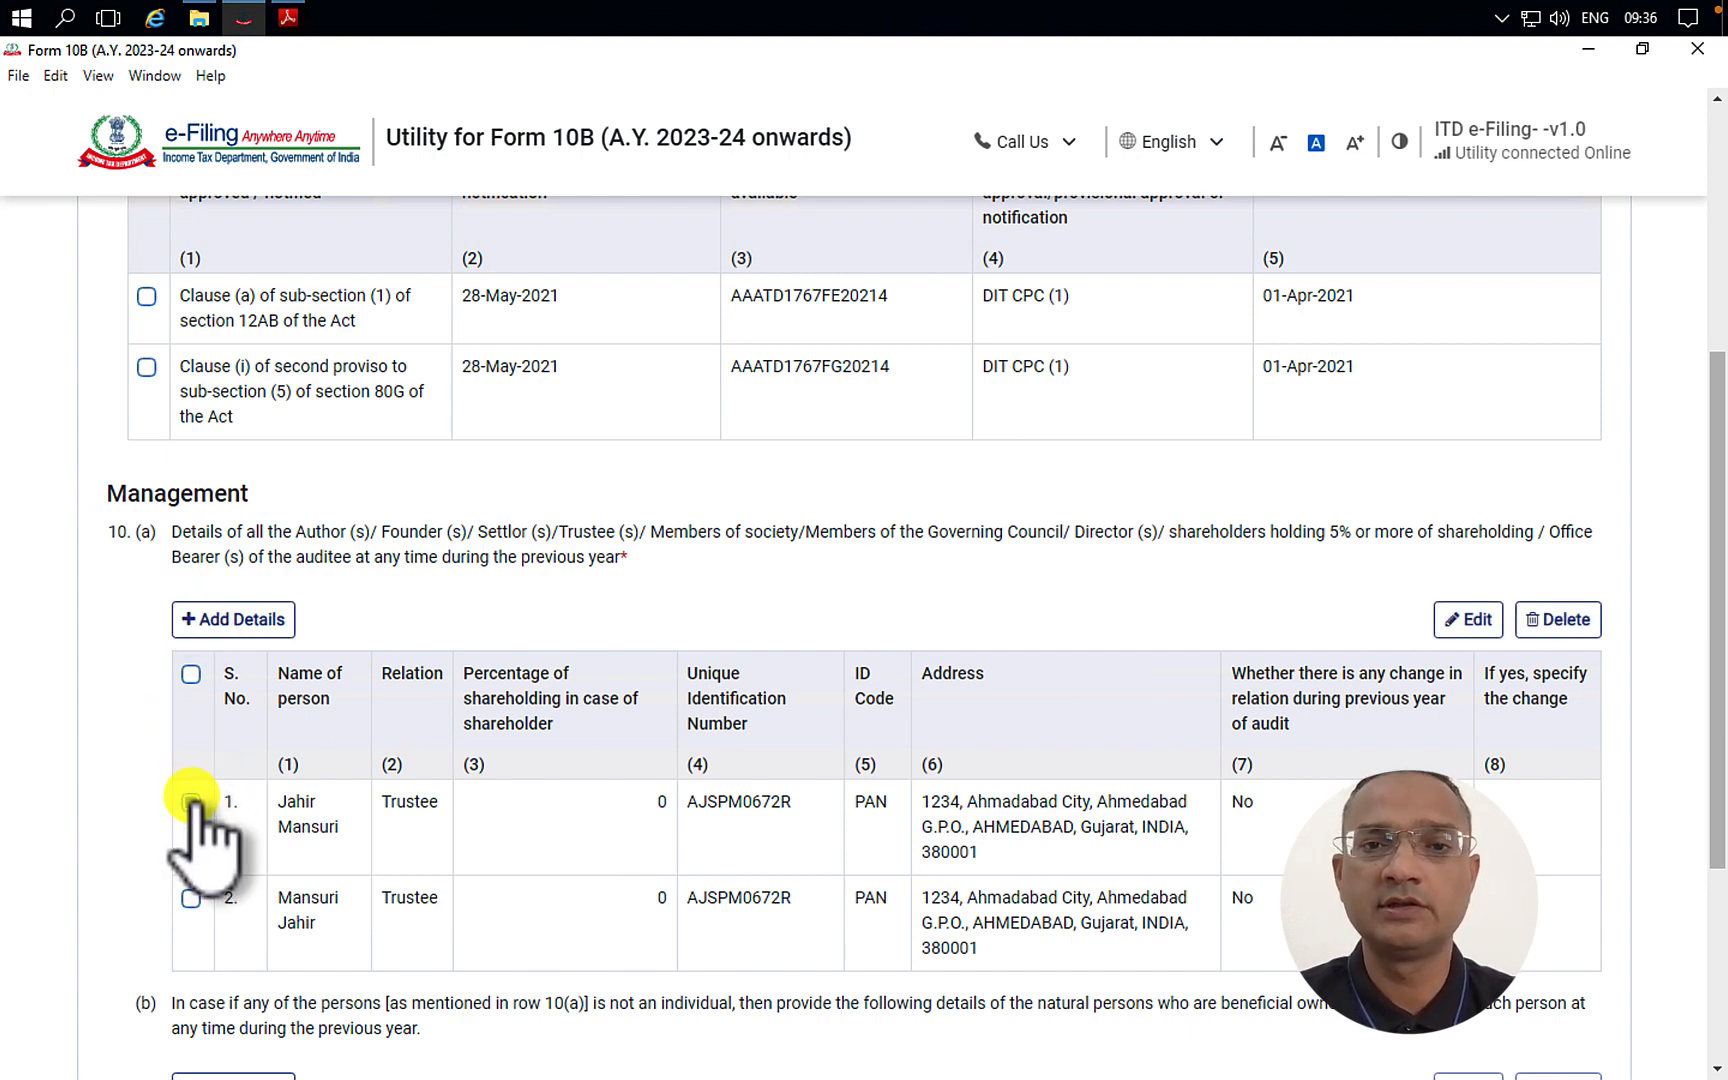
{"action": "left_click", "coordinate": [1469, 619]}
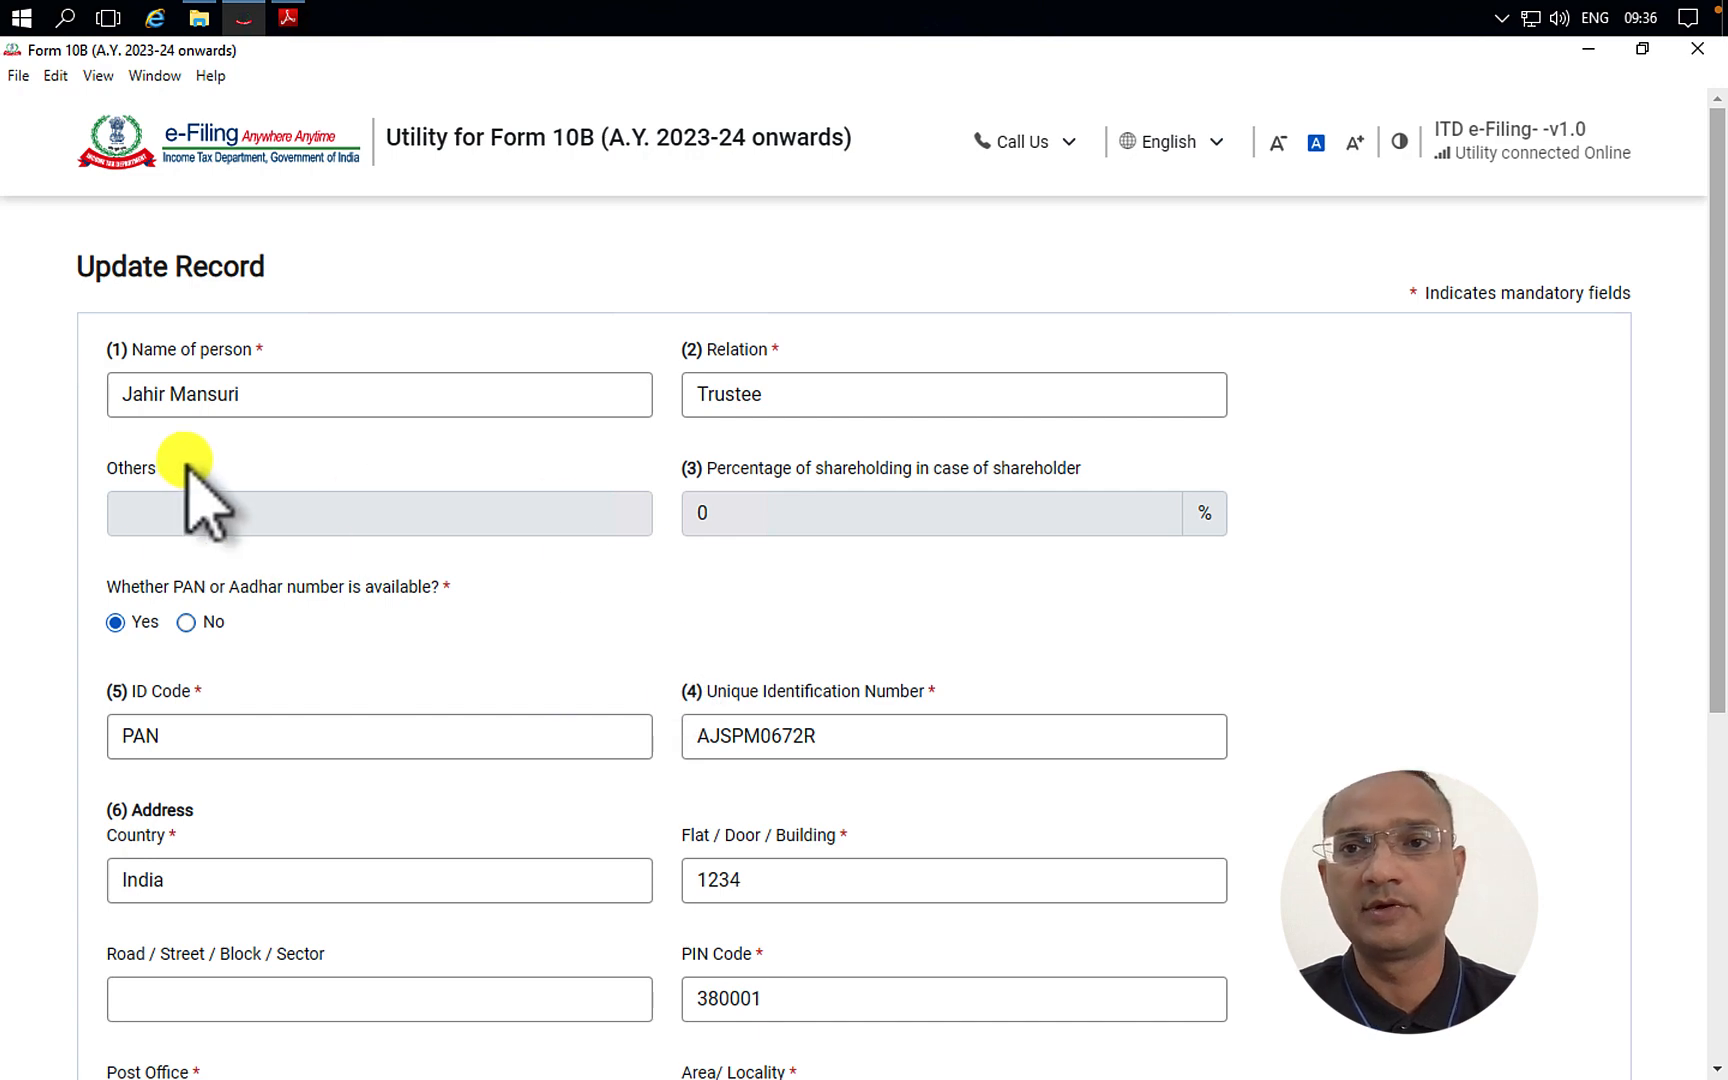
{"action": "scroll", "coordinate": [857, 633], "scroll_direction": "down", "scroll_amount": 6}
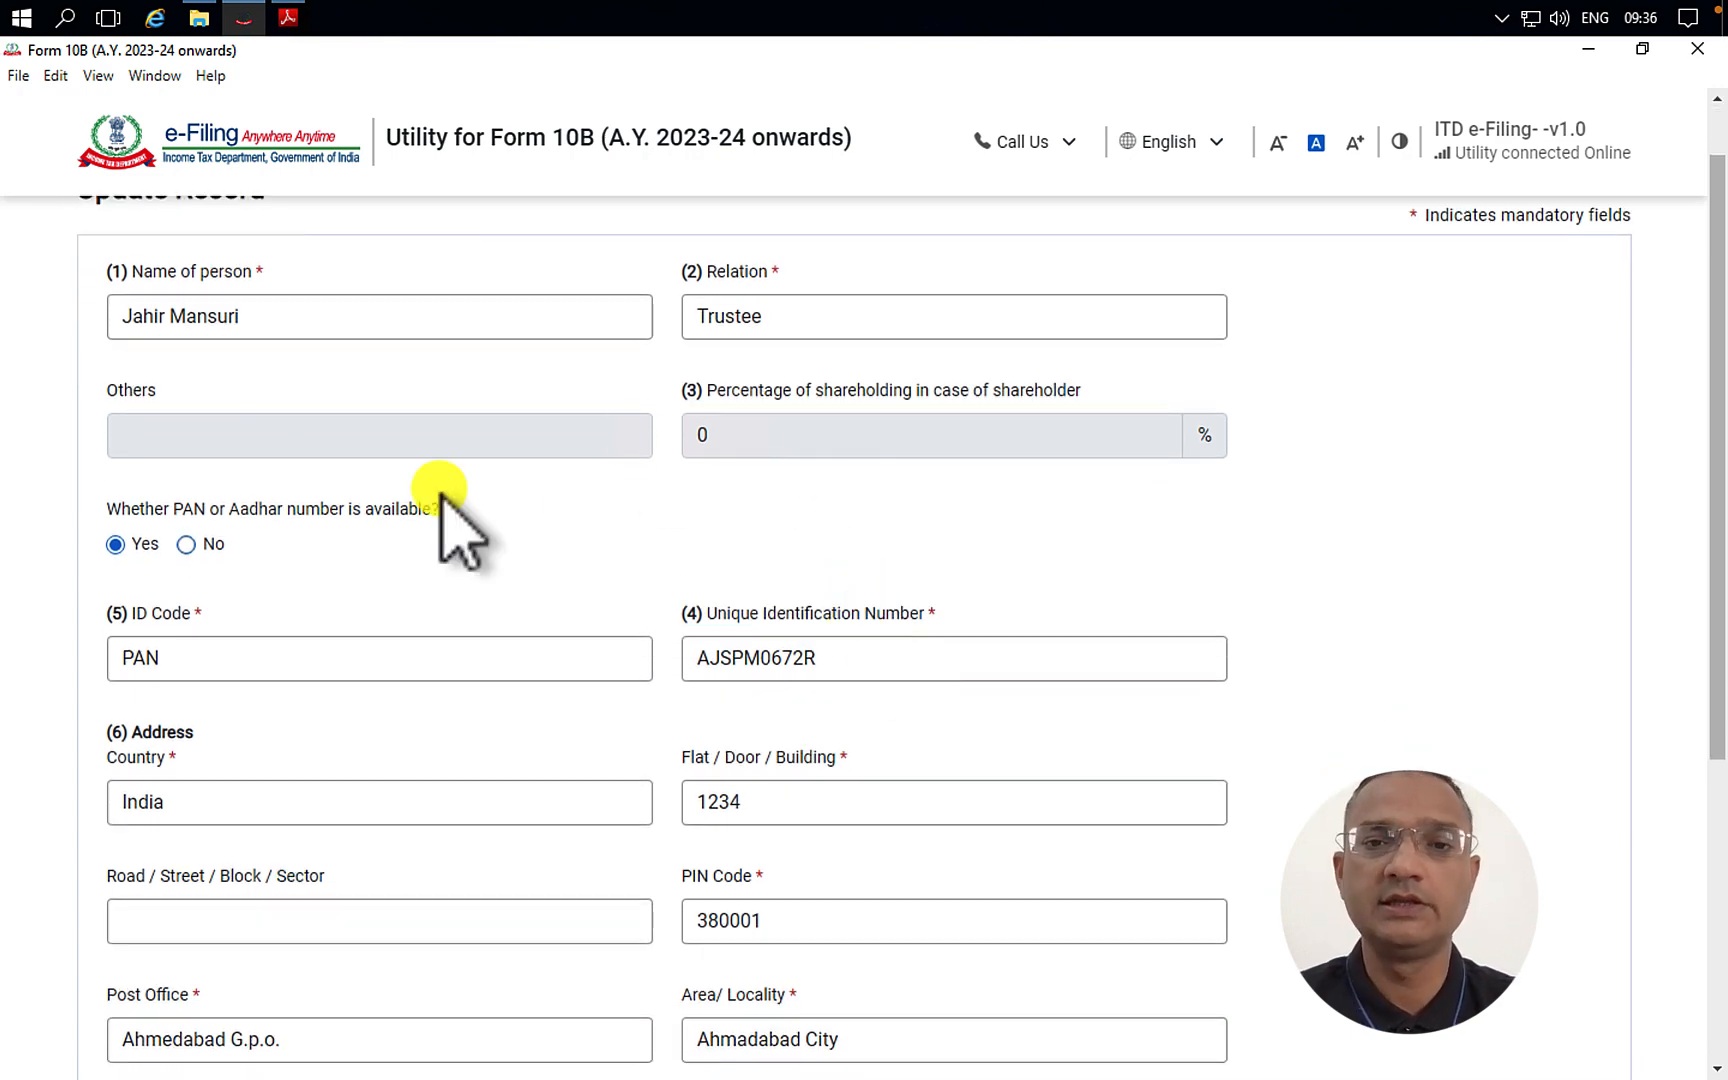
{"action": "scroll", "coordinate": [405, 385], "scroll_direction": "up", "scroll_amount": 2}
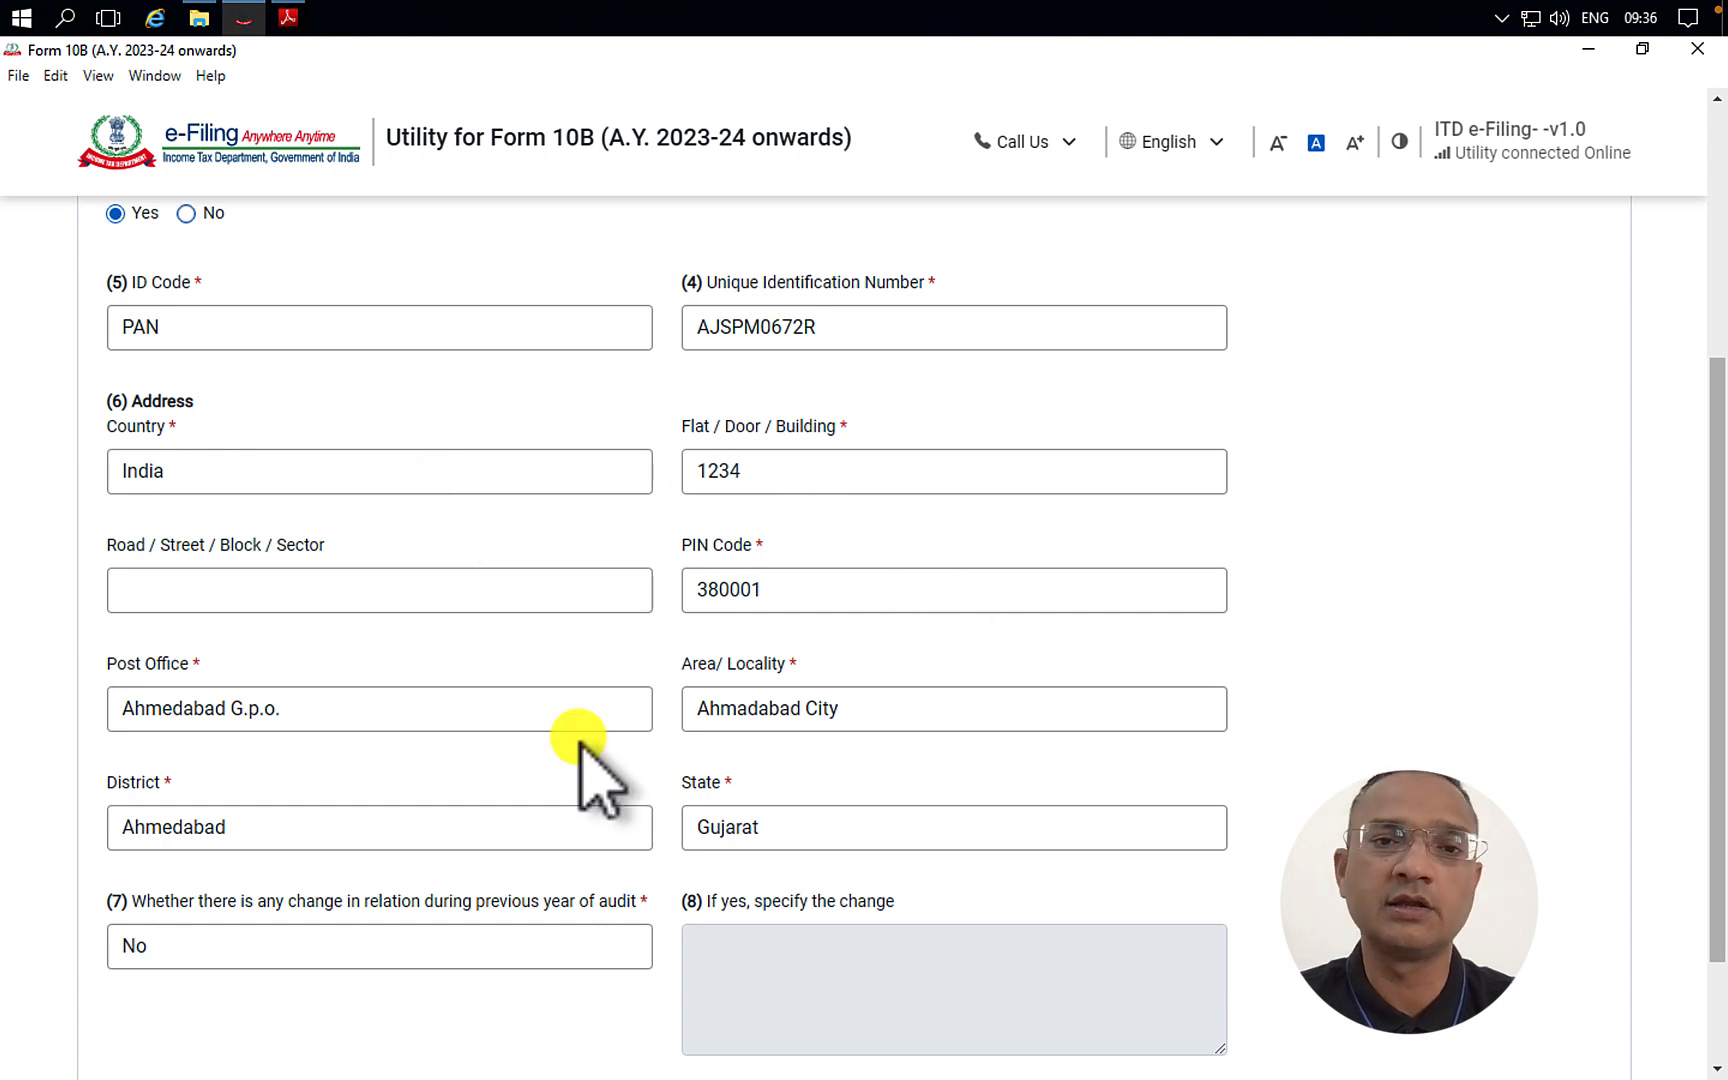
{"action": "scroll", "coordinate": [579, 752], "scroll_direction": "down", "scroll_amount": 2}
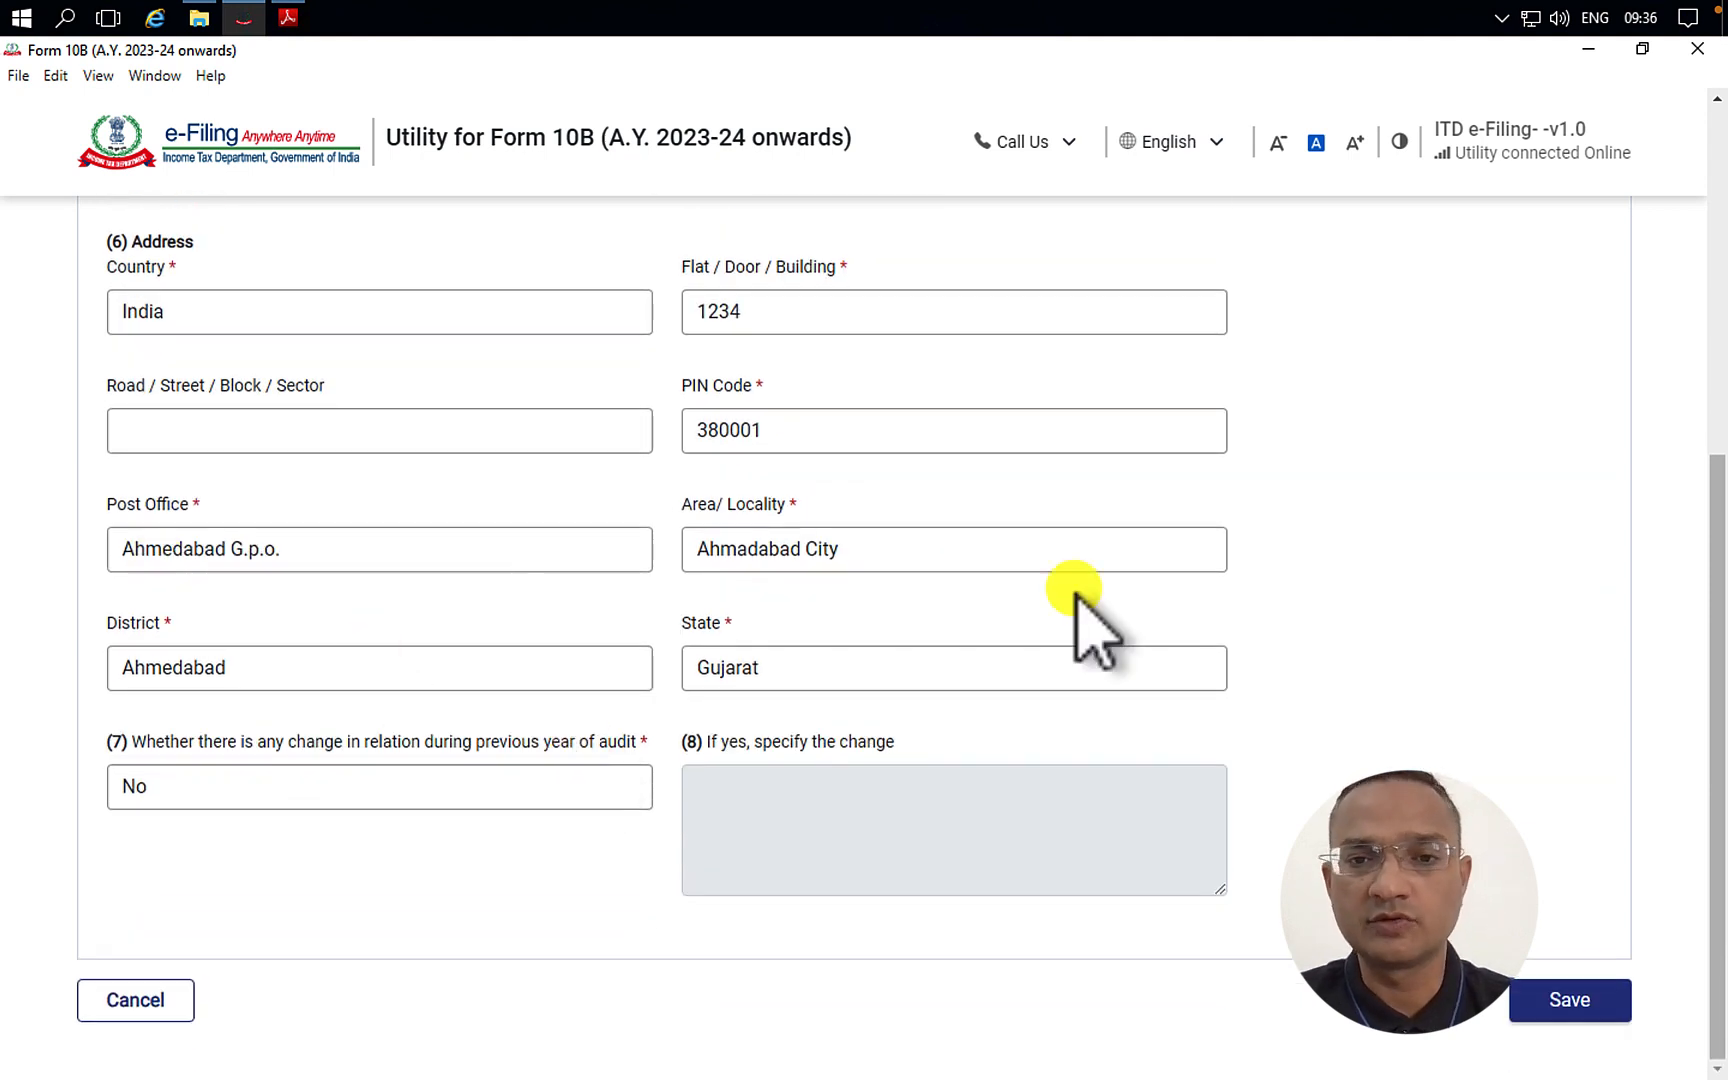
{"action": "left_click", "coordinate": [1565, 1020]}
- Review Management rows 10(a) and 10(b), including the non-individual condition, and save the Registration Details and Management section
{"action": "scroll", "coordinate": [1110, 828], "scroll_direction": "down", "scroll_amount": 1}
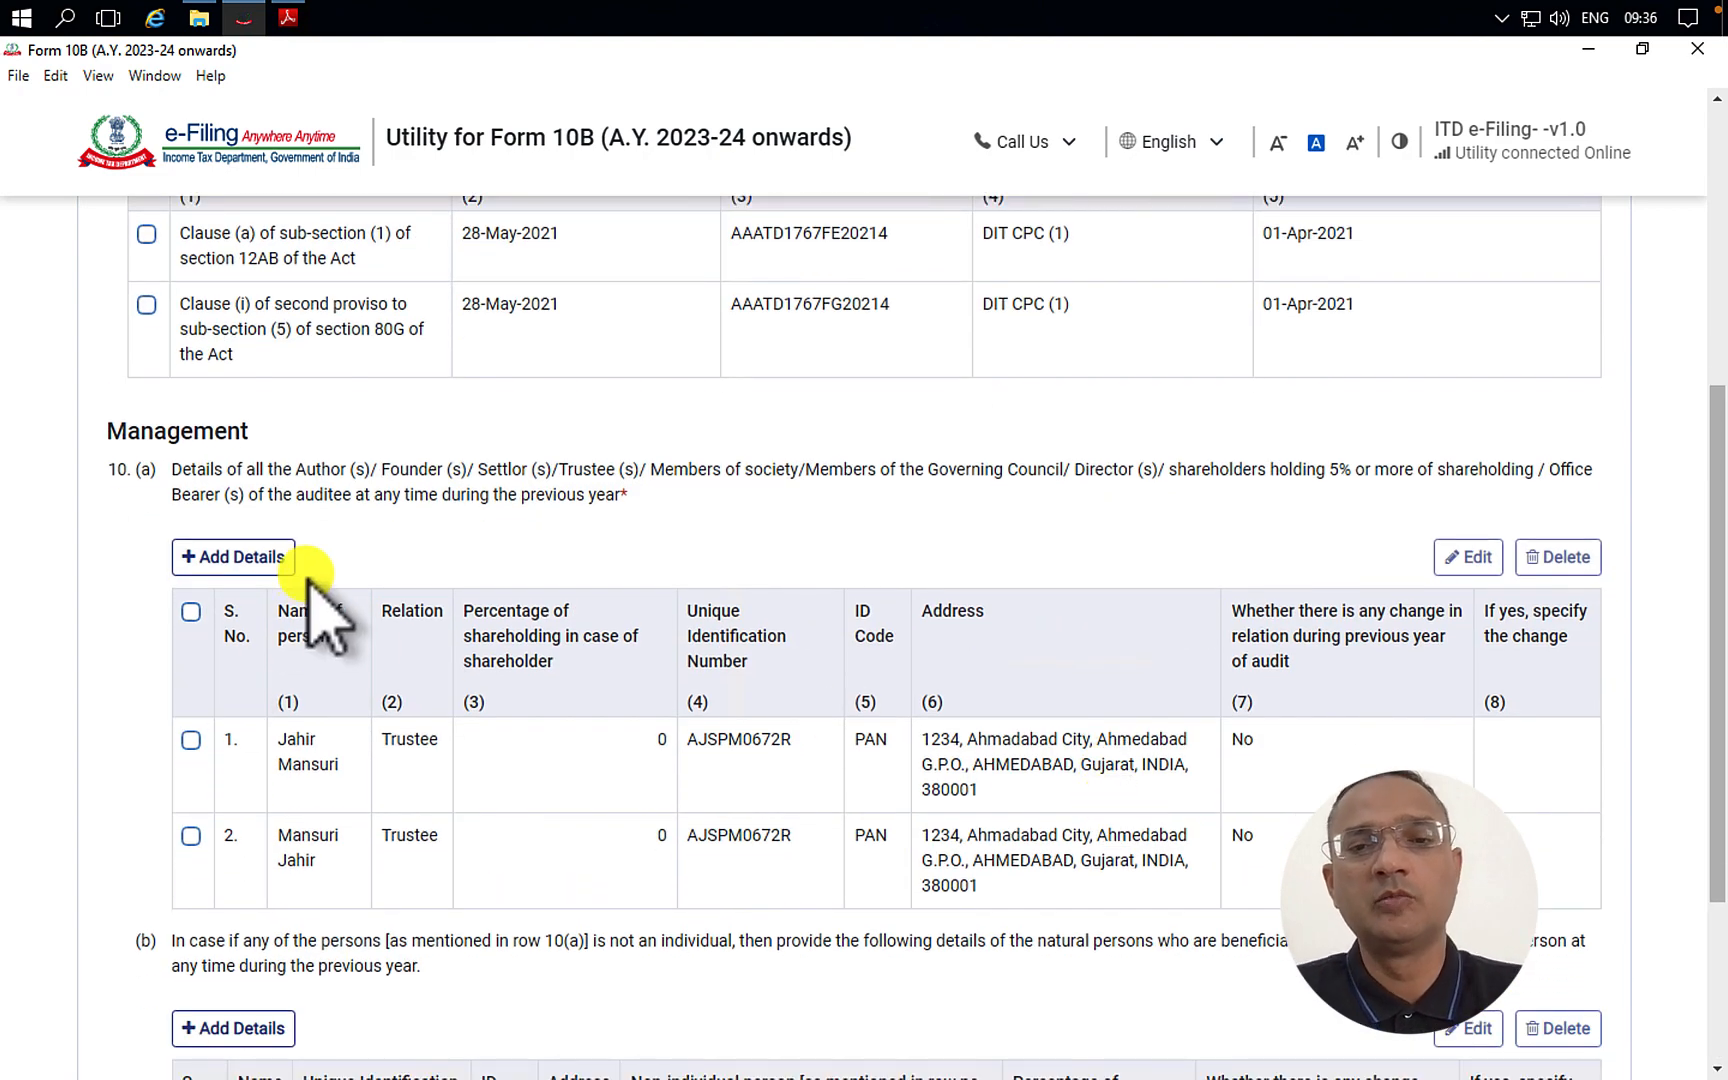
{"action": "scroll", "coordinate": [193, 900], "scroll_direction": "down", "scroll_amount": 3}
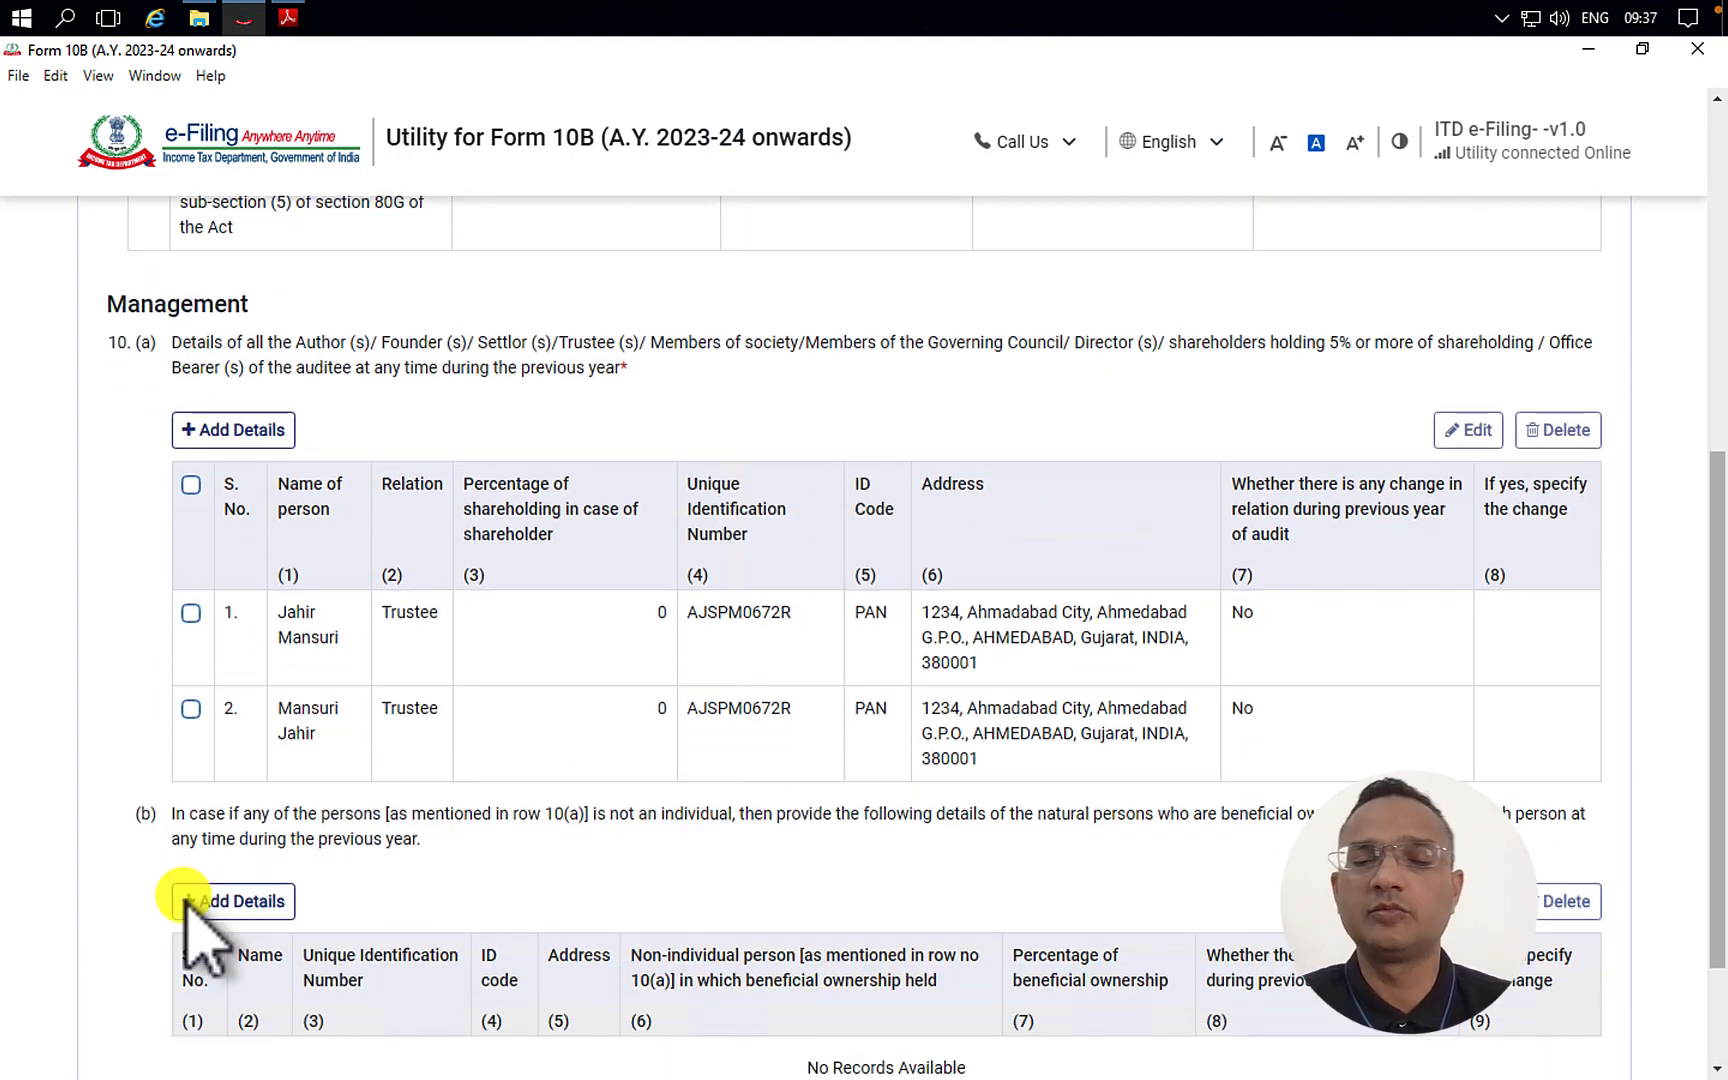
{"action": "scroll", "coordinate": [1100, 755], "scroll_direction": "down", "scroll_amount": 3}
{"action": "scroll", "coordinate": [1110, 765], "scroll_direction": "up", "scroll_amount": 4}
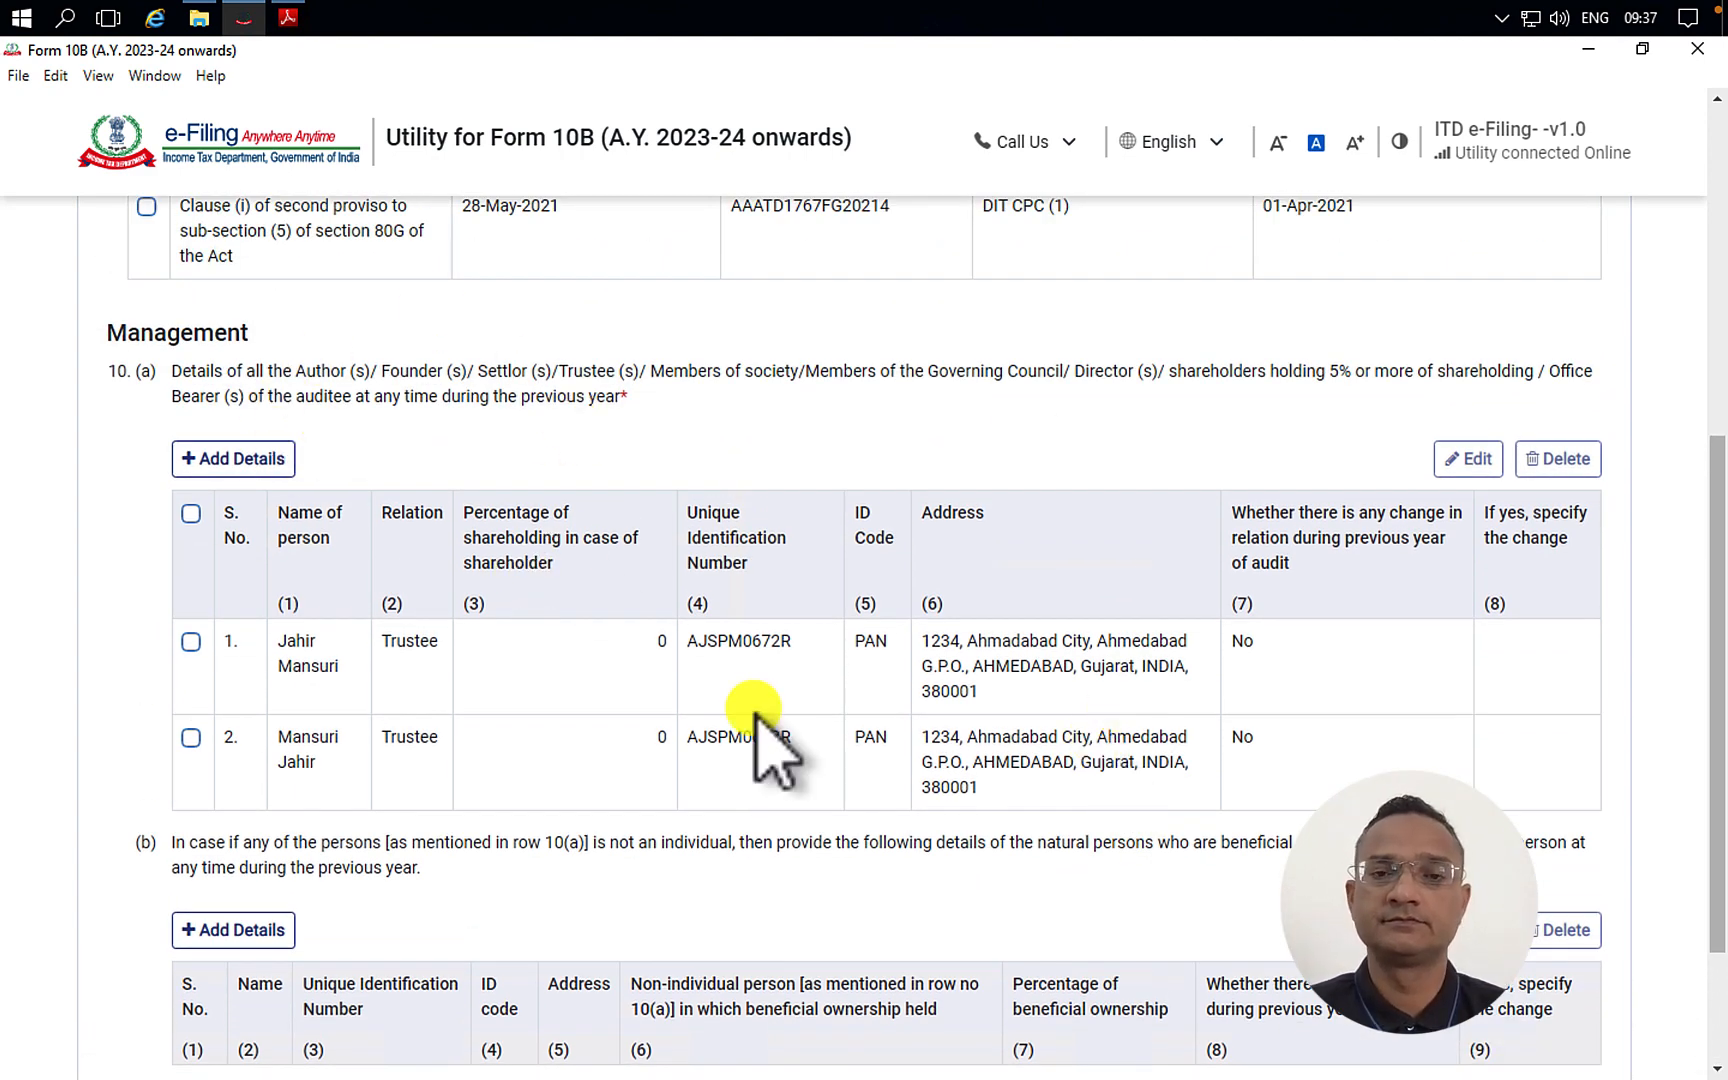
{"action": "scroll", "coordinate": [660, 790], "scroll_direction": "down", "scroll_amount": 4}
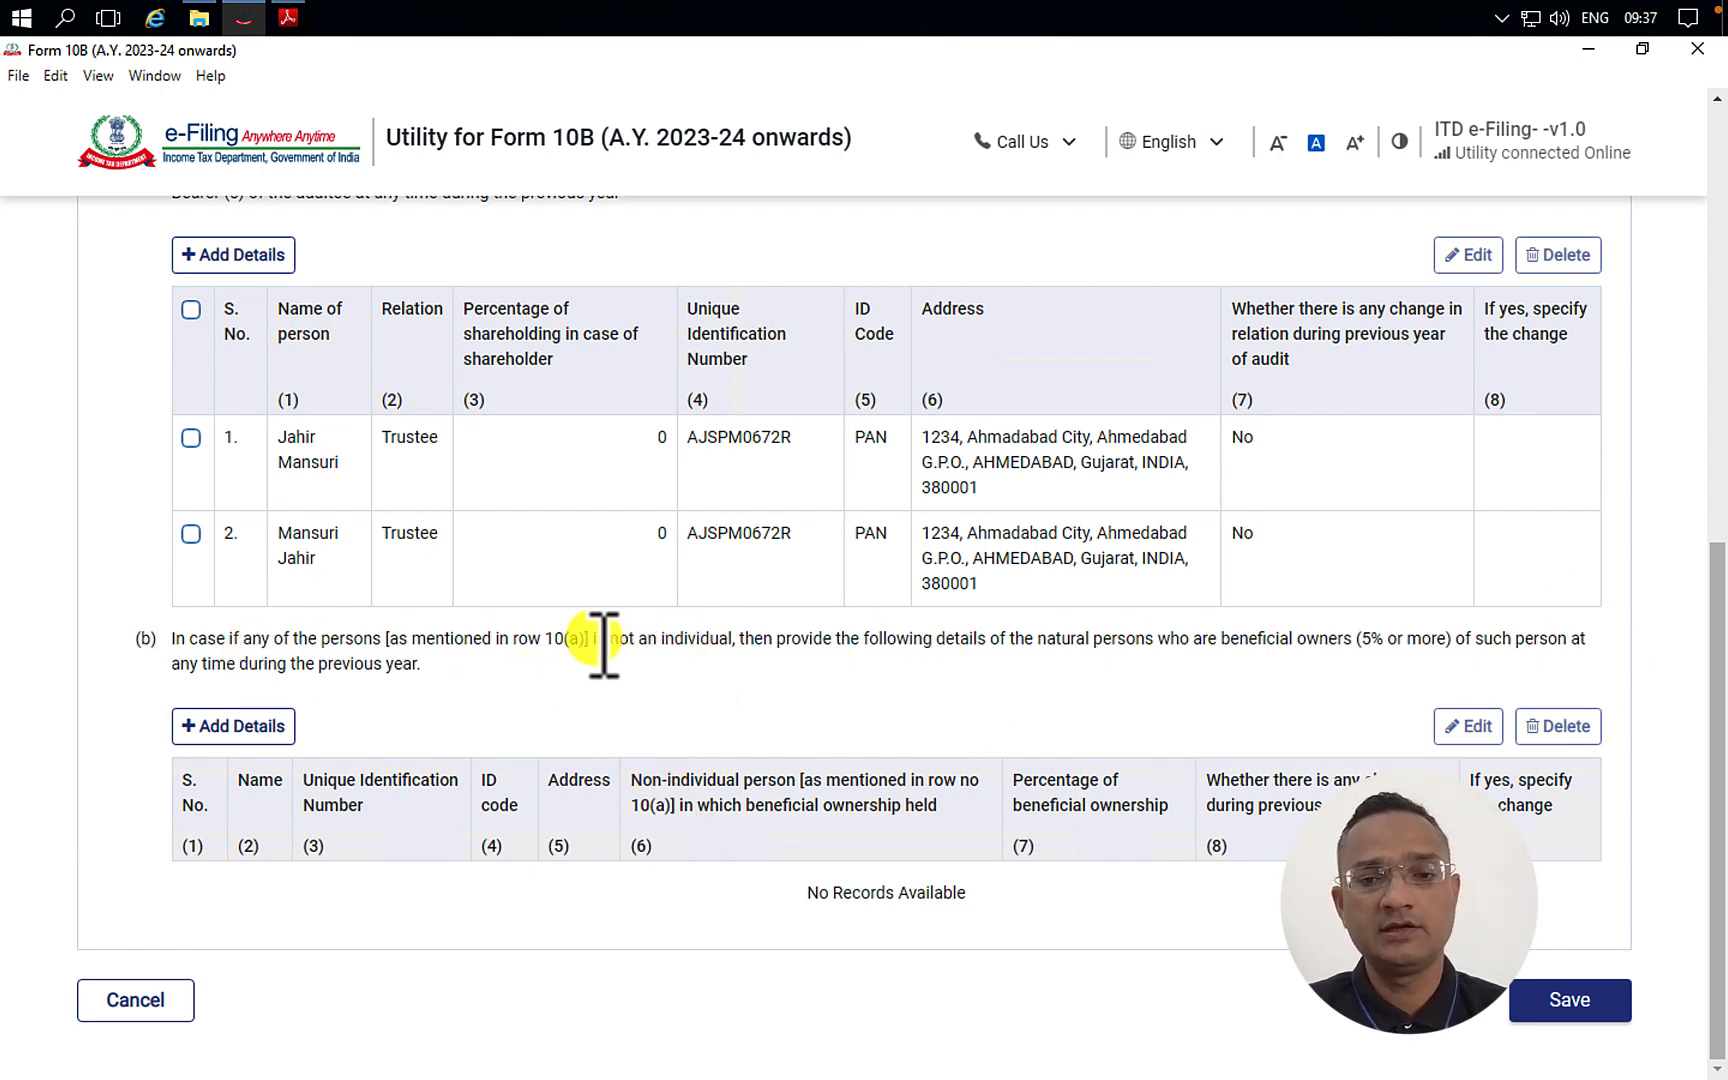
{"action": "left_click_drag", "start_coordinate": [593, 640], "coordinate": [760, 645]}
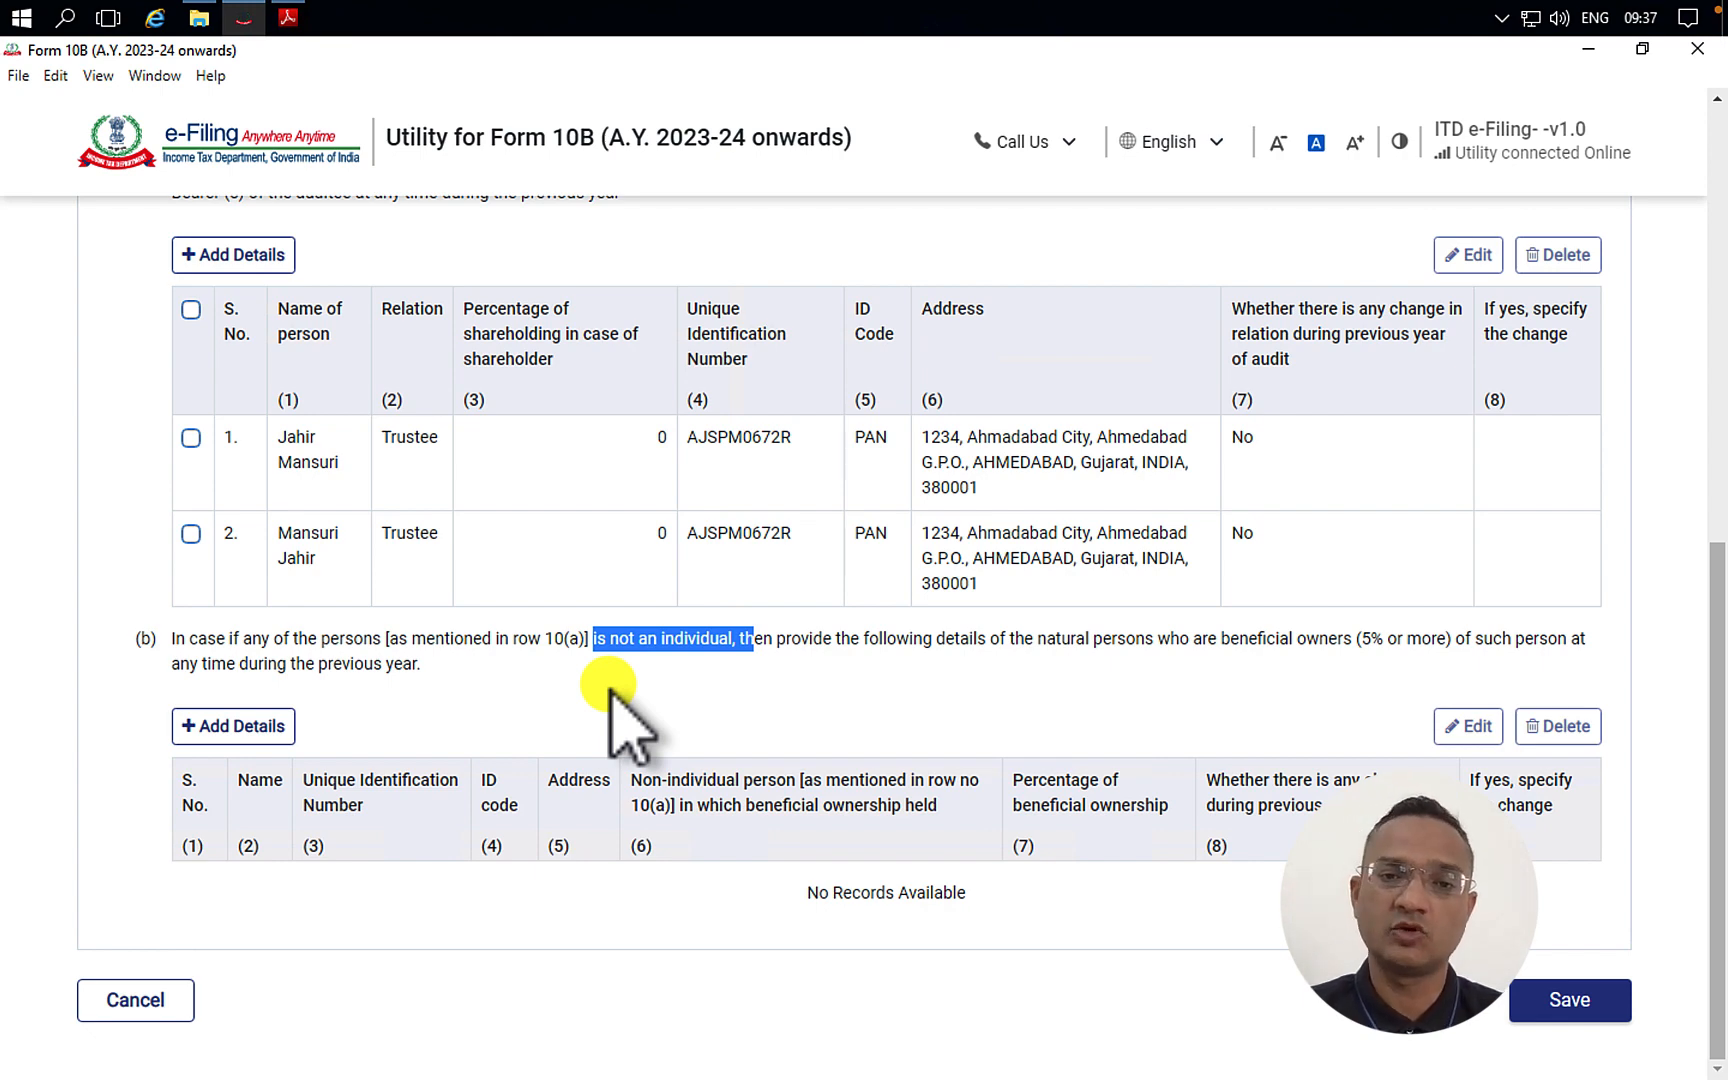
{"action": "left_click", "coordinate": [1590, 1000]}
{"action": "left_click", "coordinate": [163, 508]}
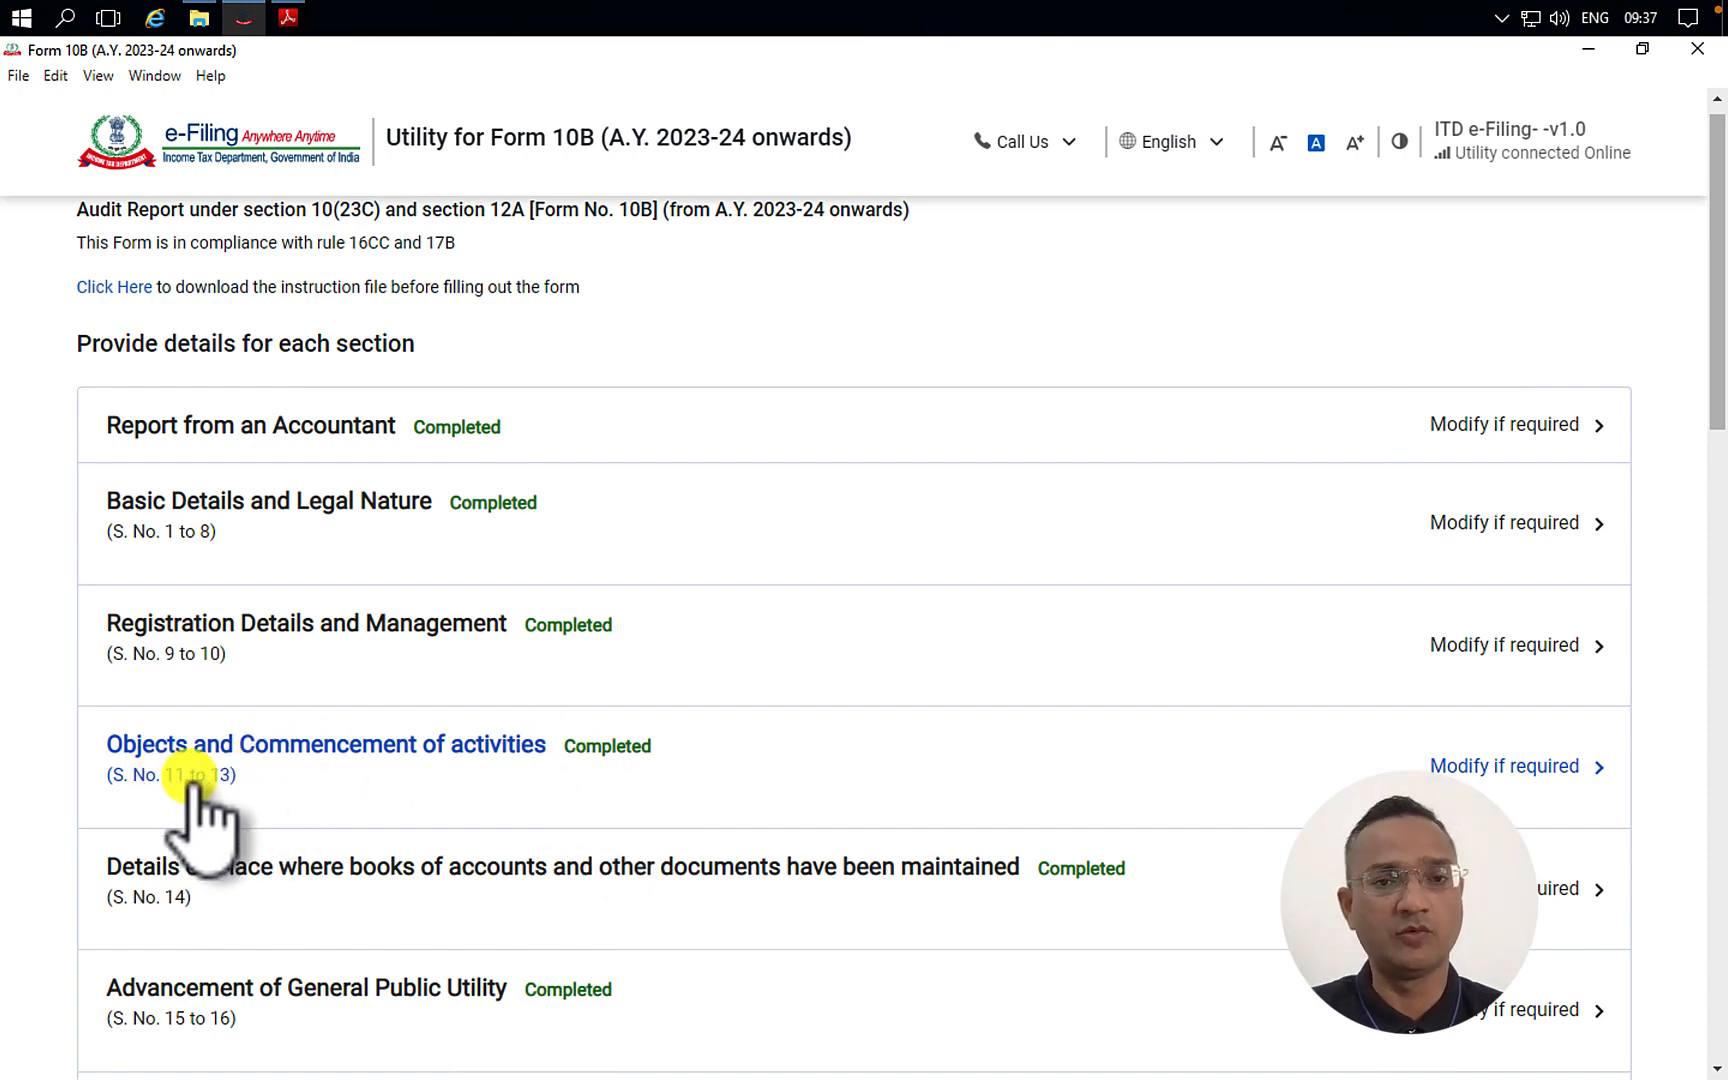
- Open the Objects and Commencement of activities section and review the item 11 objects, switching Religious on and back off
{"action": "left_click", "coordinate": [612, 760]}
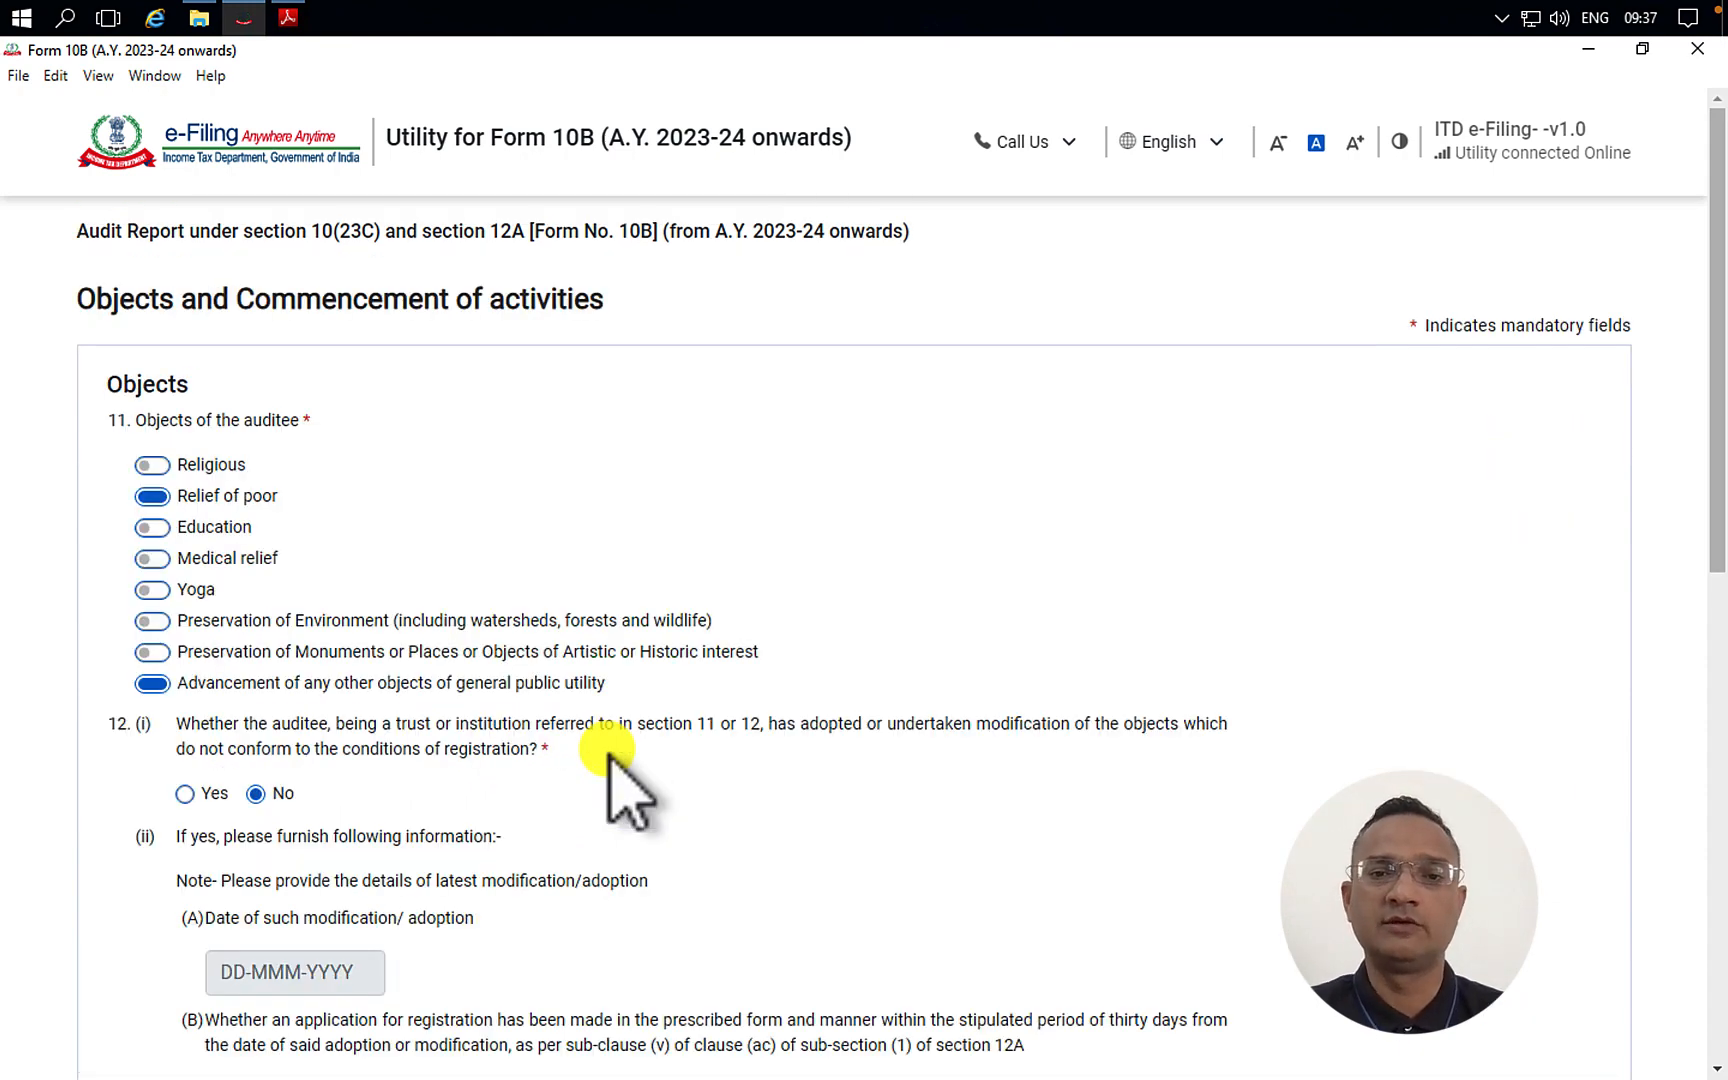
{"action": "left_click", "coordinate": [166, 466]}
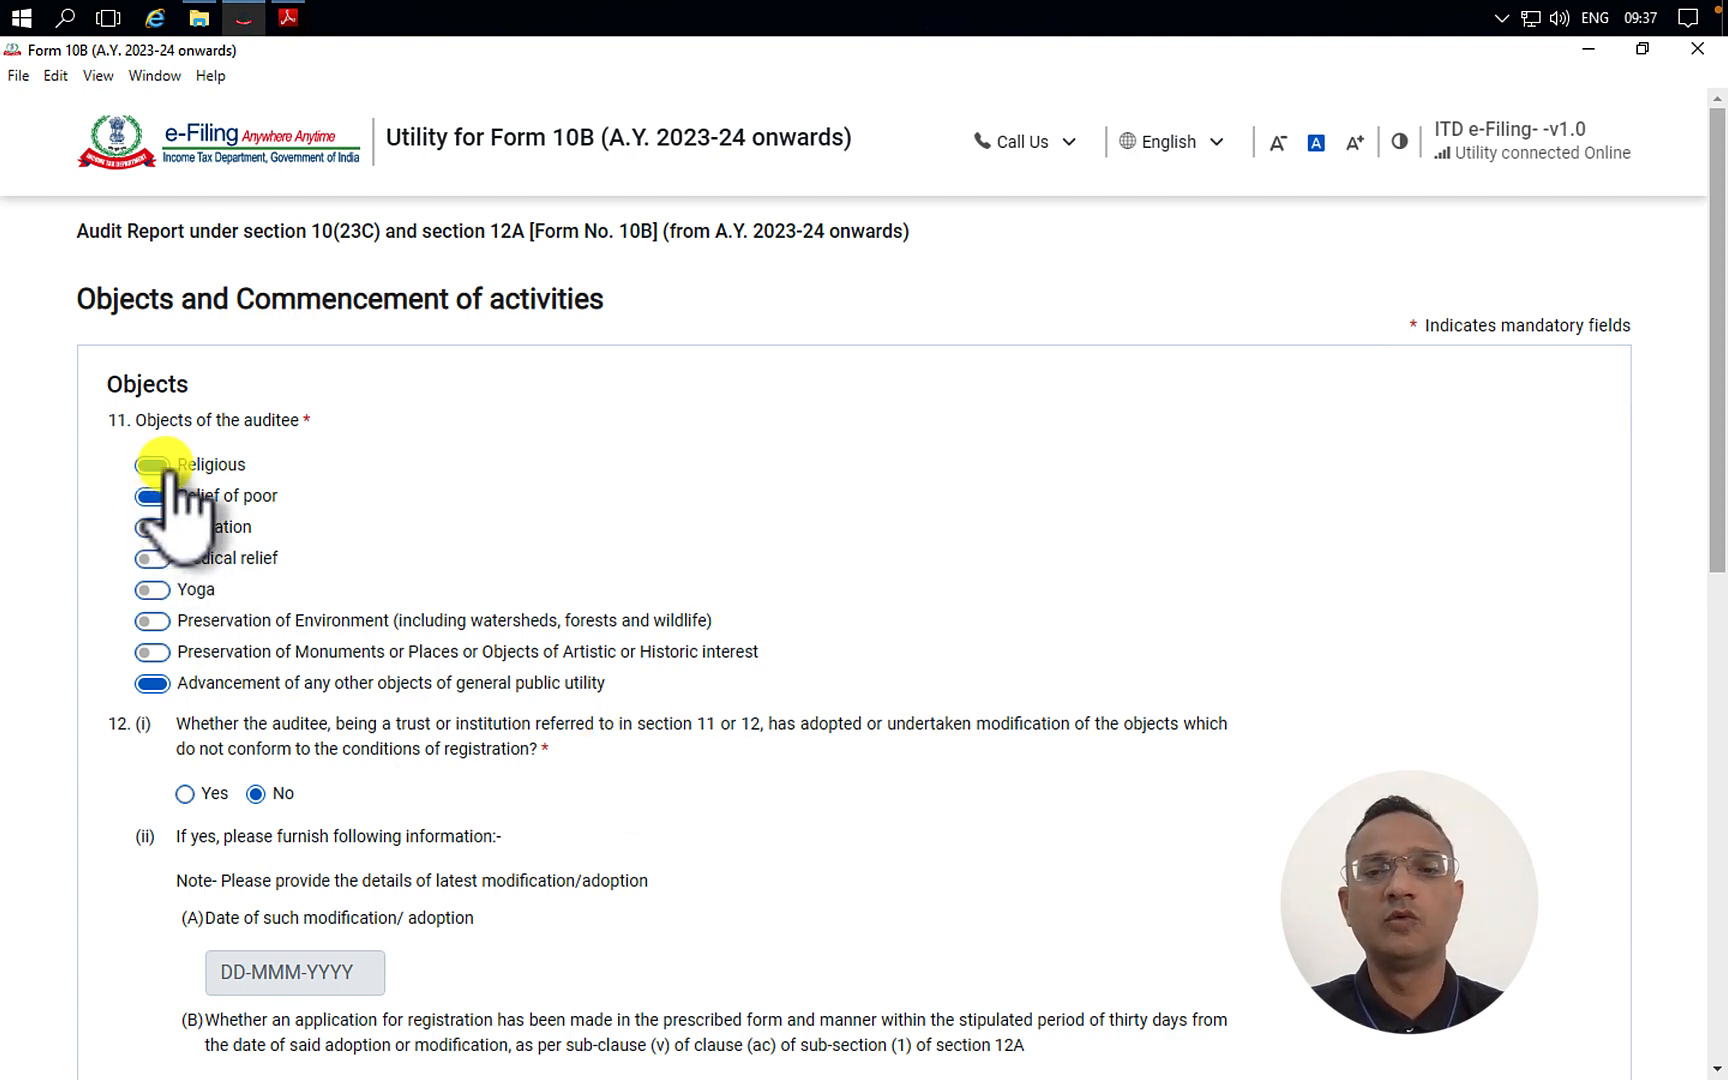
{"action": "left_click", "coordinate": [155, 466]}
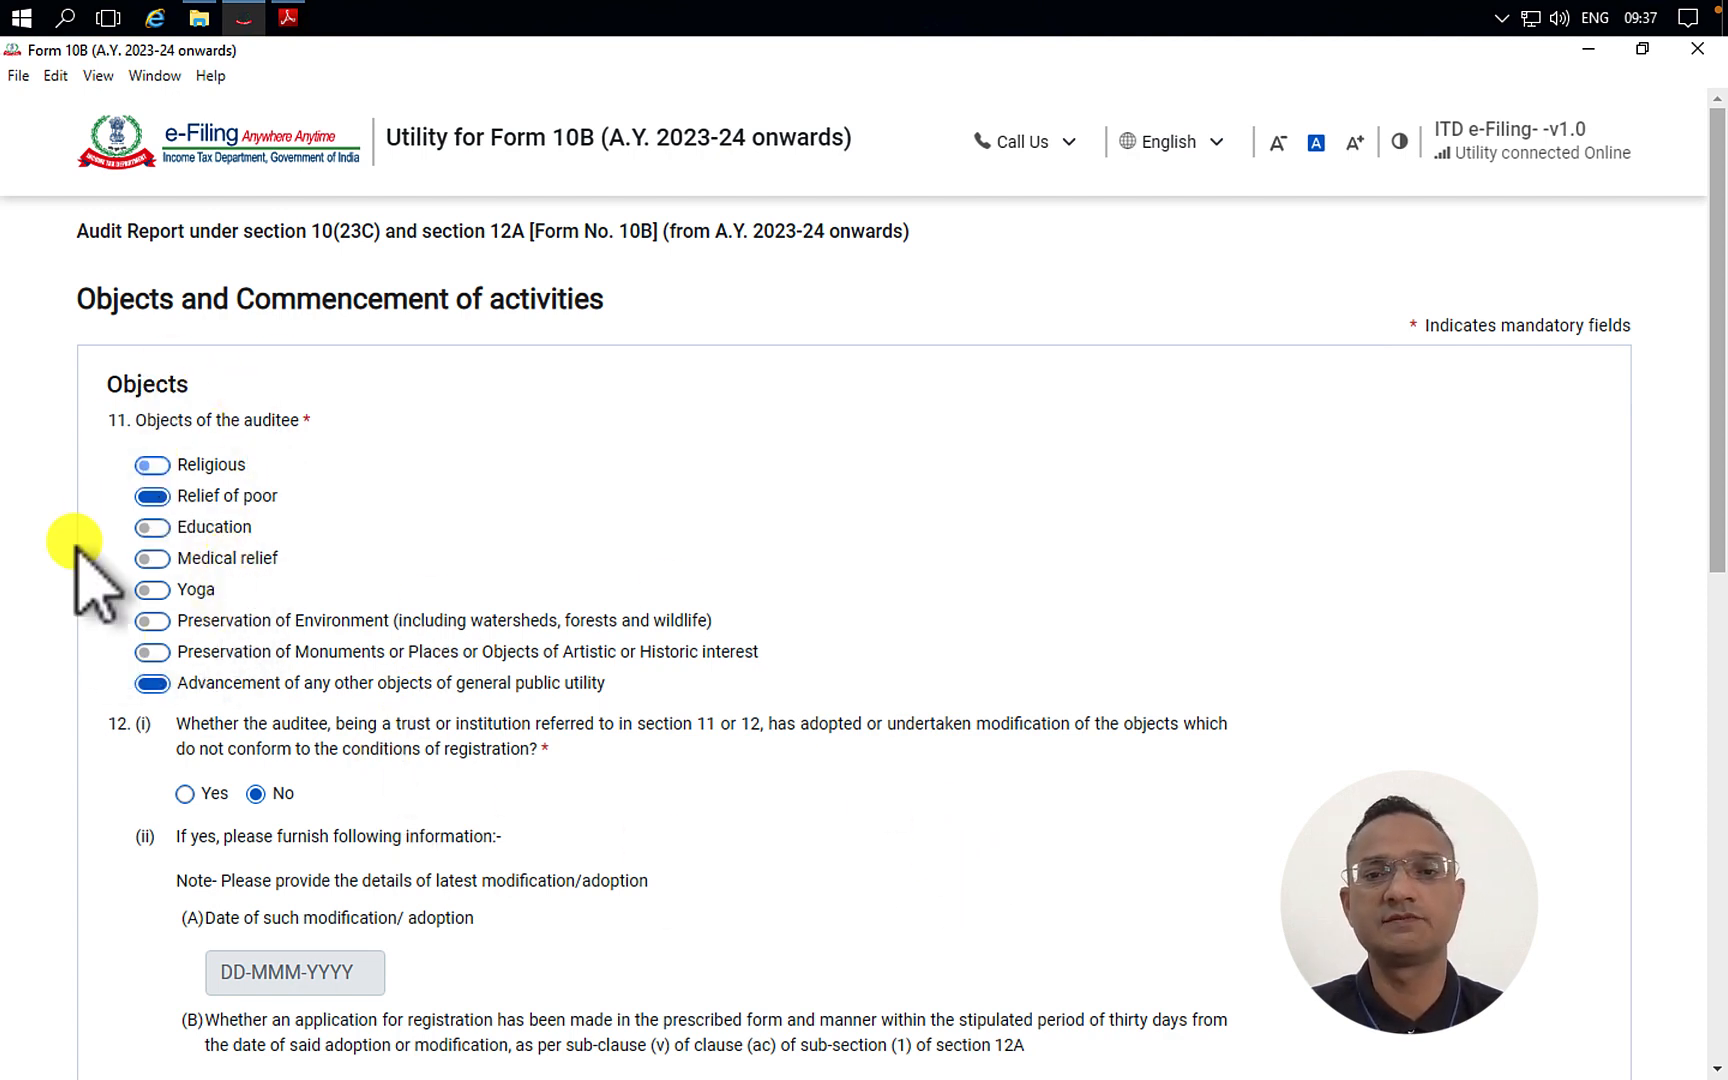
{"action": "left_click", "coordinate": [155, 684]}
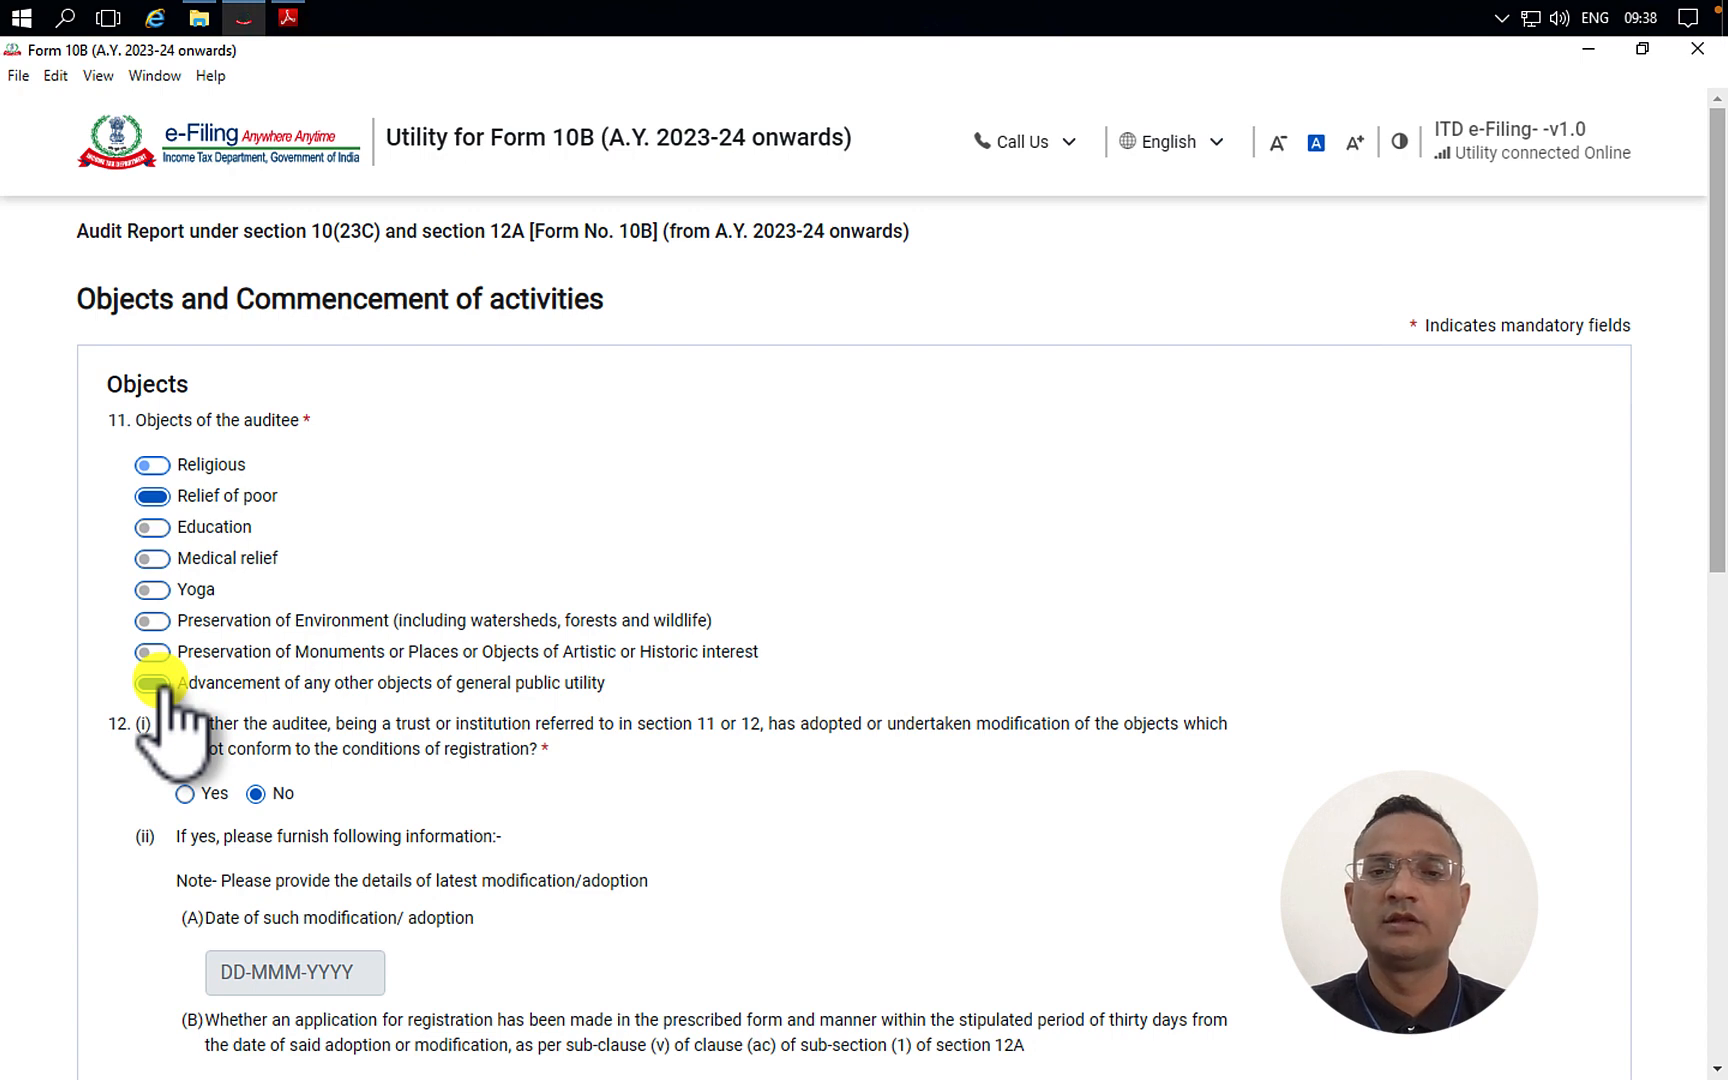
- Answer Yes to item 12(i) on modified objects, review the modification date and application fields, and restore the answer to No
{"action": "scroll", "coordinate": [733, 1005], "scroll_direction": "down", "scroll_amount": 2}
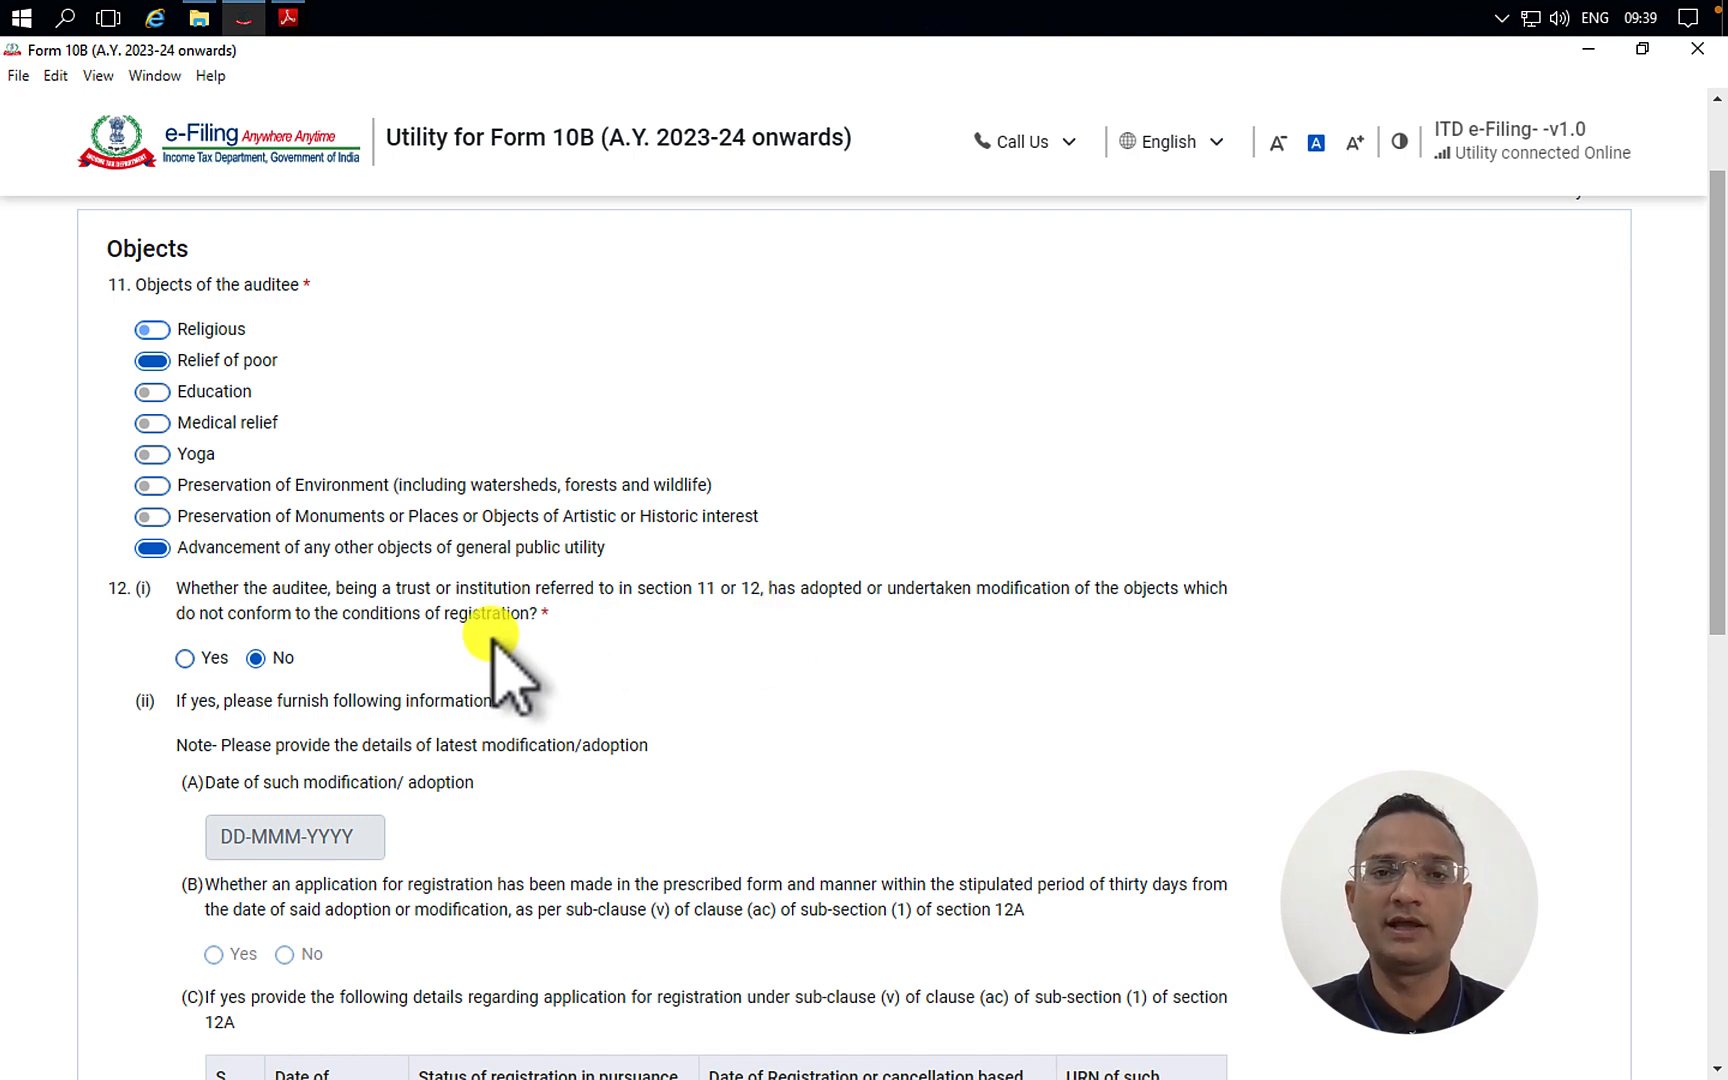
{"action": "left_click", "coordinate": [185, 657]}
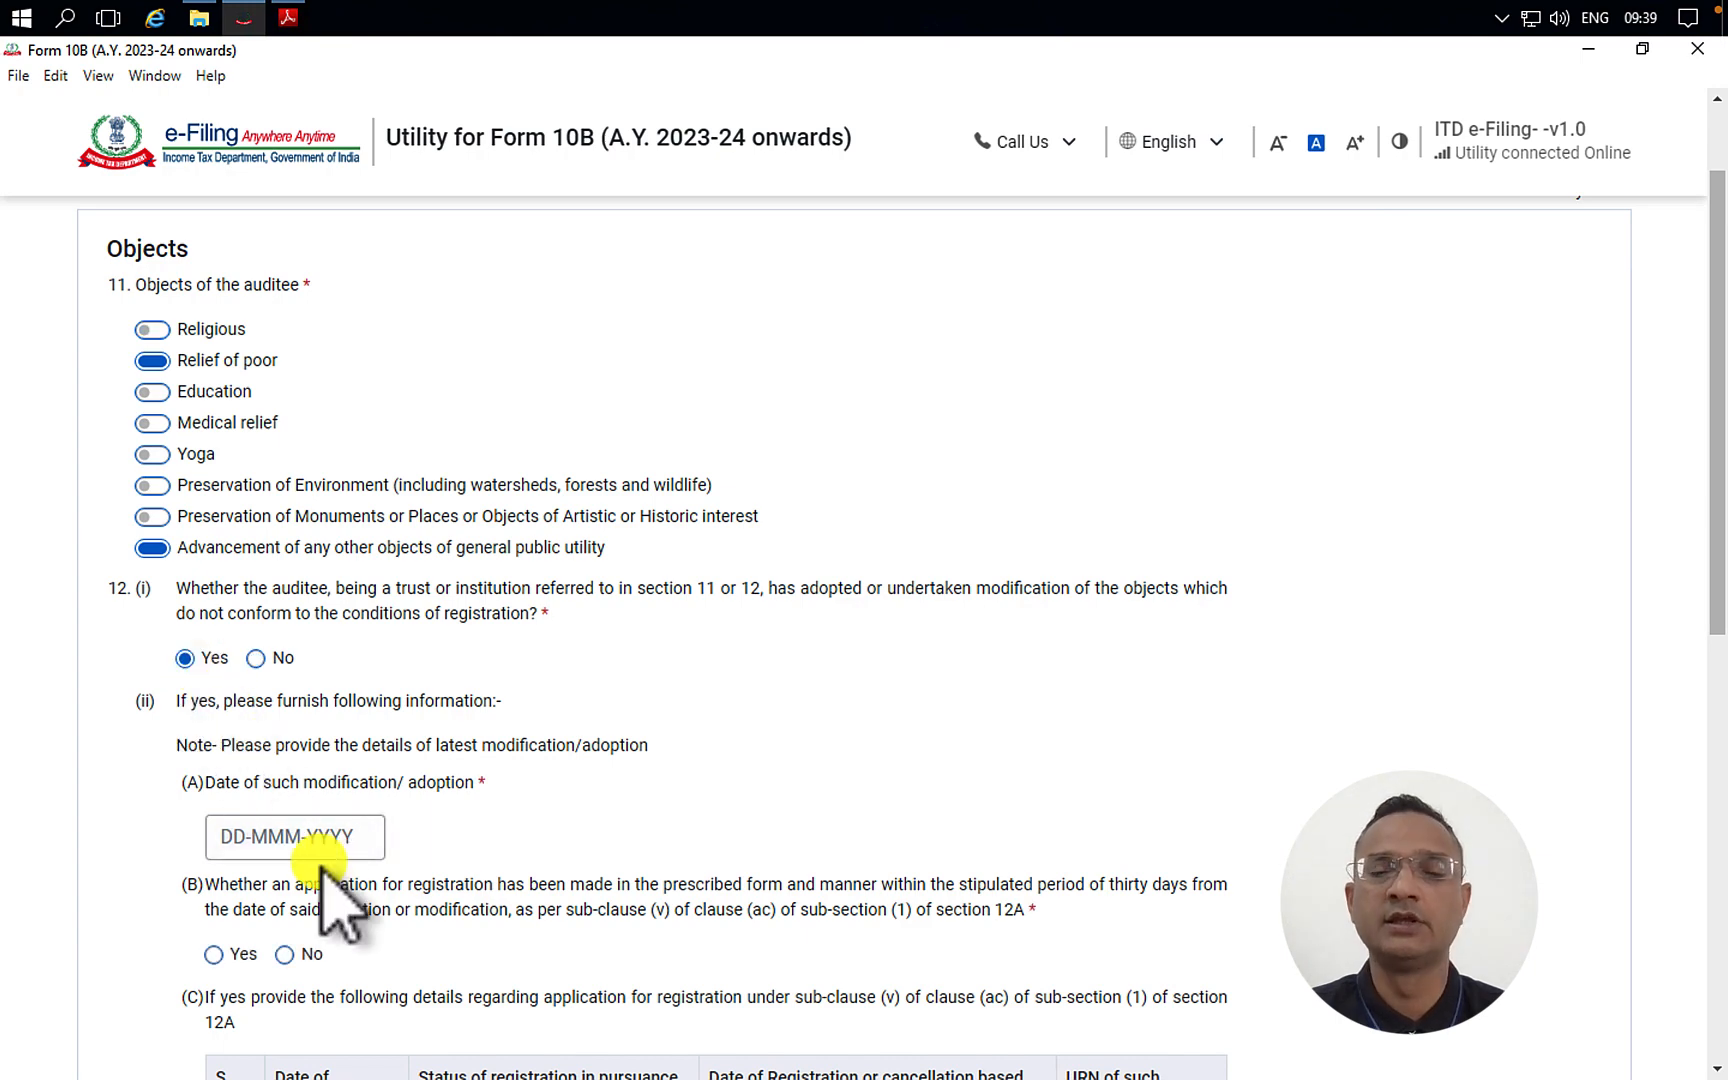
{"action": "scroll", "coordinate": [347, 802], "scroll_direction": "down", "scroll_amount": 2}
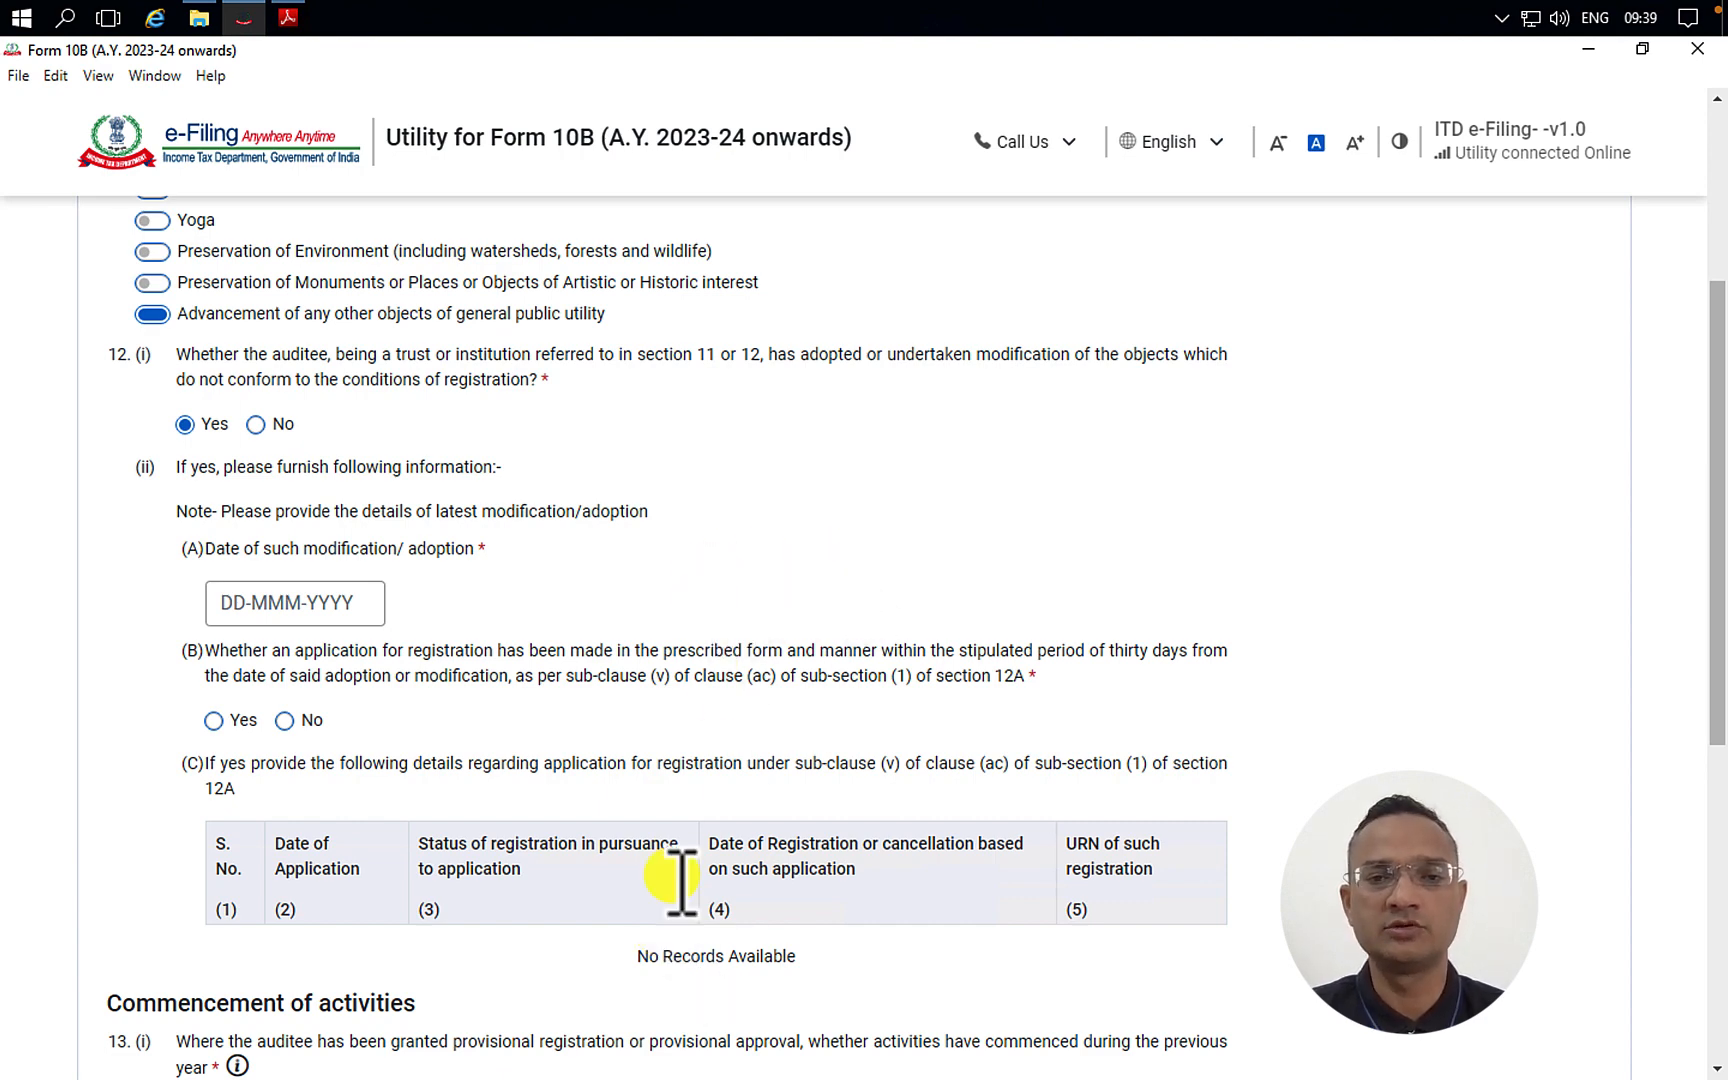
{"action": "left_click", "coordinate": [256, 424]}
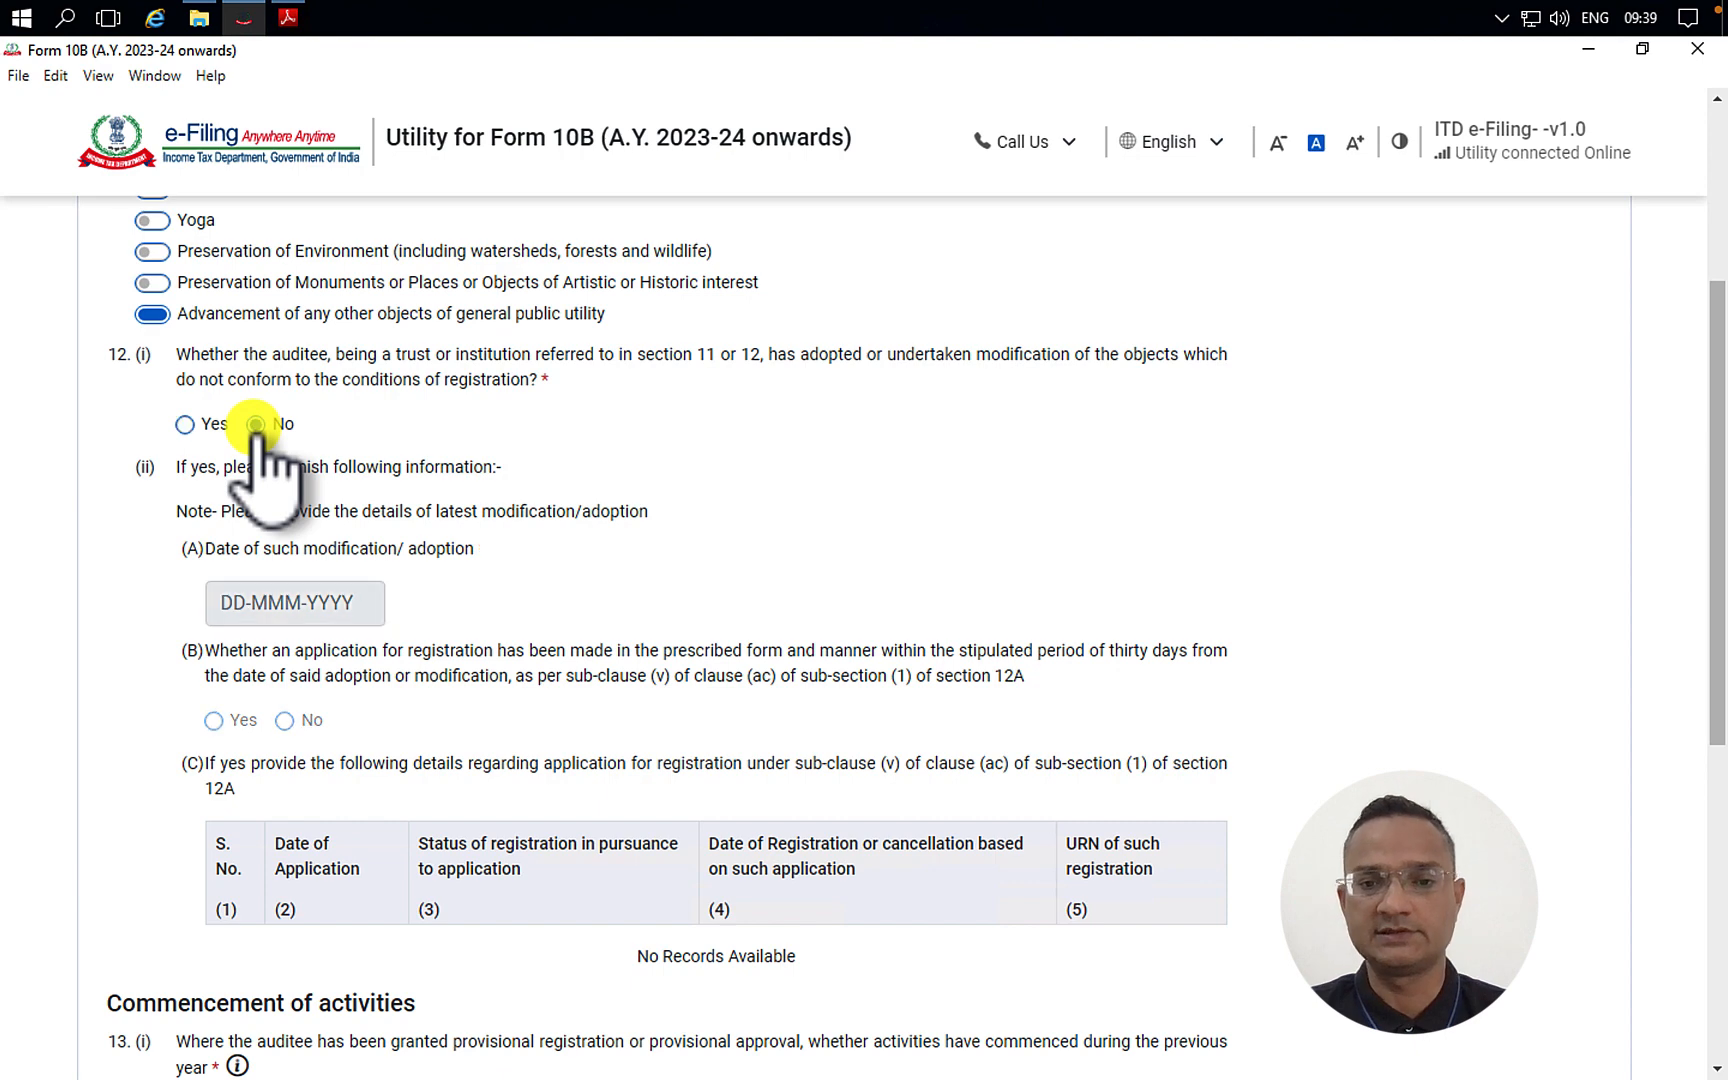
- Check the follow-up fields for a Yes answer in item 13(i), set it back to No and save the Objects and Commencement of activities section
{"action": "scroll", "coordinate": [582, 462], "scroll_direction": "down", "scroll_amount": 5}
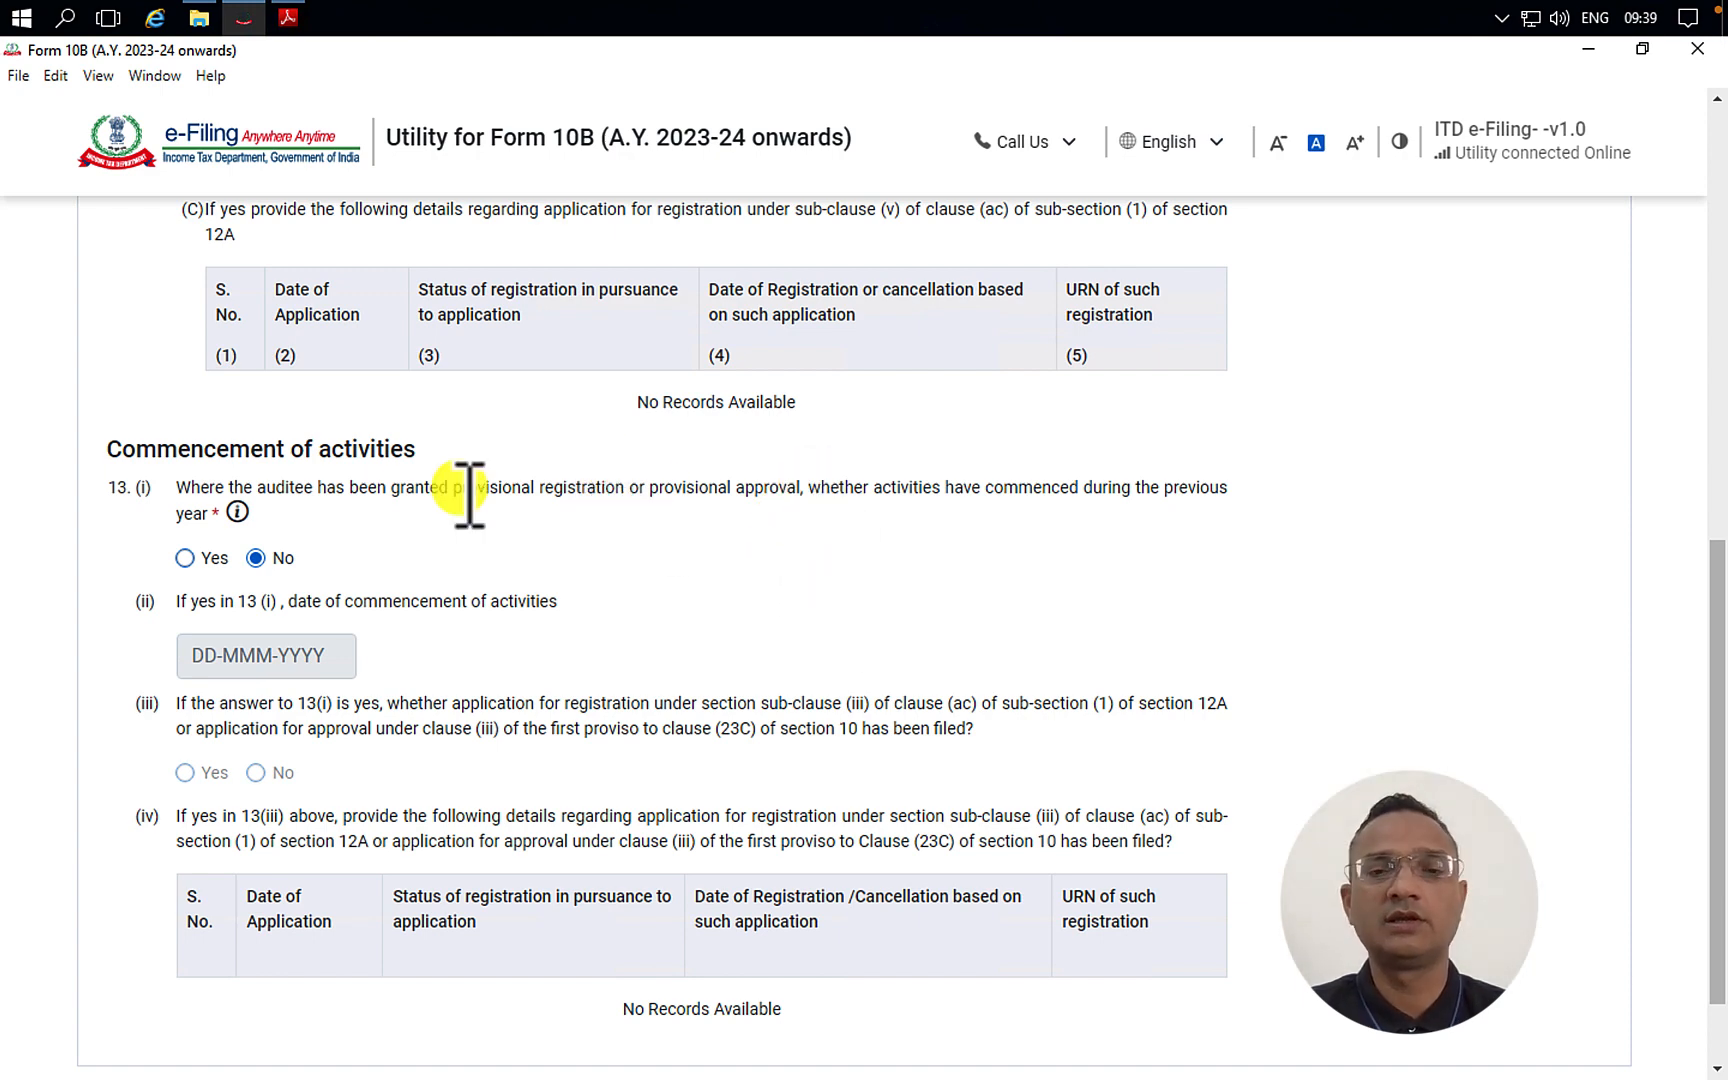
{"action": "left_click_drag", "start_coordinate": [416, 489], "coordinate": [1184, 490]}
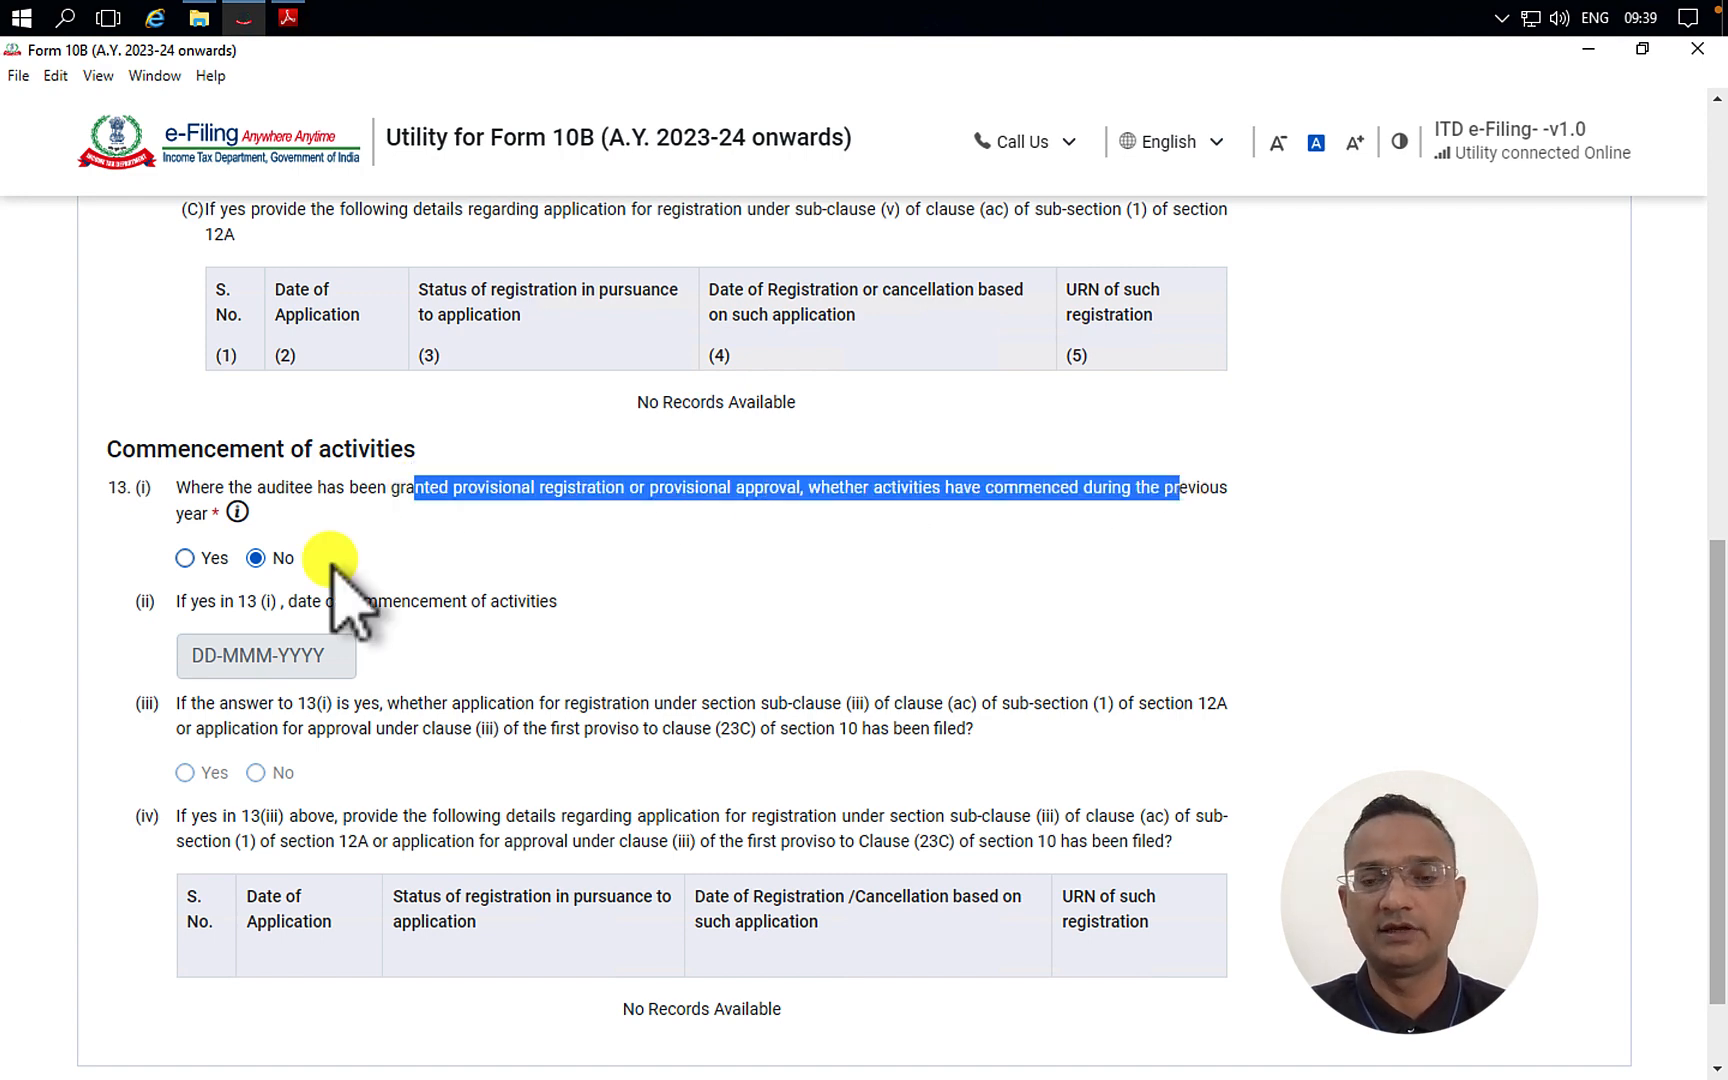
{"action": "left_click", "coordinate": [185, 558]}
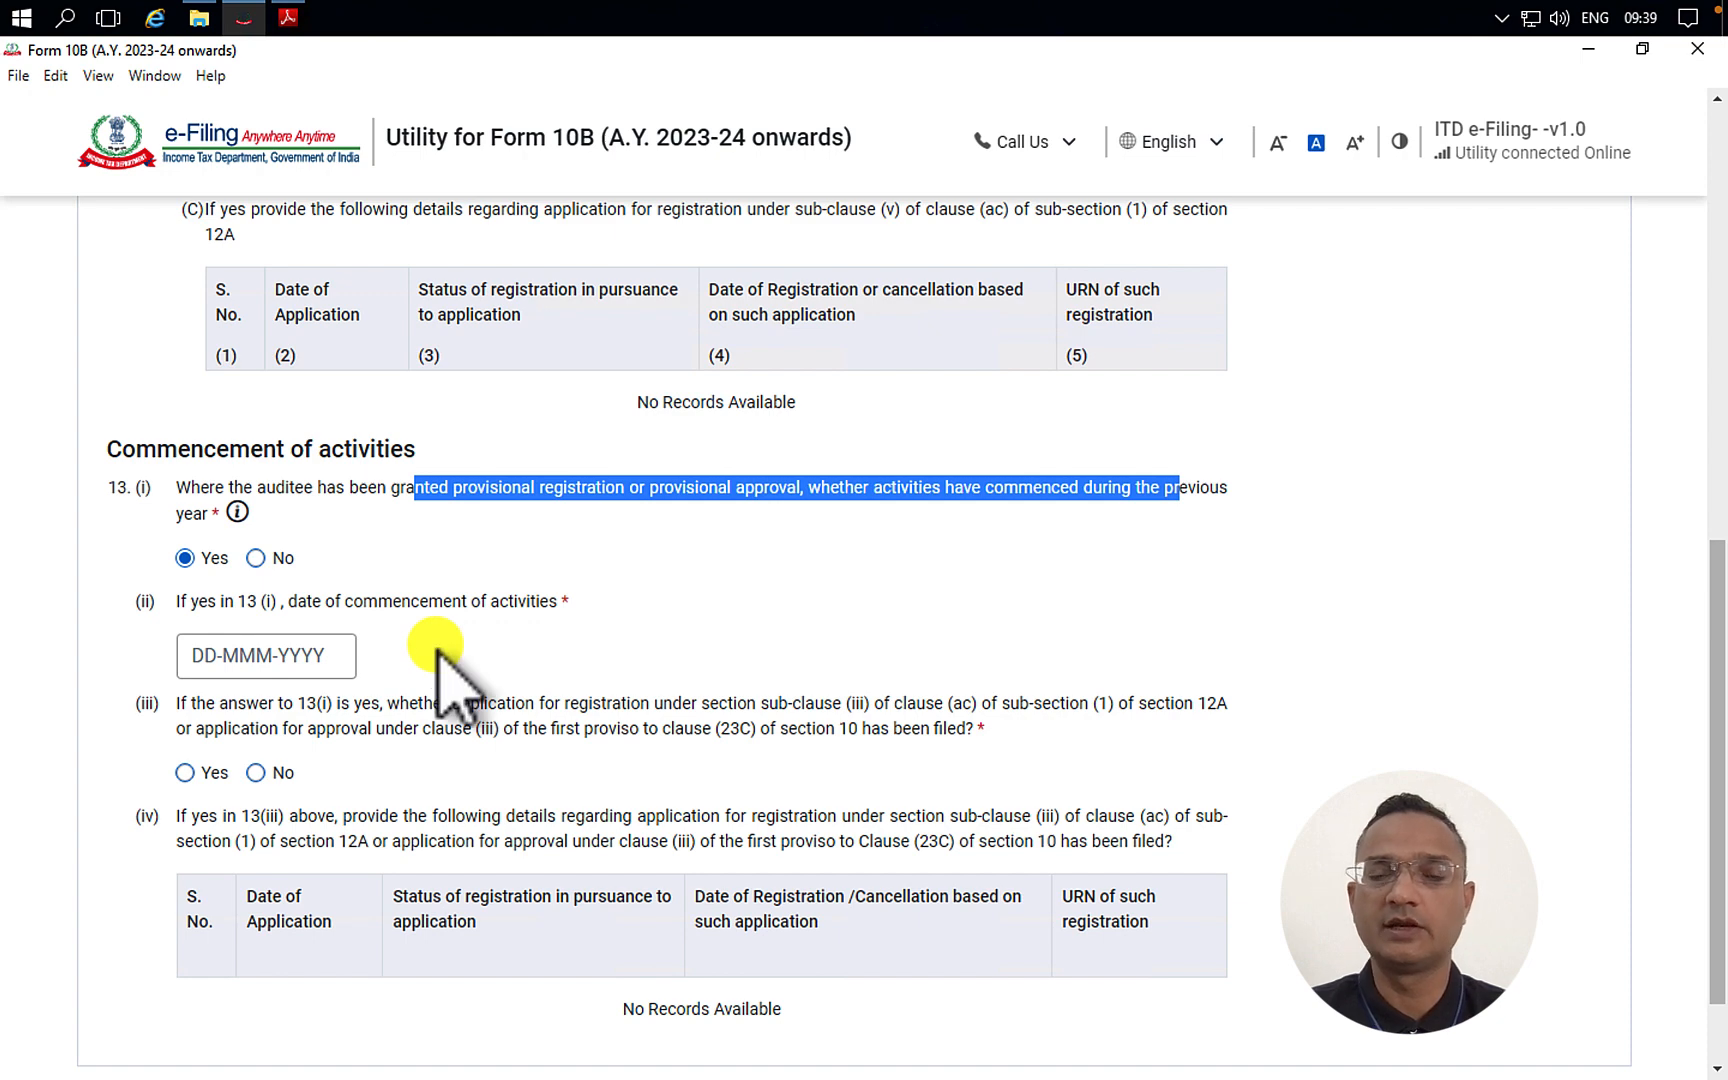
{"action": "left_click", "coordinate": [256, 560]}
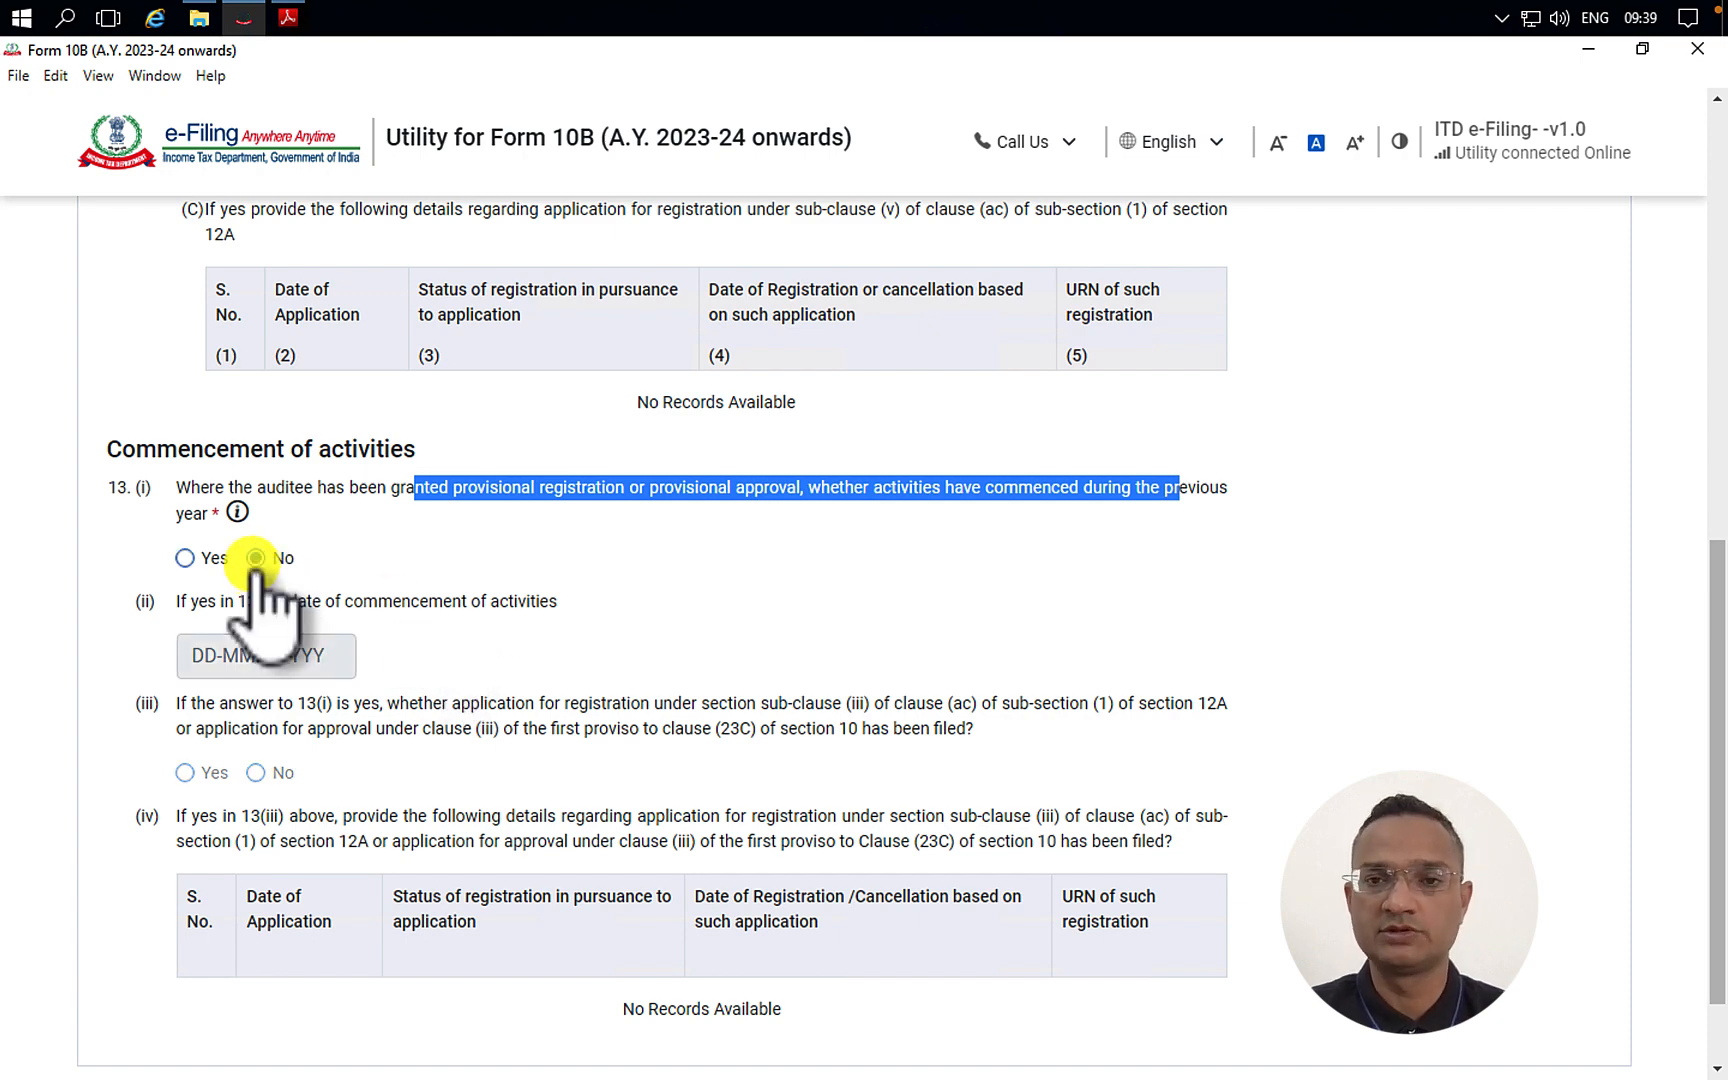
{"action": "scroll", "coordinate": [914, 791], "scroll_direction": "down", "scroll_amount": 1}
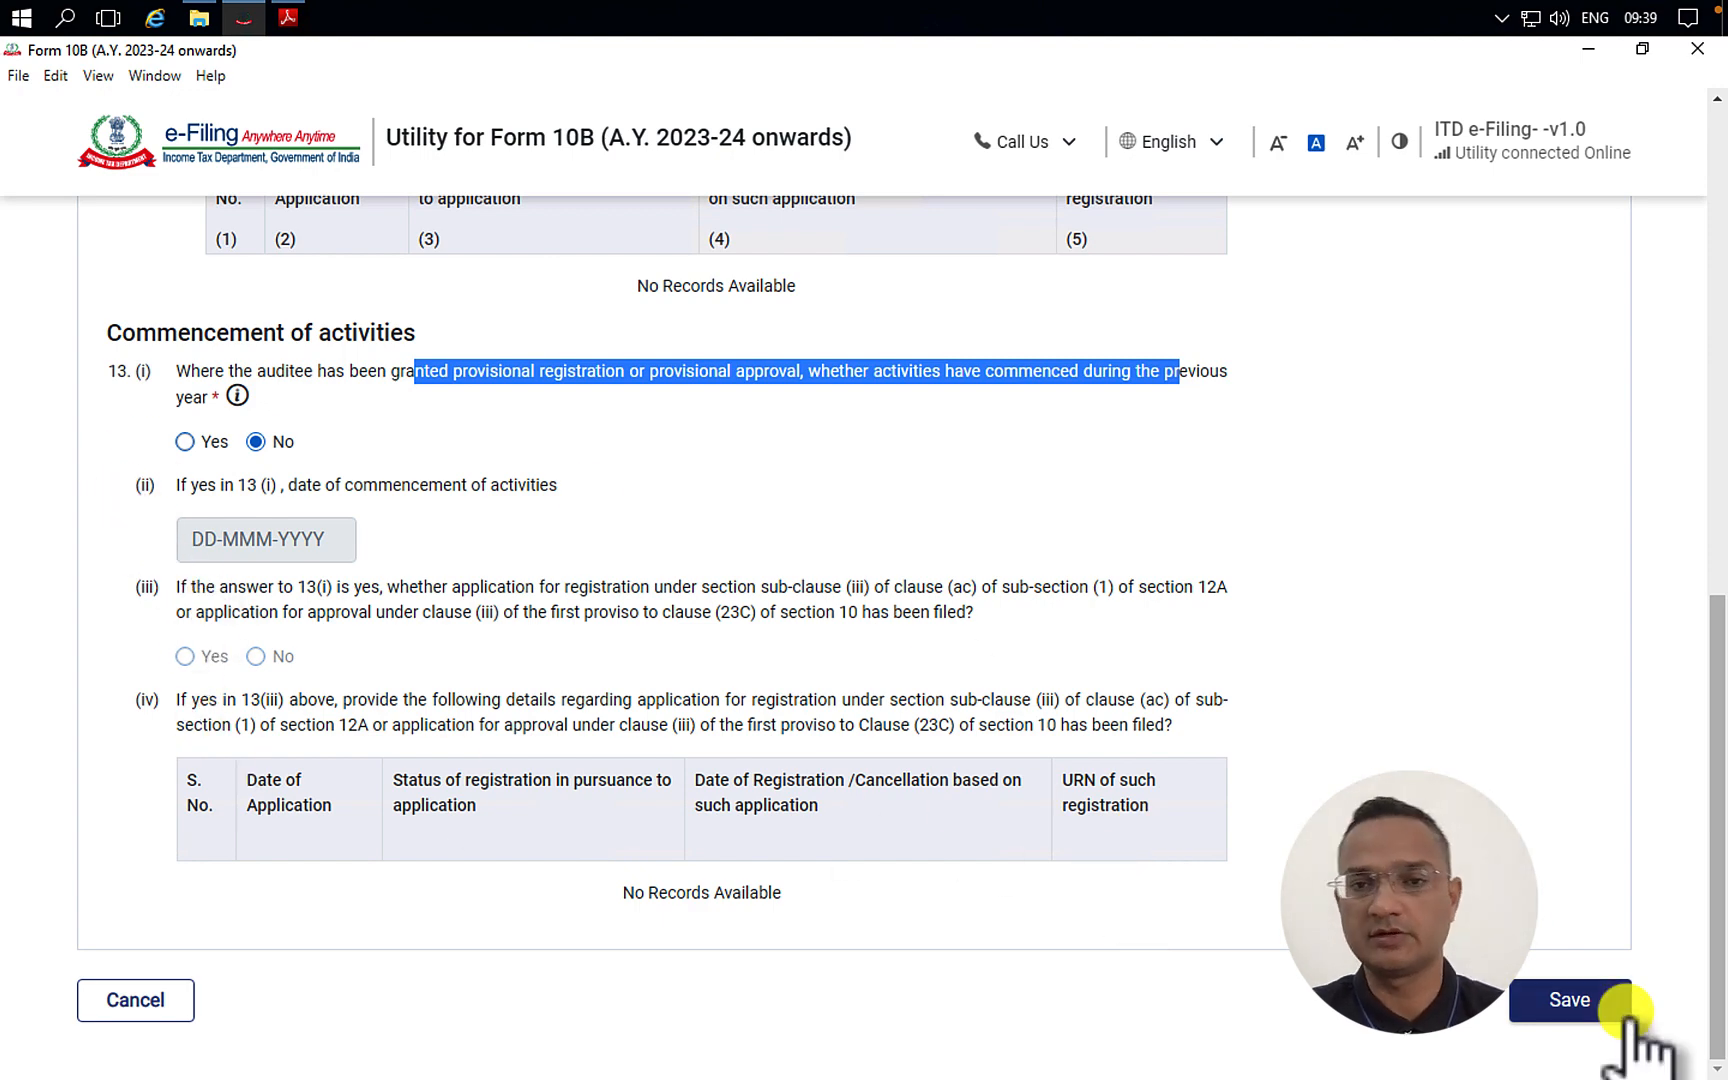
{"action": "left_click", "coordinate": [1545, 1003]}
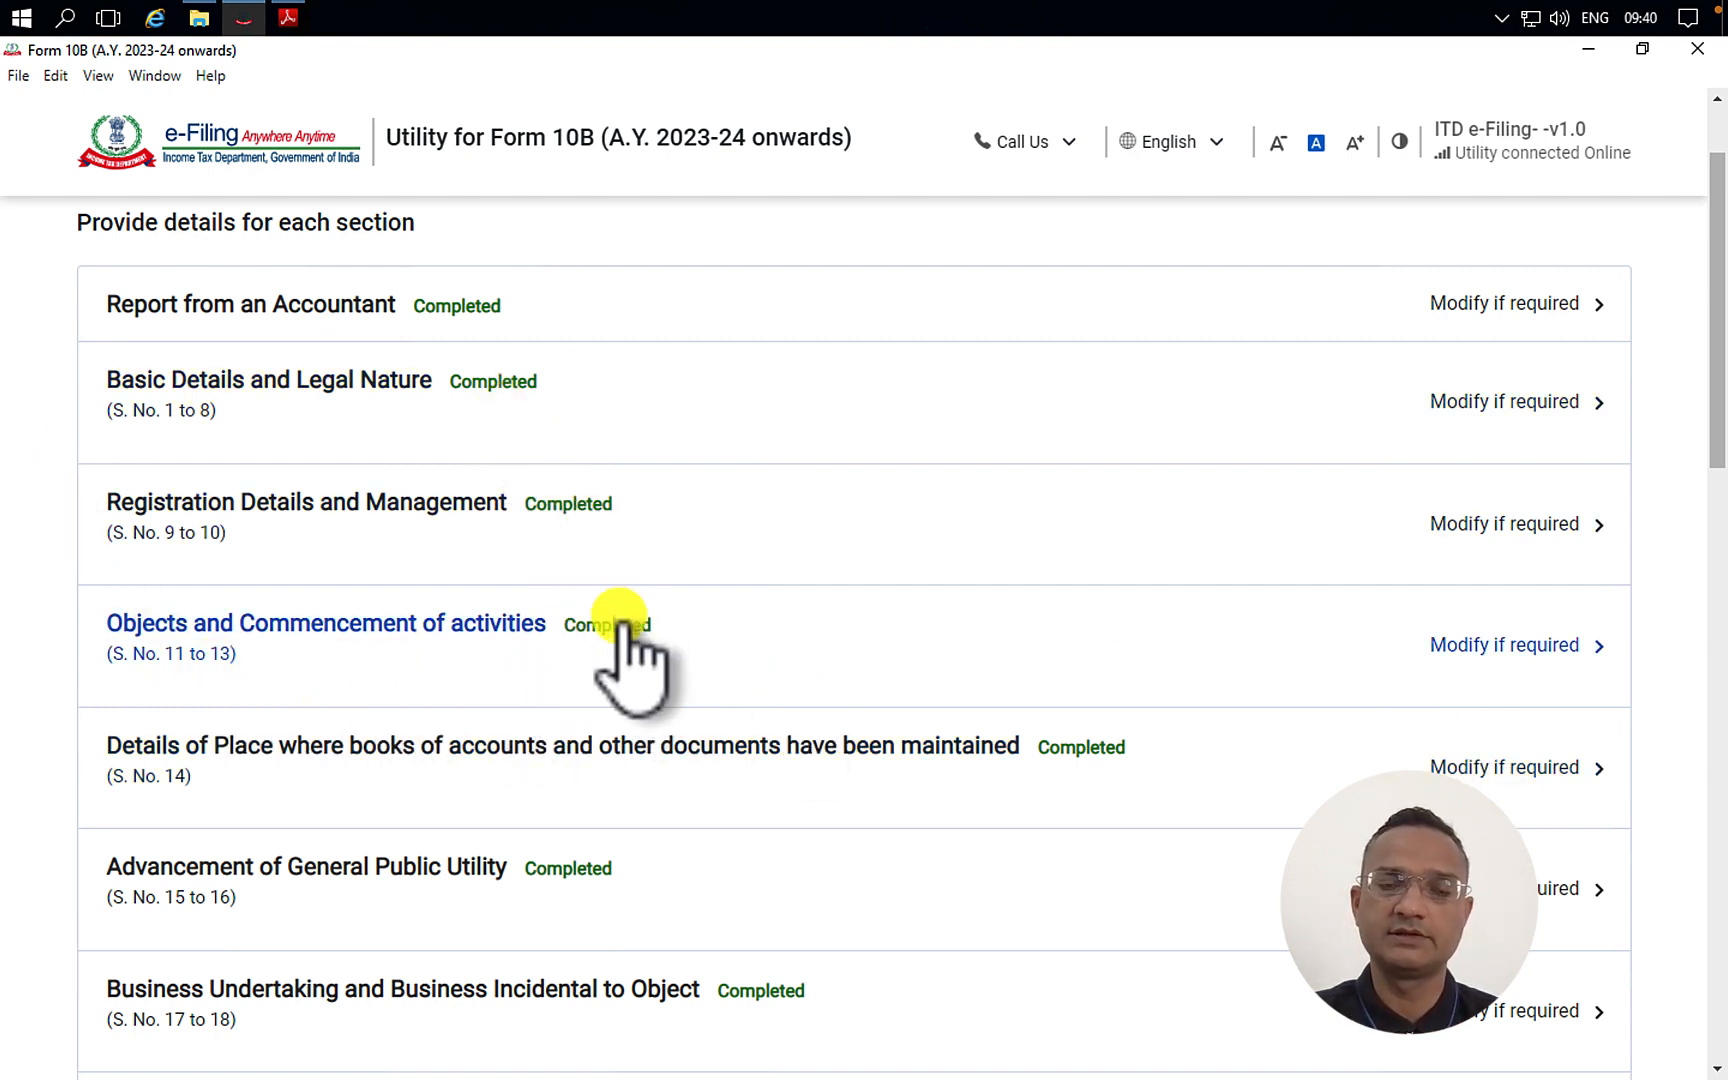
- Open the section 14 details on books of account, start a new entry, view its Nature of Books of Account options and cancel it
{"action": "scroll", "coordinate": [622, 622], "scroll_direction": "down", "scroll_amount": 1}
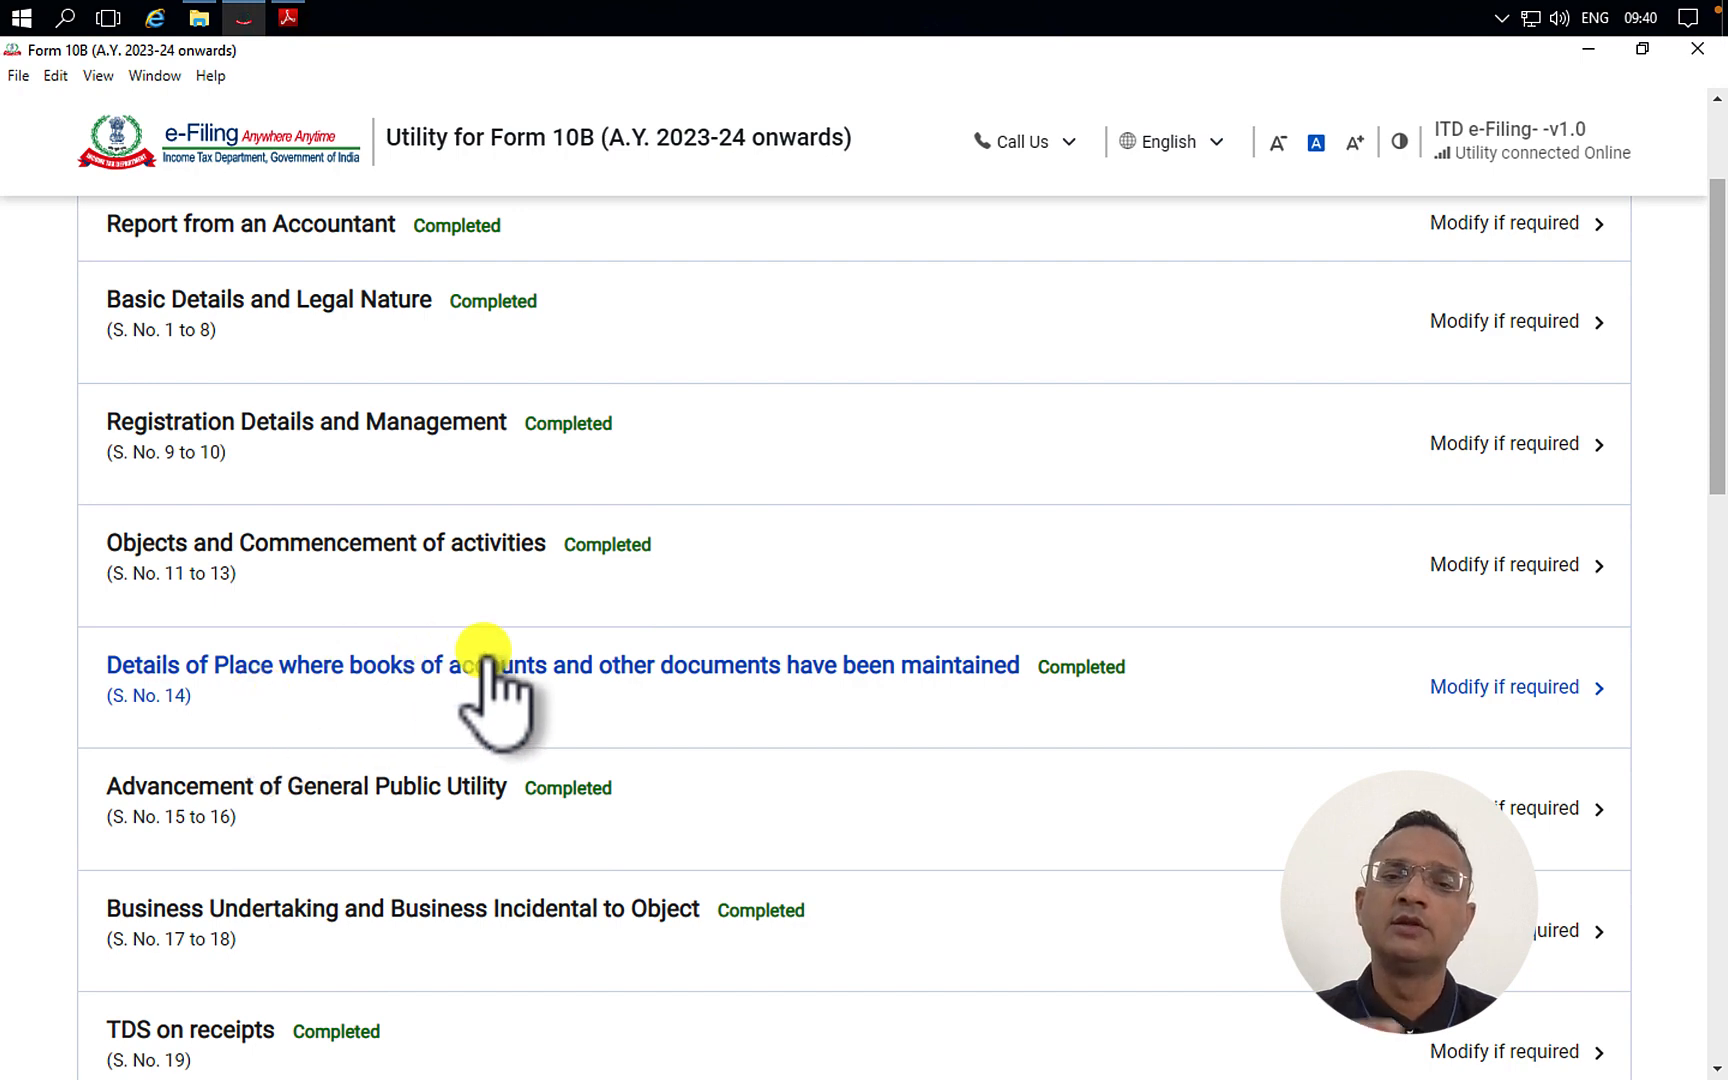
{"action": "left_click", "coordinate": [582, 690]}
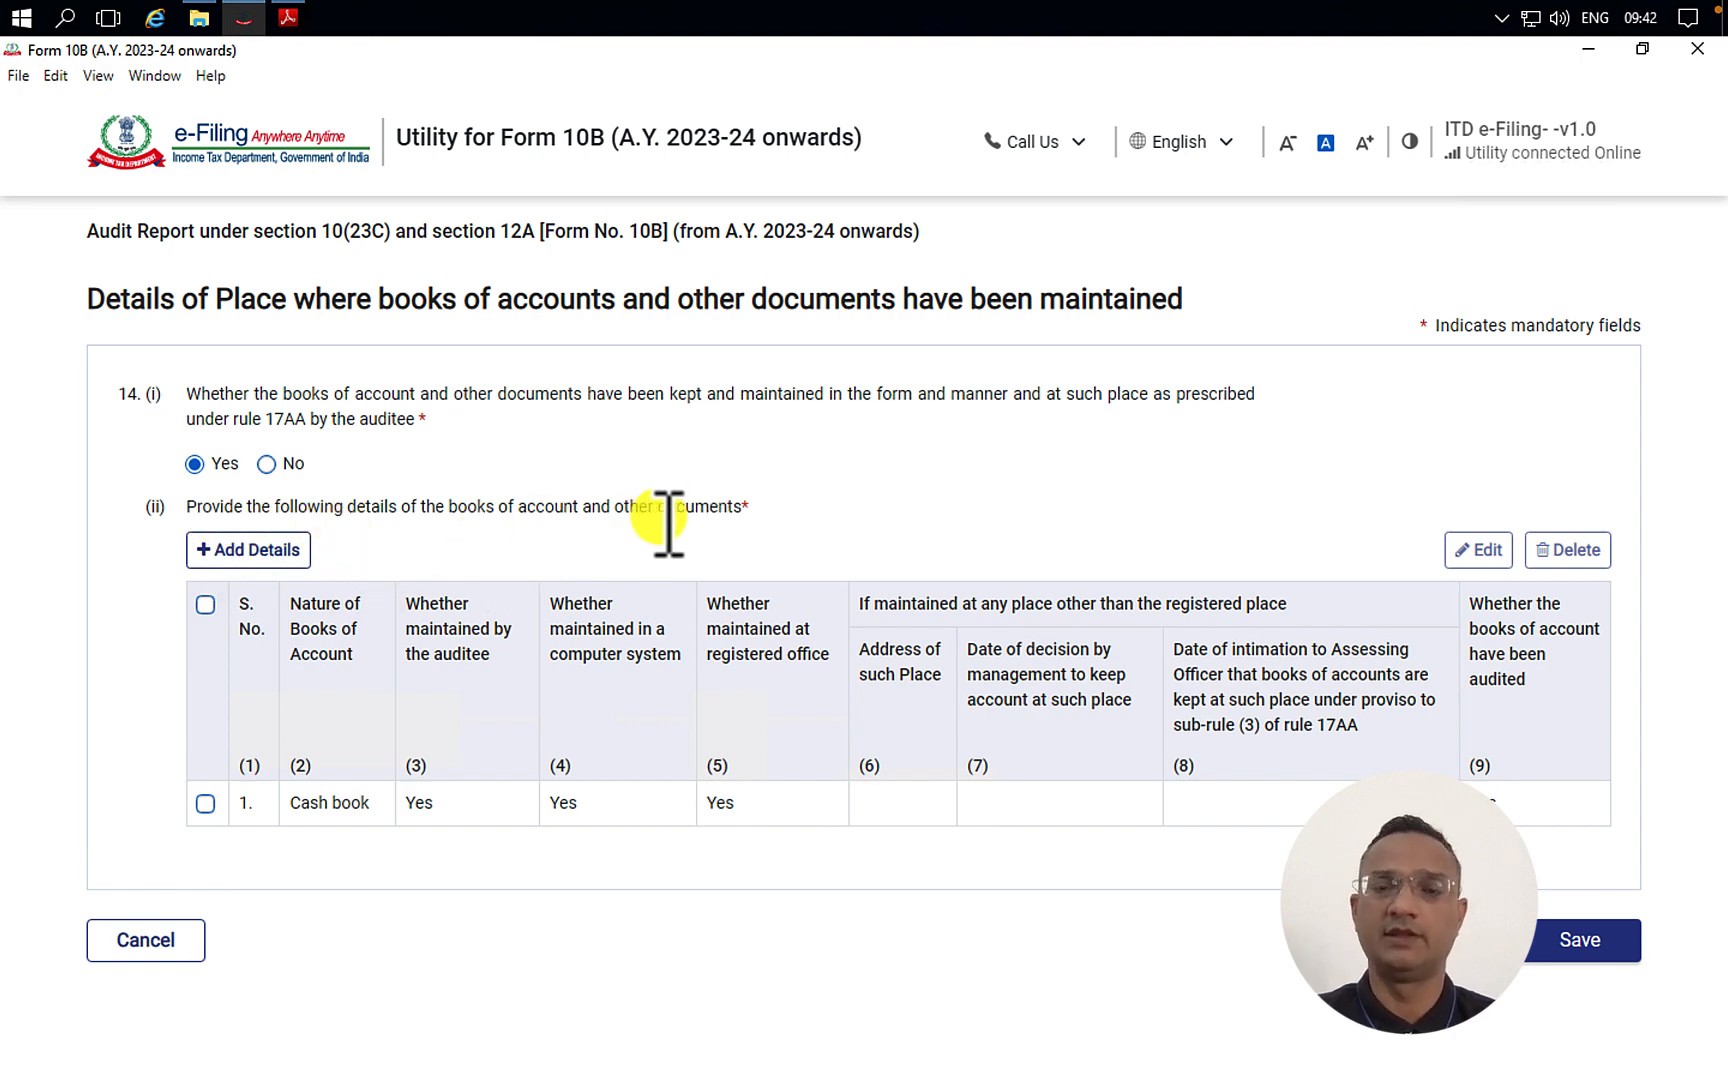
{"action": "left_click", "coordinate": [272, 550]}
{"action": "scroll", "coordinate": [340, 494], "scroll_direction": "down", "scroll_amount": 1}
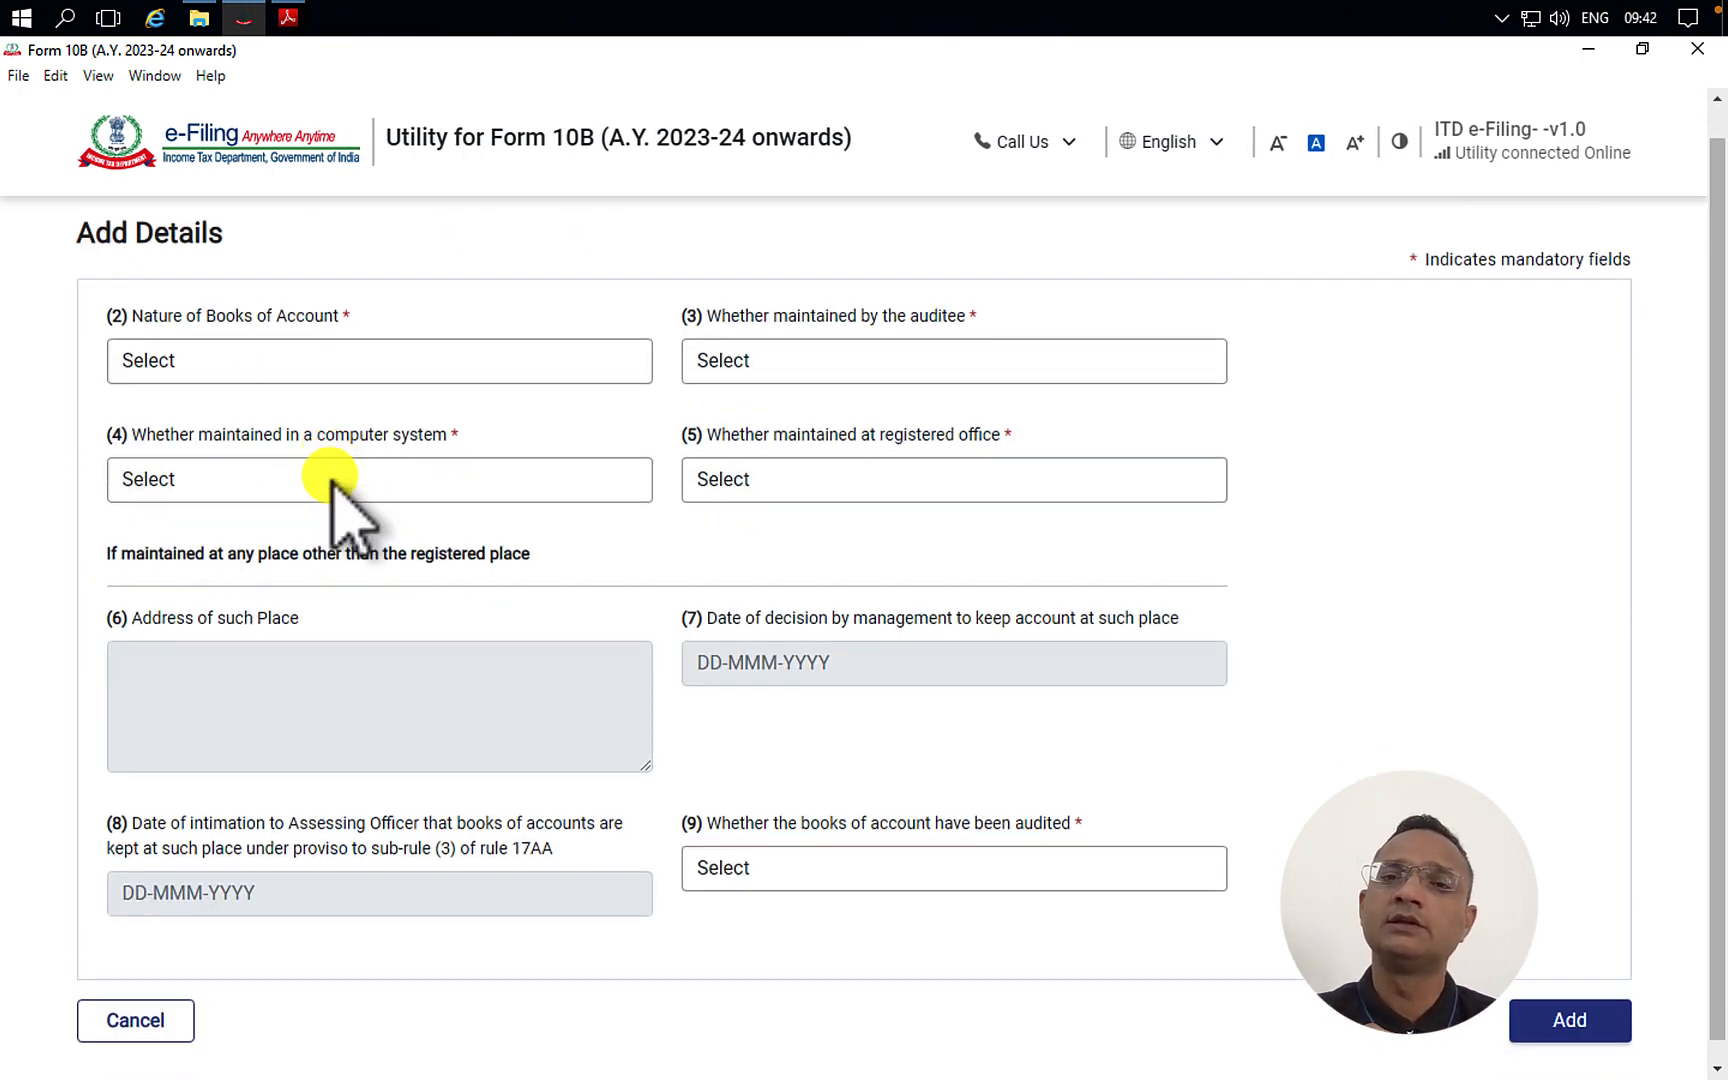
{"action": "left_click", "coordinate": [220, 352]}
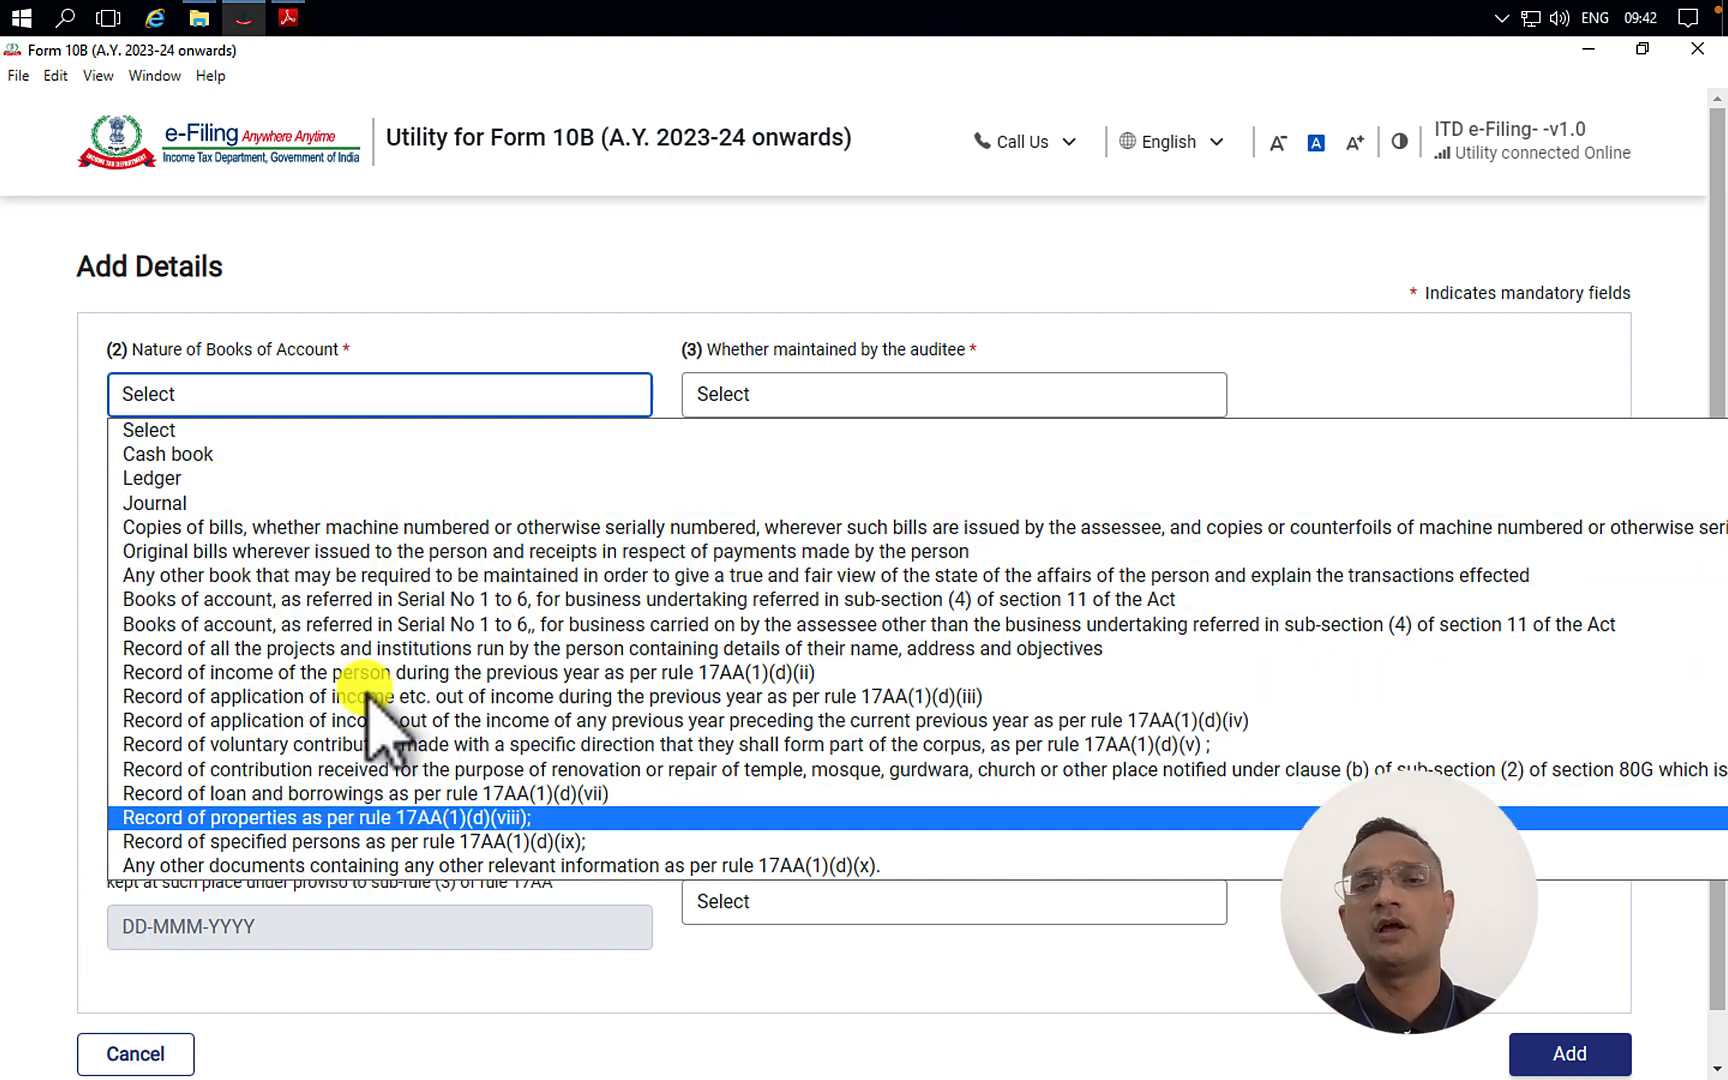
{"action": "left_click", "coordinate": [538, 332]}
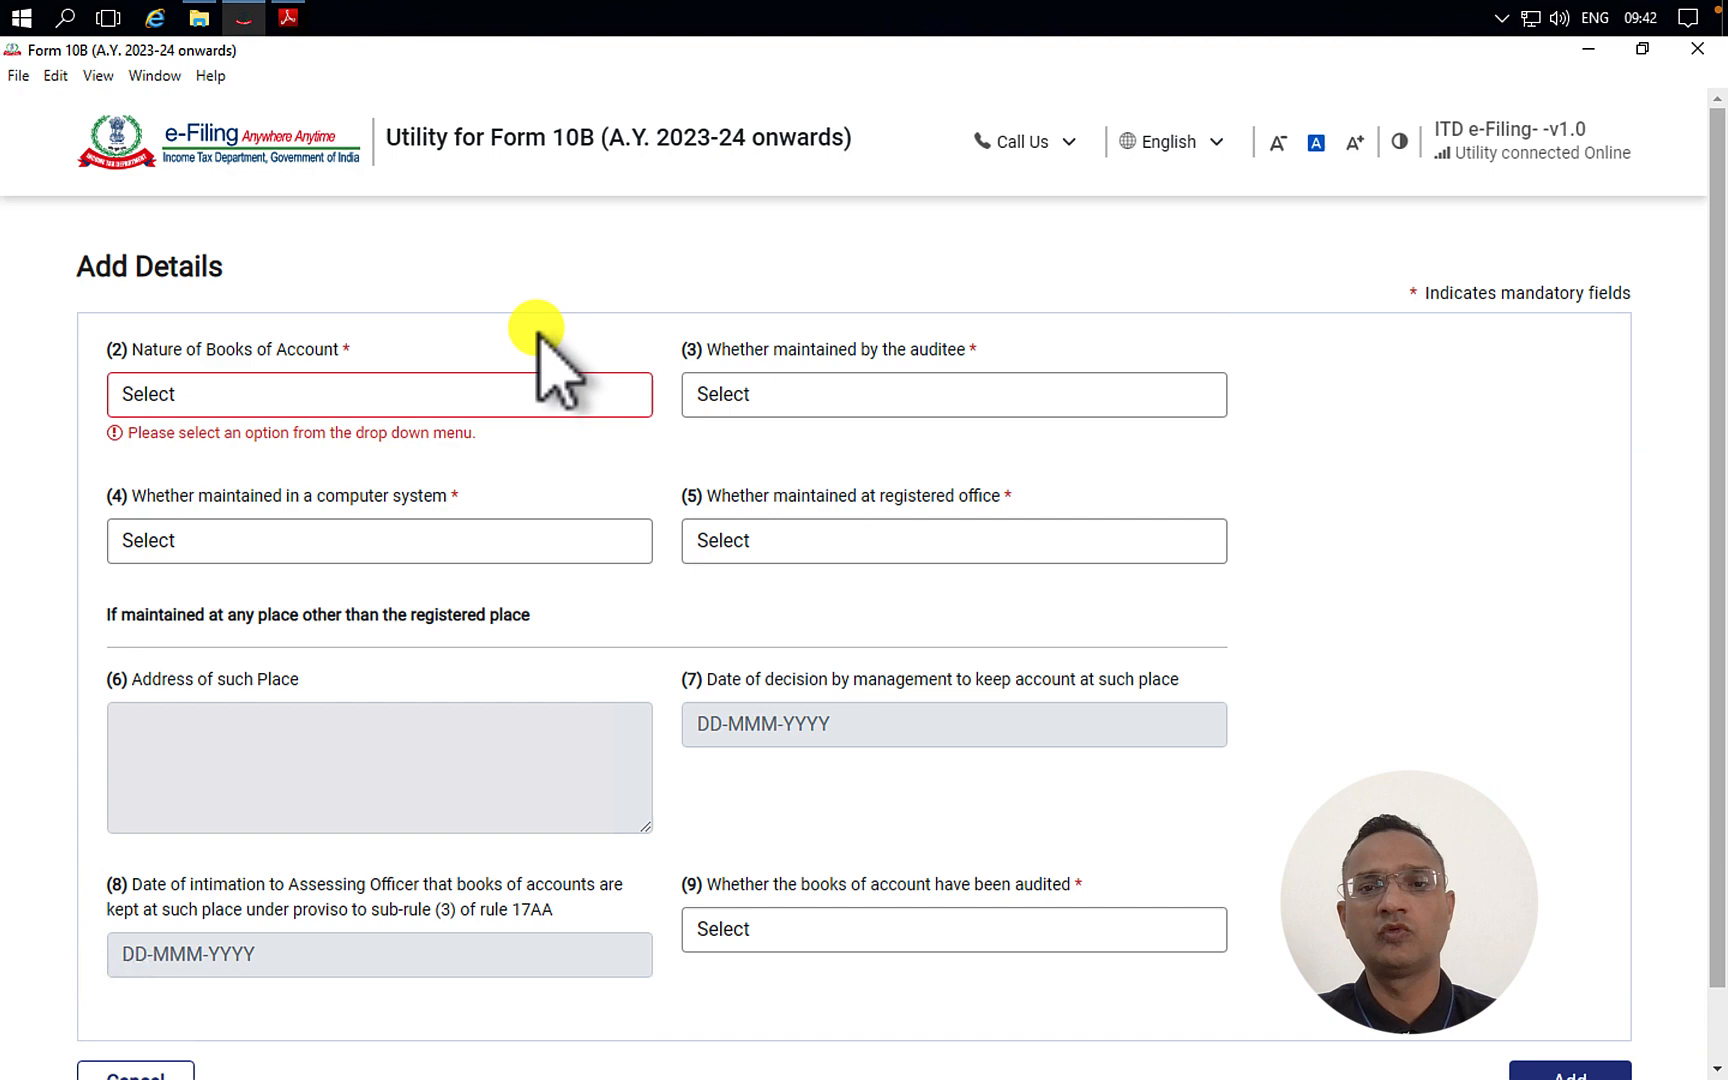
{"action": "left_click", "coordinate": [420, 405]}
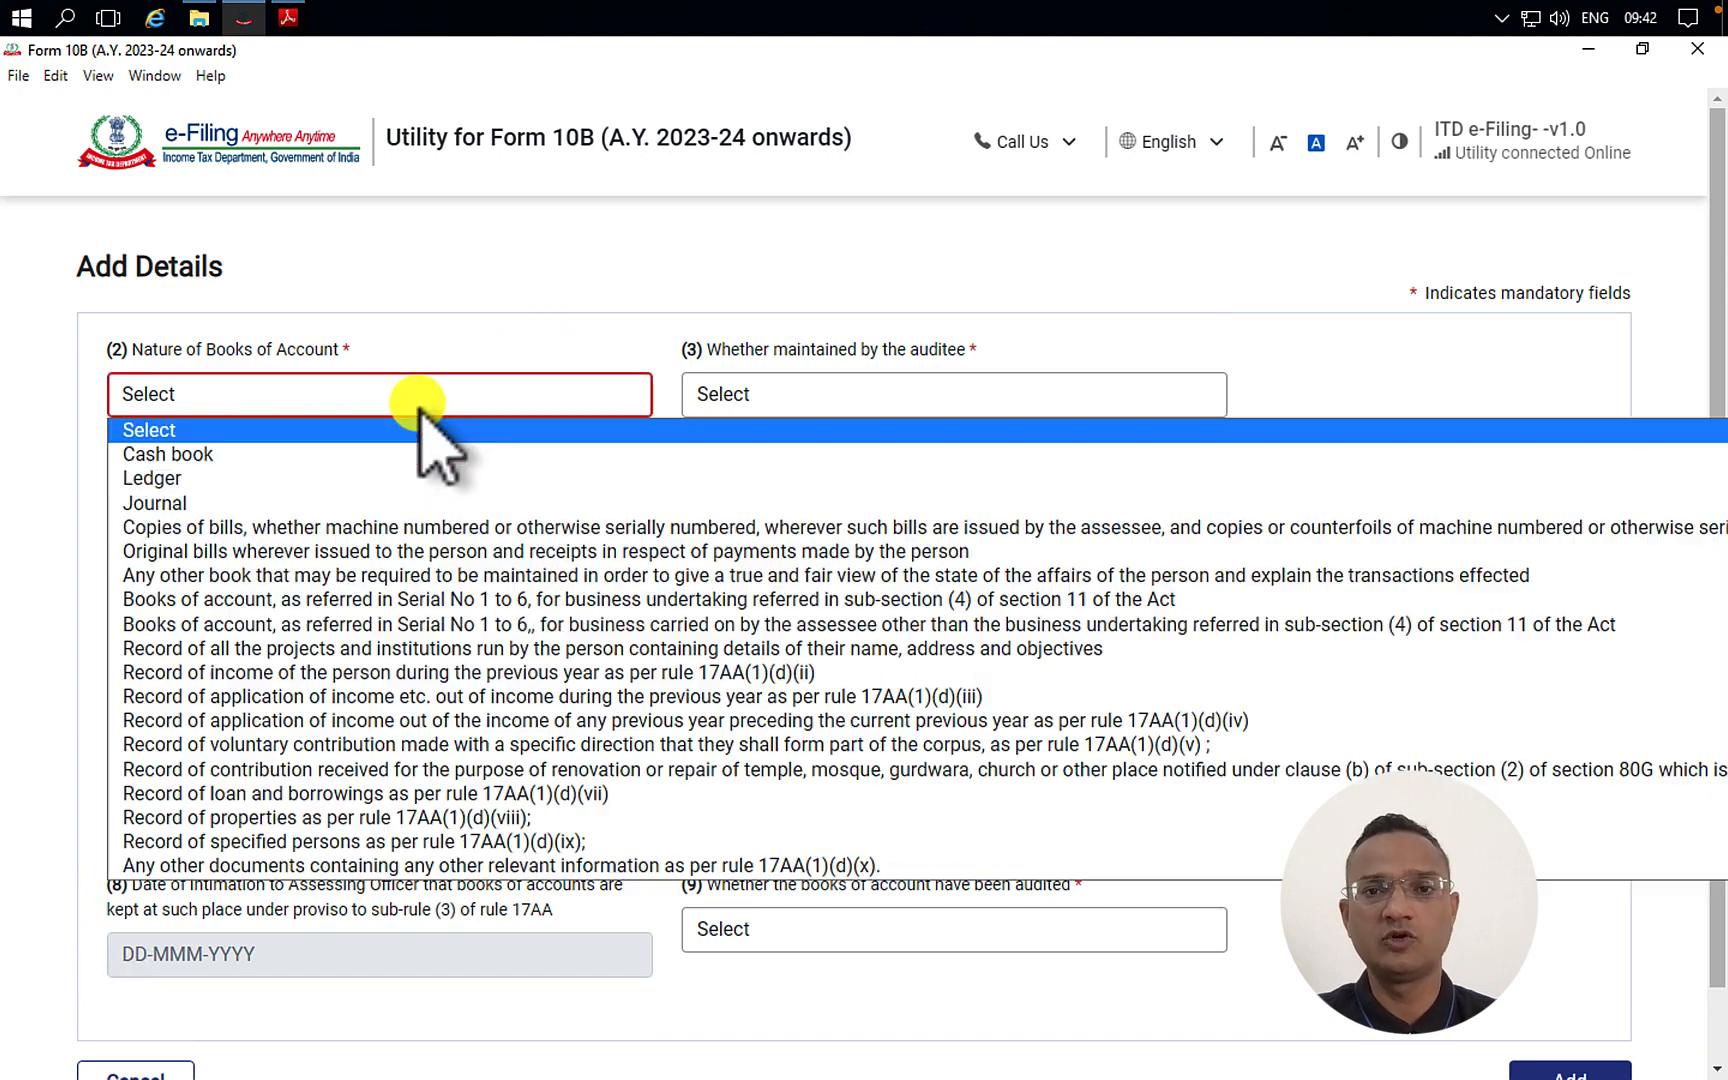
{"action": "left_click", "coordinate": [474, 250]}
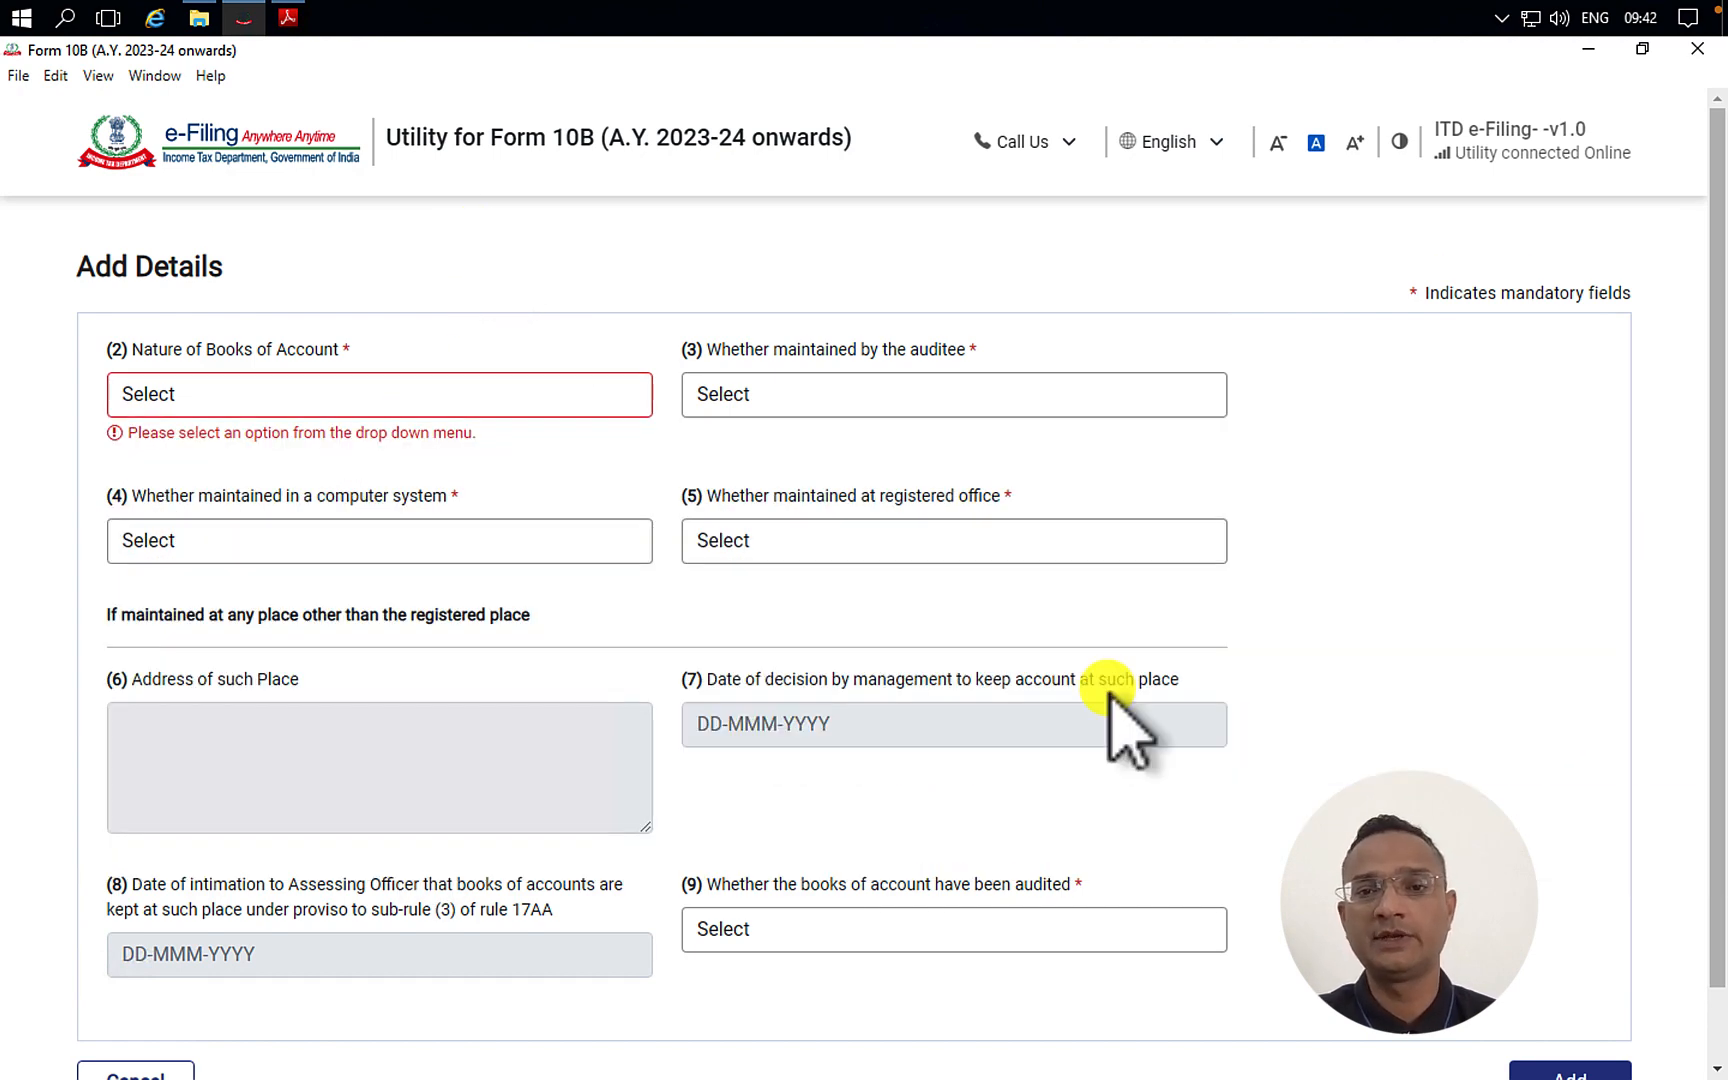
{"action": "scroll", "coordinate": [1115, 710], "scroll_direction": "down", "scroll_amount": 1}
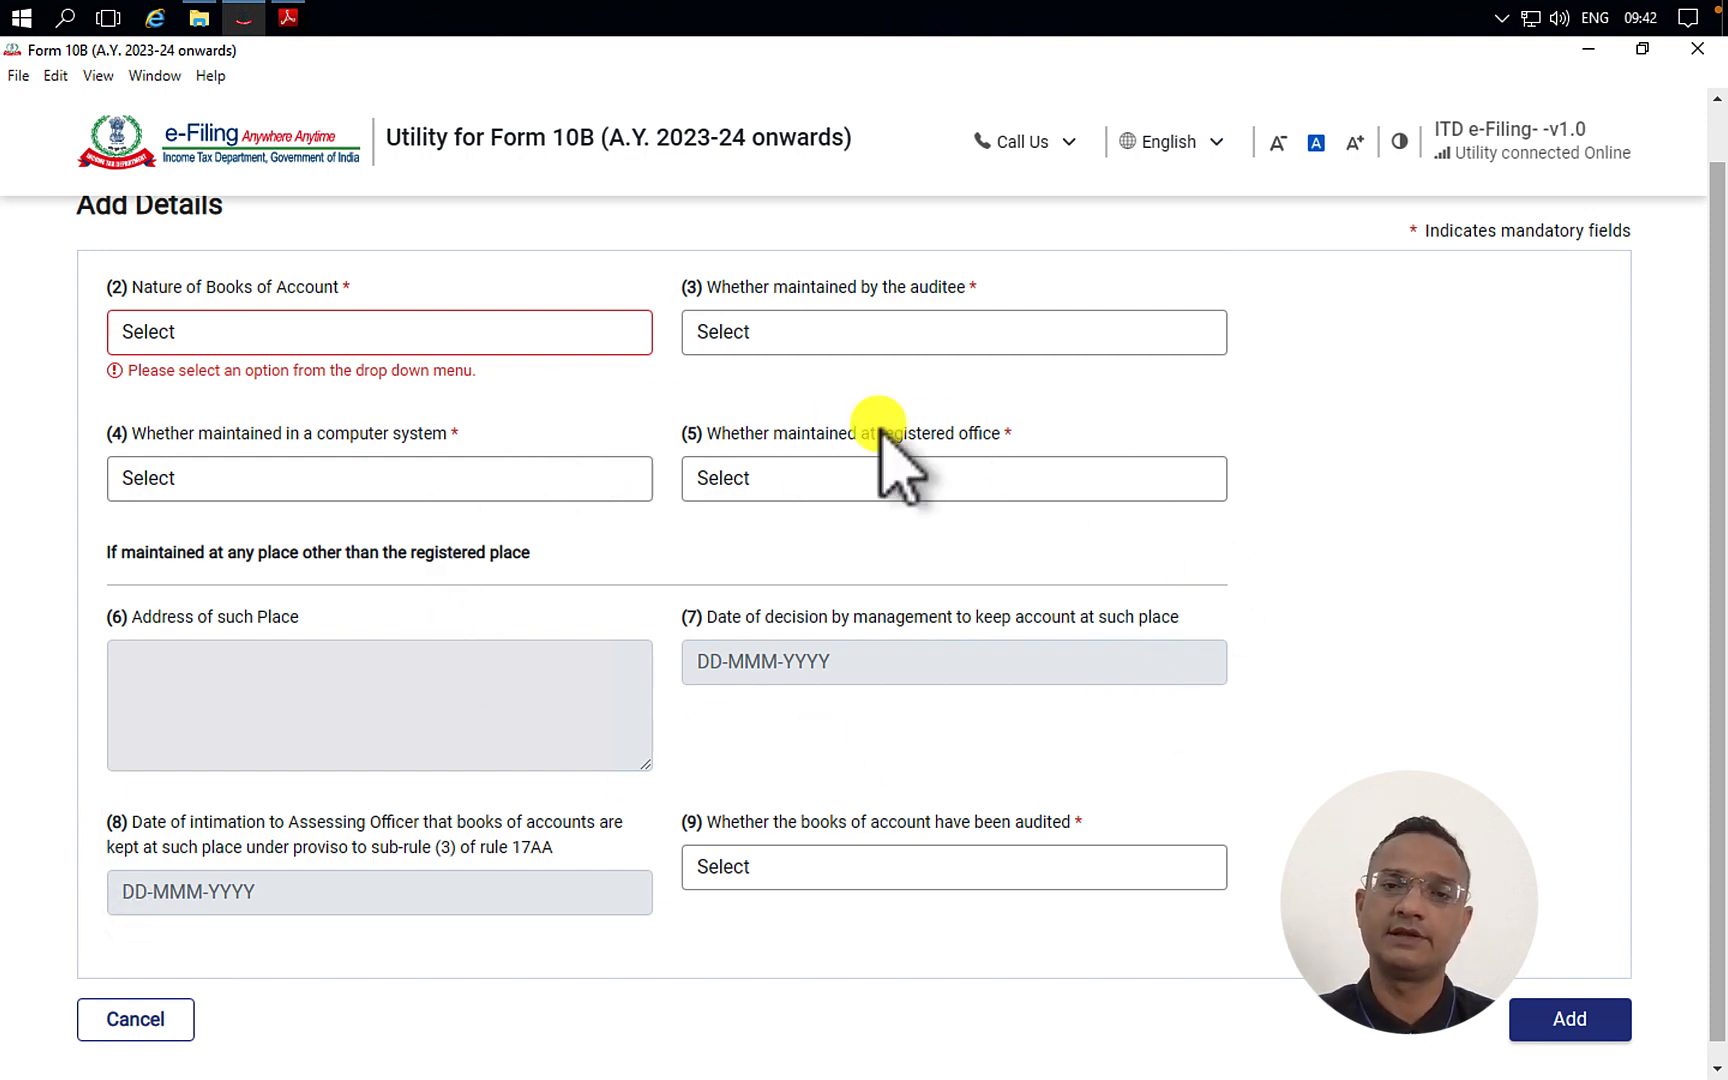
{"action": "left_click", "coordinate": [135, 1020]}
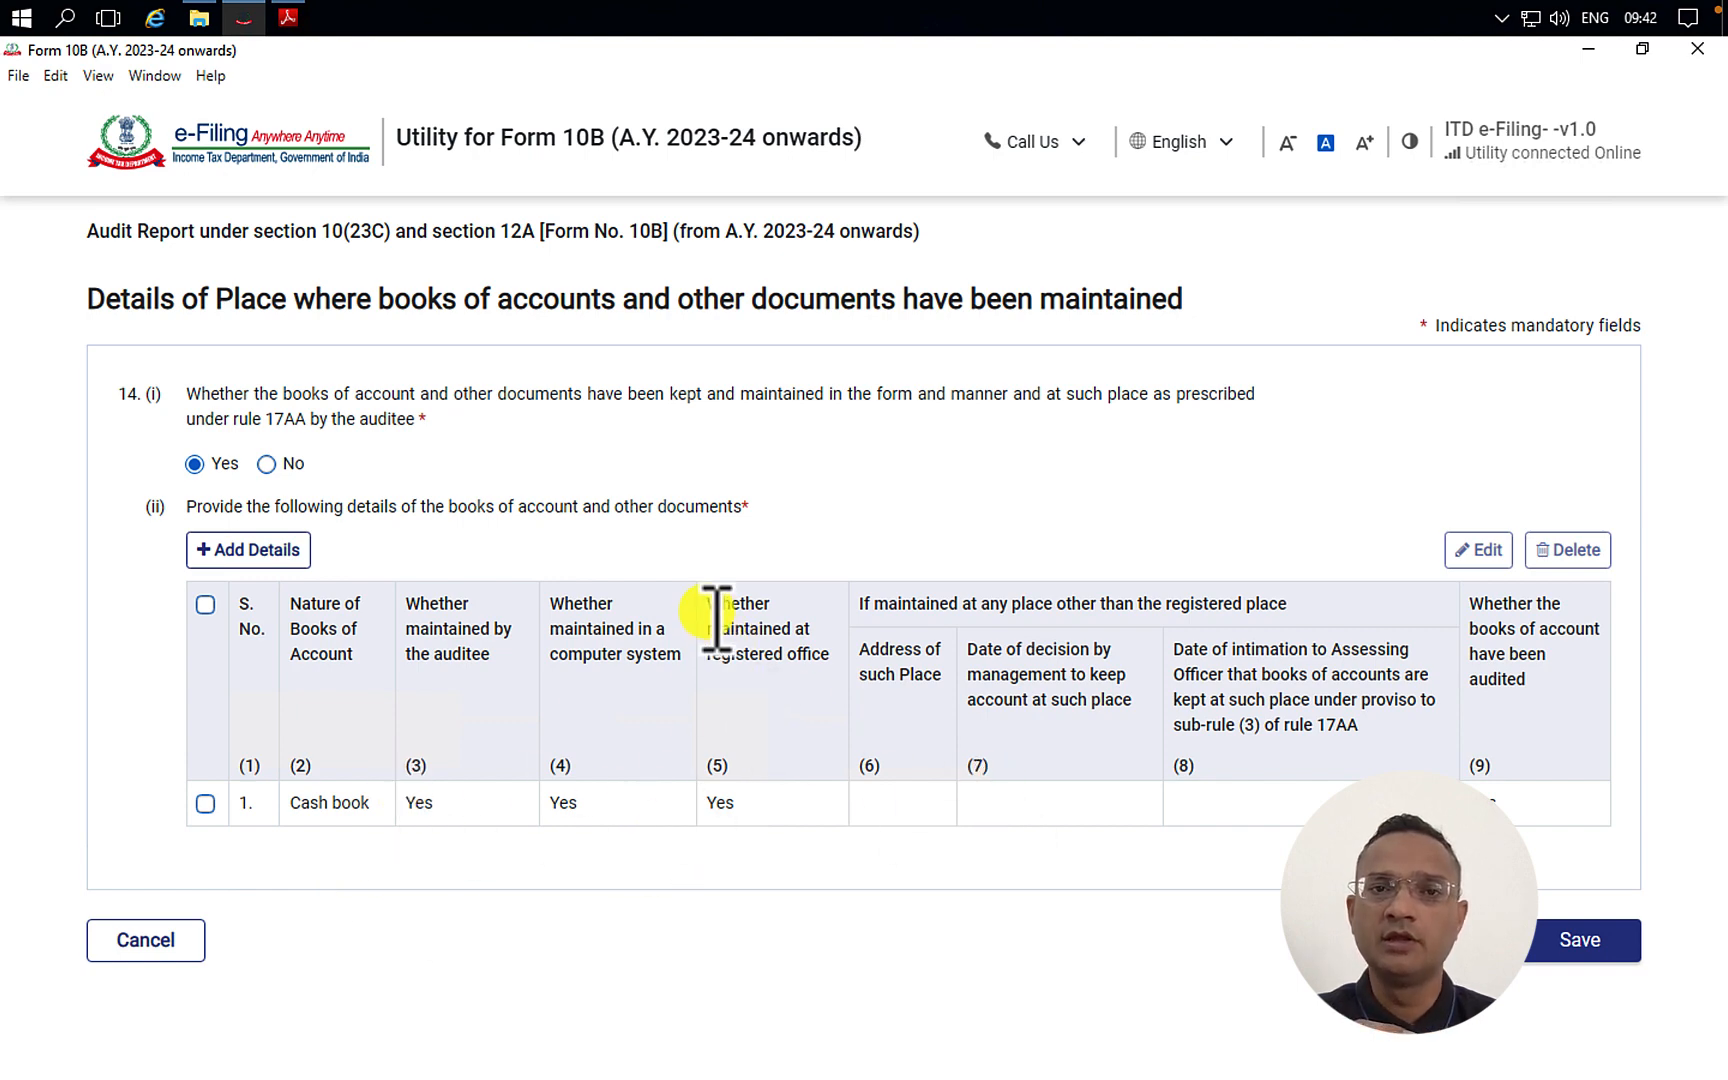
- Start another books-of-account entry with registered office set to No, review the required address, decision date and intimation date fields, and cancel it
{"action": "left_click_drag", "start_coordinate": [709, 601], "coordinate": [843, 655]}
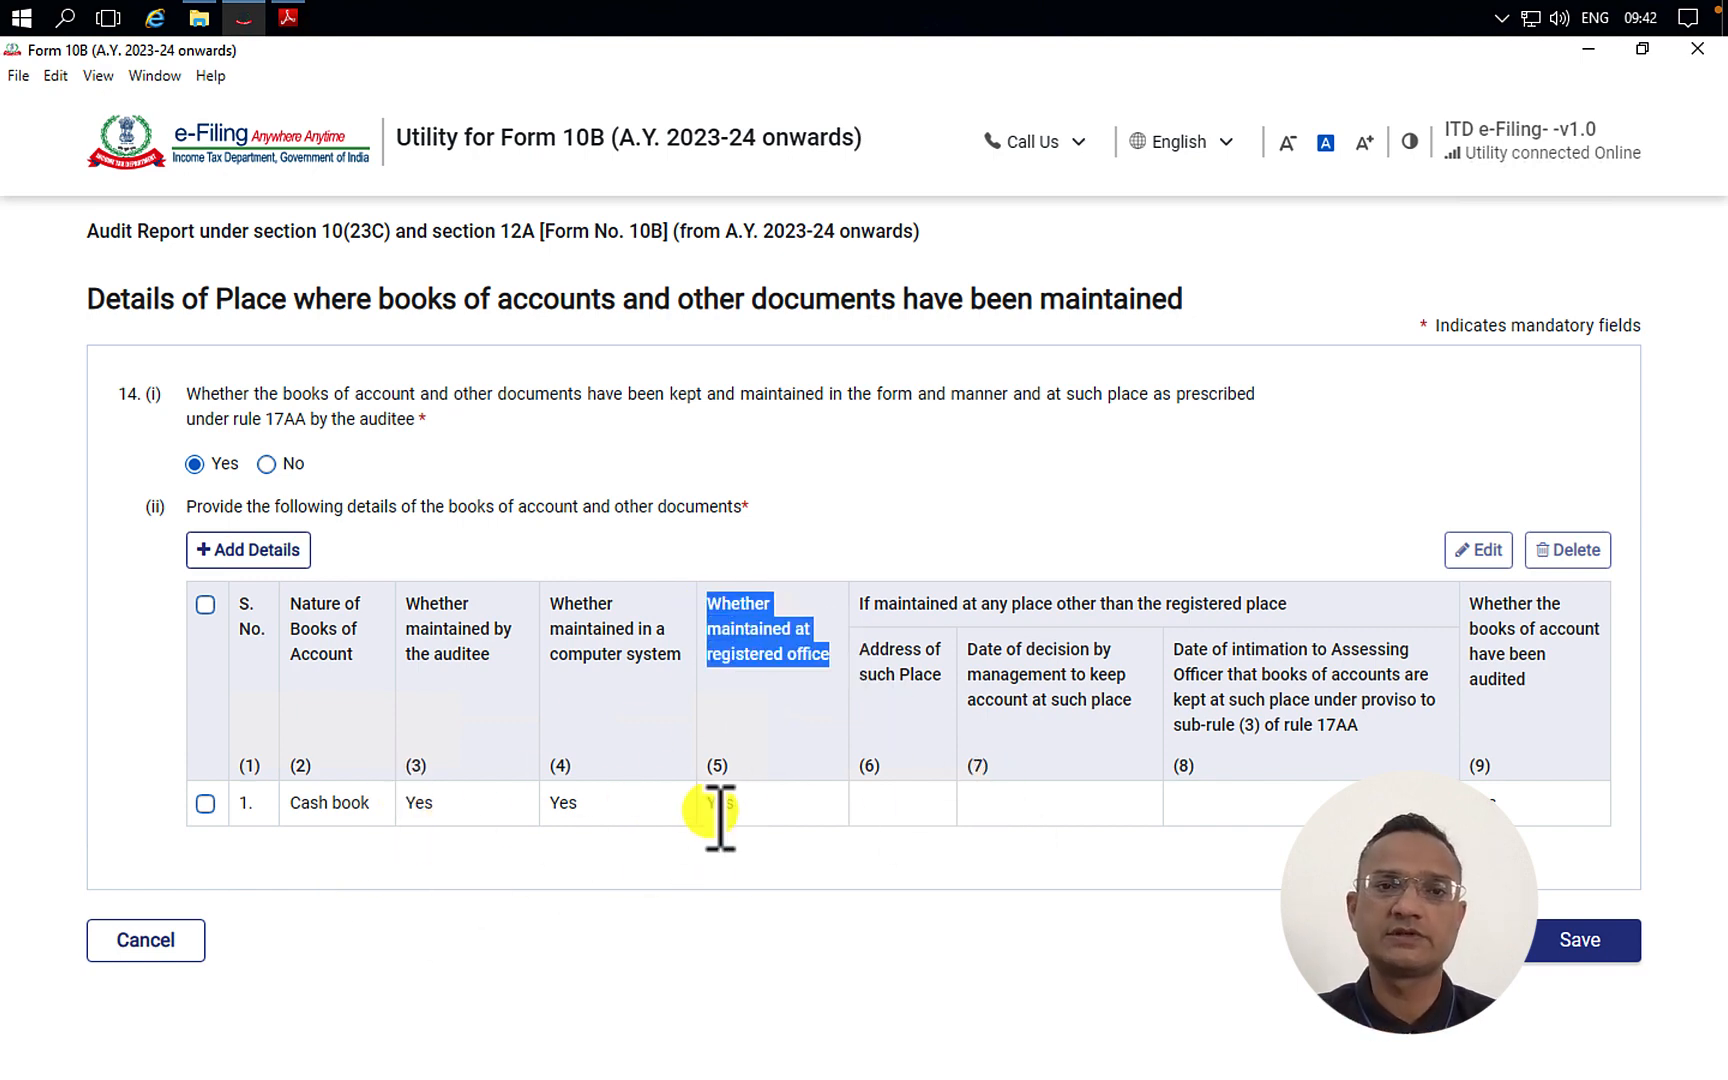
{"action": "left_click", "coordinate": [200, 549]}
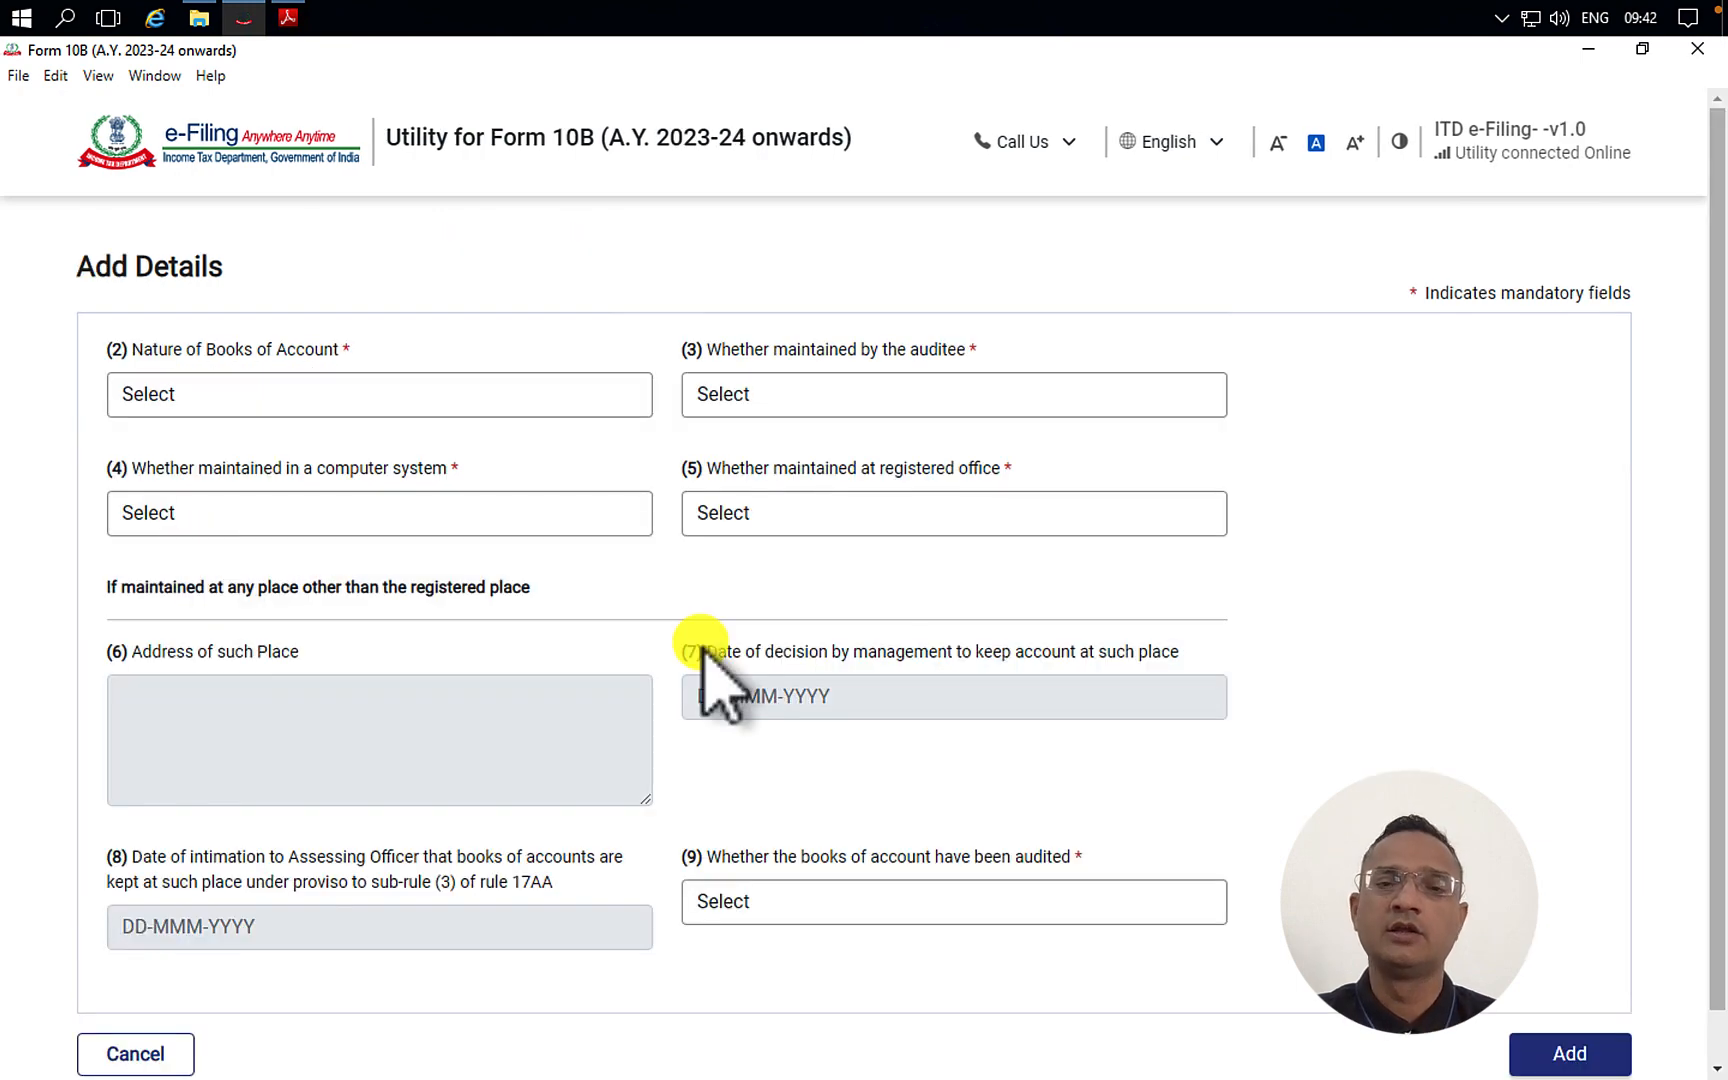
{"action": "left_click", "coordinate": [834, 515]}
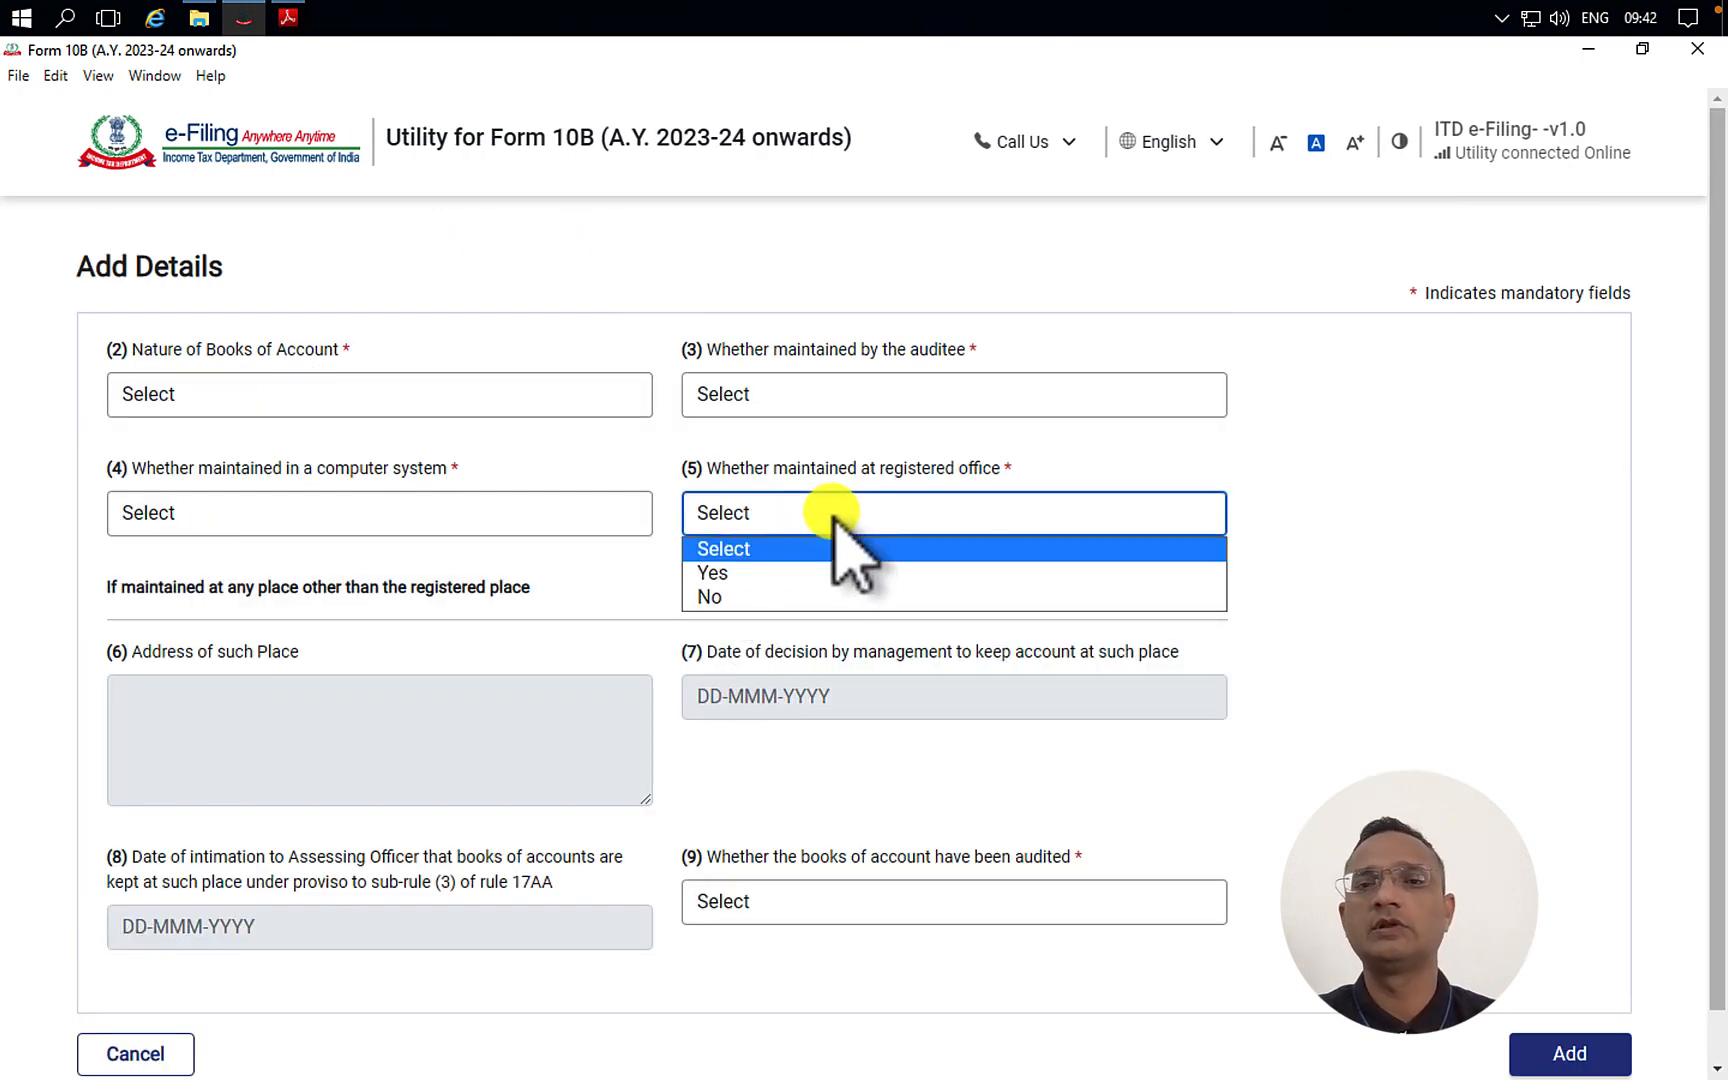
{"action": "left_click", "coordinate": [775, 597]}
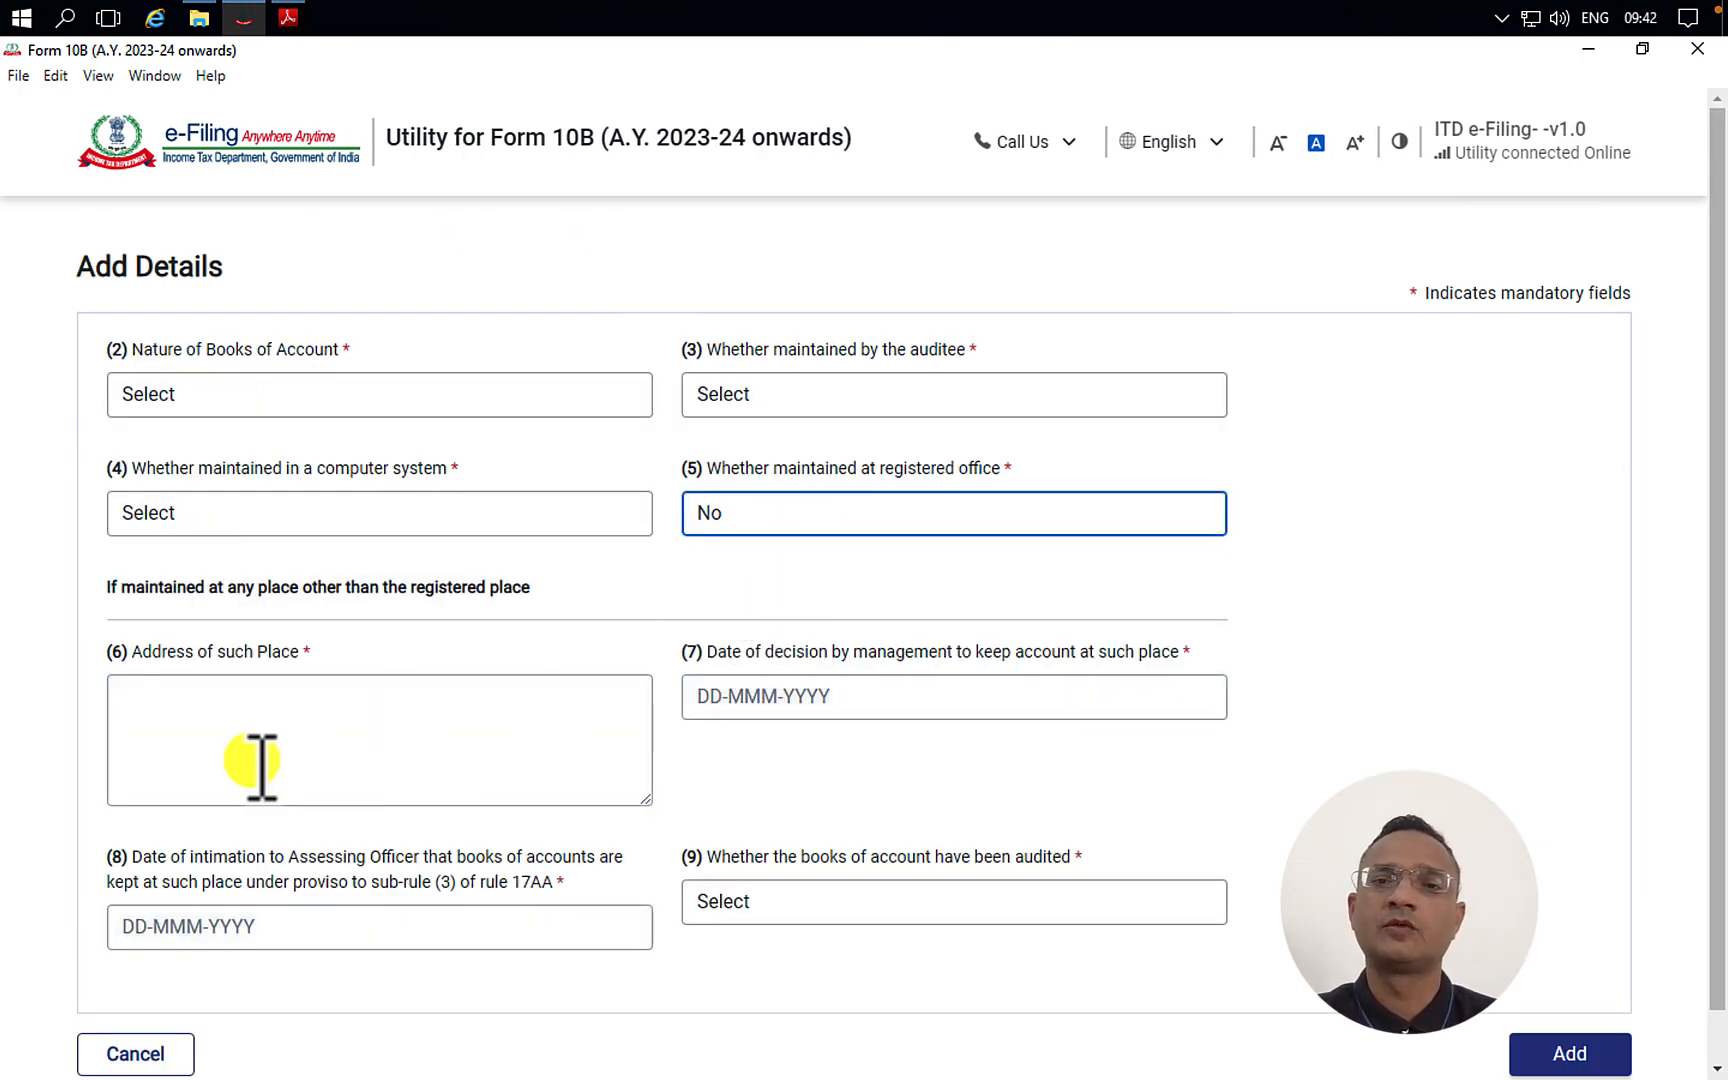
{"action": "left_click", "coordinate": [210, 742]}
{"action": "scroll", "coordinate": [216, 741], "scroll_direction": "down", "scroll_amount": 1}
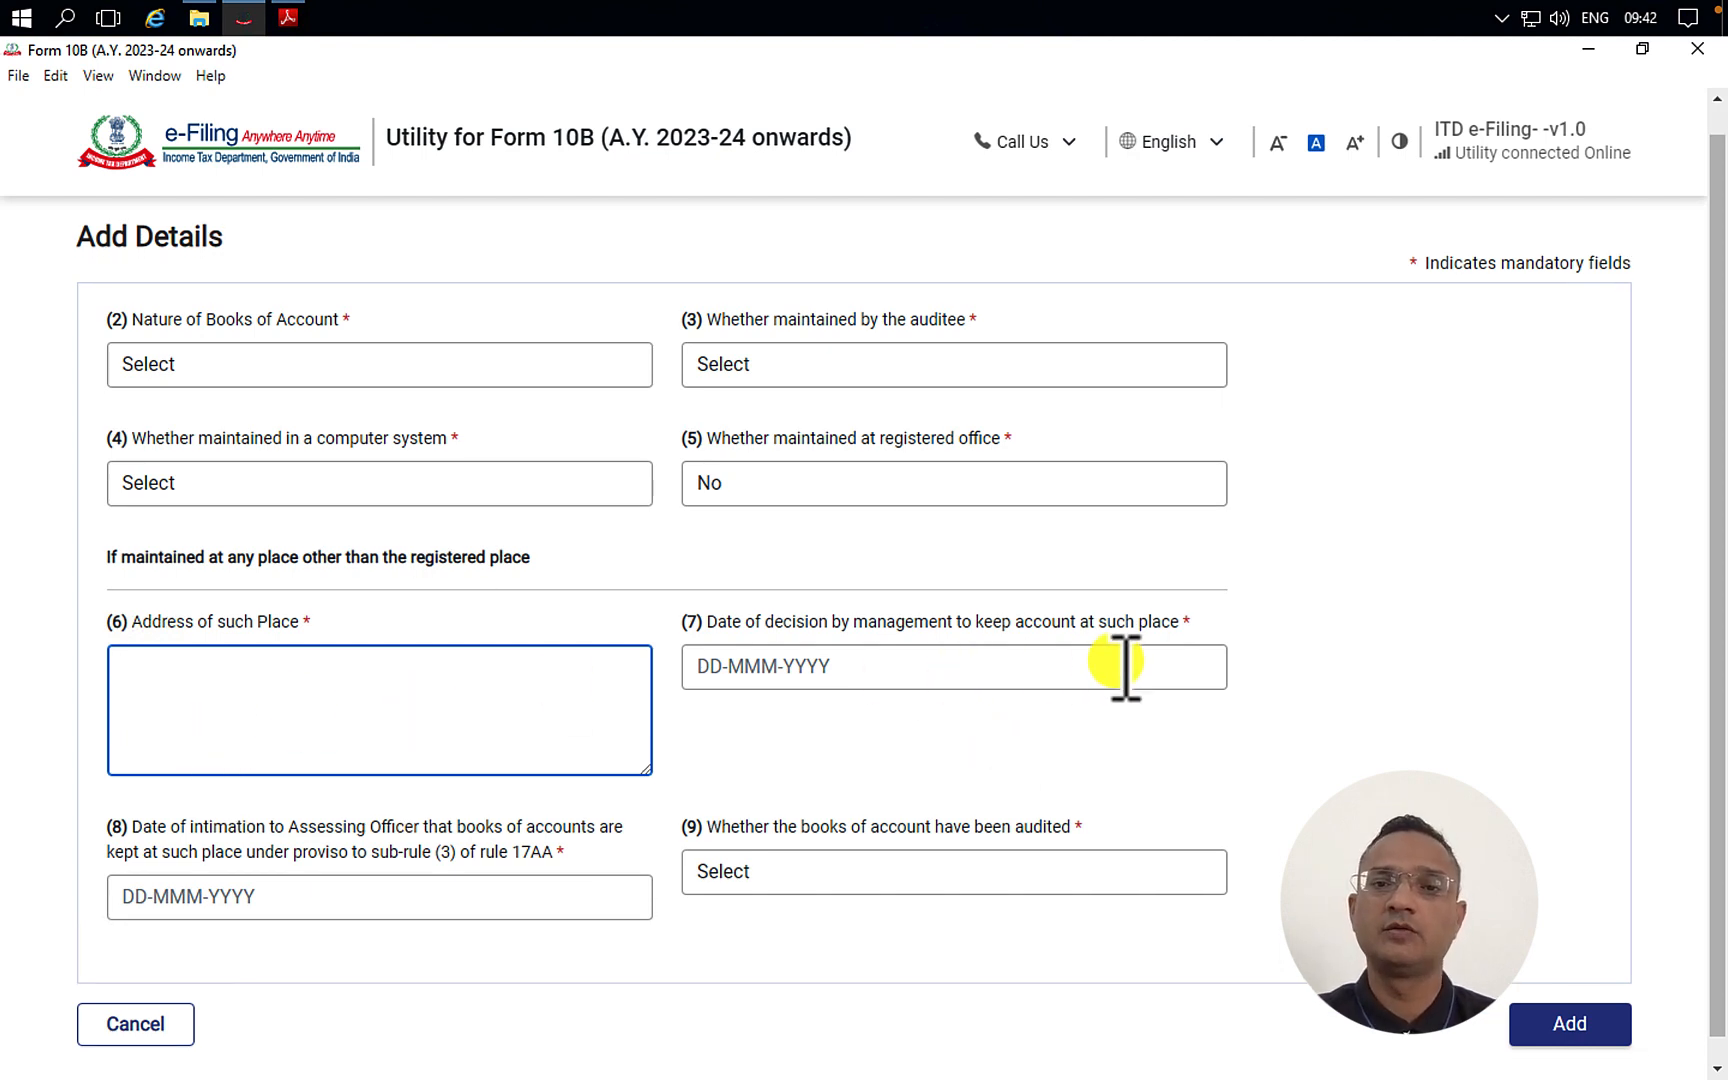
{"action": "scroll", "coordinate": [1118, 665], "scroll_direction": "down", "scroll_amount": 1}
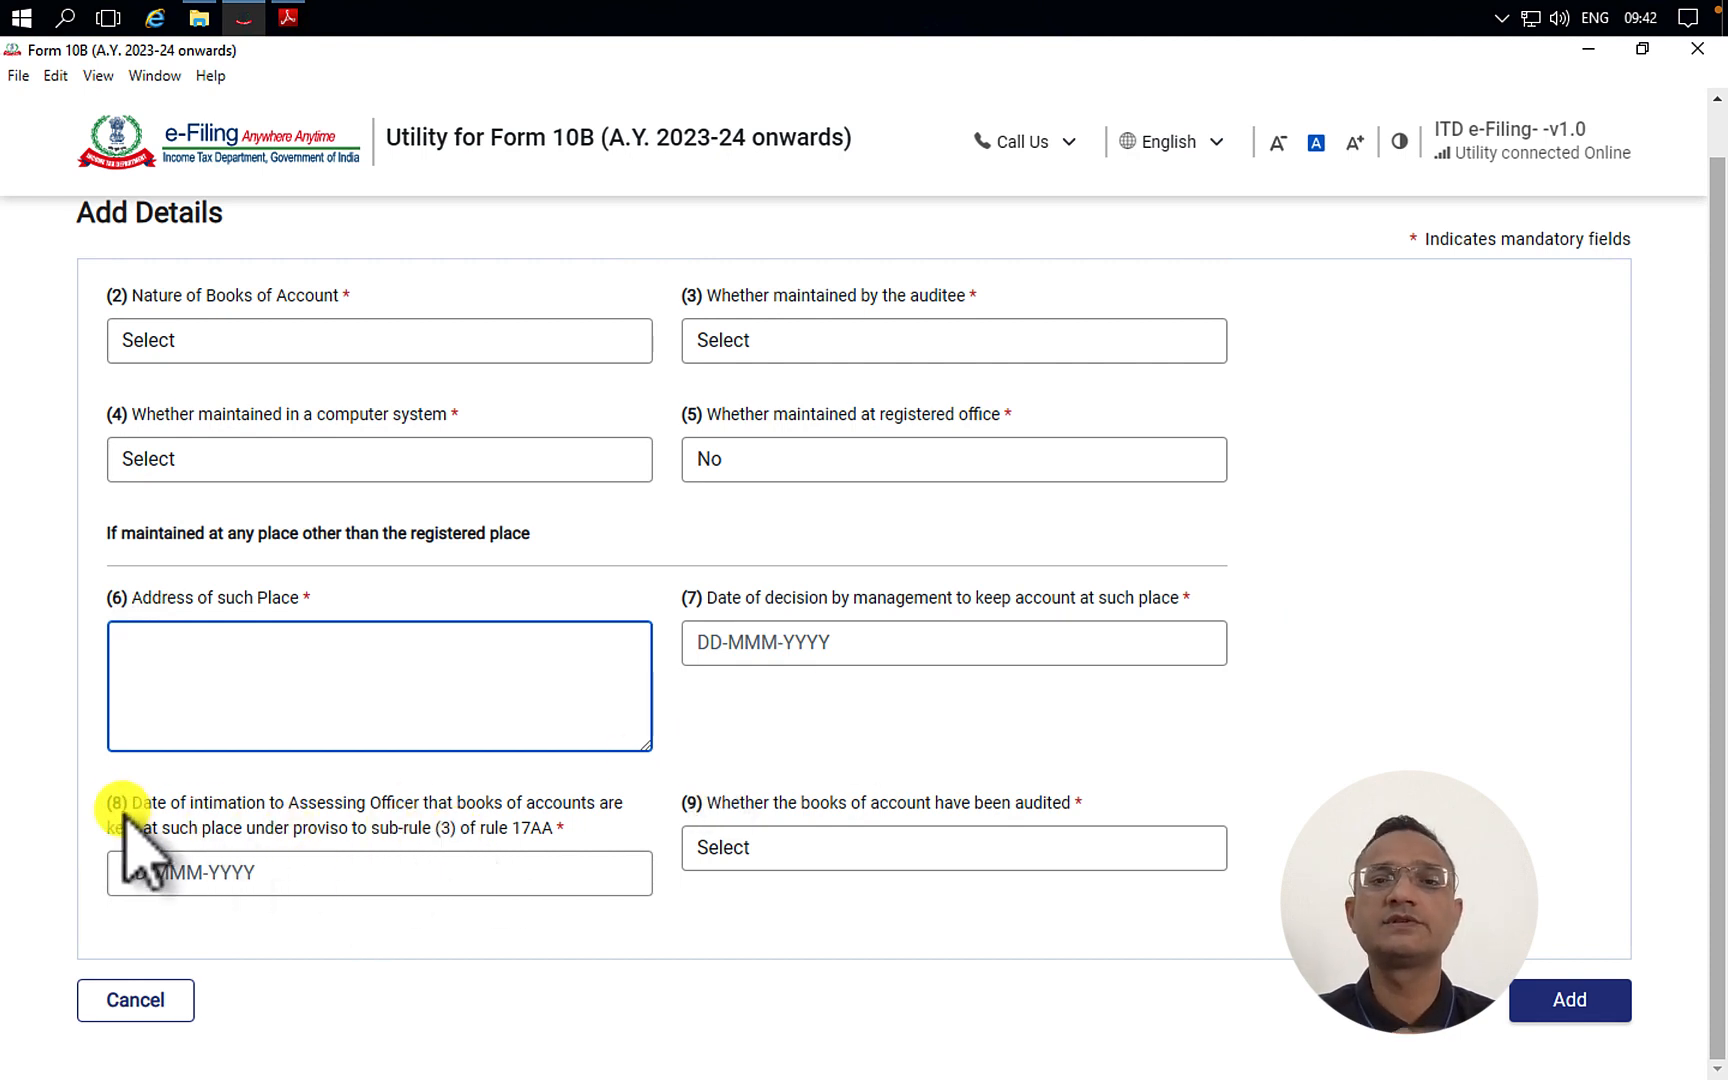
{"action": "left_click_drag", "start_coordinate": [92, 799], "coordinate": [347, 810]}
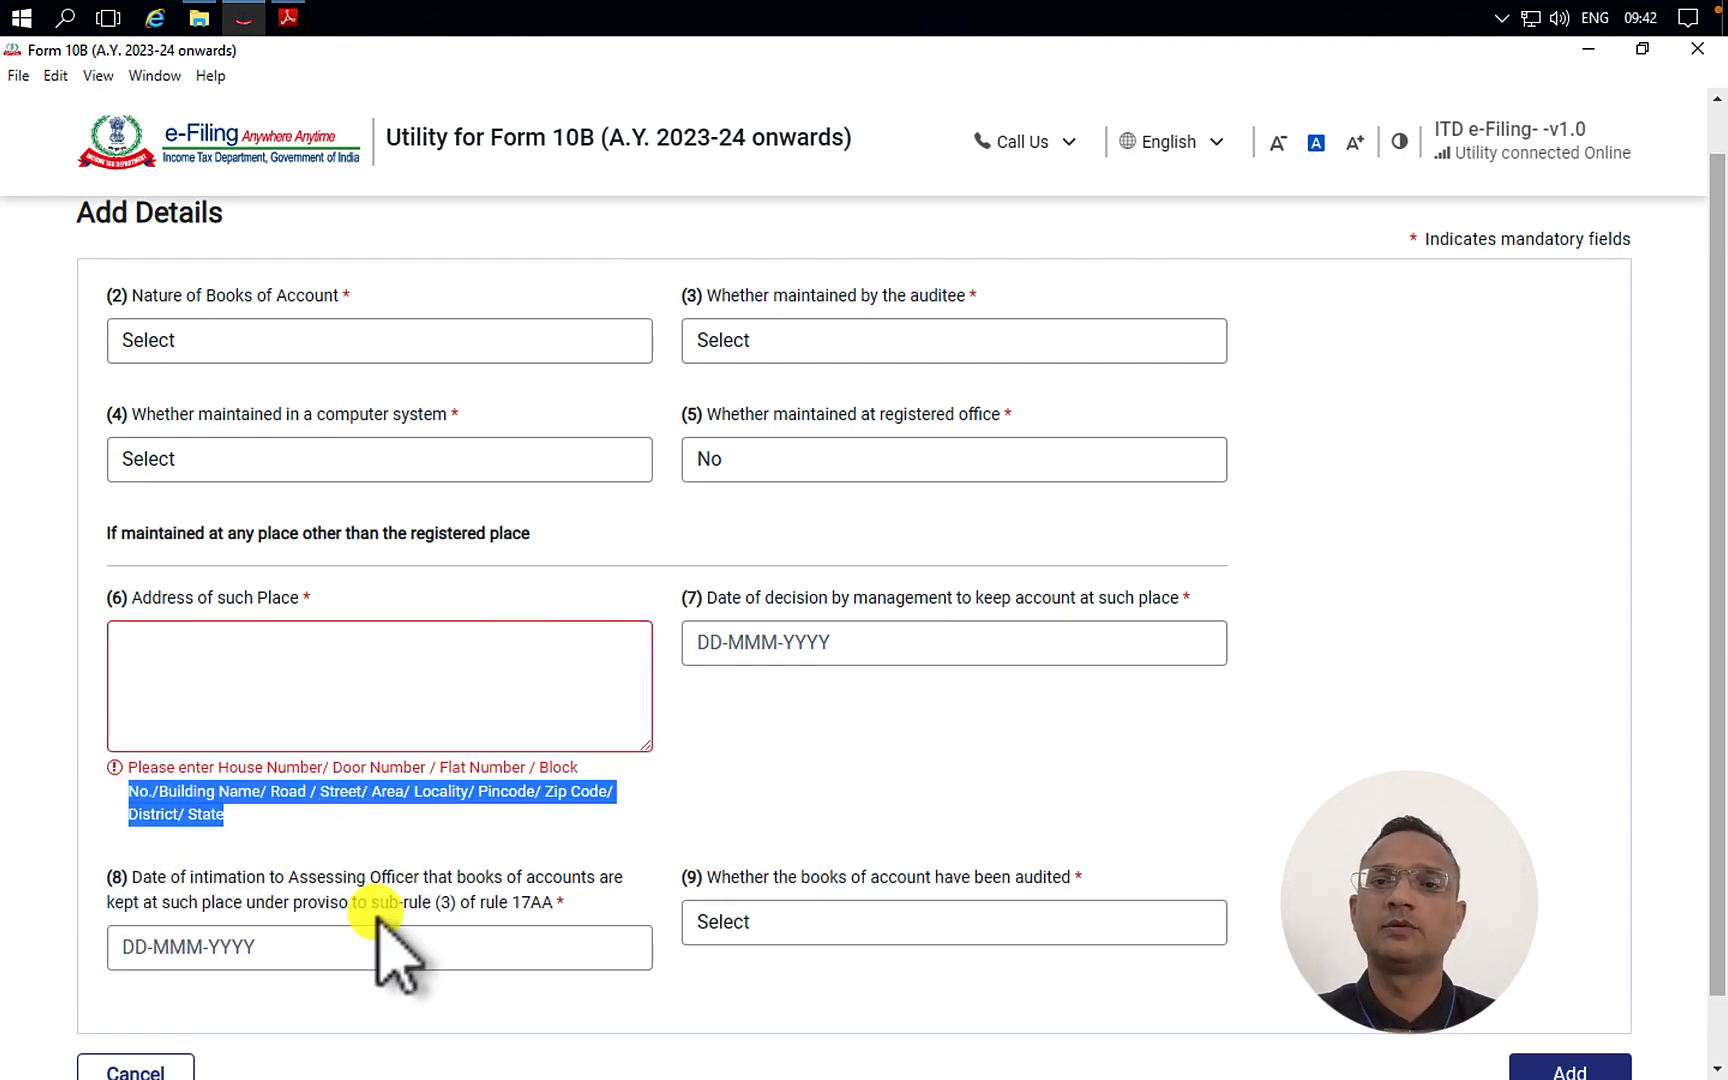
{"action": "left_click_drag", "start_coordinate": [566, 905], "coordinate": [112, 882]}
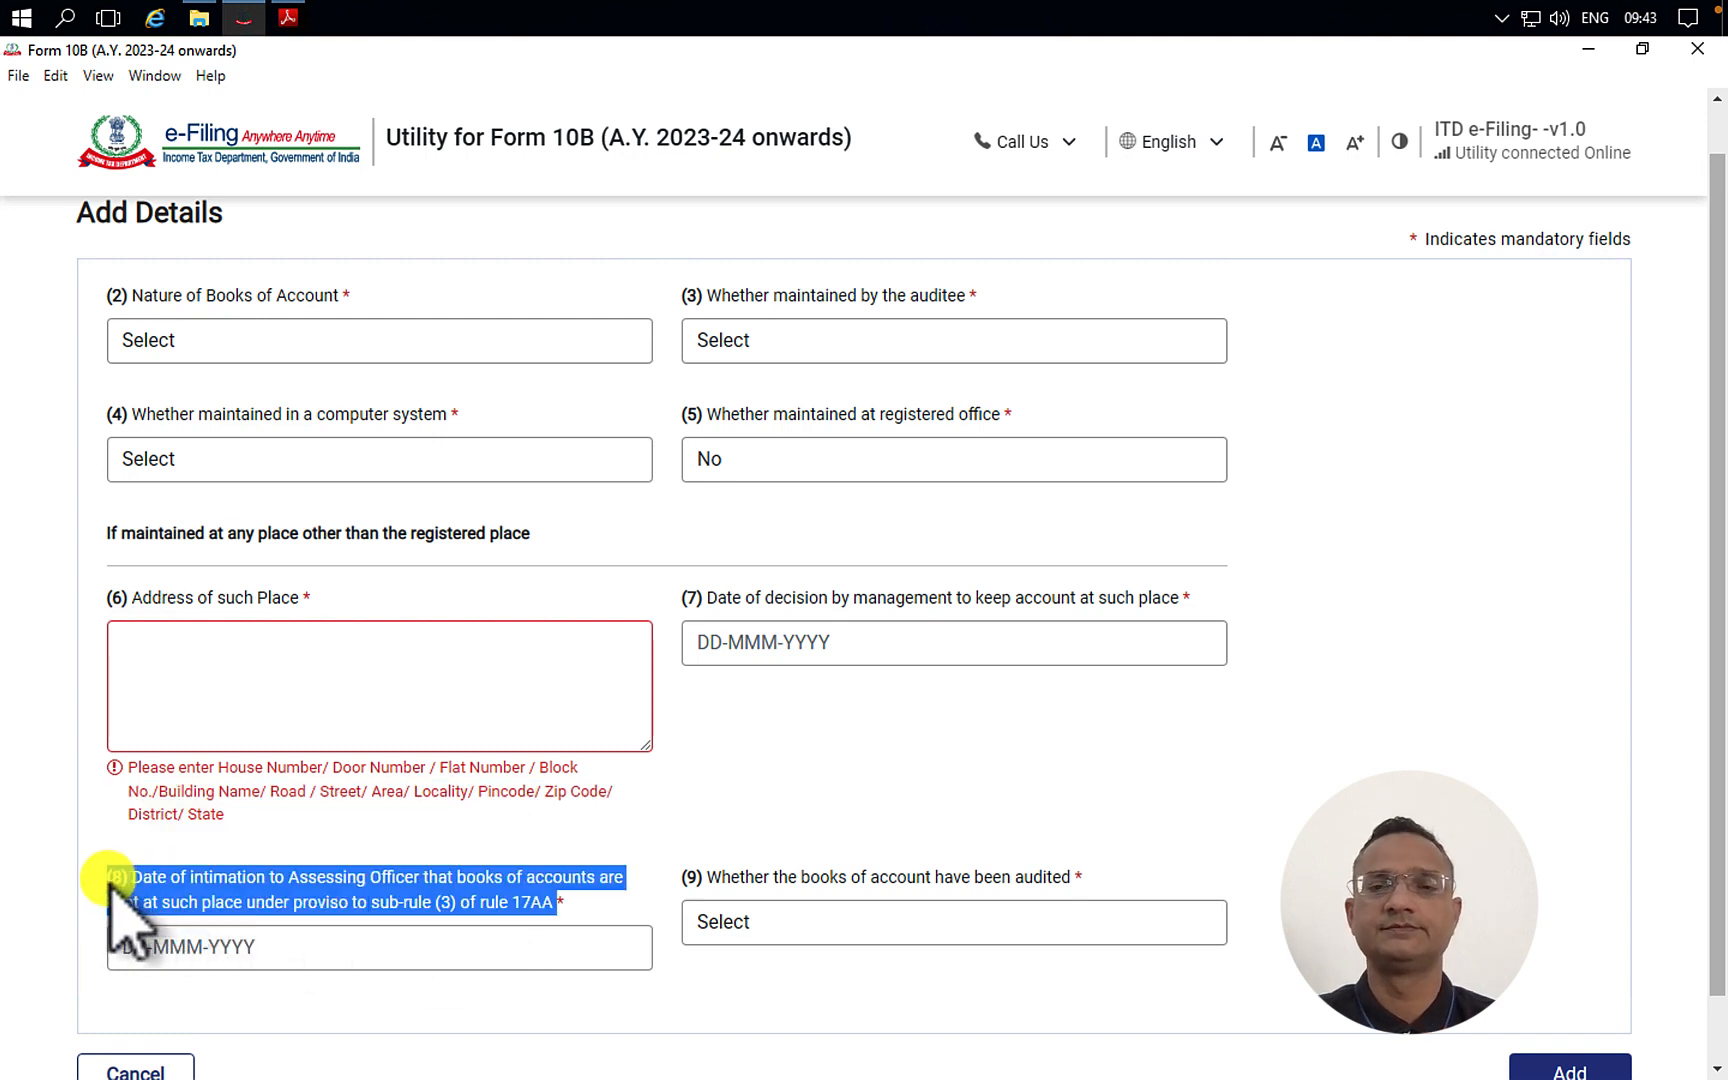
{"action": "scroll", "coordinate": [490, 875], "scroll_direction": "down", "scroll_amount": 1}
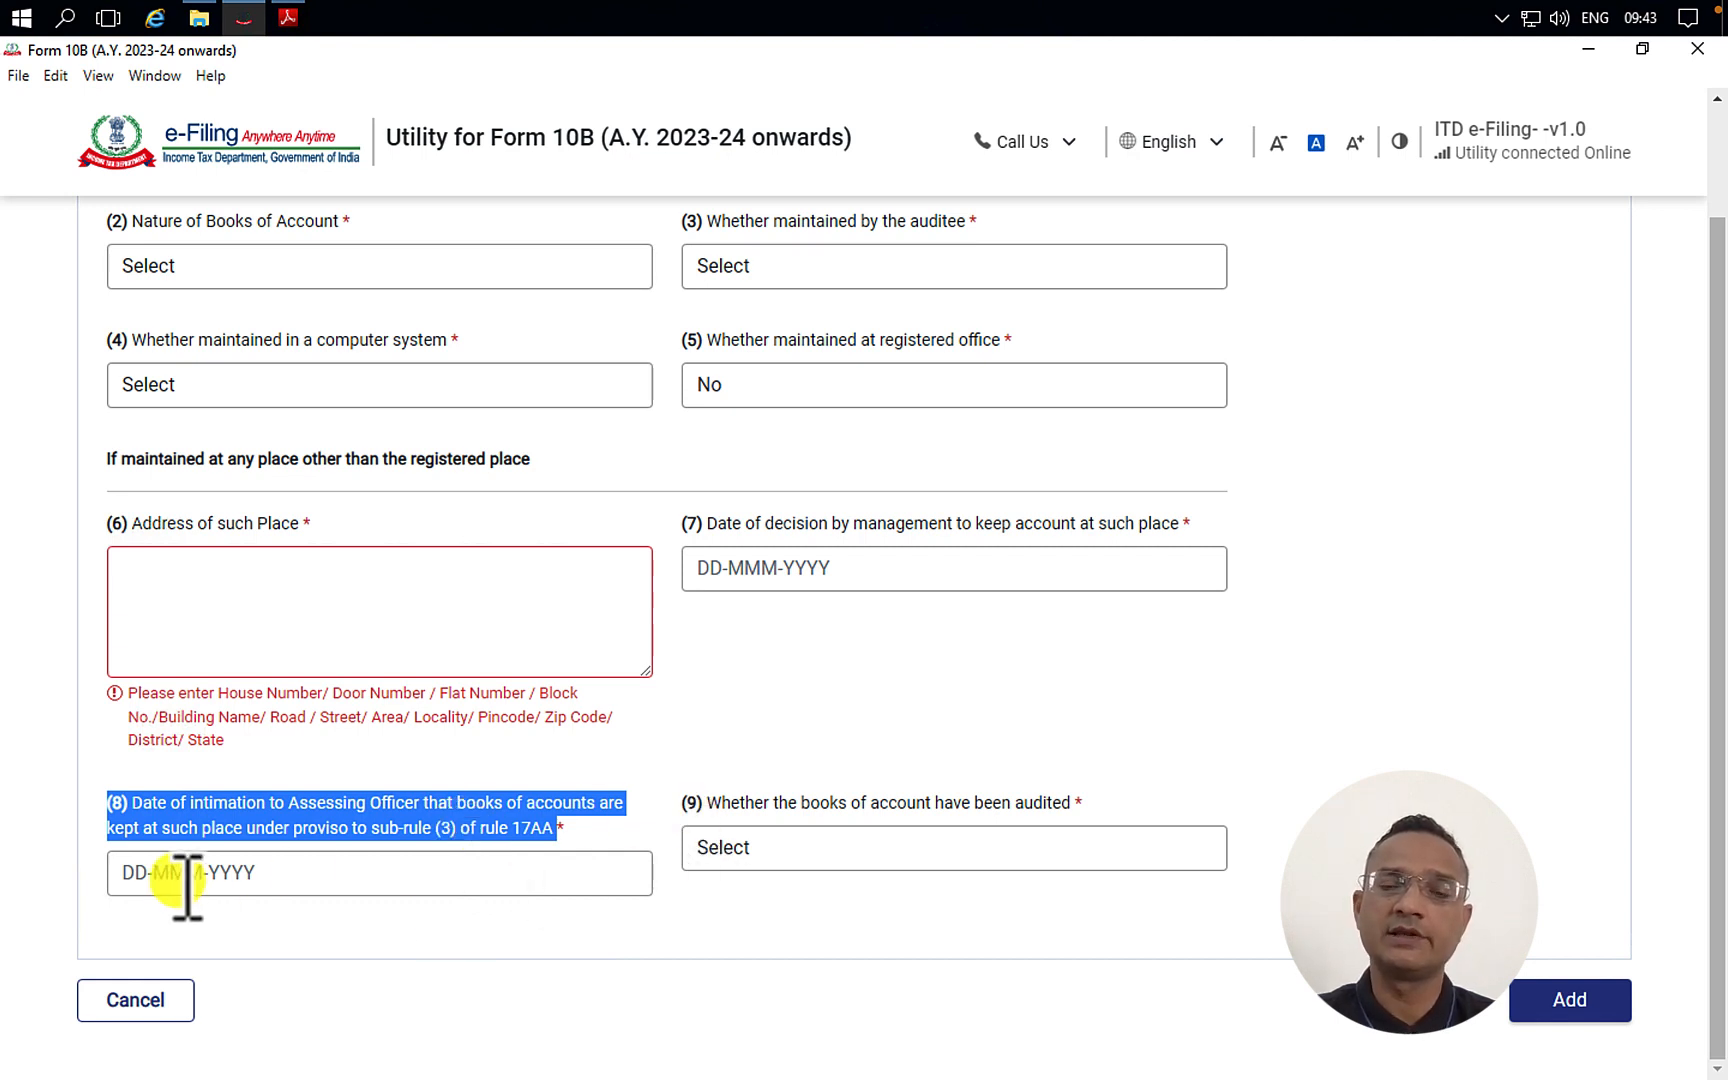
{"action": "left_click", "coordinate": [766, 857]}
{"action": "left_click", "coordinate": [870, 795]}
{"action": "left_click", "coordinate": [55, 903]}
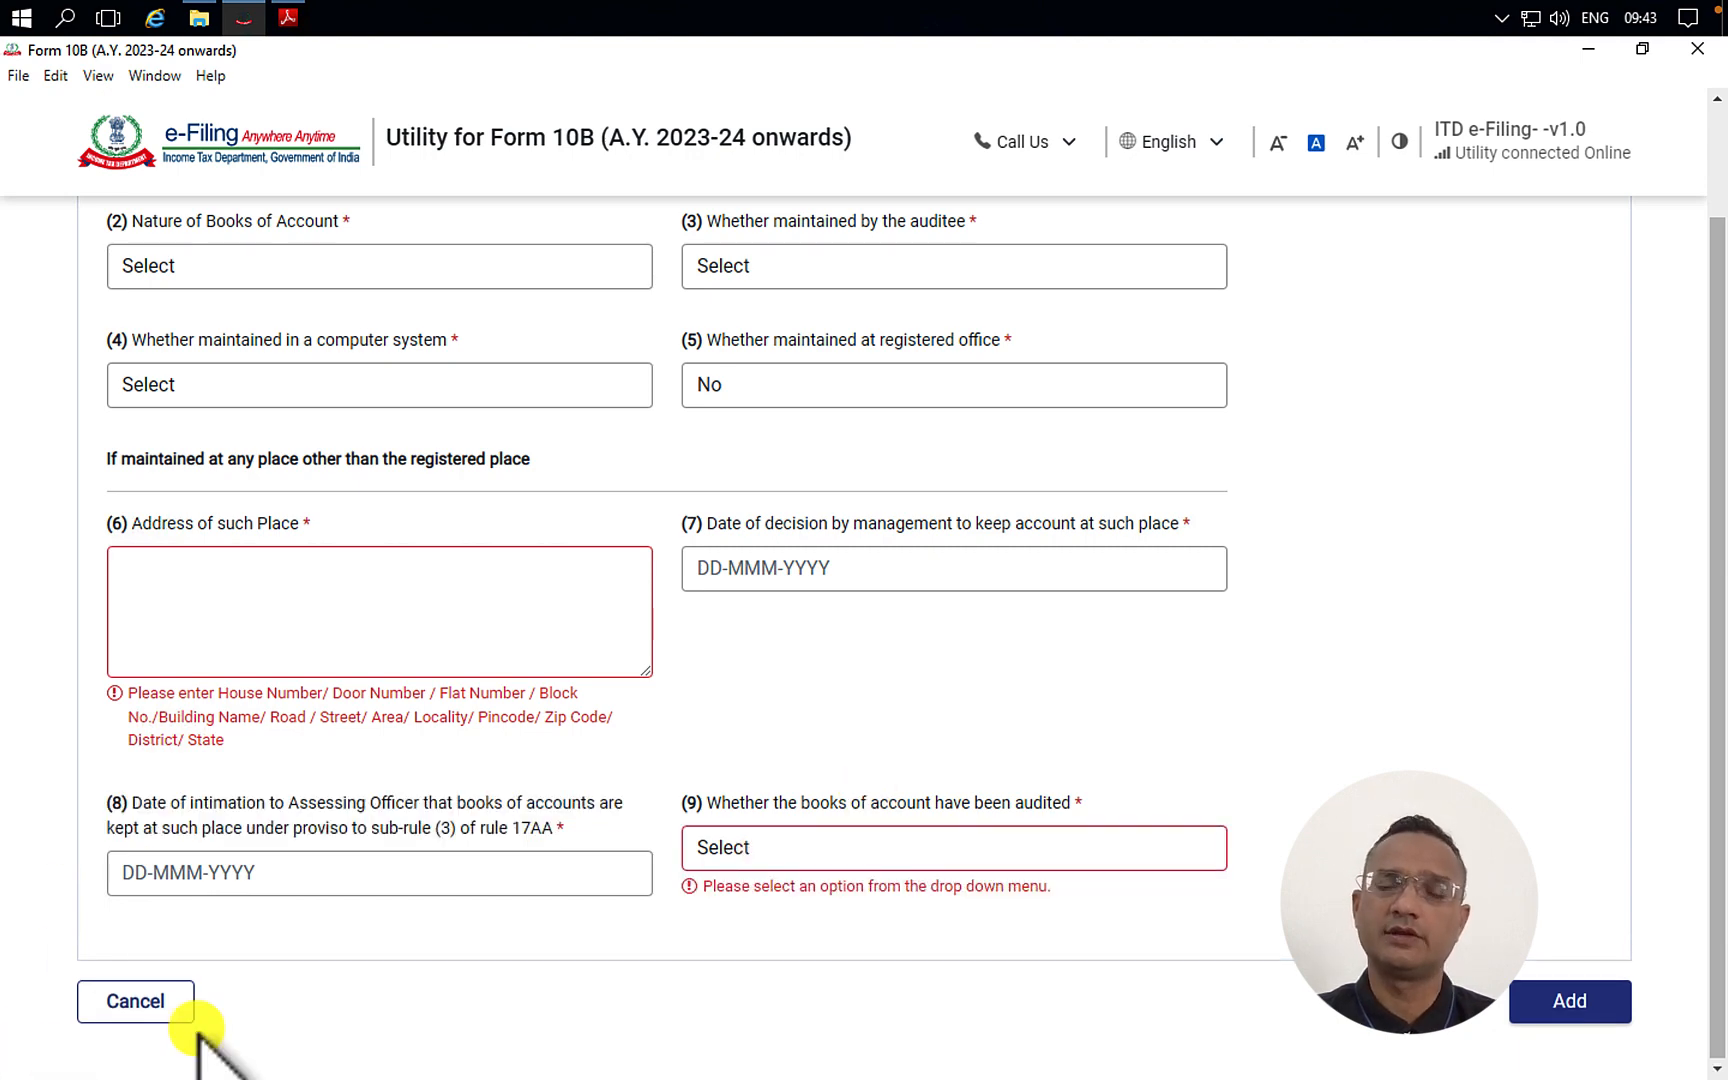
{"action": "left_click", "coordinate": [112, 1000]}
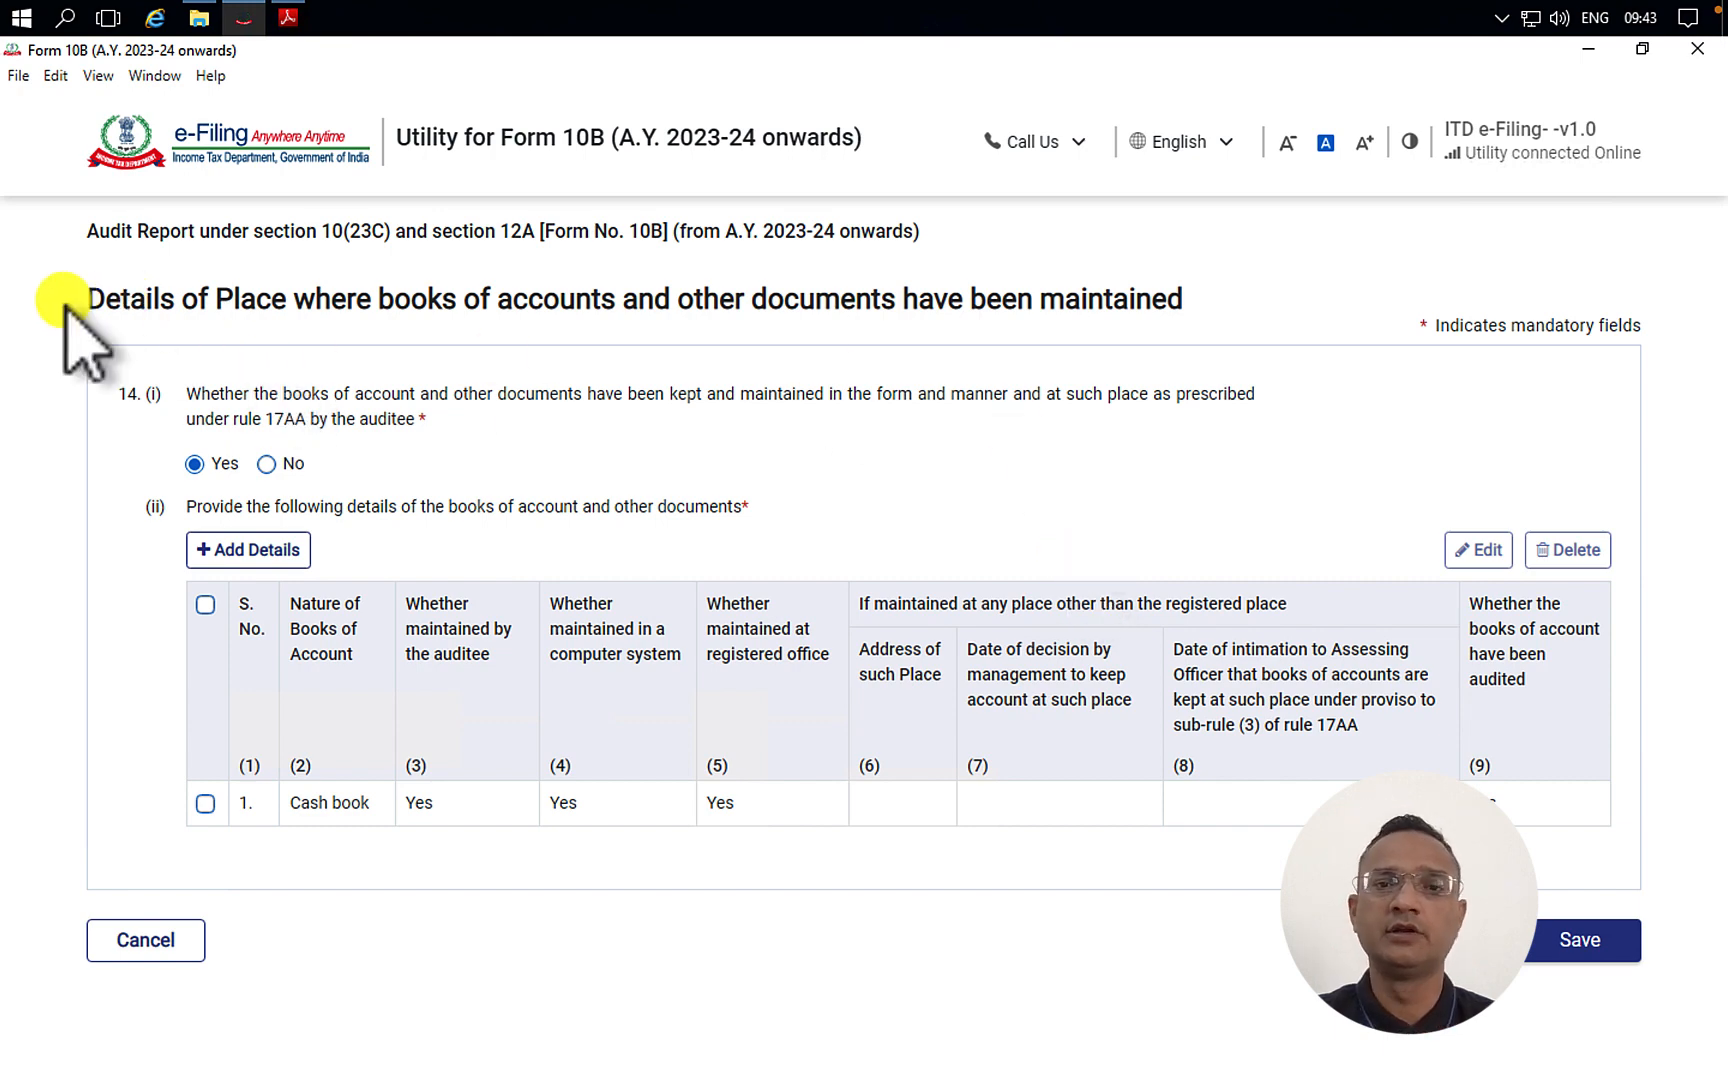
{"action": "left_click_drag", "start_coordinate": [88, 300], "coordinate": [1226, 340]}
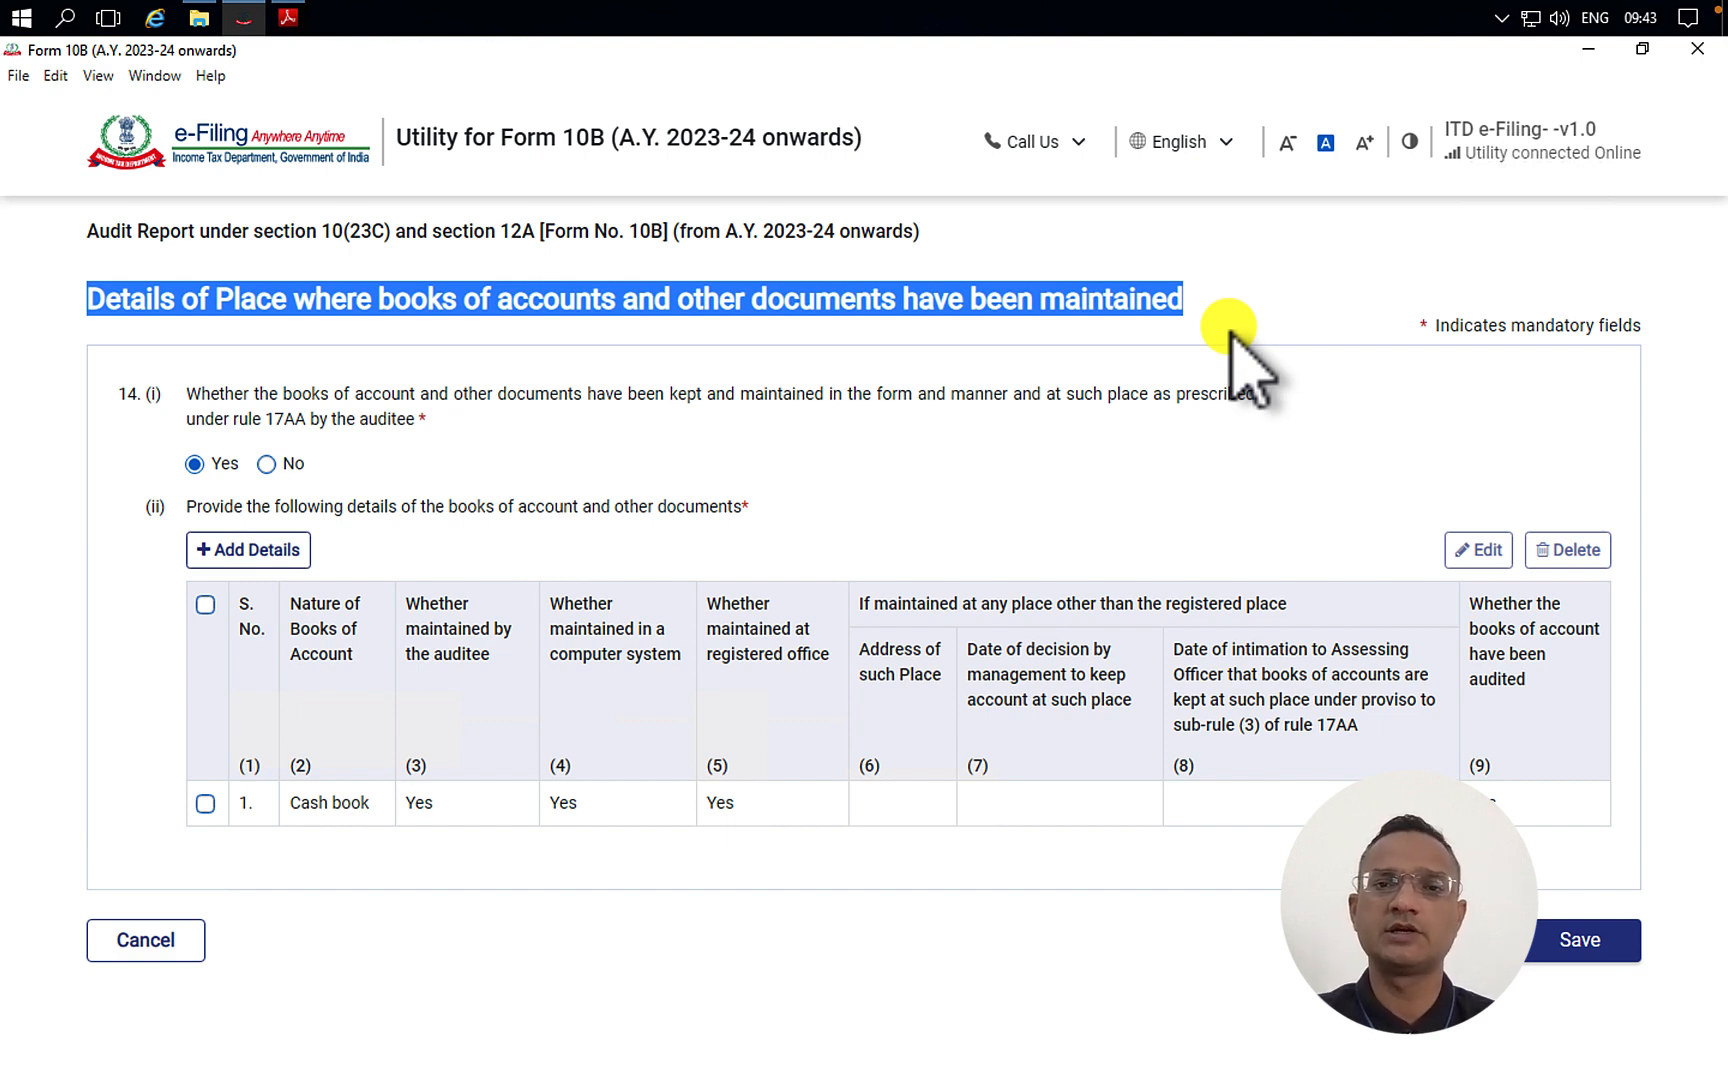
- Save the section 14 books-of-account details, open the Advancement of General Public Utility section and look through items 15 and 16
{"action": "left_click", "coordinate": [1590, 940]}
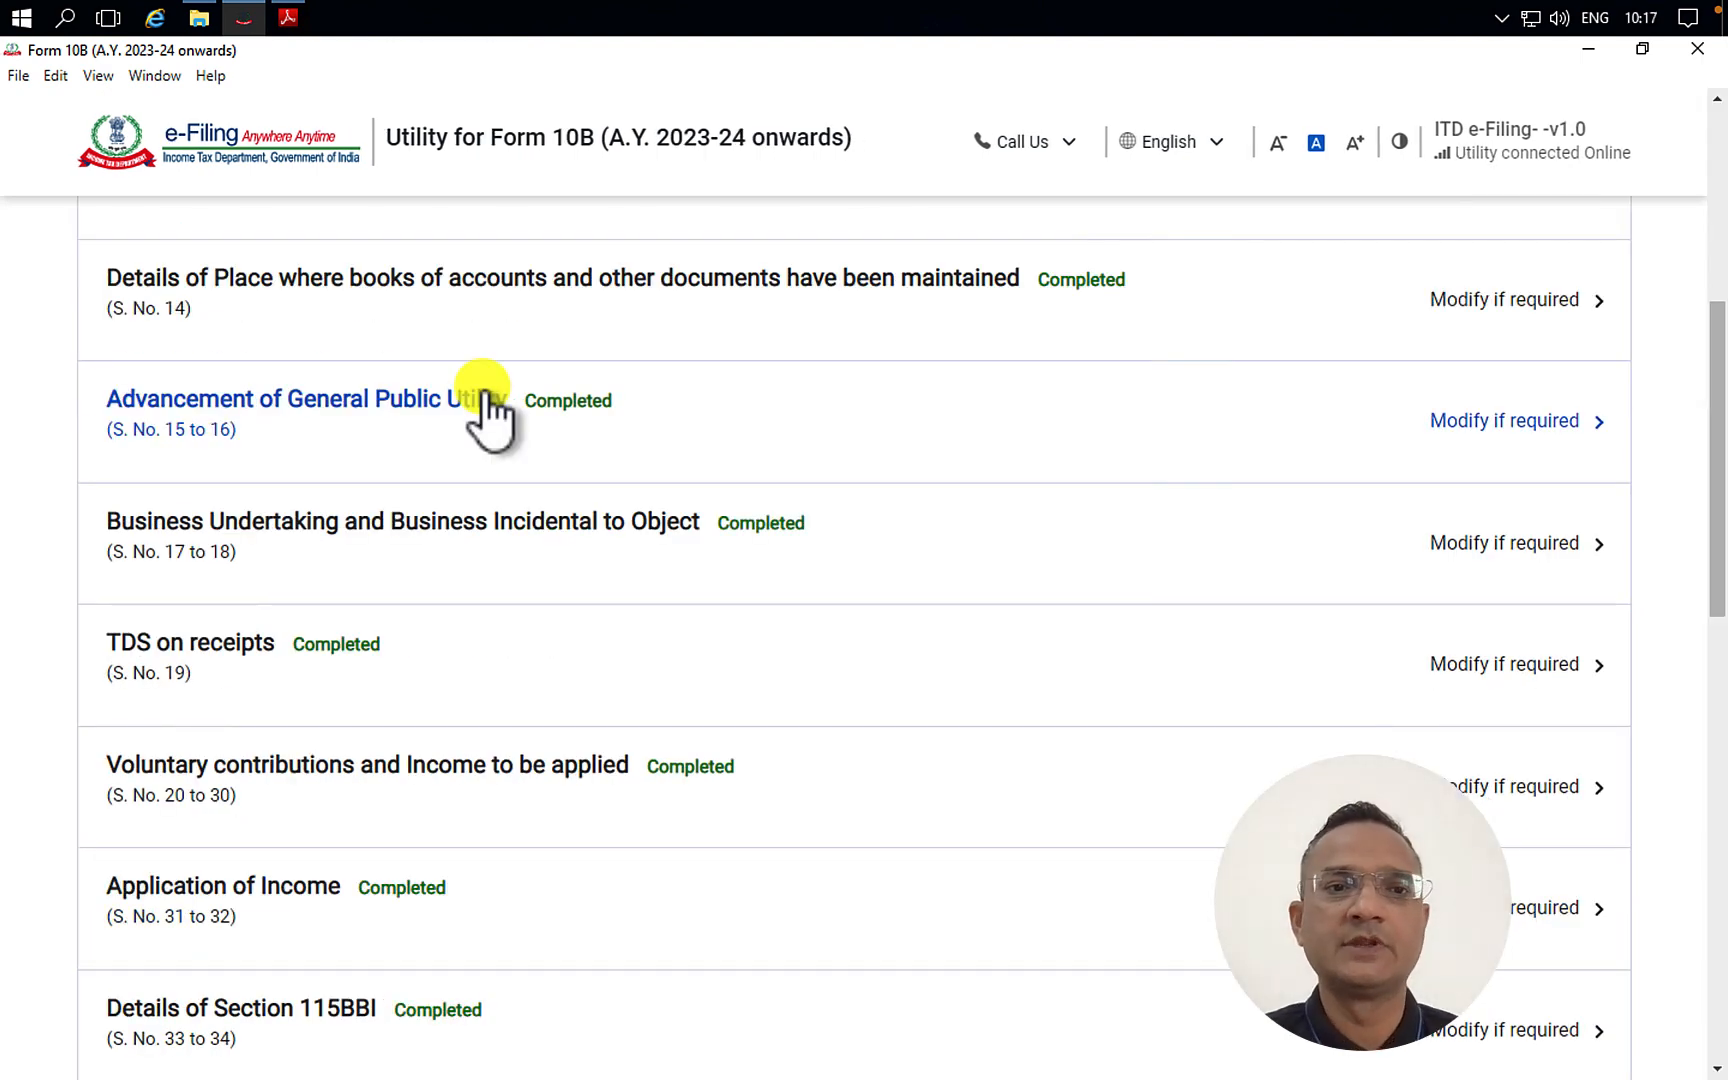
{"action": "left_click", "coordinate": [487, 400]}
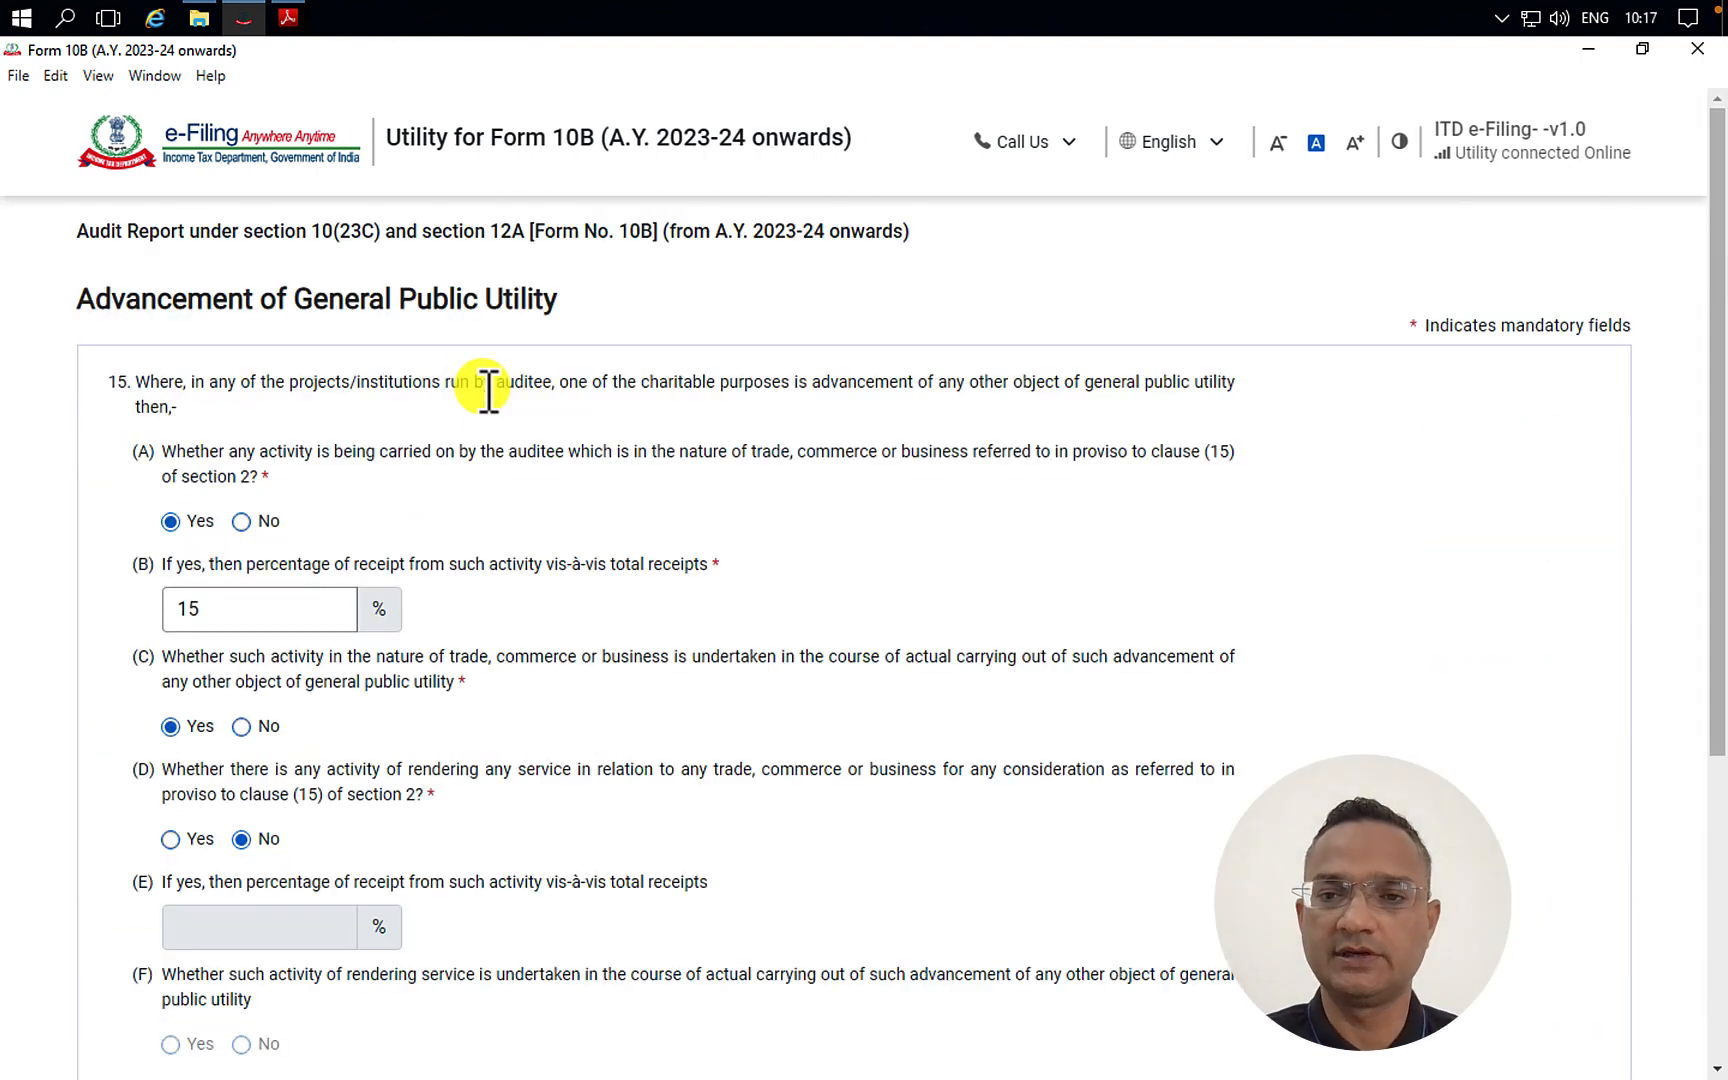
{"action": "scroll", "coordinate": [342, 493], "scroll_direction": "down", "scroll_amount": 1}
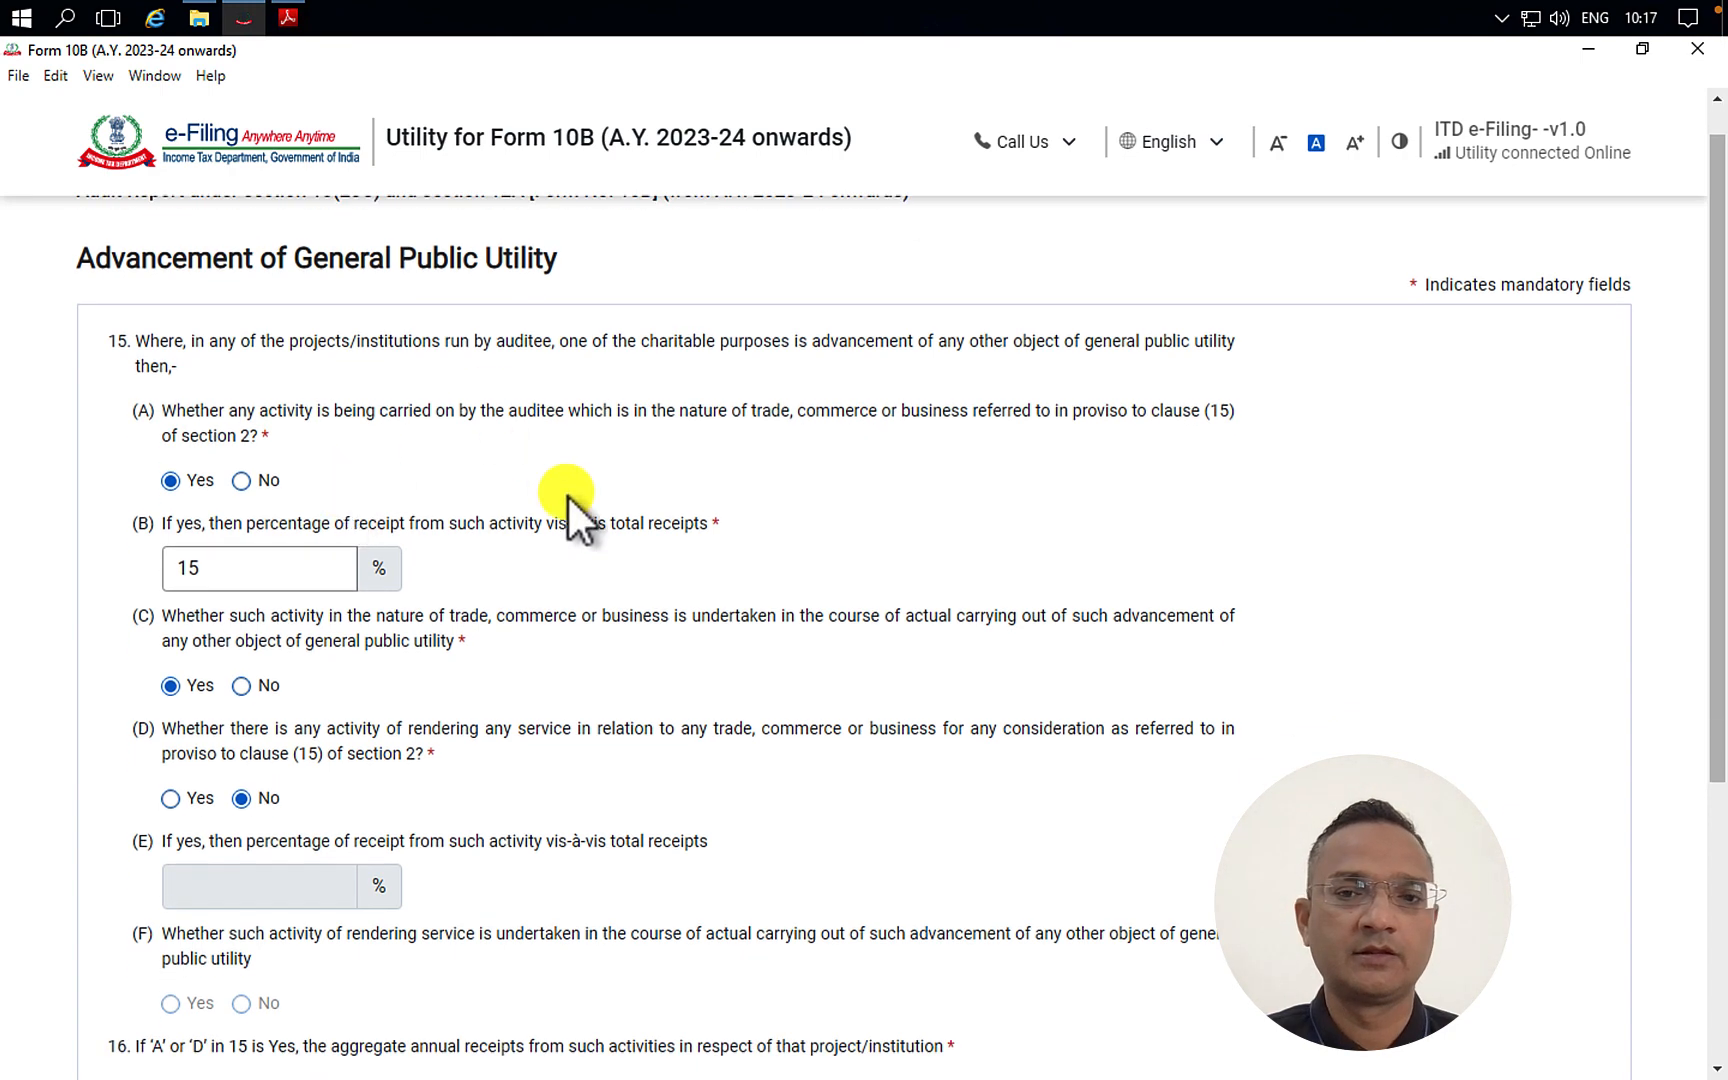
{"action": "scroll", "coordinate": [567, 494], "scroll_direction": "down", "scroll_amount": 4}
{"action": "scroll", "coordinate": [567, 494], "scroll_direction": "down", "scroll_amount": 5}
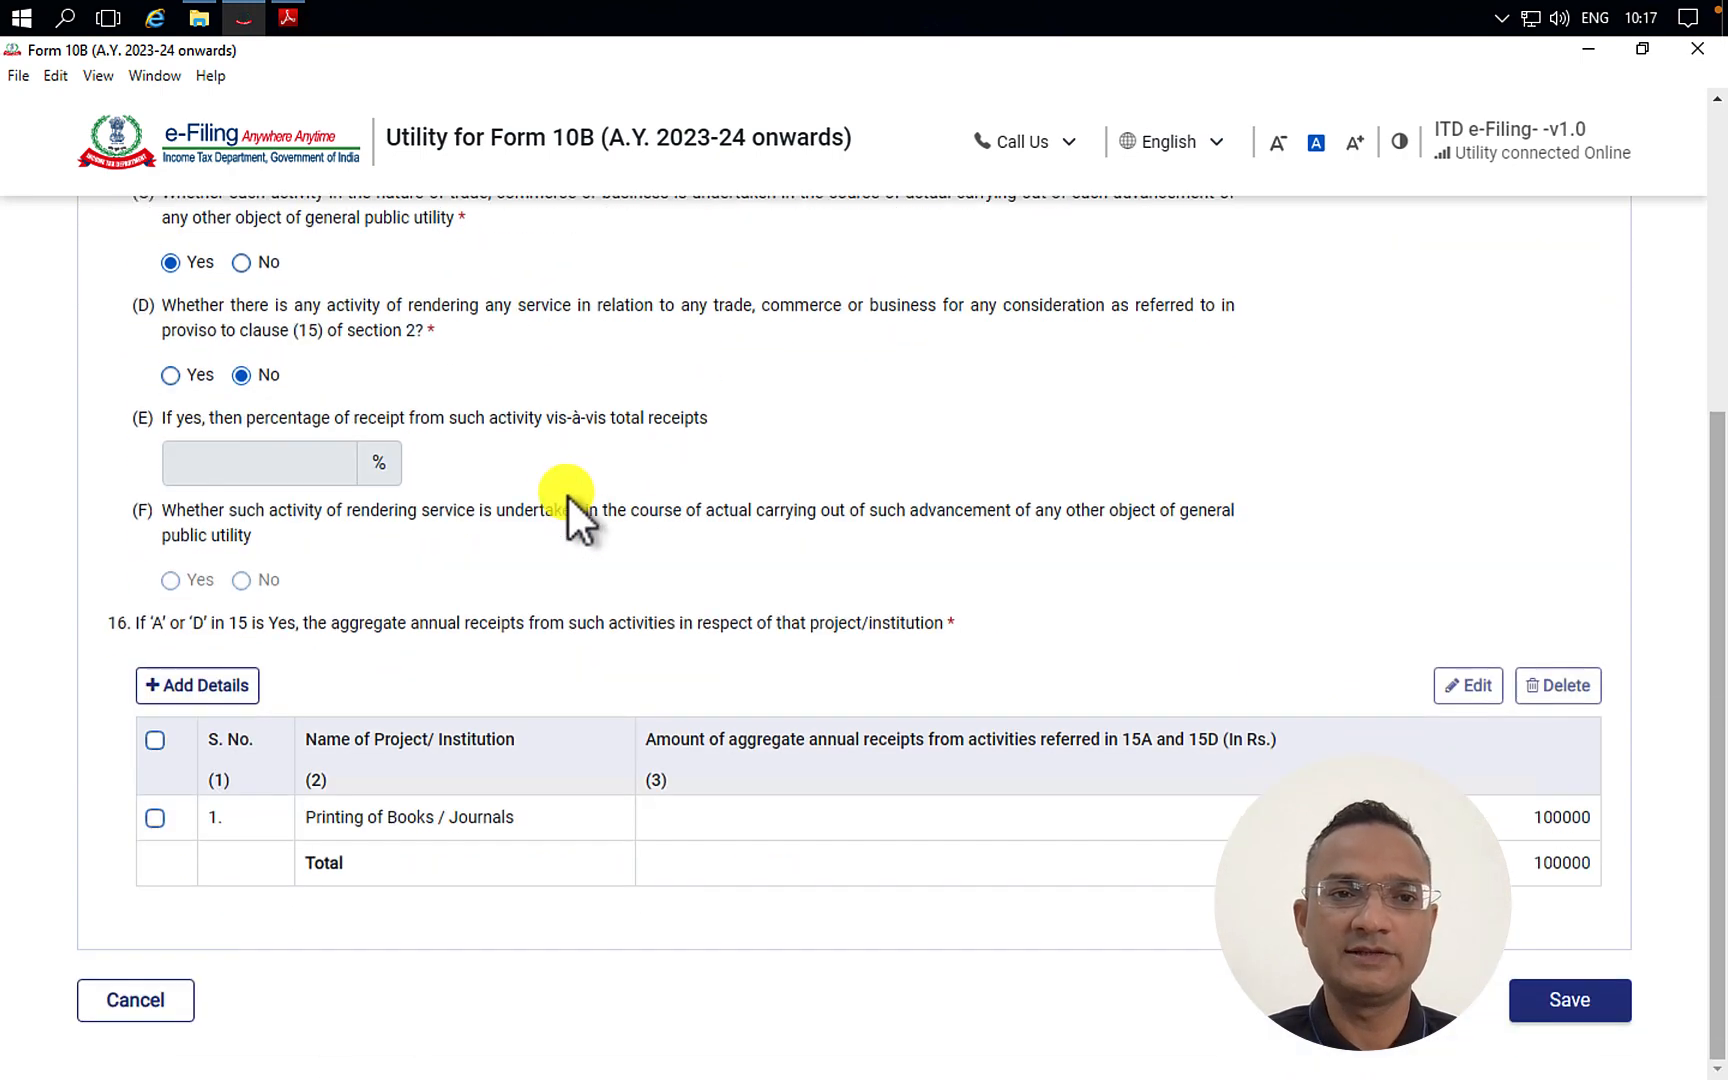
{"action": "scroll", "coordinate": [764, 555], "scroll_direction": "up", "scroll_amount": 8}
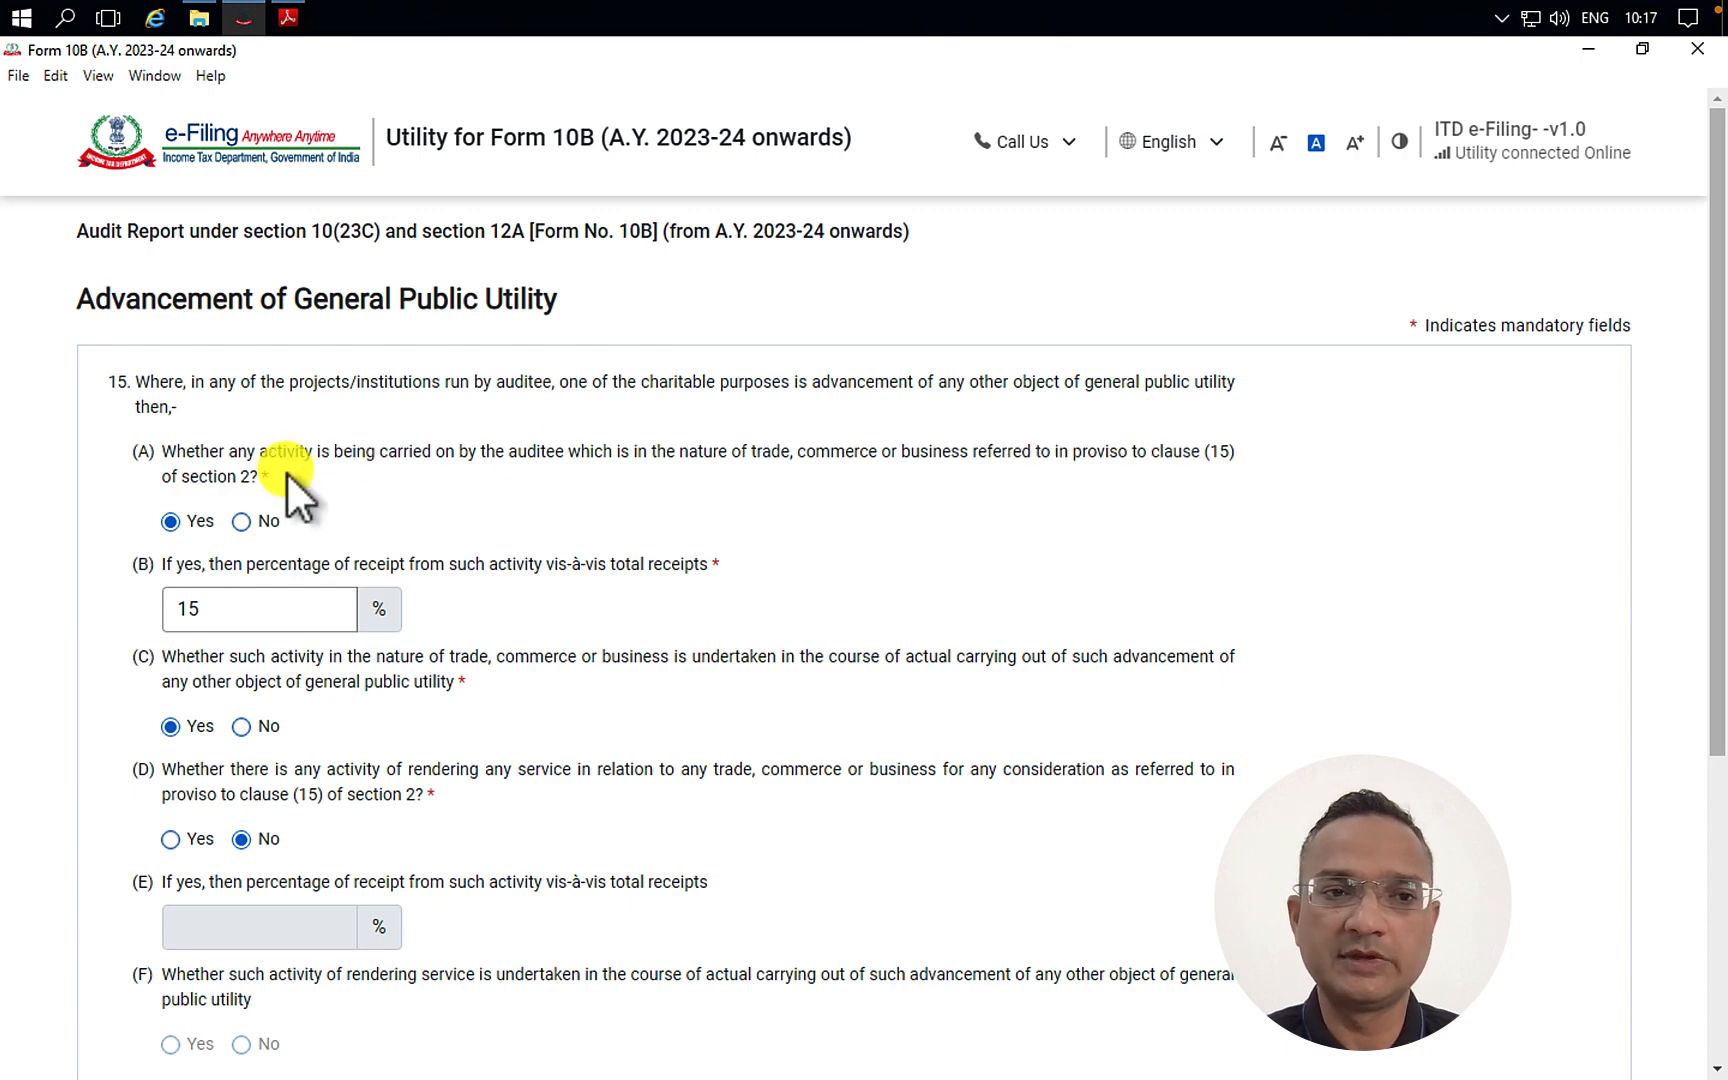
- Examine items 15(A) to 15(F), including the reference to clause (15) of section 2, and the item 16 receipts table
{"action": "left_click_drag", "start_coordinate": [250, 478], "coordinate": [1135, 447]}
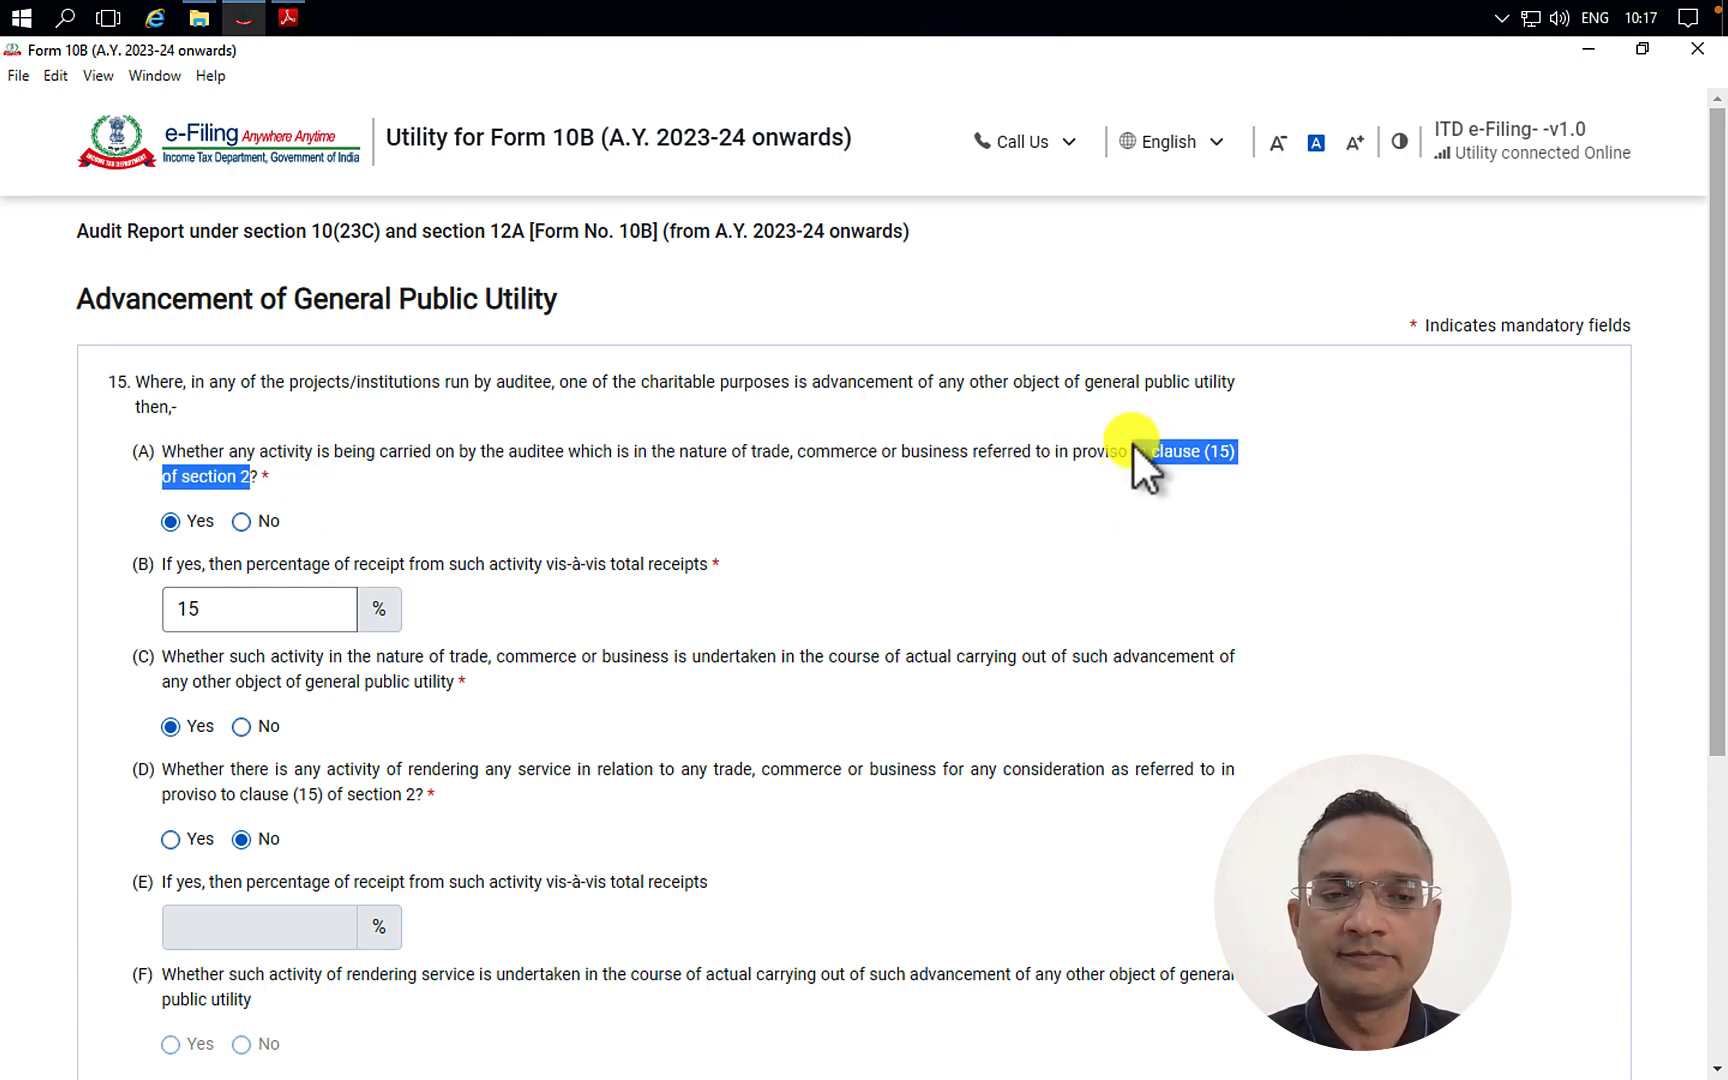
{"action": "left_click", "coordinate": [465, 535]}
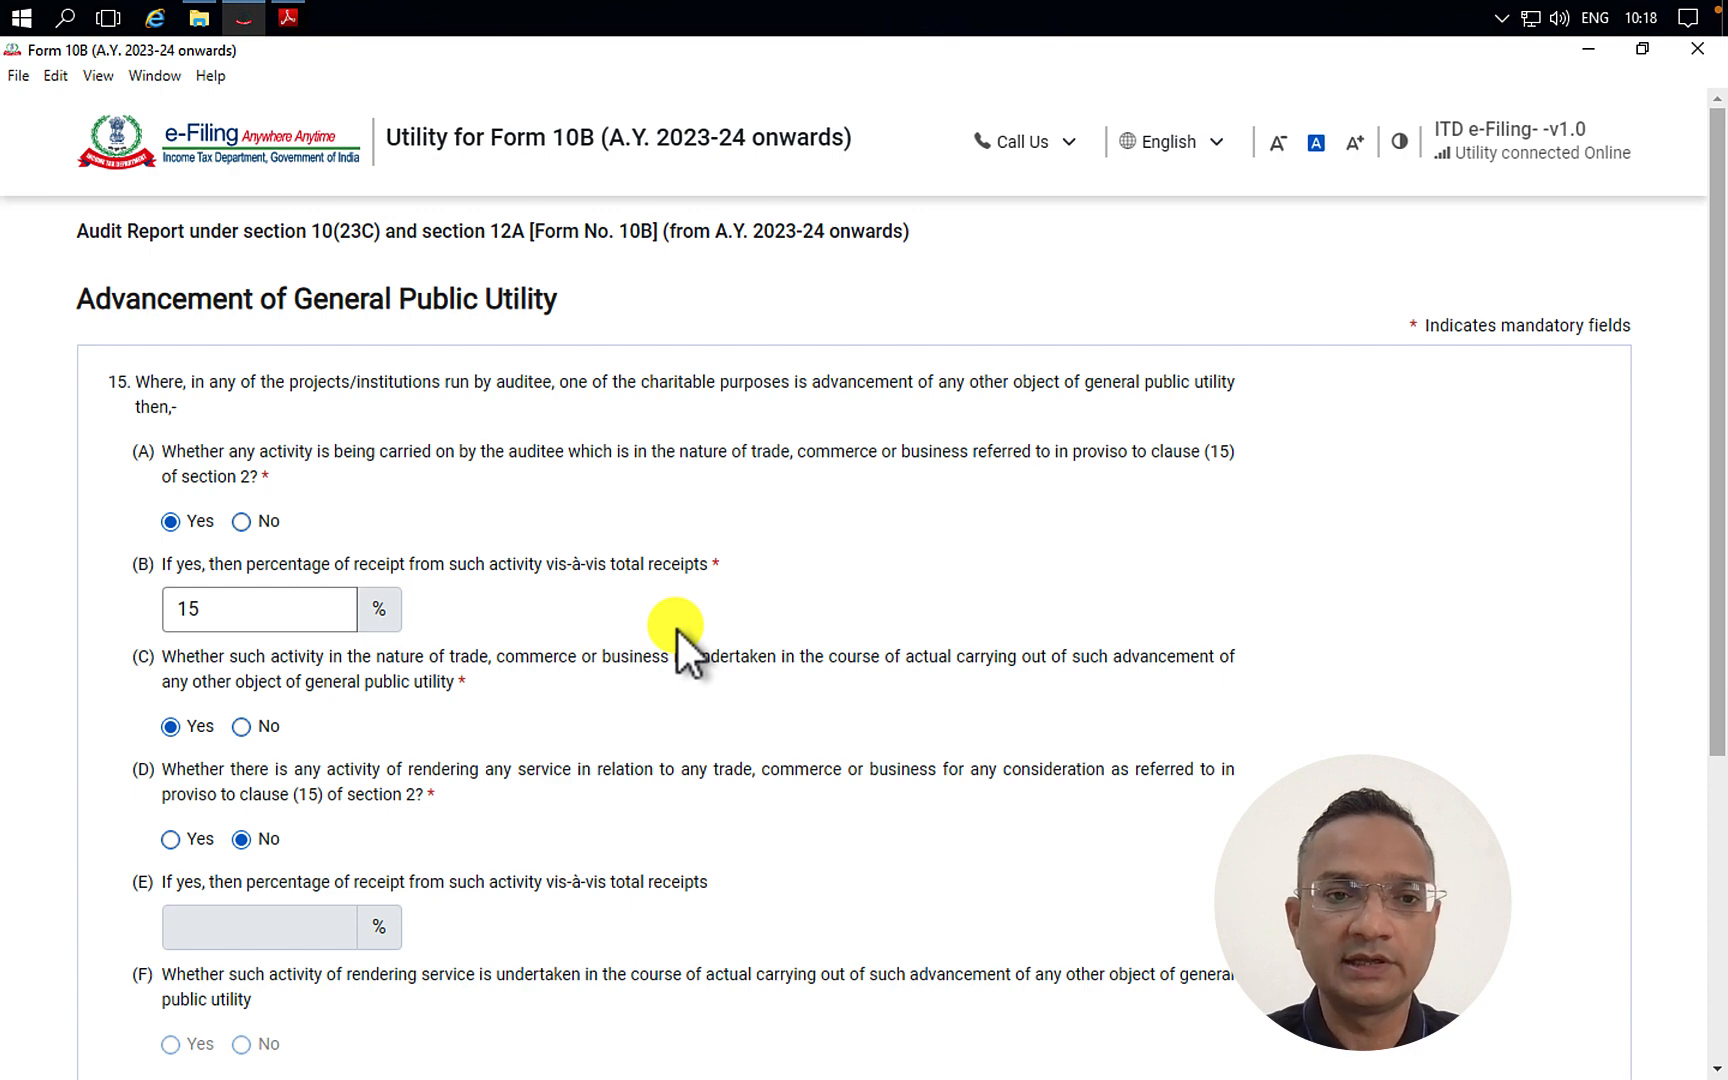
{"action": "scroll", "coordinate": [459, 733], "scroll_direction": "down", "scroll_amount": 1}
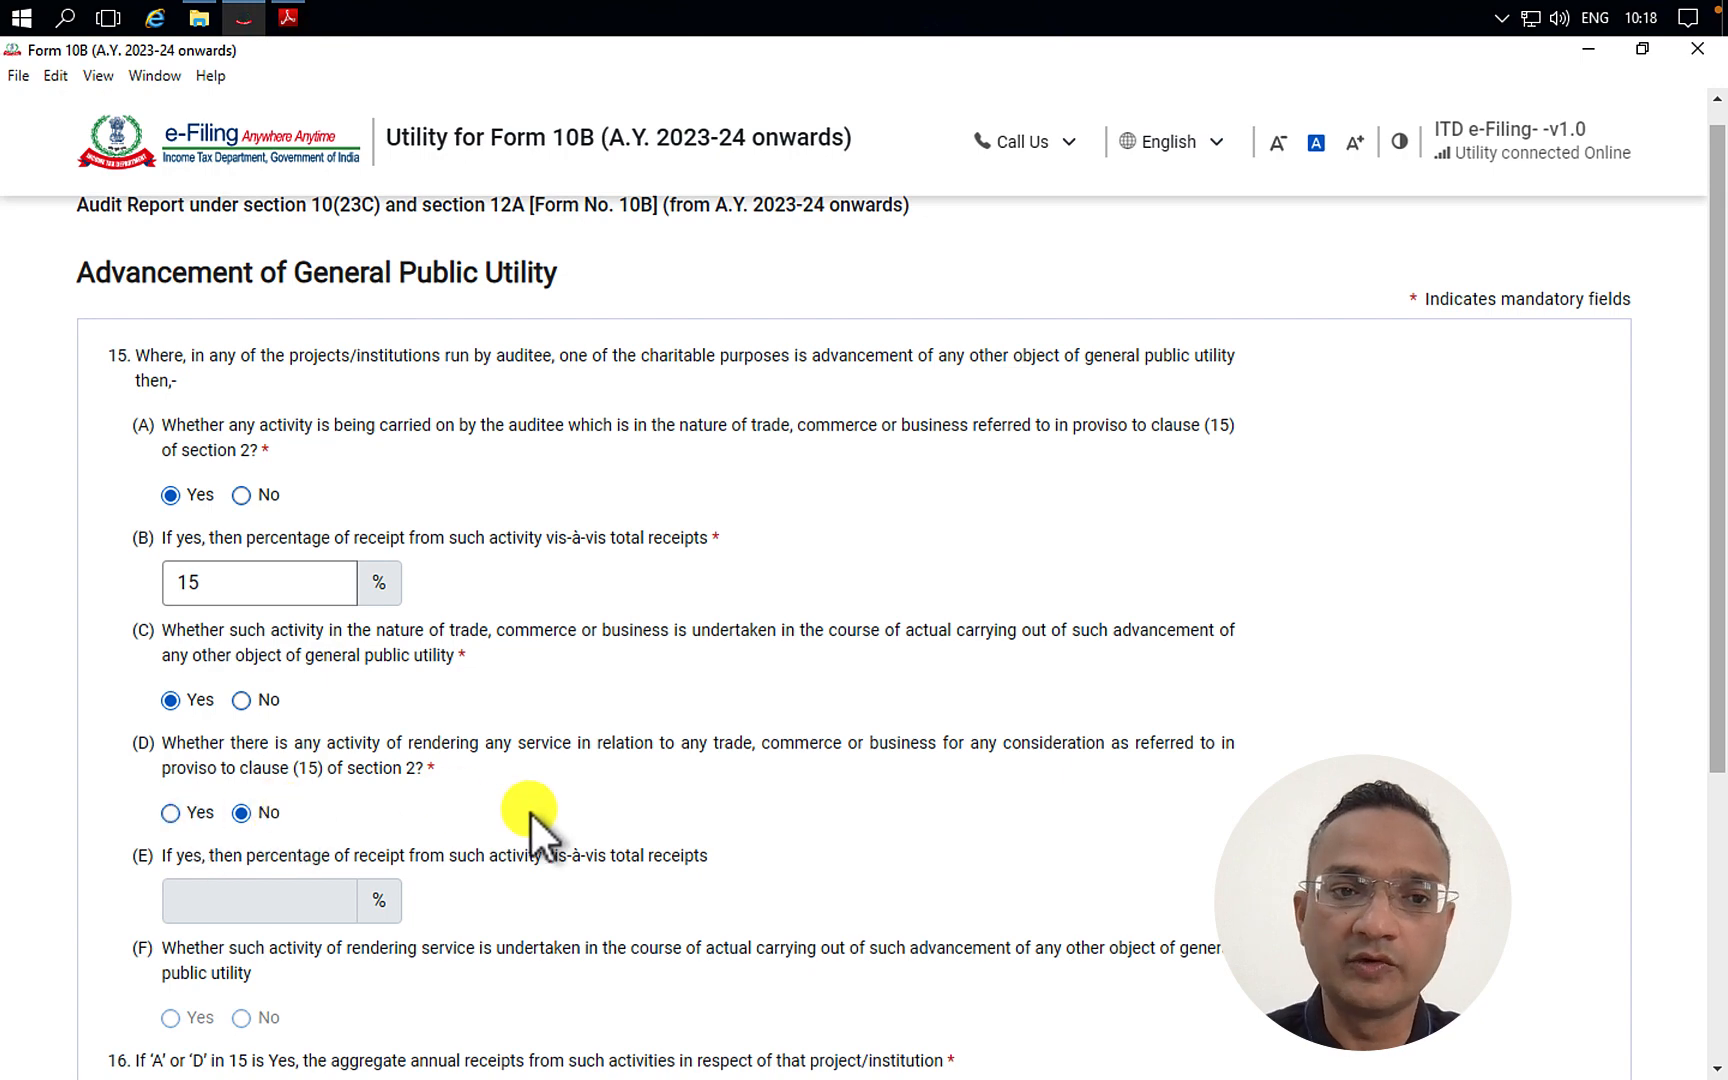
{"action": "scroll", "coordinate": [525, 820], "scroll_direction": "down", "scroll_amount": 4}
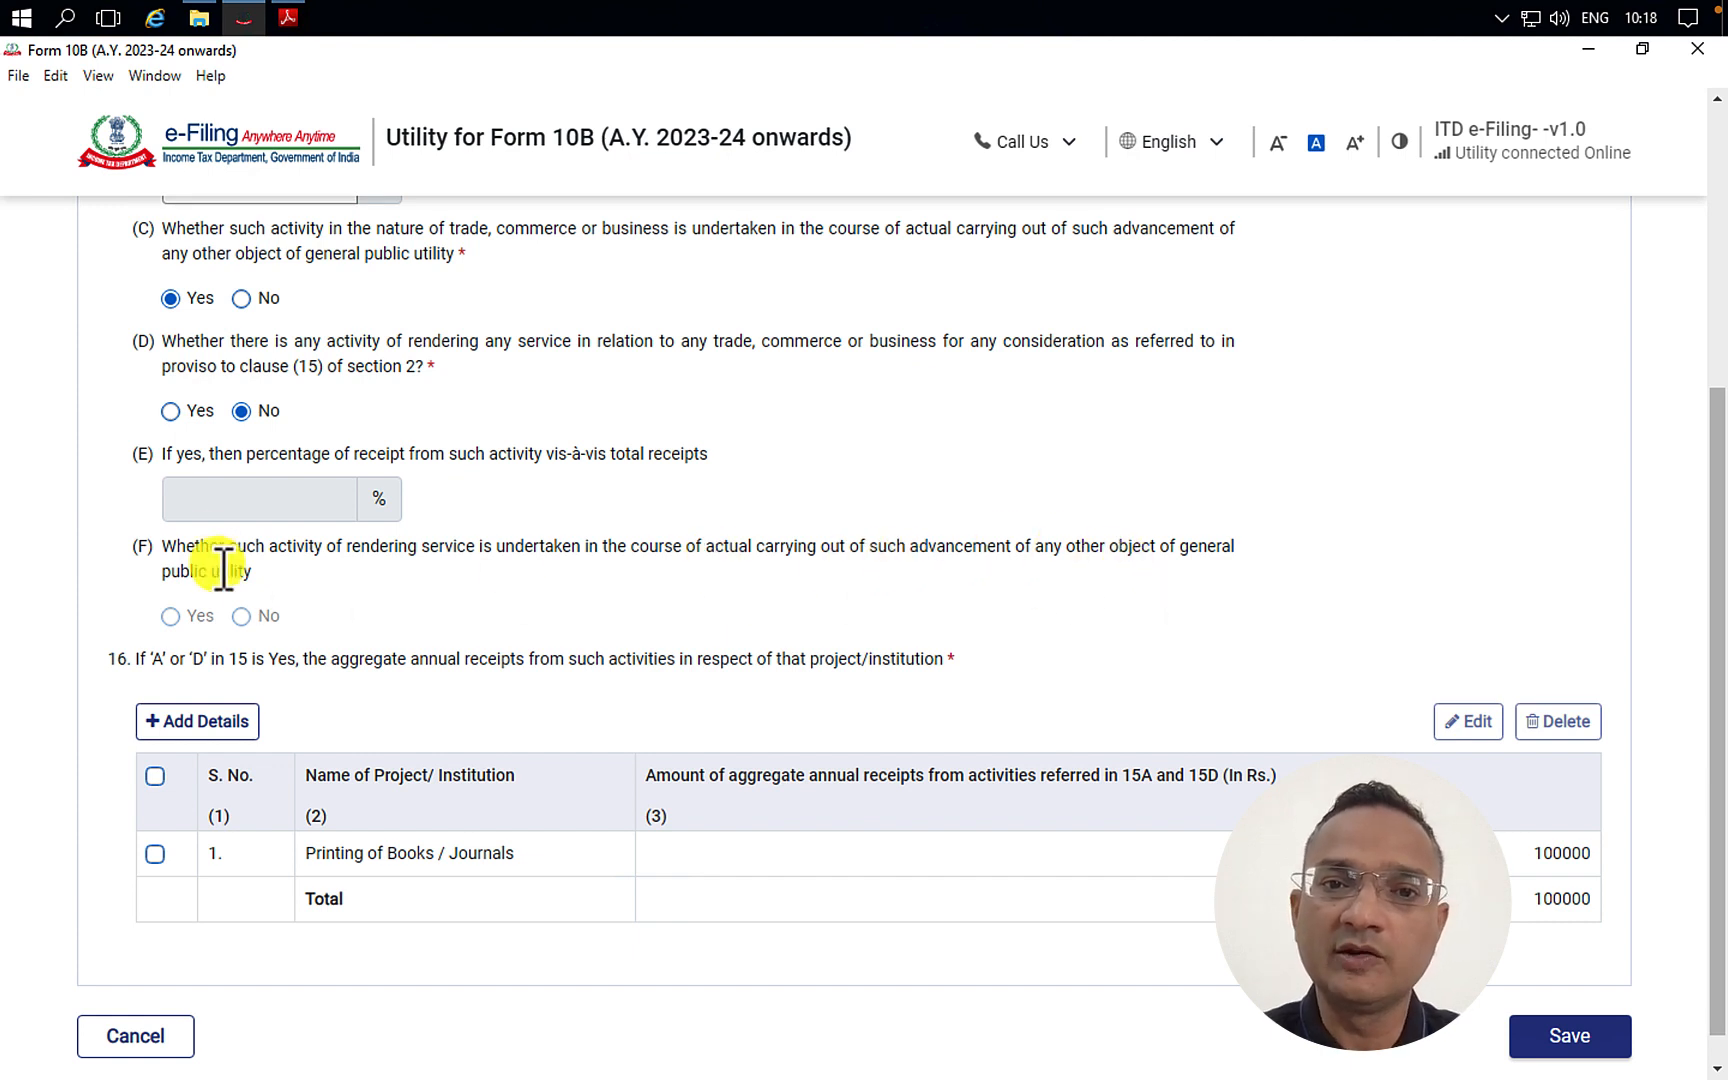
{"action": "scroll", "coordinate": [606, 691], "scroll_direction": "down", "scroll_amount": 1}
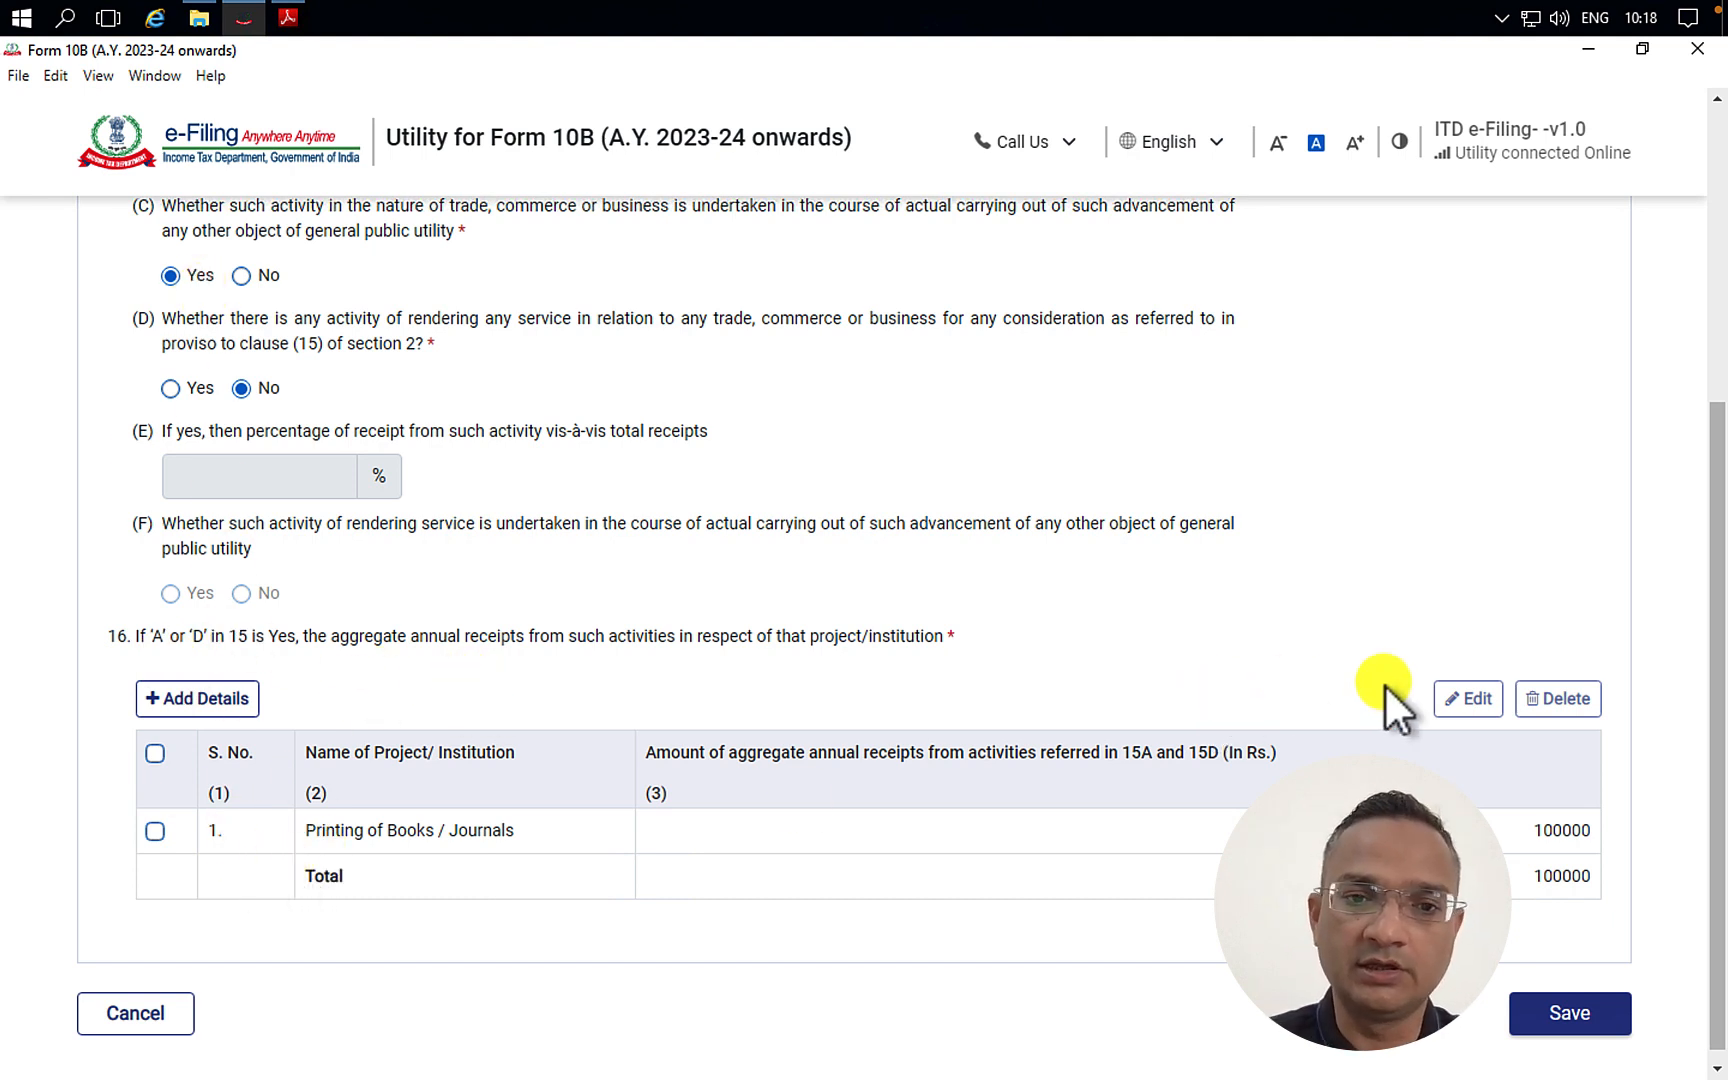
- Open the Printing of Books / Journals record in item 16, review its name and amount fields, and cancel the edit
{"action": "left_click", "coordinate": [157, 830]}
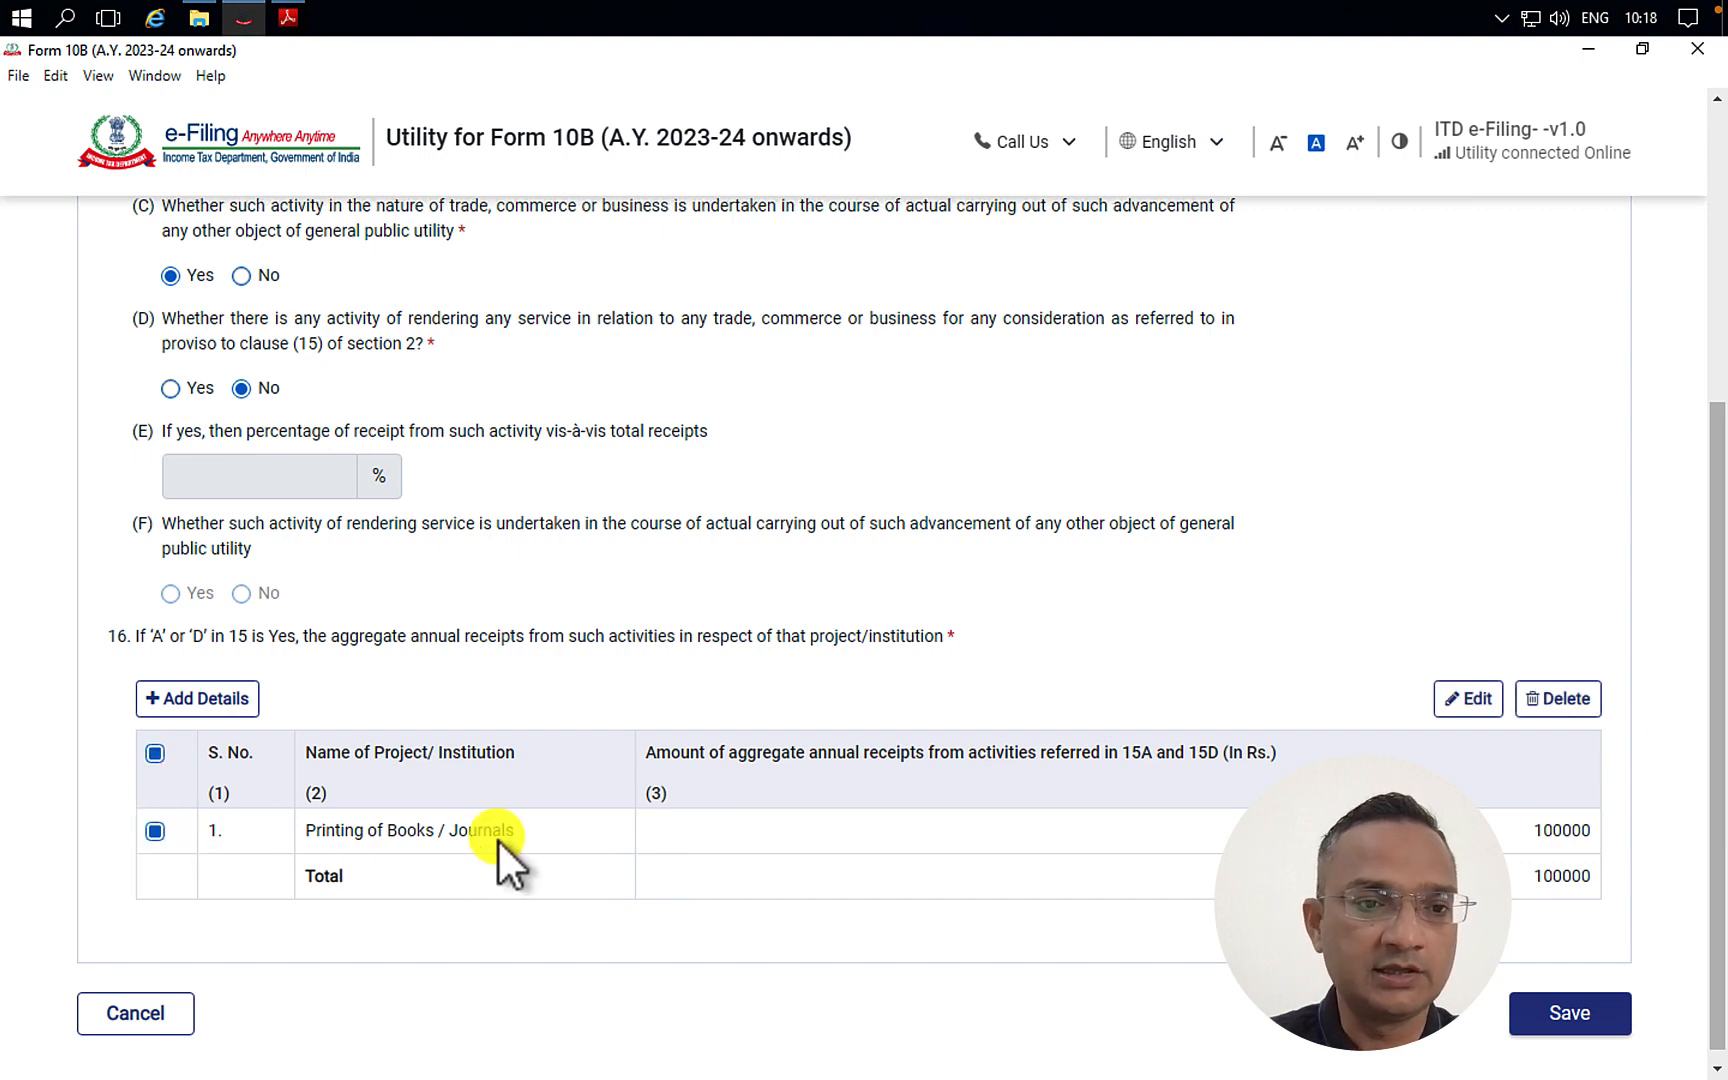
{"action": "left_click", "coordinate": [1467, 698]}
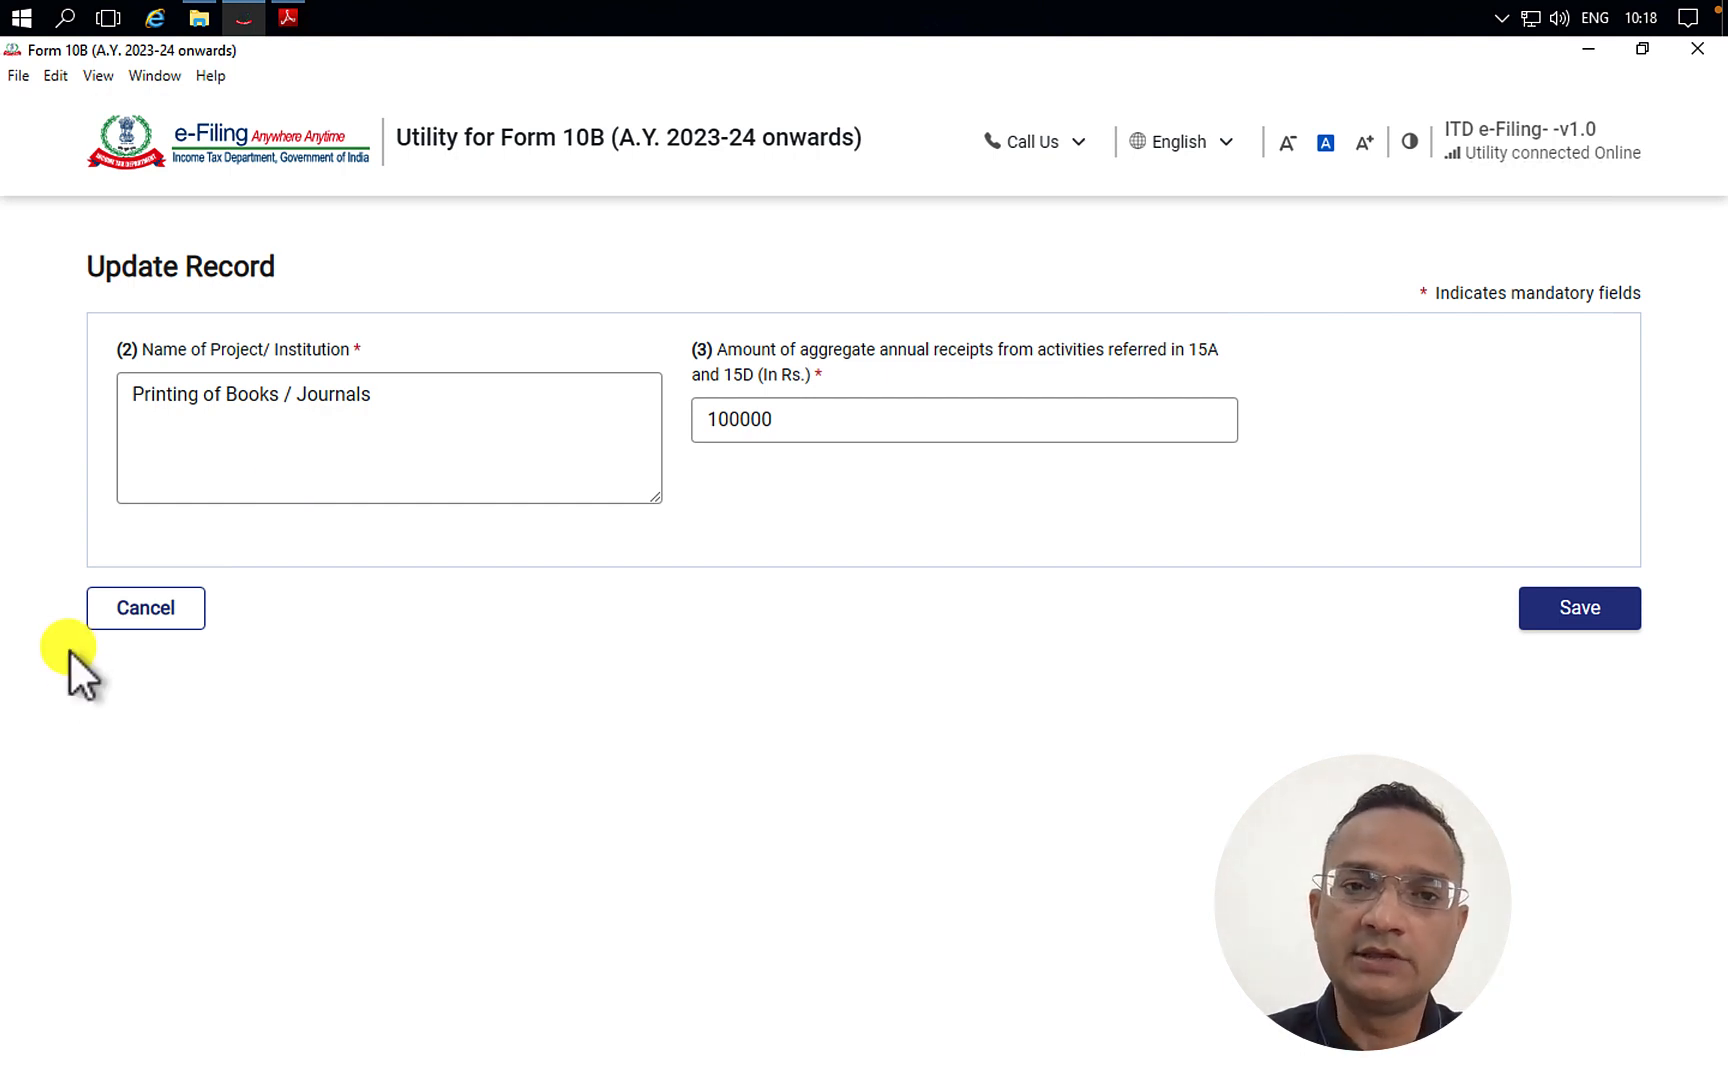
{"action": "left_click", "coordinate": [195, 612]}
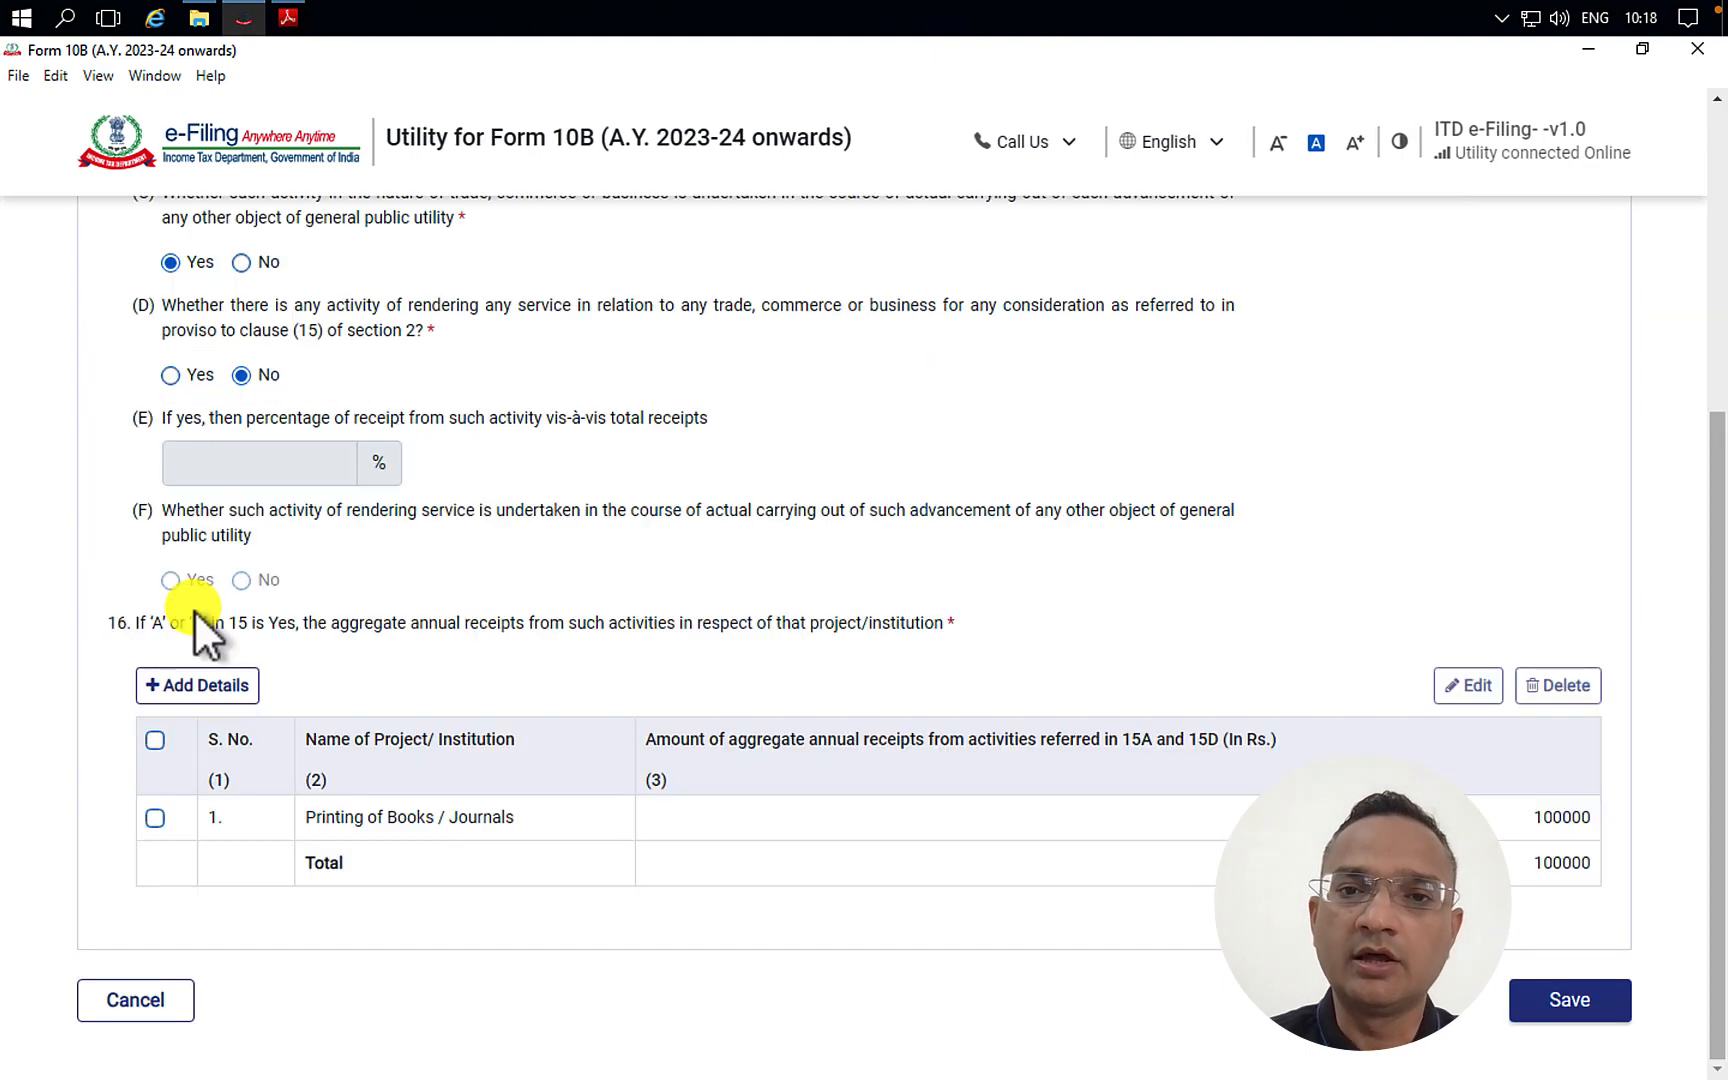
- Save the Advancement of General Public Utility section and open the Business Undertaking and Business Incidental to Objects section
{"action": "left_click", "coordinate": [1515, 1005]}
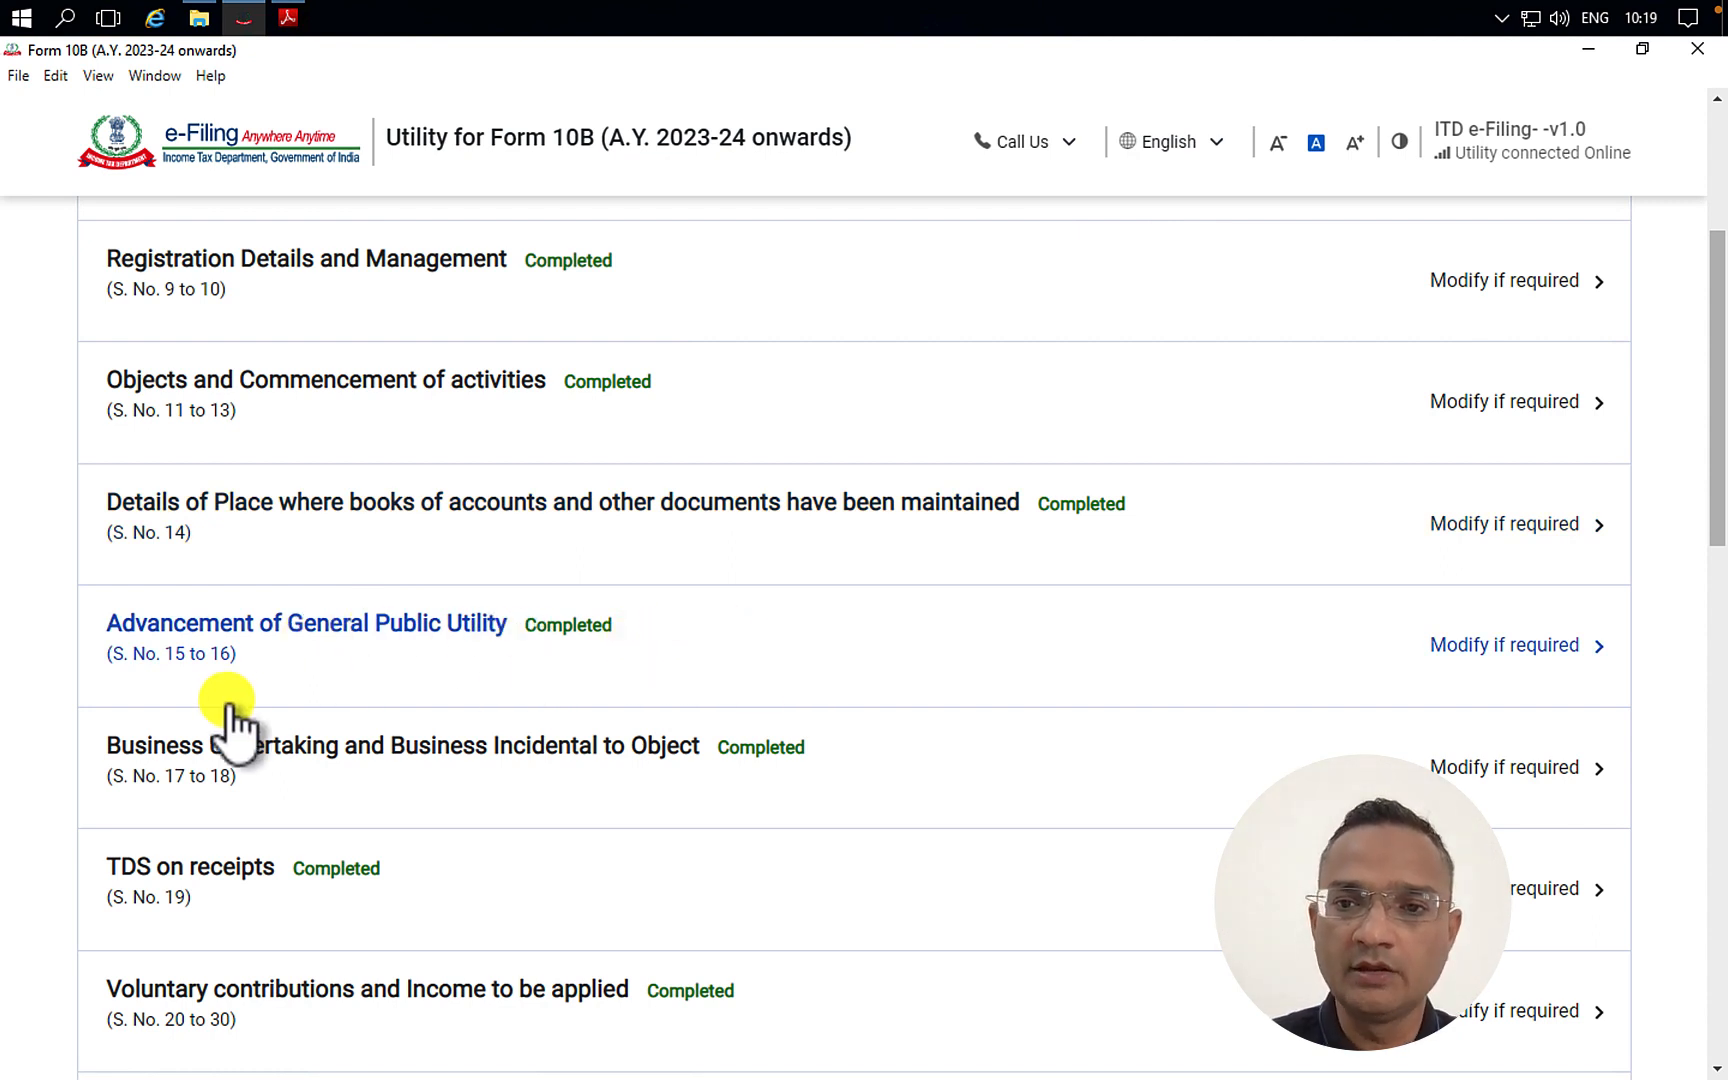
{"action": "left_click", "coordinate": [580, 778]}
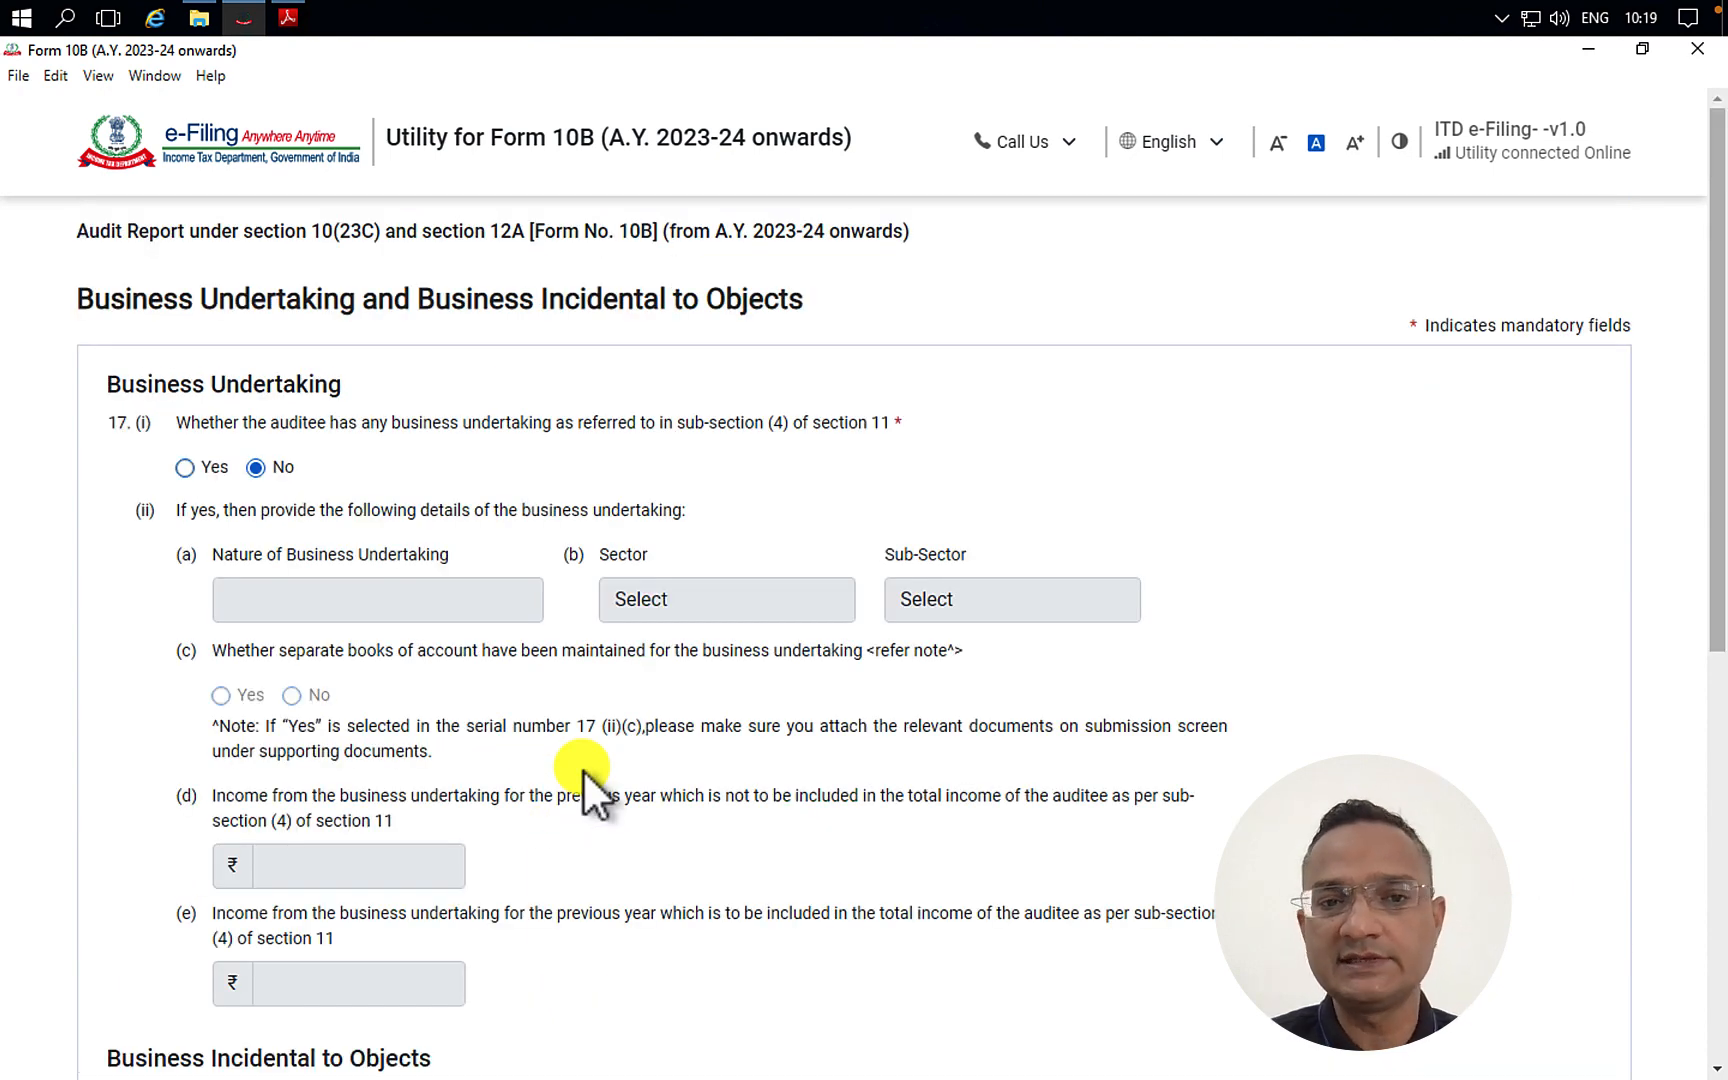
{"action": "scroll", "coordinate": [583, 772], "scroll_direction": "down", "scroll_amount": 1}
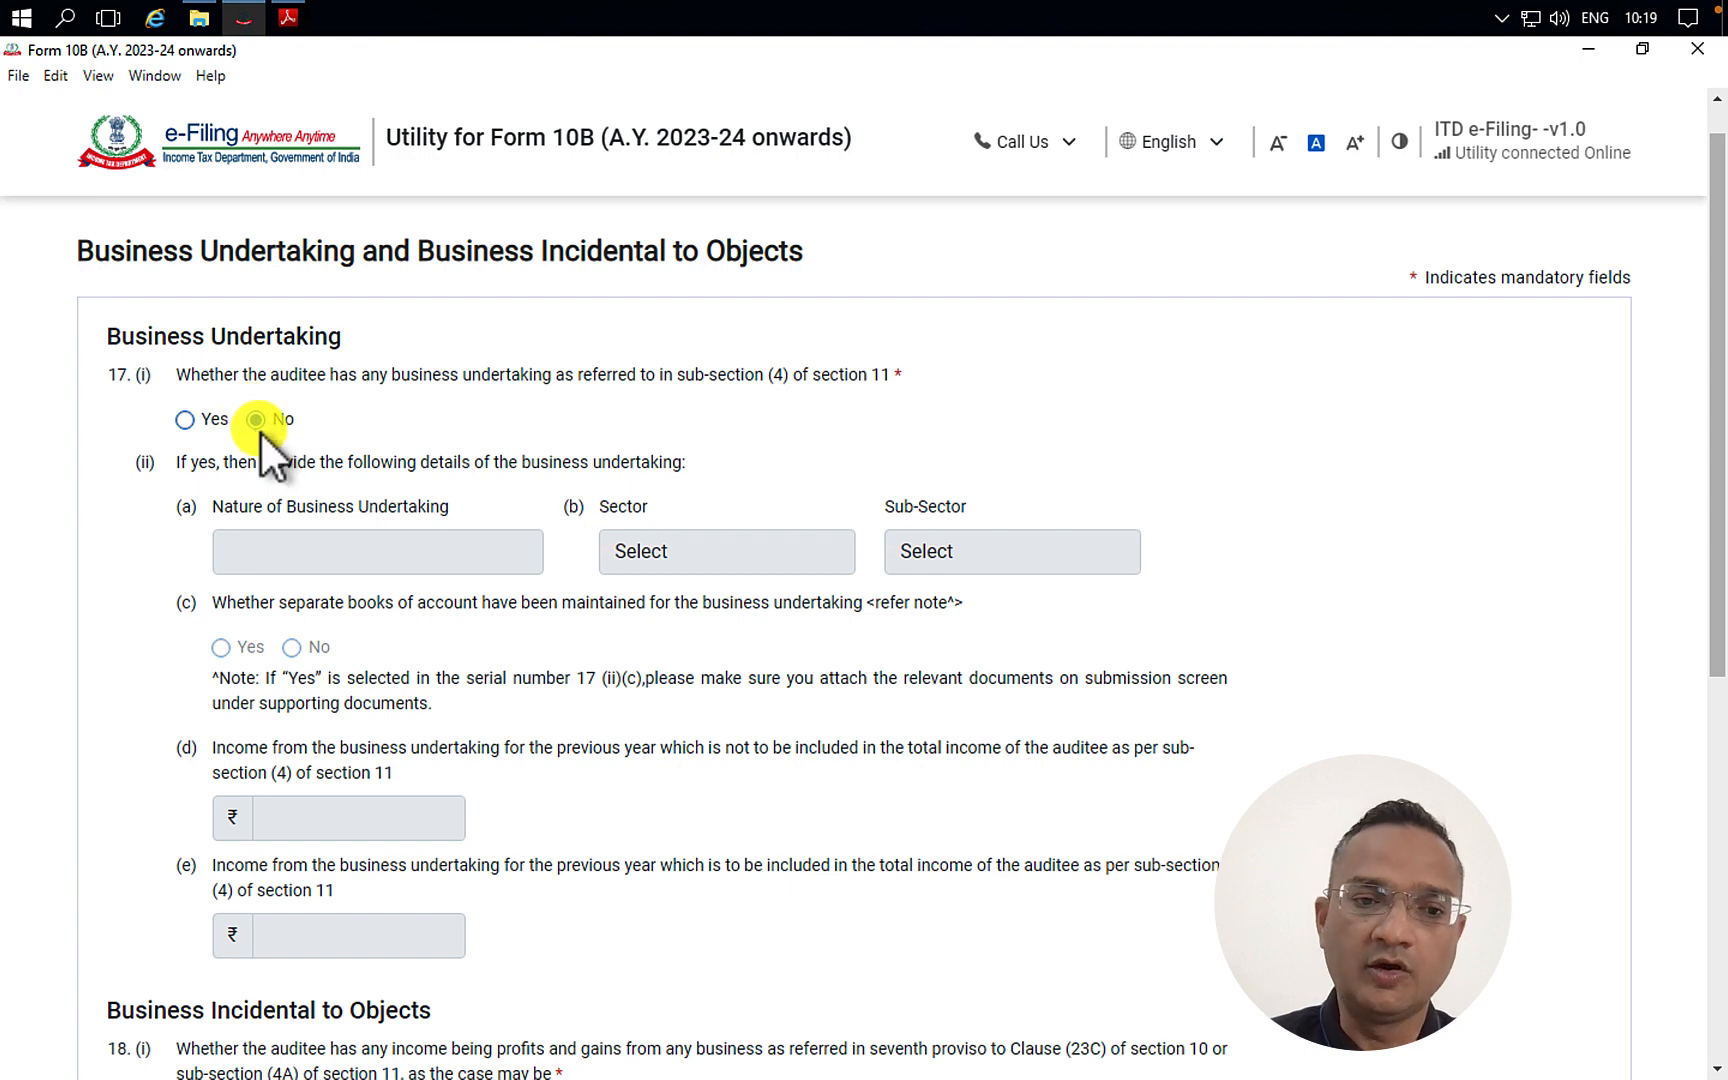
- Answer Yes to item 17(i) on business undertaking and review the nature field and the available sector options
{"action": "left_click", "coordinate": [185, 419]}
{"action": "left_click", "coordinate": [403, 565]}
{"action": "left_click", "coordinate": [734, 579]}
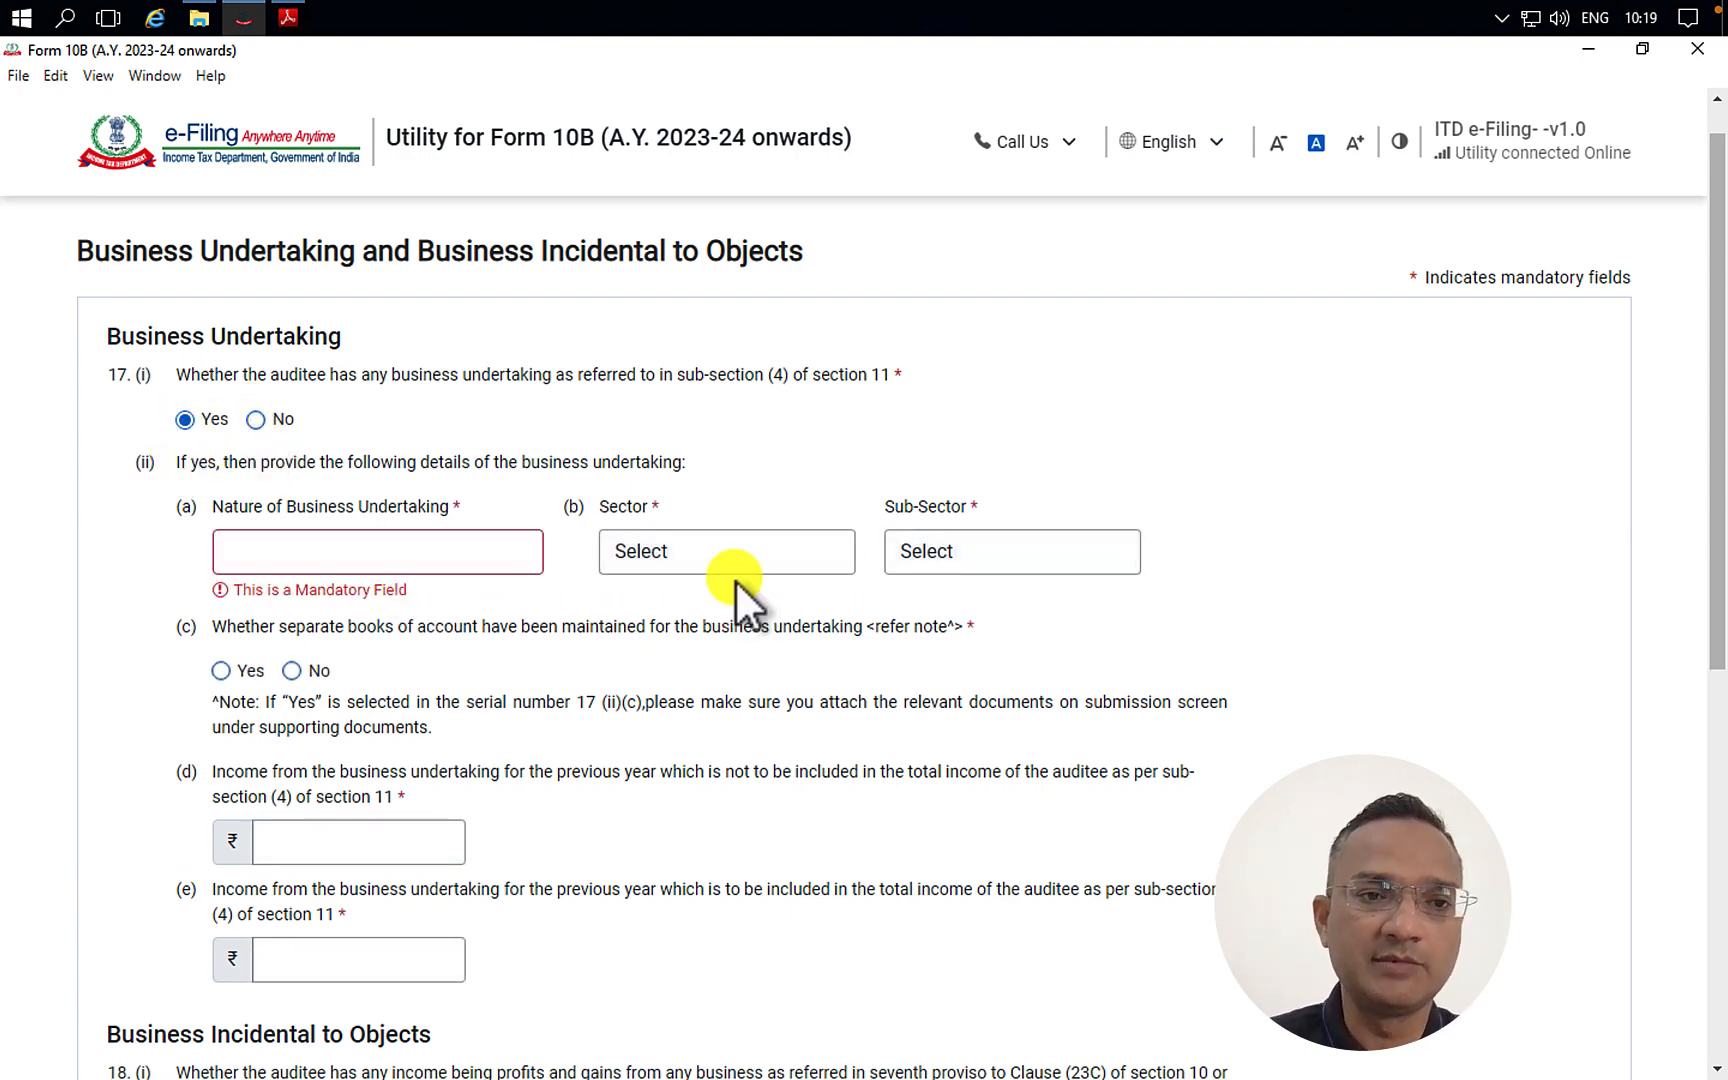
{"action": "left_click", "coordinate": [752, 548]}
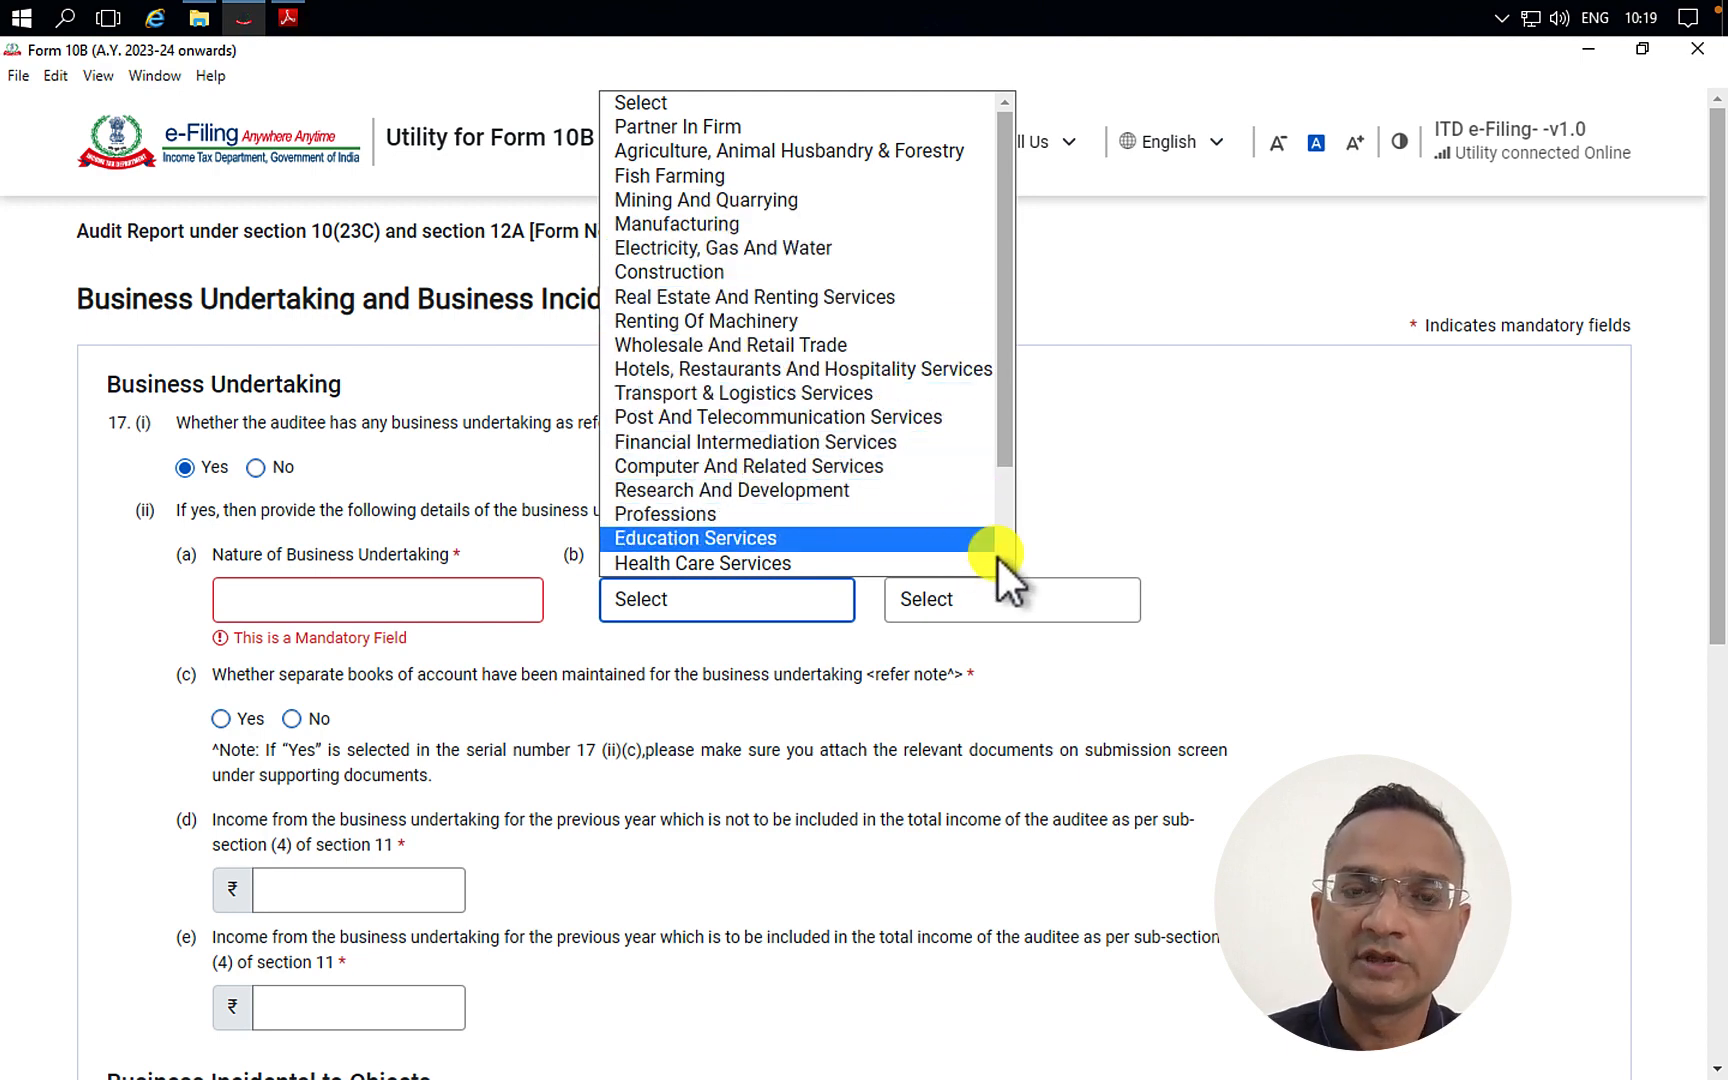
{"action": "scroll", "coordinate": [1008, 566], "scroll_direction": "down", "scroll_amount": 3}
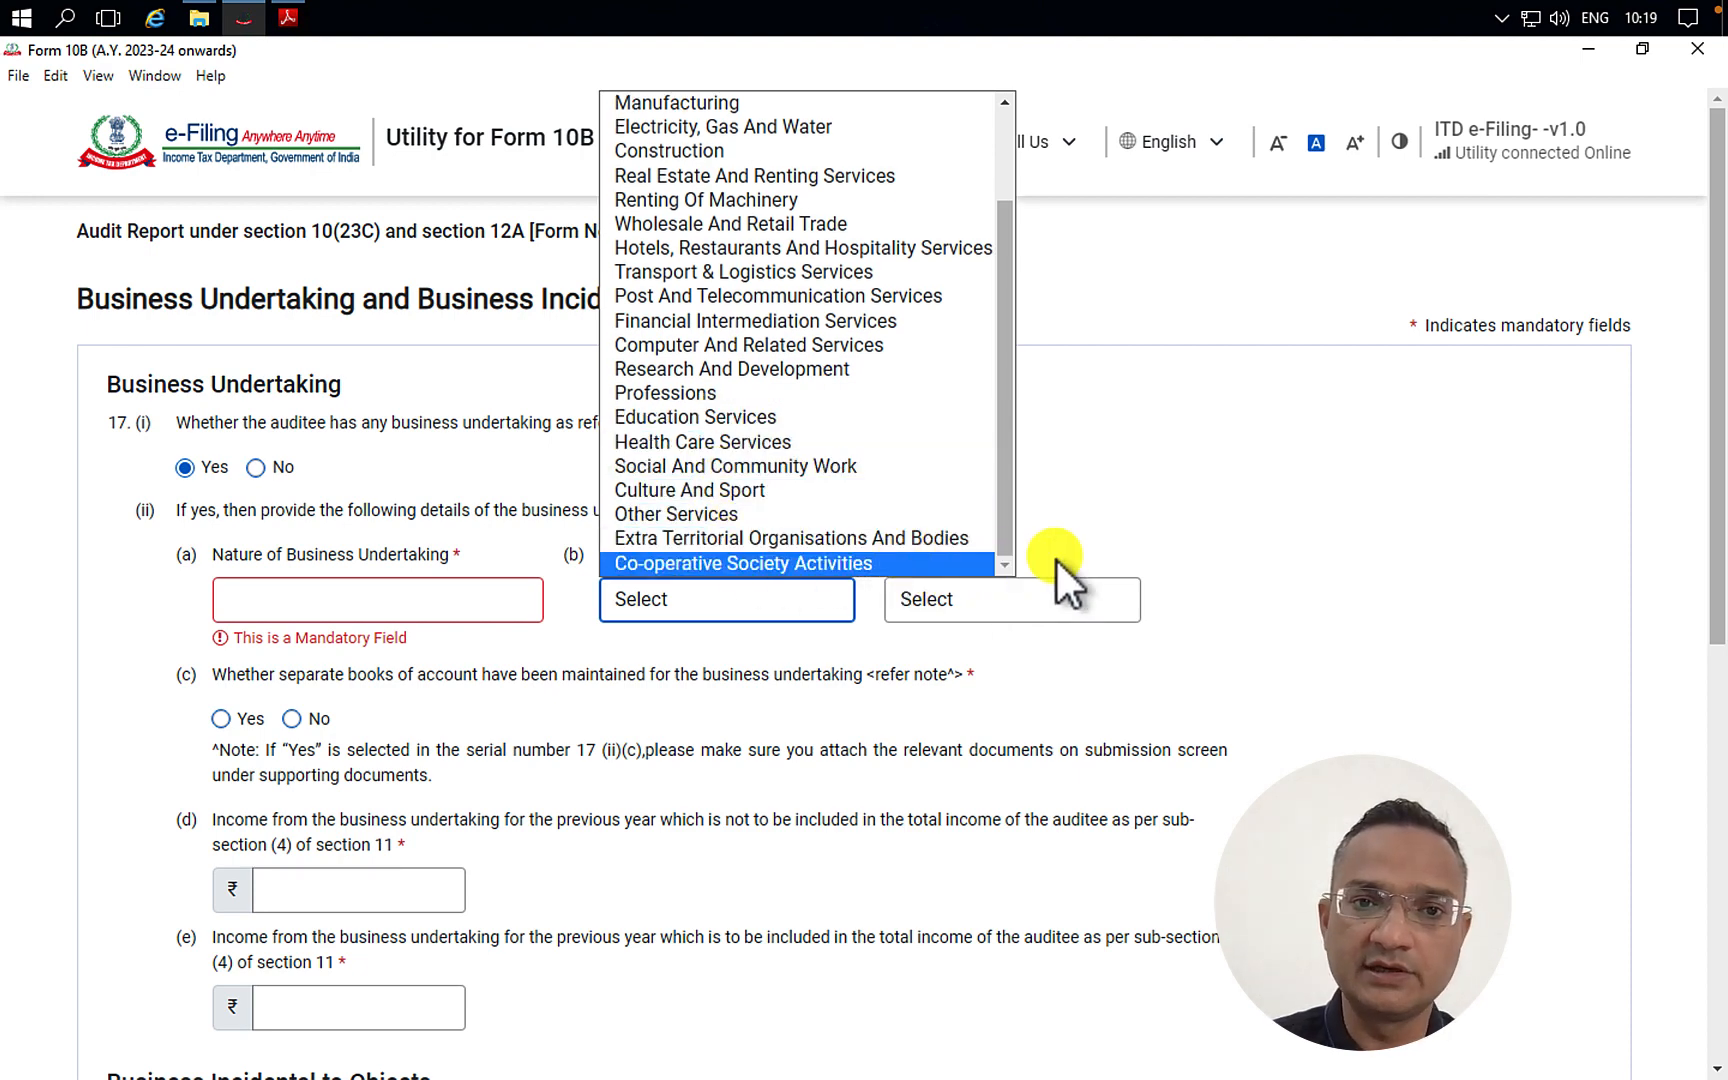
{"action": "left_click", "coordinate": [1372, 643]}
{"action": "left_click", "coordinate": [1031, 599]}
{"action": "left_click", "coordinate": [1031, 600]}
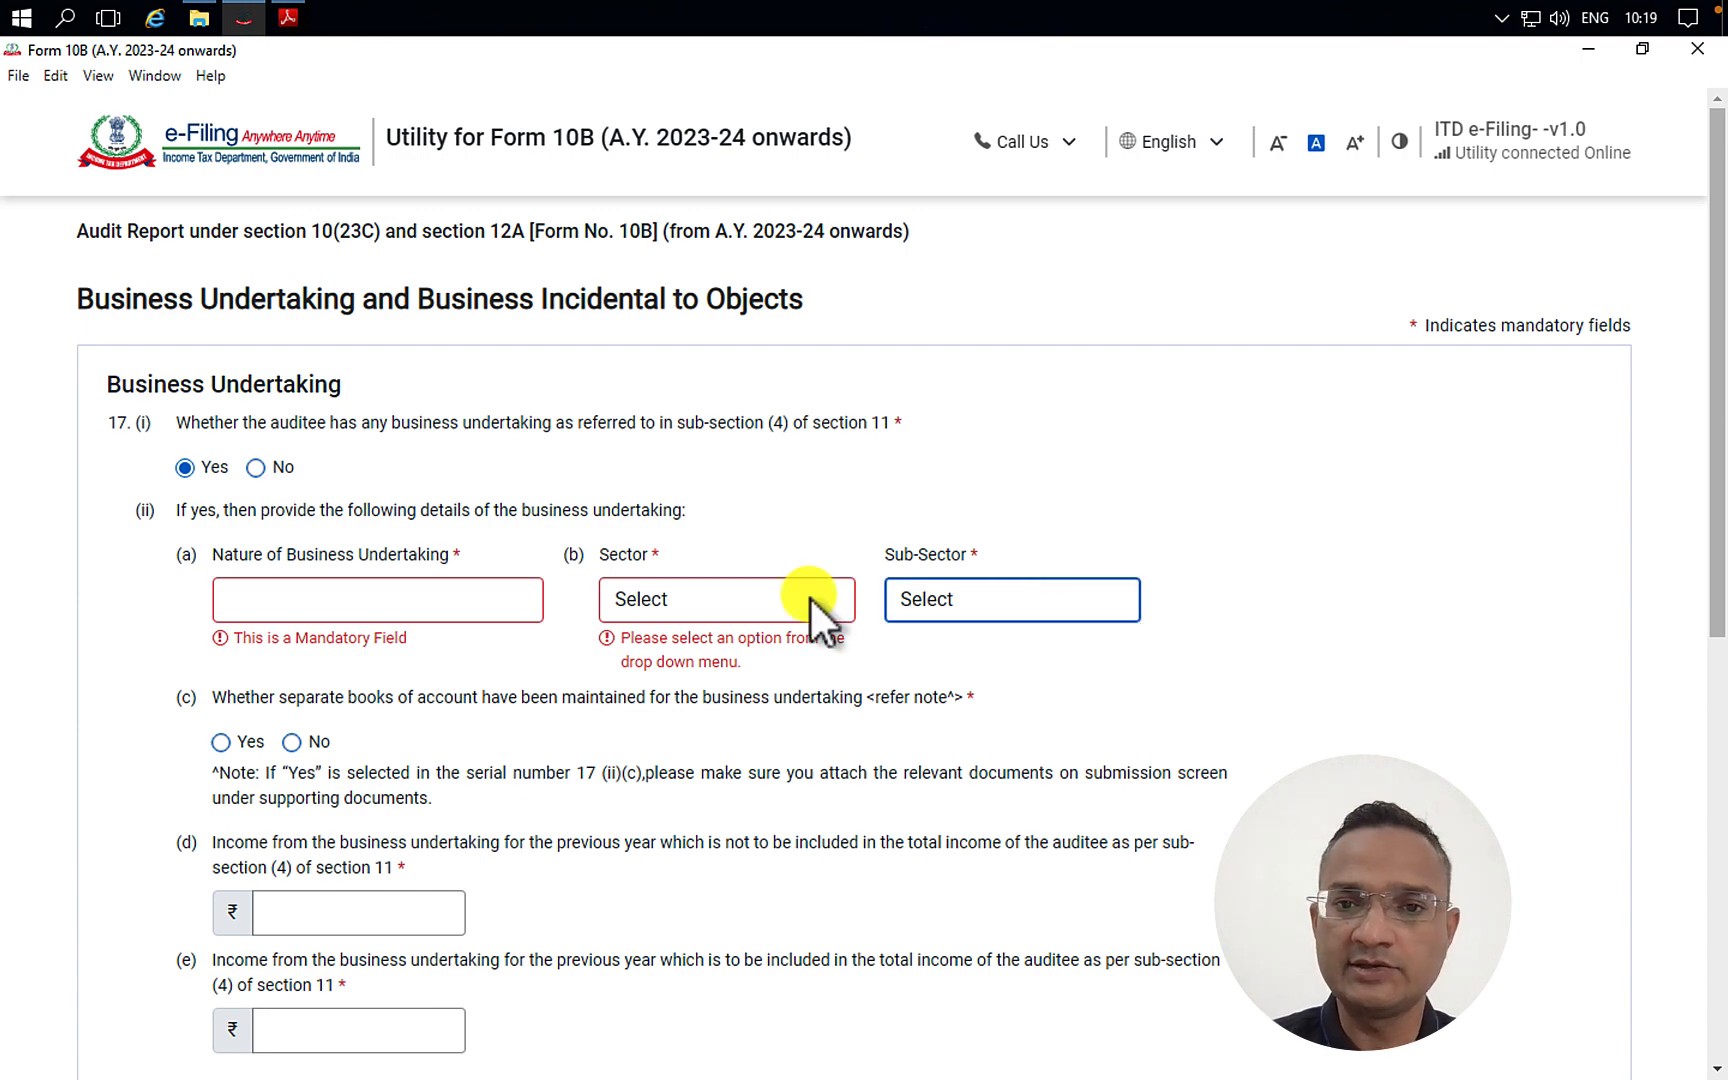
- Set the item 17 sector to Research And Development and view its sub-sector options without choosing one
{"action": "left_click", "coordinate": [810, 600]}
{"action": "scroll", "coordinate": [790, 260], "scroll_direction": "down", "scroll_amount": 1}
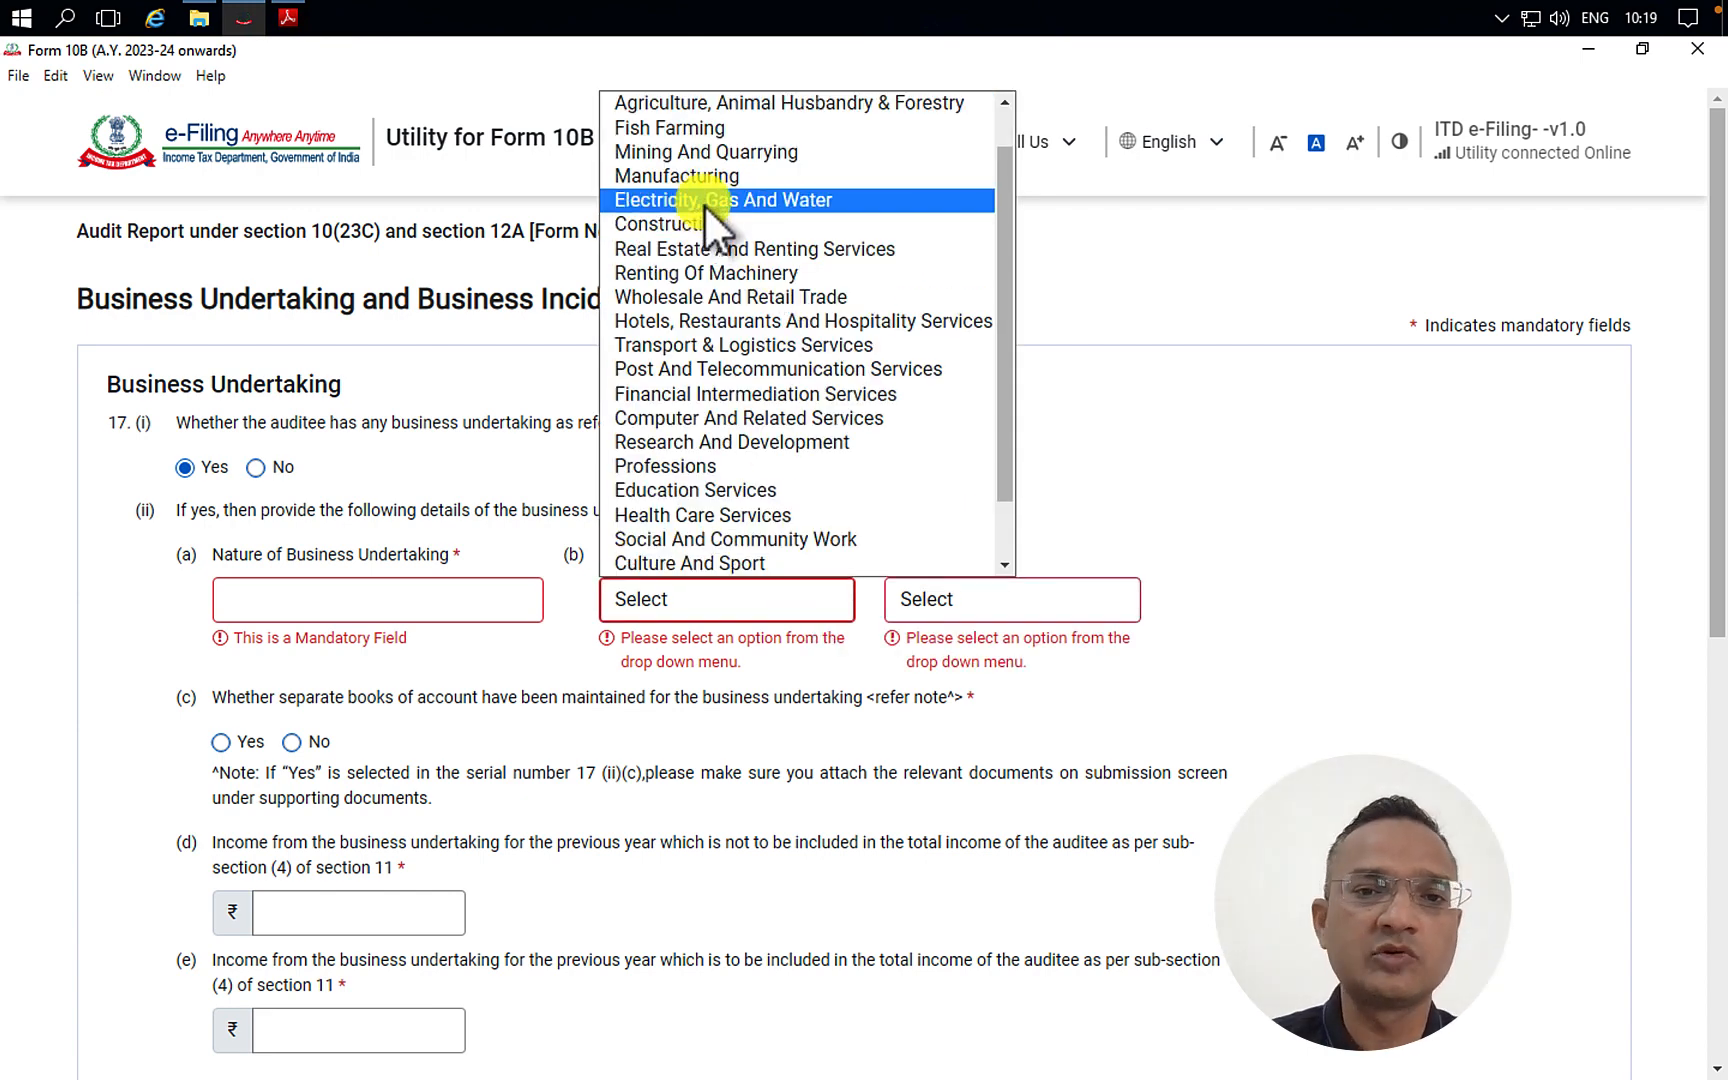
{"action": "left_click", "coordinate": [719, 446]}
{"action": "left_click", "coordinate": [995, 600]}
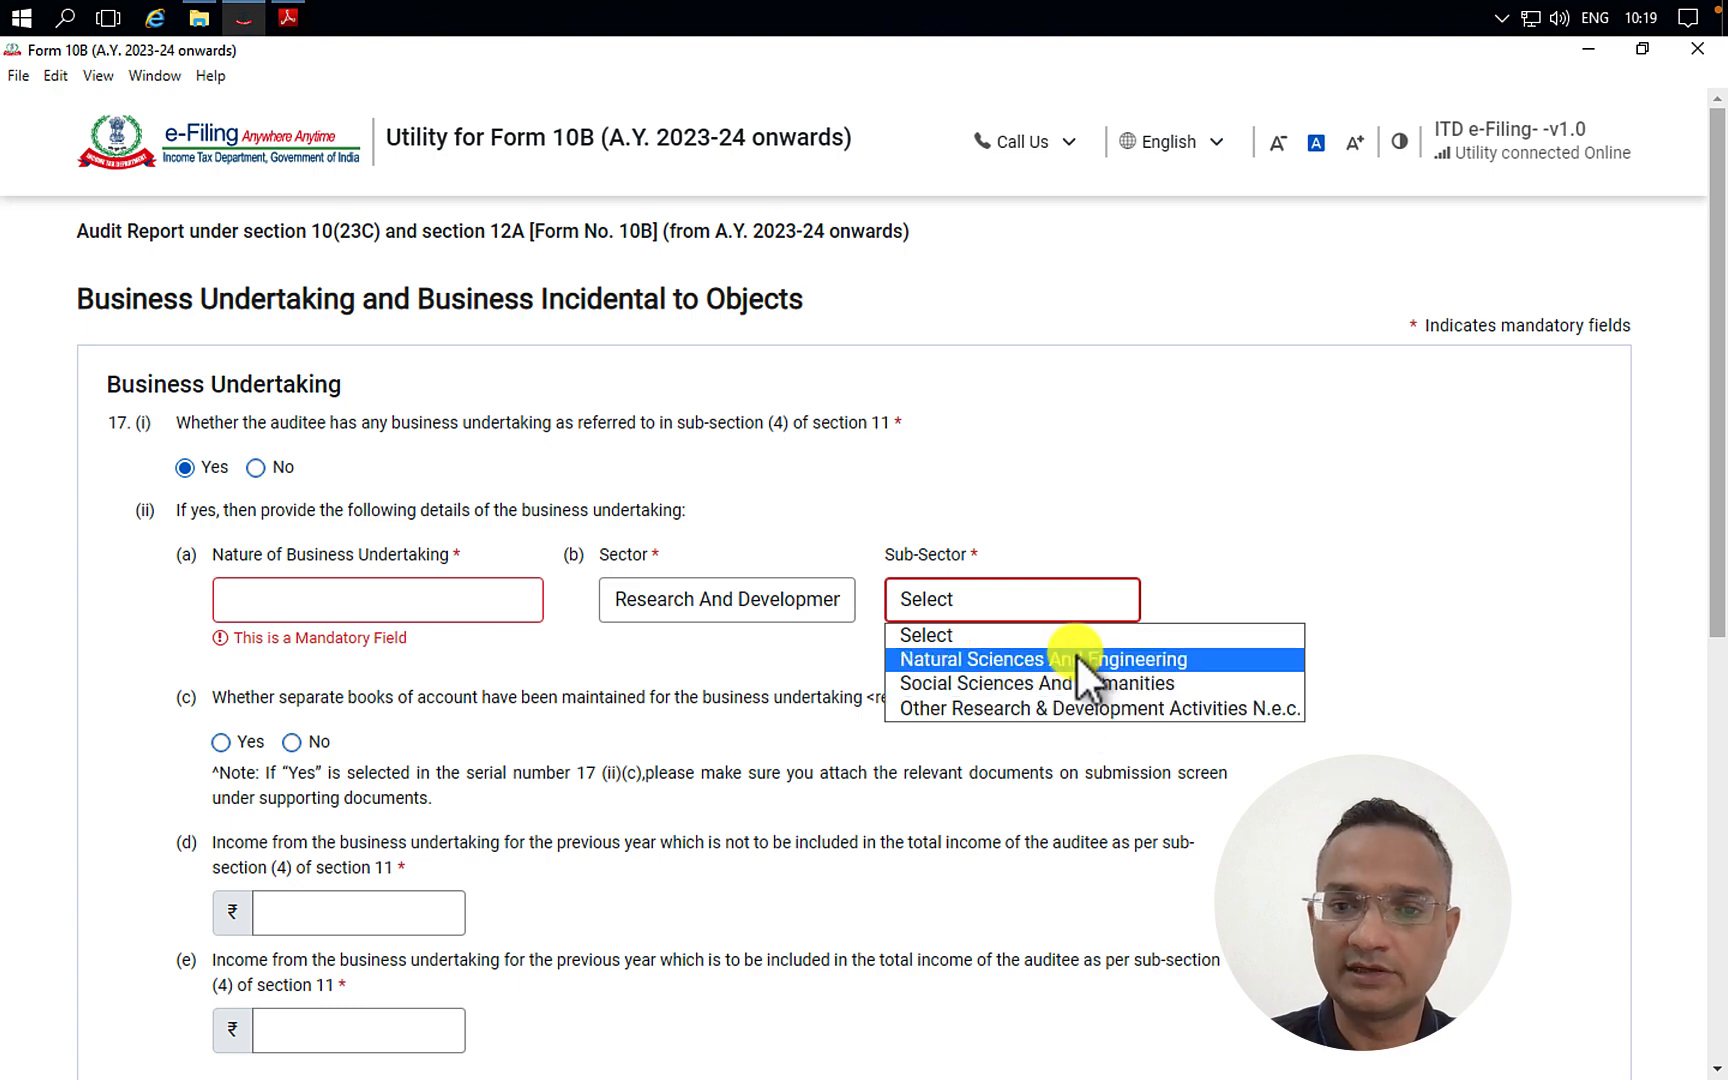
{"action": "left_click", "coordinate": [1089, 504]}
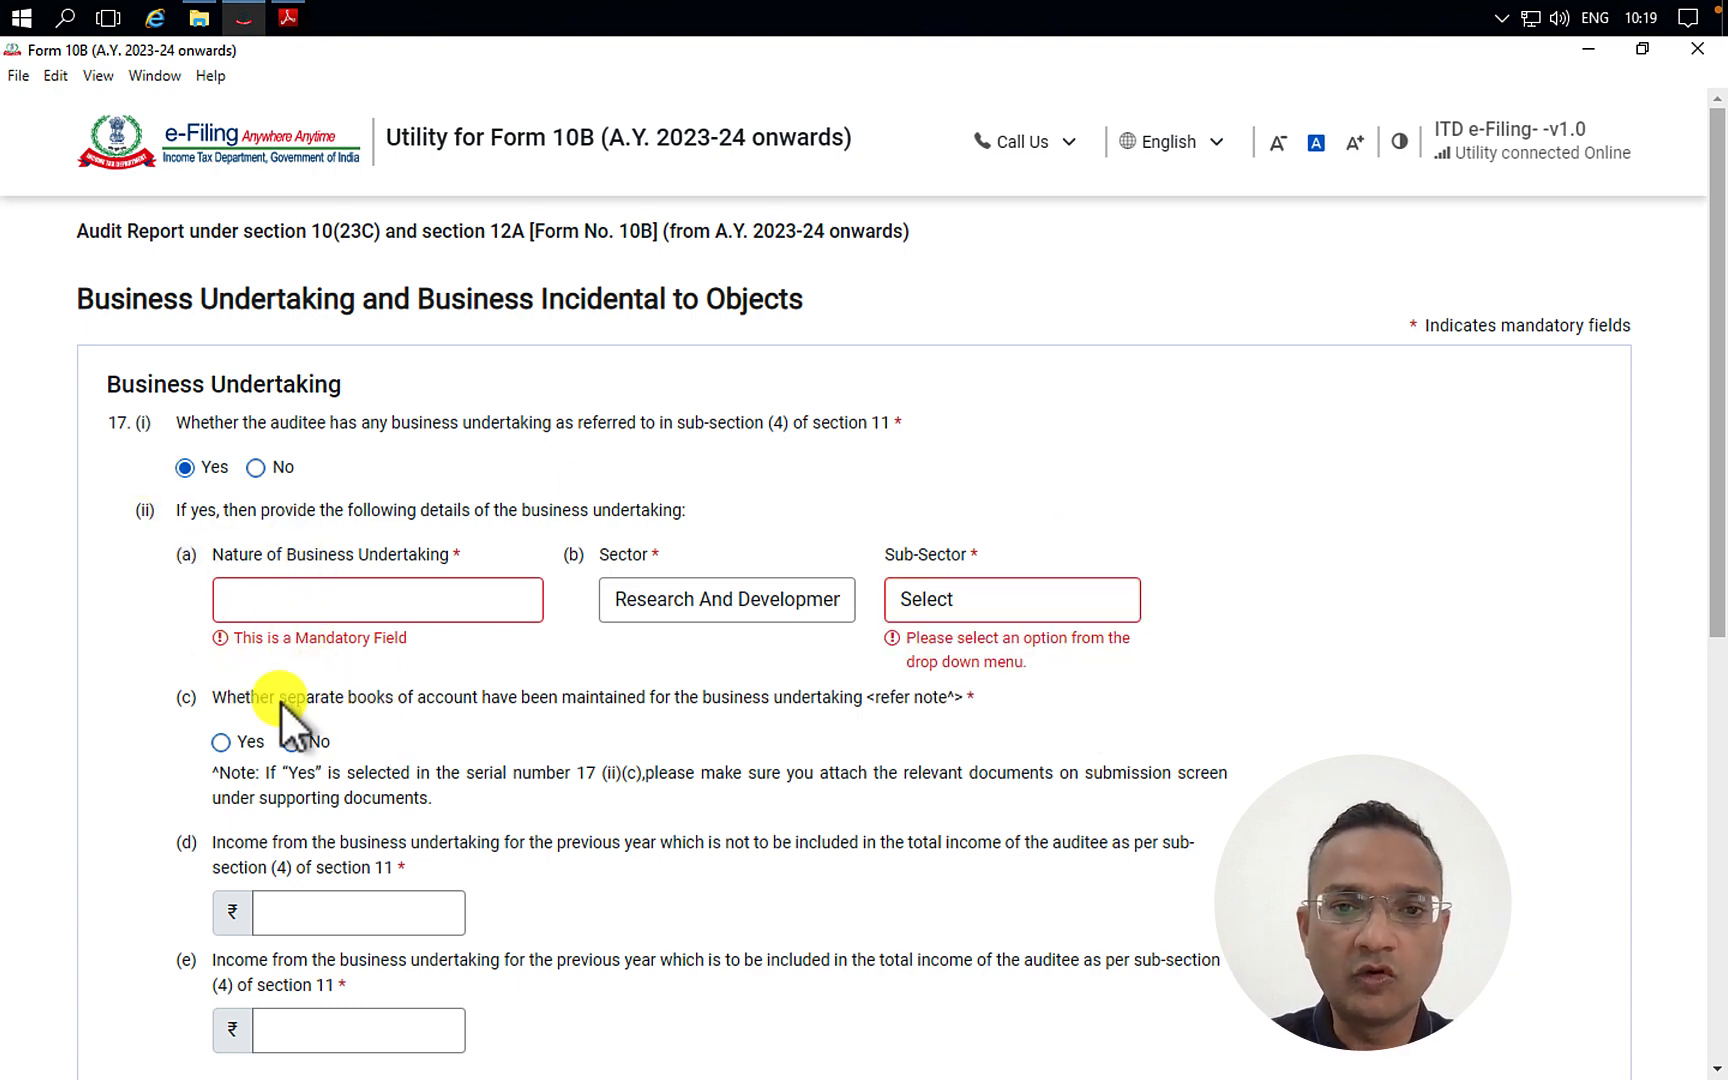
- Answer Yes to separate books of account in item 17(ii)(c) and check the income fields (d) and (e)
{"action": "left_click", "coordinate": [221, 741]}
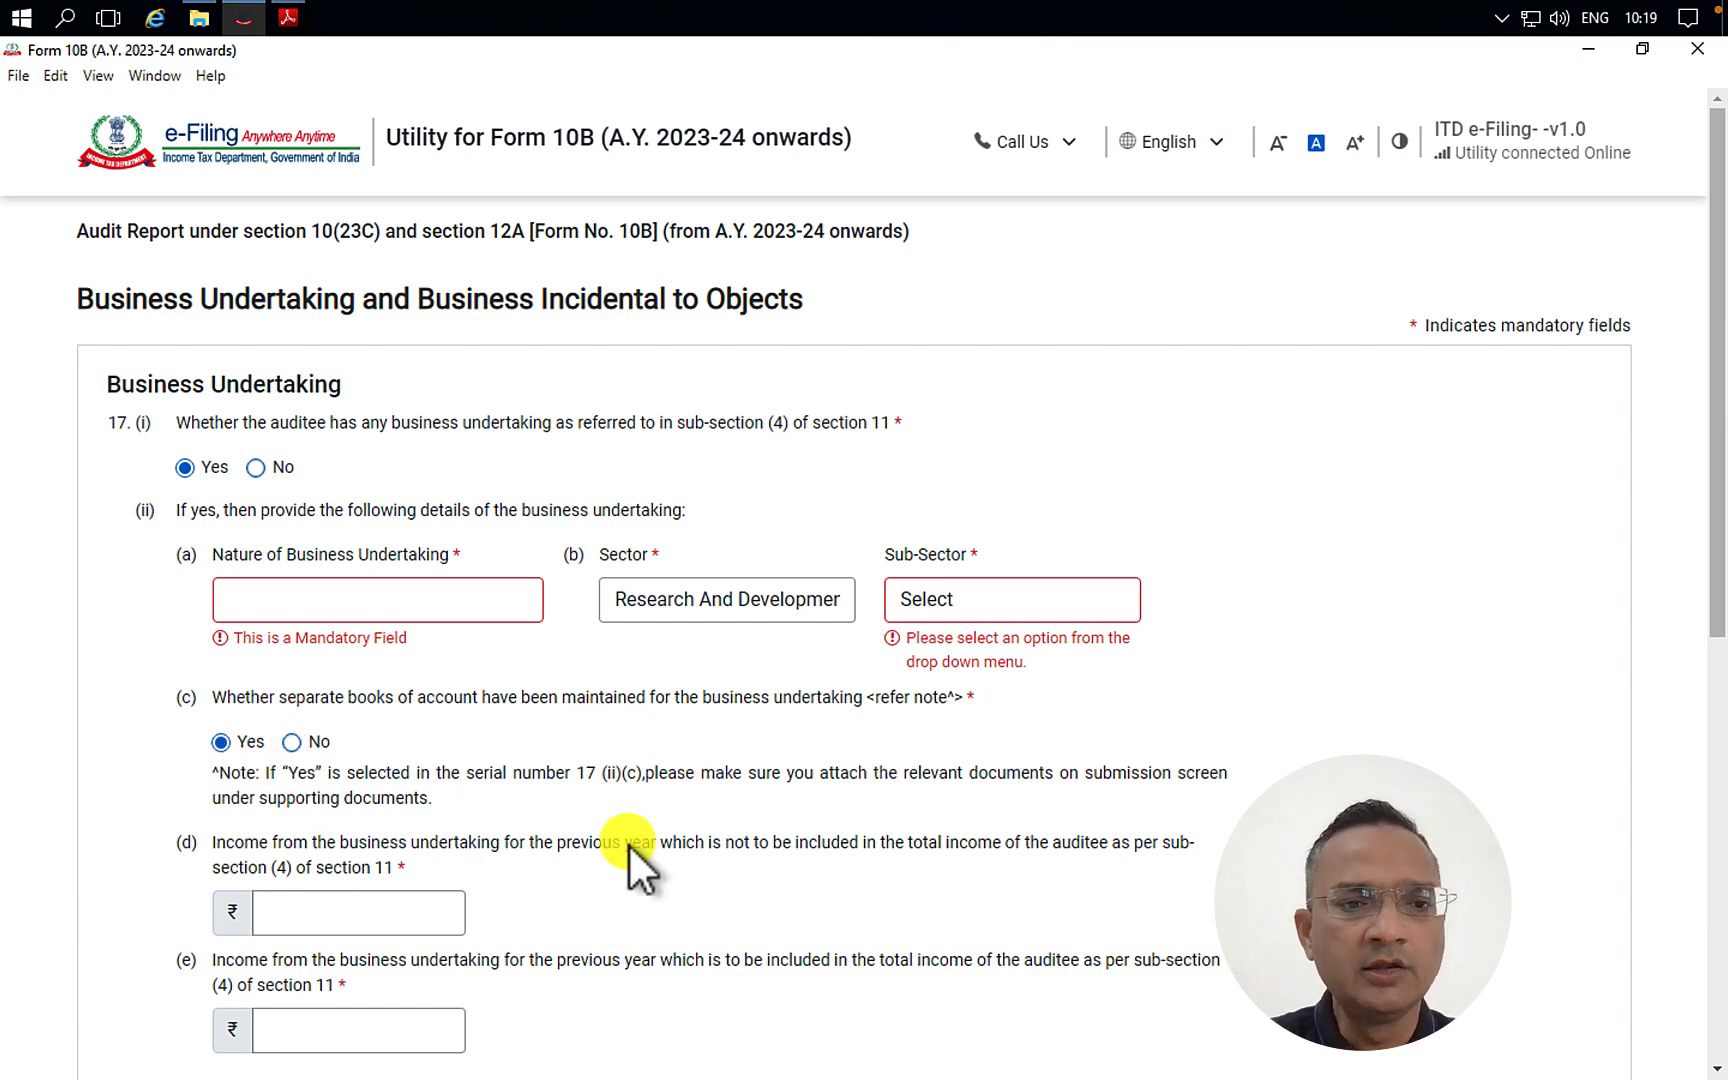
{"action": "scroll", "coordinate": [628, 842], "scroll_direction": "down", "scroll_amount": 3}
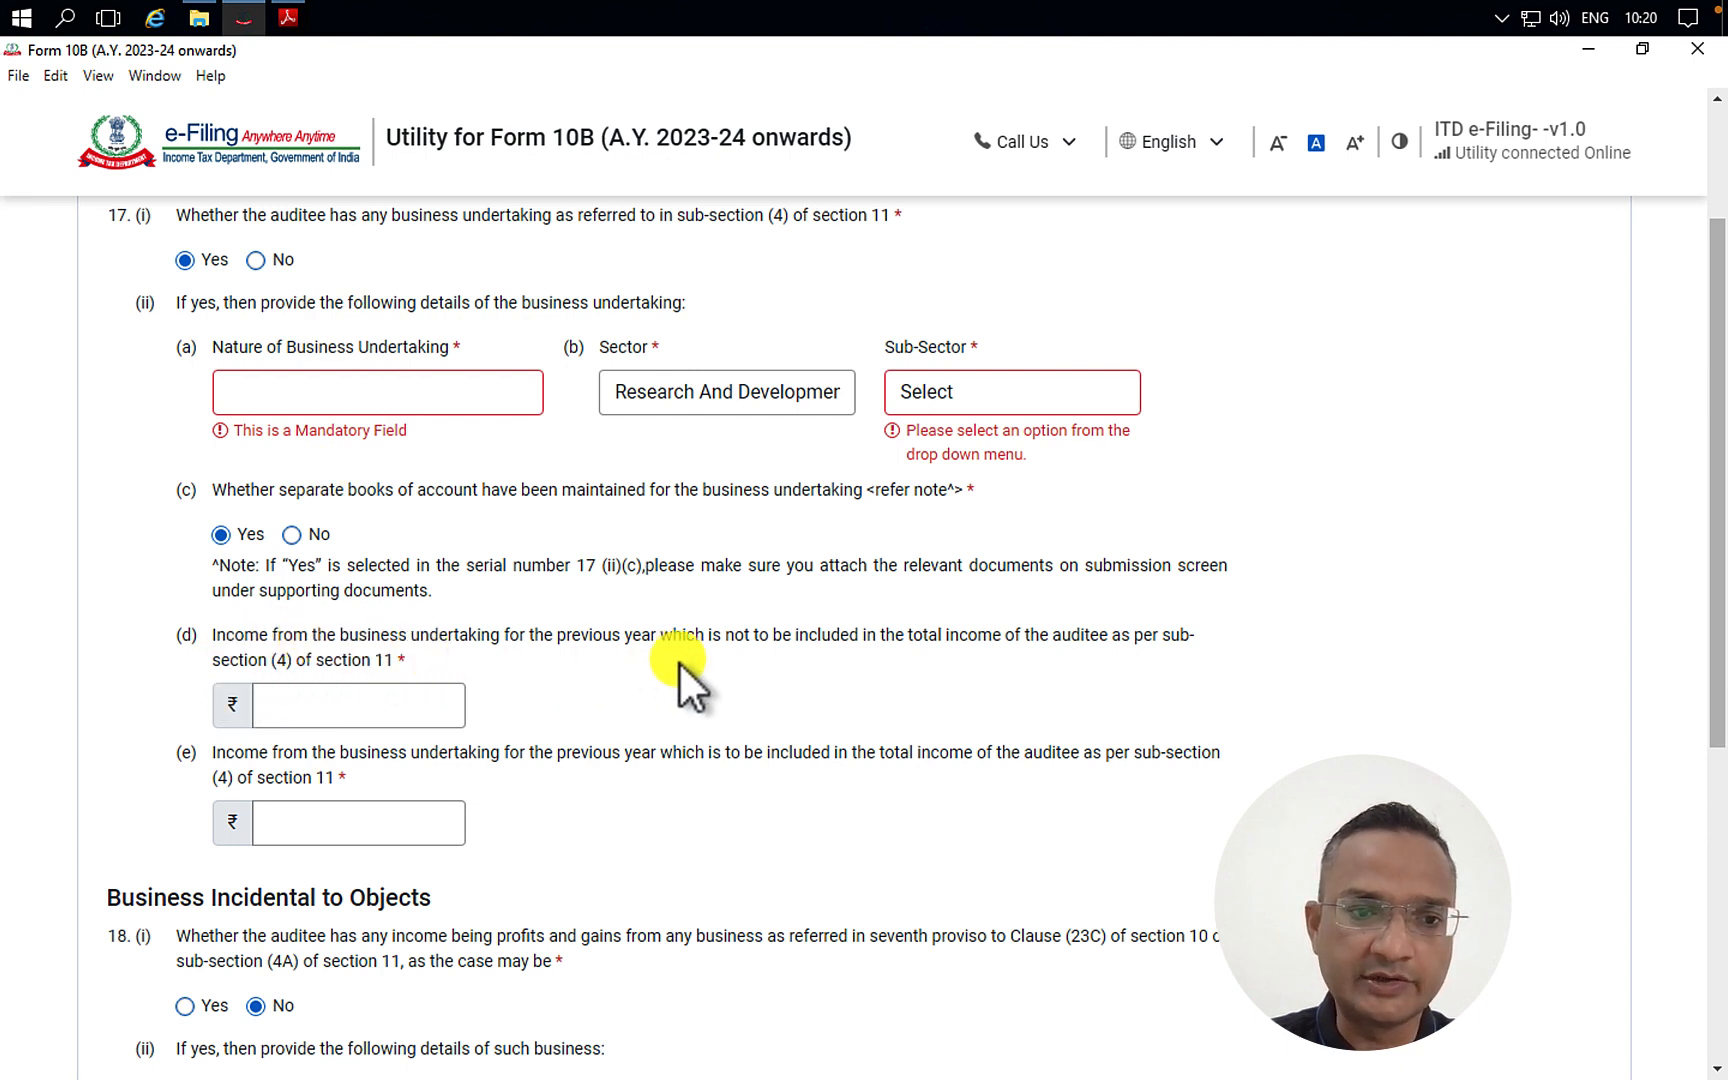
{"action": "left_click", "coordinate": [355, 702]}
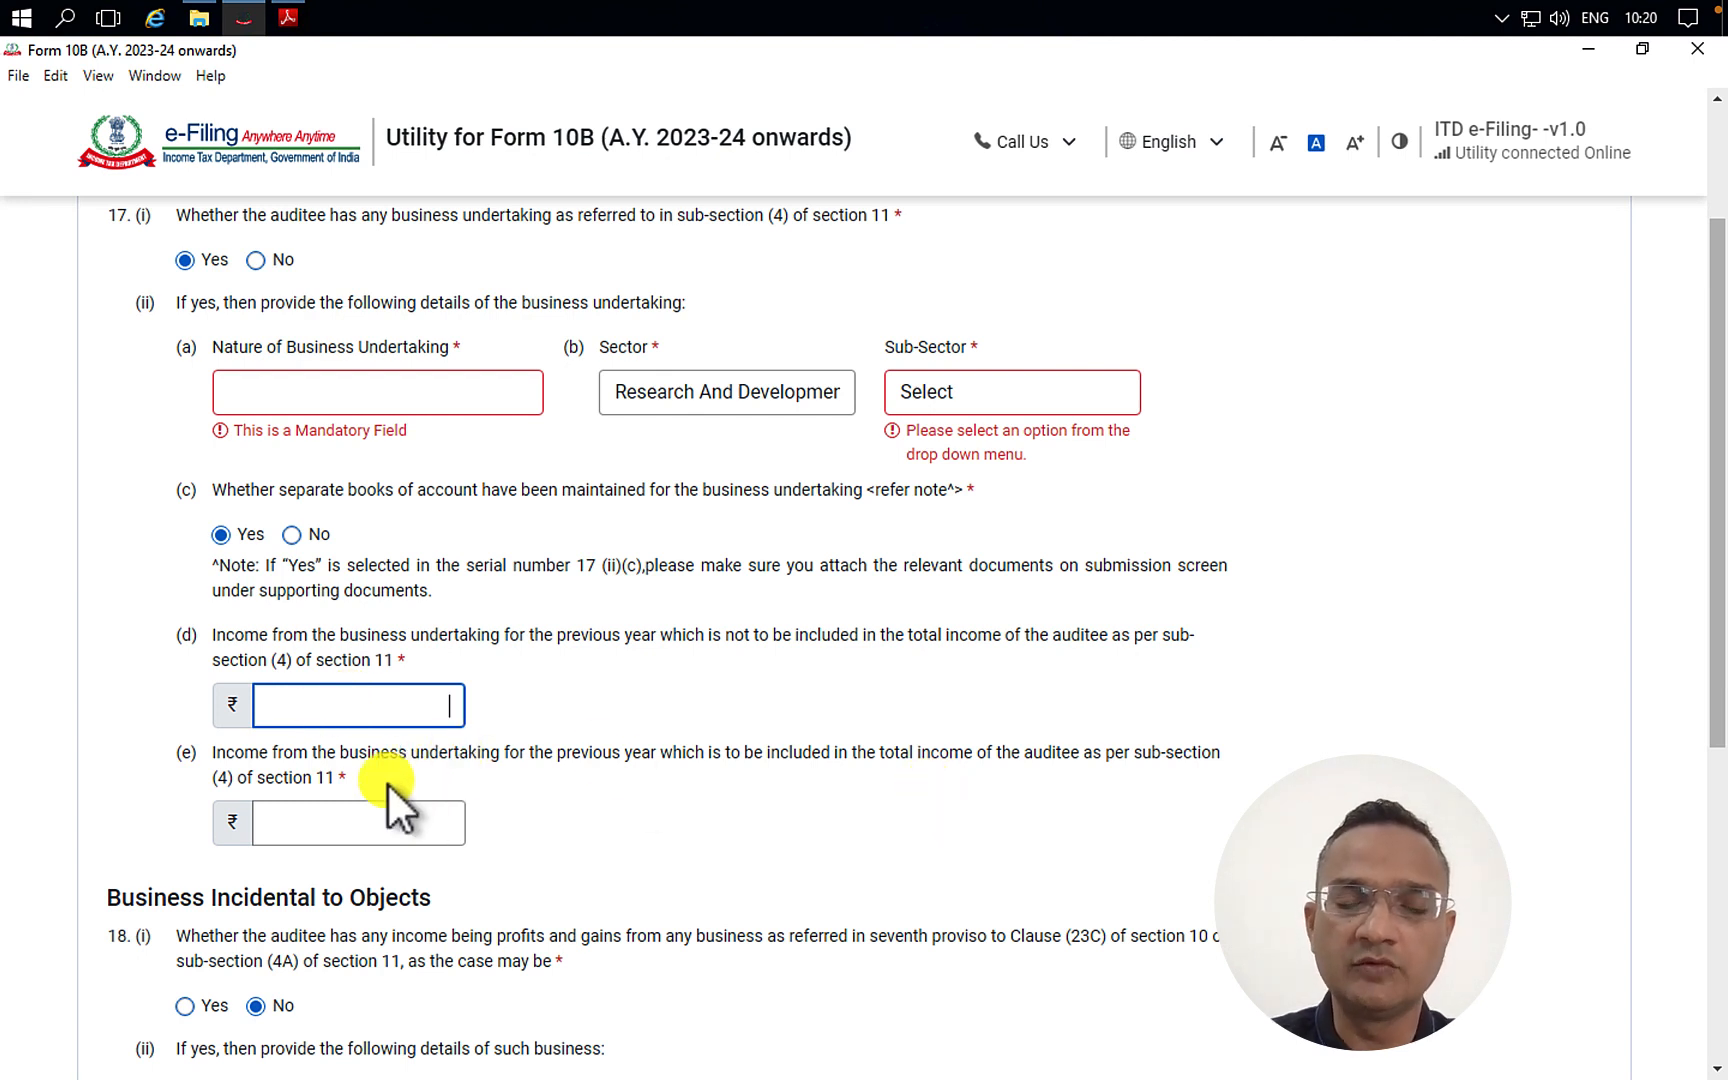
{"action": "left_click", "coordinate": [352, 822]}
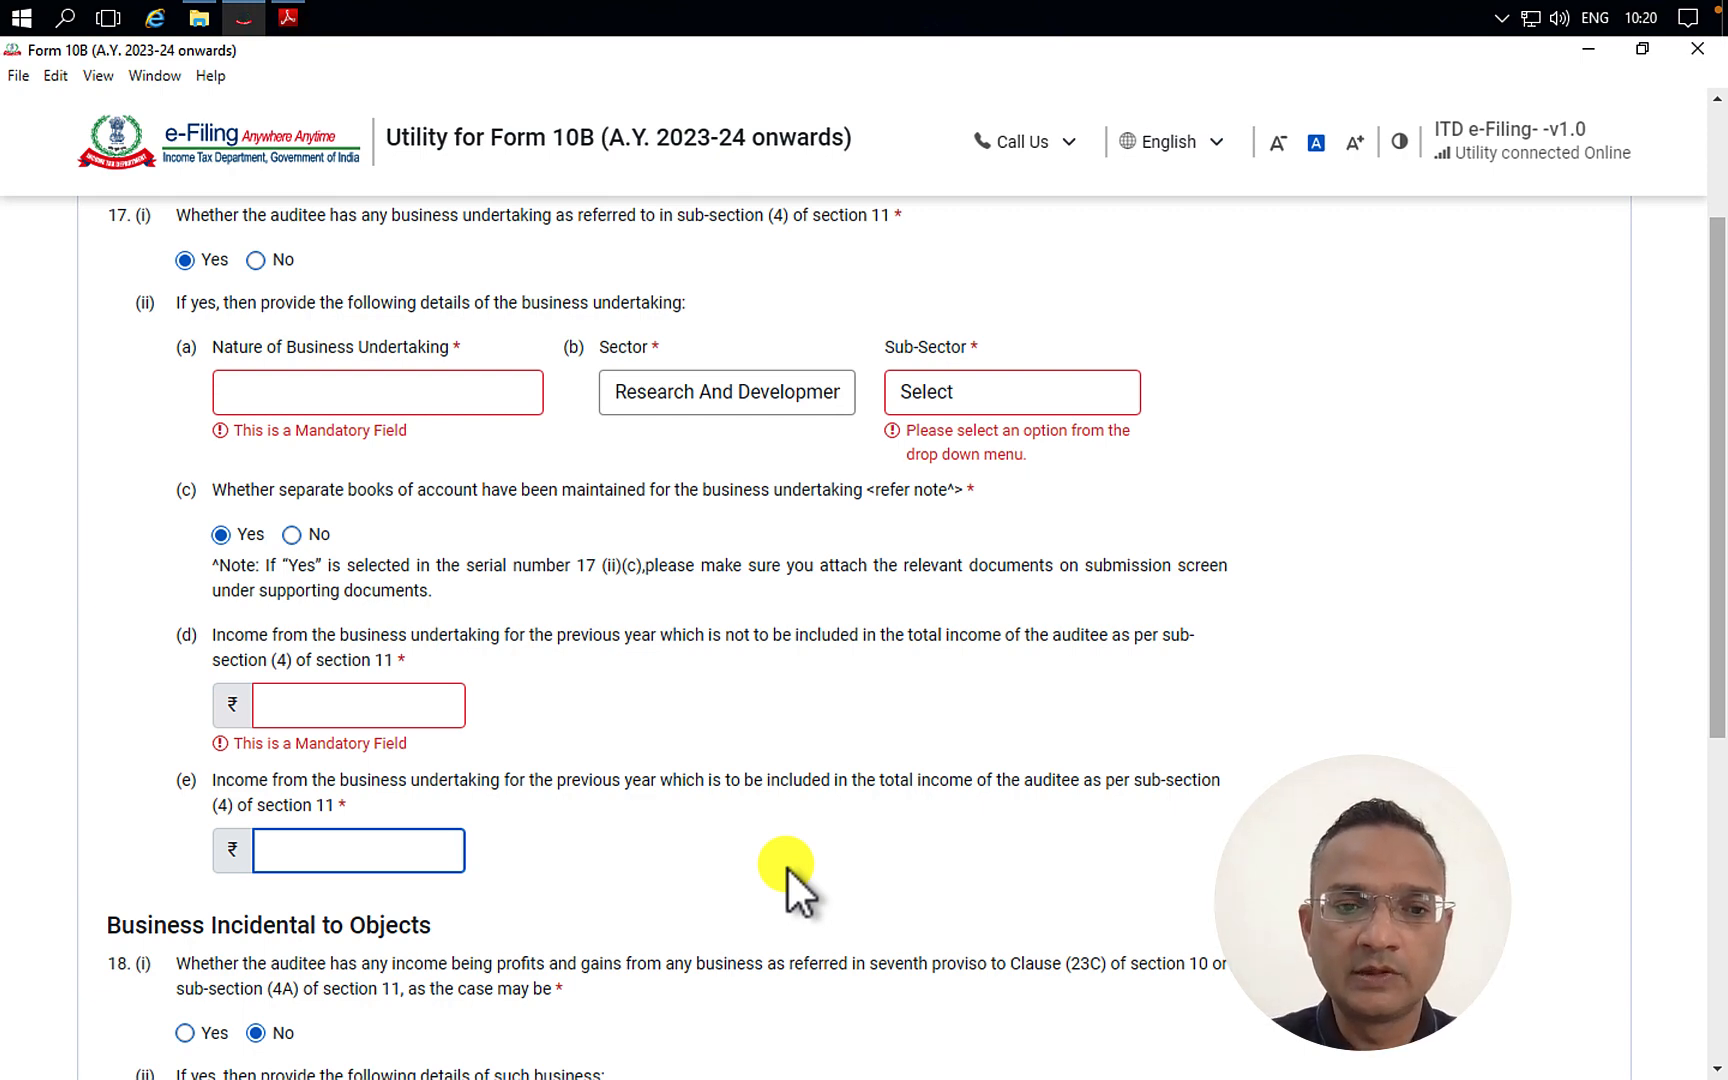
- Compare the Business Undertaking questions in item 17 with the Business Incidental to Objects questions in item 18, including their section references
{"action": "scroll", "coordinate": [788, 869], "scroll_direction": "down", "scroll_amount": 6}
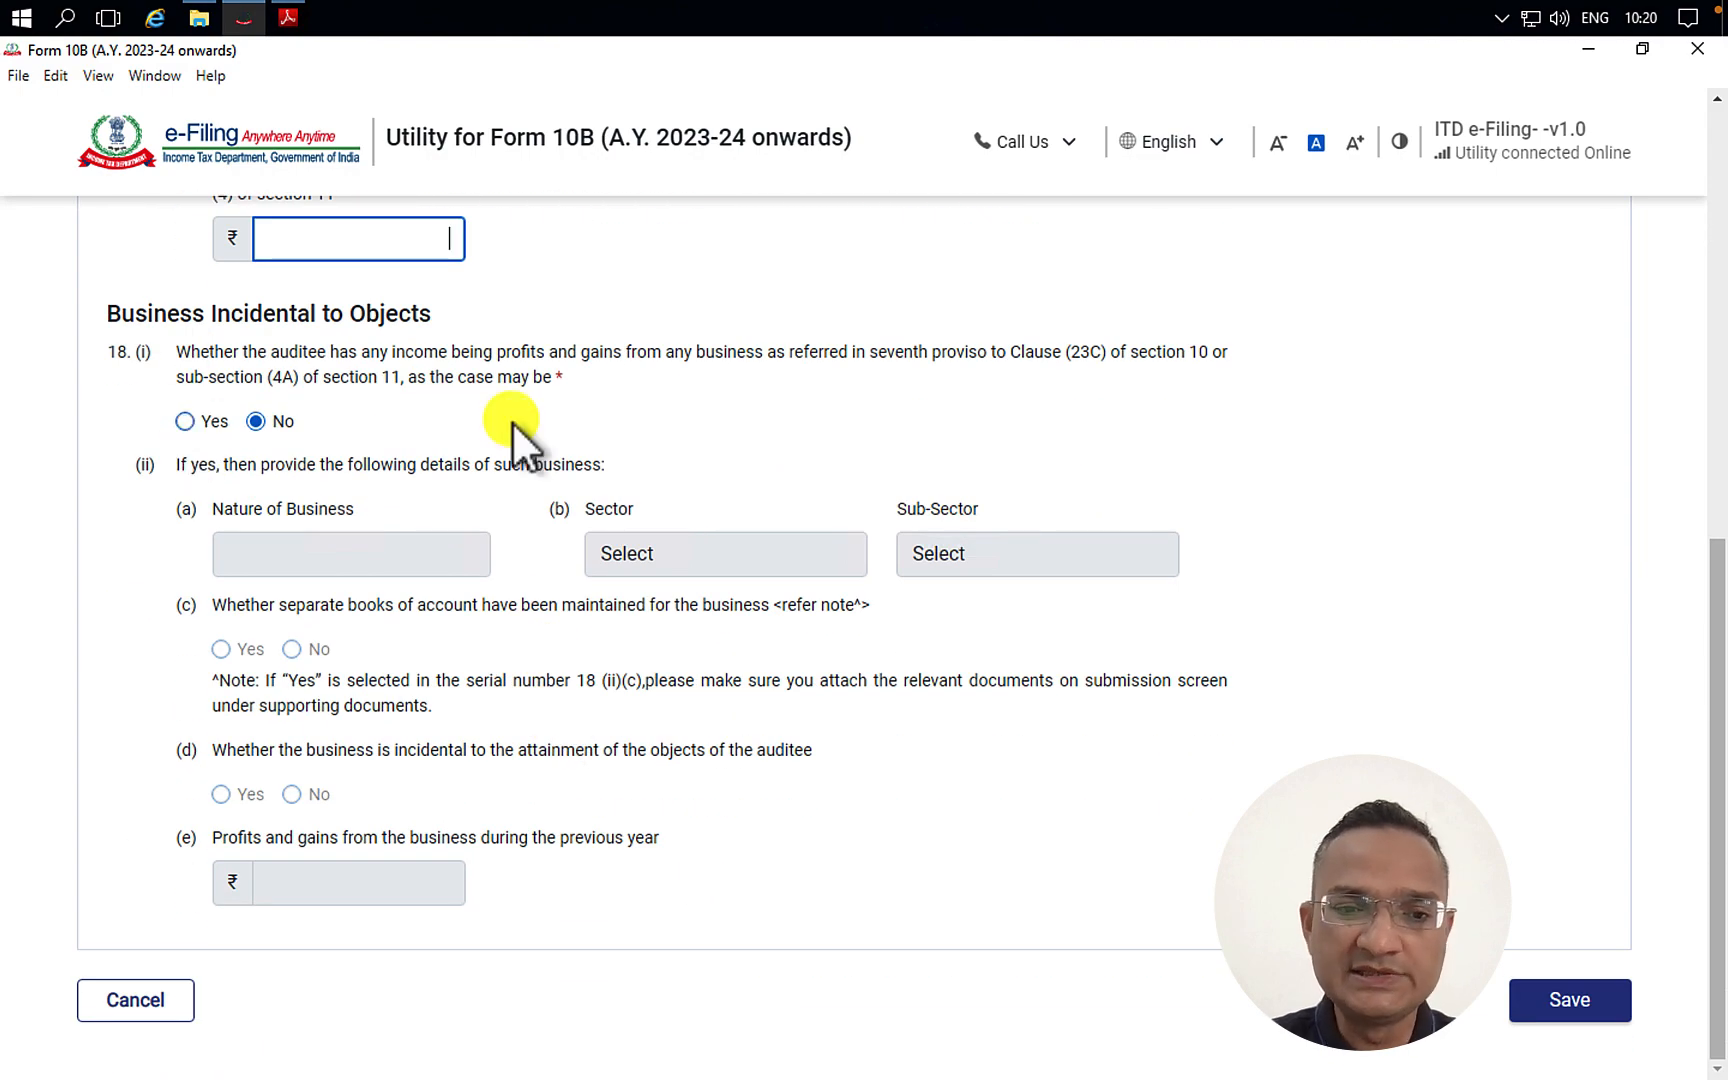
{"action": "scroll", "coordinate": [512, 421], "scroll_direction": "up", "scroll_amount": 8}
{"action": "left_click_drag", "start_coordinate": [386, 386], "coordinate": [96, 386]}
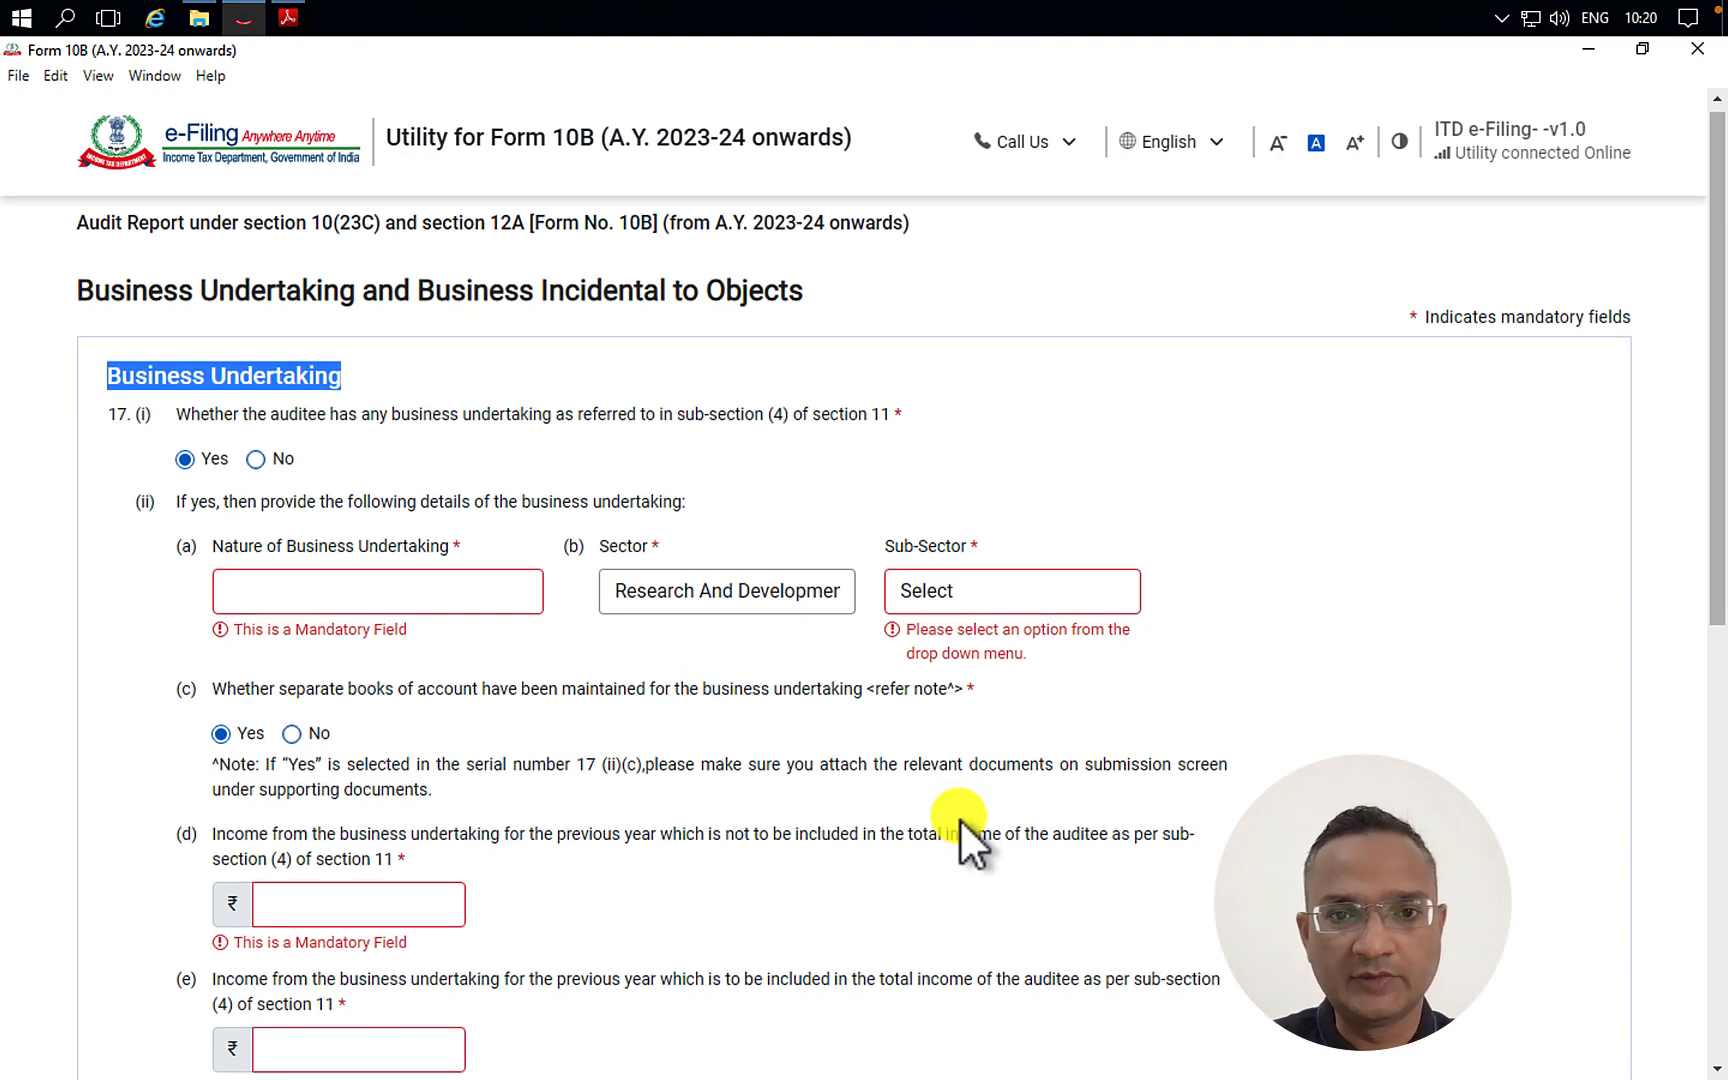
{"action": "scroll", "coordinate": [959, 818], "scroll_direction": "down", "scroll_amount": 4}
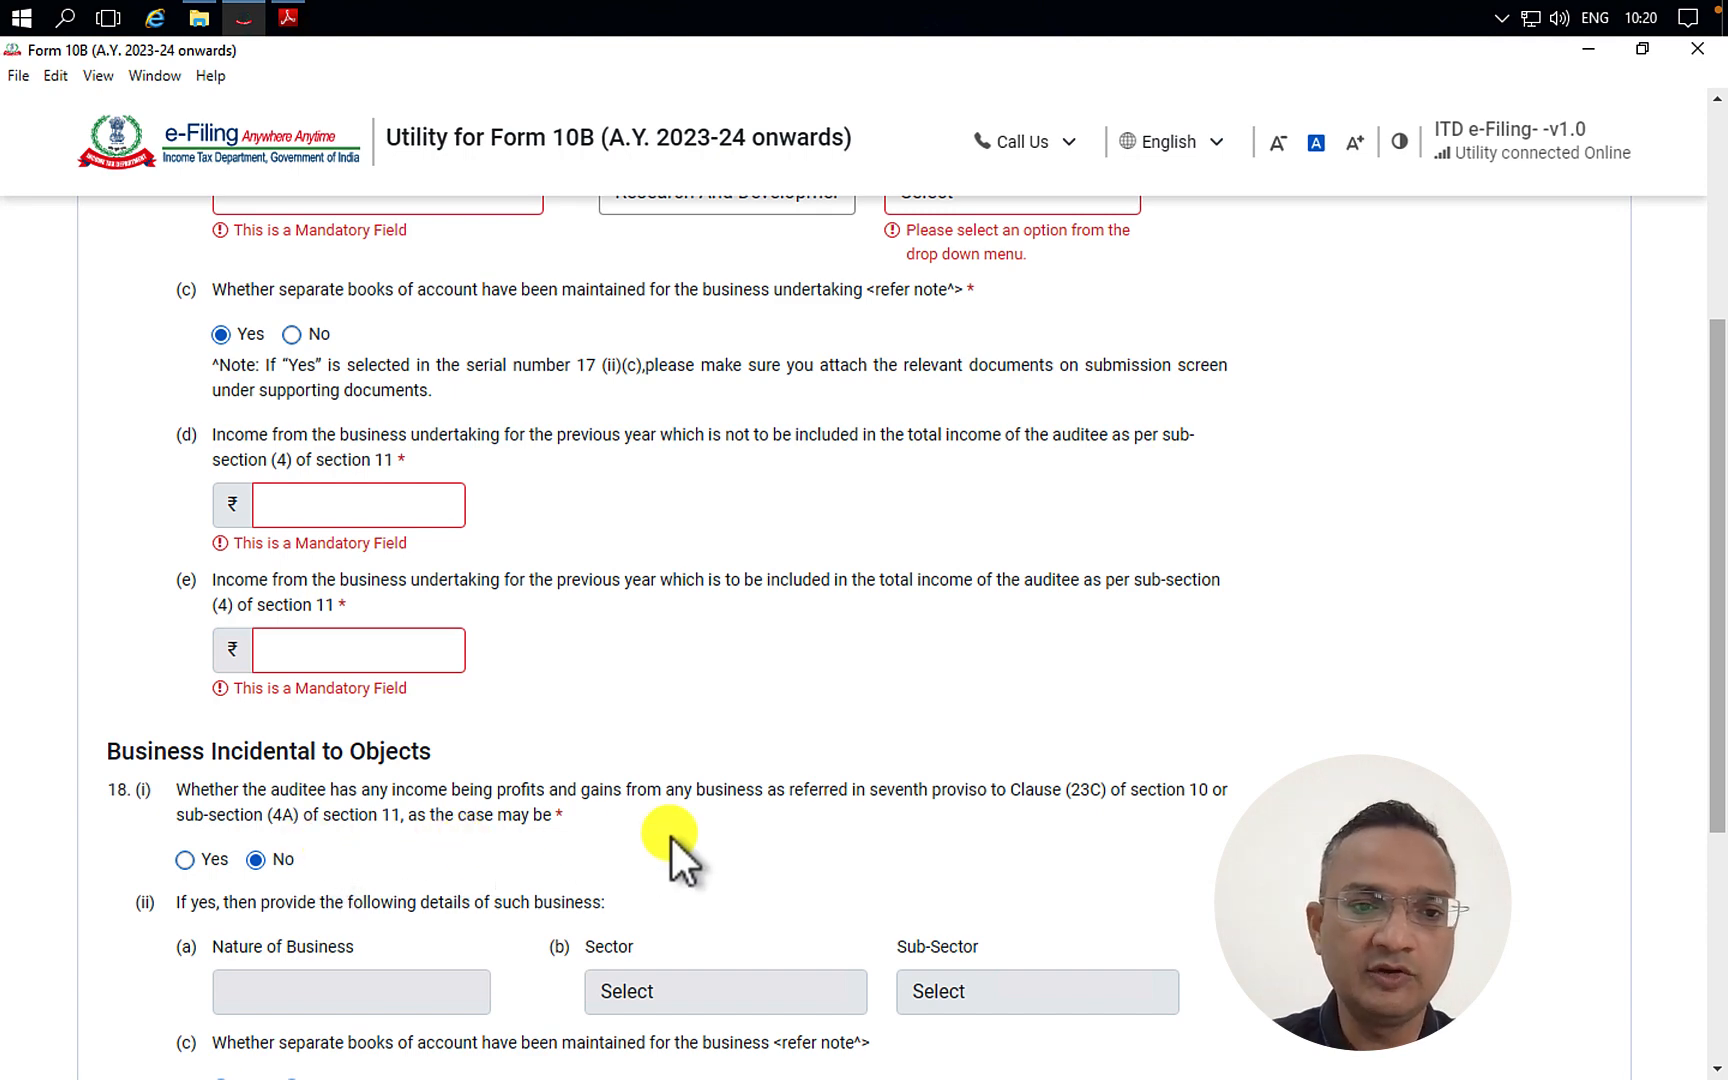
{"action": "scroll", "coordinate": [671, 837], "scroll_direction": "up", "scroll_amount": 4}
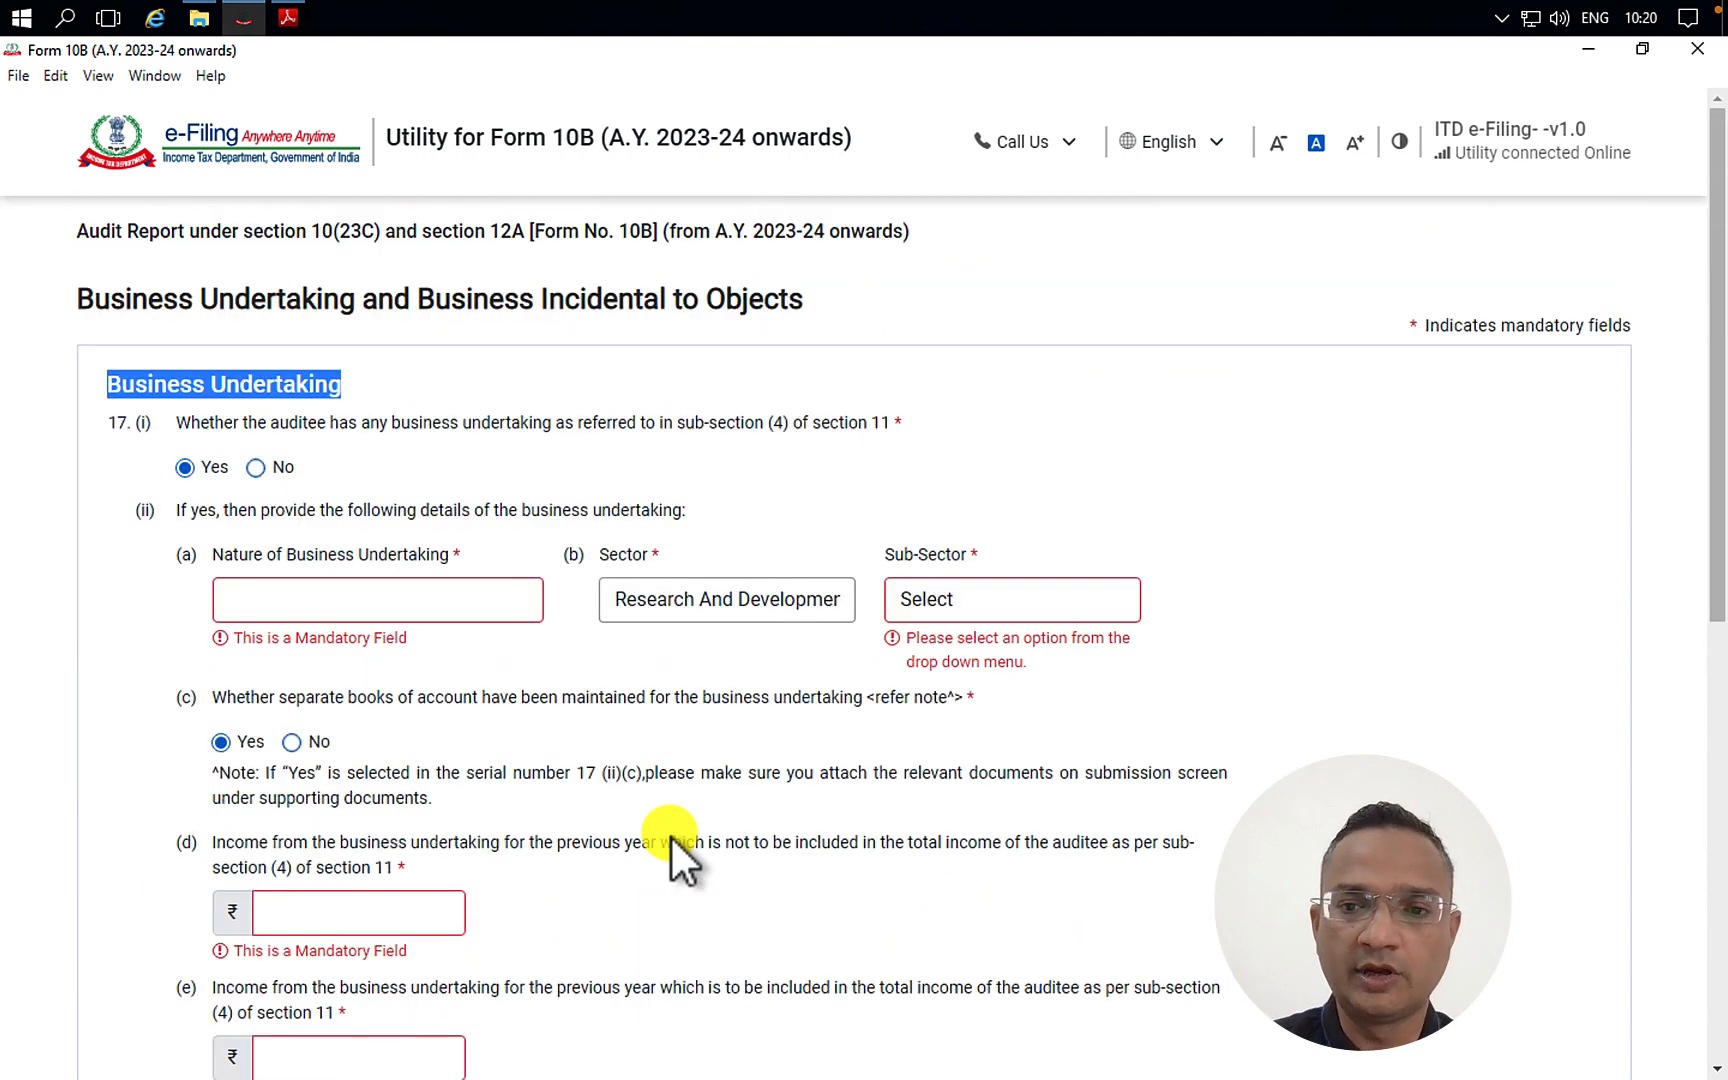
{"action": "left_click", "coordinate": [679, 425]}
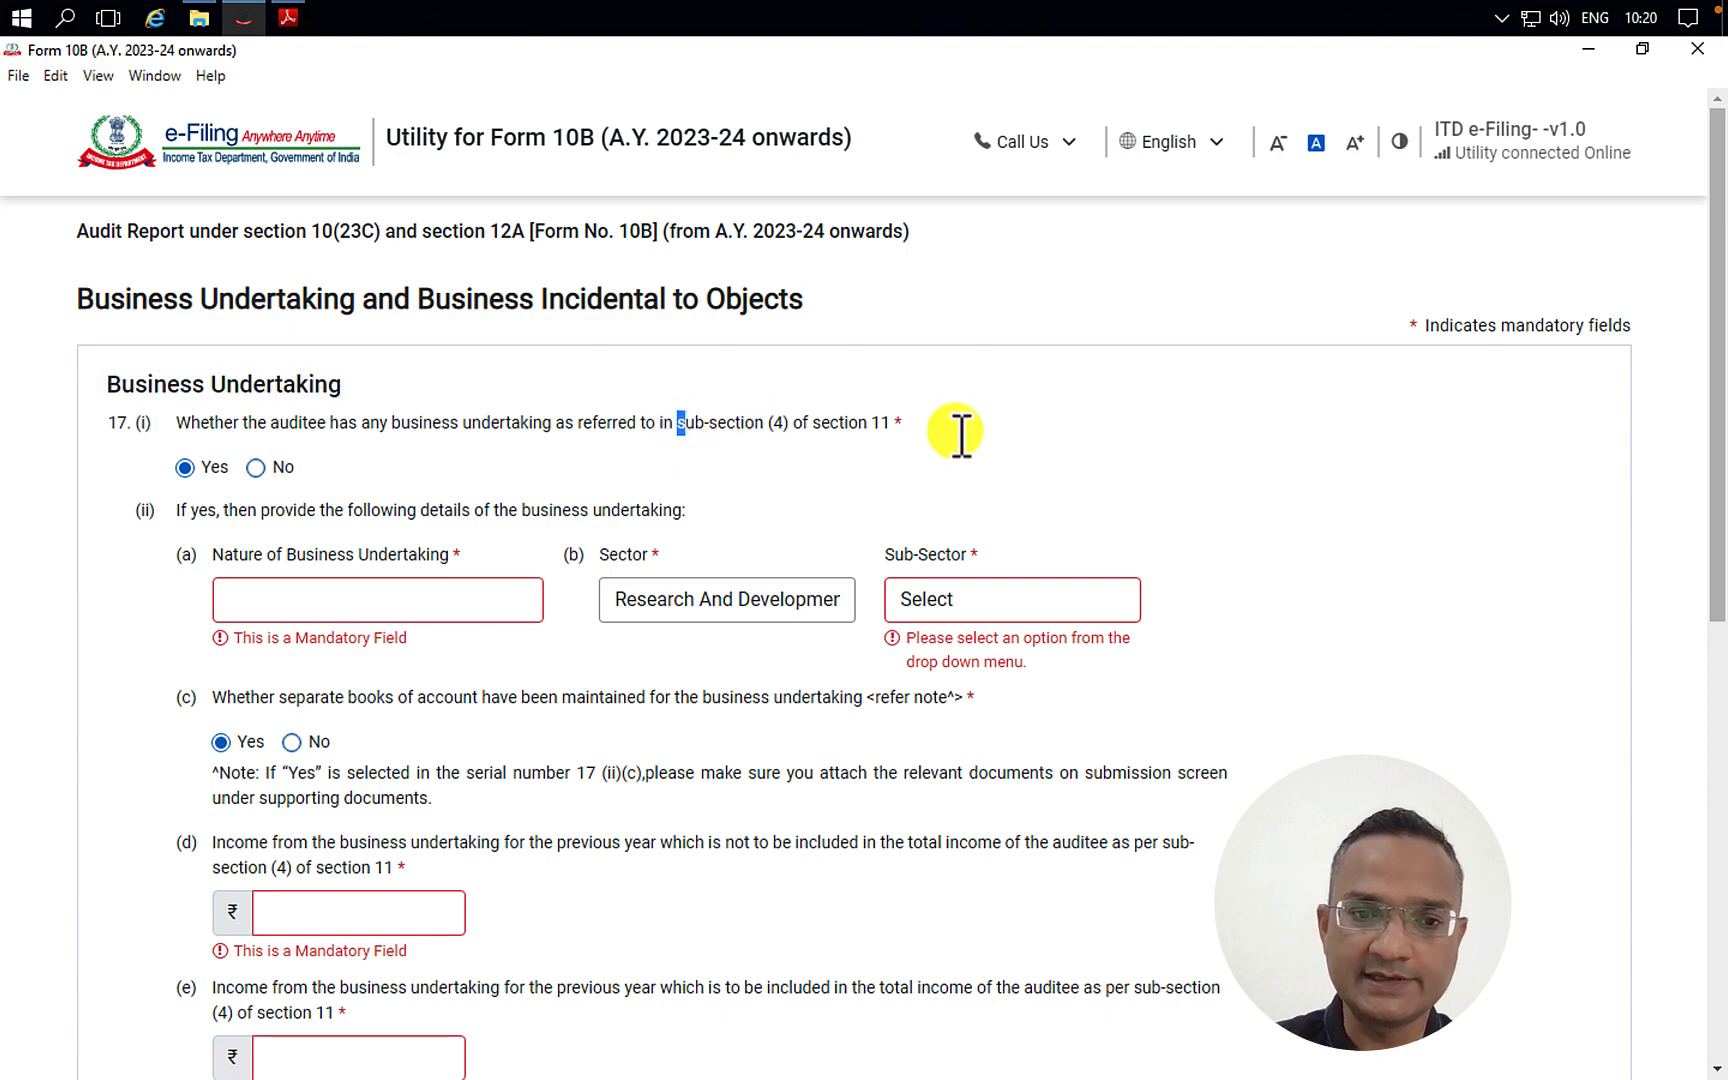
{"action": "left_click_drag", "start_coordinate": [960, 433], "coordinate": [956, 433]}
- Answer Yes to item 18(i) on incidental business income and check the nature of business and sector fields
{"action": "scroll", "coordinate": [609, 771], "scroll_direction": "down", "scroll_amount": 8}
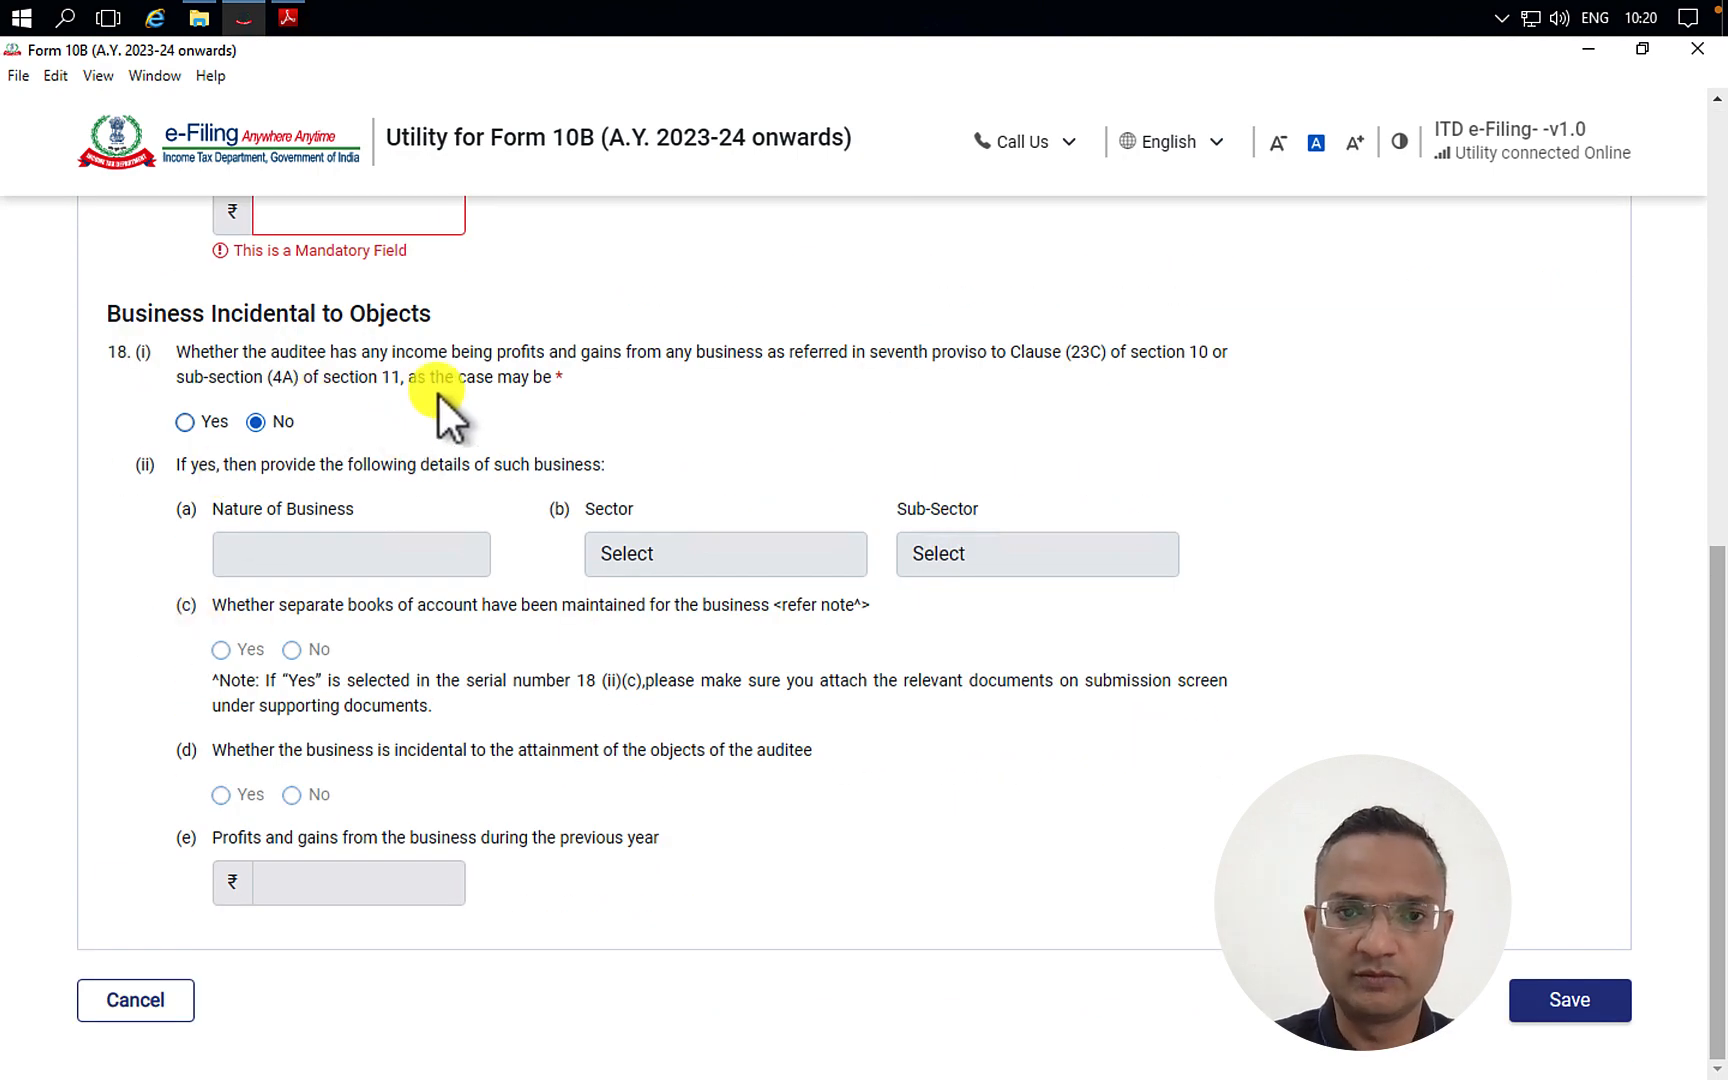
{"action": "left_click", "coordinate": [185, 423]}
{"action": "left_click", "coordinate": [347, 553]}
{"action": "left_click", "coordinate": [712, 615]}
{"action": "scroll", "coordinate": [700, 600], "scroll_direction": "up", "scroll_amount": 1}
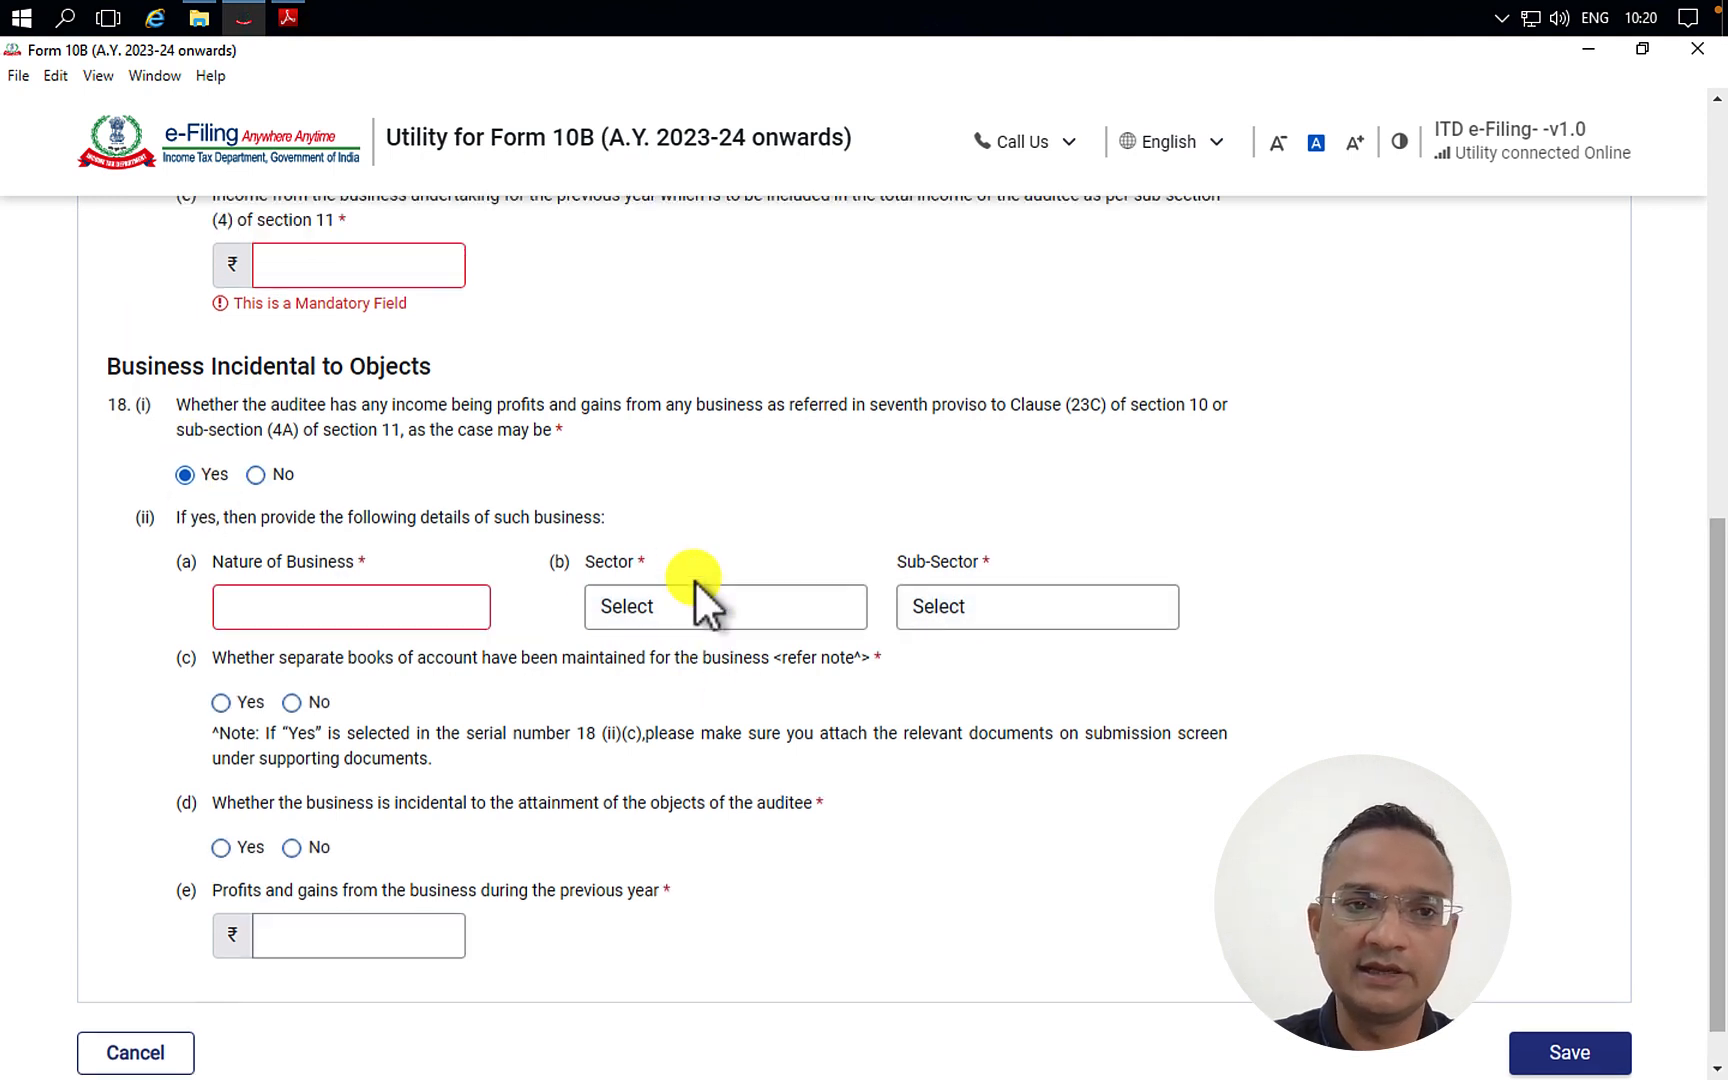
{"action": "left_click", "coordinate": [698, 578]}
{"action": "left_click", "coordinate": [1278, 529]}
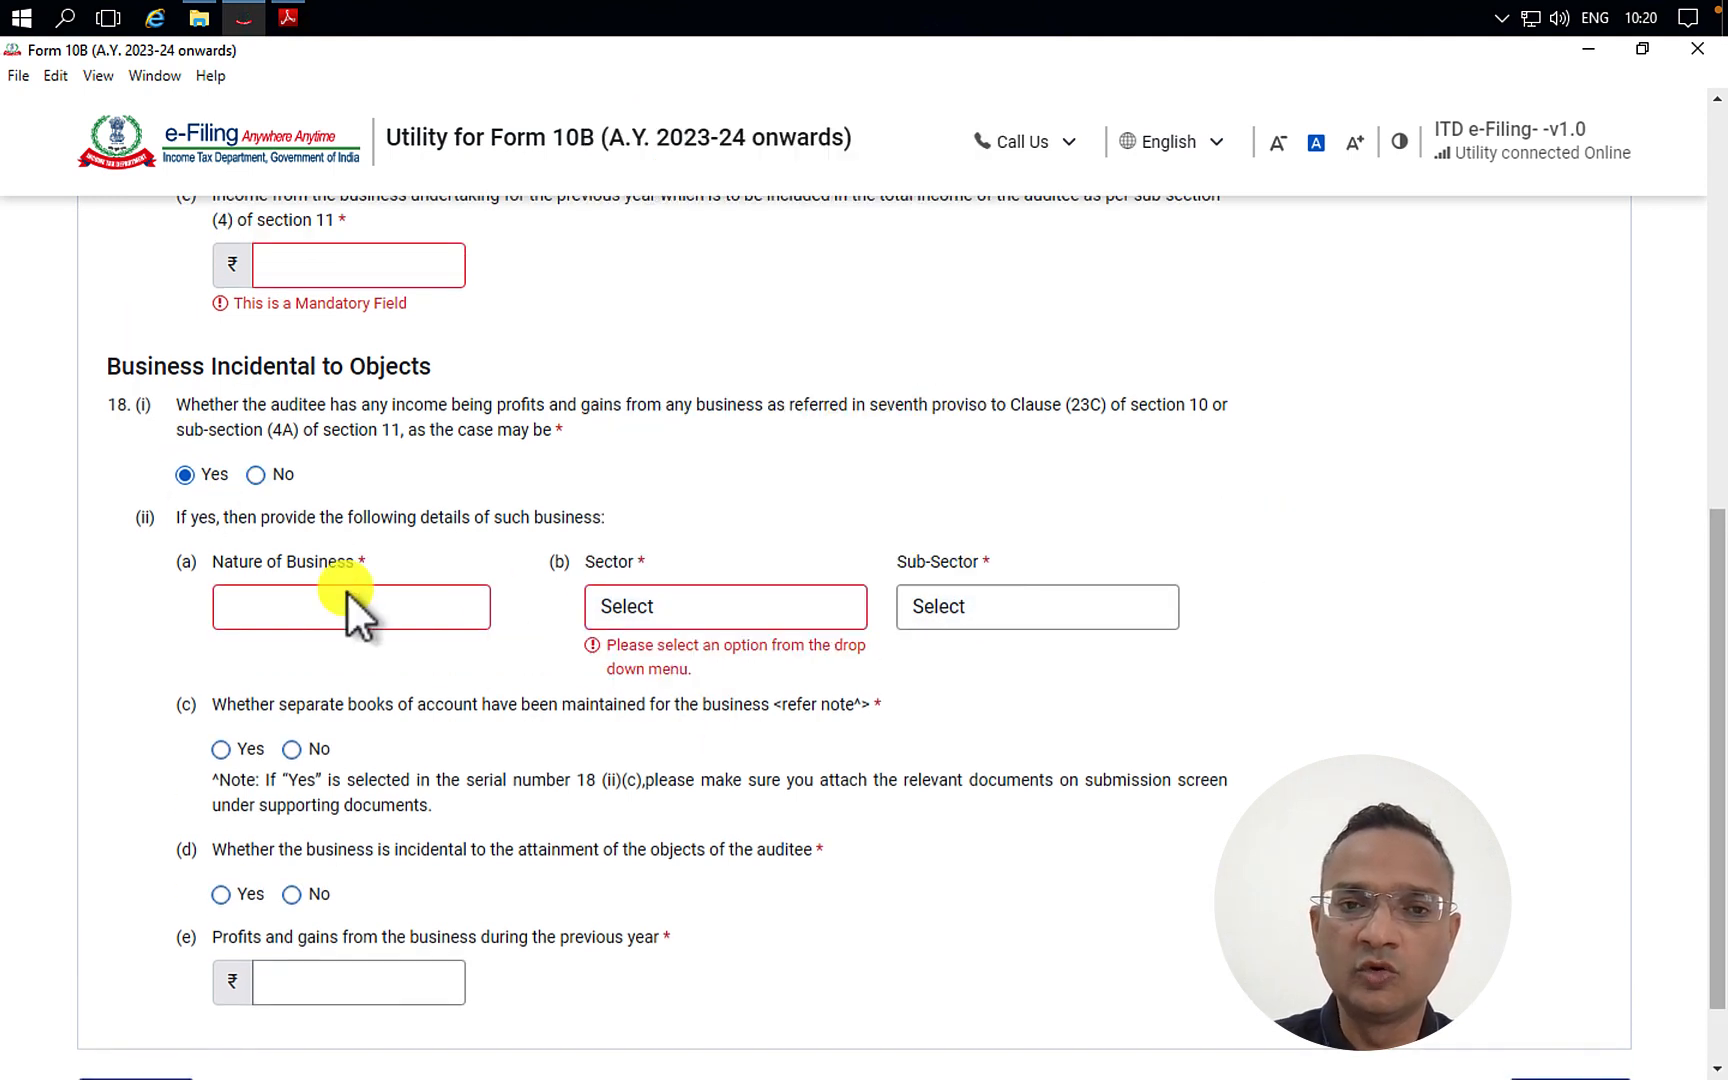
- Answer No to item 18(i) on incidental business income and leave the business section without saving
{"action": "left_click", "coordinate": [255, 476]}
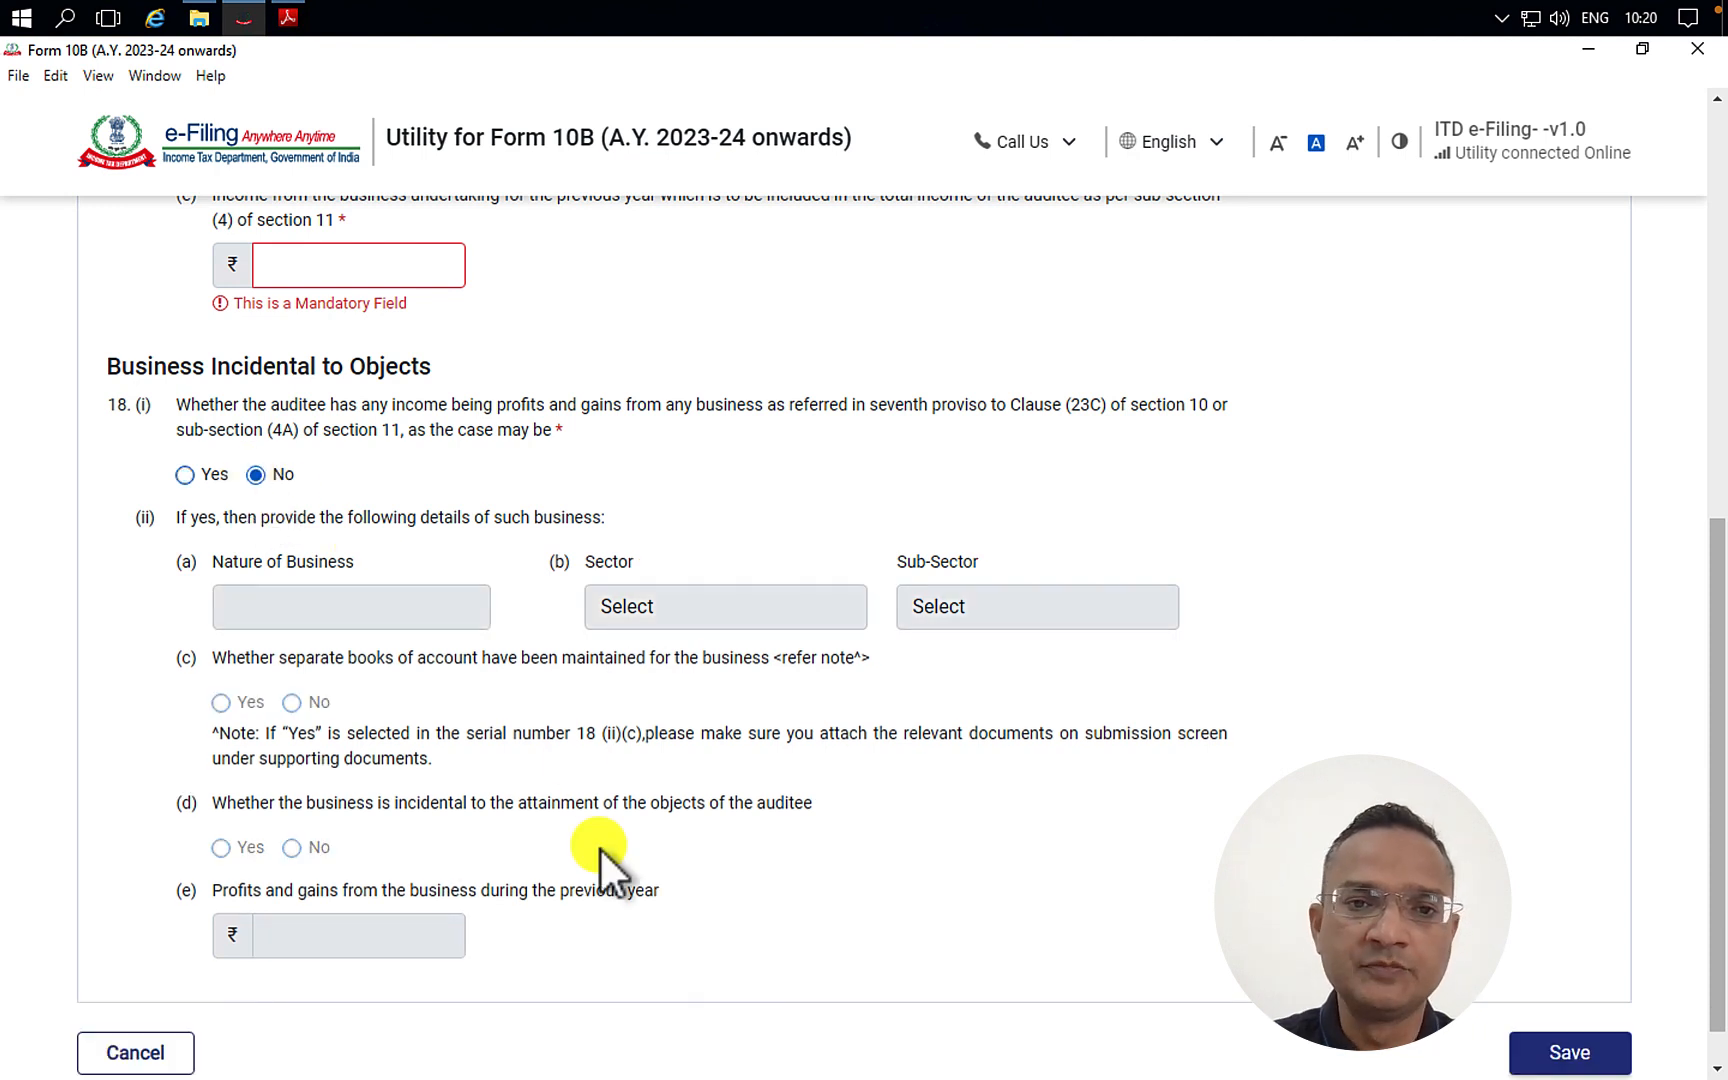
{"action": "scroll", "coordinate": [605, 848], "scroll_direction": "down", "scroll_amount": 1}
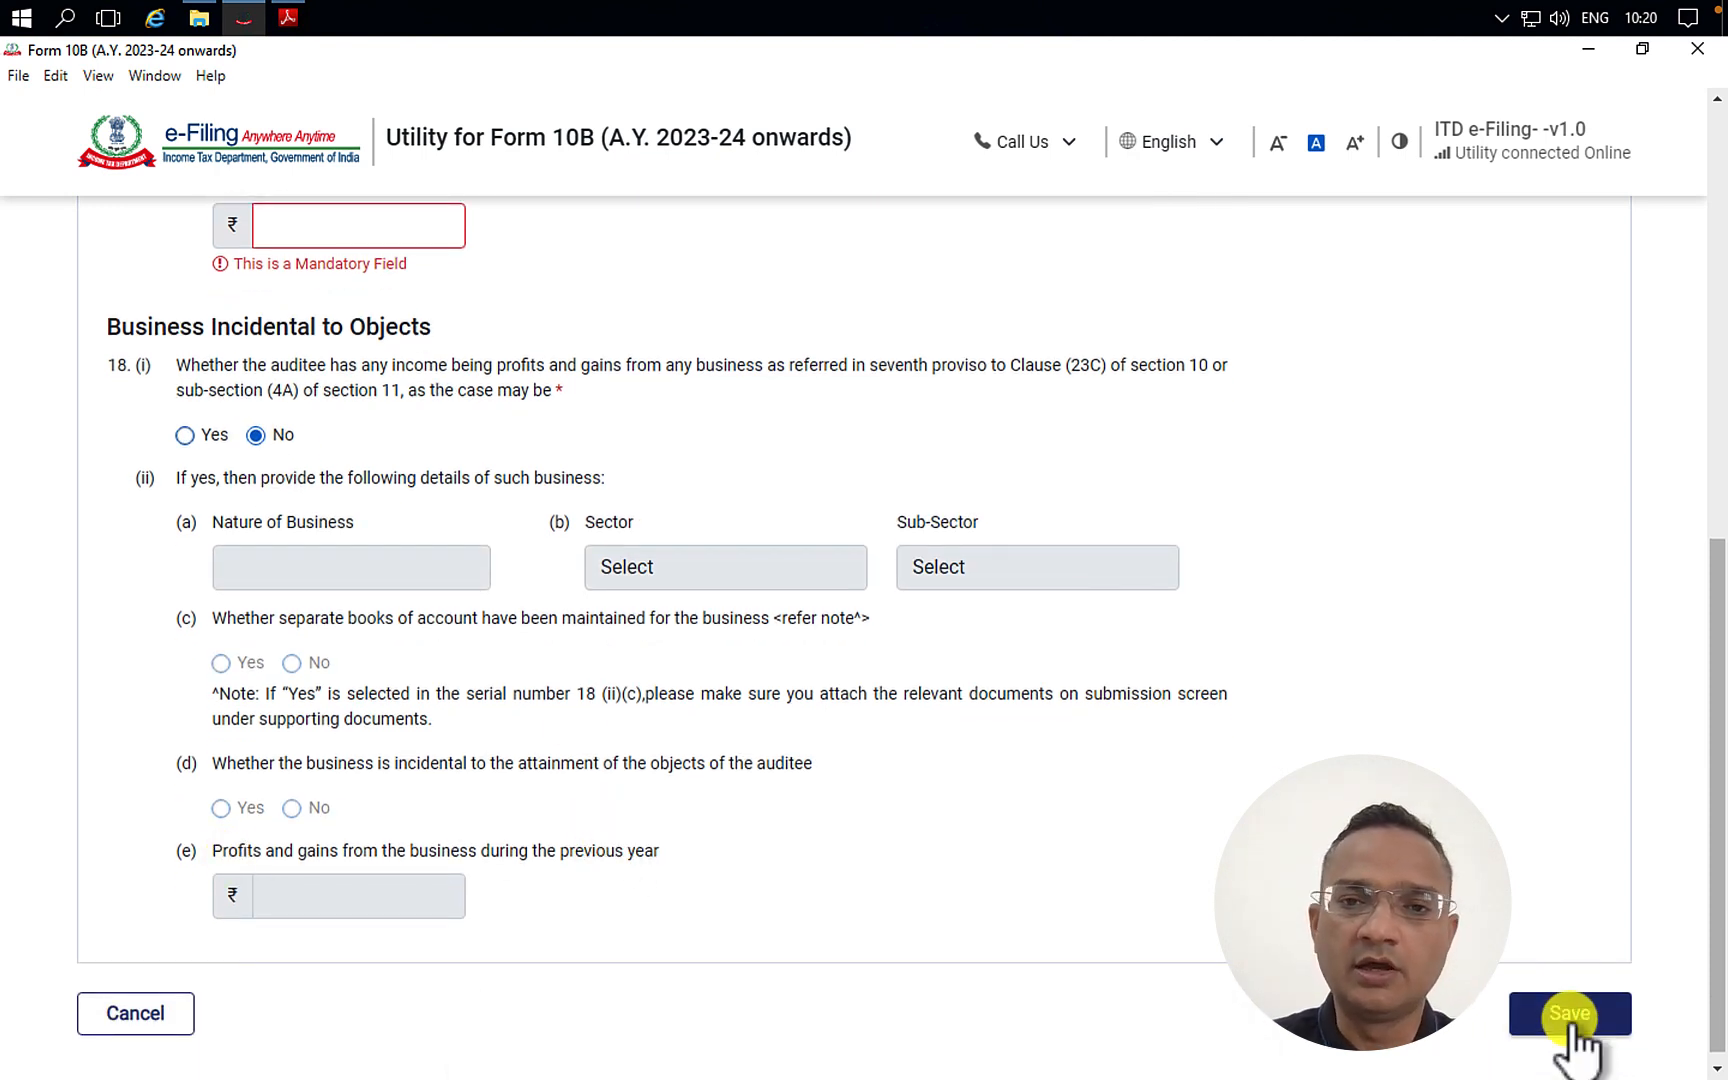
{"action": "left_click", "coordinate": [137, 1013]}
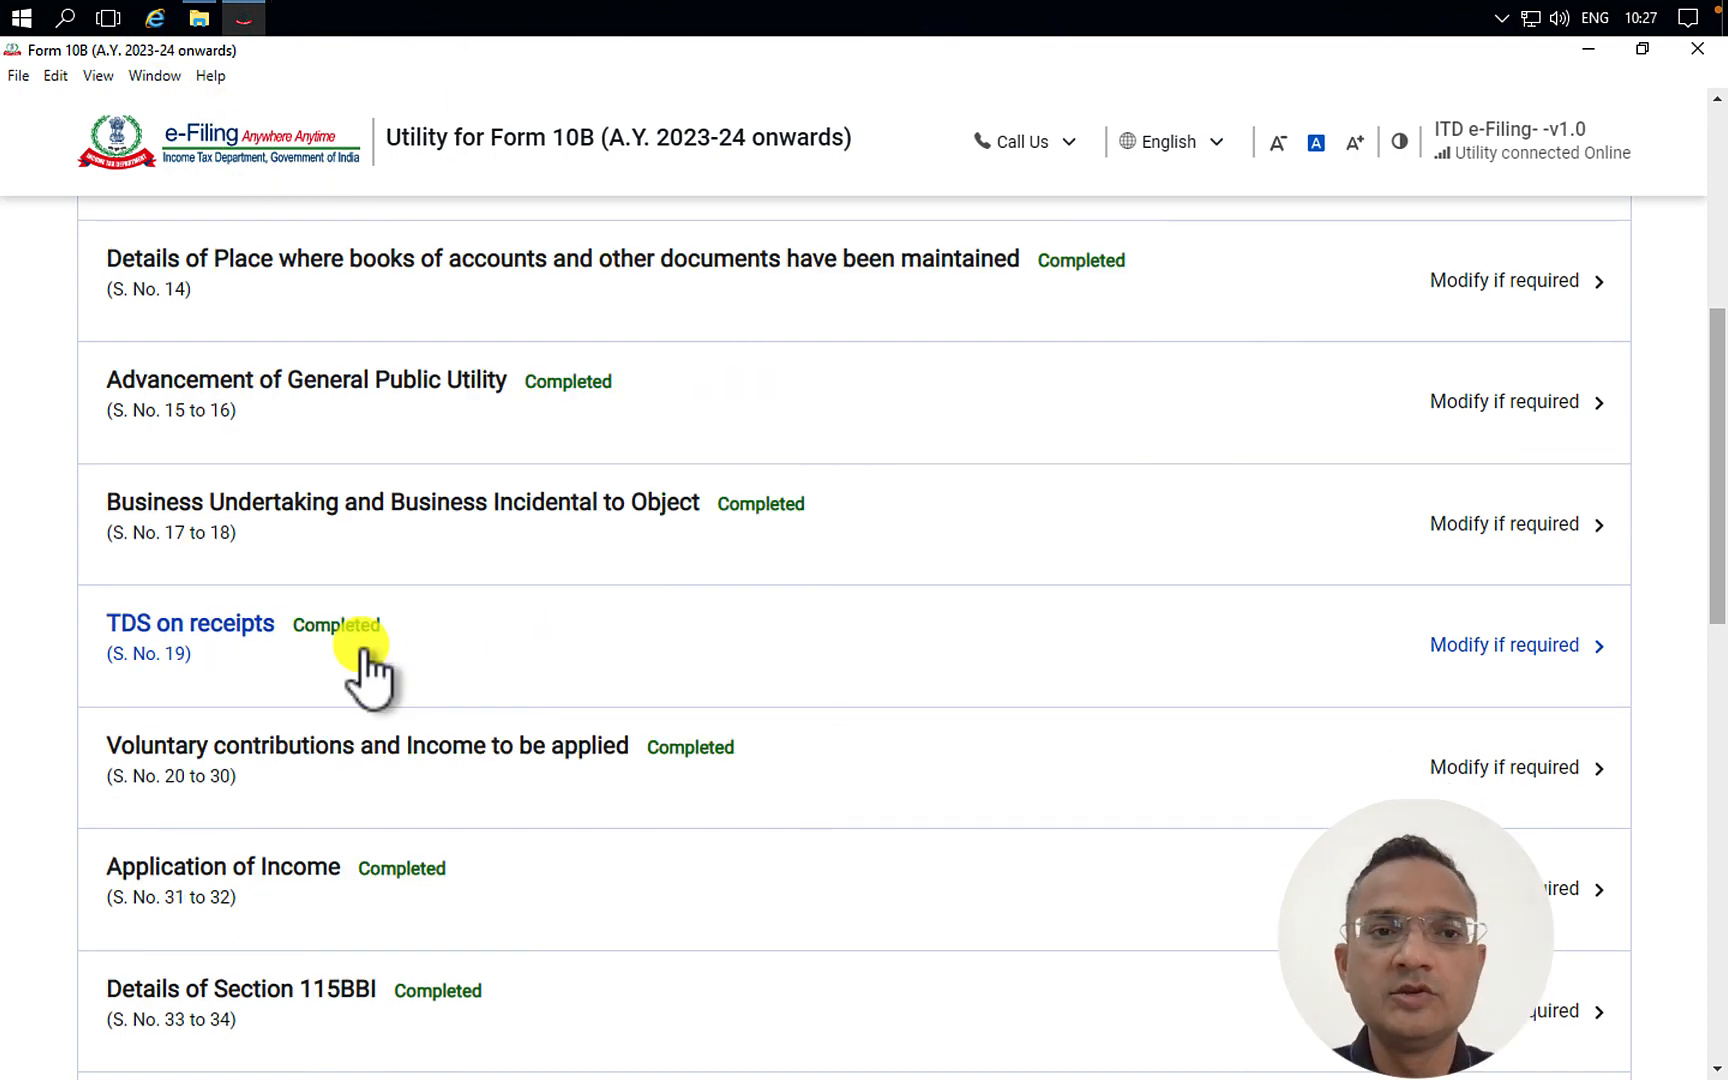
- Open the TDS on receipts section, check the TDS sections listed in item 19, and leave without saving
{"action": "left_click", "coordinate": [238, 620]}
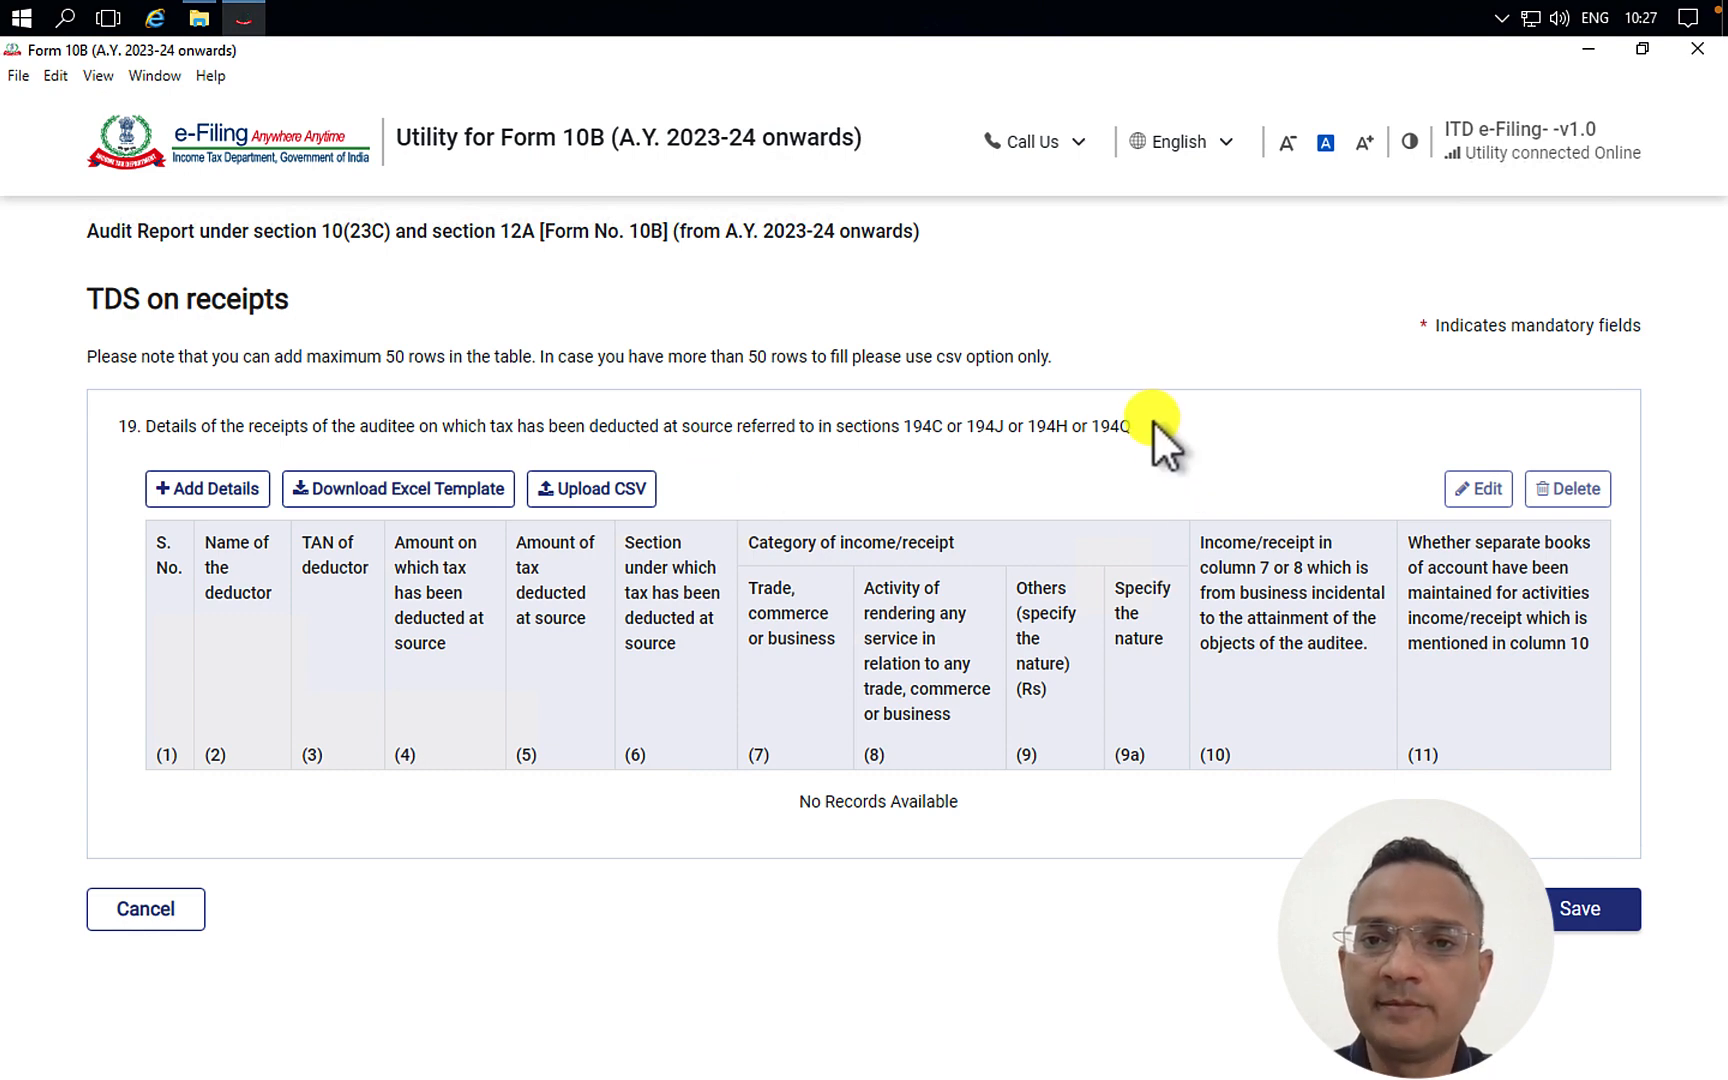
{"action": "left_click_drag", "start_coordinate": [1153, 421], "coordinate": [1092, 440]}
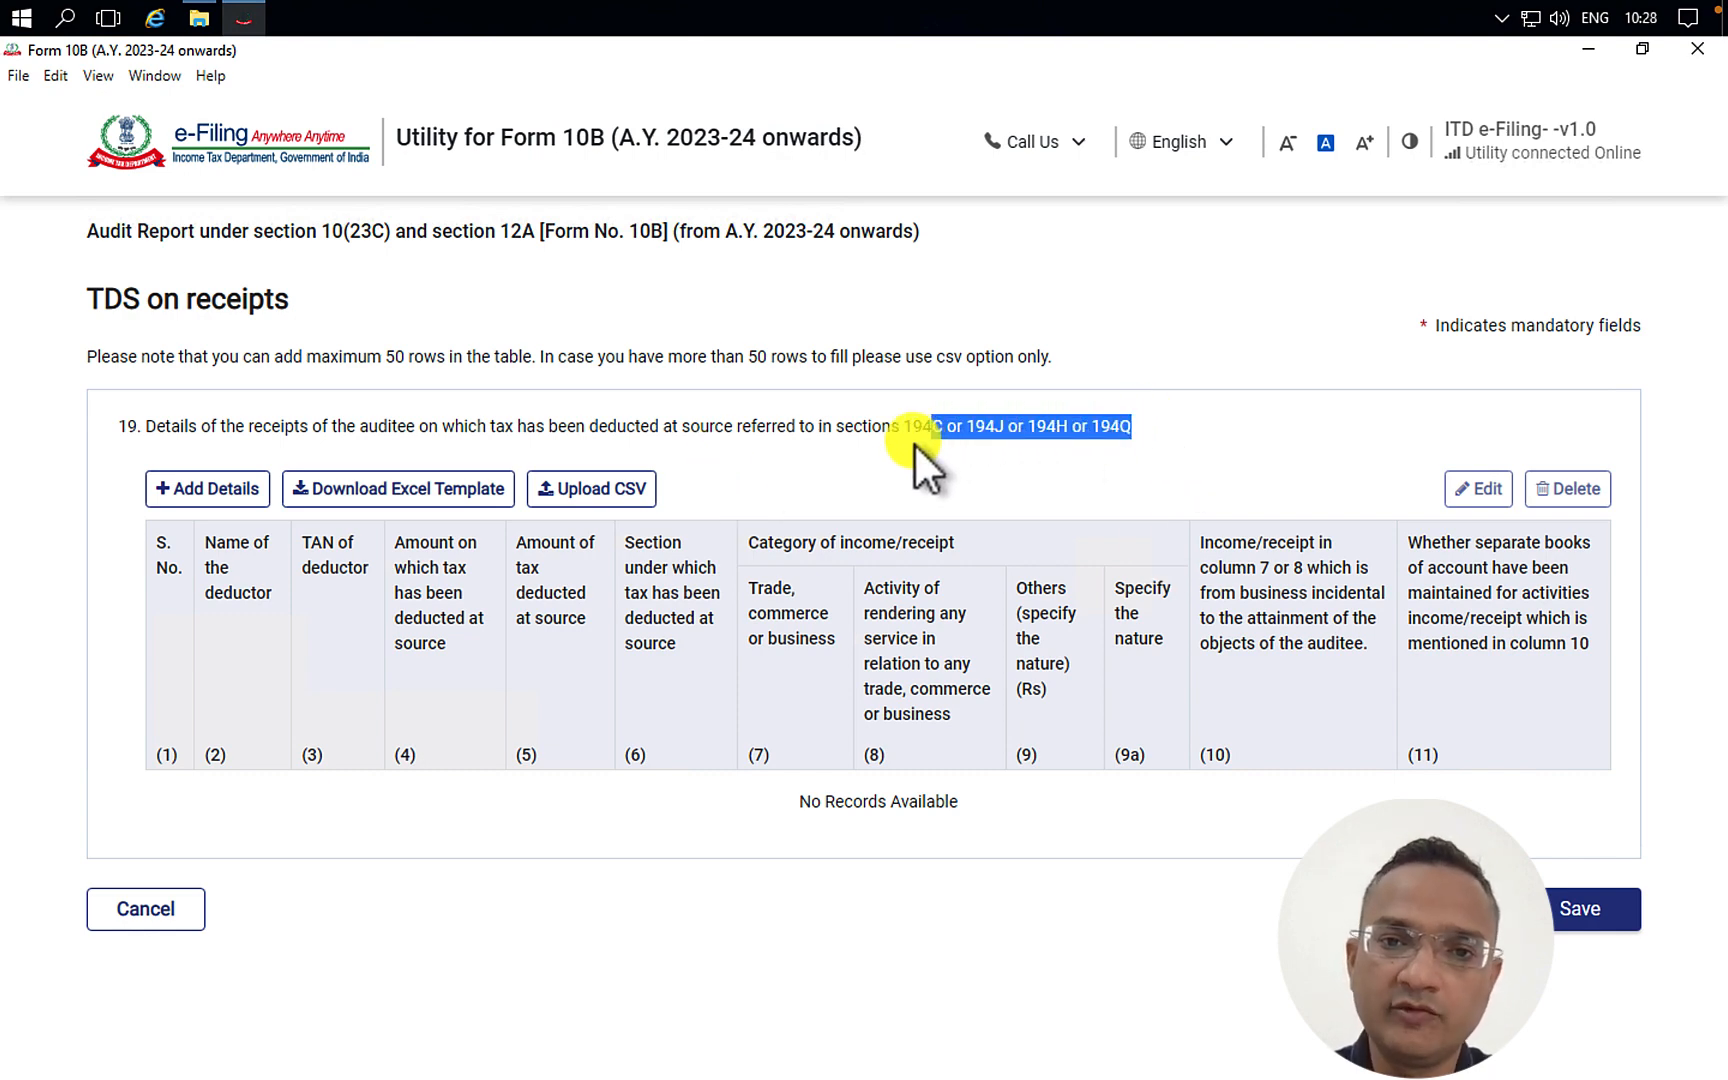
{"action": "left_click_drag", "start_coordinate": [915, 446], "coordinate": [901, 437]}
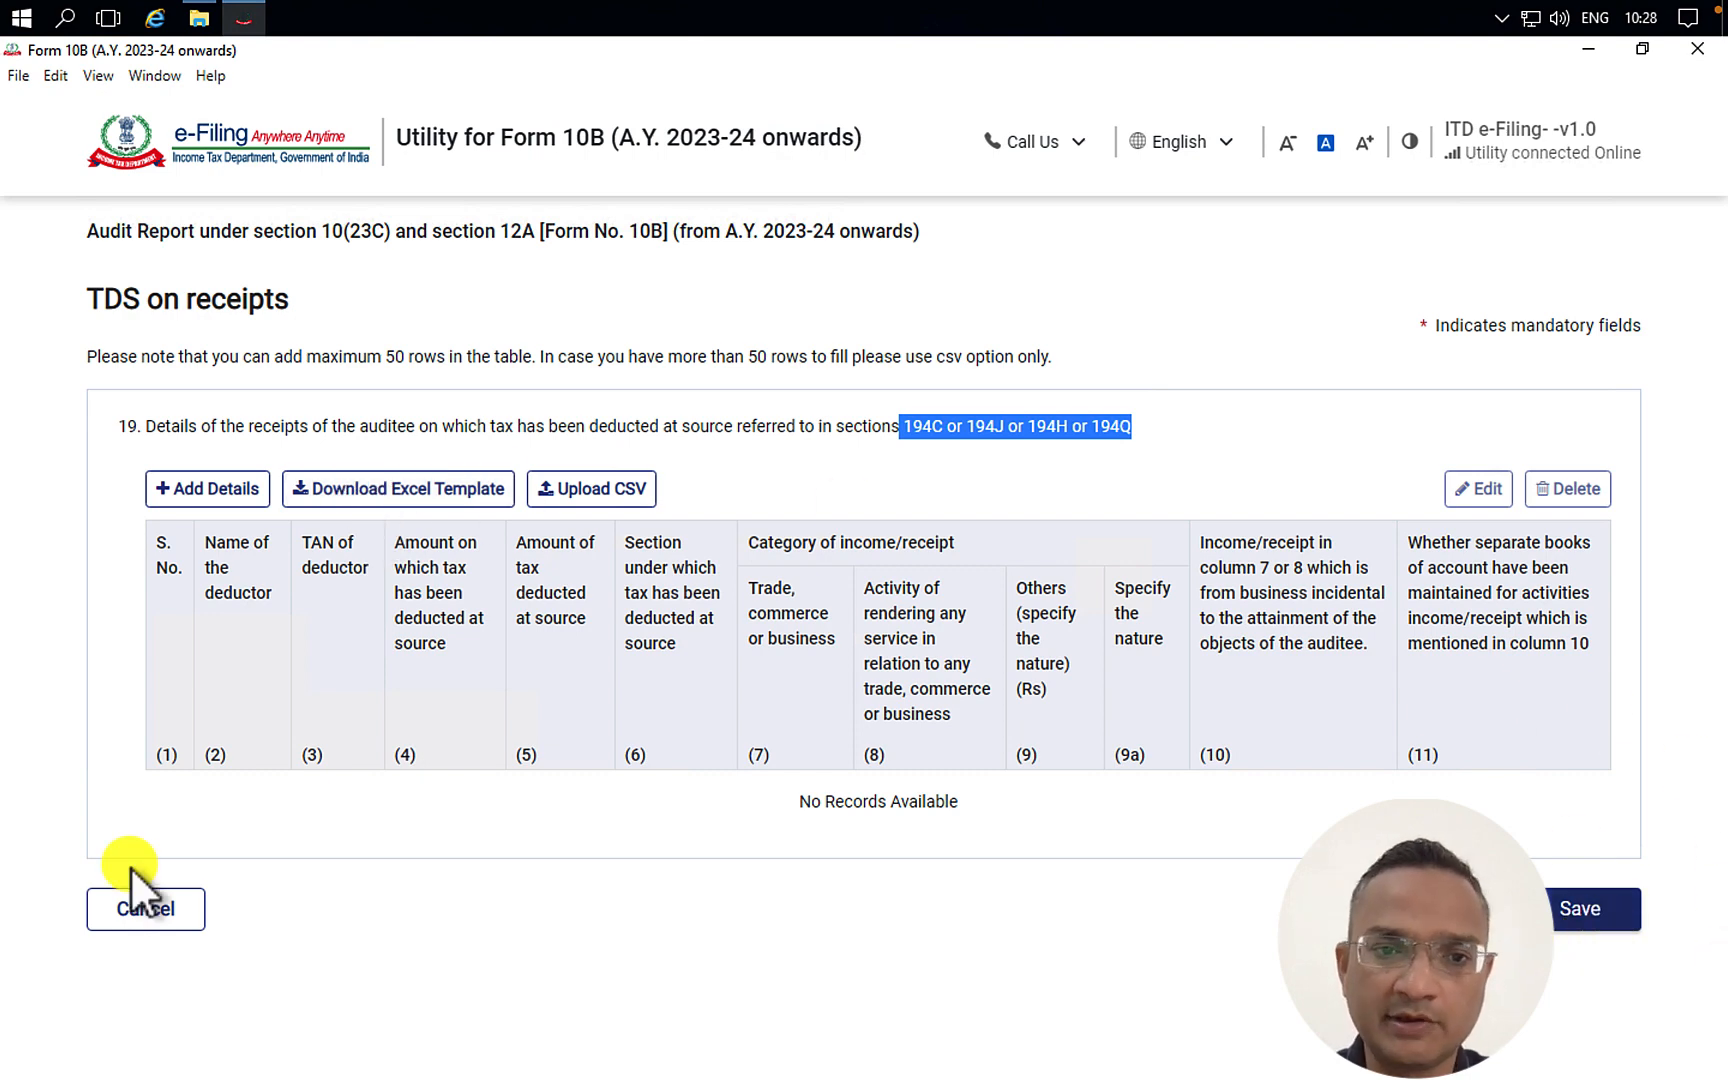
{"action": "left_click", "coordinate": [137, 912]}
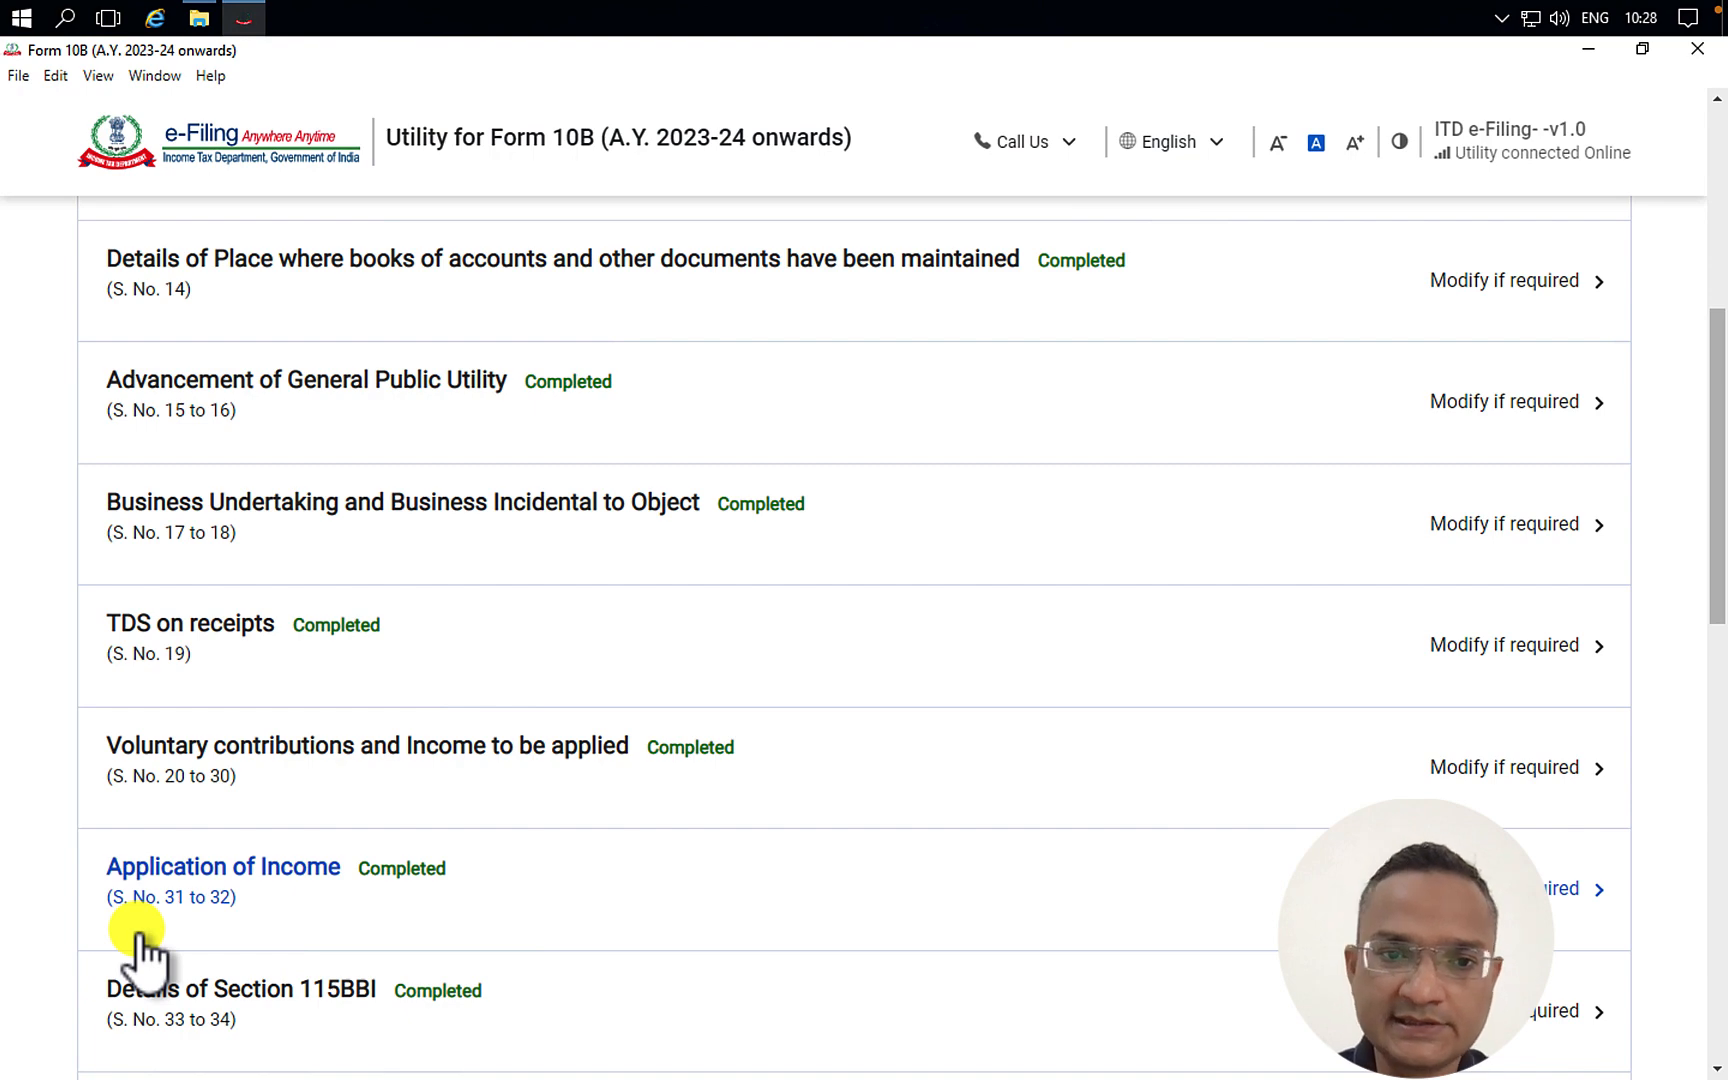
- Open Voluntary contributions and Income to be applied and examine item 20 on section 13(10) and item 21 on Form 10BD filing
{"action": "scroll", "coordinate": [879, 941], "scroll_direction": "down", "scroll_amount": 1}
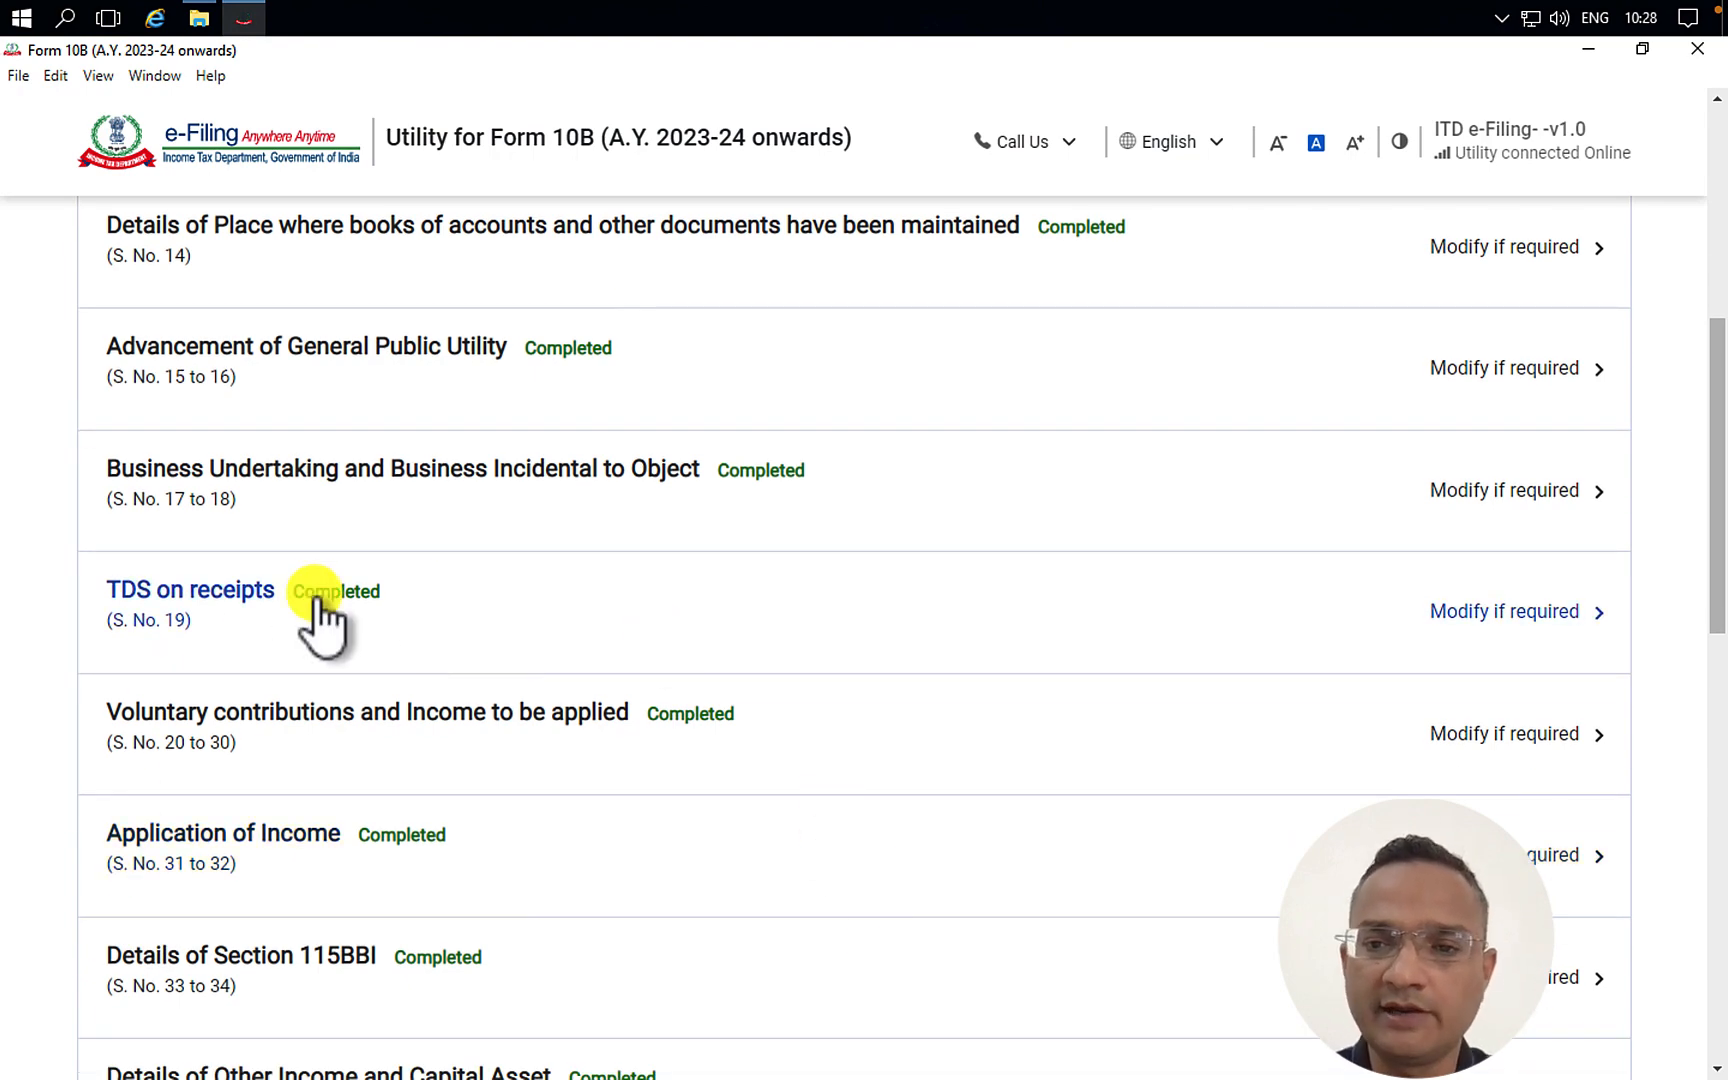
{"action": "scroll", "coordinate": [320, 612], "scroll_direction": "down", "scroll_amount": 3}
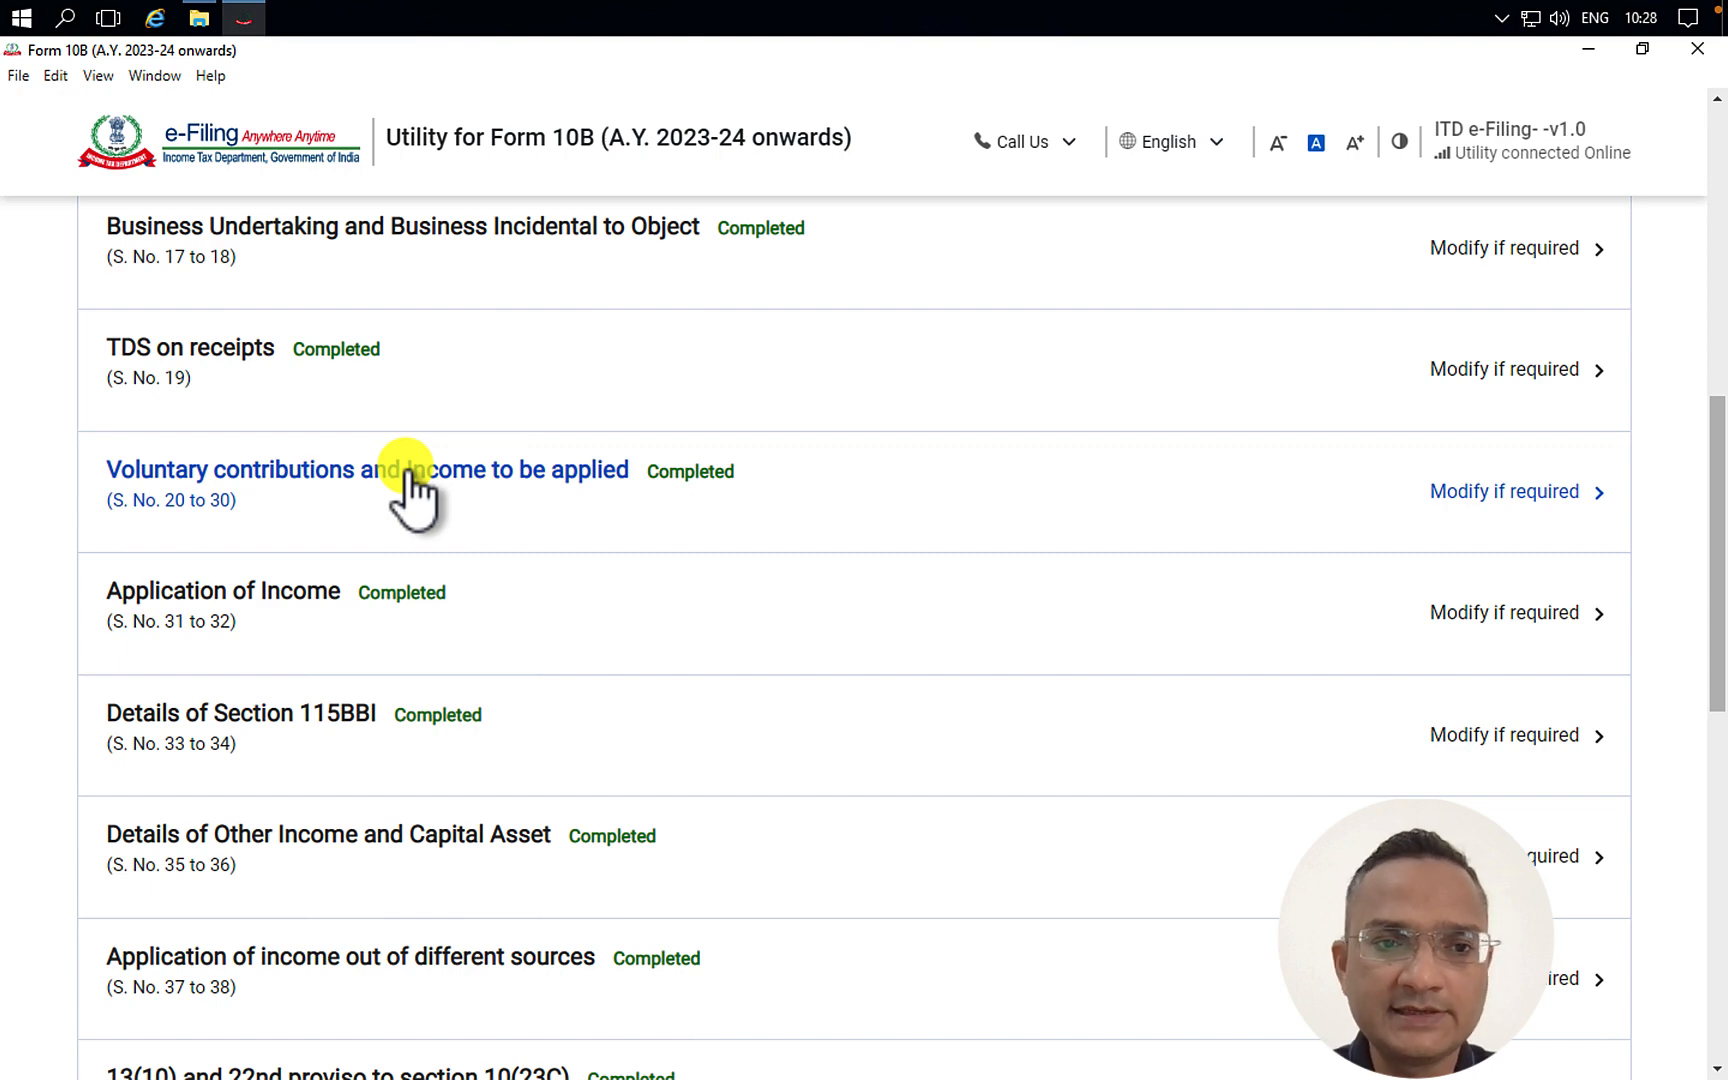
{"action": "left_click", "coordinate": [412, 485]}
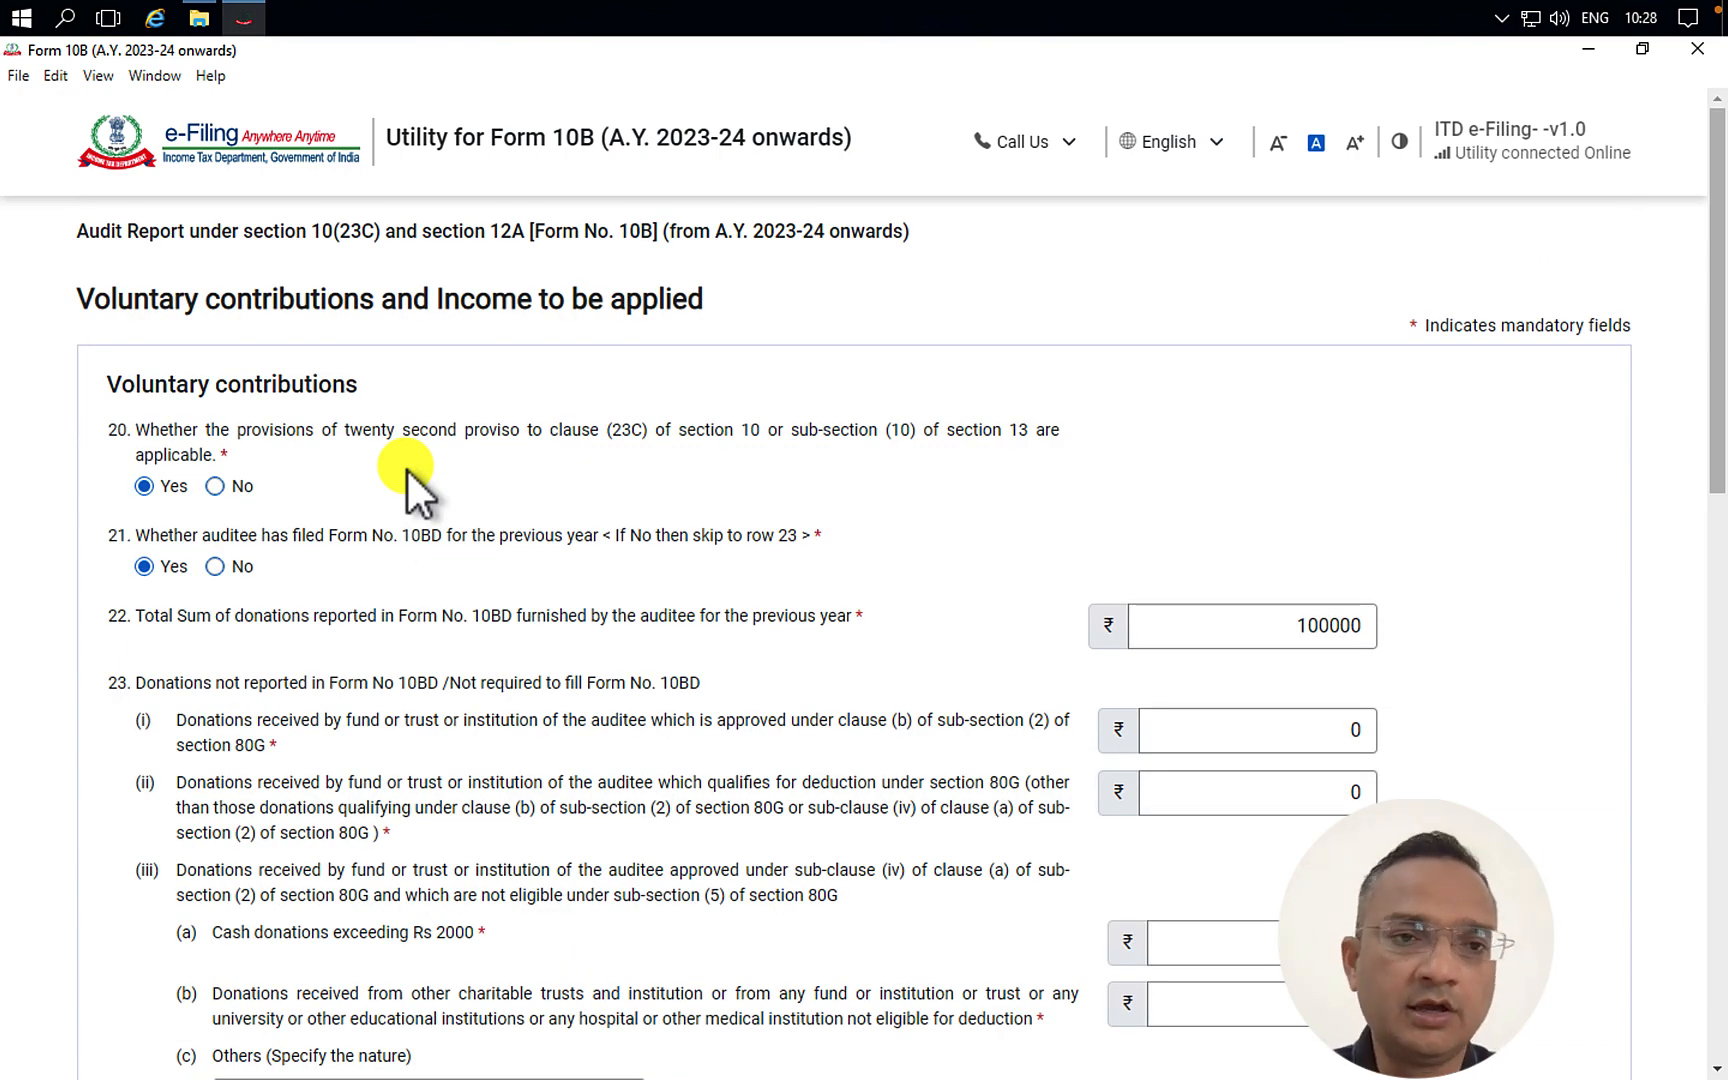
{"action": "scroll", "coordinate": [406, 467], "scroll_direction": "down", "scroll_amount": 3}
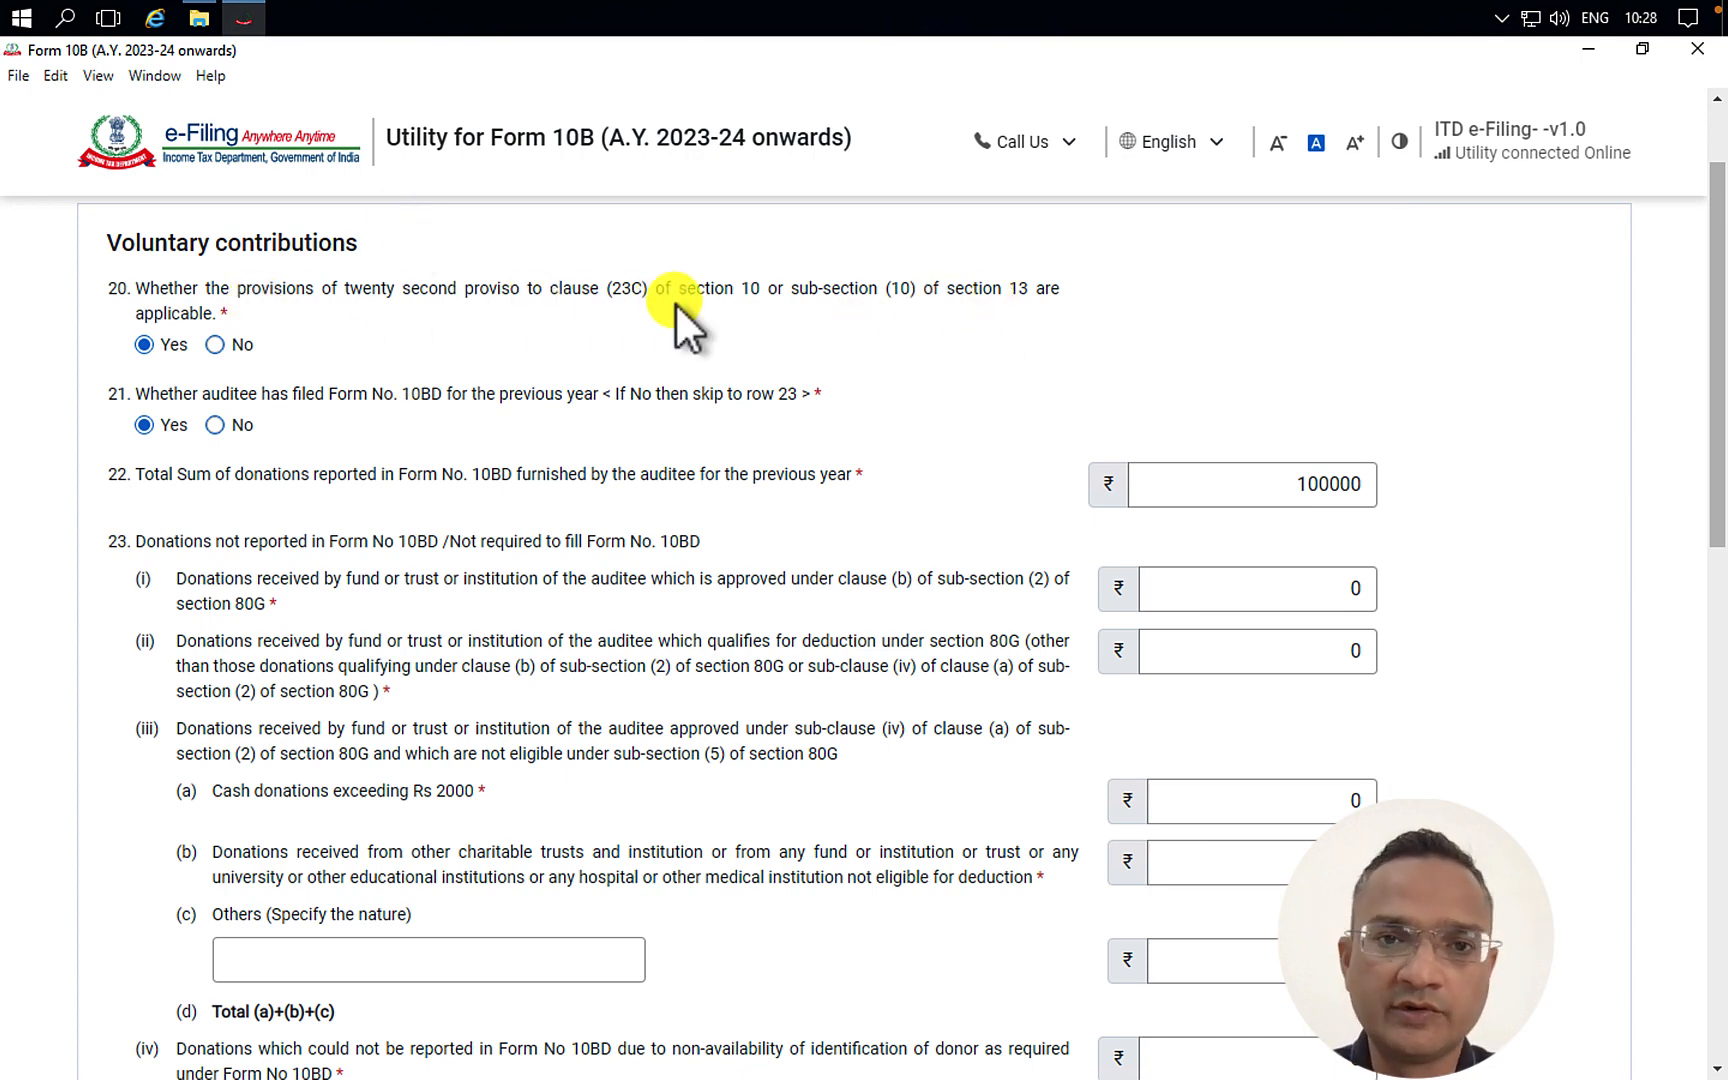
{"action": "double_click", "coordinate": [1021, 290]}
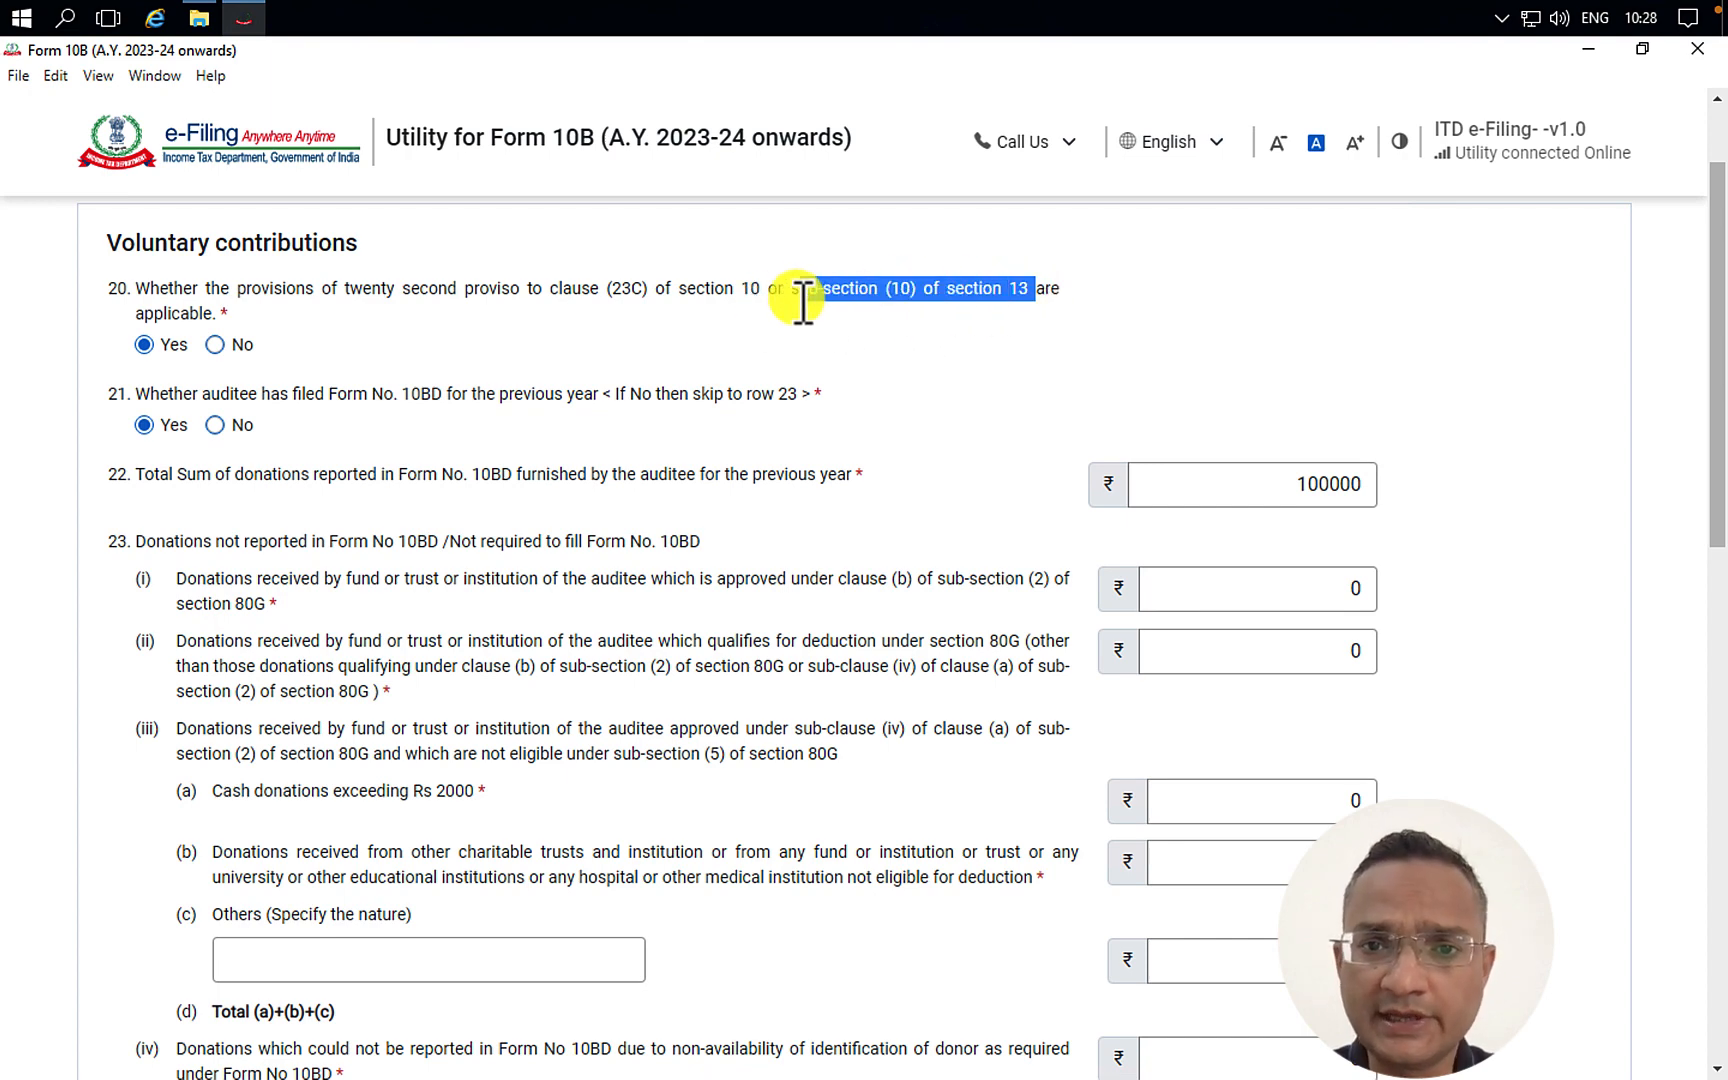
{"action": "left_click_drag", "start_coordinate": [803, 303], "coordinate": [791, 300]}
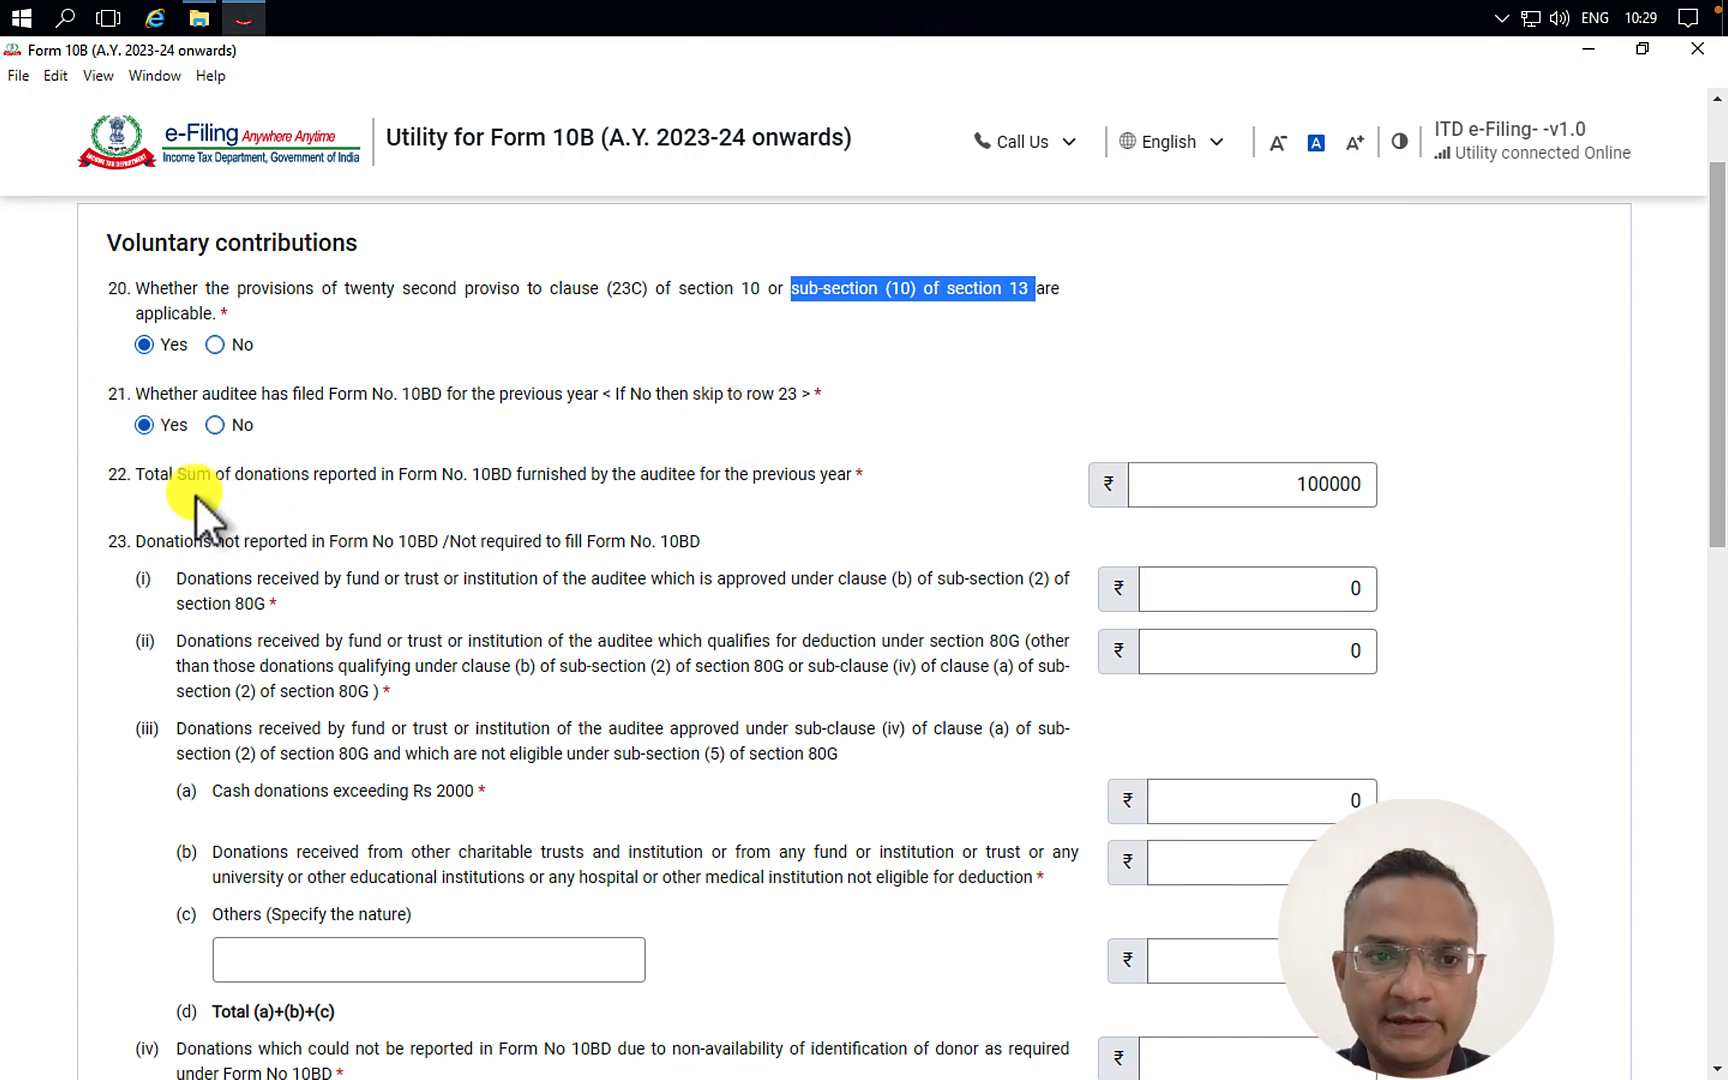
{"action": "left_click_drag", "start_coordinate": [404, 392], "coordinate": [532, 395]}
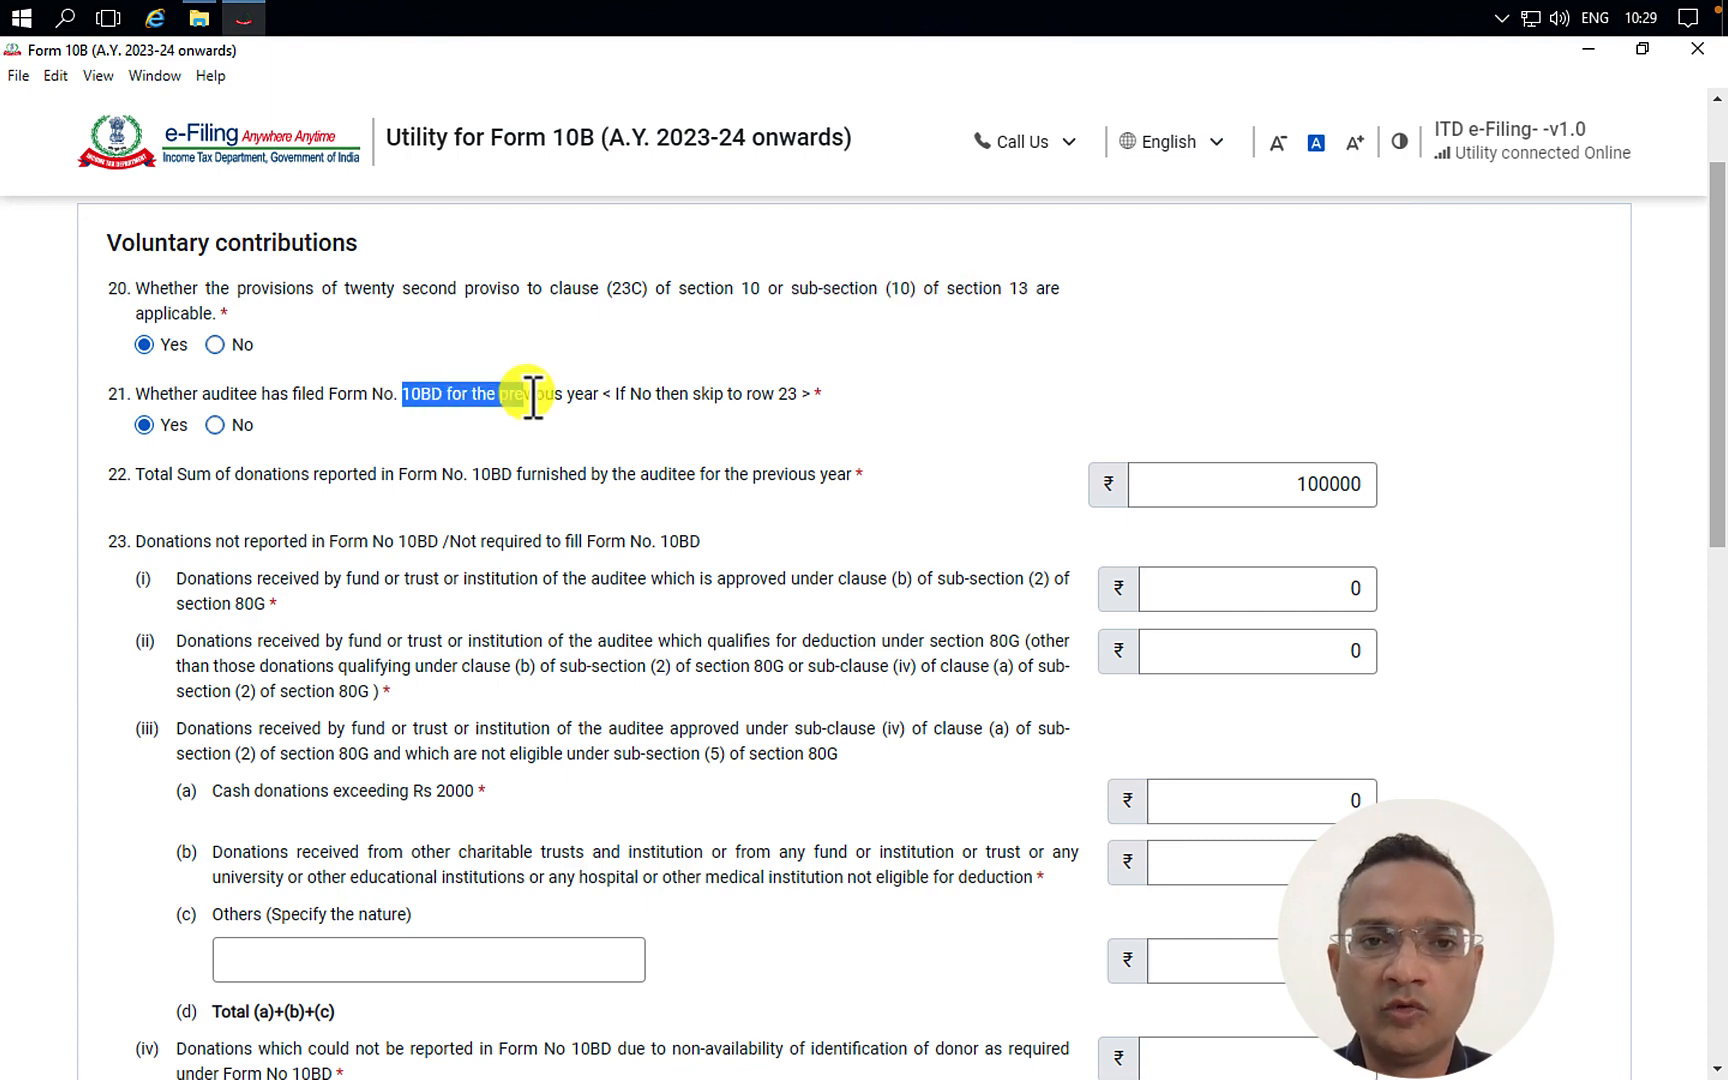
- Examine the Form 10BD donation total in item 22 and the unreported donation categories at the start of item 23
{"action": "scroll", "coordinate": [741, 549], "scroll_direction": "down", "scroll_amount": 1}
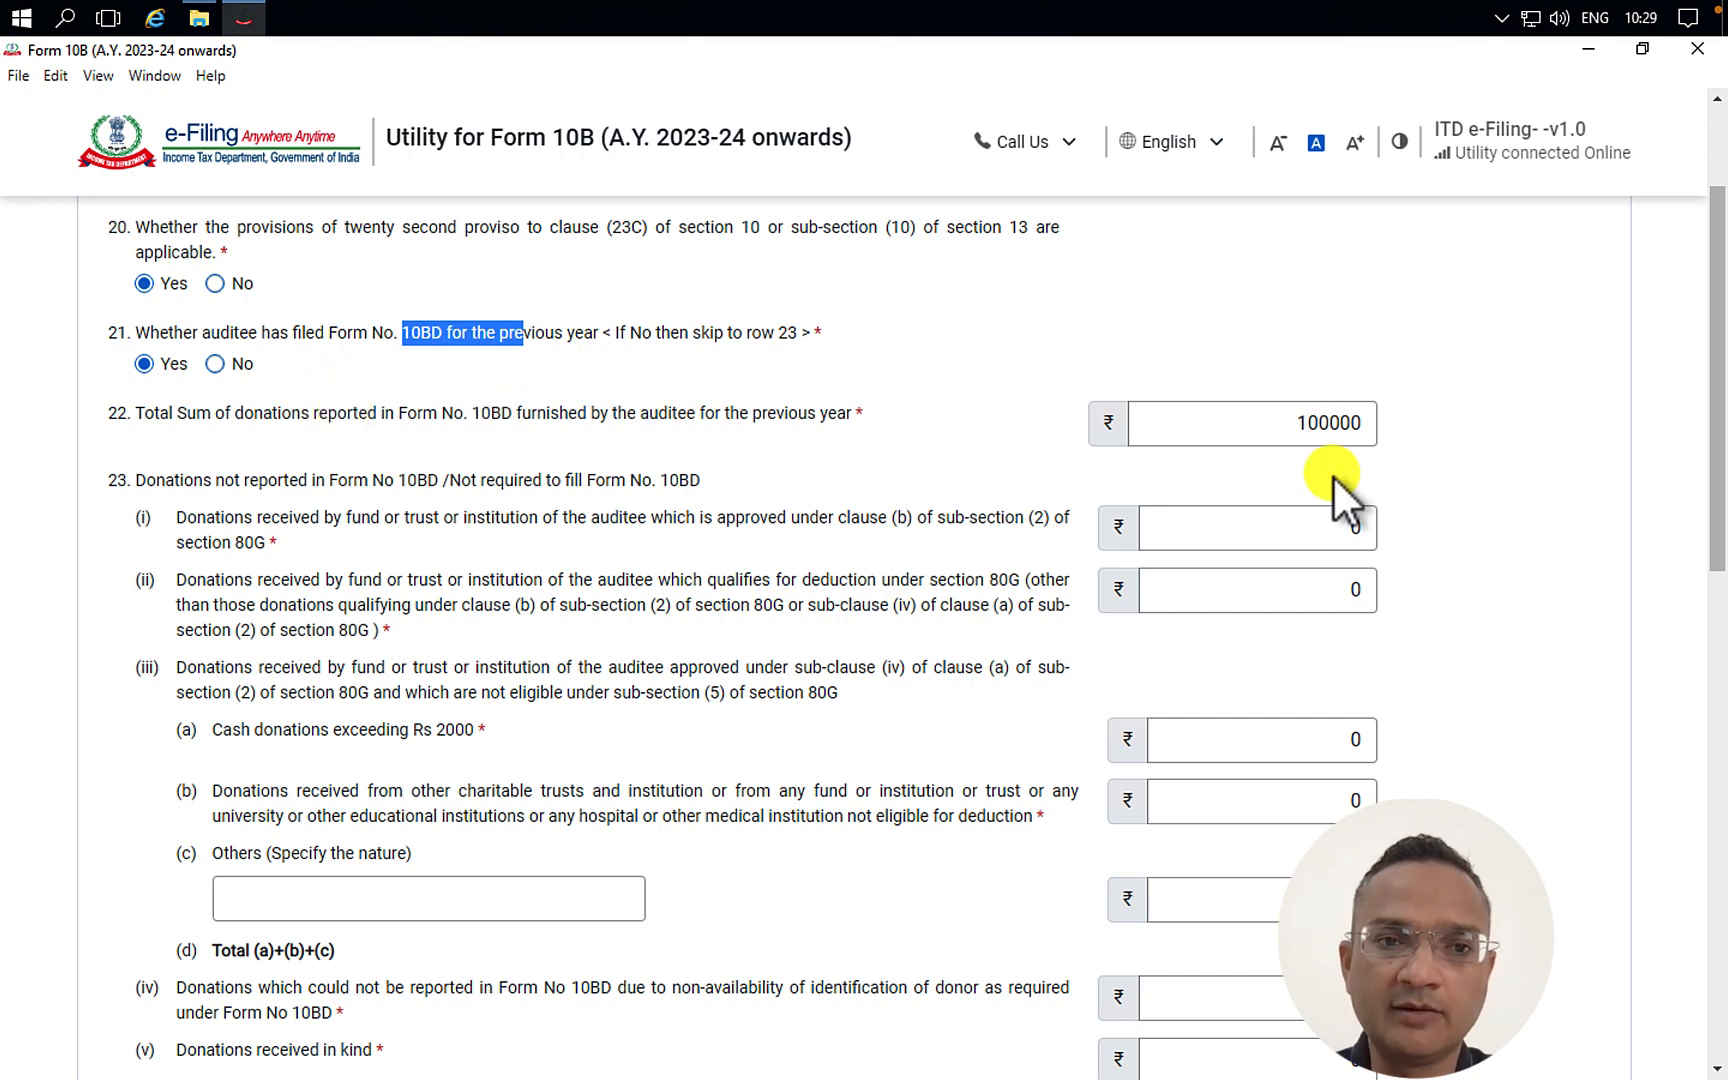
{"action": "left_click_drag", "start_coordinate": [1300, 430], "coordinate": [1396, 451]}
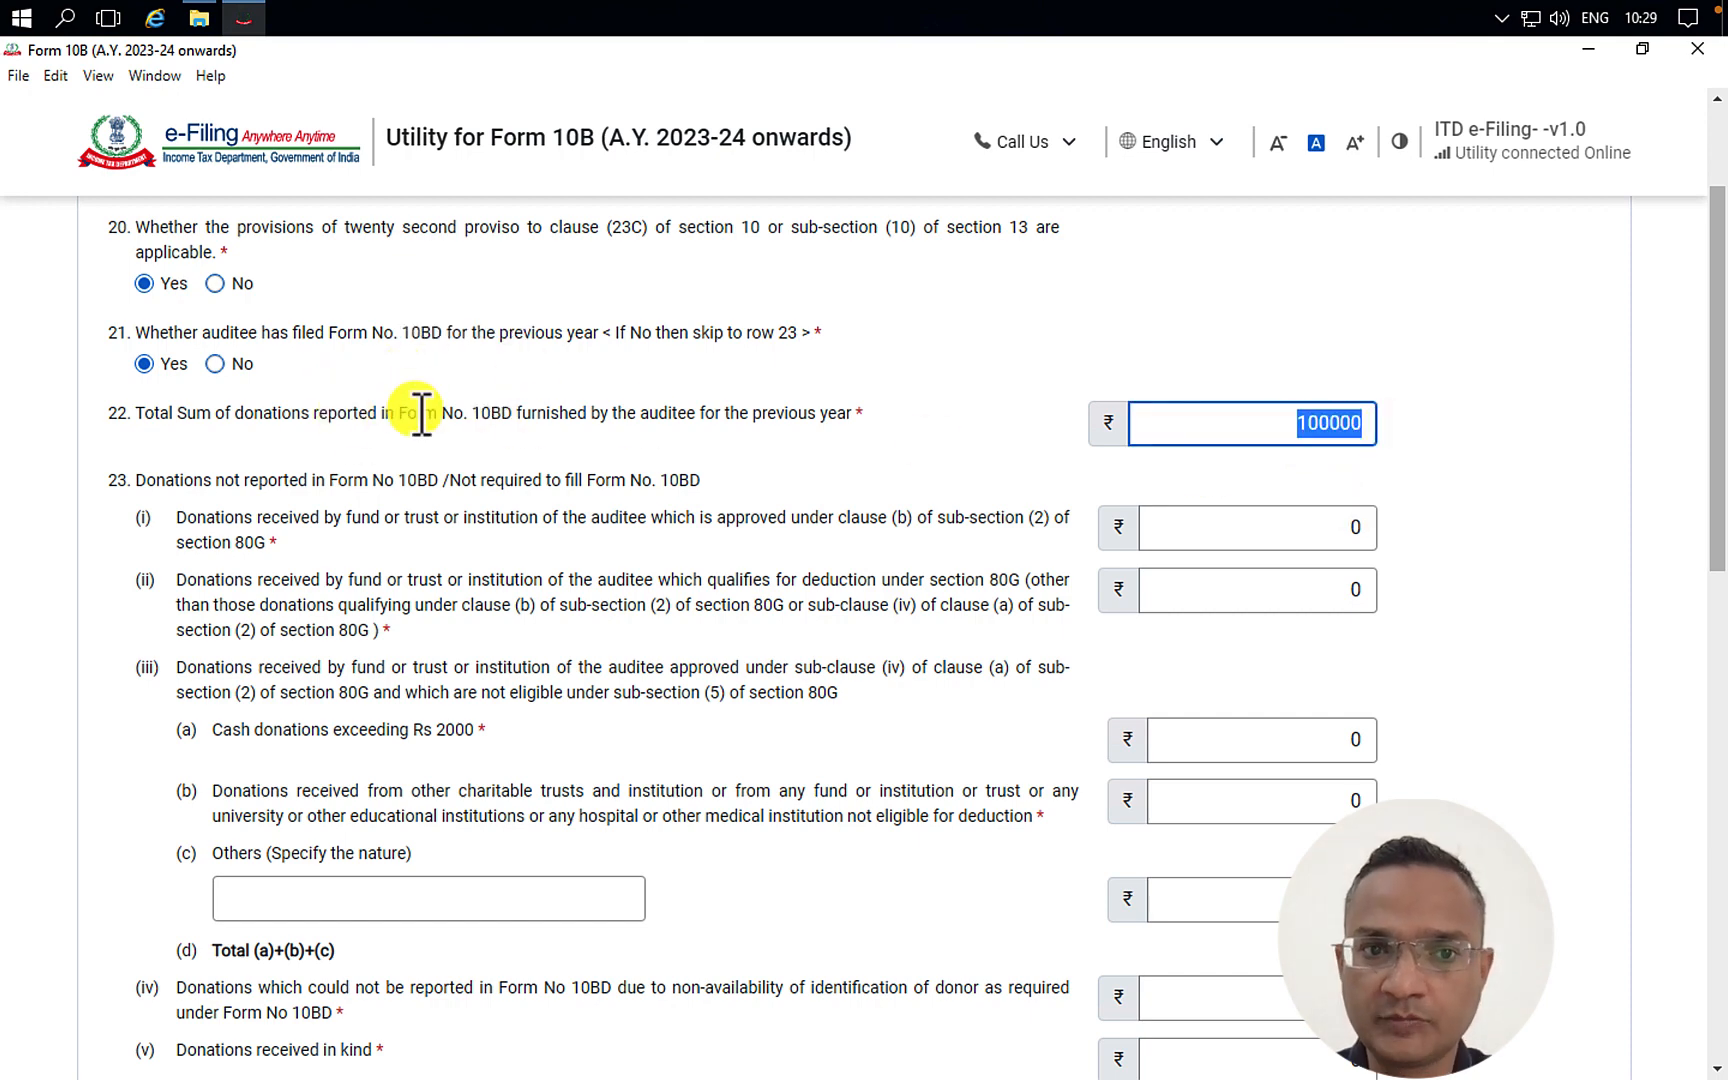
{"action": "left_click_drag", "start_coordinate": [234, 414], "coordinate": [524, 418]}
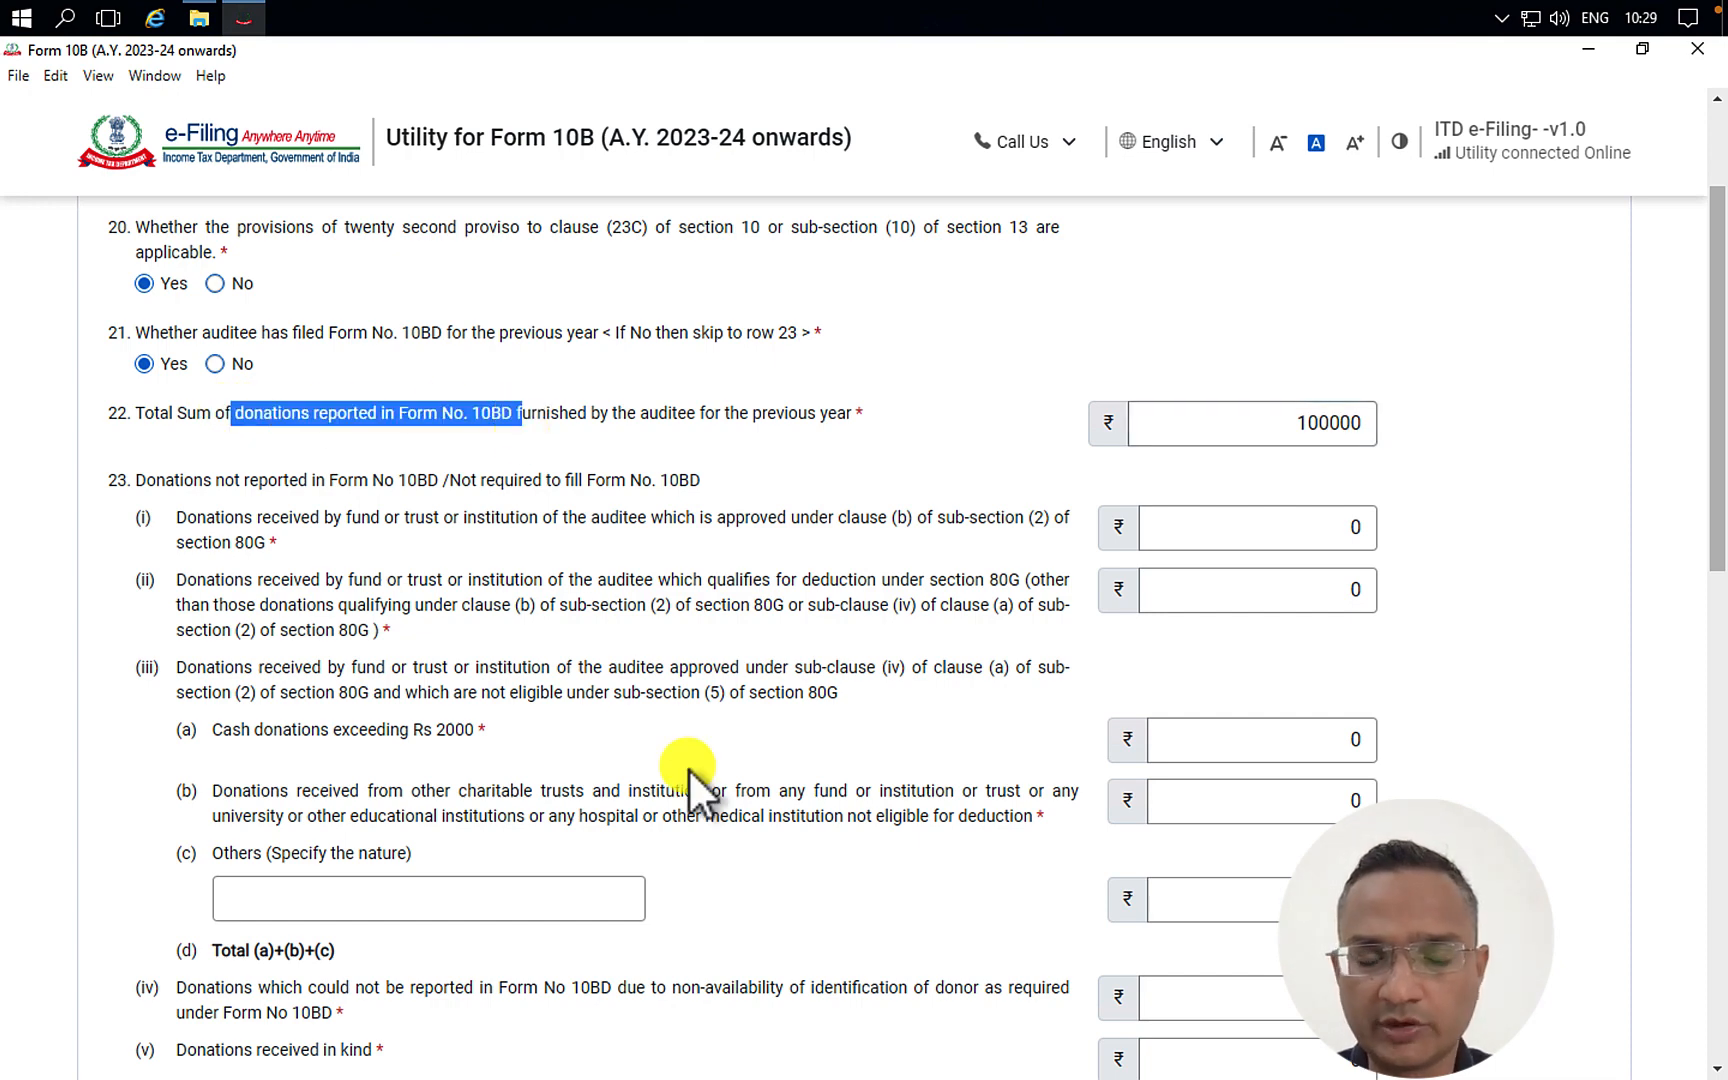
{"action": "scroll", "coordinate": [688, 767], "scroll_direction": "down", "scroll_amount": 1}
{"action": "left_click_drag", "start_coordinate": [137, 453], "coordinate": [502, 486]}
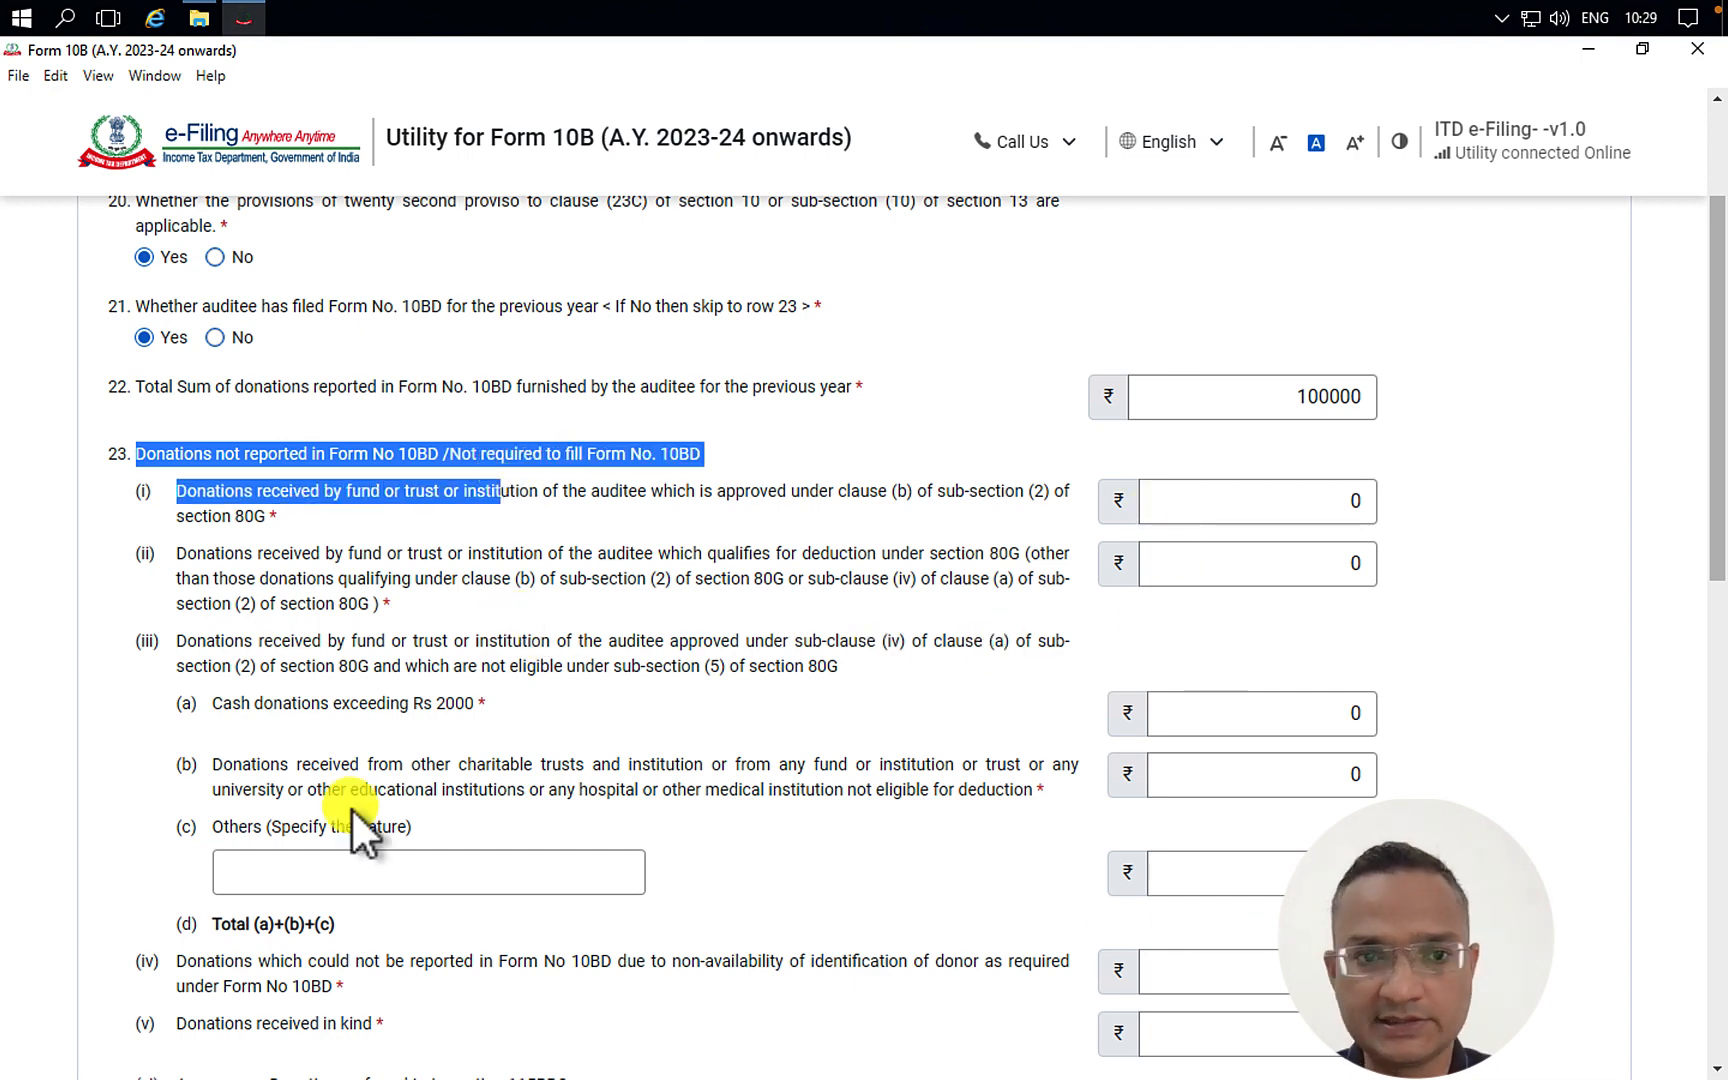
{"action": "scroll", "coordinate": [953, 780], "scroll_direction": "down", "scroll_amount": 2}
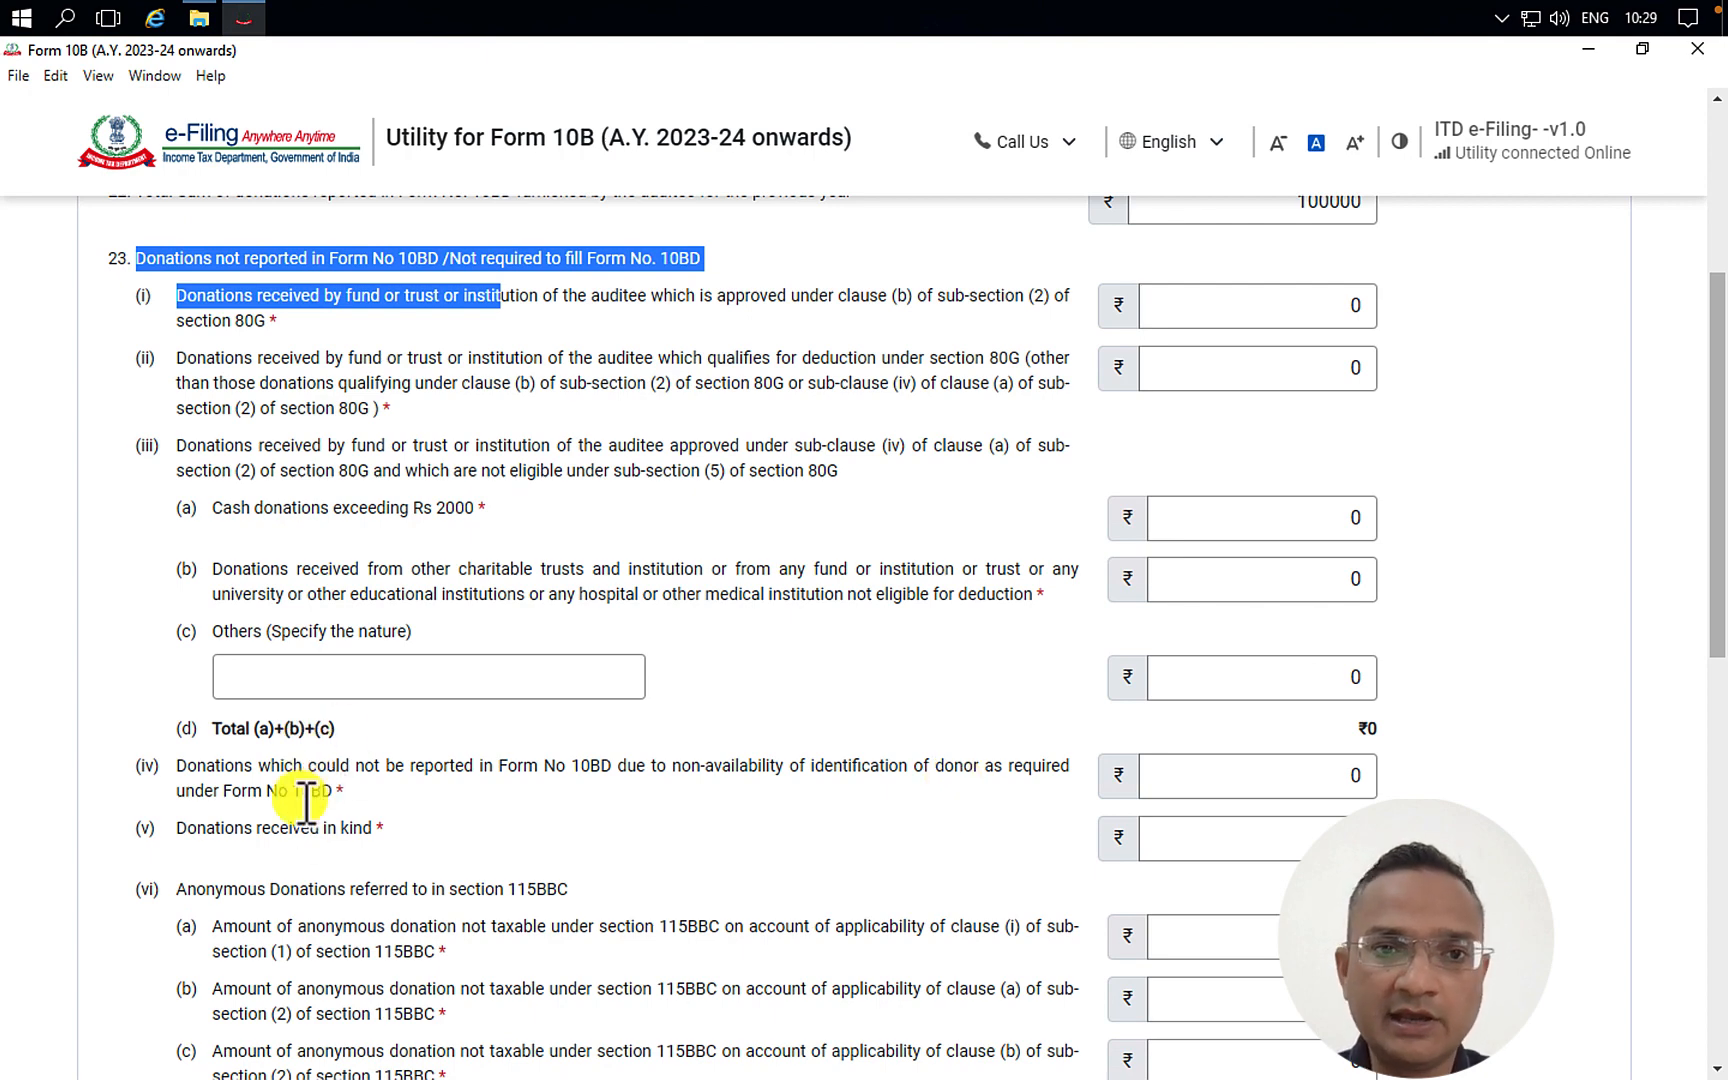
{"action": "scroll", "coordinate": [477, 805], "scroll_direction": "down", "scroll_amount": 1}
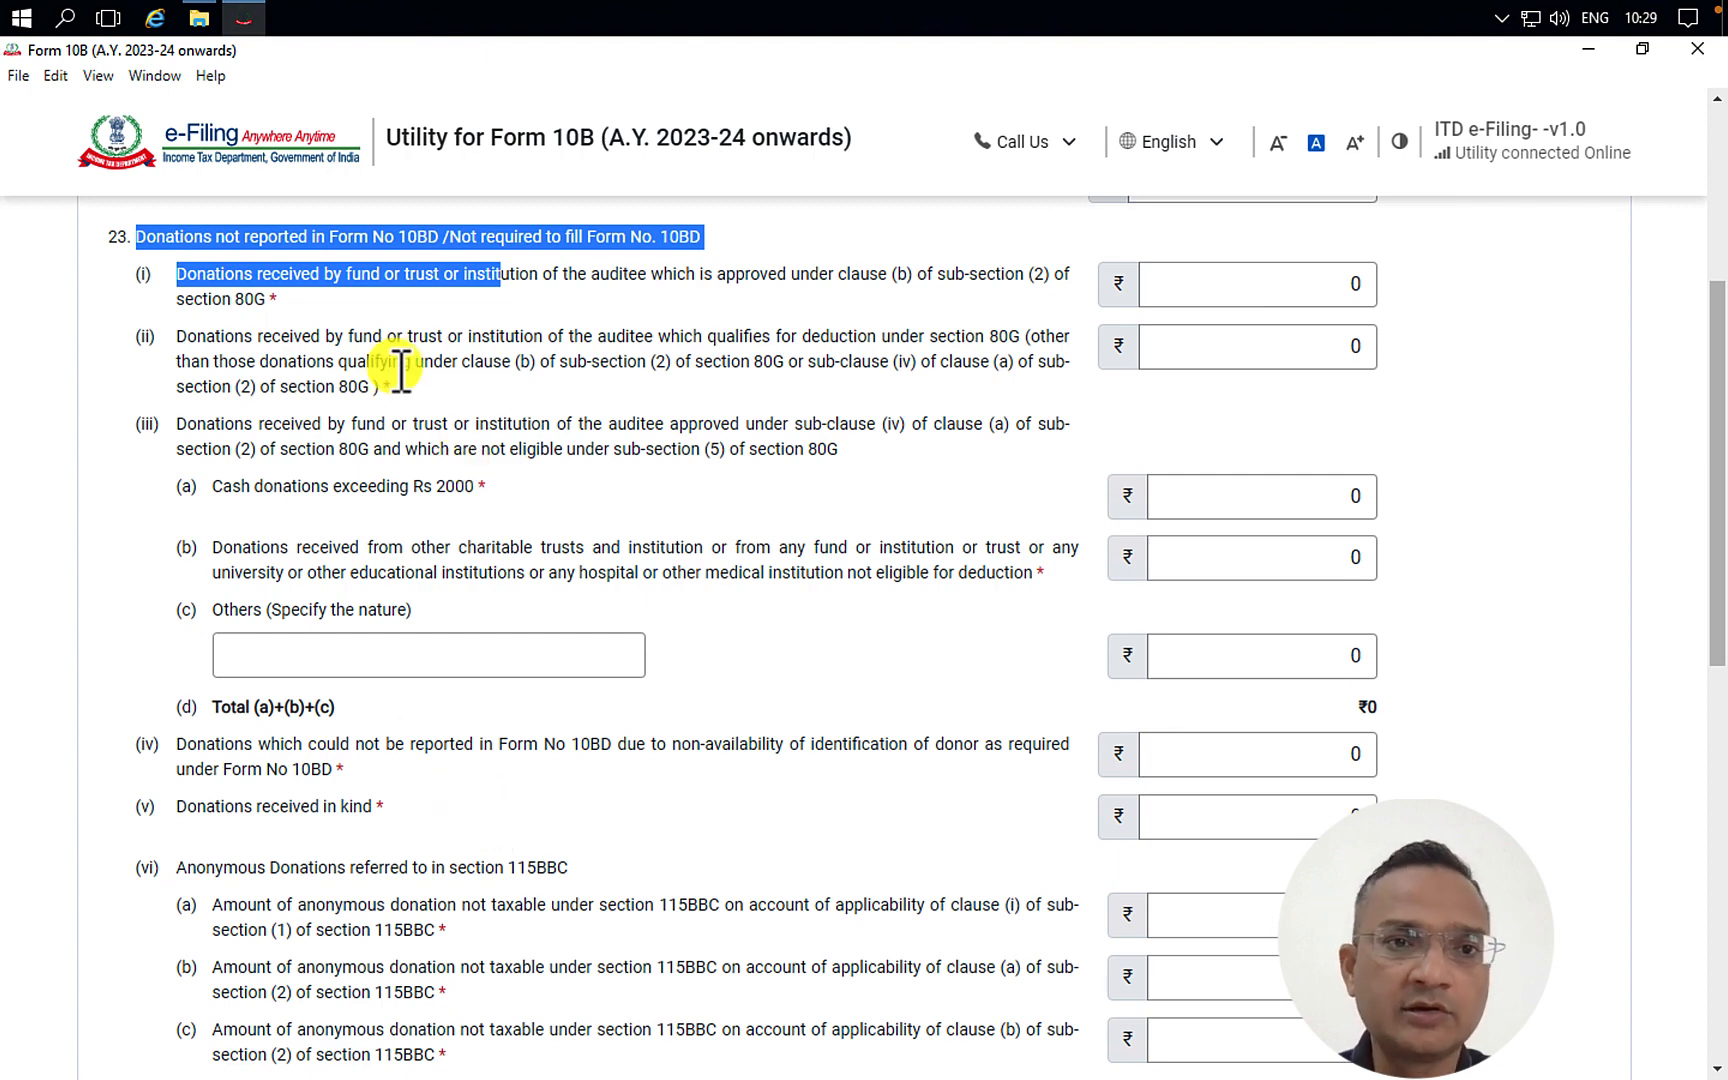
{"action": "left_click", "coordinate": [386, 322]}
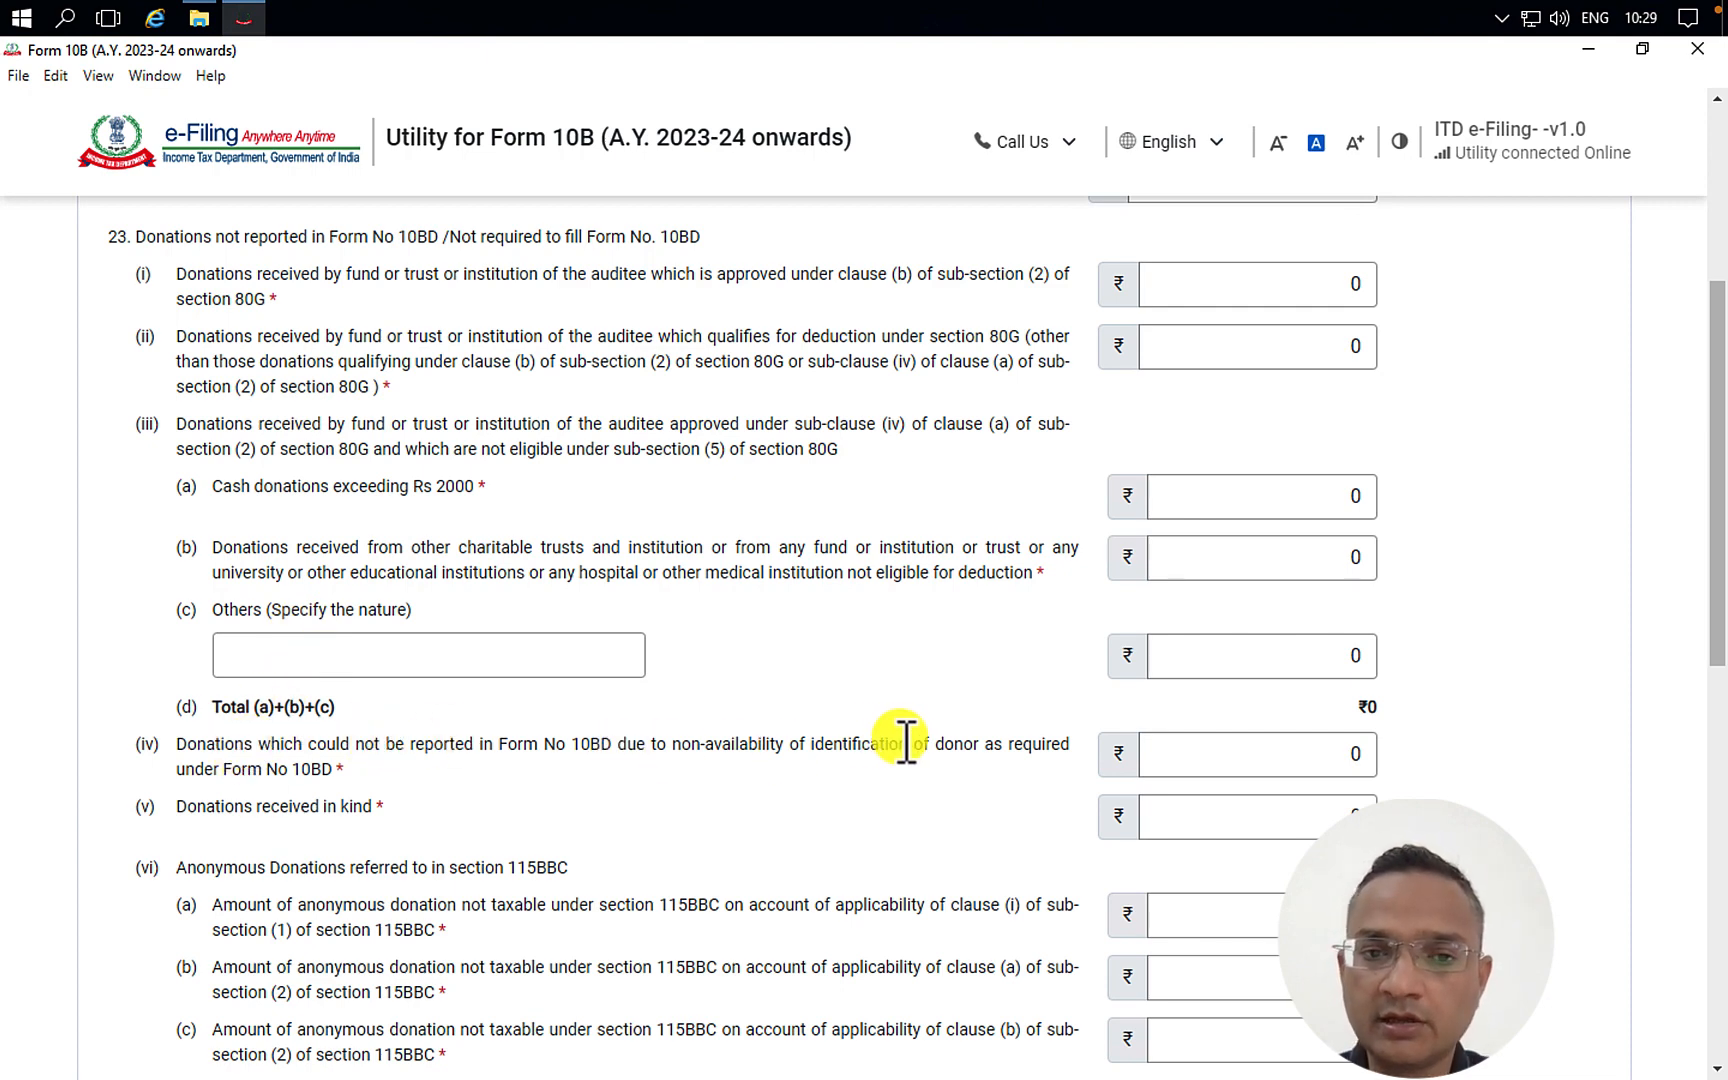
- Check item 23(iv) on donations lacking donor identification and item 23(v) on donations received in kind
{"action": "left_click_drag", "start_coordinate": [1008, 745], "coordinate": [610, 752]}
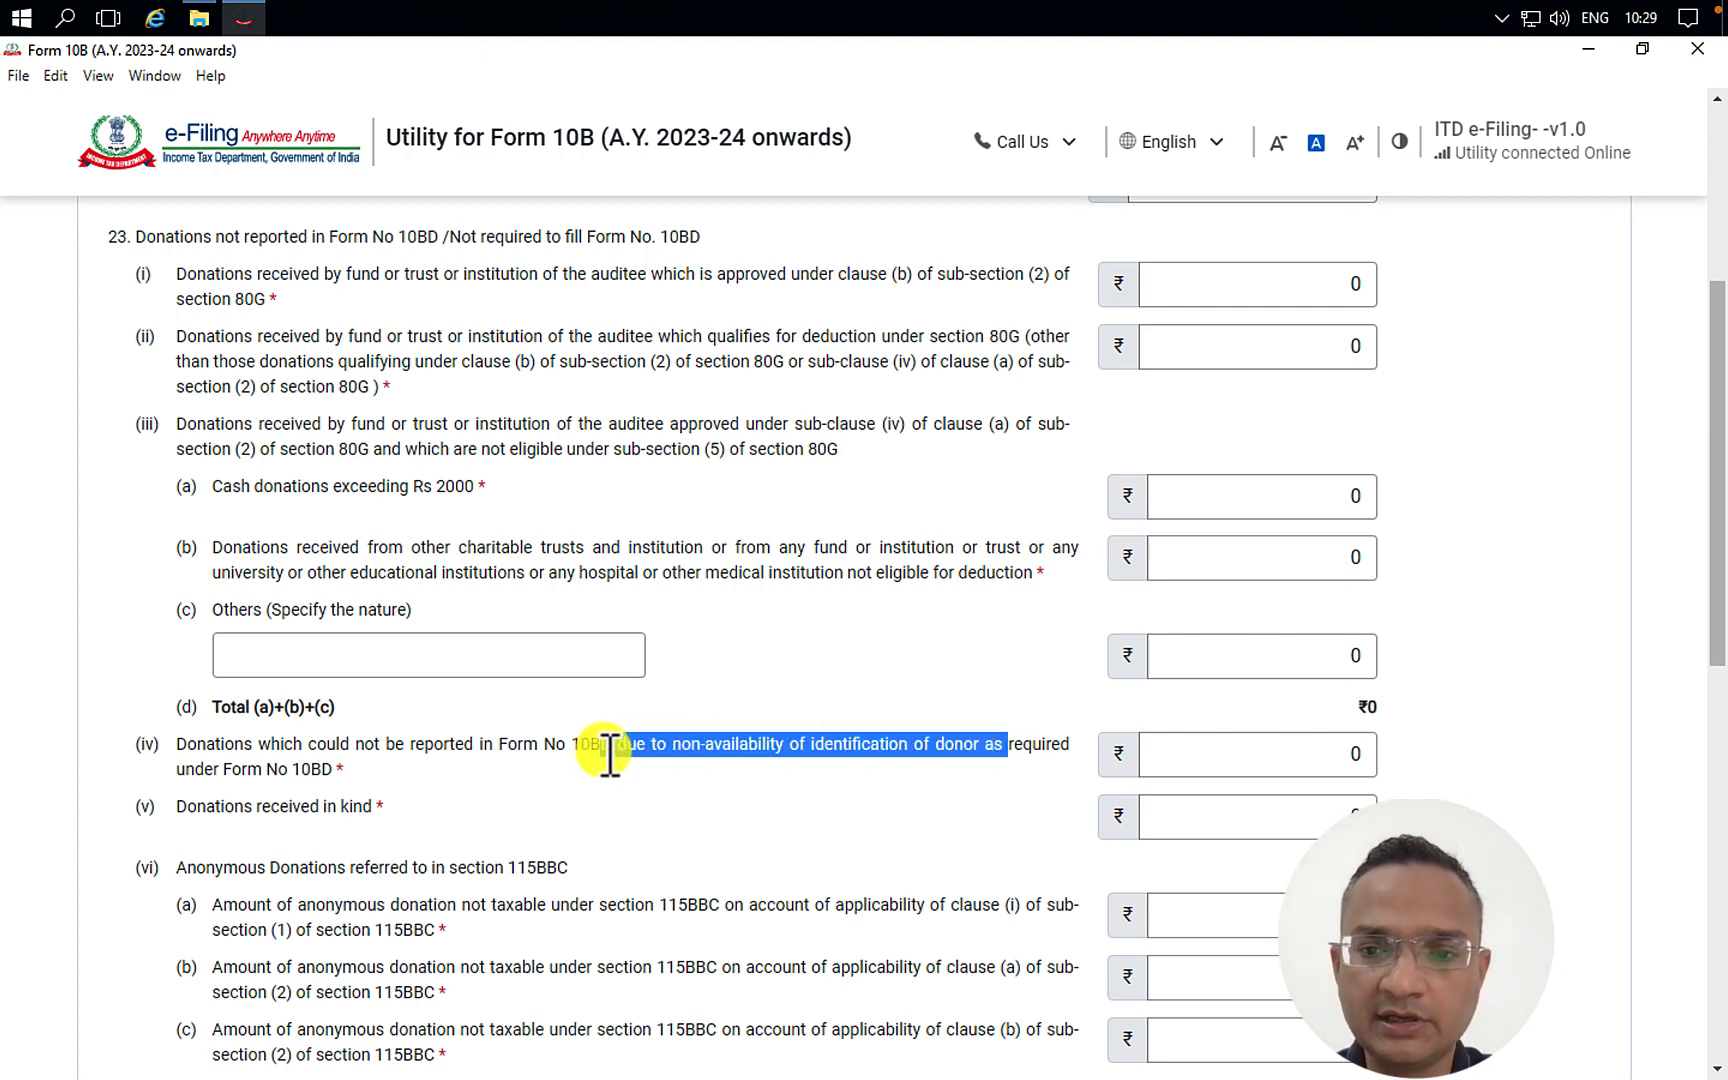
{"action": "scroll", "coordinate": [744, 815], "scroll_direction": "down", "scroll_amount": 1}
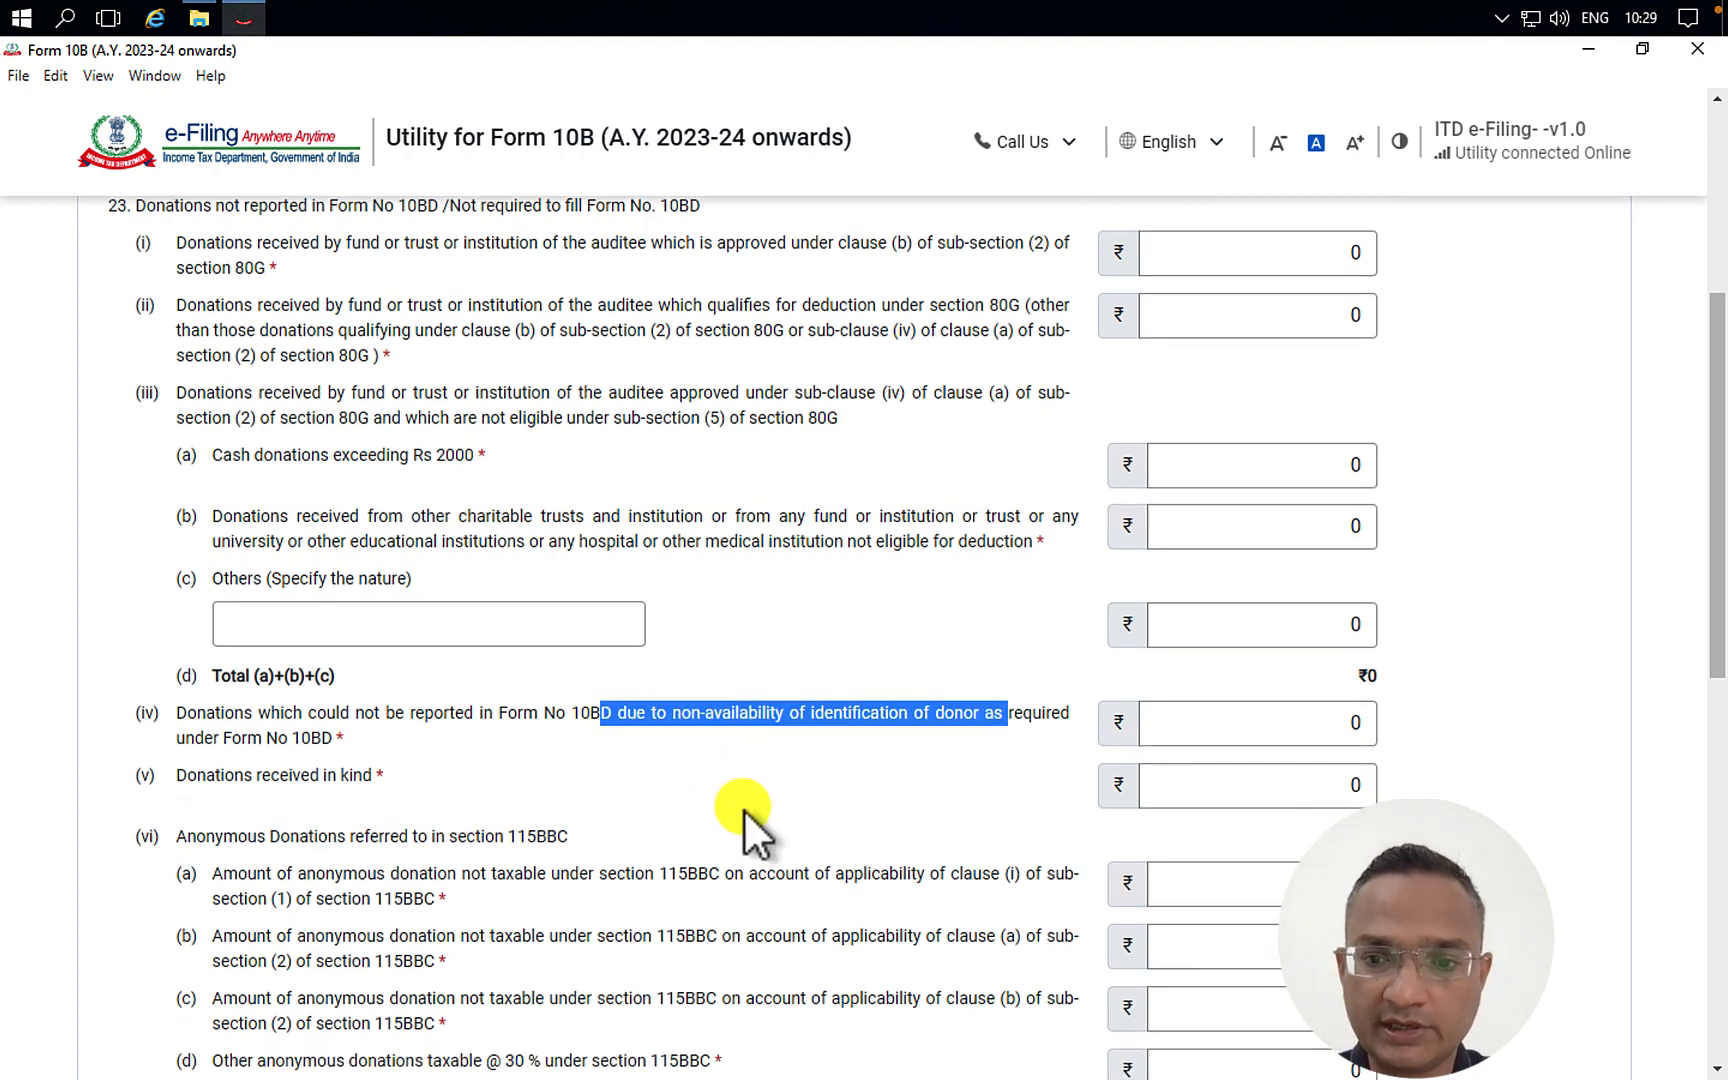
{"action": "left_click_drag", "start_coordinate": [384, 744], "coordinate": [165, 744]}
{"action": "scroll", "coordinate": [537, 775], "scroll_direction": "up", "scroll_amount": 1}
{"action": "scroll", "coordinate": [535, 771], "scroll_direction": "up", "scroll_amount": 2}
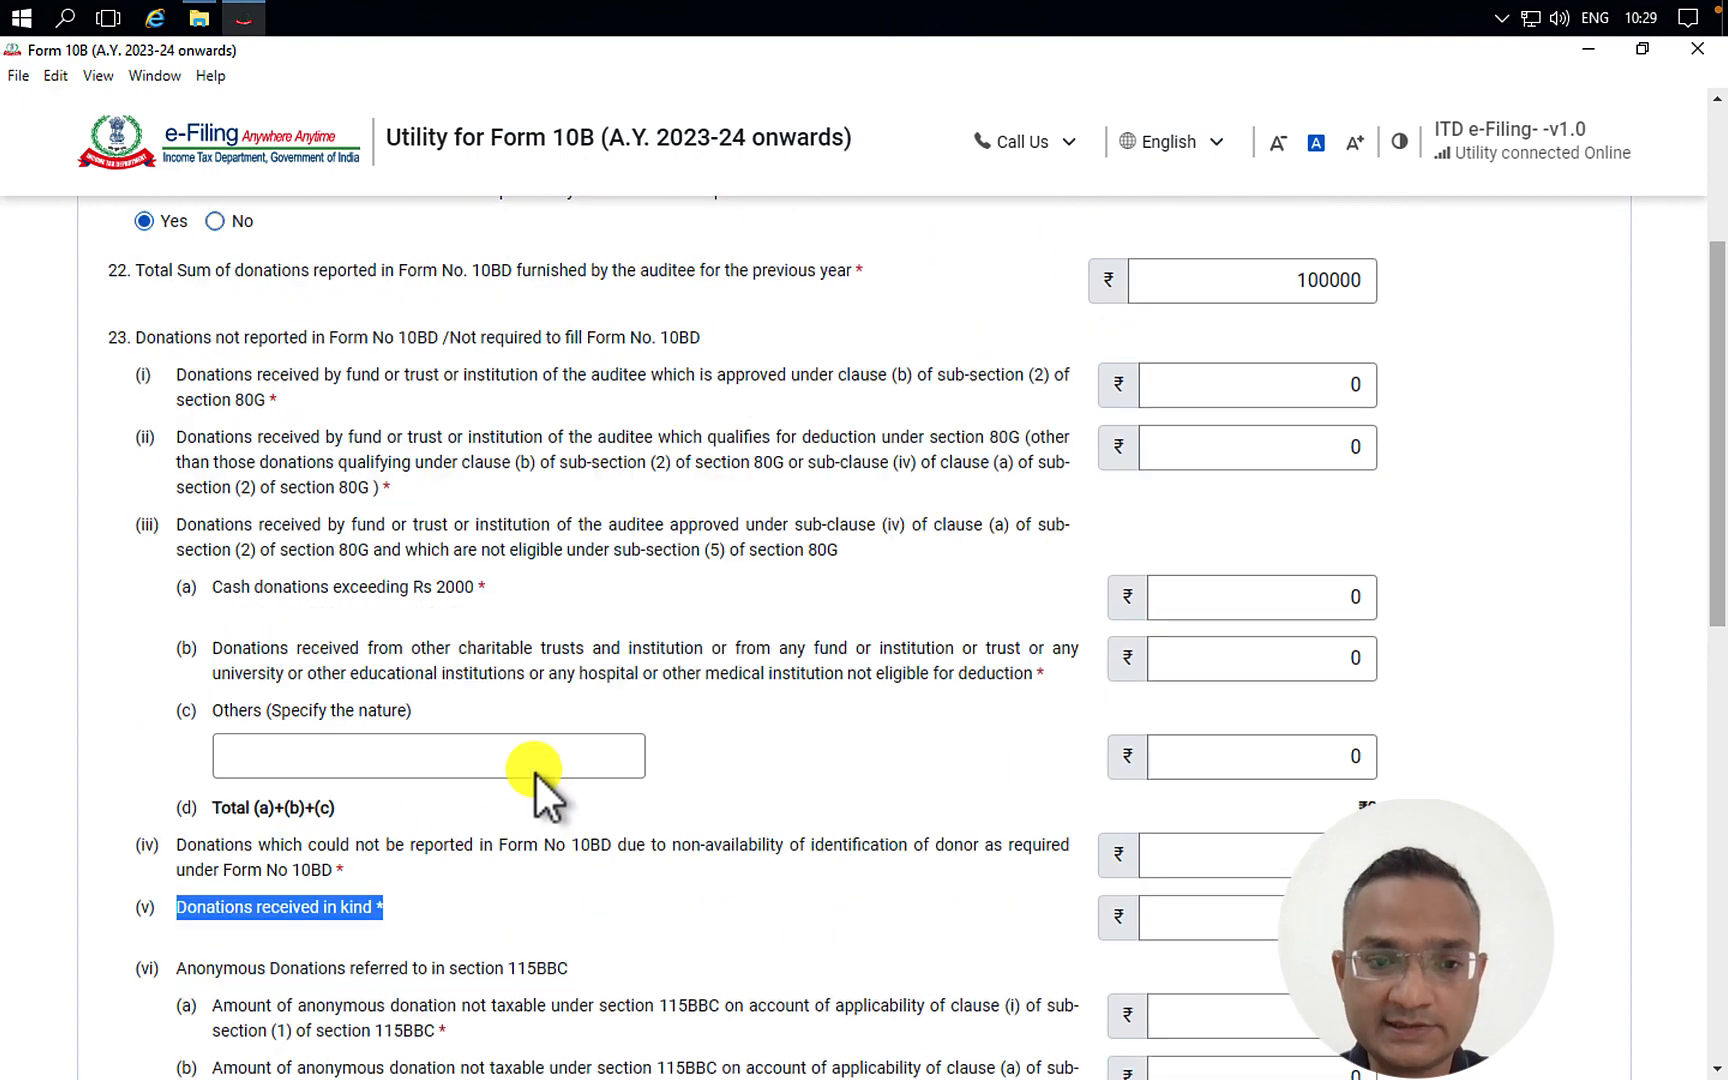
- Check the section 115BBC anonymous donations in item 23(vi) and the other voluntary contributions in item 23(vii)
{"action": "scroll", "coordinate": [540, 770], "scroll_direction": "down", "scroll_amount": 9}
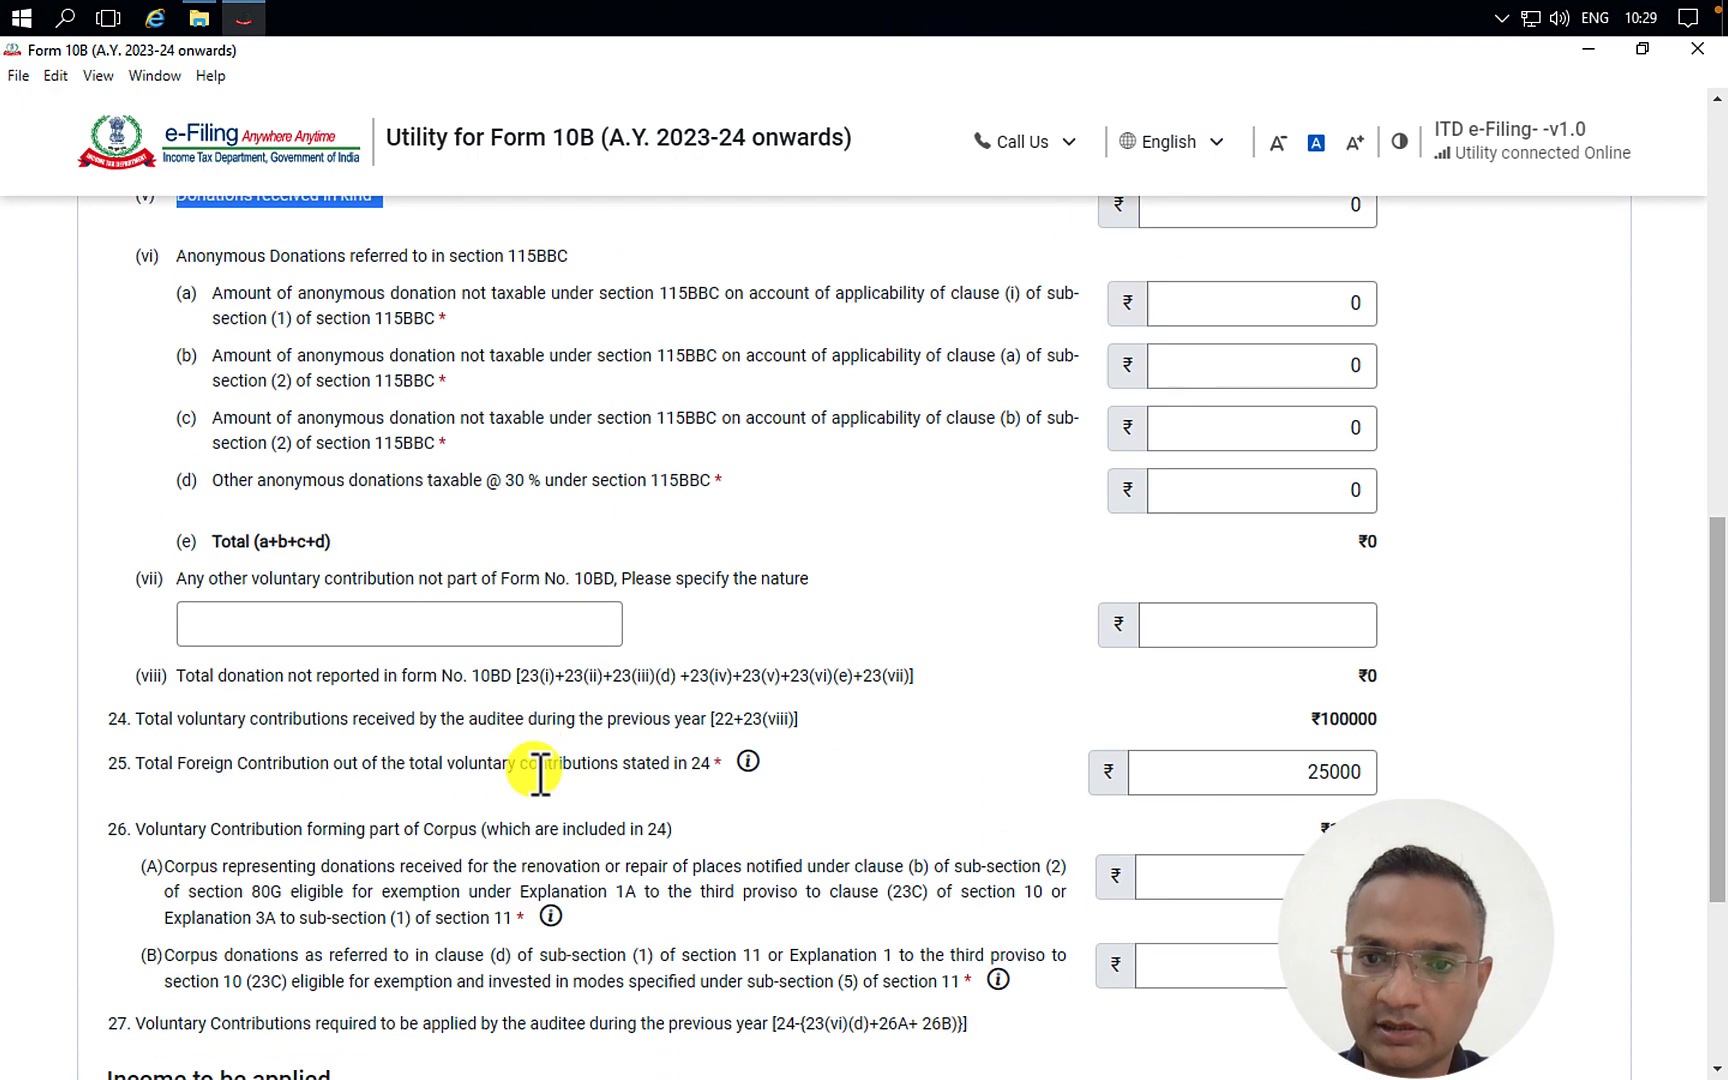
{"action": "left_click_drag", "start_coordinate": [176, 255], "coordinate": [603, 259]}
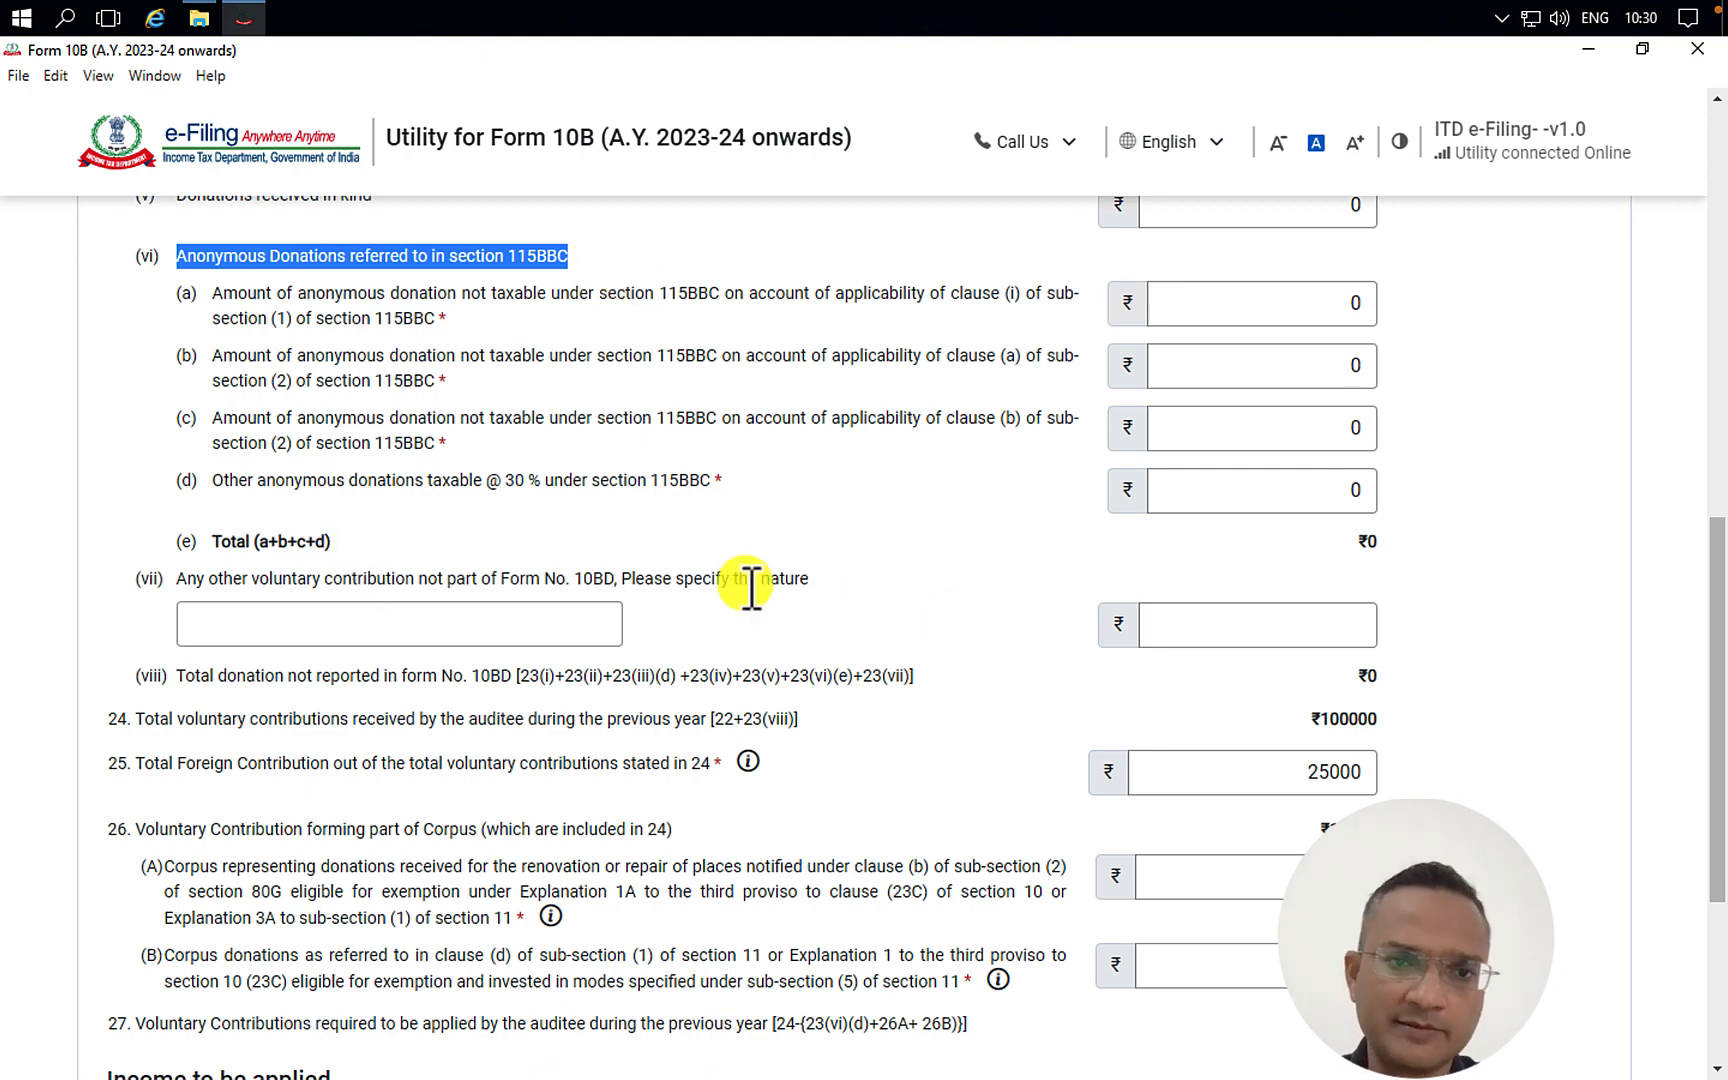
{"action": "left_click_drag", "start_coordinate": [615, 580], "coordinate": [196, 586]}
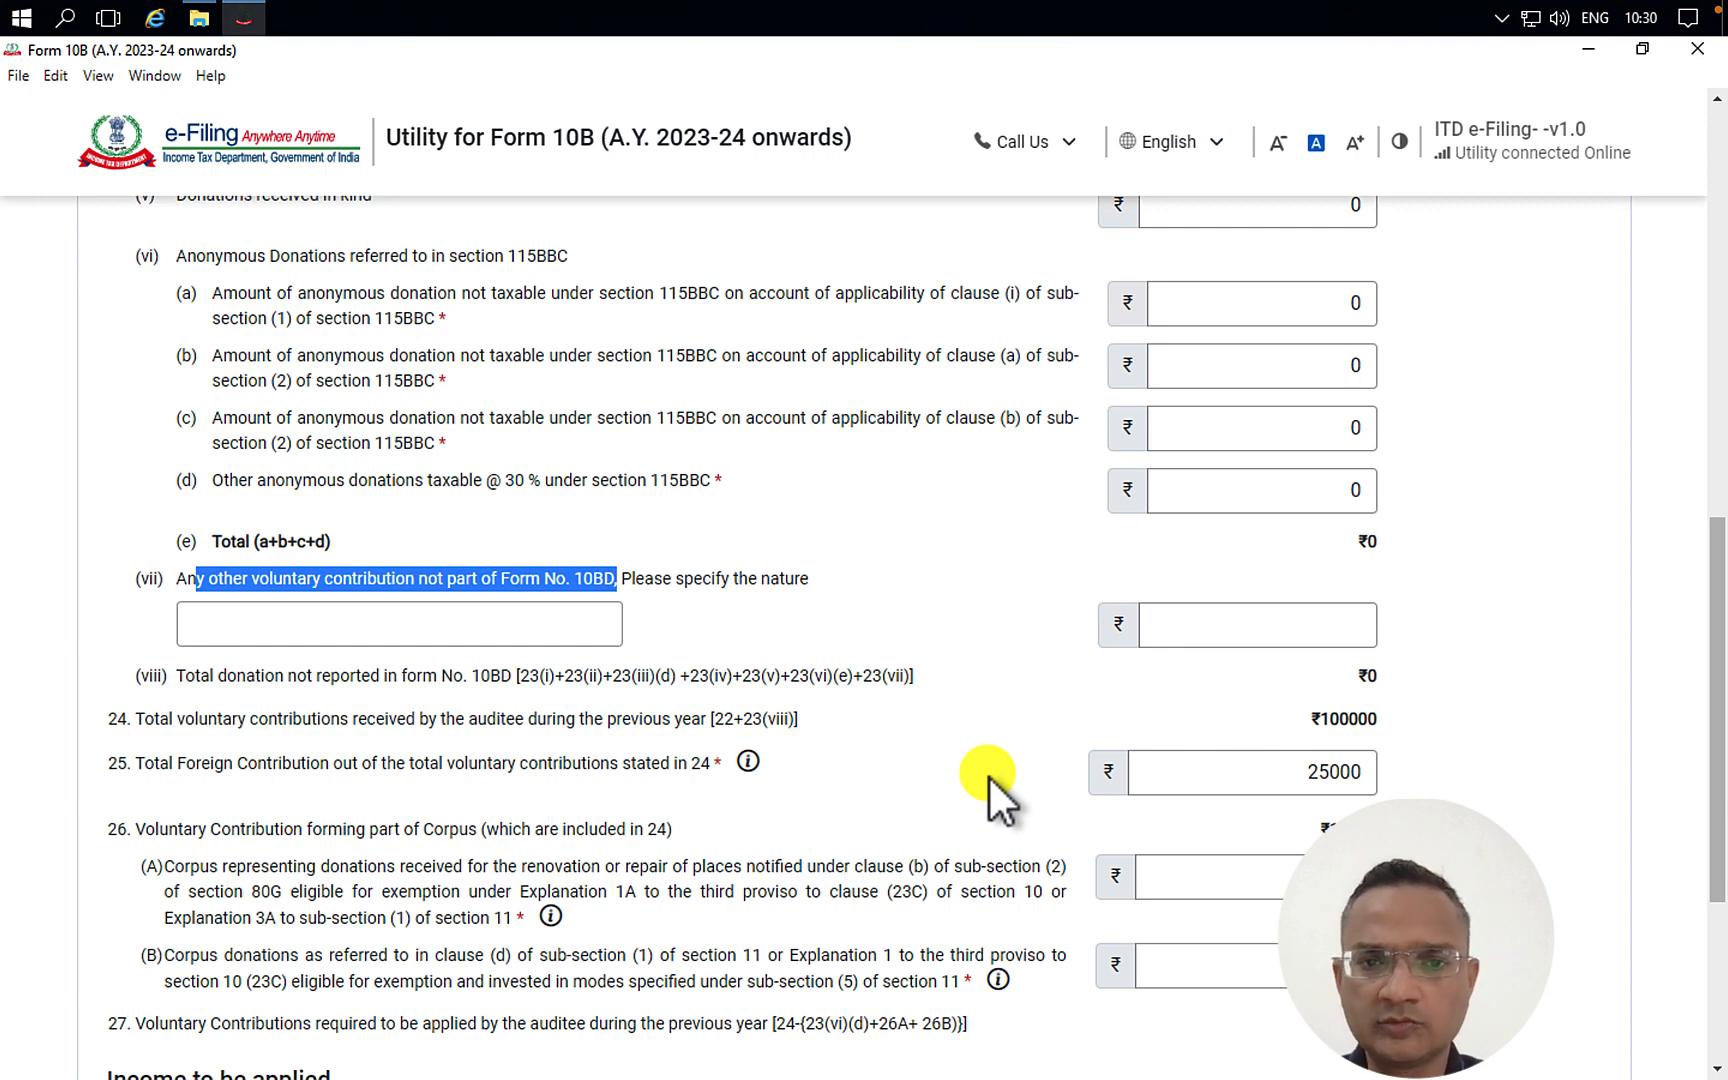
- Examine the total voluntary contributions in item 24 and the foreign contribution portion in item 25
{"action": "scroll", "coordinate": [988, 775], "scroll_direction": "down", "scroll_amount": 2}
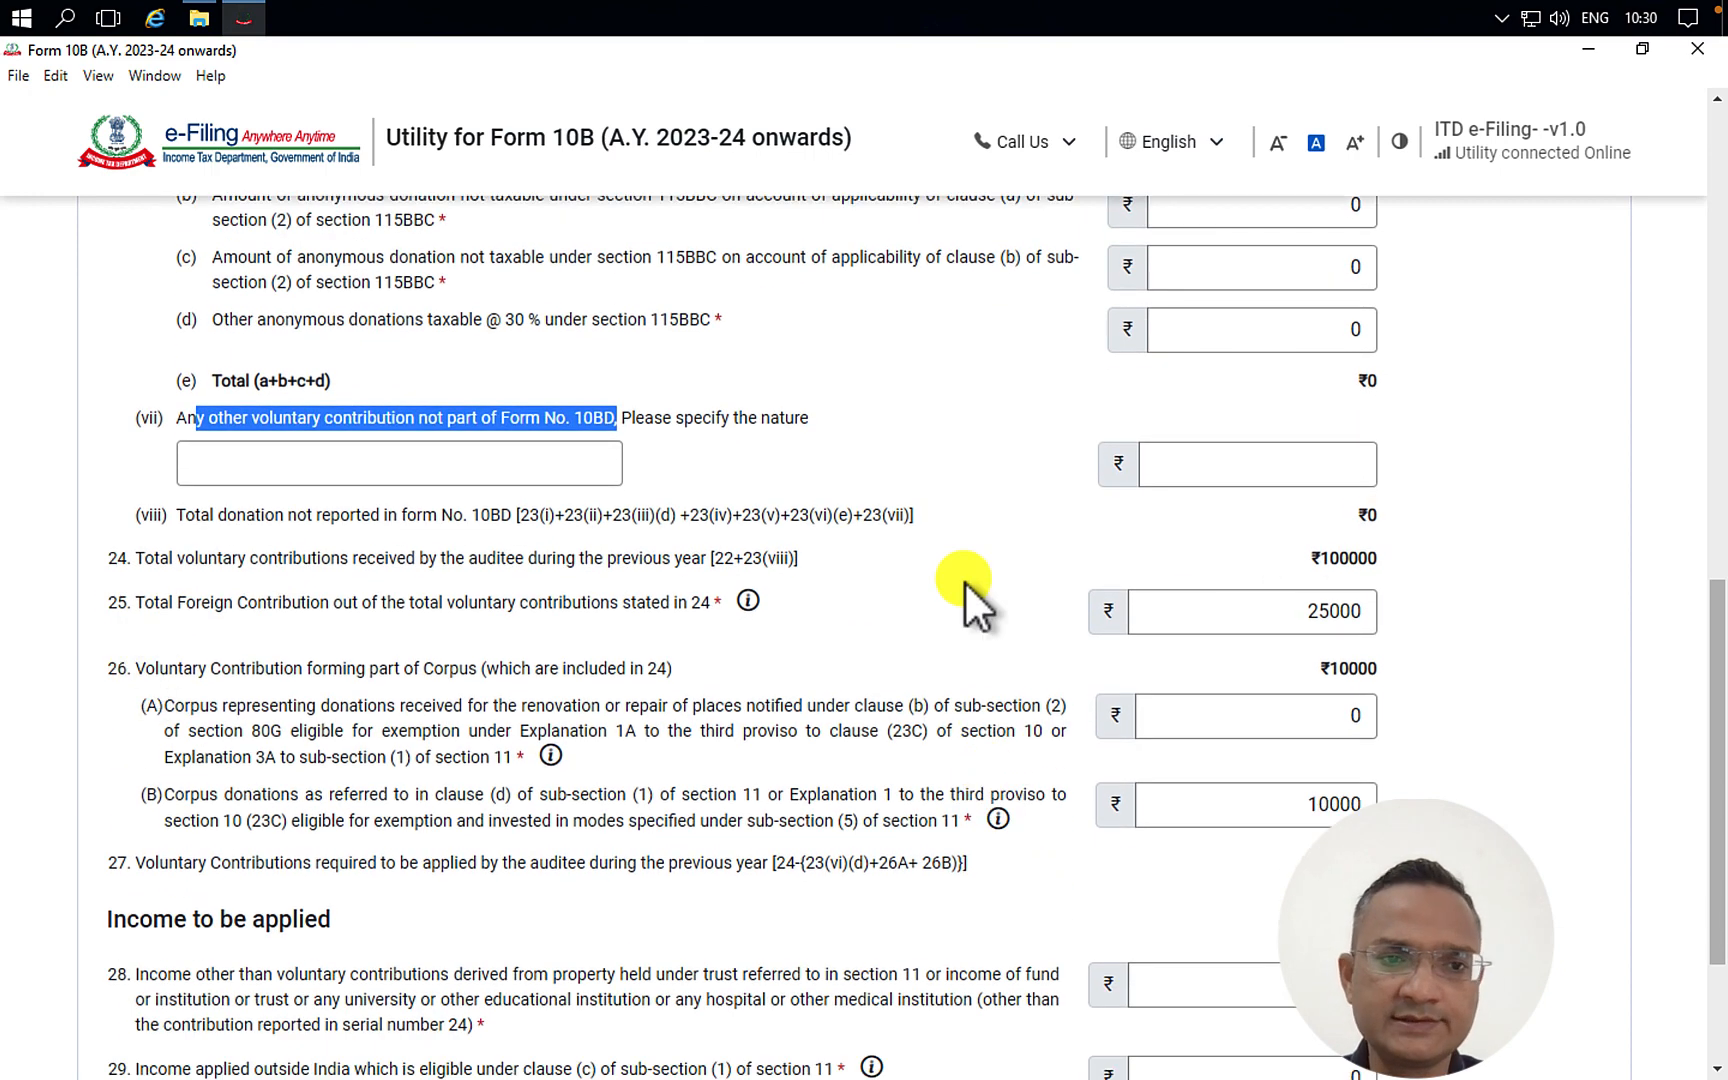
{"action": "left_click", "coordinate": [1355, 567]}
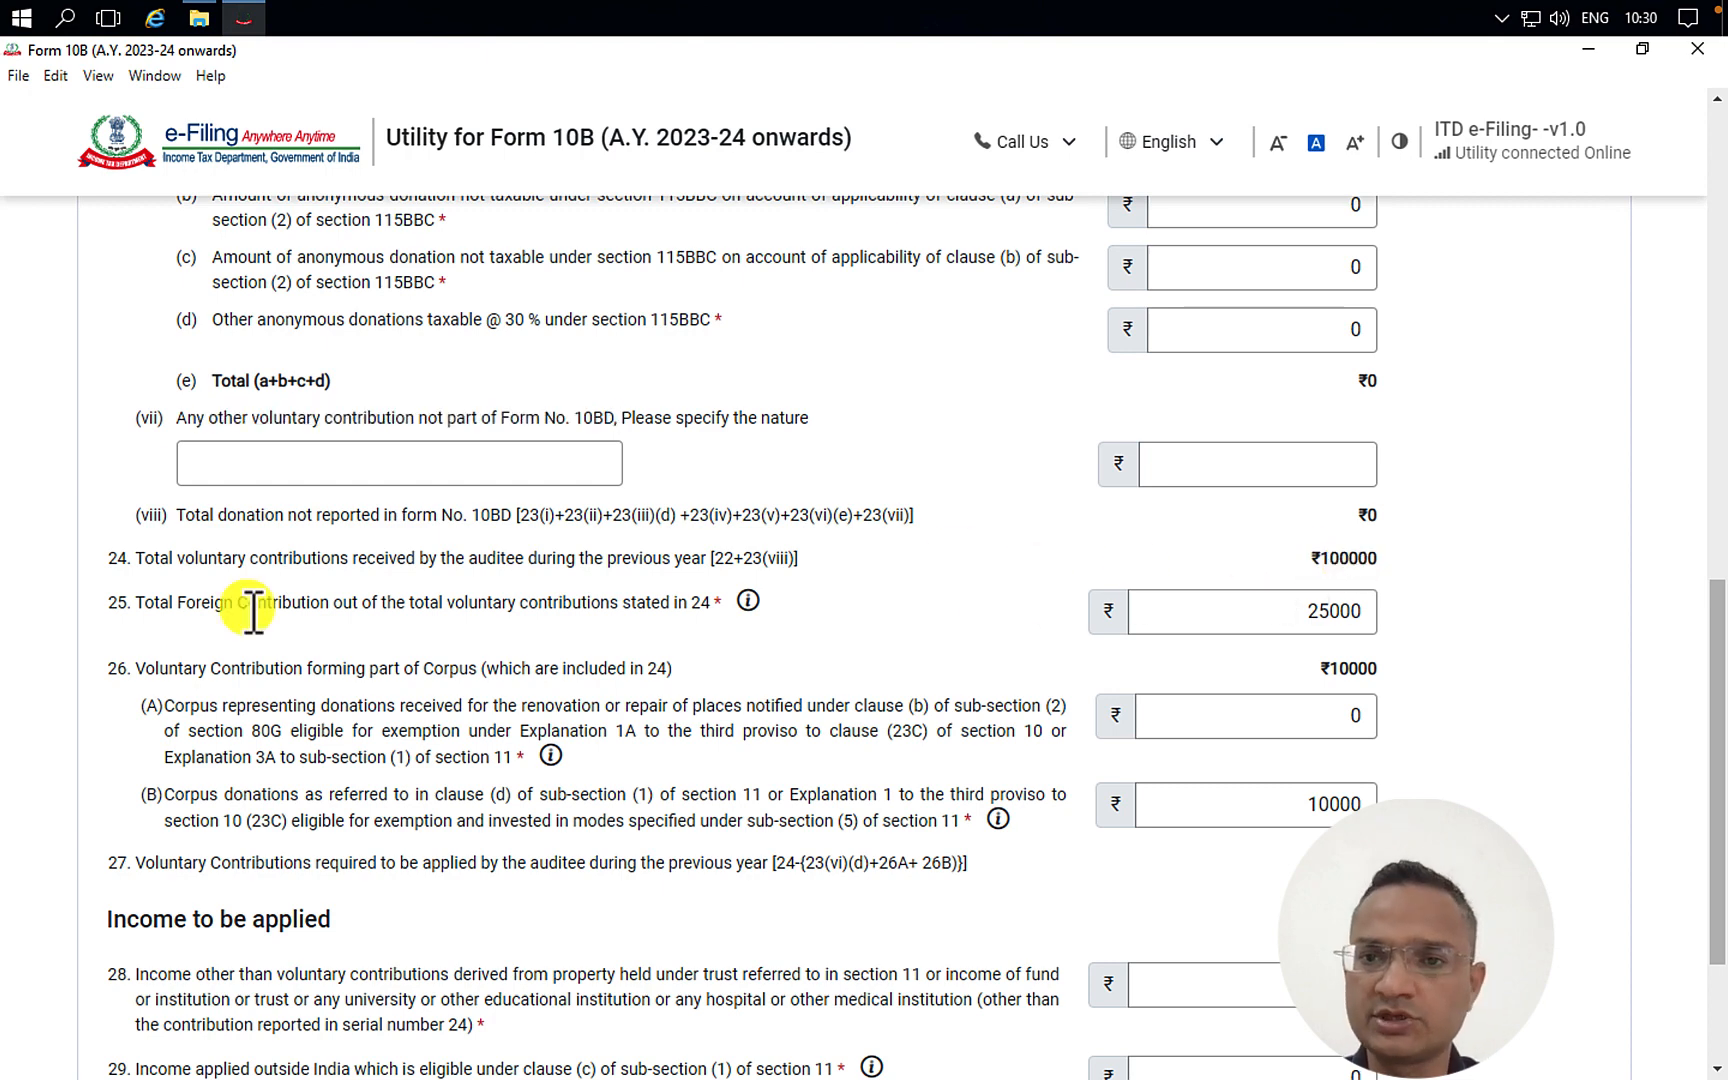
{"action": "left_click_drag", "start_coordinate": [178, 603], "coordinate": [668, 612]}
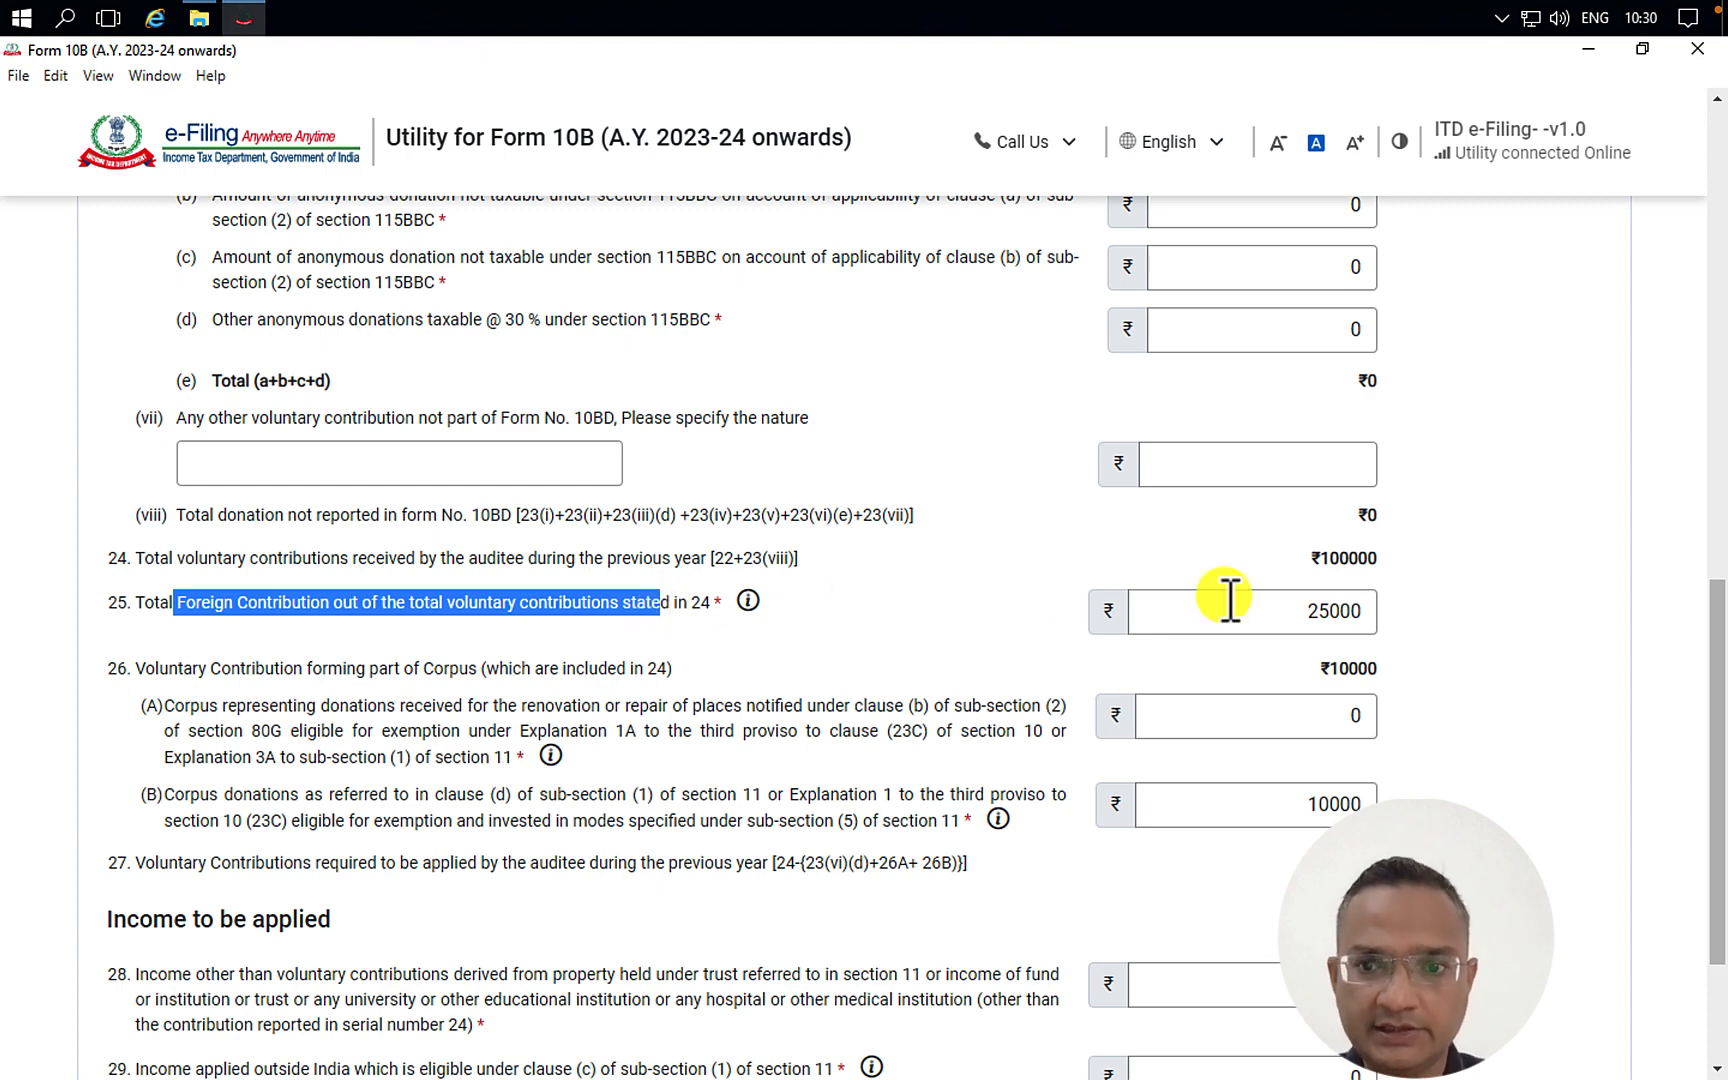
{"action": "left_click", "coordinate": [796, 641]}
- Review the corpus contributions in item 26, the item 27 calculation and the Income to be applied heading
{"action": "scroll", "coordinate": [880, 610], "scroll_direction": "down", "scroll_amount": 1}
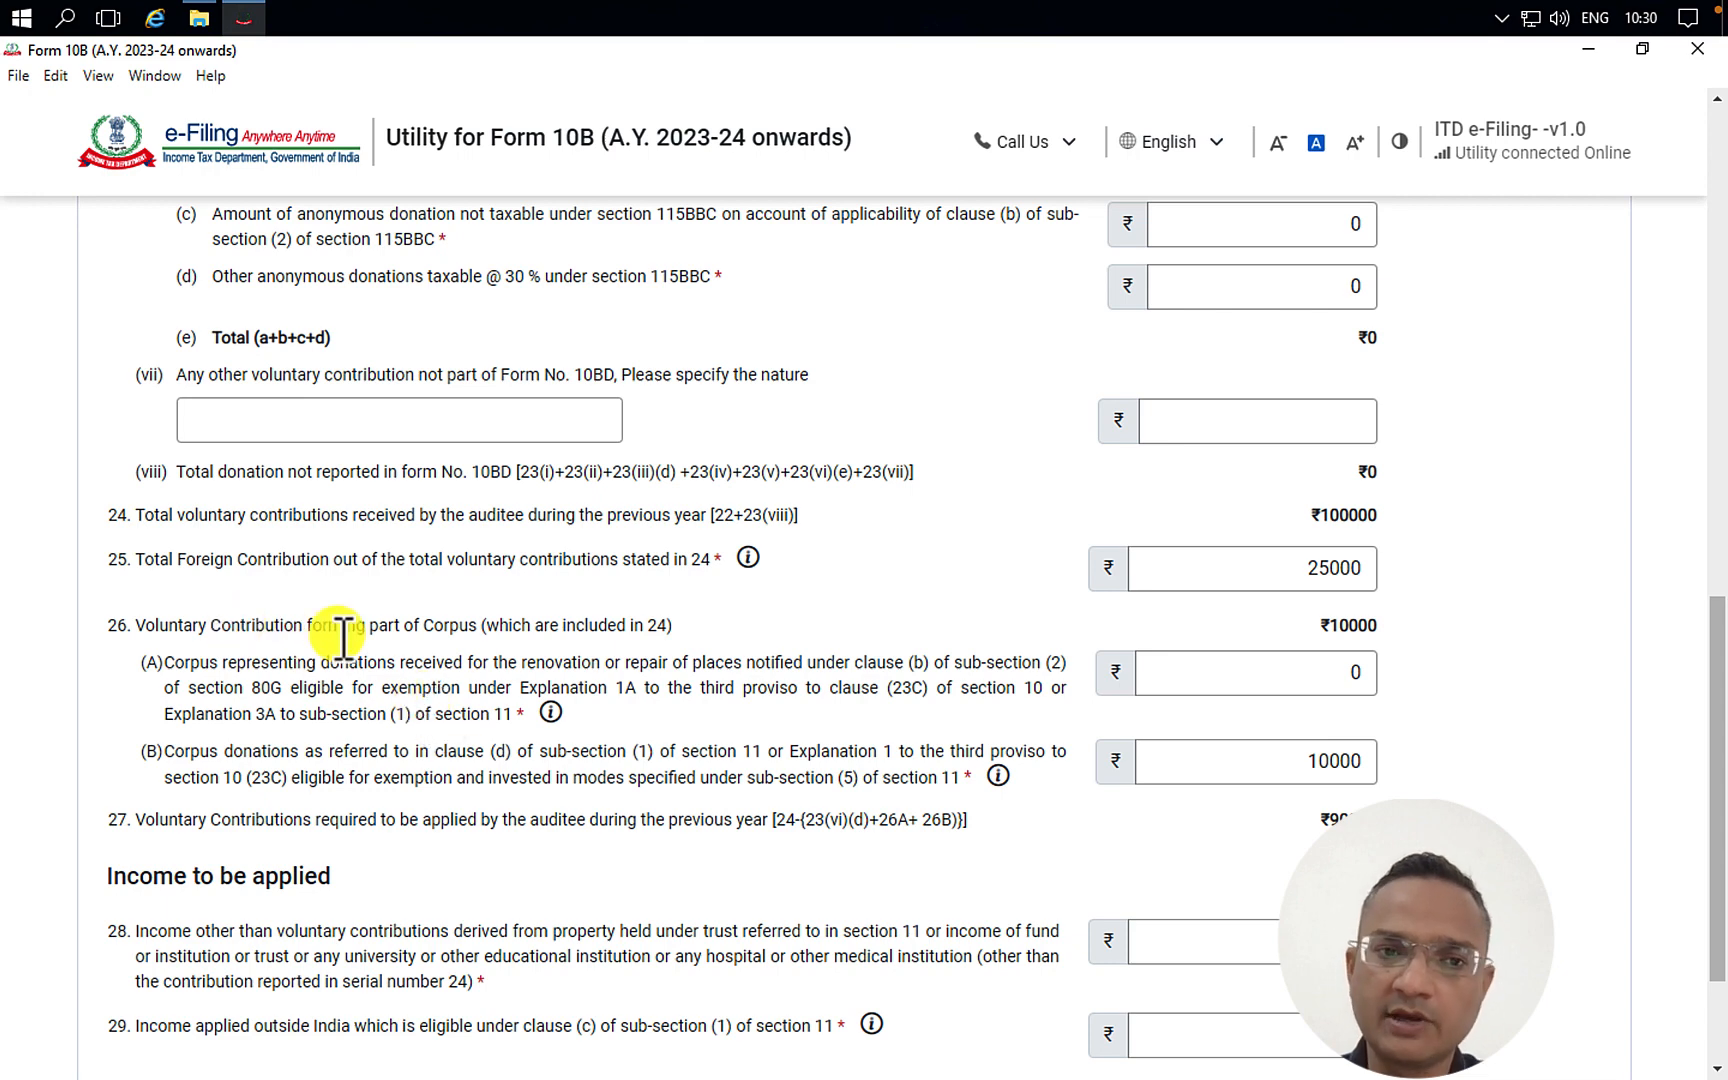
{"action": "left_click_drag", "start_coordinate": [342, 636], "coordinate": [548, 636]}
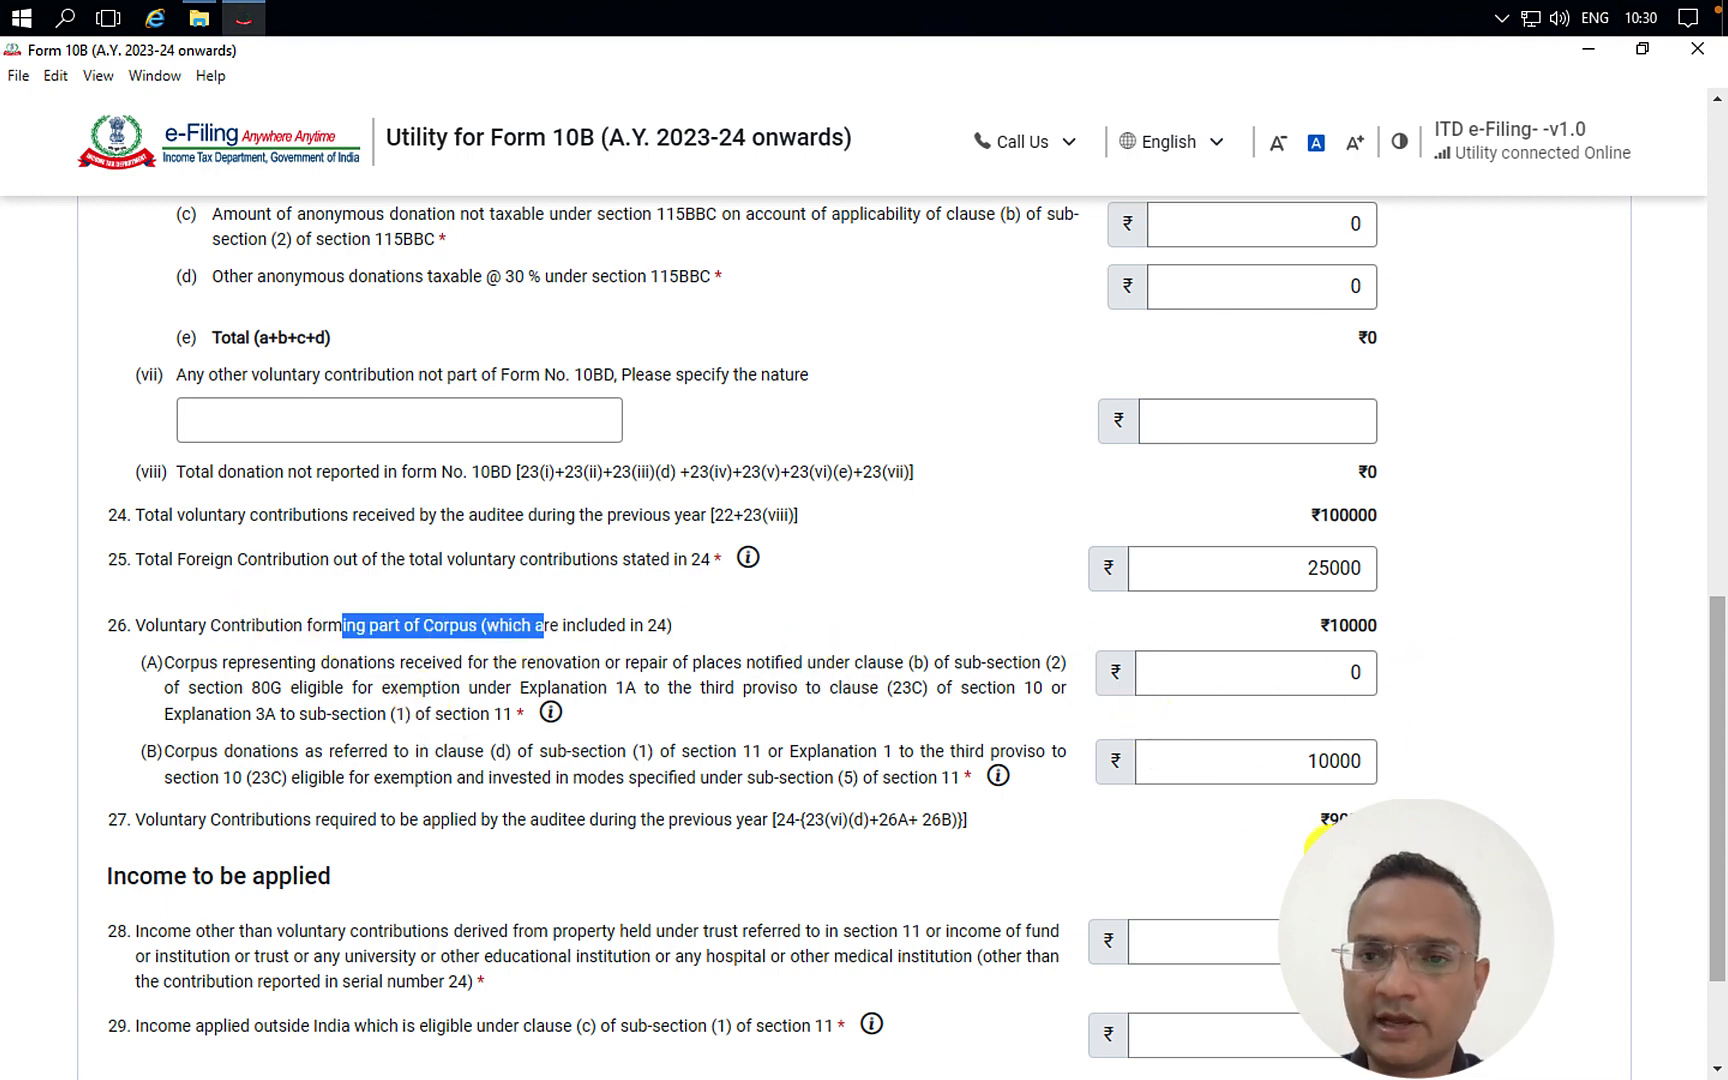
{"action": "scroll", "coordinate": [1320, 830], "scroll_direction": "down", "scroll_amount": 1}
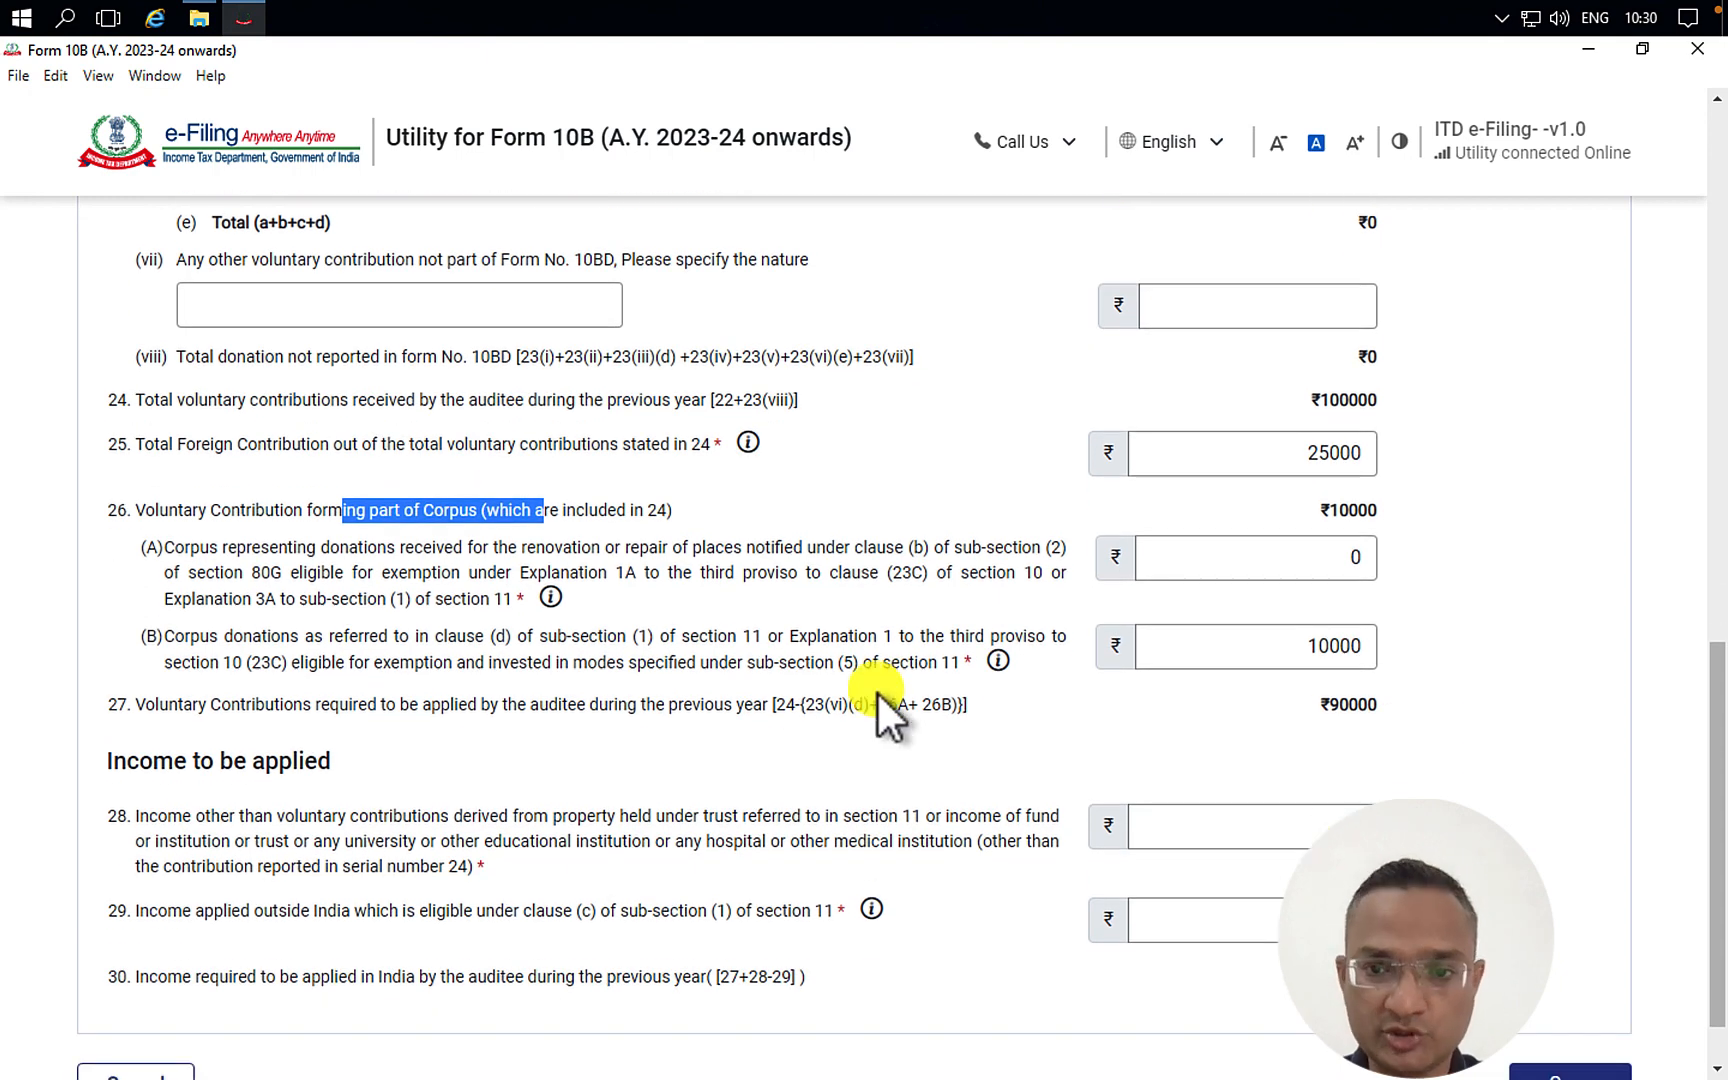
{"action": "scroll", "coordinate": [878, 693], "scroll_direction": "down", "scroll_amount": 1}
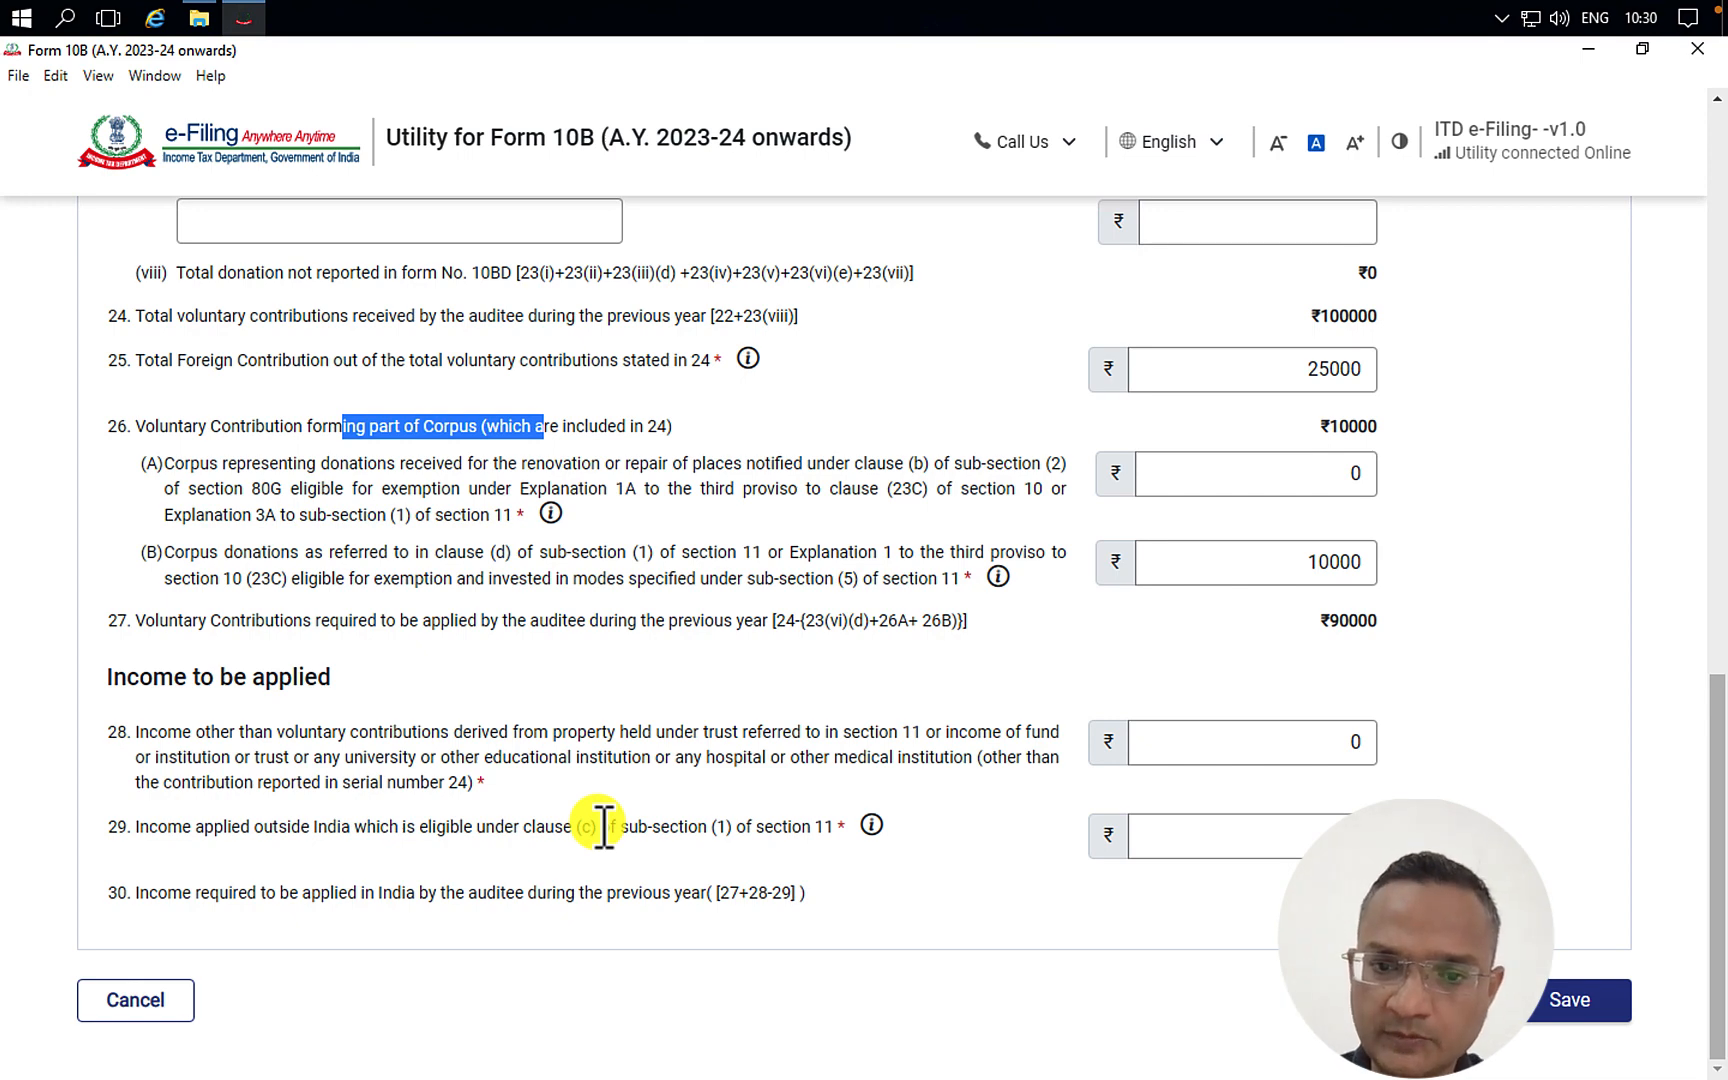
{"action": "left_click", "coordinate": [298, 684]}
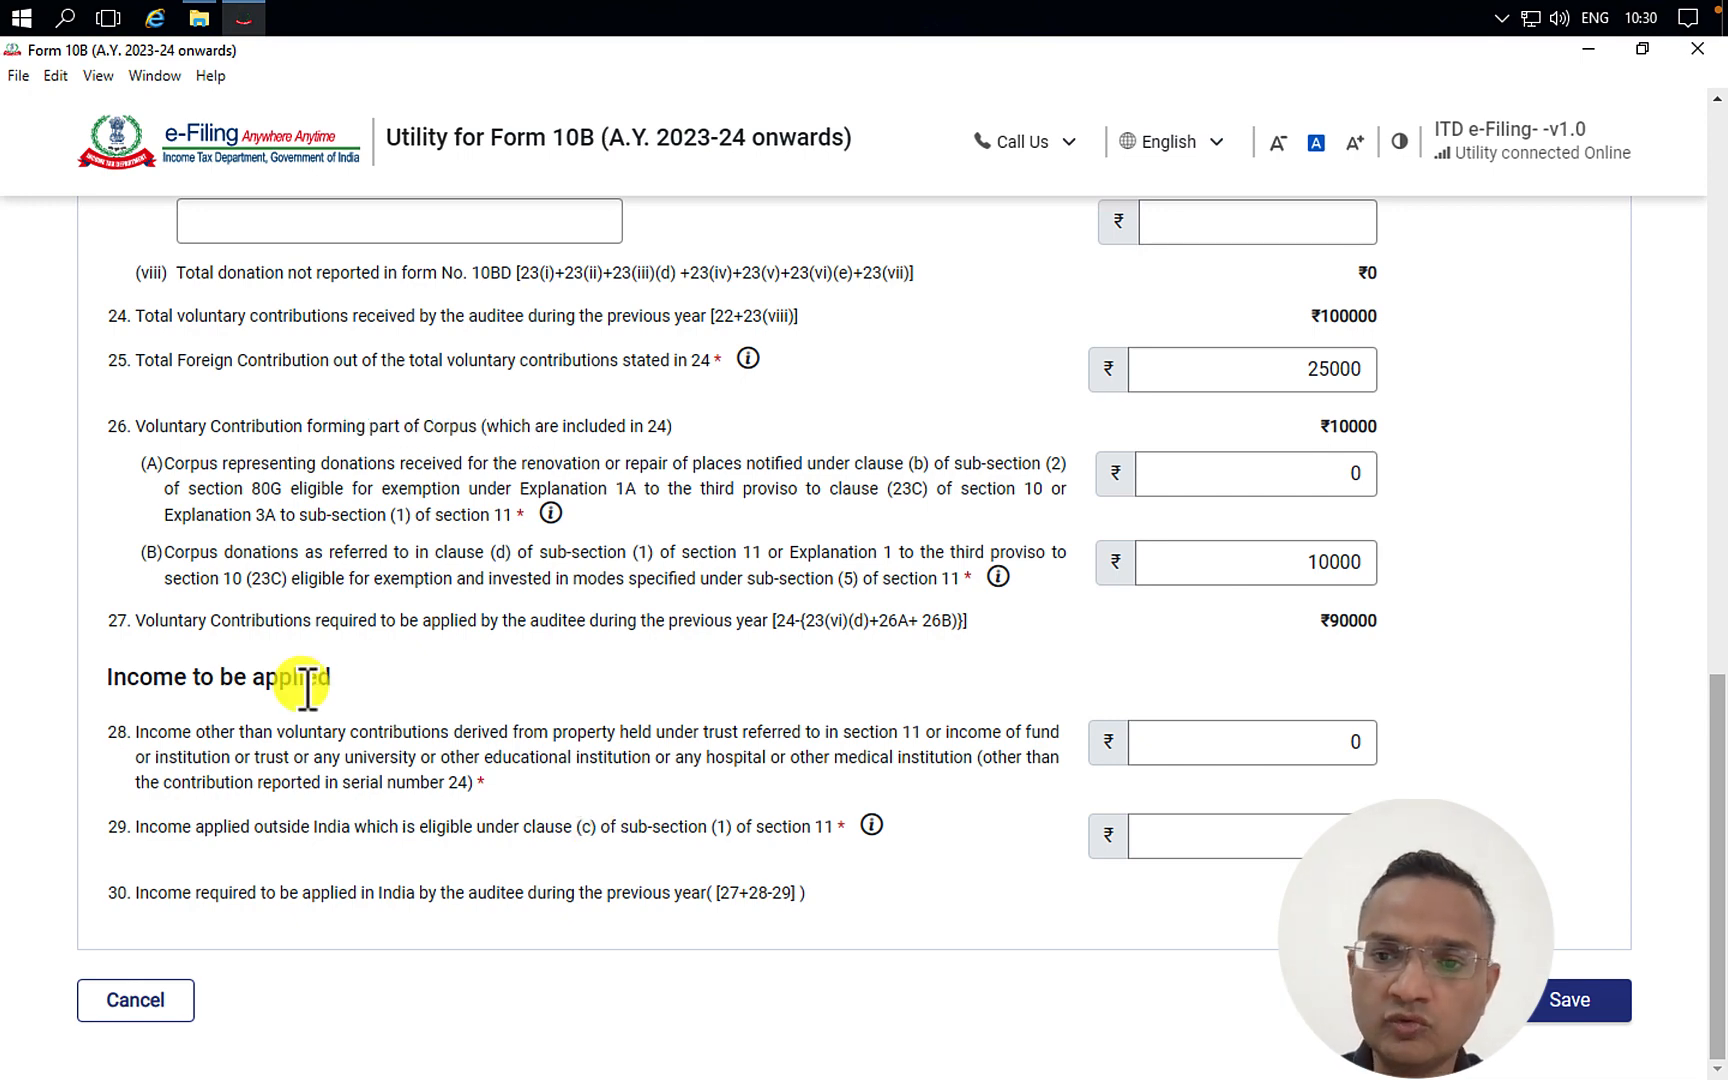
- Review the Income to be applied items, covering income applied outside India in item 29 and the item 30 calculation
{"action": "triple_click", "coordinate": [43, 683]}
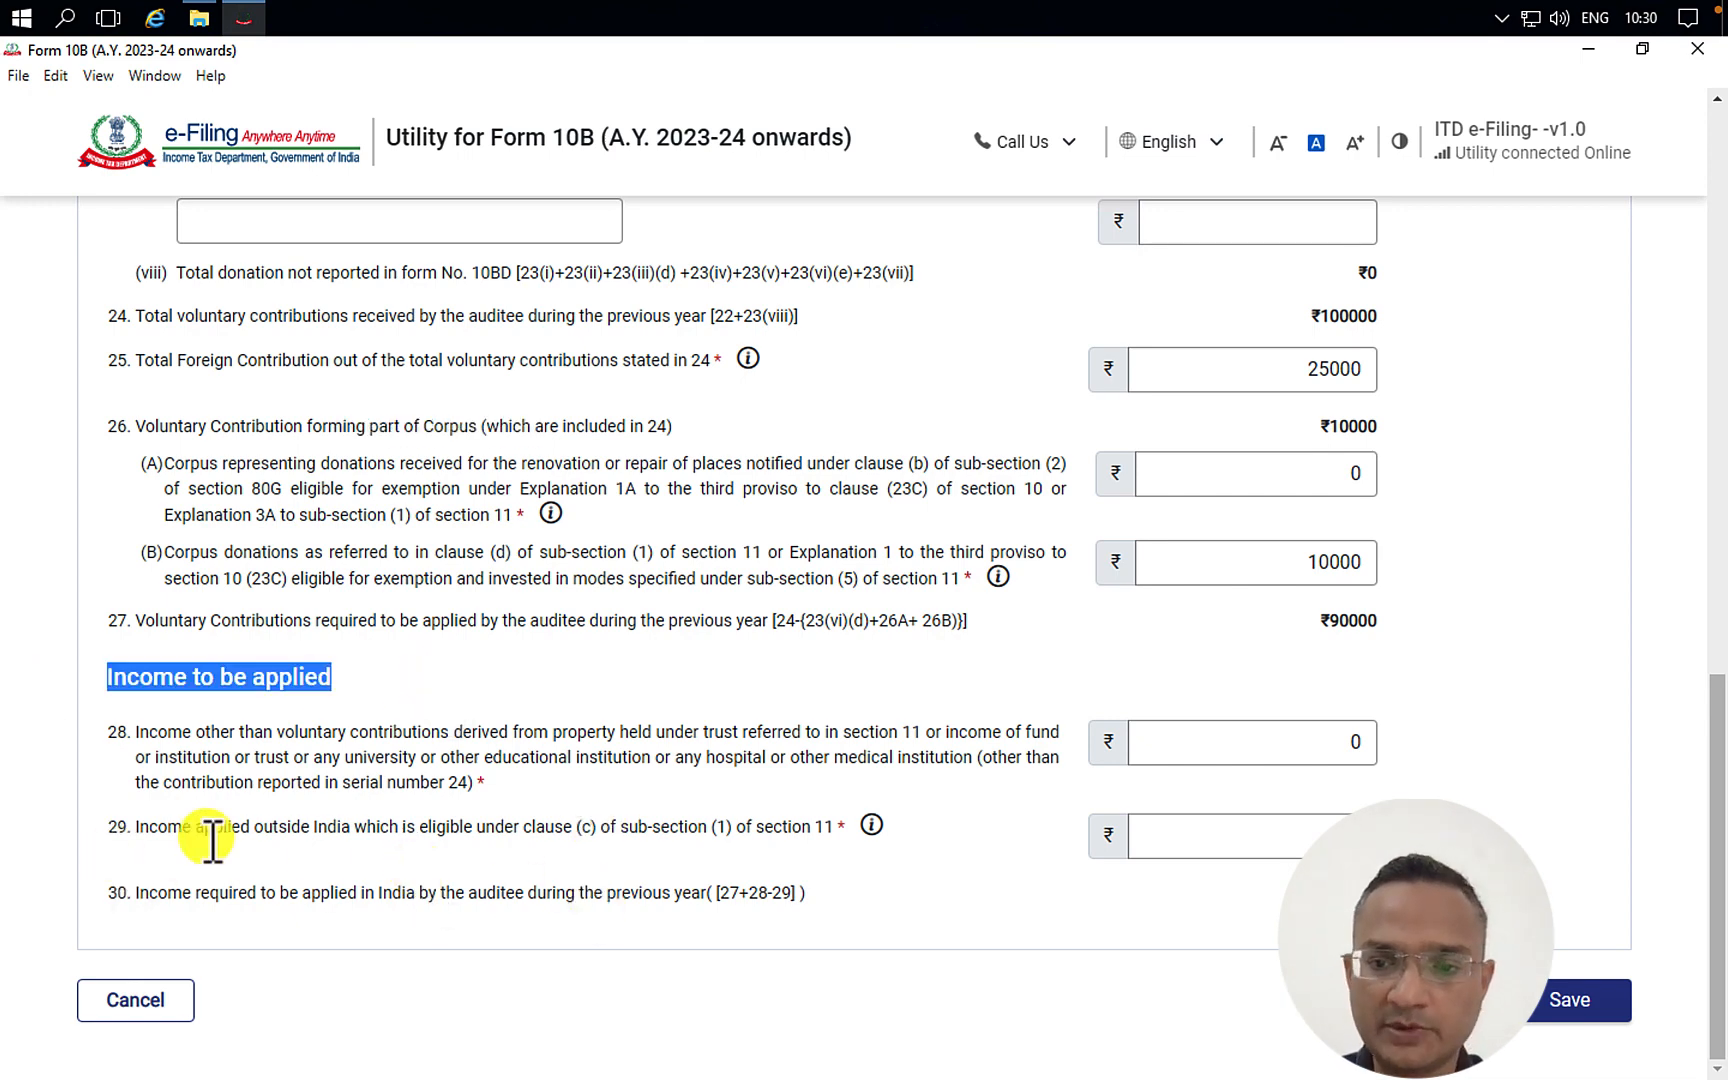
{"action": "left_click_drag", "start_coordinate": [181, 832], "coordinate": [737, 882]}
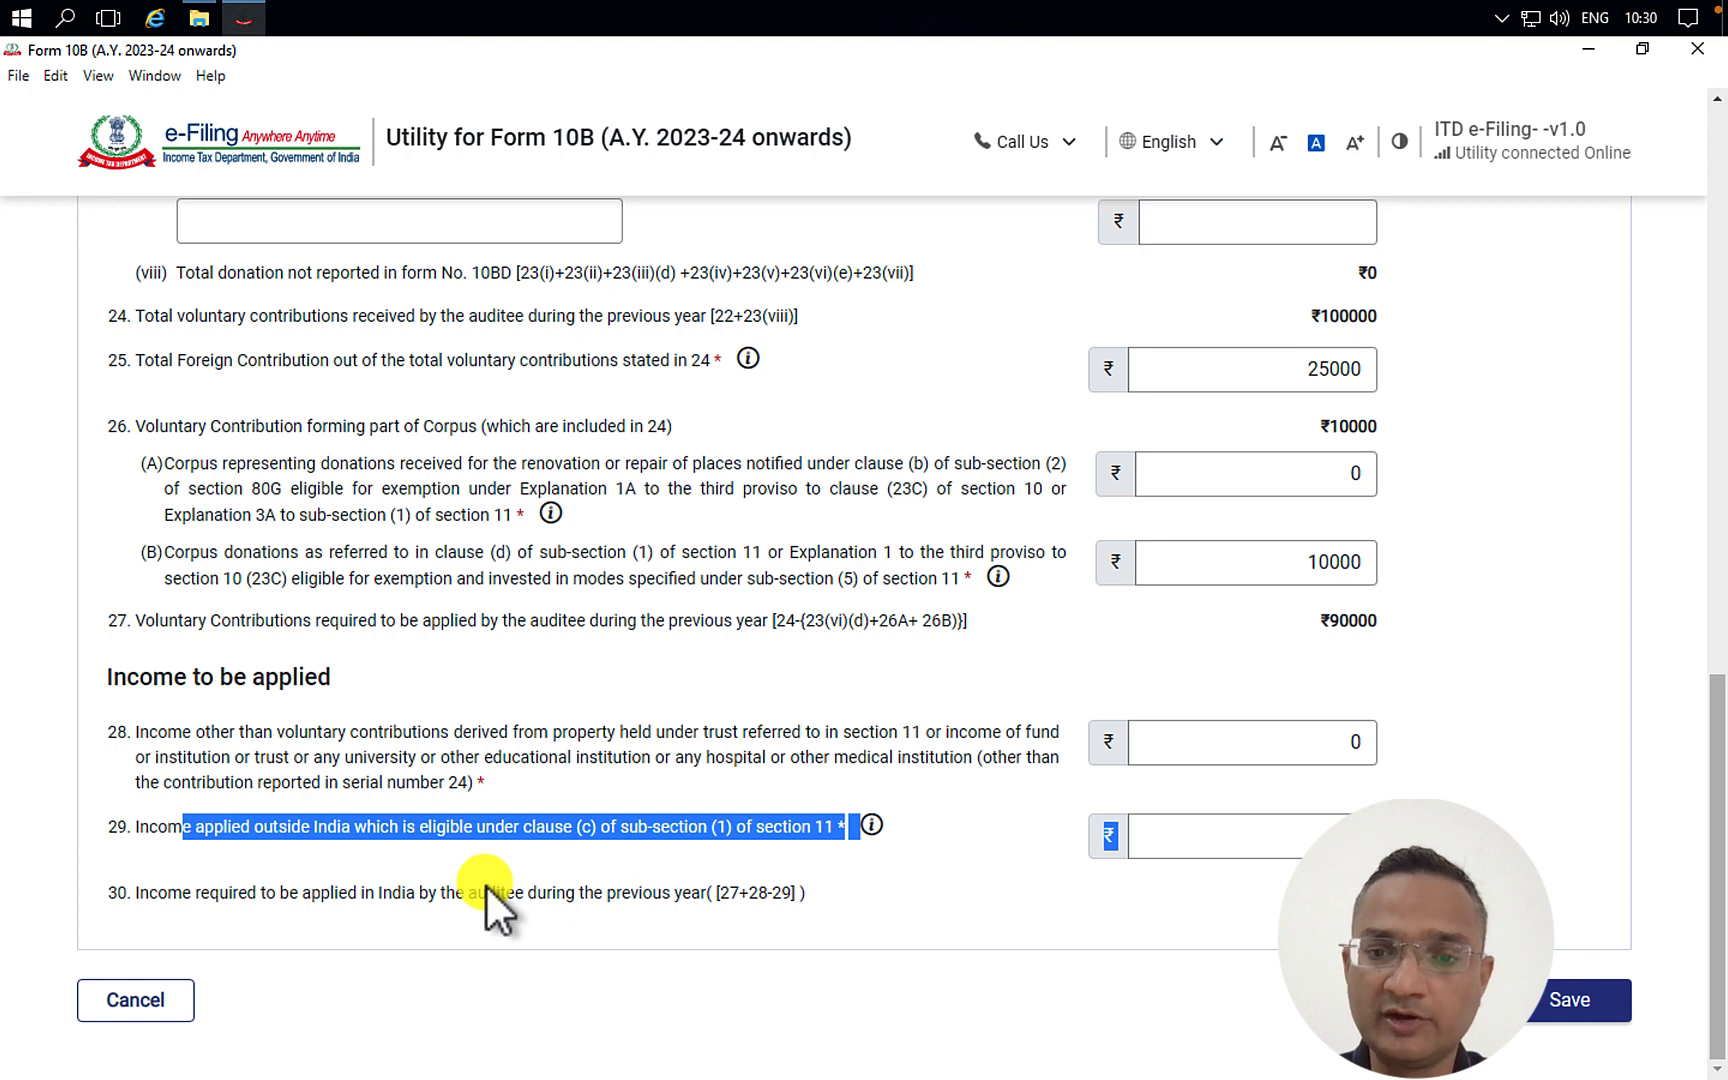
{"action": "left_click", "coordinate": [269, 883]}
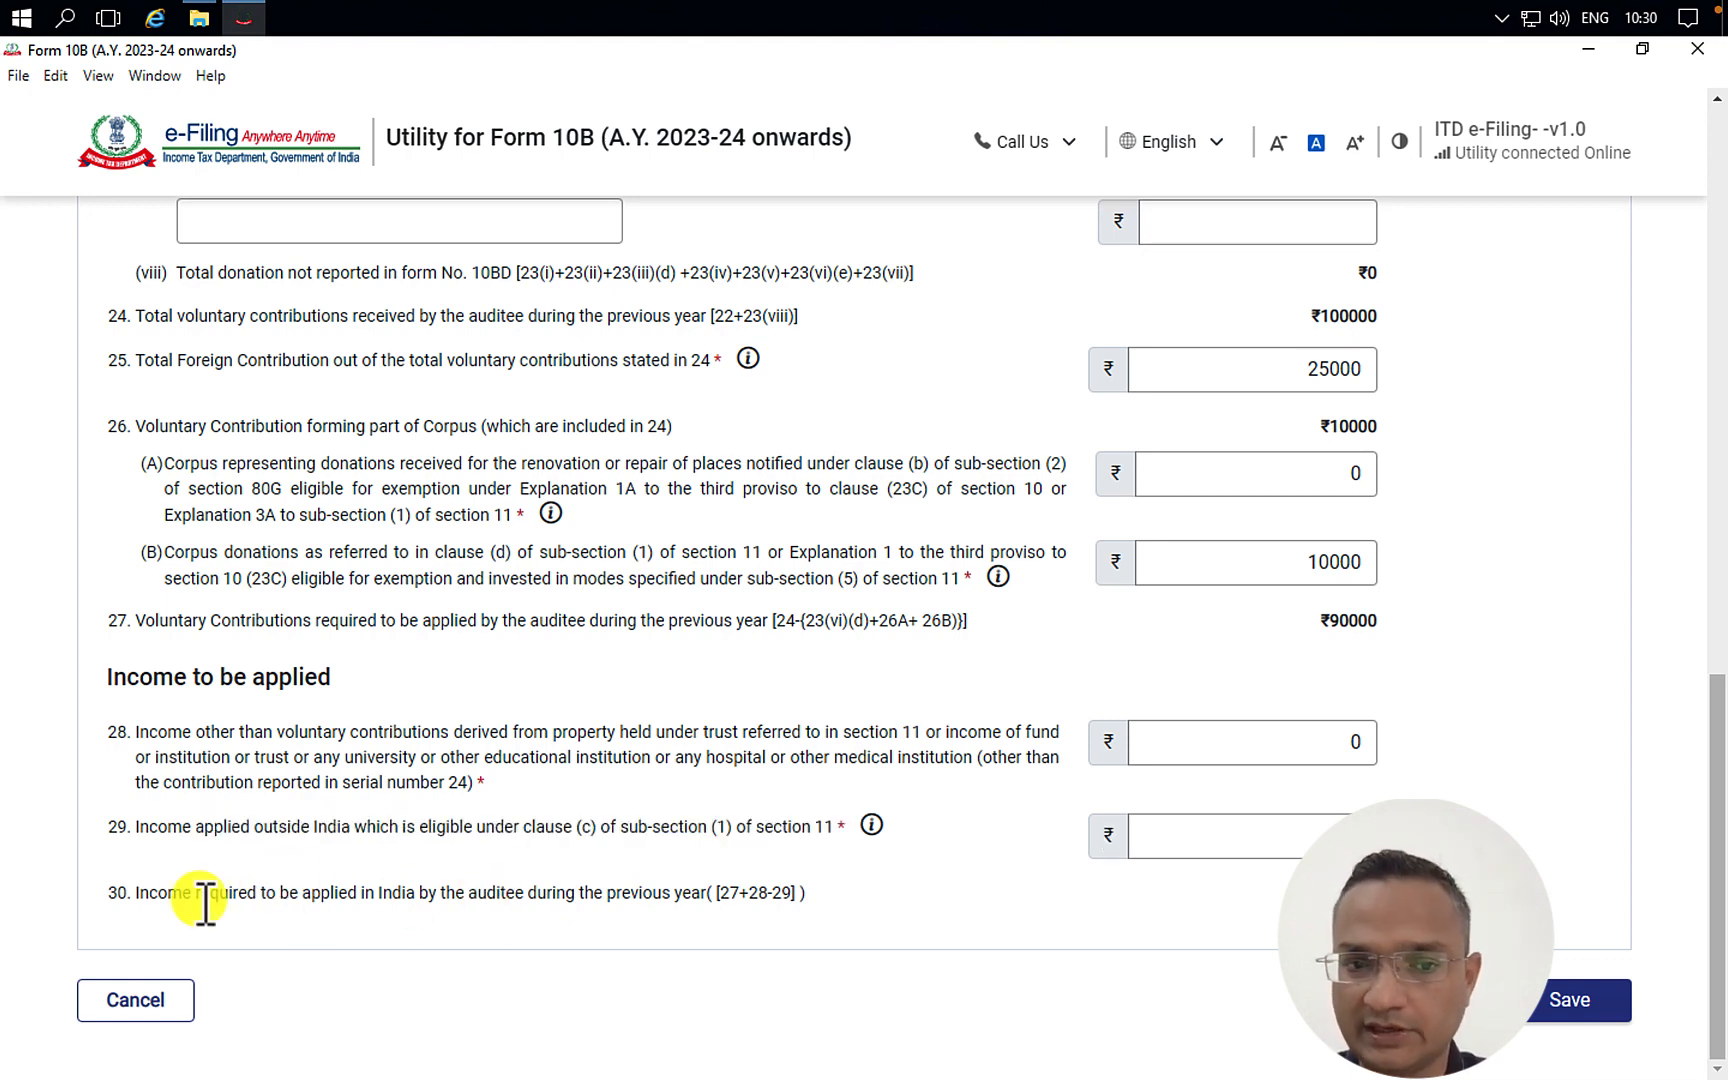
{"action": "left_click_drag", "start_coordinate": [172, 893], "coordinate": [762, 912]}
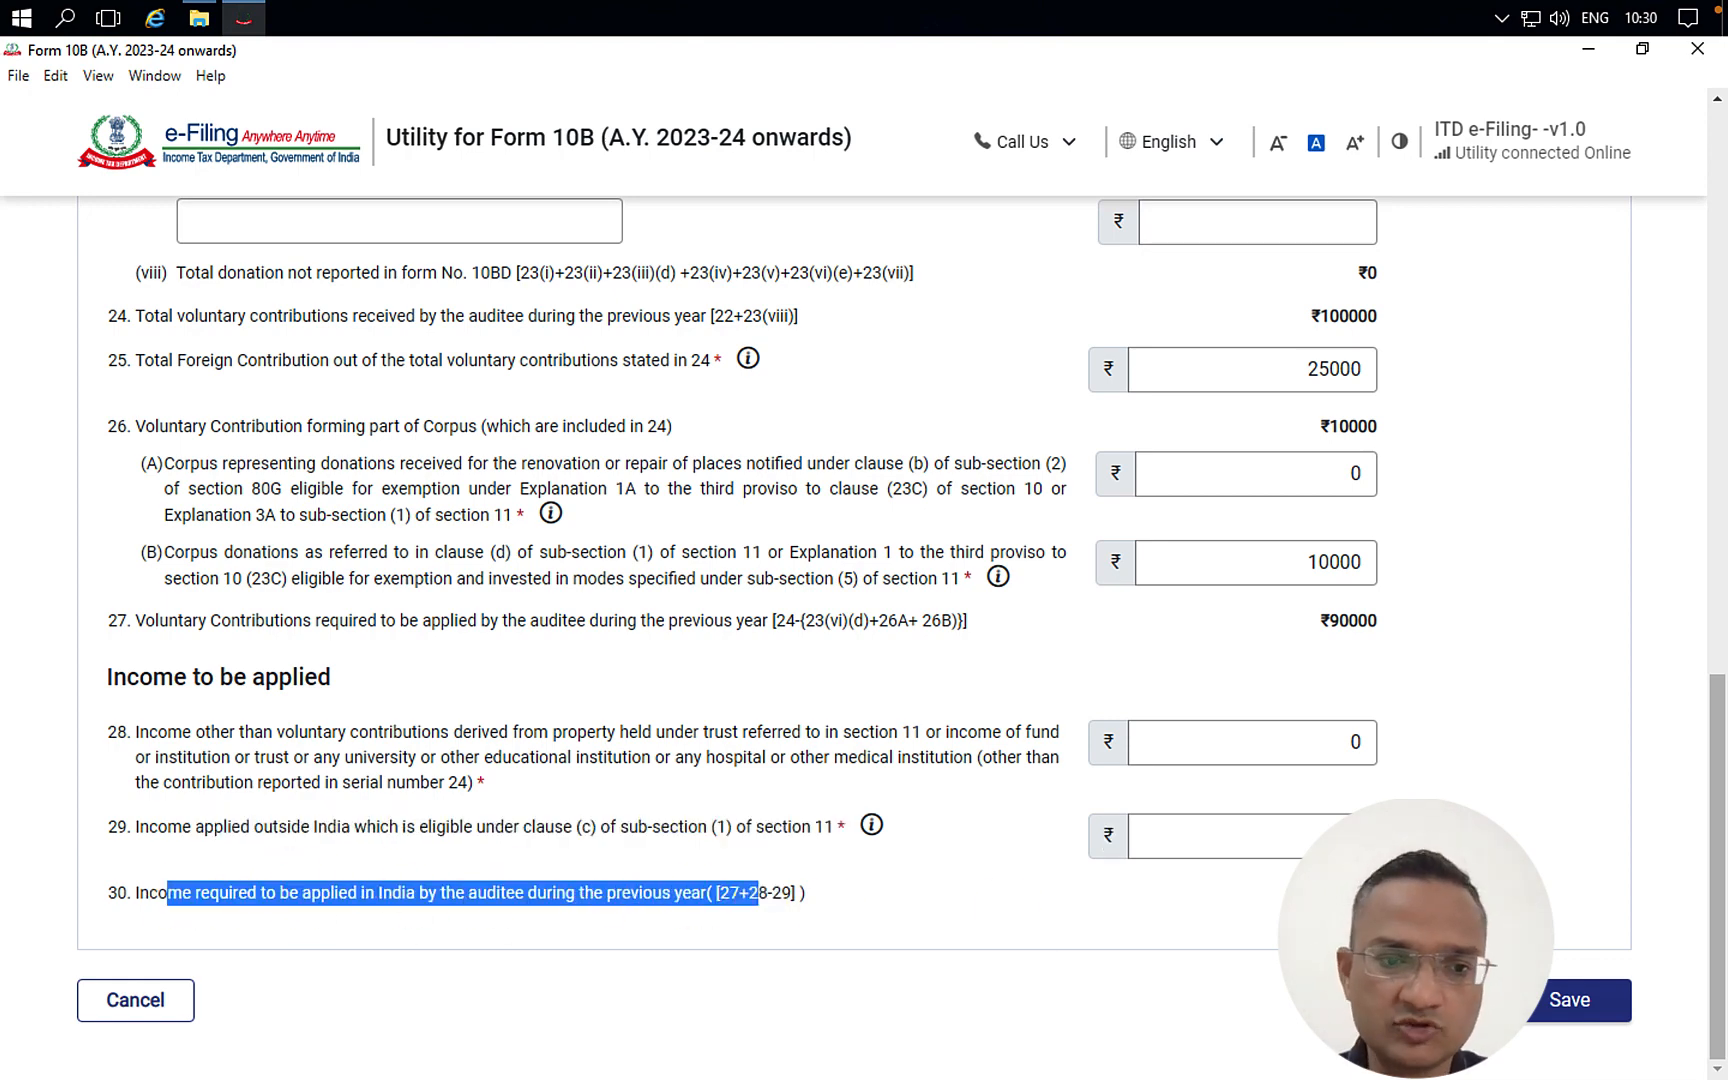
{"action": "left_click", "coordinate": [1340, 910]}
{"action": "triple_click", "coordinate": [1340, 905]}
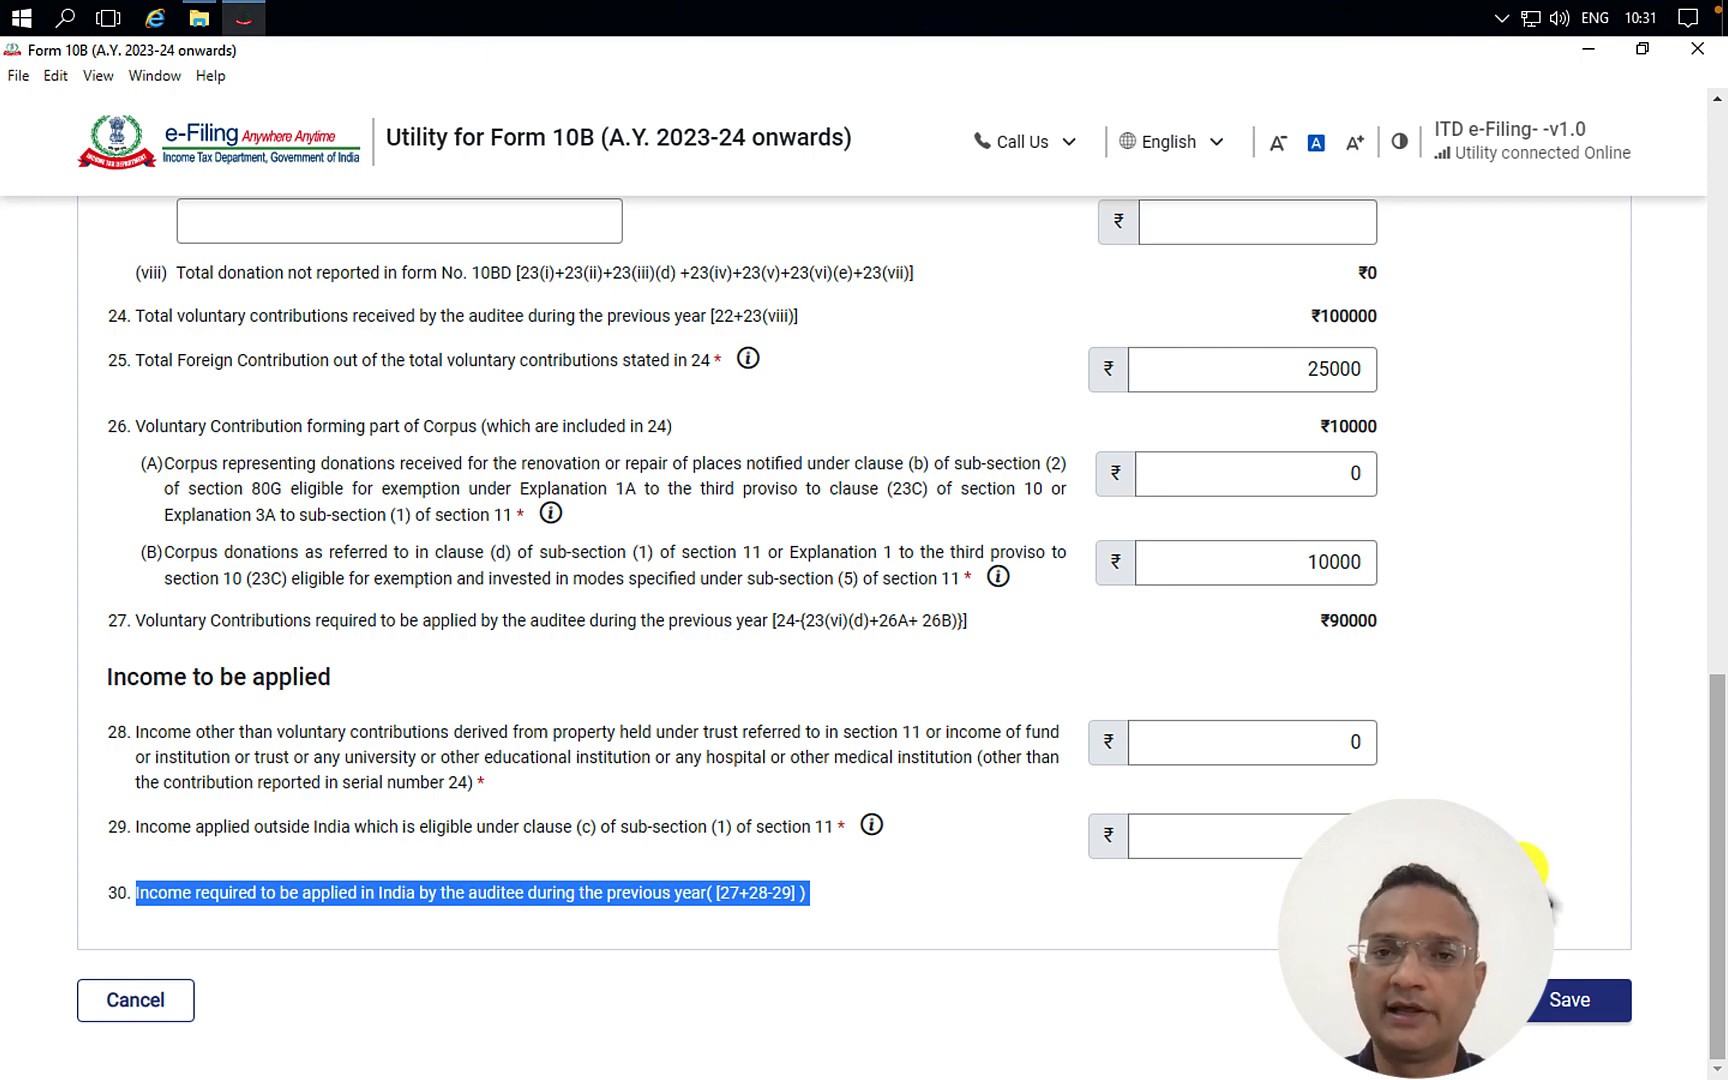
{"action": "left_click", "coordinate": [1430, 747]}
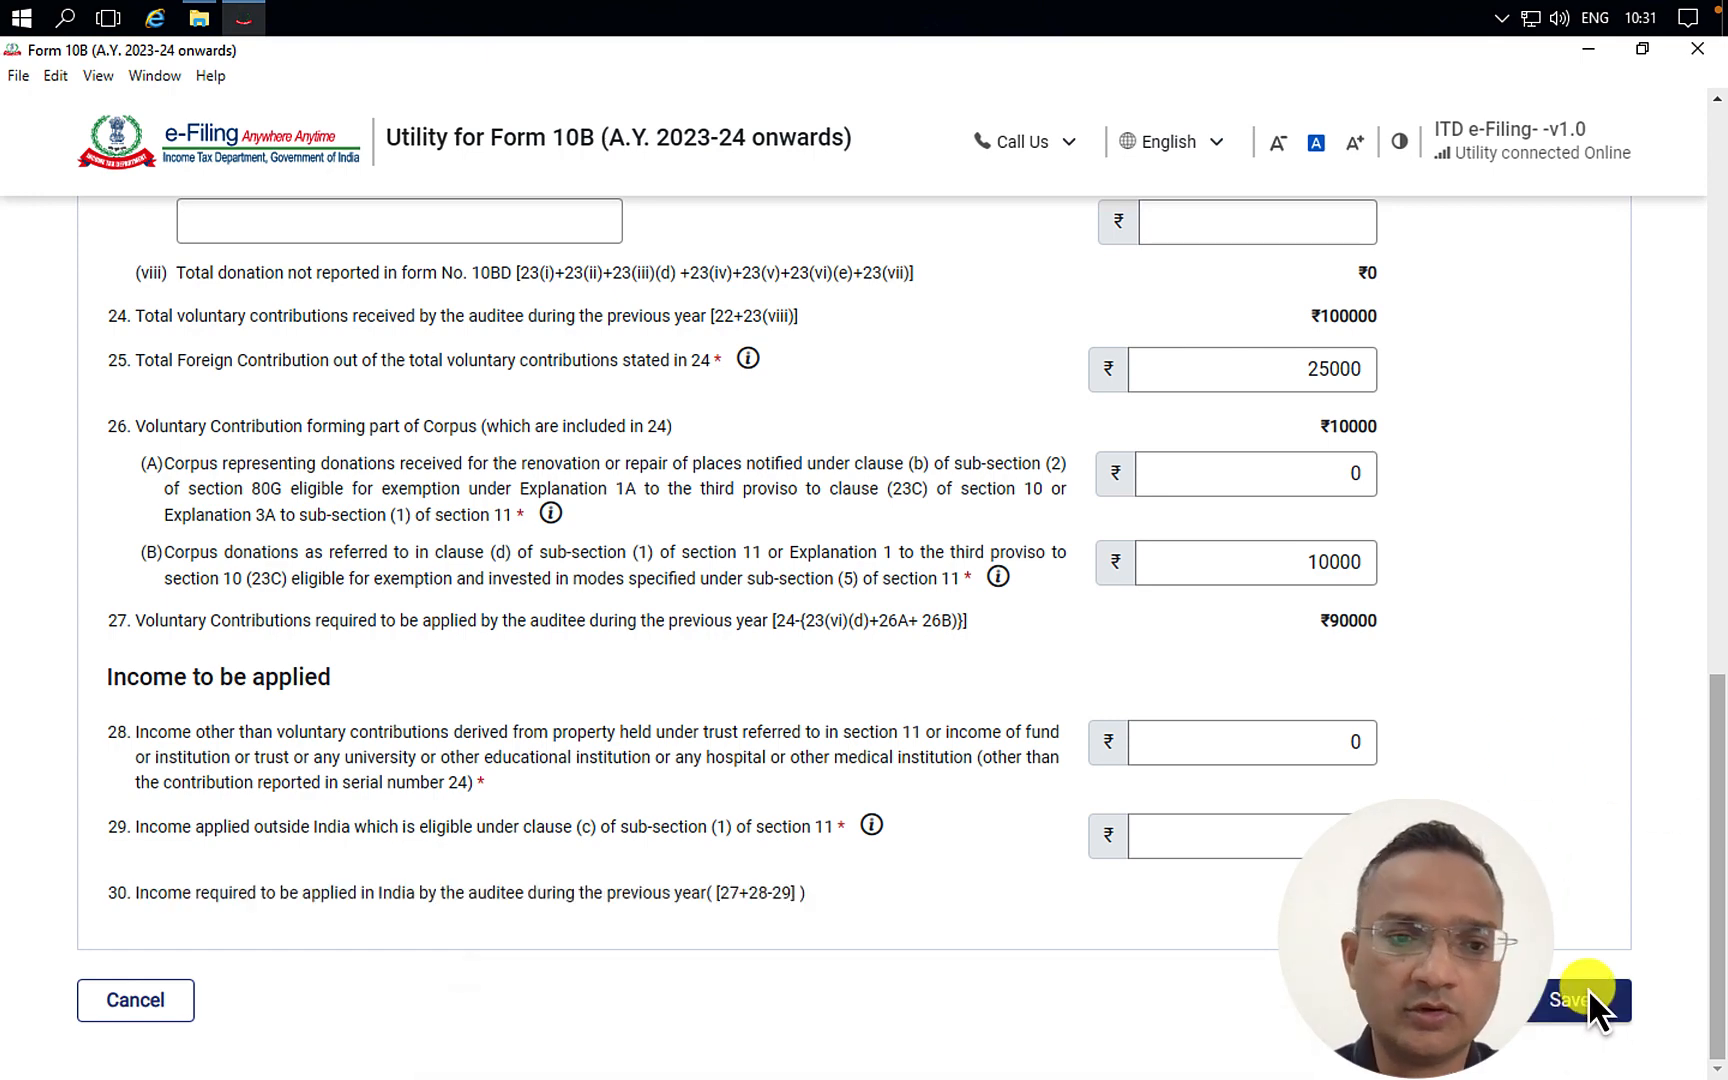
- Leave the voluntary contributions section without saving and open the Application of Income section (S. No. 31 to 32)
{"action": "left_click", "coordinate": [158, 1005]}
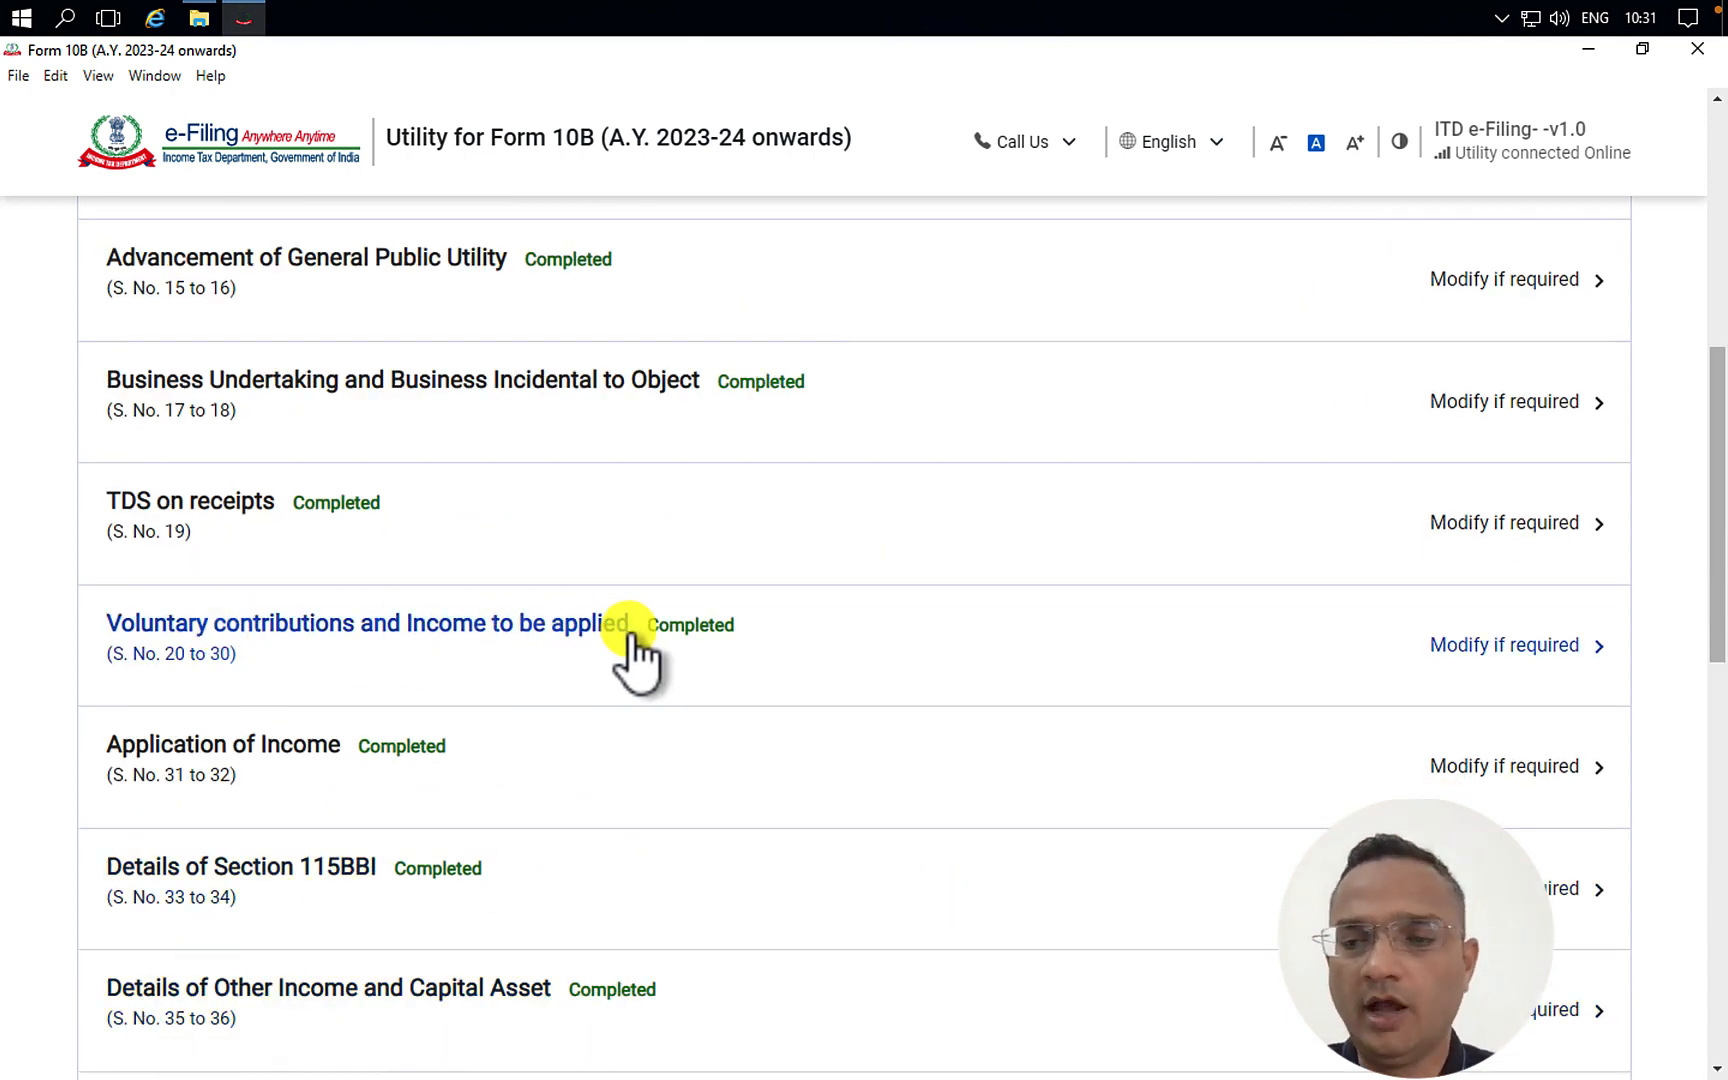
{"action": "left_click", "coordinate": [153, 758]}
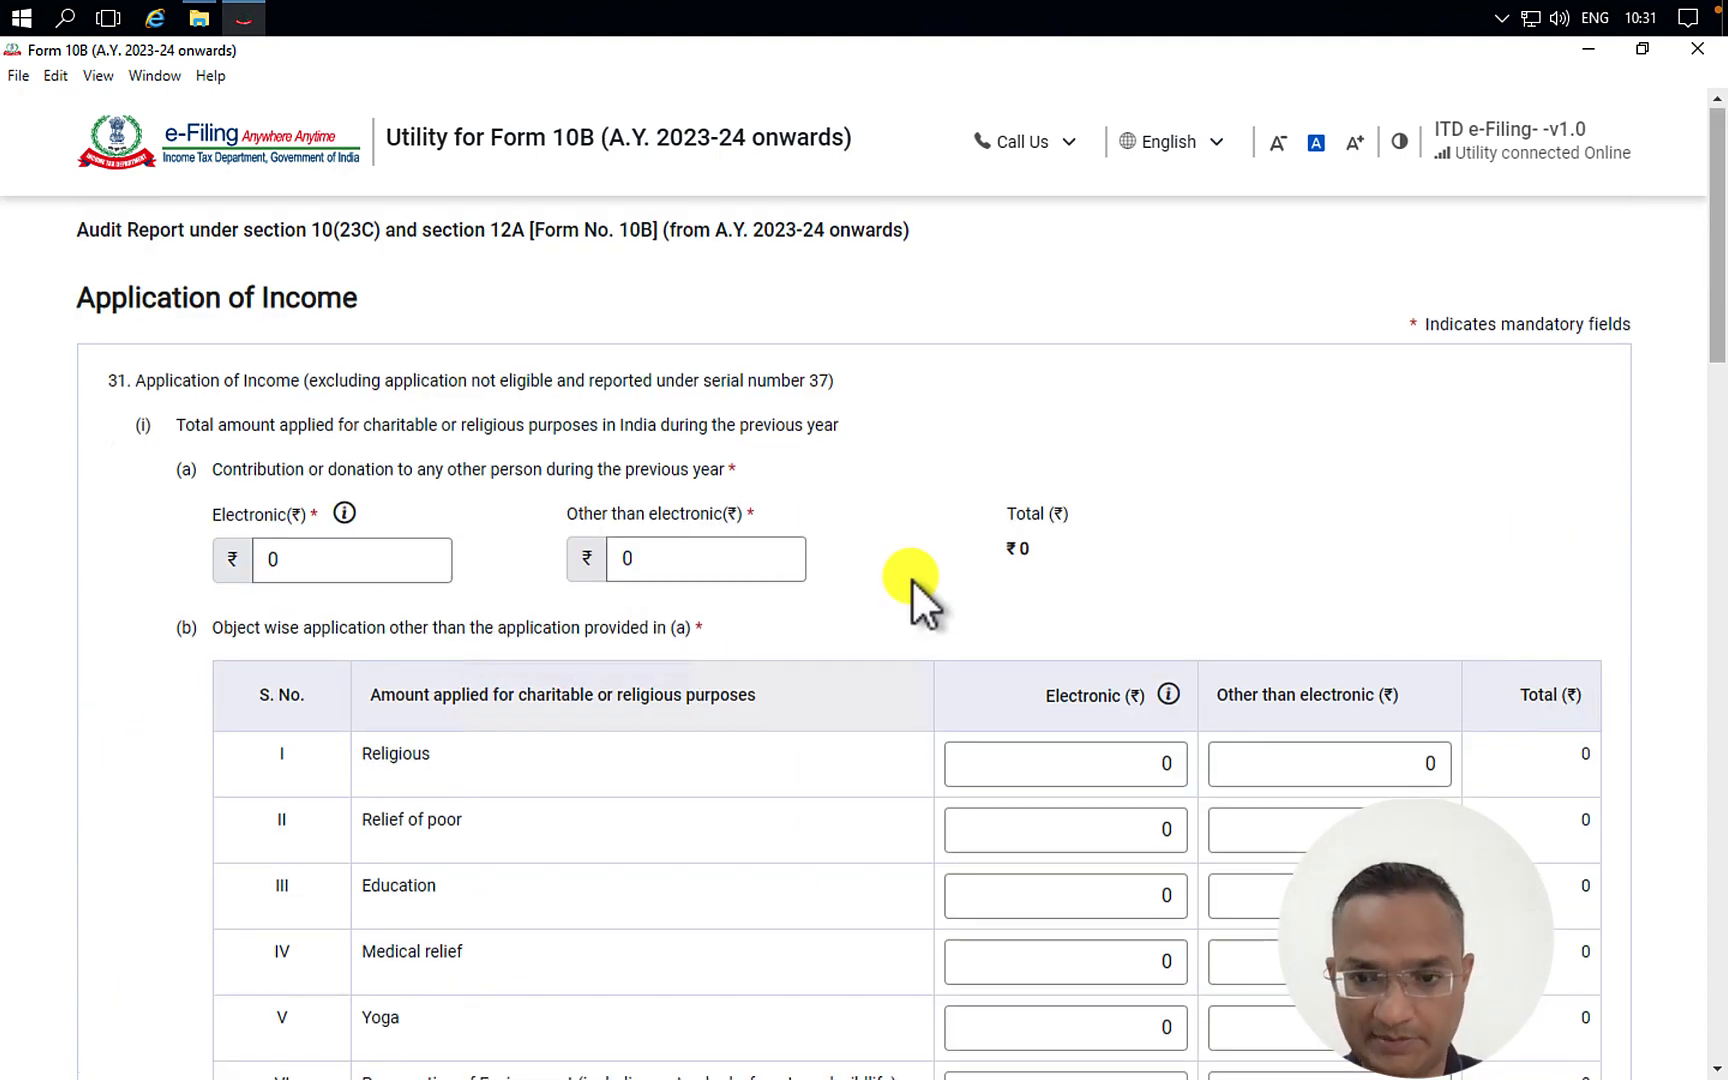
- Review item 31(i) on amounts applied in India and the electronic and other-than-electronic donations to other persons in 31(i)(a)
{"action": "scroll", "coordinate": [911, 578], "scroll_direction": "down", "scroll_amount": 1}
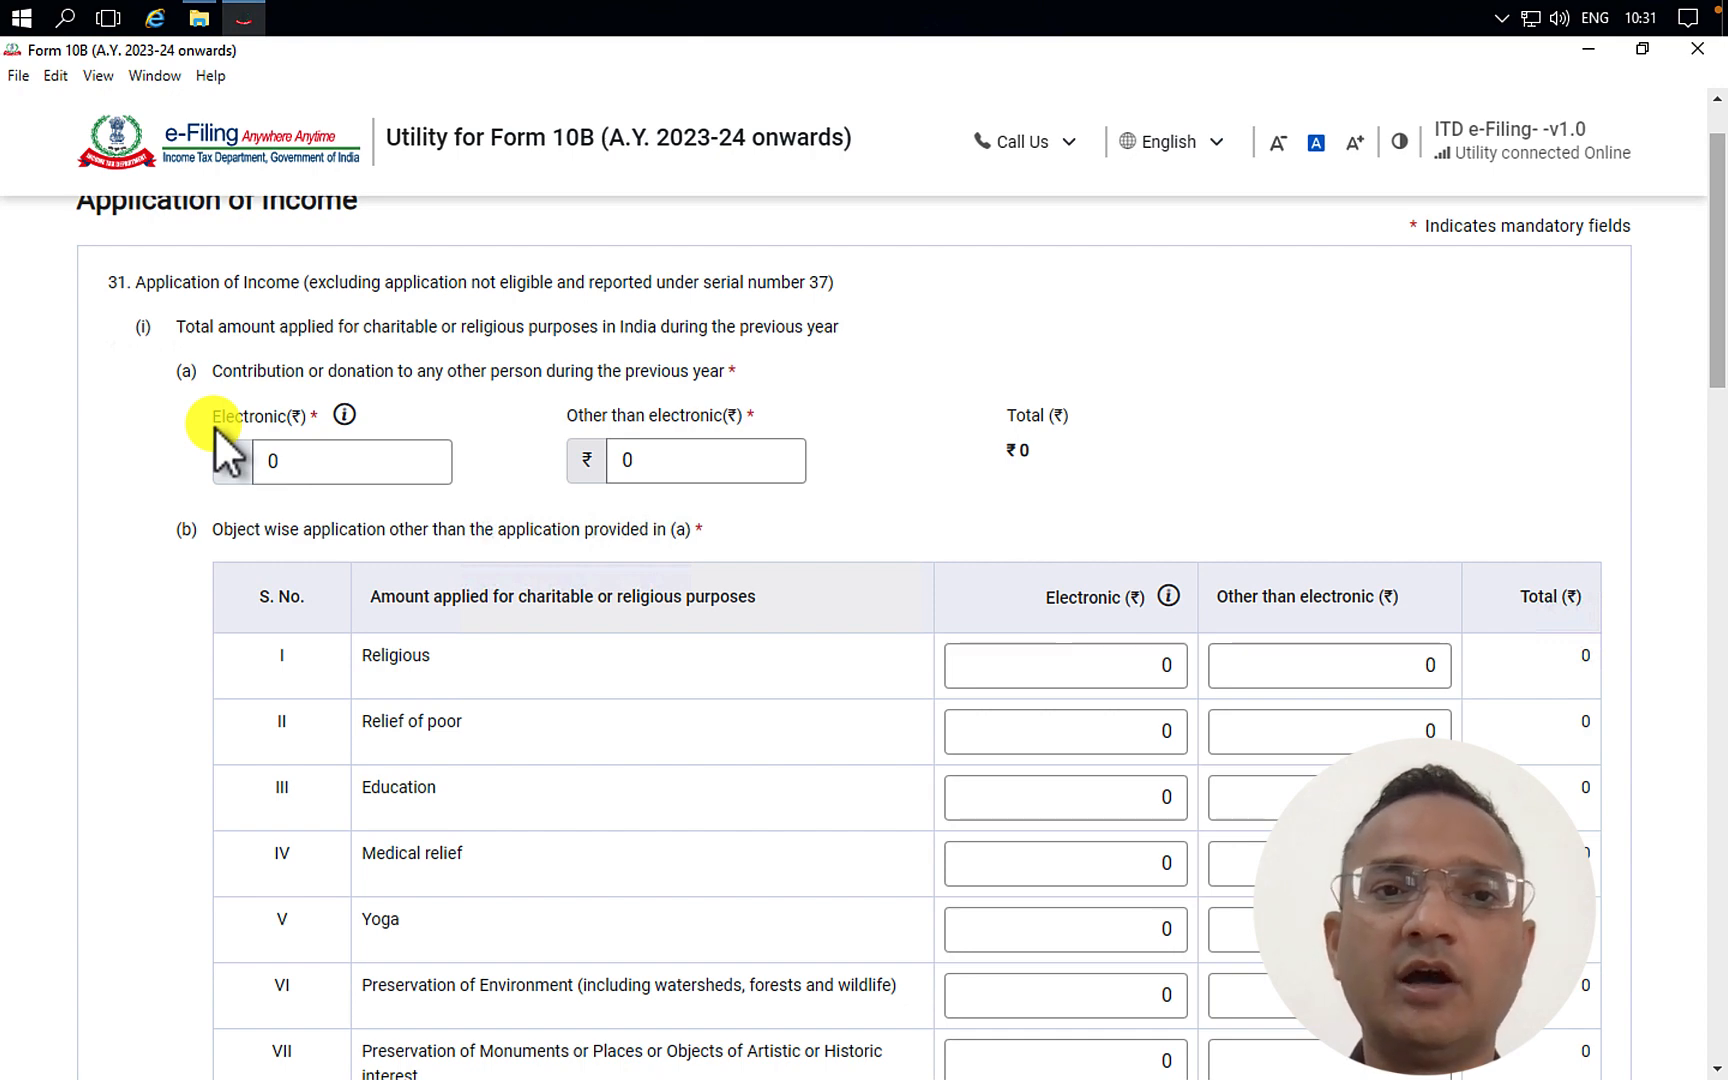
{"action": "scroll", "coordinate": [215, 427], "scroll_direction": "down", "scroll_amount": 1}
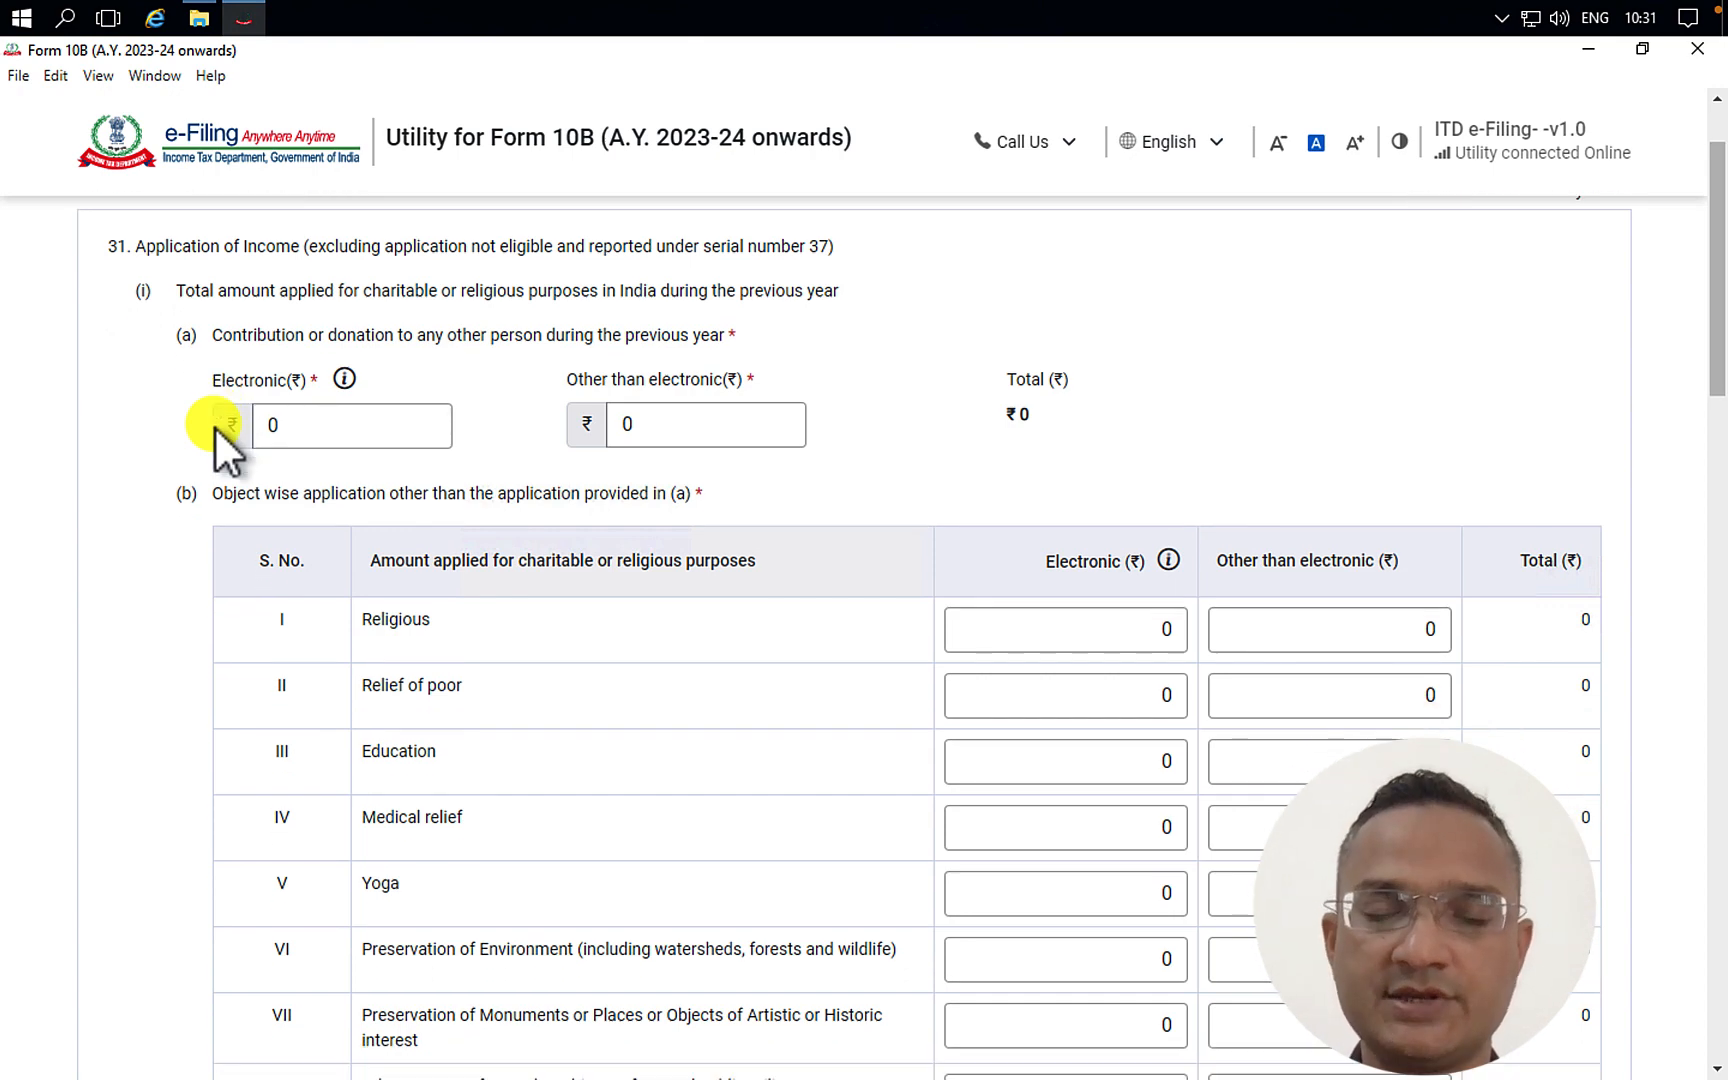
{"action": "left_click_drag", "start_coordinate": [251, 283], "coordinate": [706, 287]}
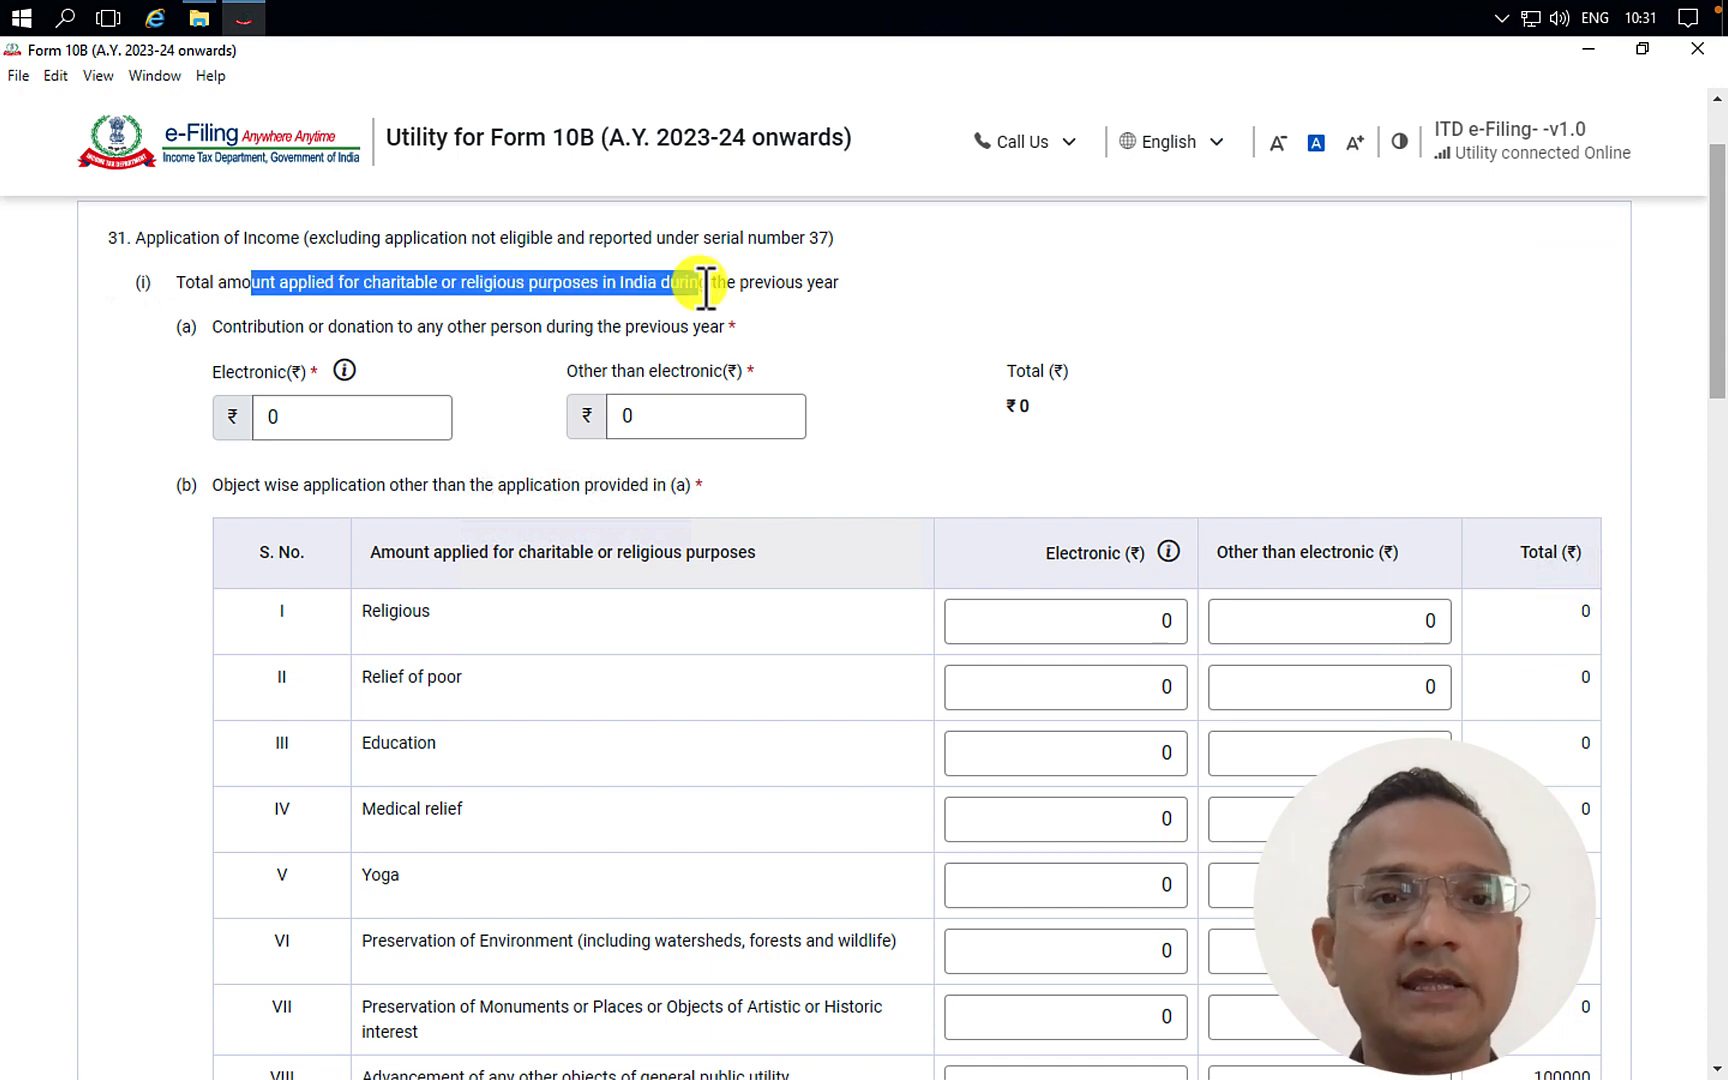
{"action": "left_click", "coordinate": [870, 332]}
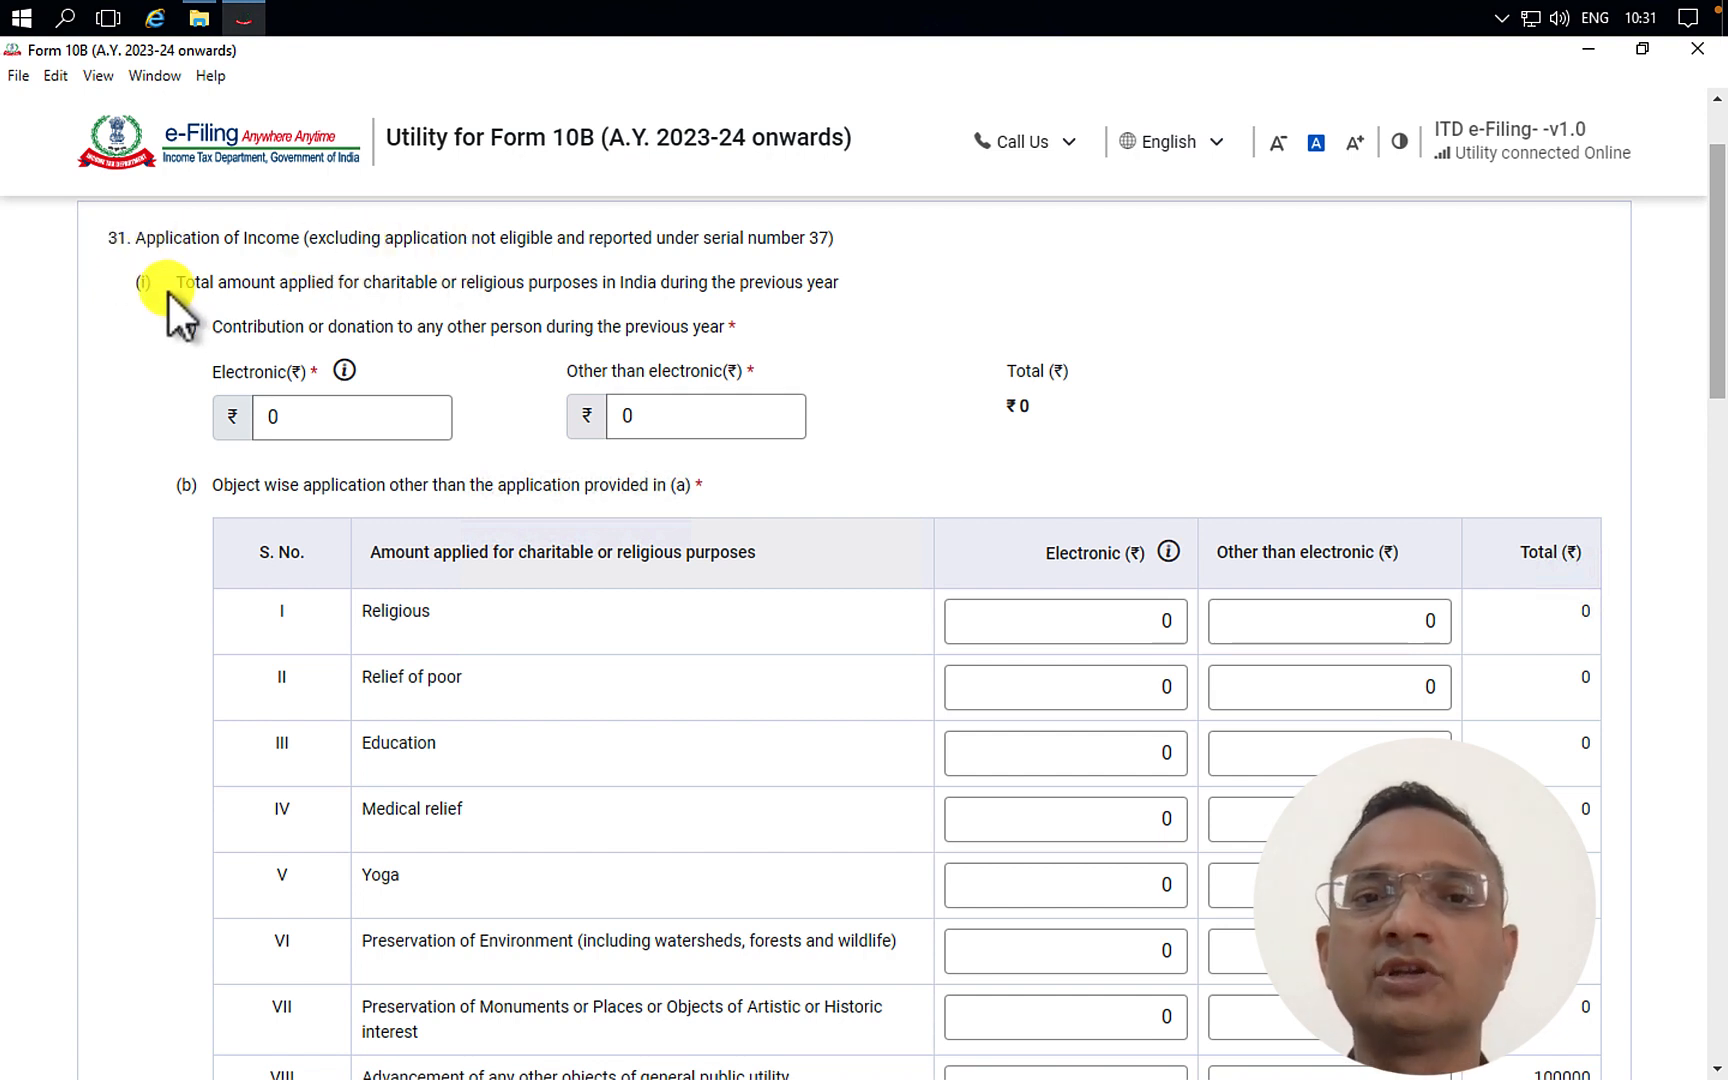
{"action": "left_click_drag", "start_coordinate": [171, 285], "coordinate": [620, 293]}
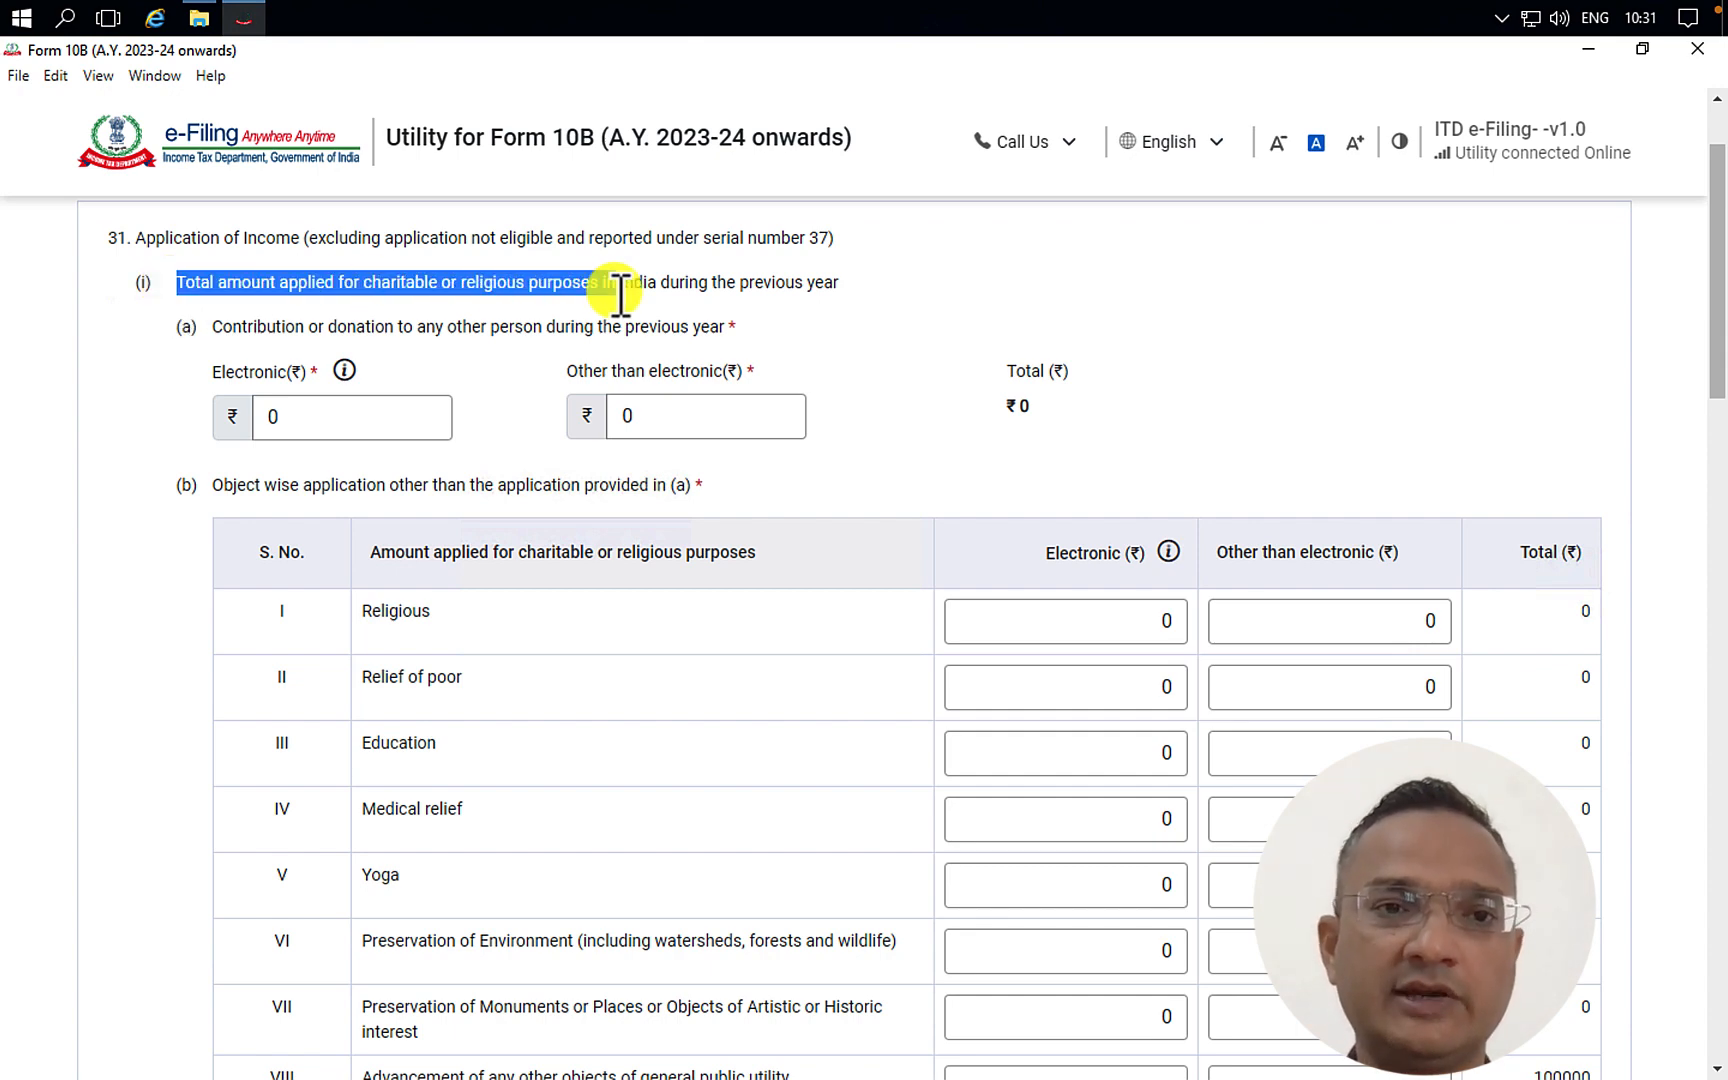
{"action": "left_click", "coordinate": [680, 405]}
{"action": "left_click_drag", "start_coordinate": [430, 328], "coordinate": [648, 338]}
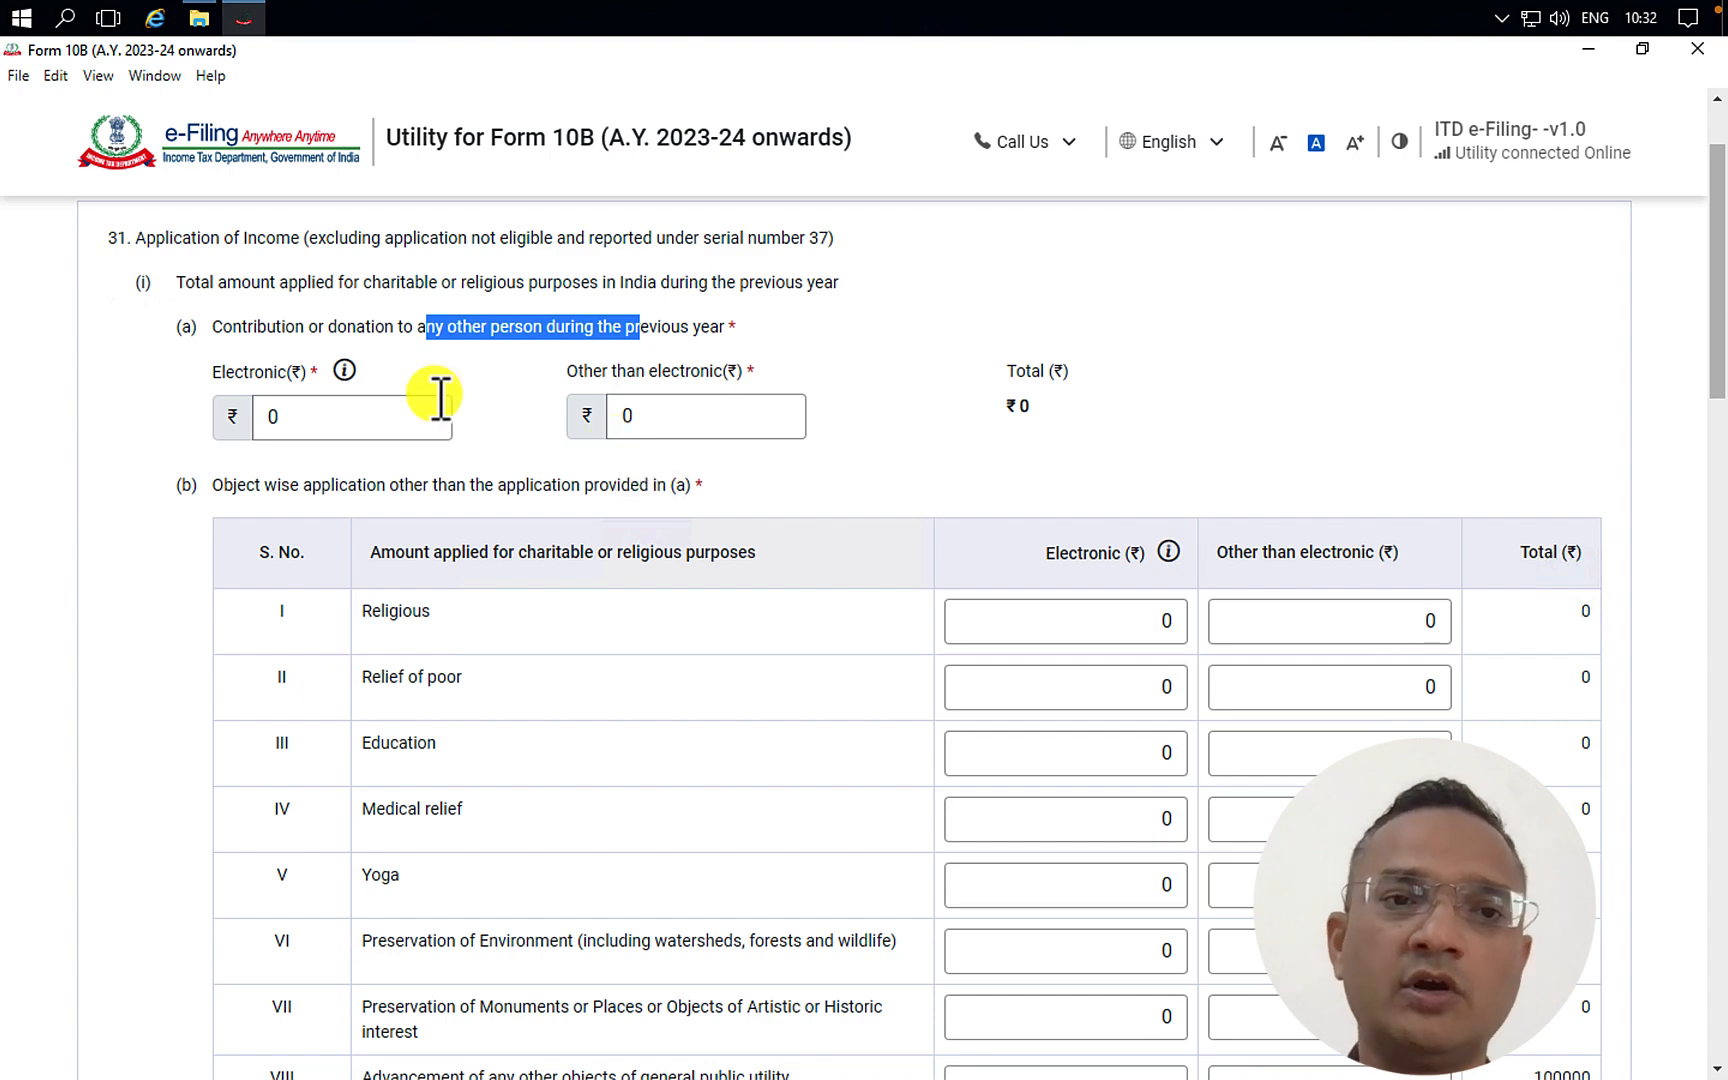
{"action": "mouse_move", "coordinate": [344, 375]}
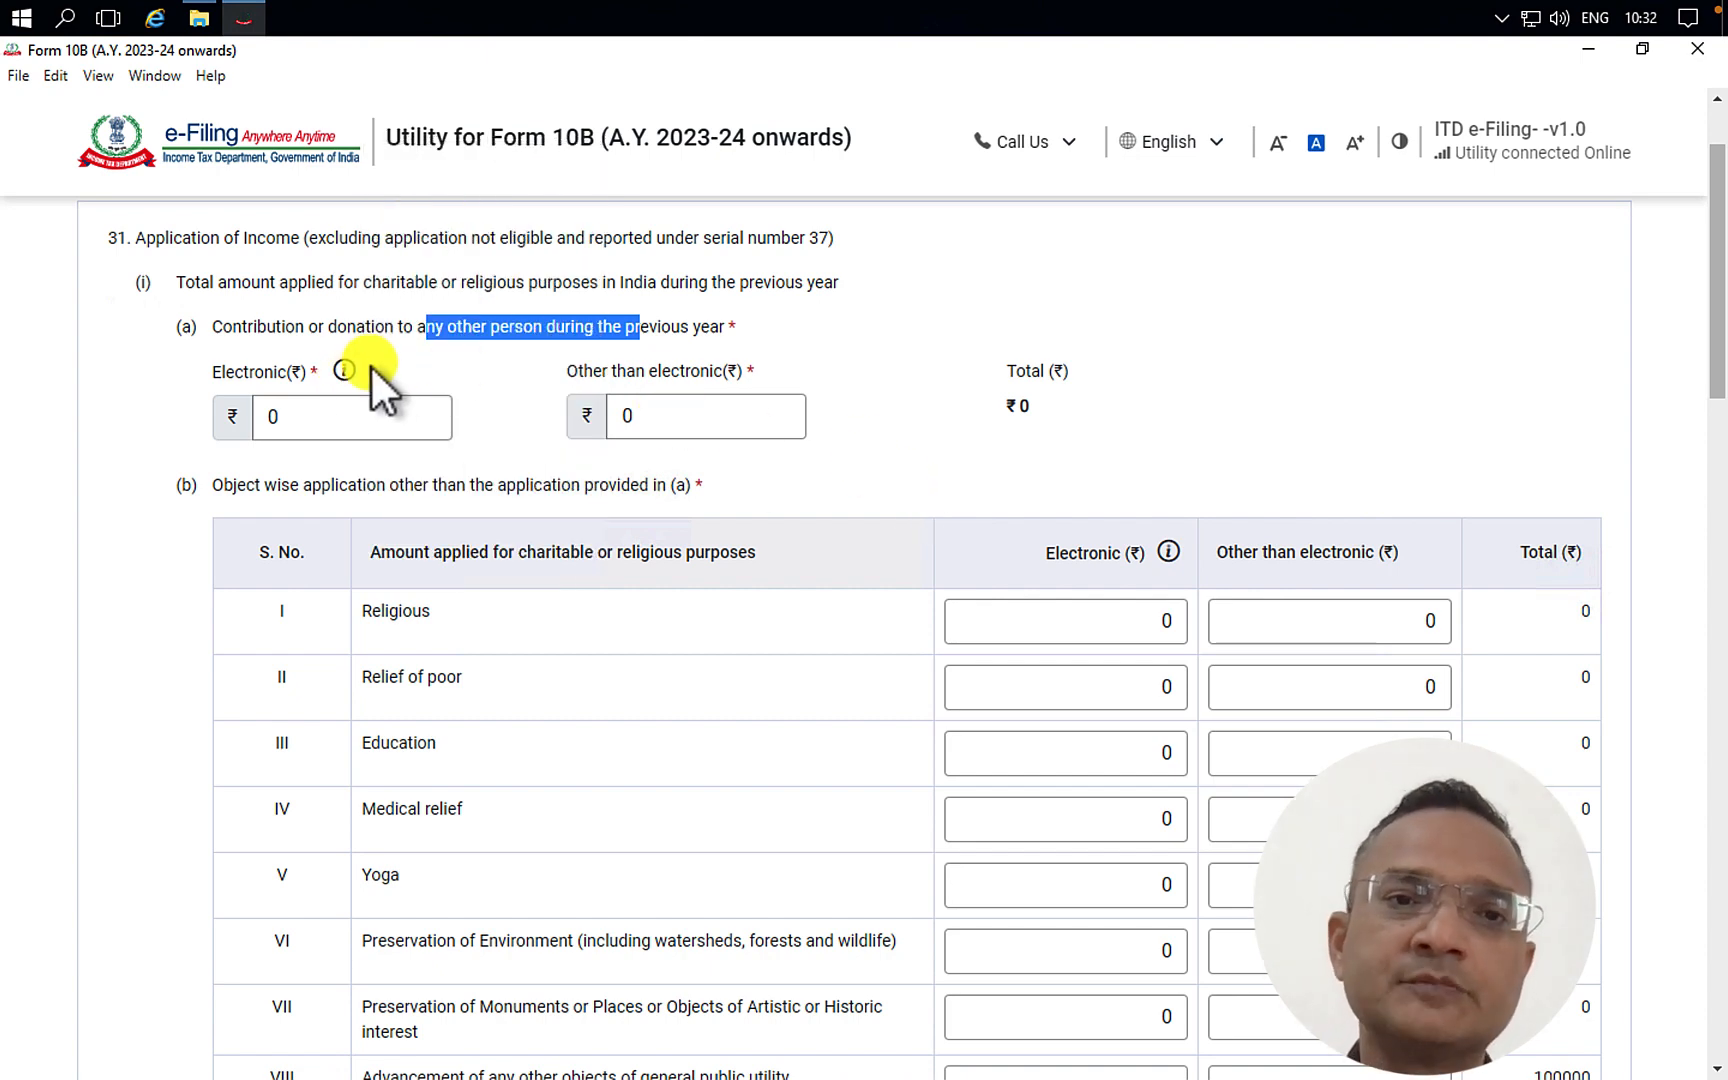
{"action": "mouse_move", "coordinate": [343, 370]}
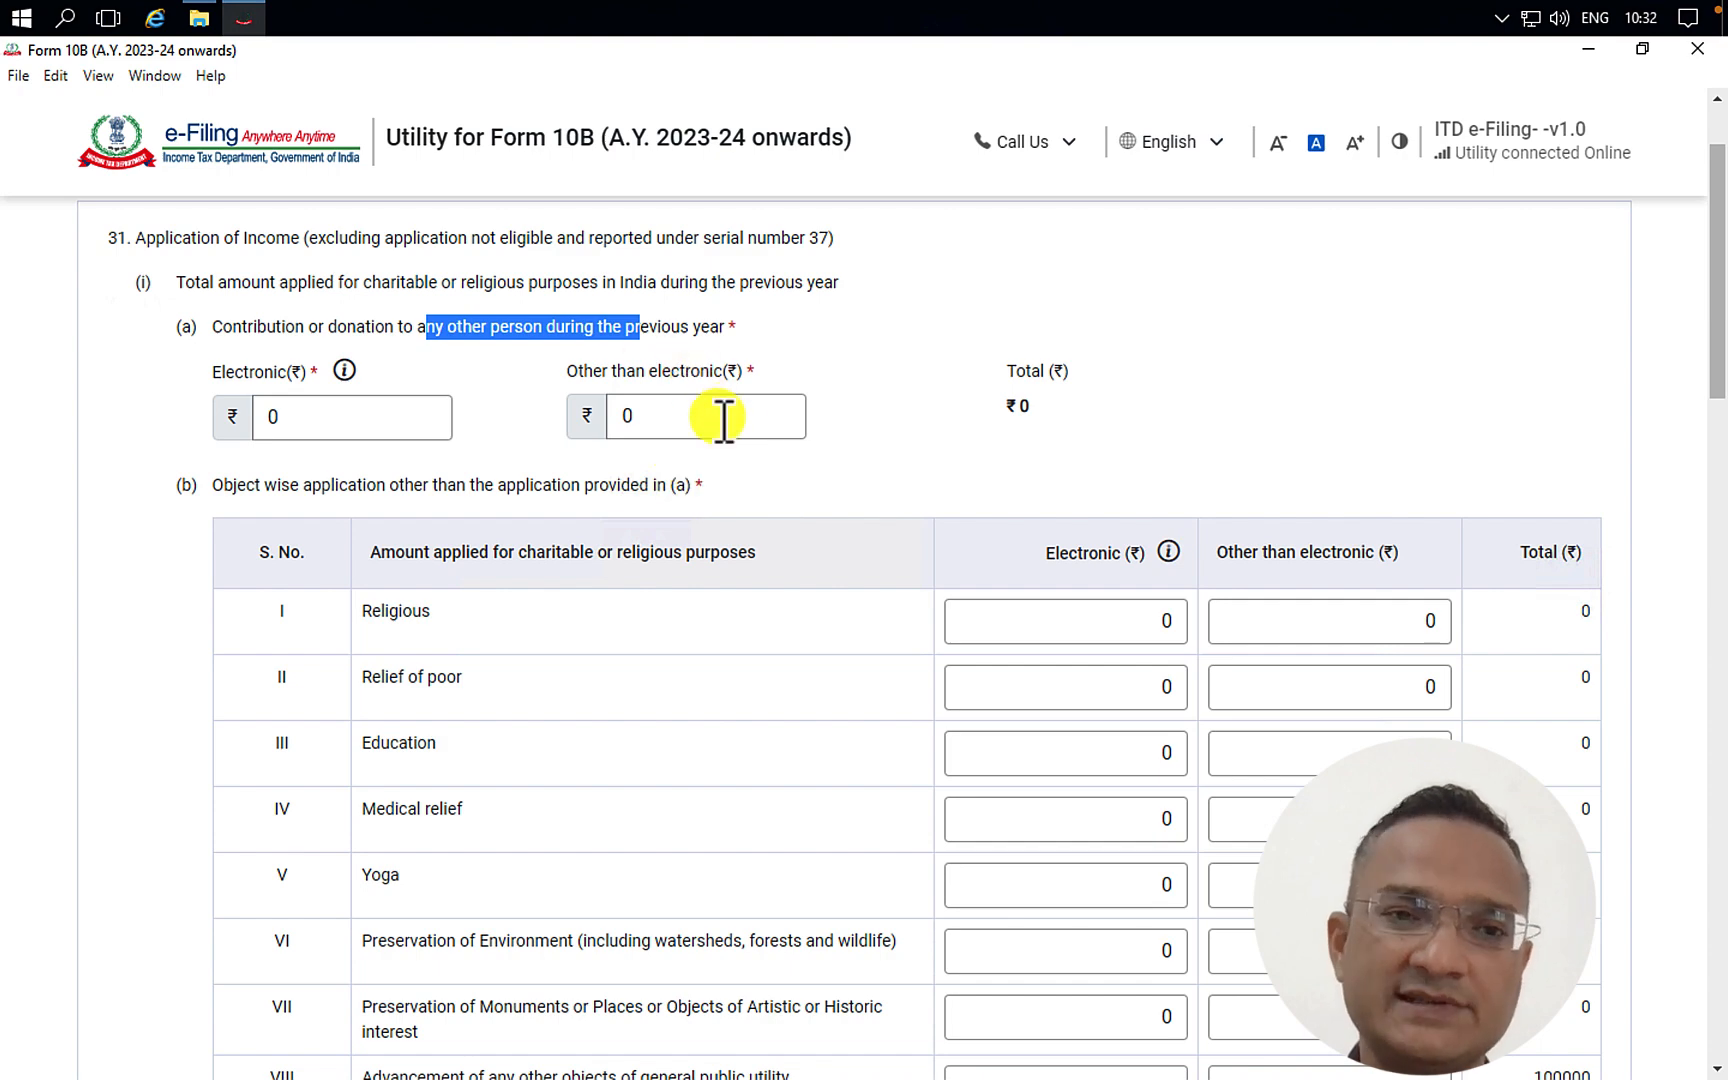
- Examine the object-wise application table in item 31(i)(b) and its electronic and other-than-electronic columns
{"action": "scroll", "coordinate": [722, 418], "scroll_direction": "down", "scroll_amount": 1}
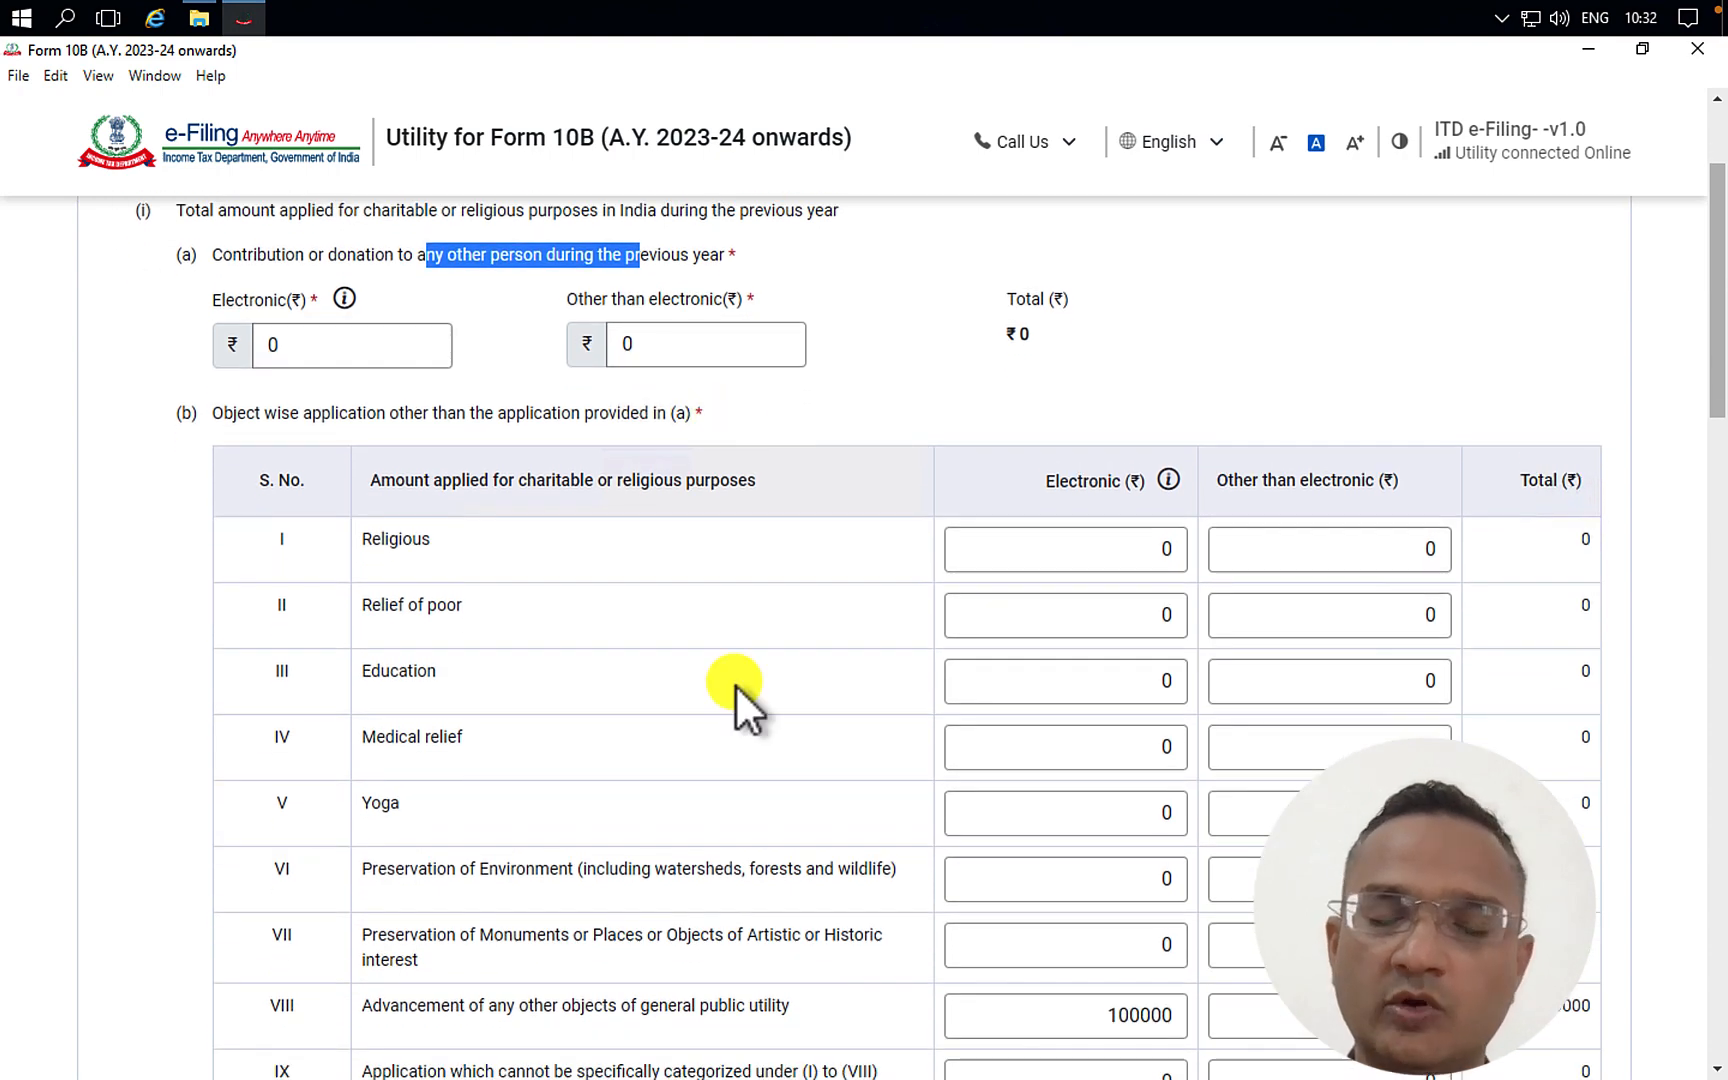
{"action": "scroll", "coordinate": [736, 686], "scroll_direction": "down", "scroll_amount": 3}
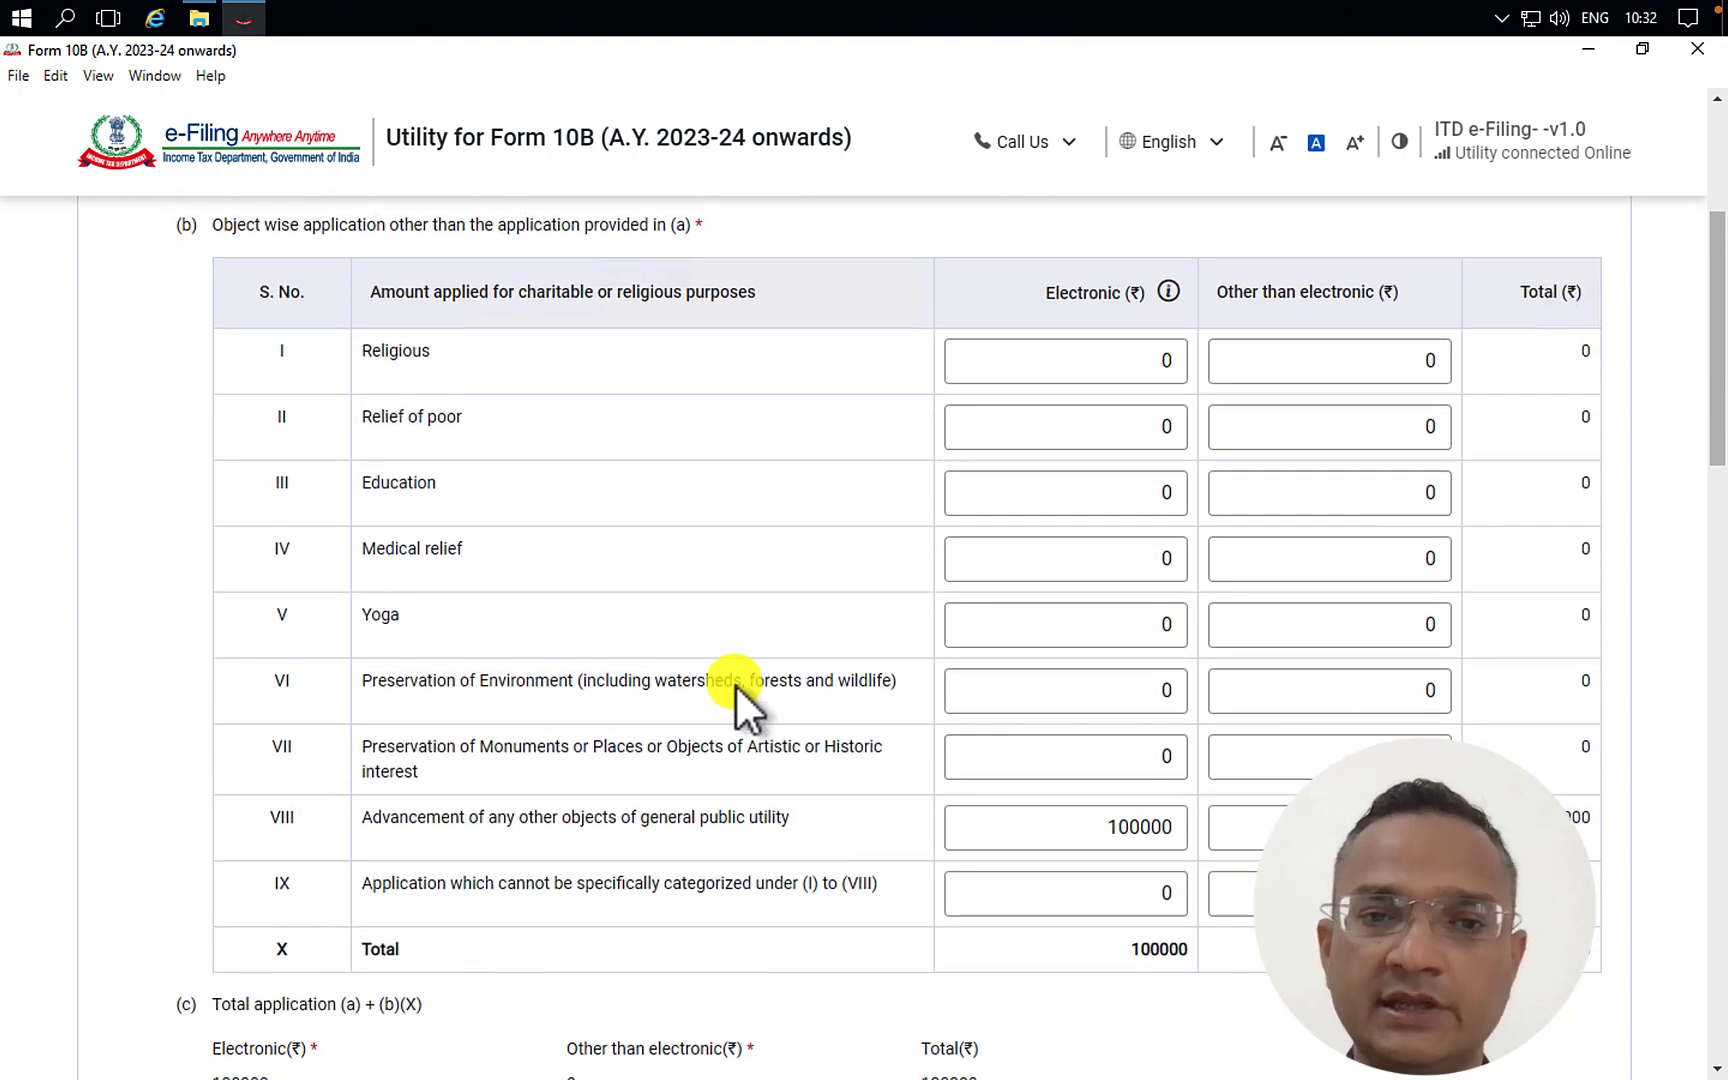
{"action": "scroll", "coordinate": [386, 262], "scroll_direction": "up", "scroll_amount": 1}
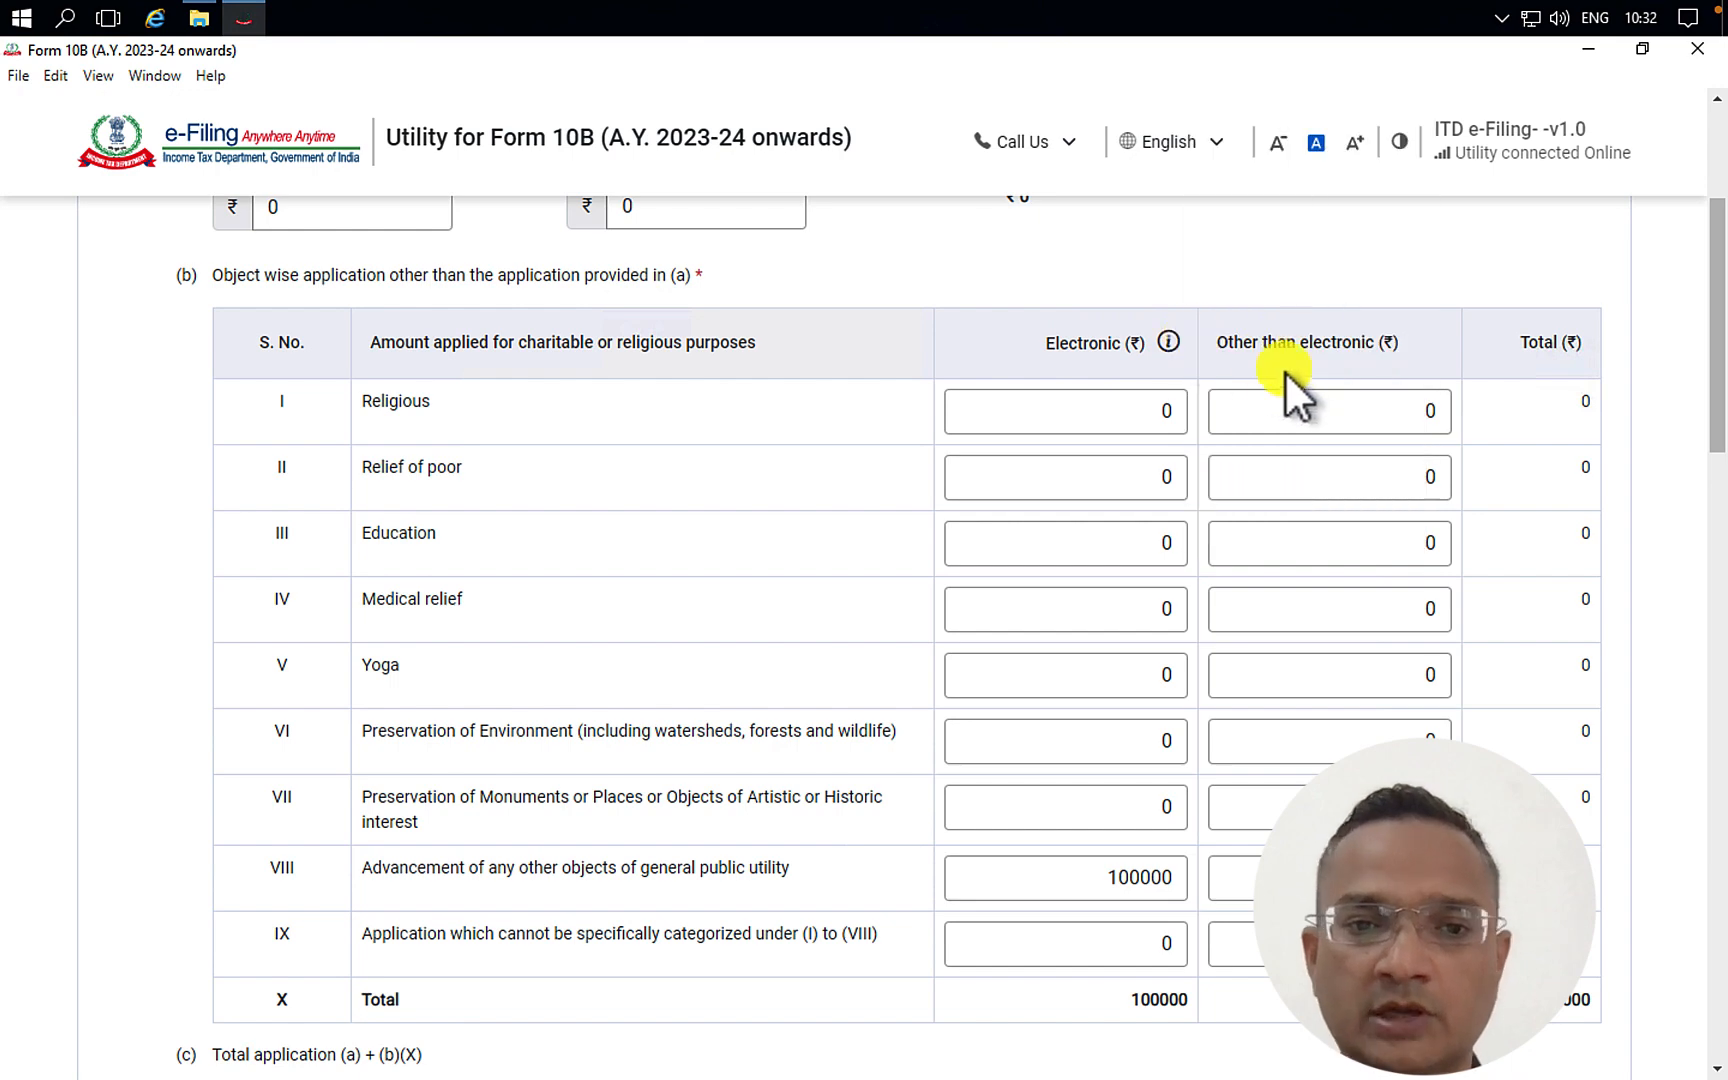
{"action": "mouse_move", "coordinate": [1169, 344]}
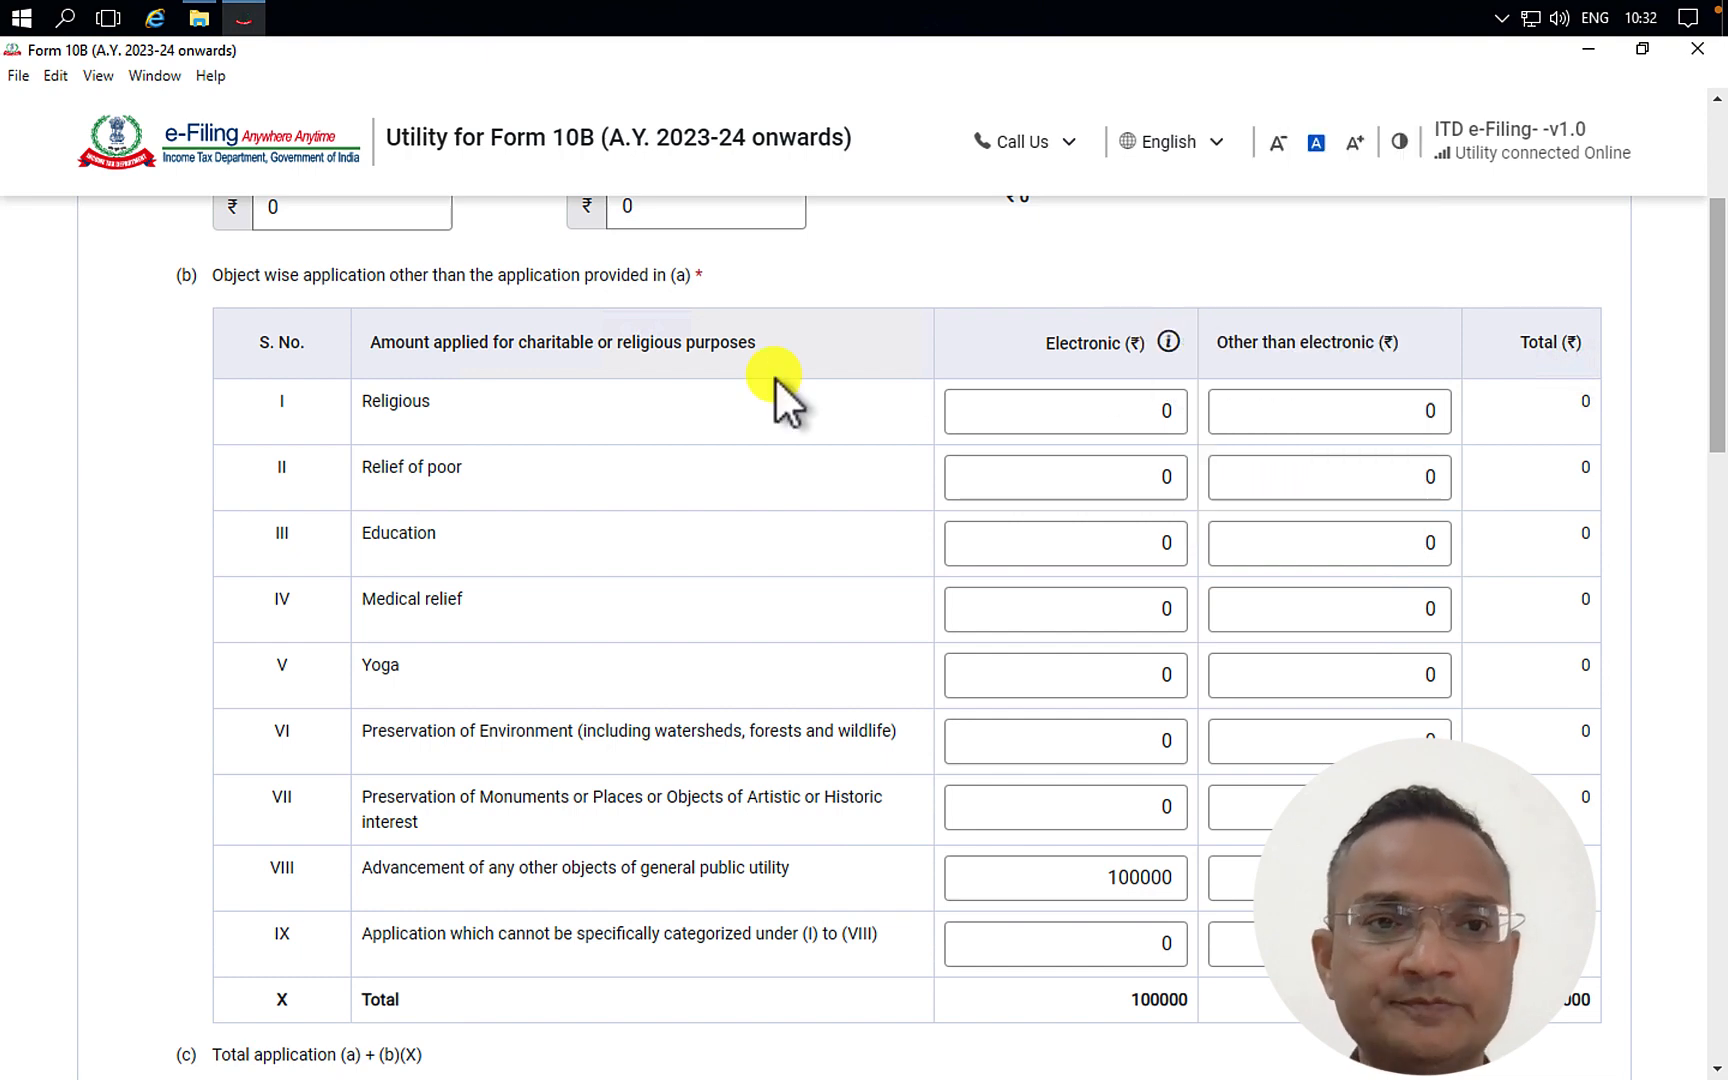
- Check the 31(ii) details of payments above Rs. 50 lakh and the unpaid and earlier-year accrued amounts in 31(iii) and 31(iv)
{"action": "scroll", "coordinate": [755, 751], "scroll_direction": "down", "scroll_amount": 3}
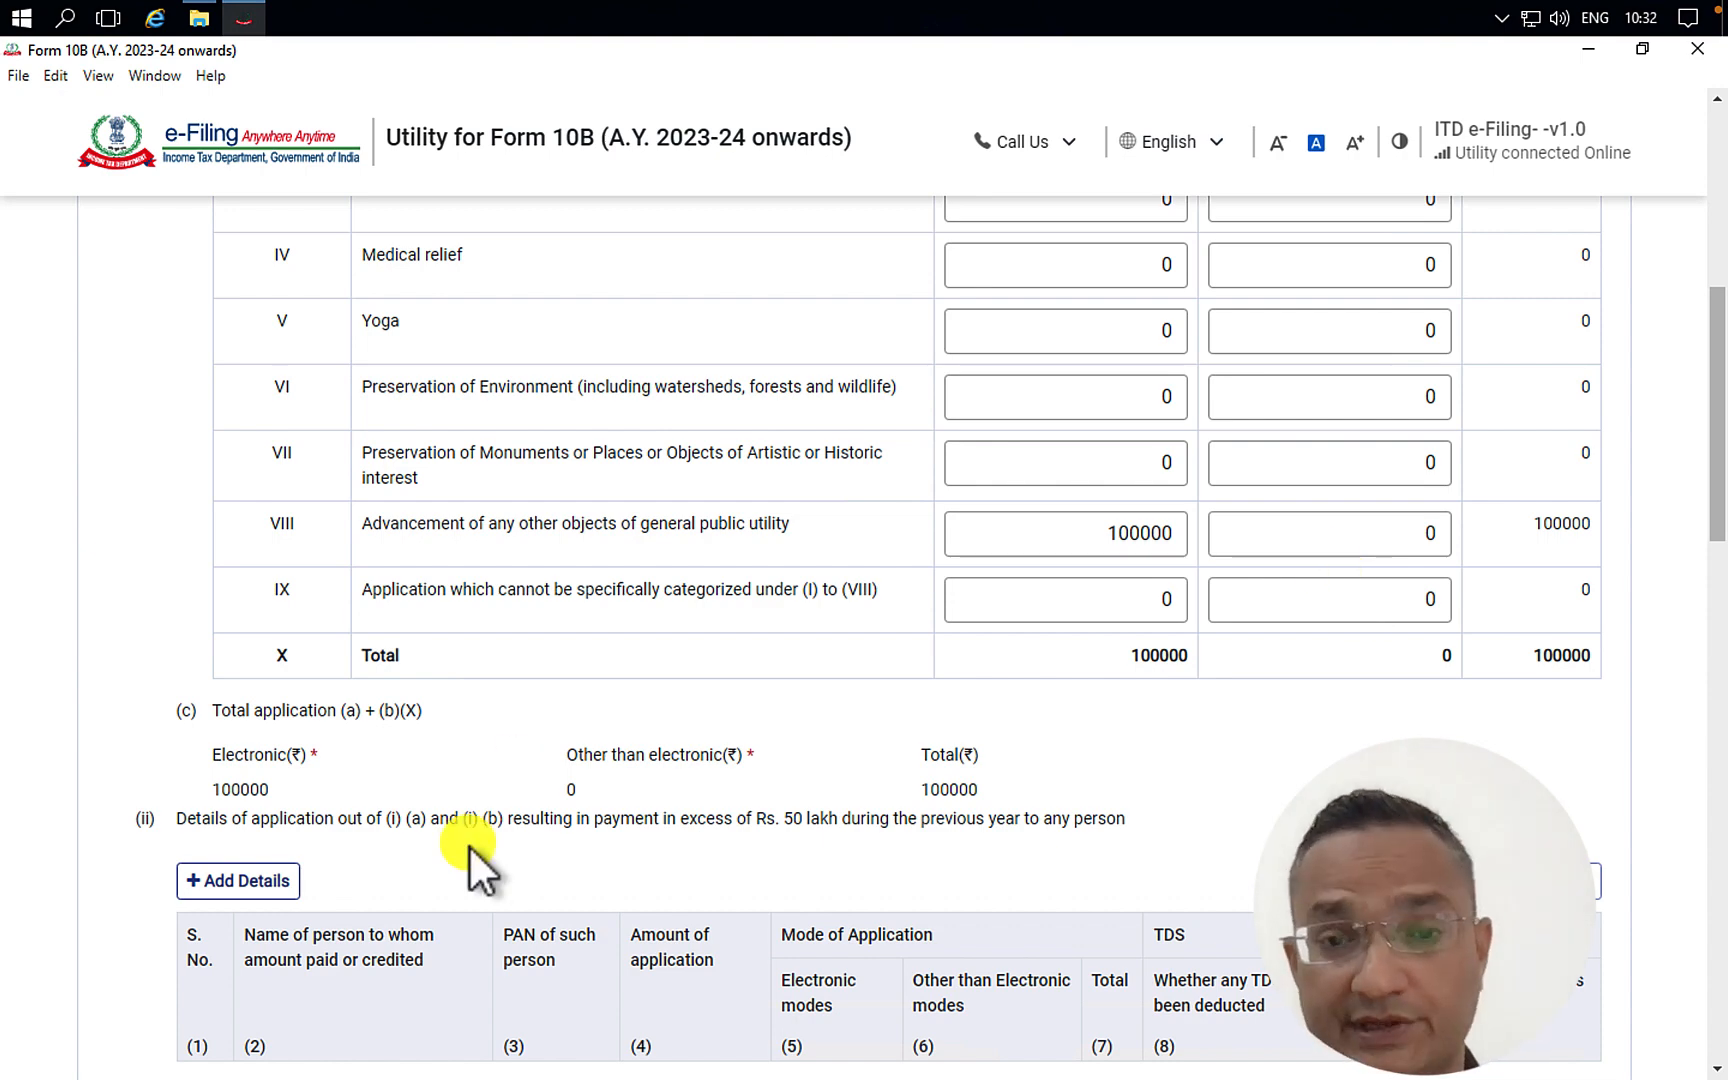
{"action": "scroll", "coordinate": [468, 845], "scroll_direction": "down", "scroll_amount": 1}
{"action": "scroll", "coordinate": [737, 788], "scroll_direction": "down", "scroll_amount": 3}
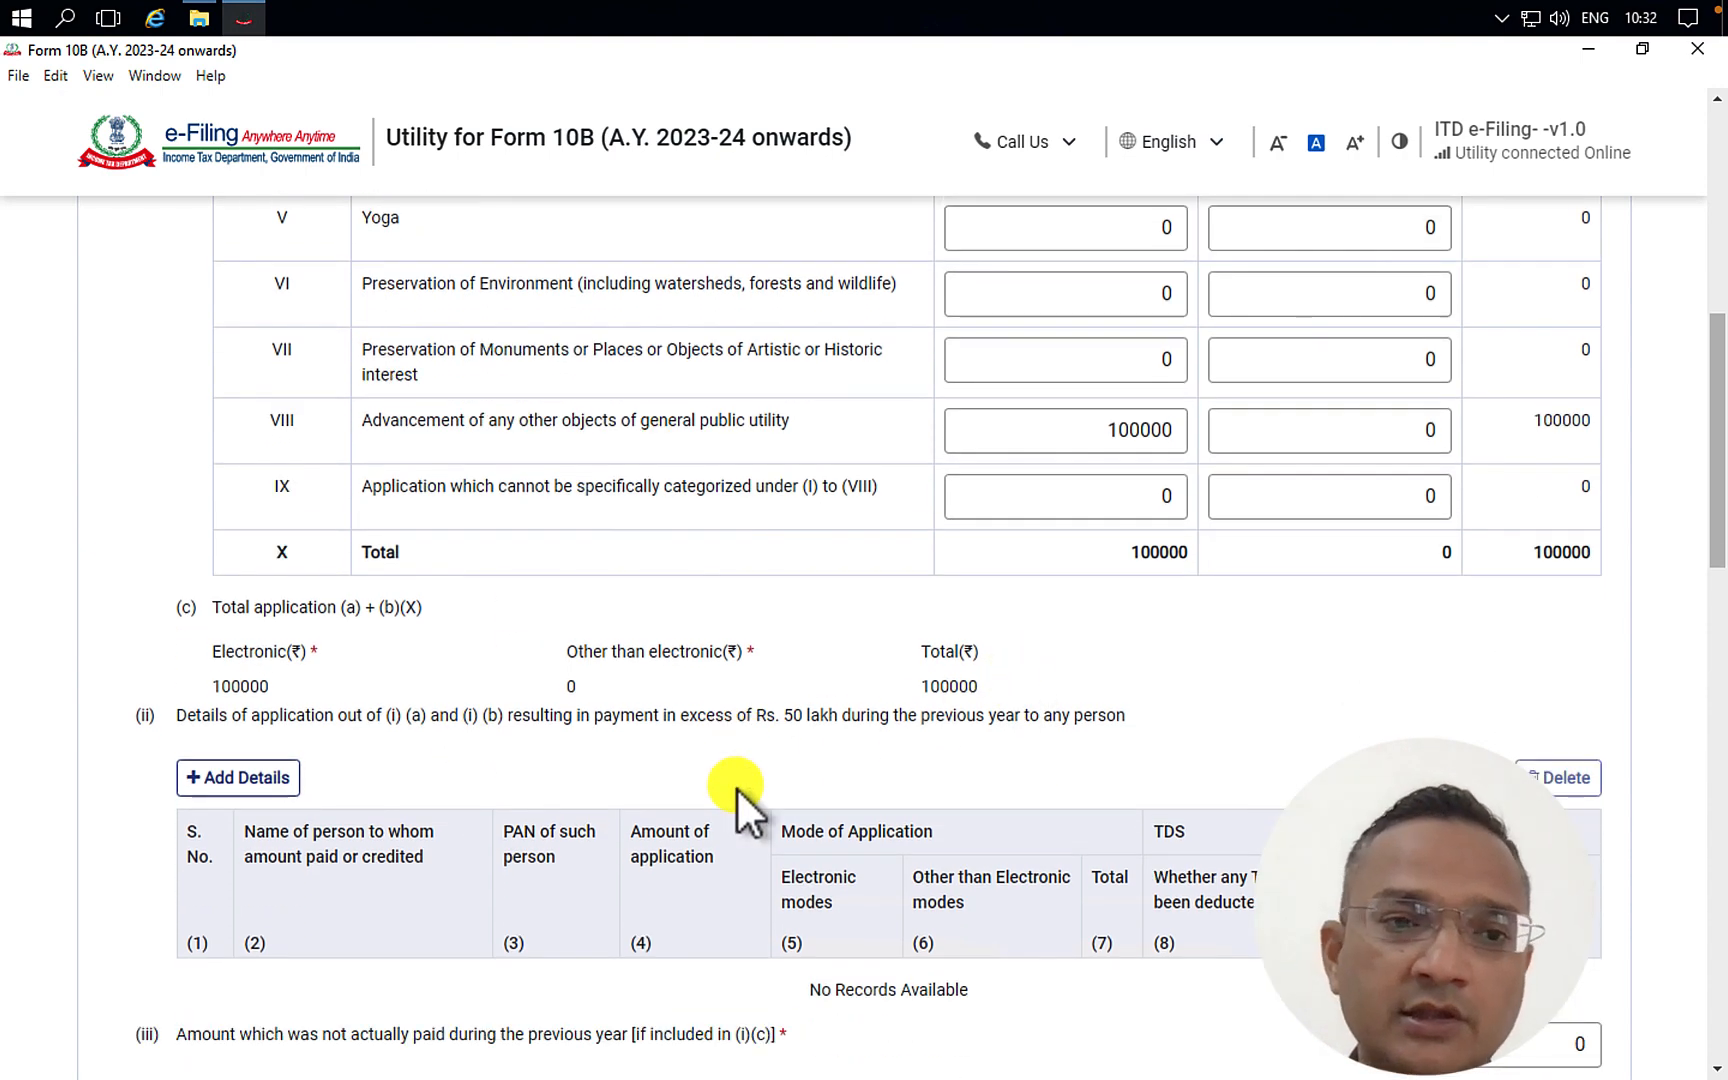
{"action": "scroll", "coordinate": [1017, 747], "scroll_direction": "down", "scroll_amount": 5}
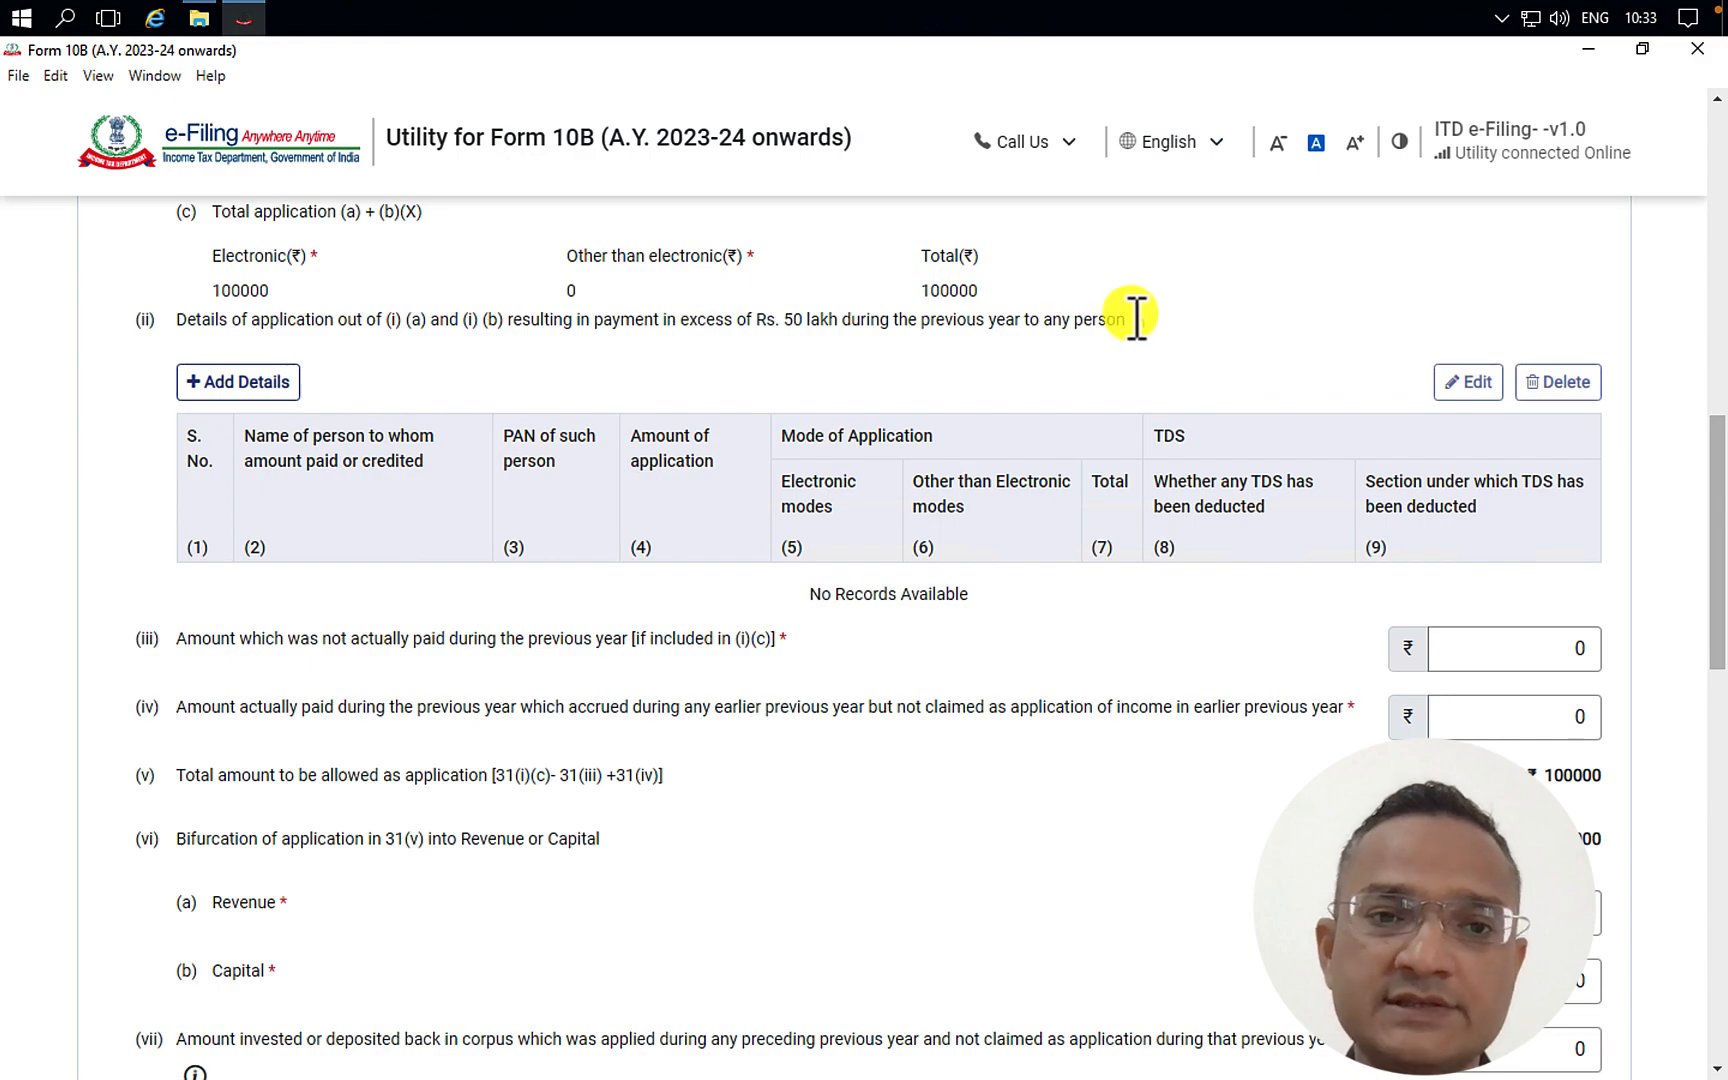
{"action": "left_click_drag", "start_coordinate": [1128, 320], "coordinate": [760, 332]}
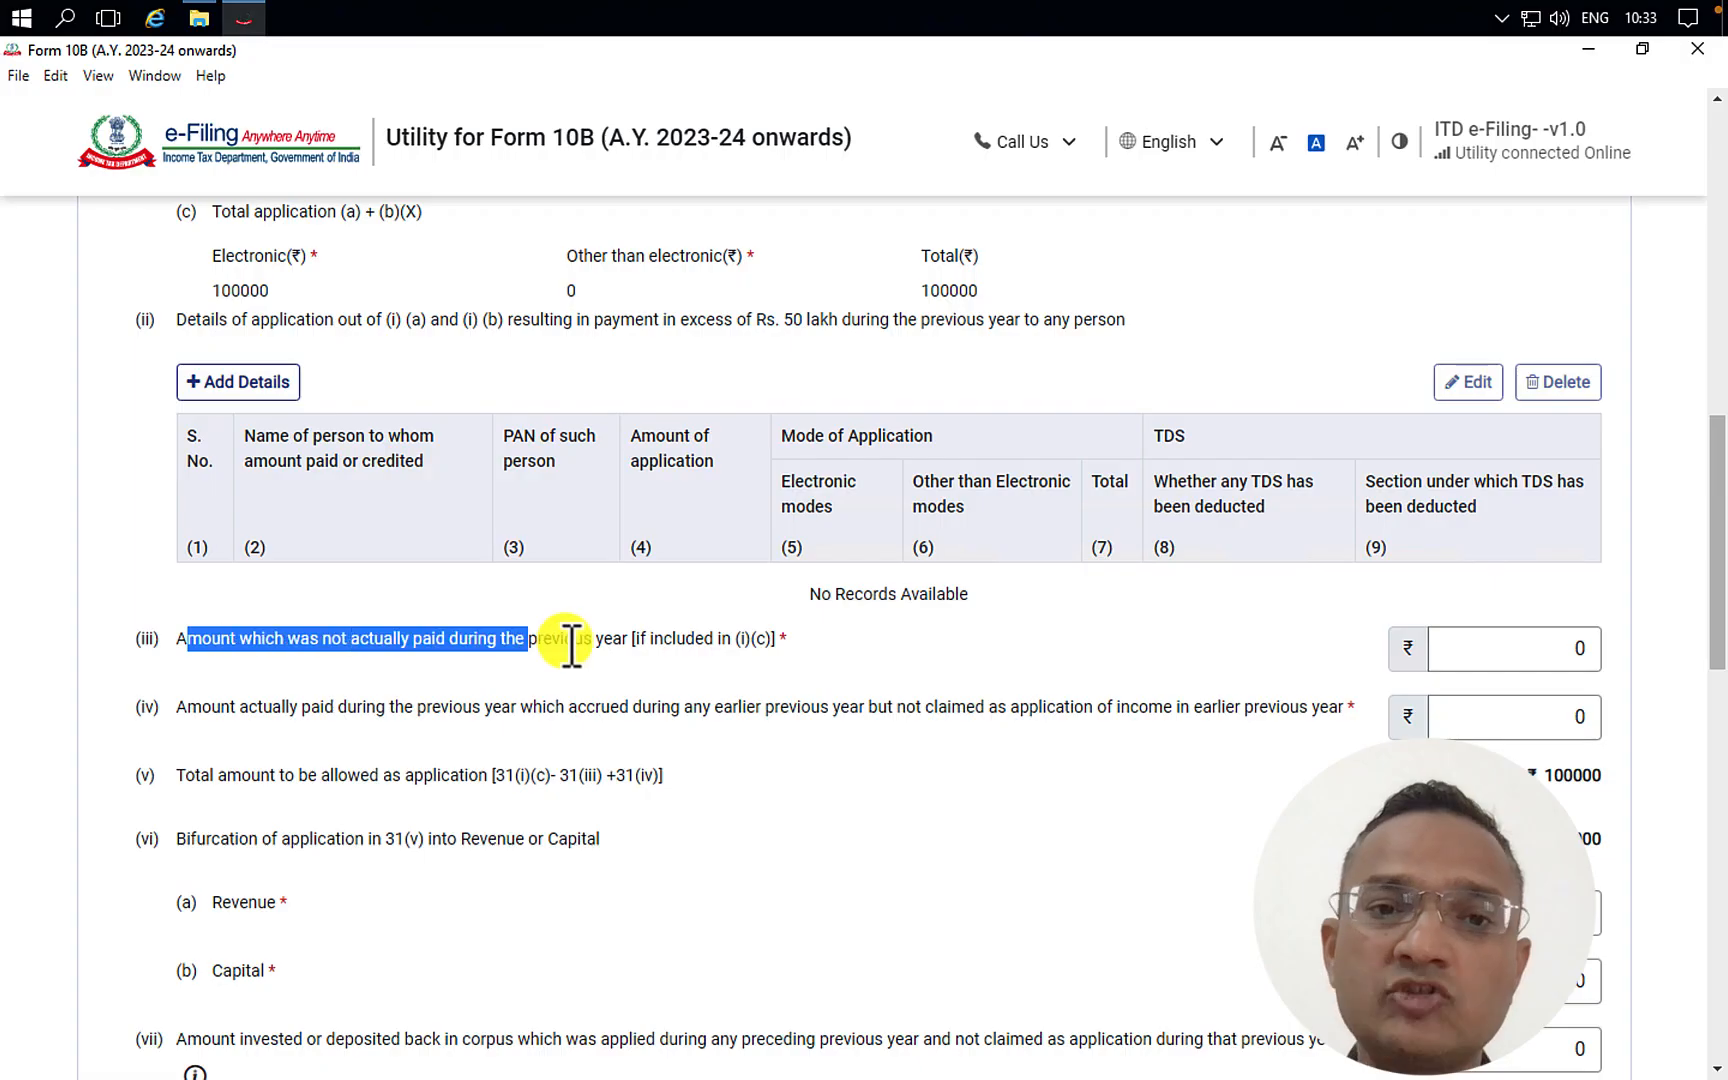
{"action": "left_click_drag", "start_coordinate": [571, 645], "coordinate": [762, 662]}
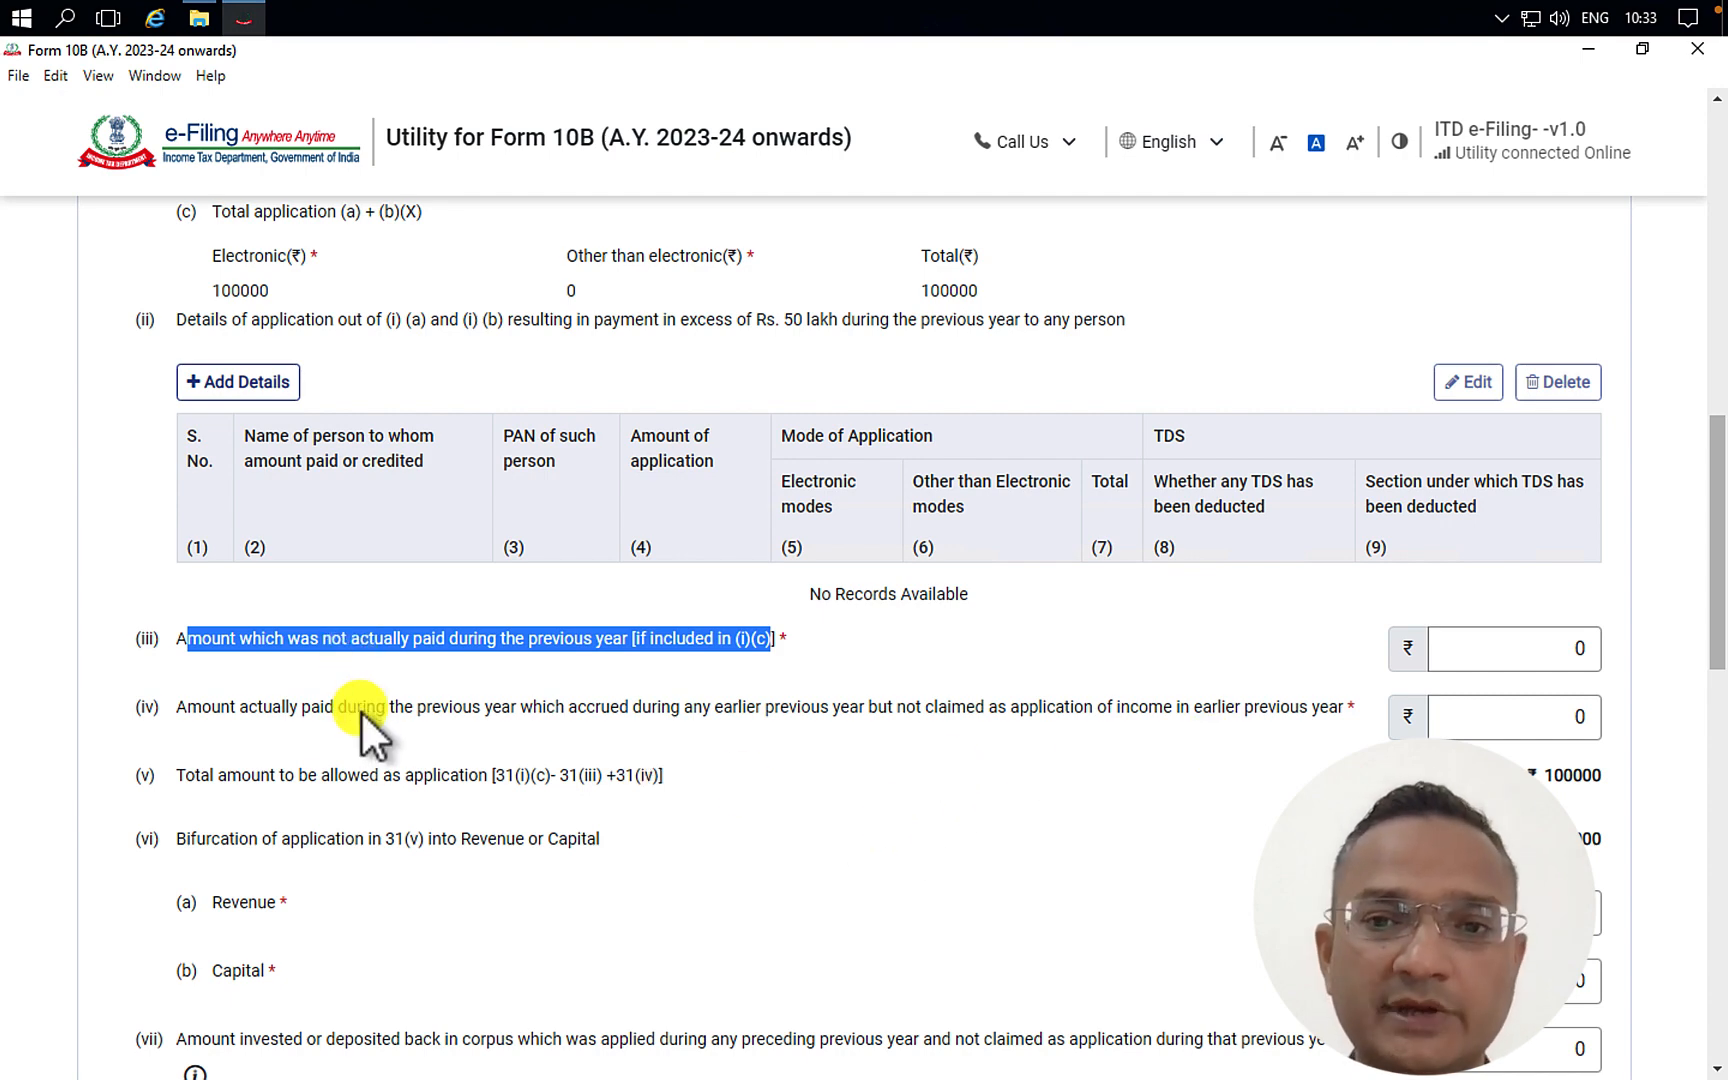
{"action": "left_click_drag", "start_coordinate": [300, 707], "coordinate": [1310, 748]}
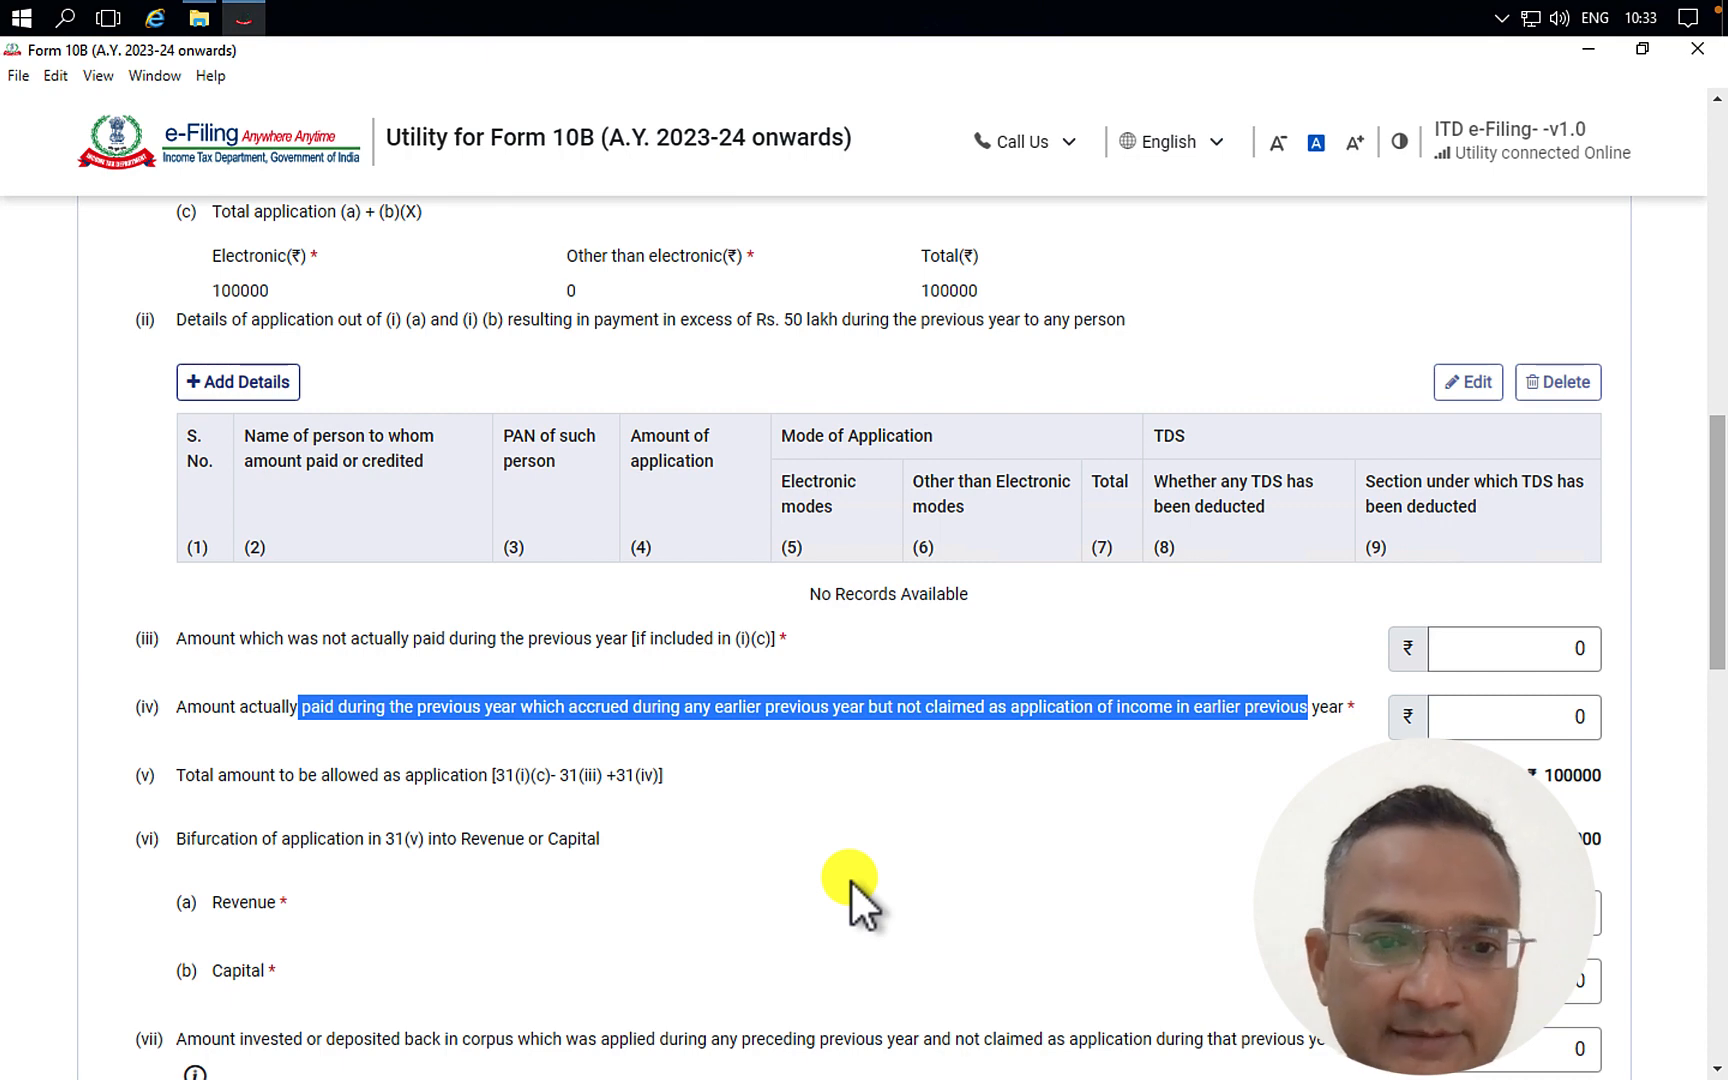
- Check the total amount allowed as application in item 31(v) and its revenue and capital bifurcation in item 31(vi)
{"action": "scroll", "coordinate": [850, 879], "scroll_direction": "down", "scroll_amount": 3}
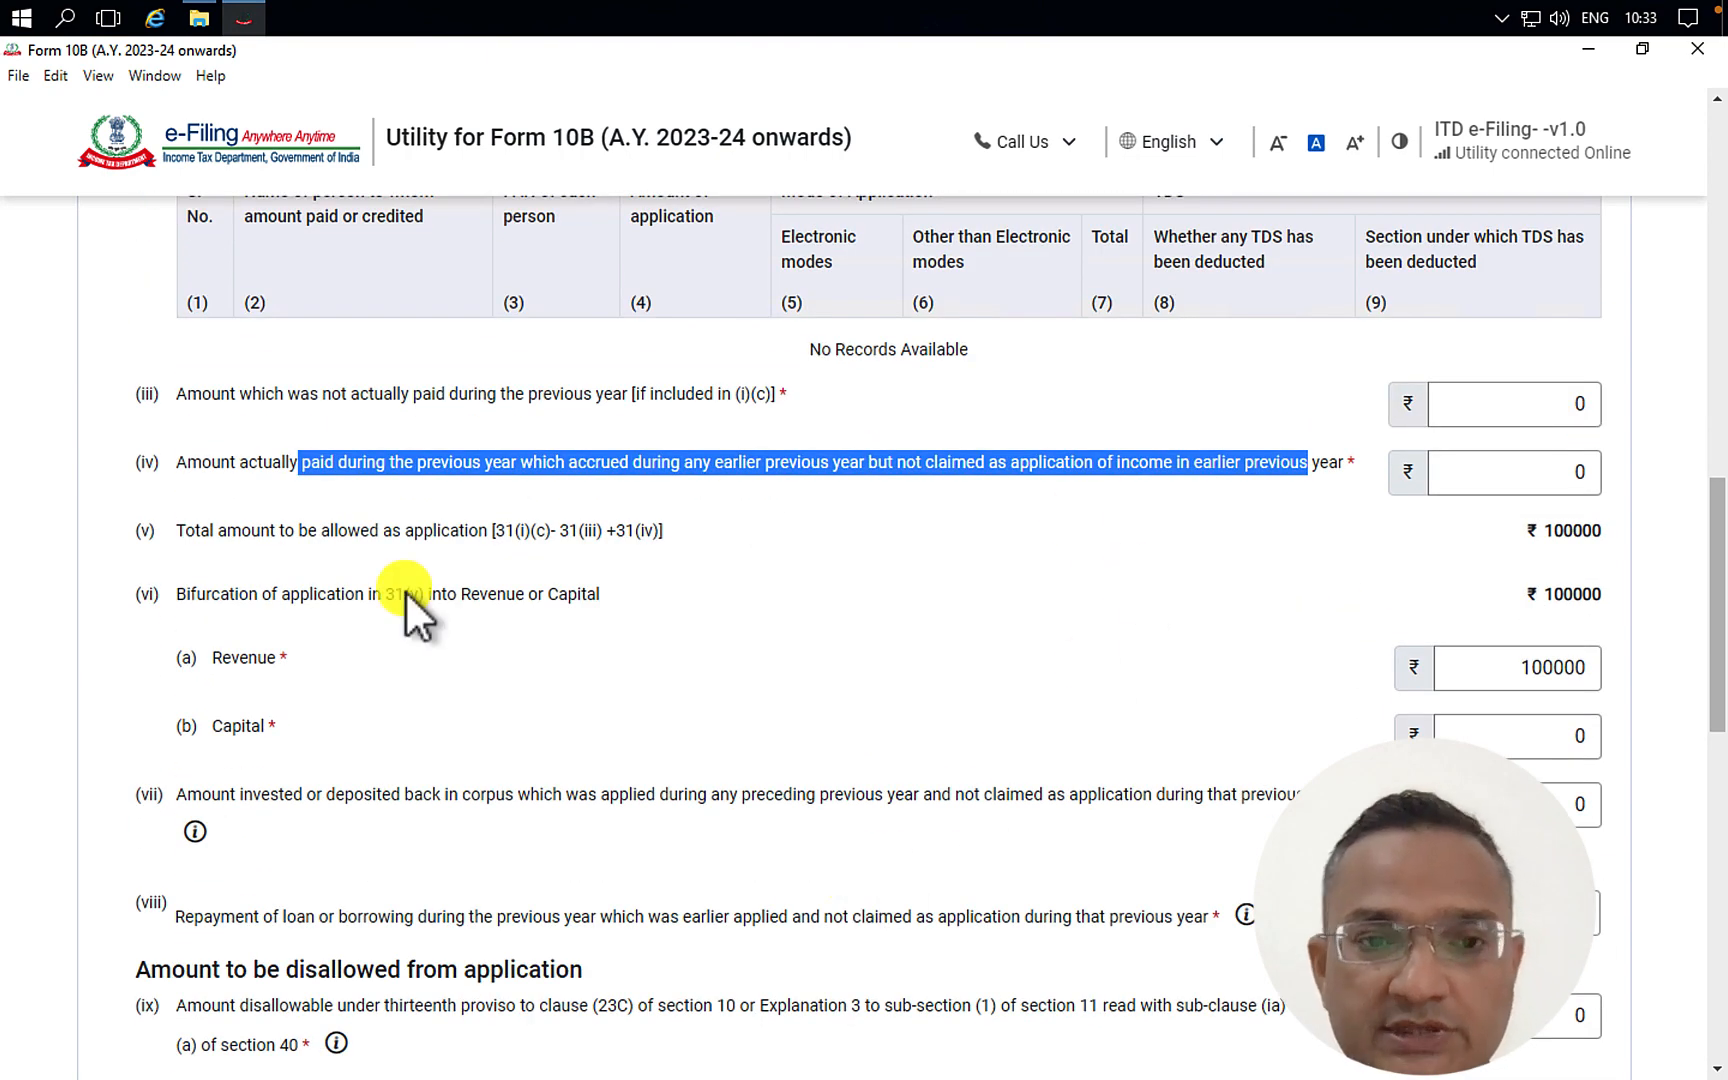
{"action": "left_click", "coordinate": [322, 560]}
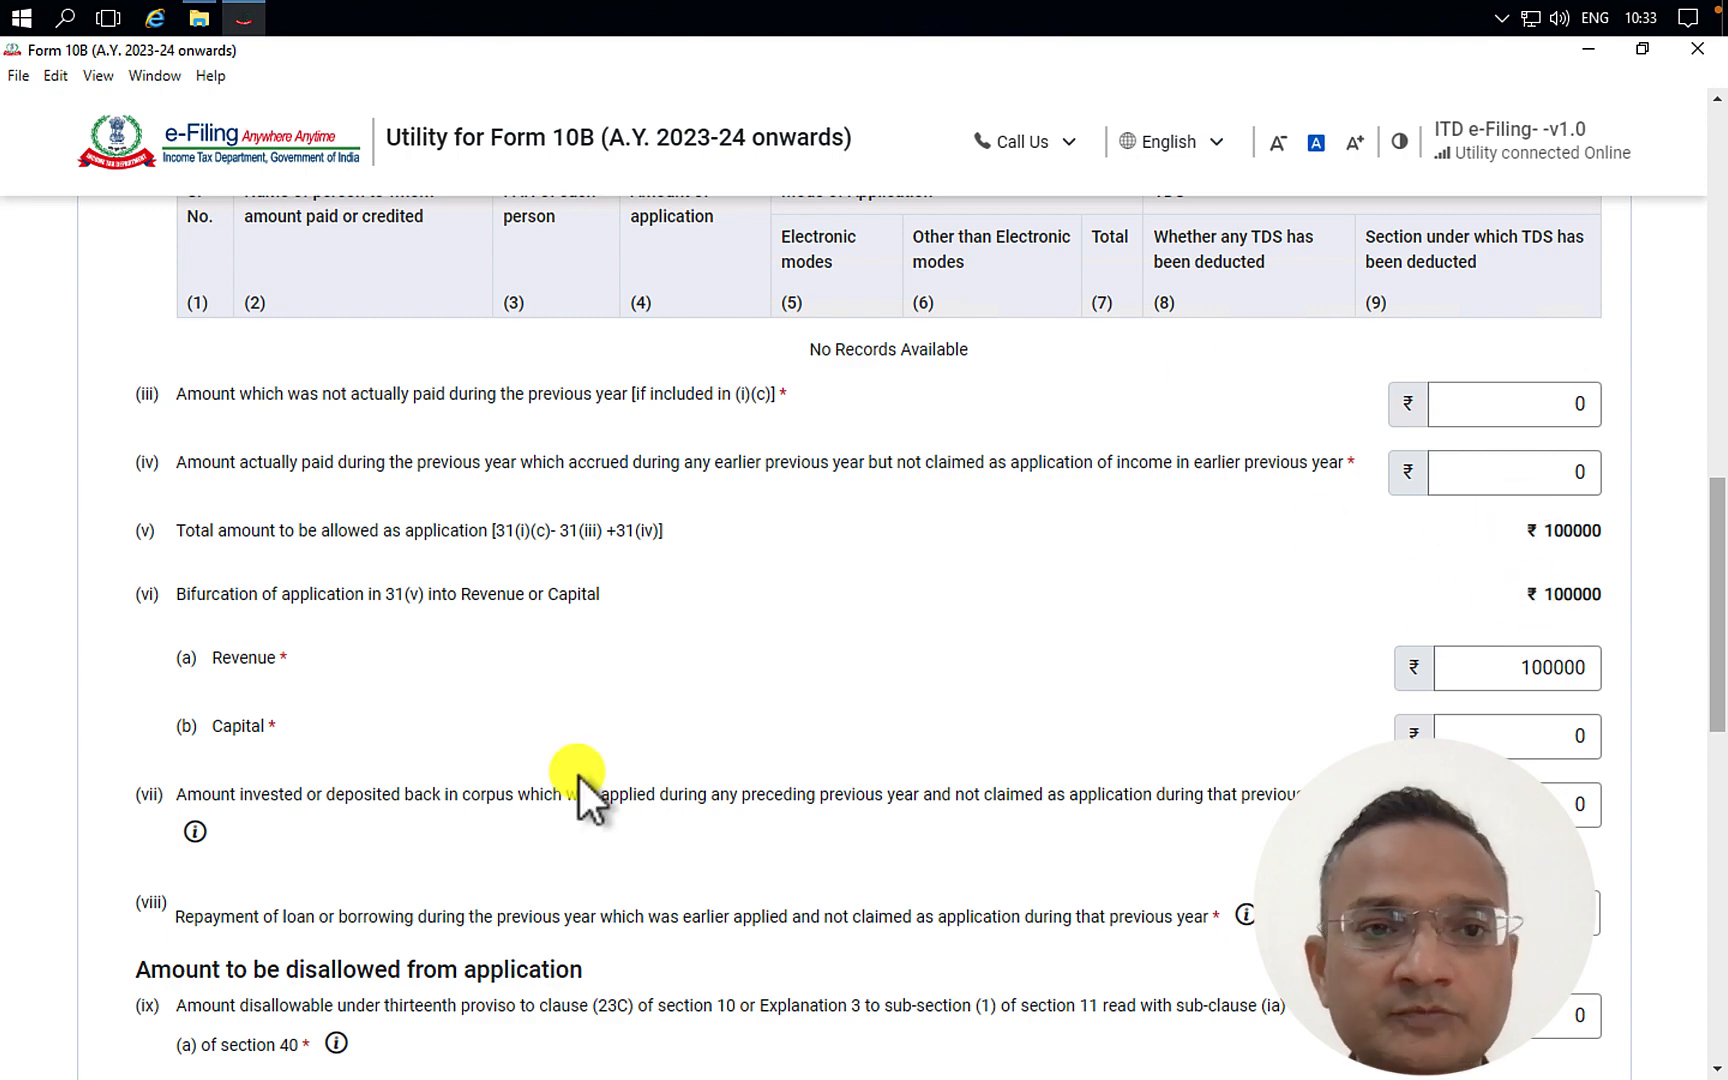
{"action": "scroll", "coordinate": [549, 647], "scroll_direction": "down", "scroll_amount": 2}
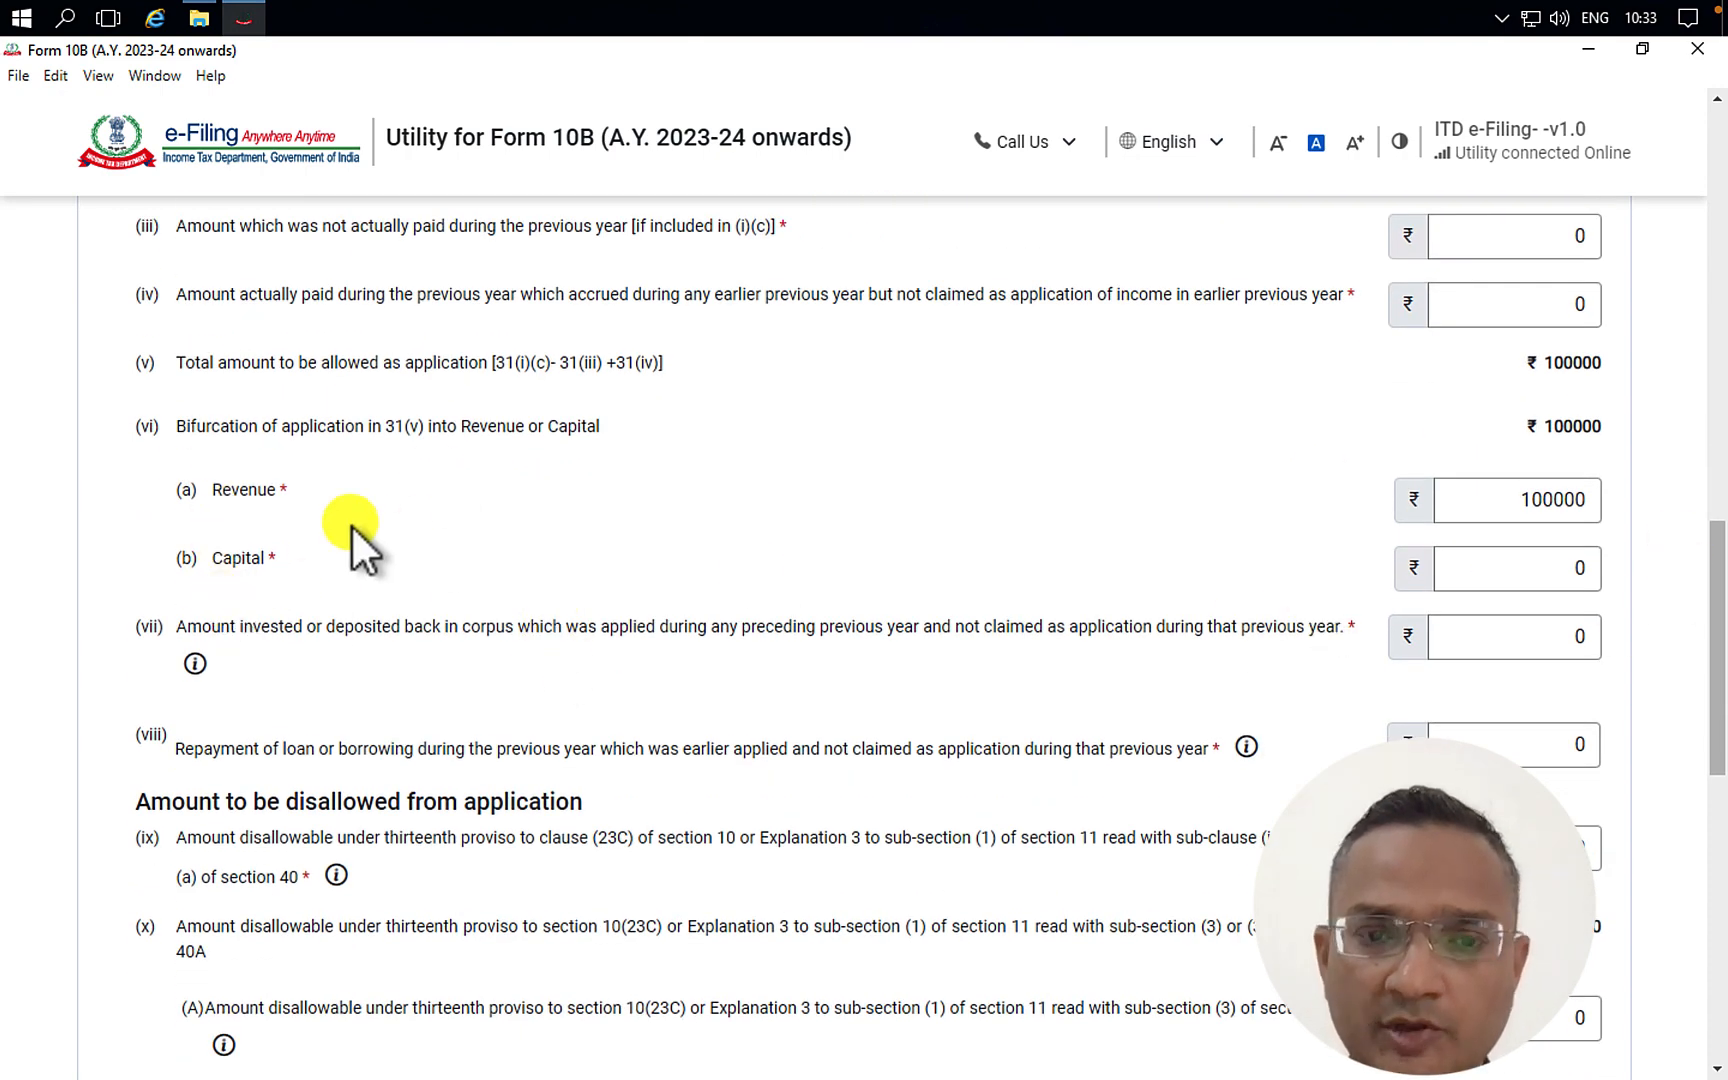
{"action": "left_click_drag", "start_coordinate": [172, 426], "coordinate": [628, 427]}
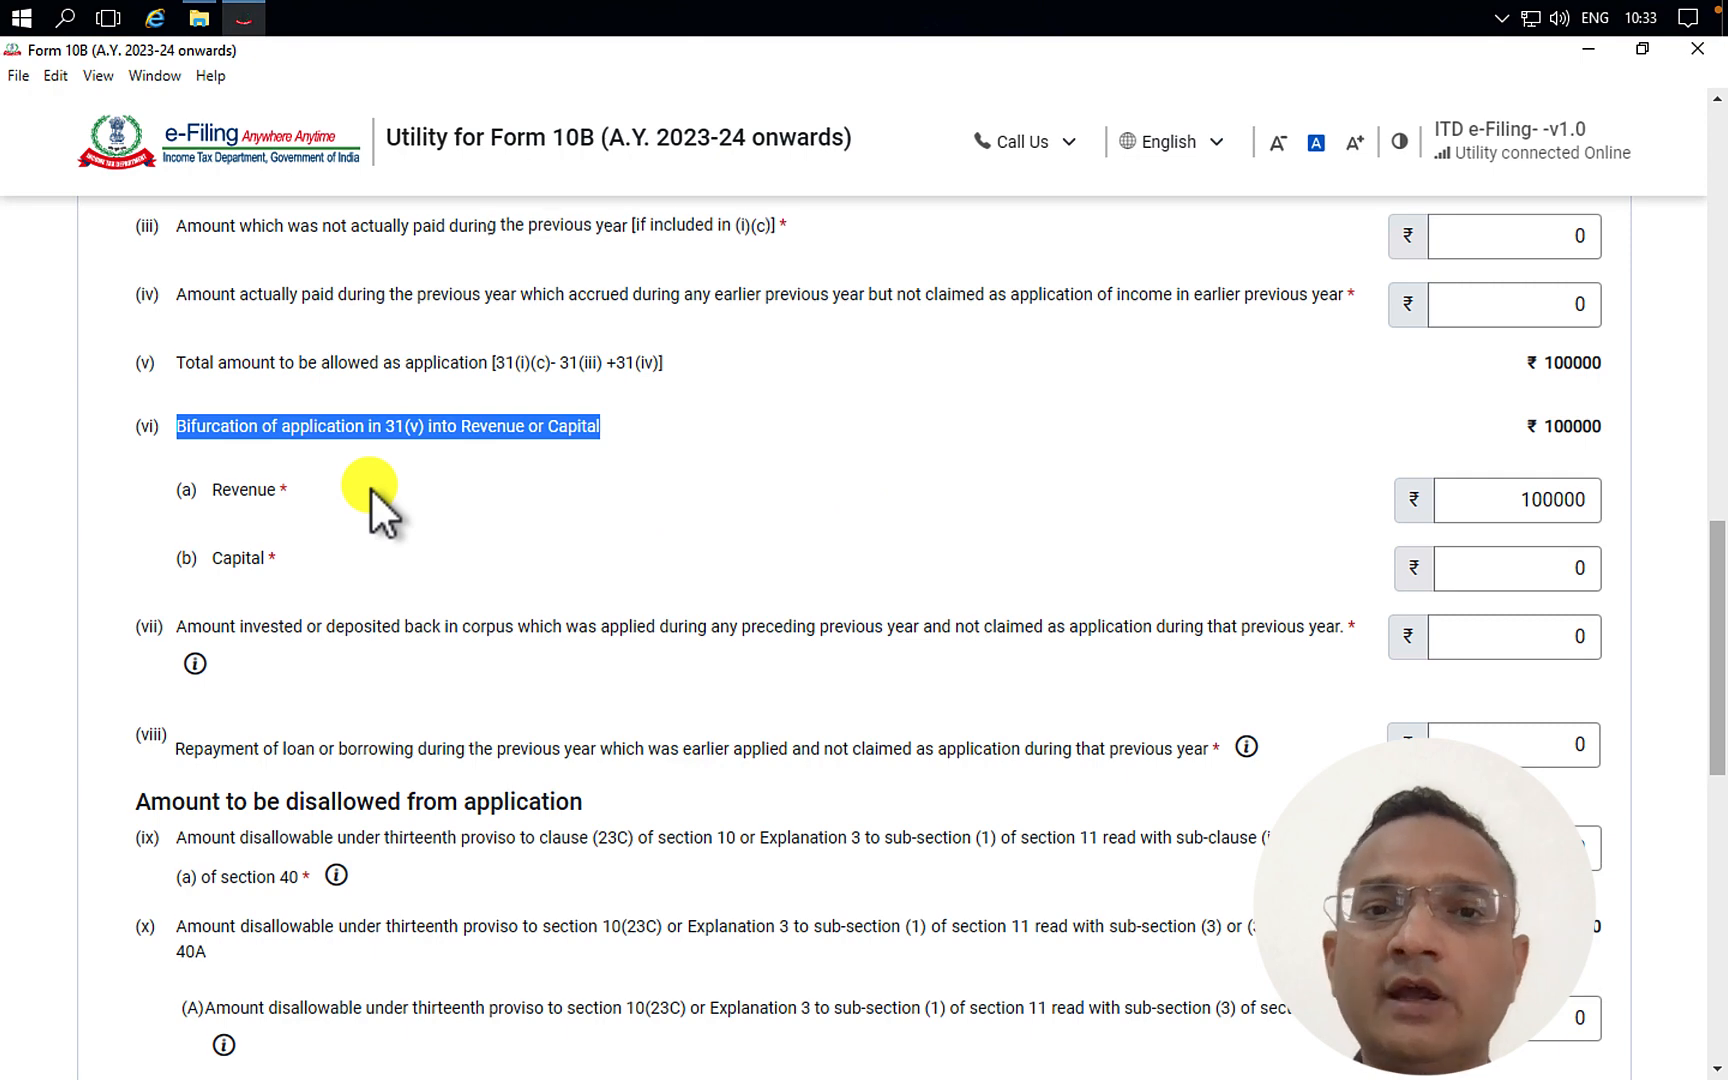
- Review item 31(vii) on amounts invested or deposited back in corpus
{"action": "scroll", "coordinate": [370, 487], "scroll_direction": "down", "scroll_amount": 1}
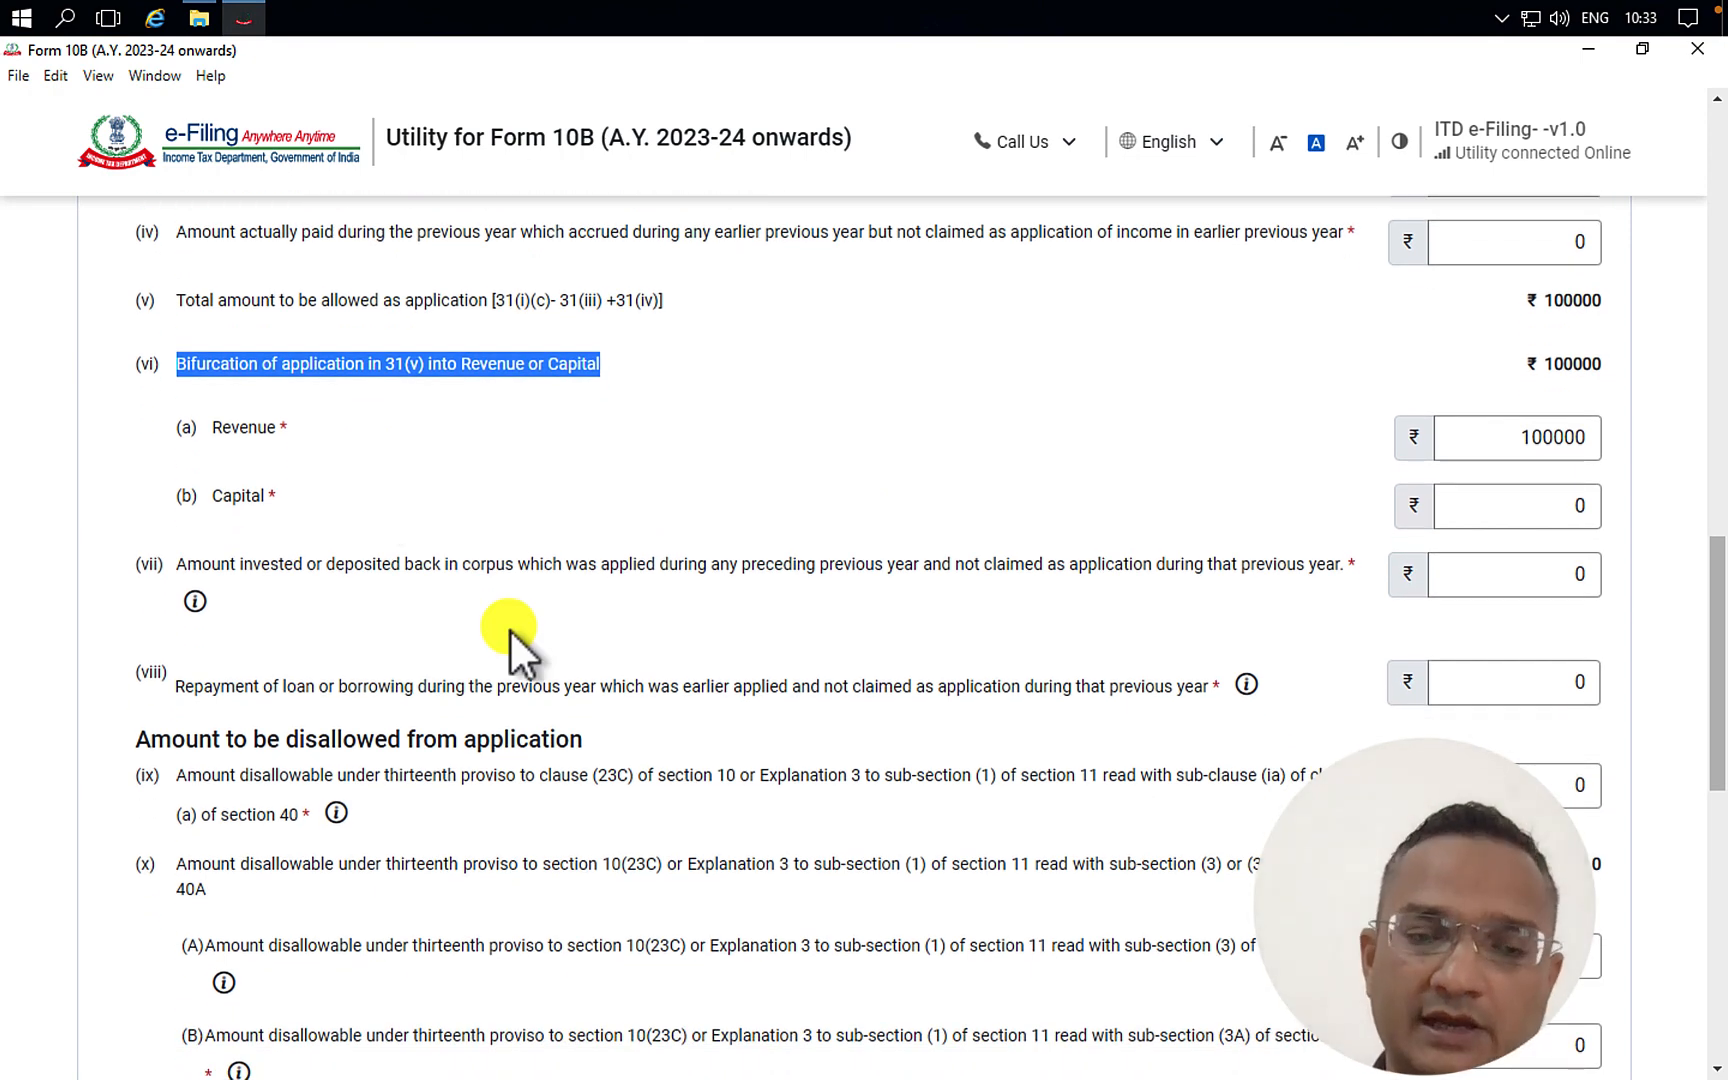
{"action": "scroll", "coordinate": [510, 630], "scroll_direction": "down", "scroll_amount": 1}
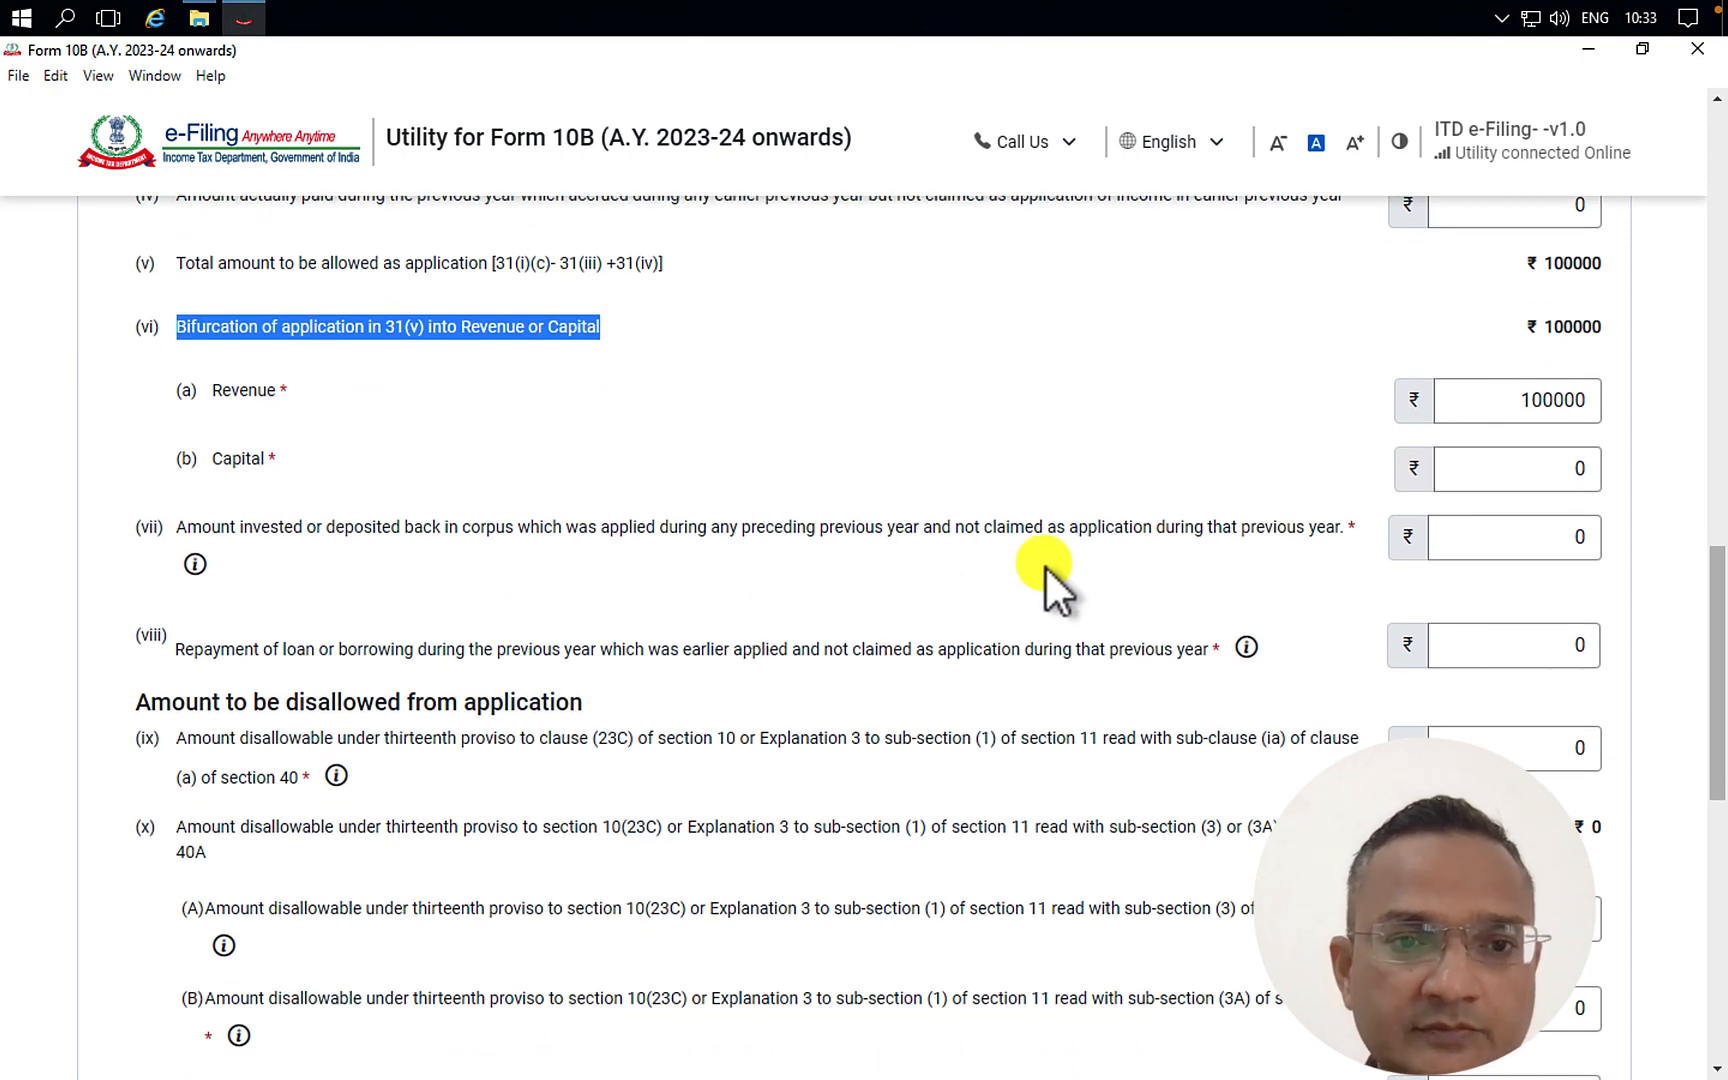
{"action": "left_click", "coordinate": [190, 566]}
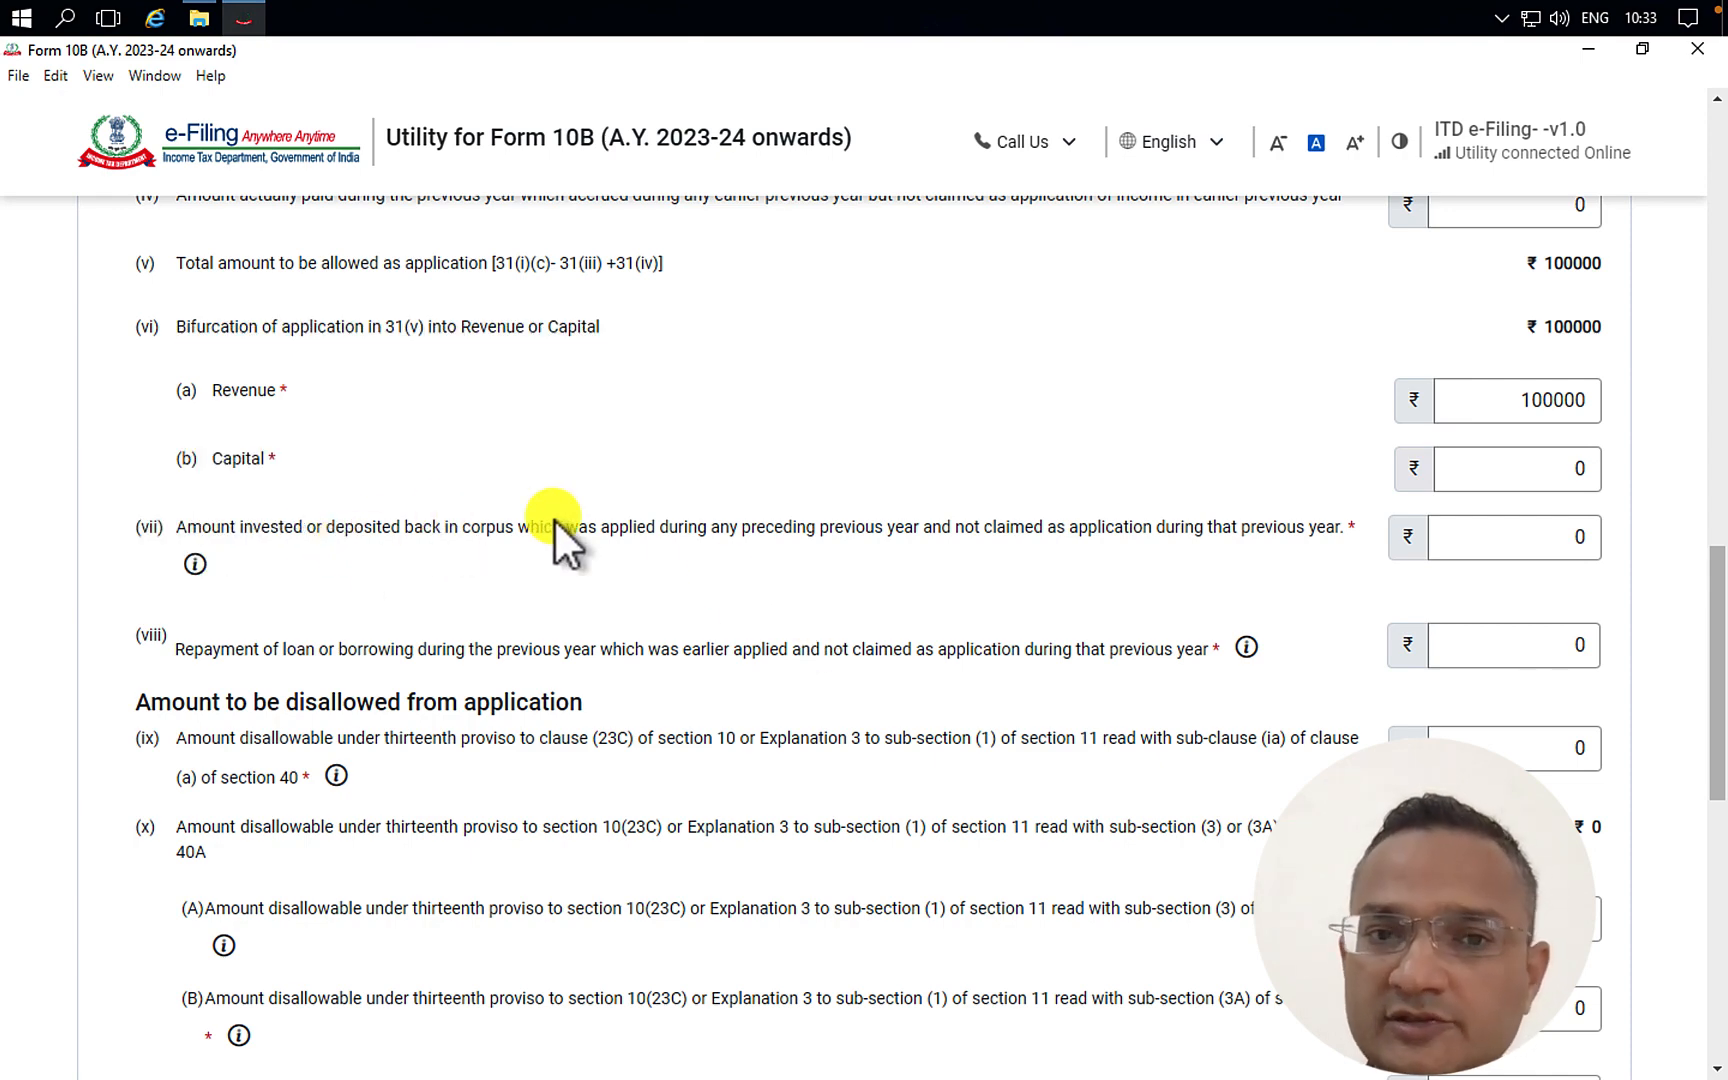
{"action": "left_click_drag", "start_coordinate": [238, 528], "coordinate": [516, 530]}
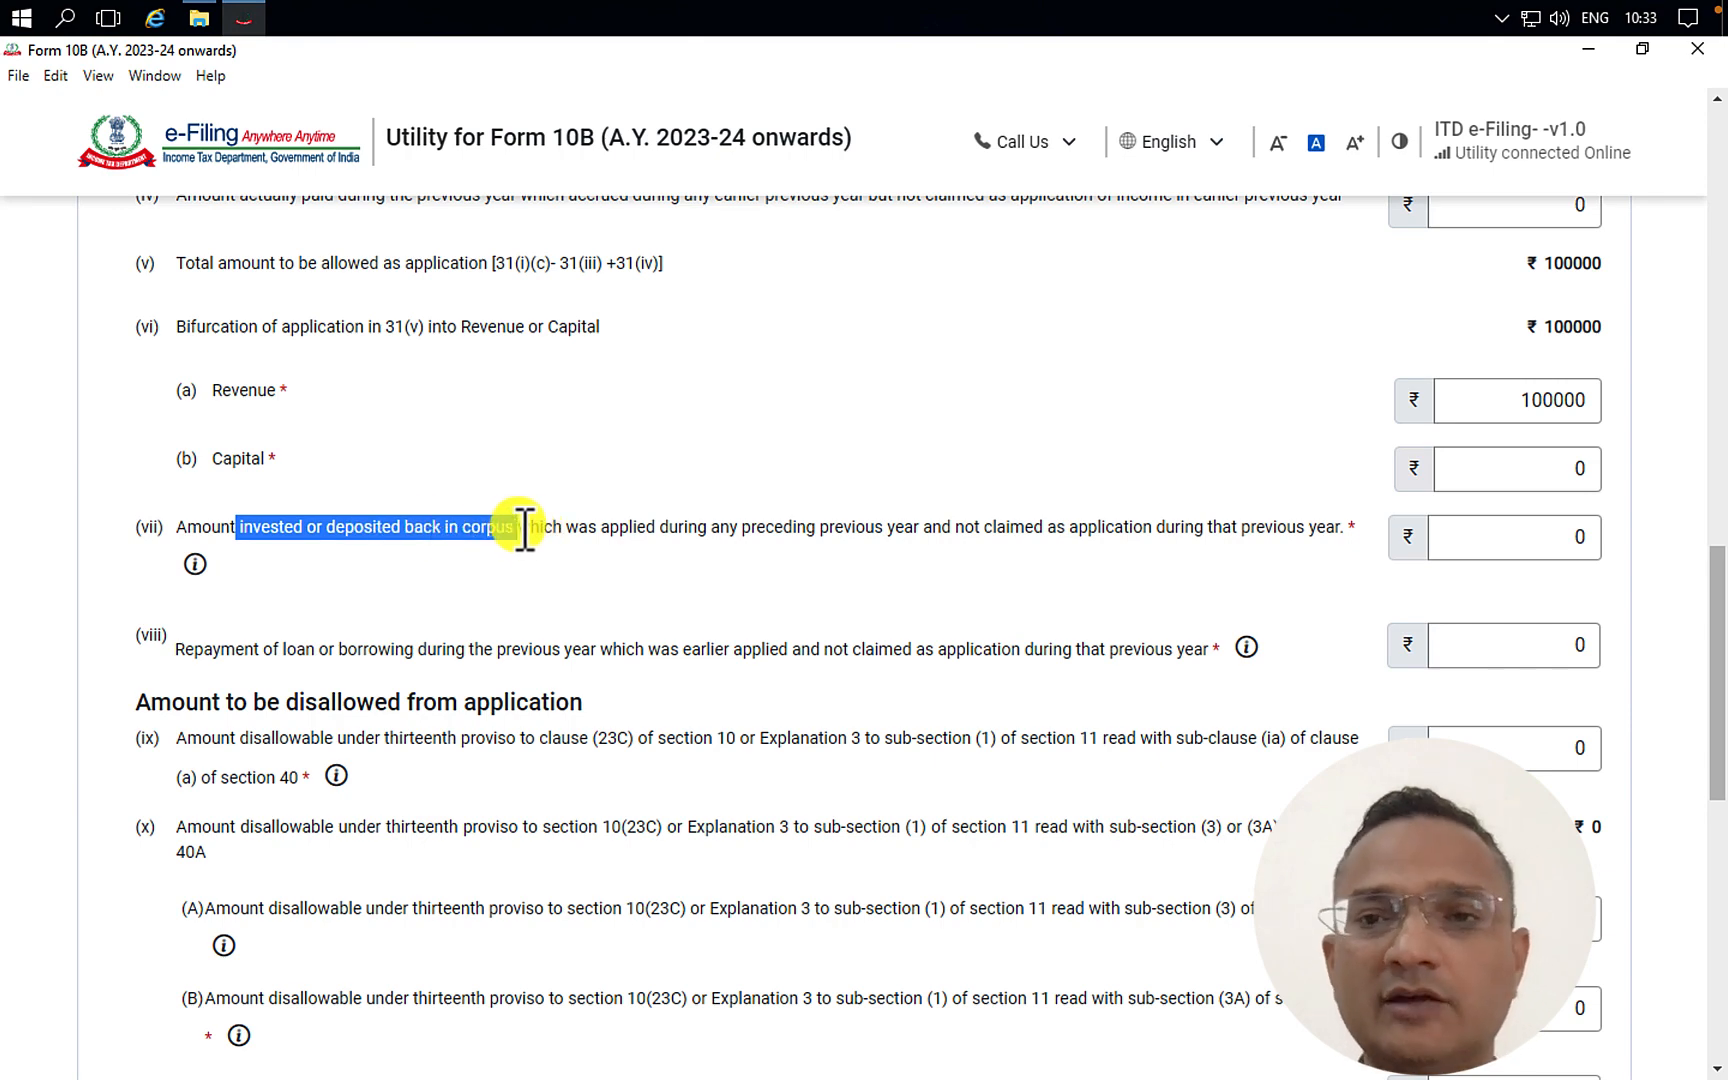
{"action": "left_click", "coordinate": [1095, 626]}
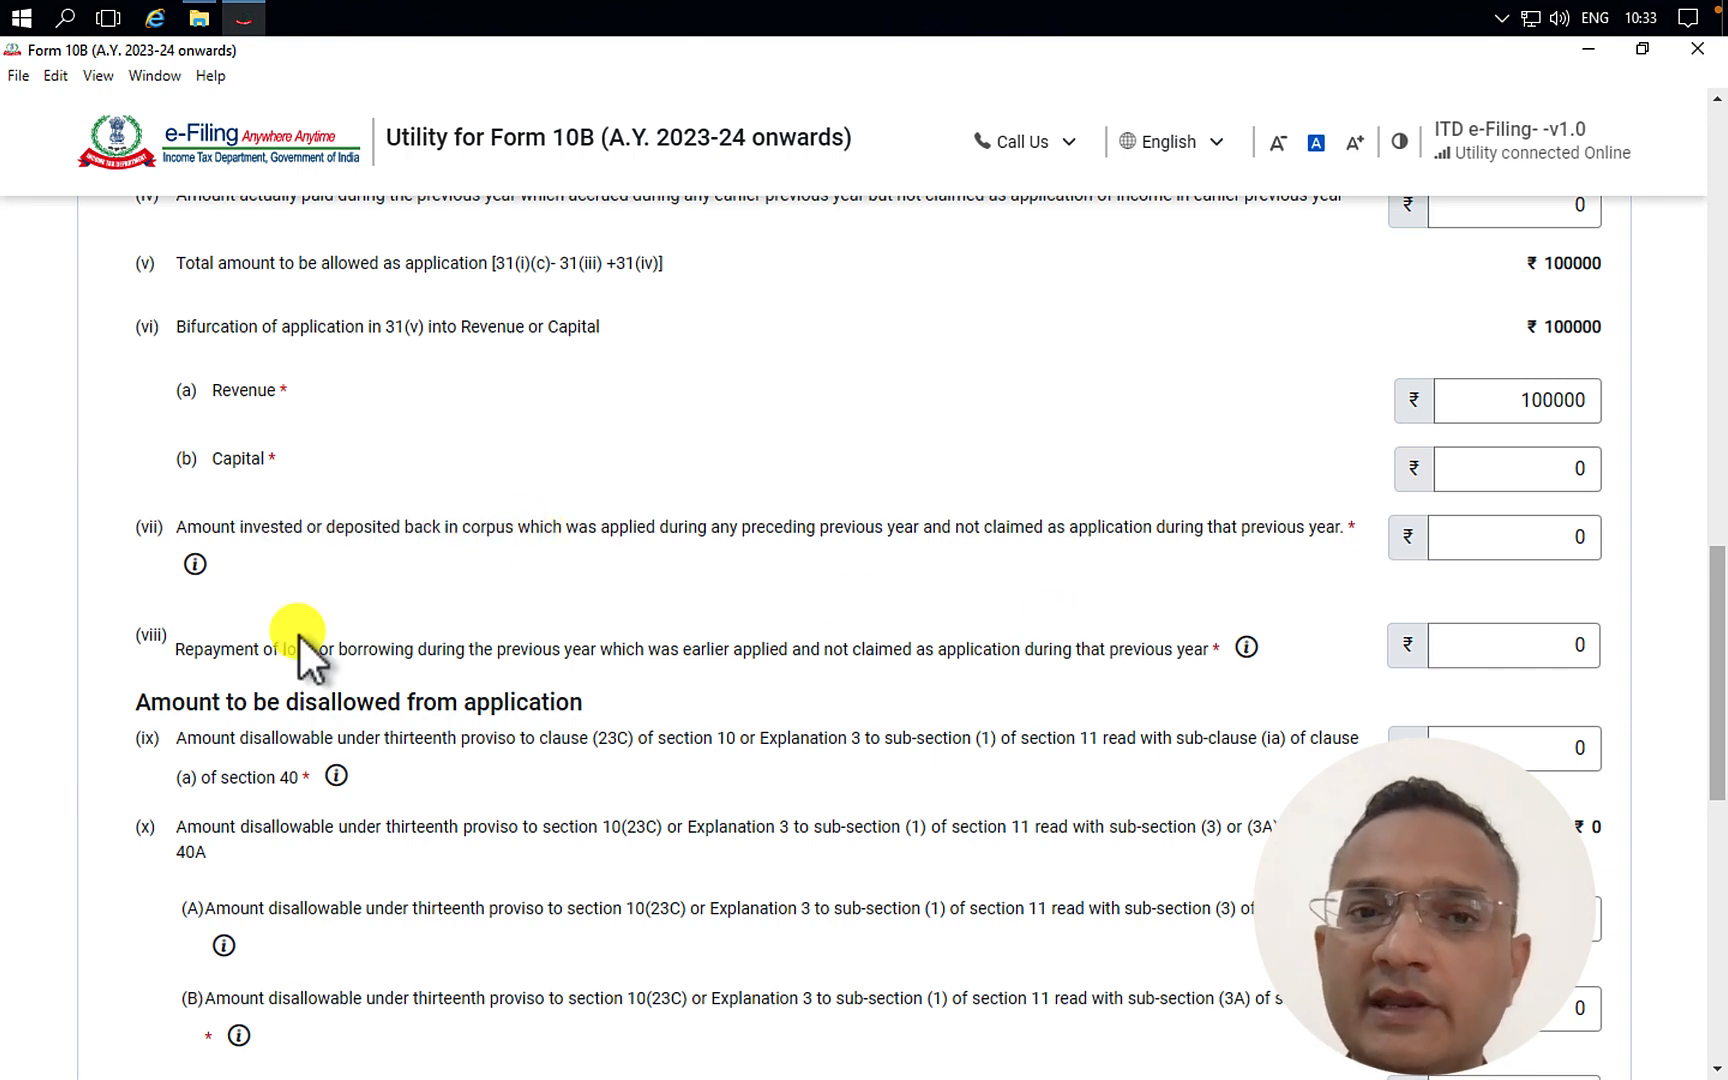
- Review item 31(viii) on loan repayment and the amounts to be disallowed from application in items 31(ix) to 31(xvii)
{"action": "left_click_drag", "start_coordinate": [181, 648], "coordinate": [592, 662]}
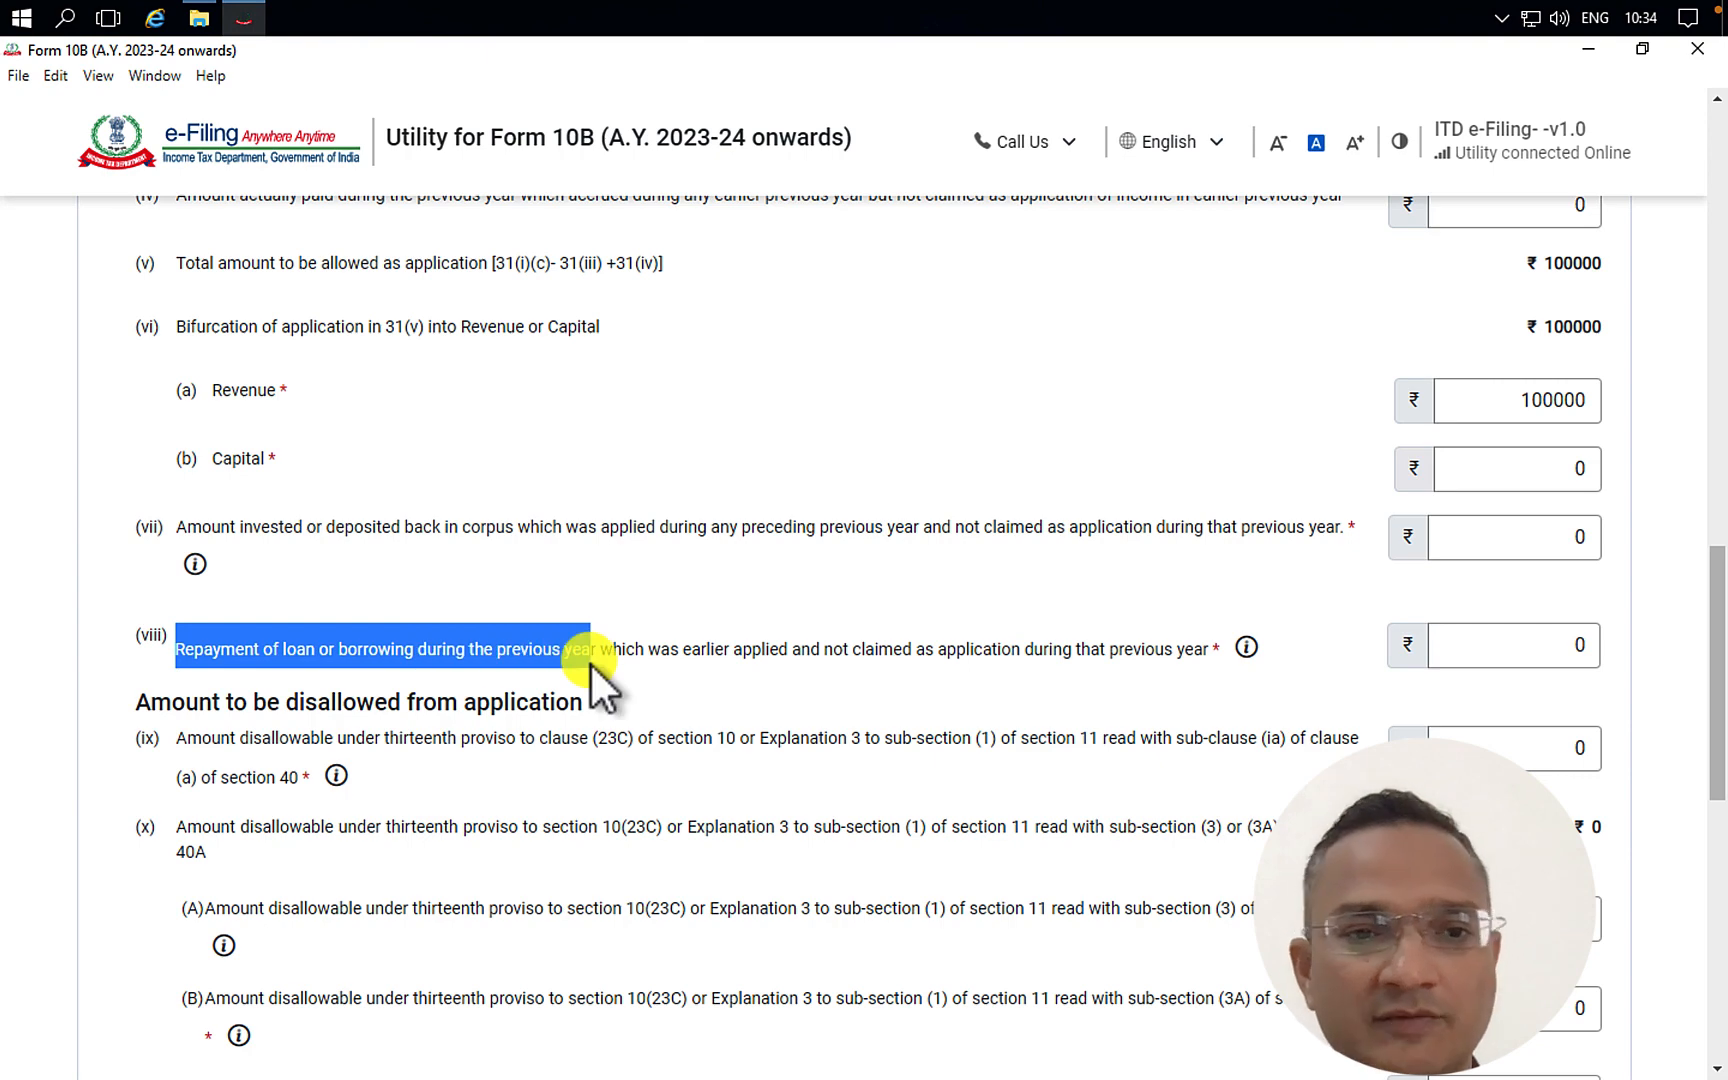
{"action": "scroll", "coordinate": [705, 782], "scroll_direction": "down", "scroll_amount": 1}
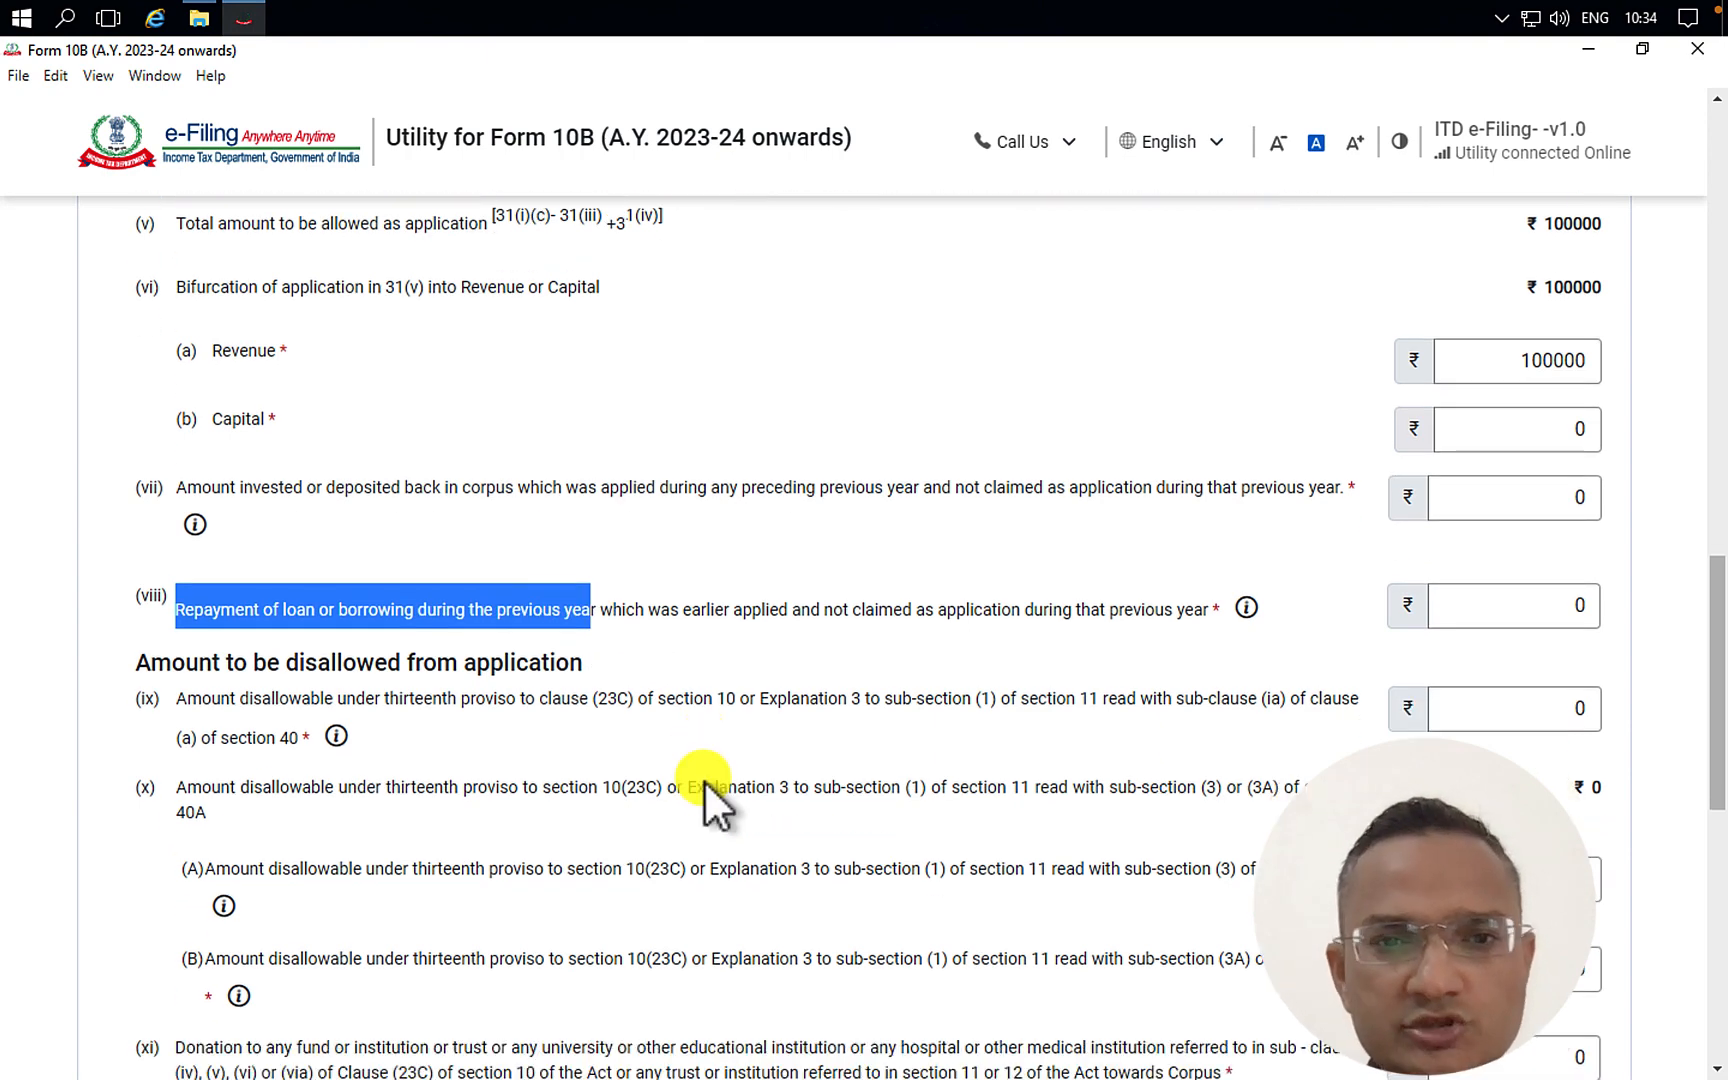
{"action": "scroll", "coordinate": [703, 780], "scroll_direction": "down", "scroll_amount": 3}
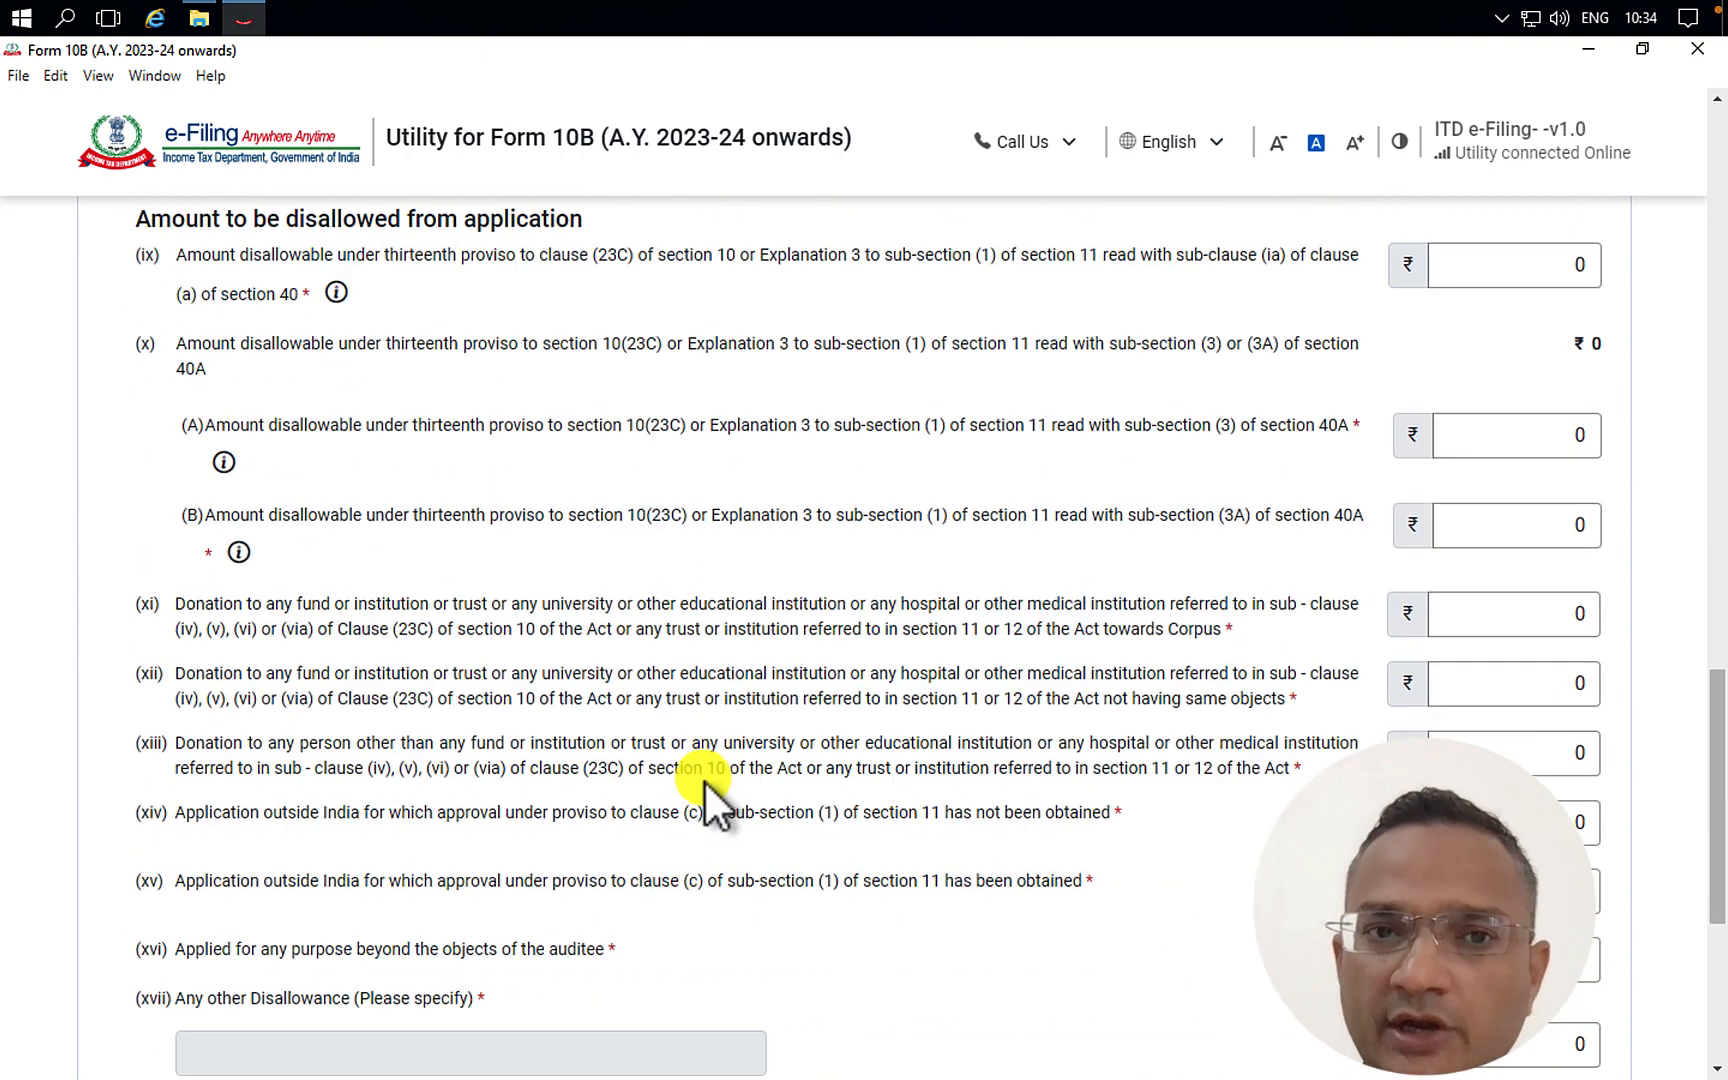
{"action": "left_click_drag", "start_coordinate": [591, 224], "coordinate": [135, 235]}
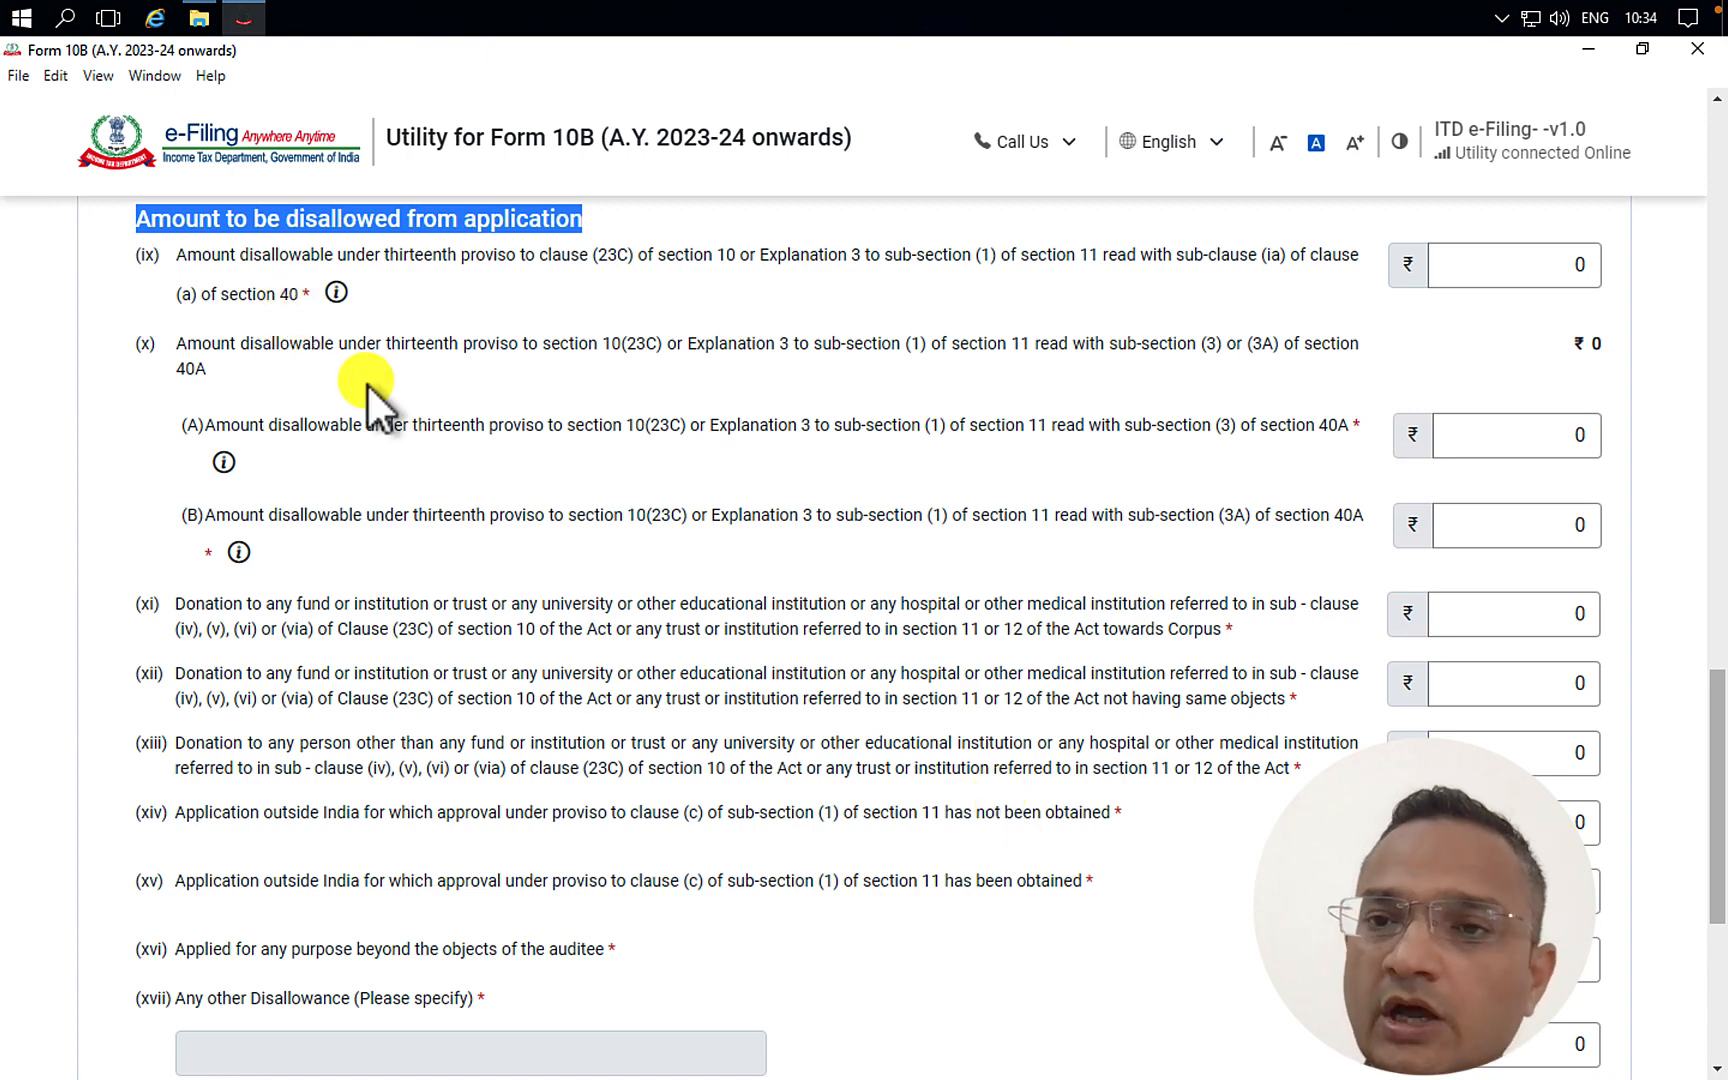
{"action": "left_click_drag", "start_coordinate": [228, 378], "coordinate": [135, 355]}
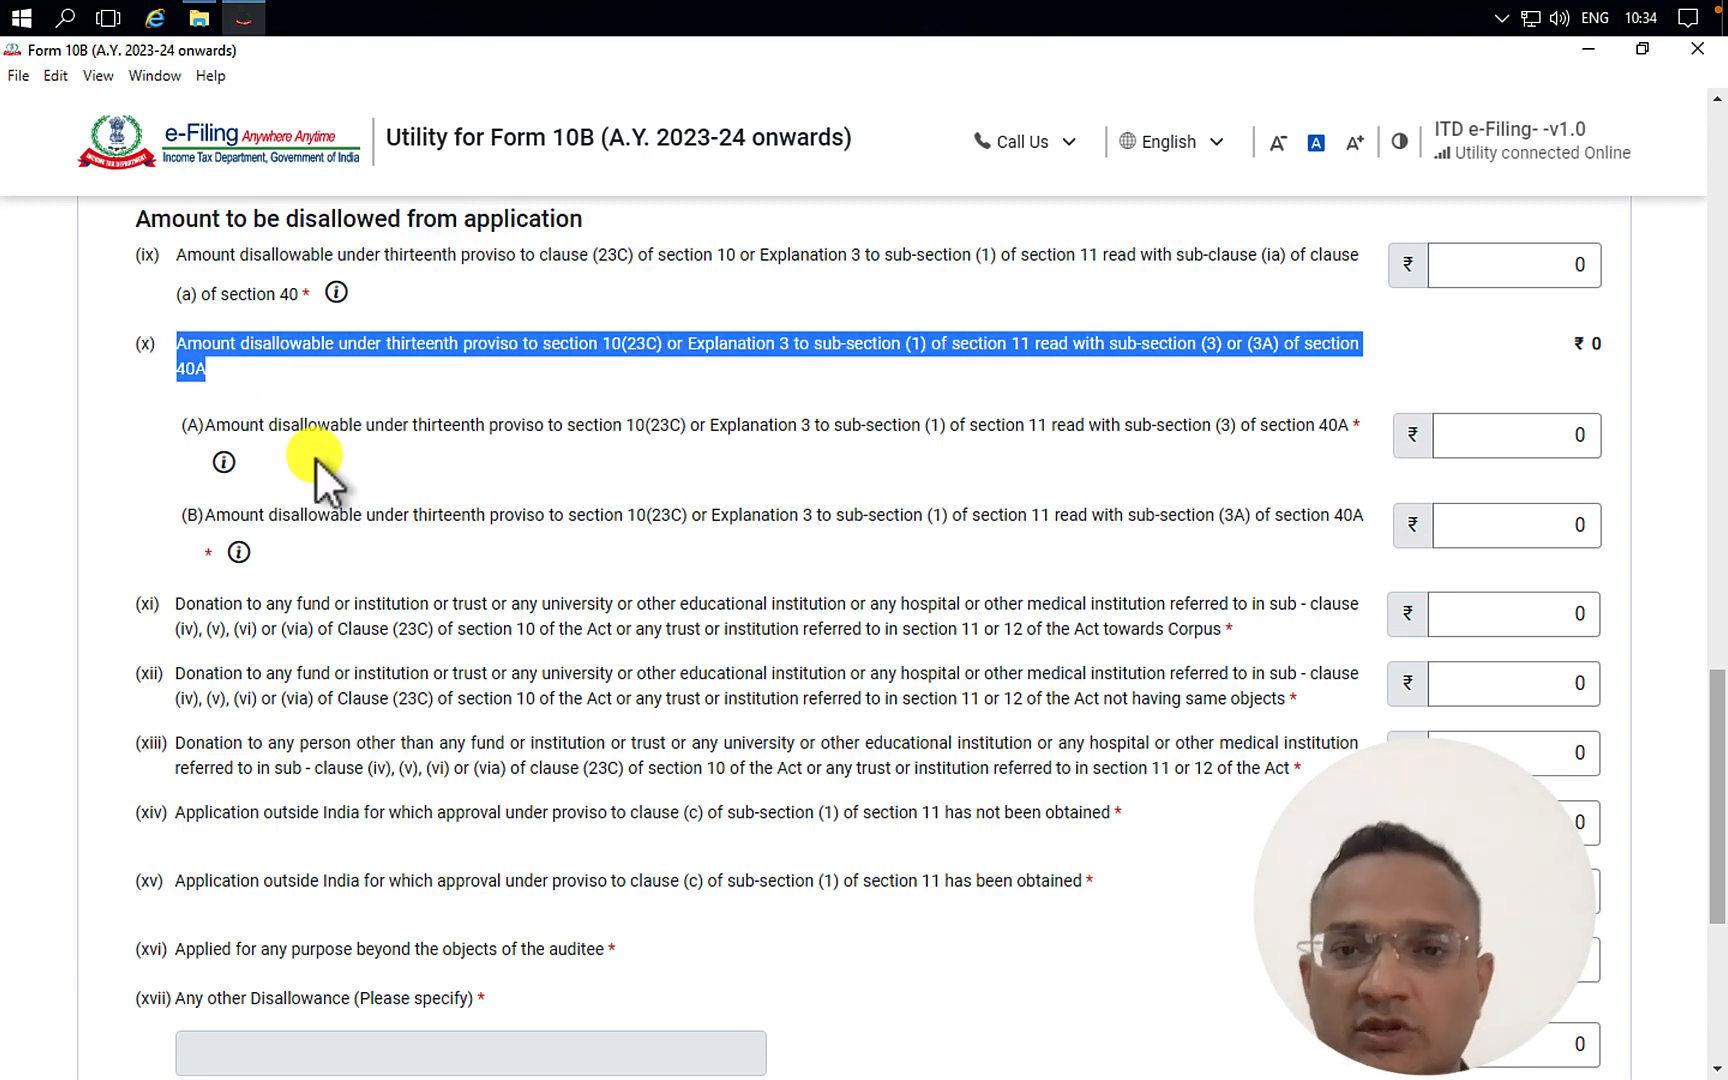
{"action": "scroll", "coordinate": [315, 458], "scroll_direction": "down", "scroll_amount": 1}
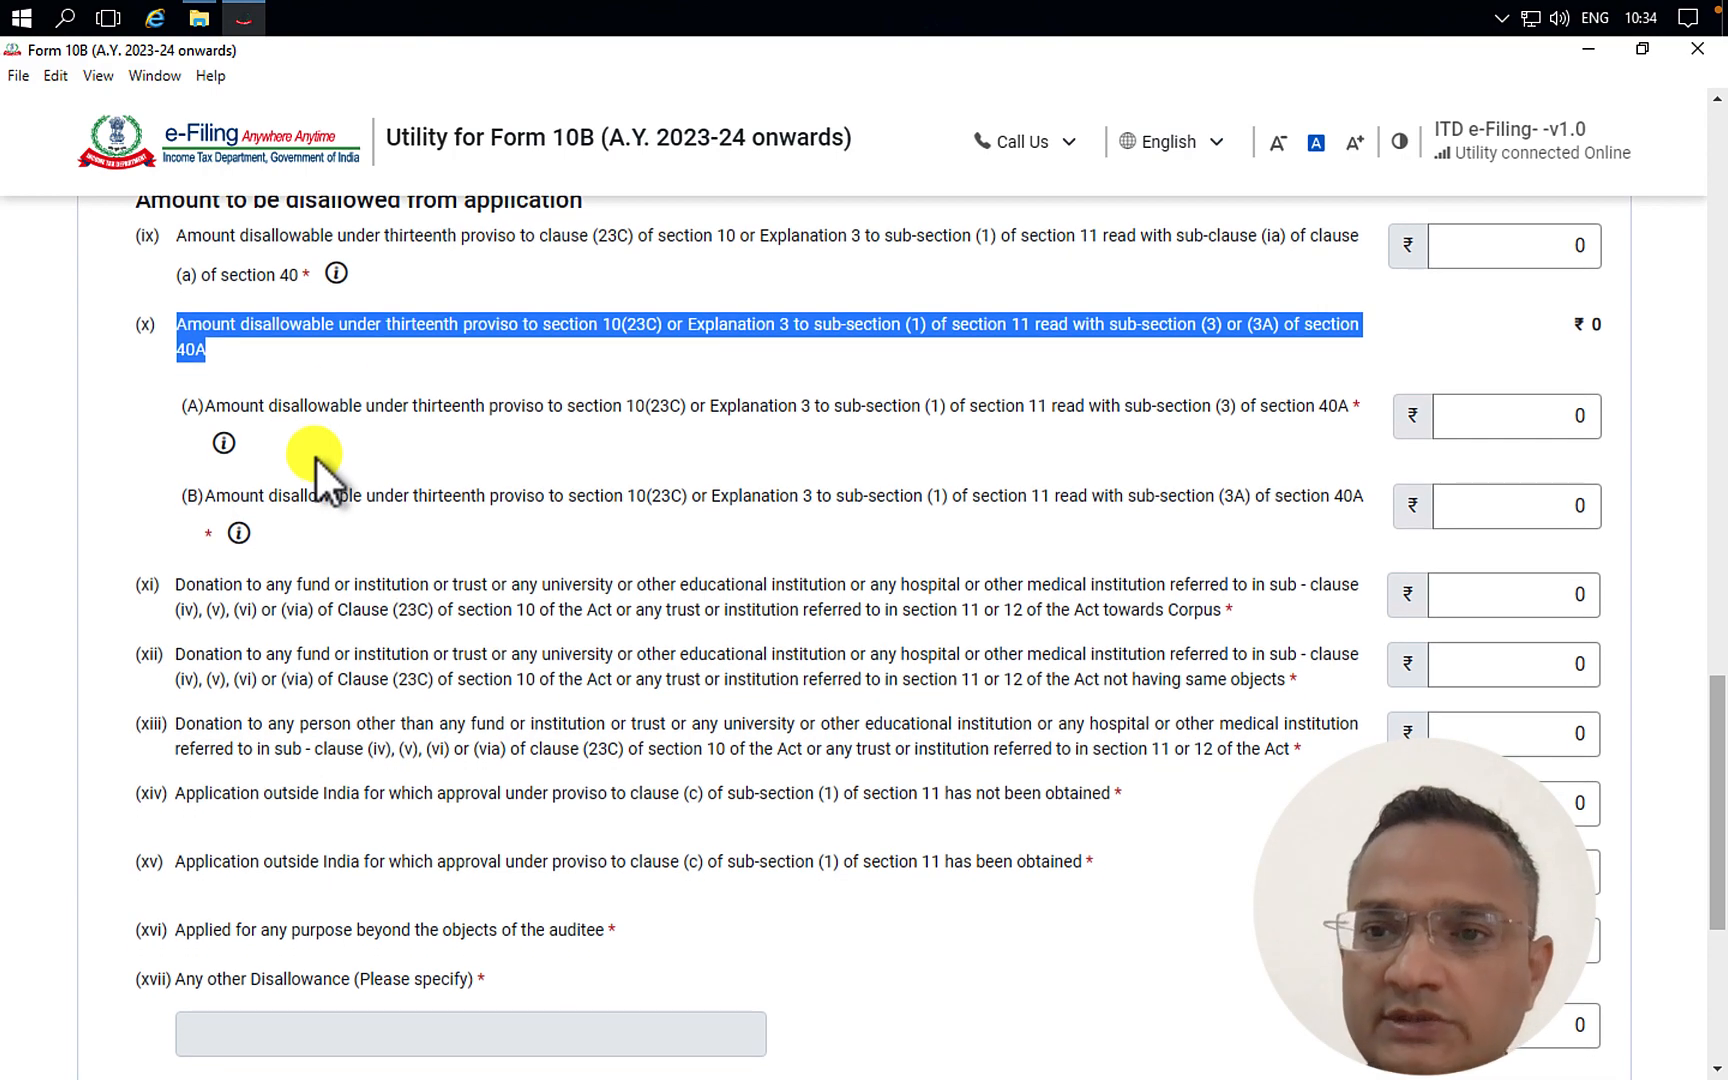
{"action": "scroll", "coordinate": [406, 711], "scroll_direction": "down", "scroll_amount": 3}
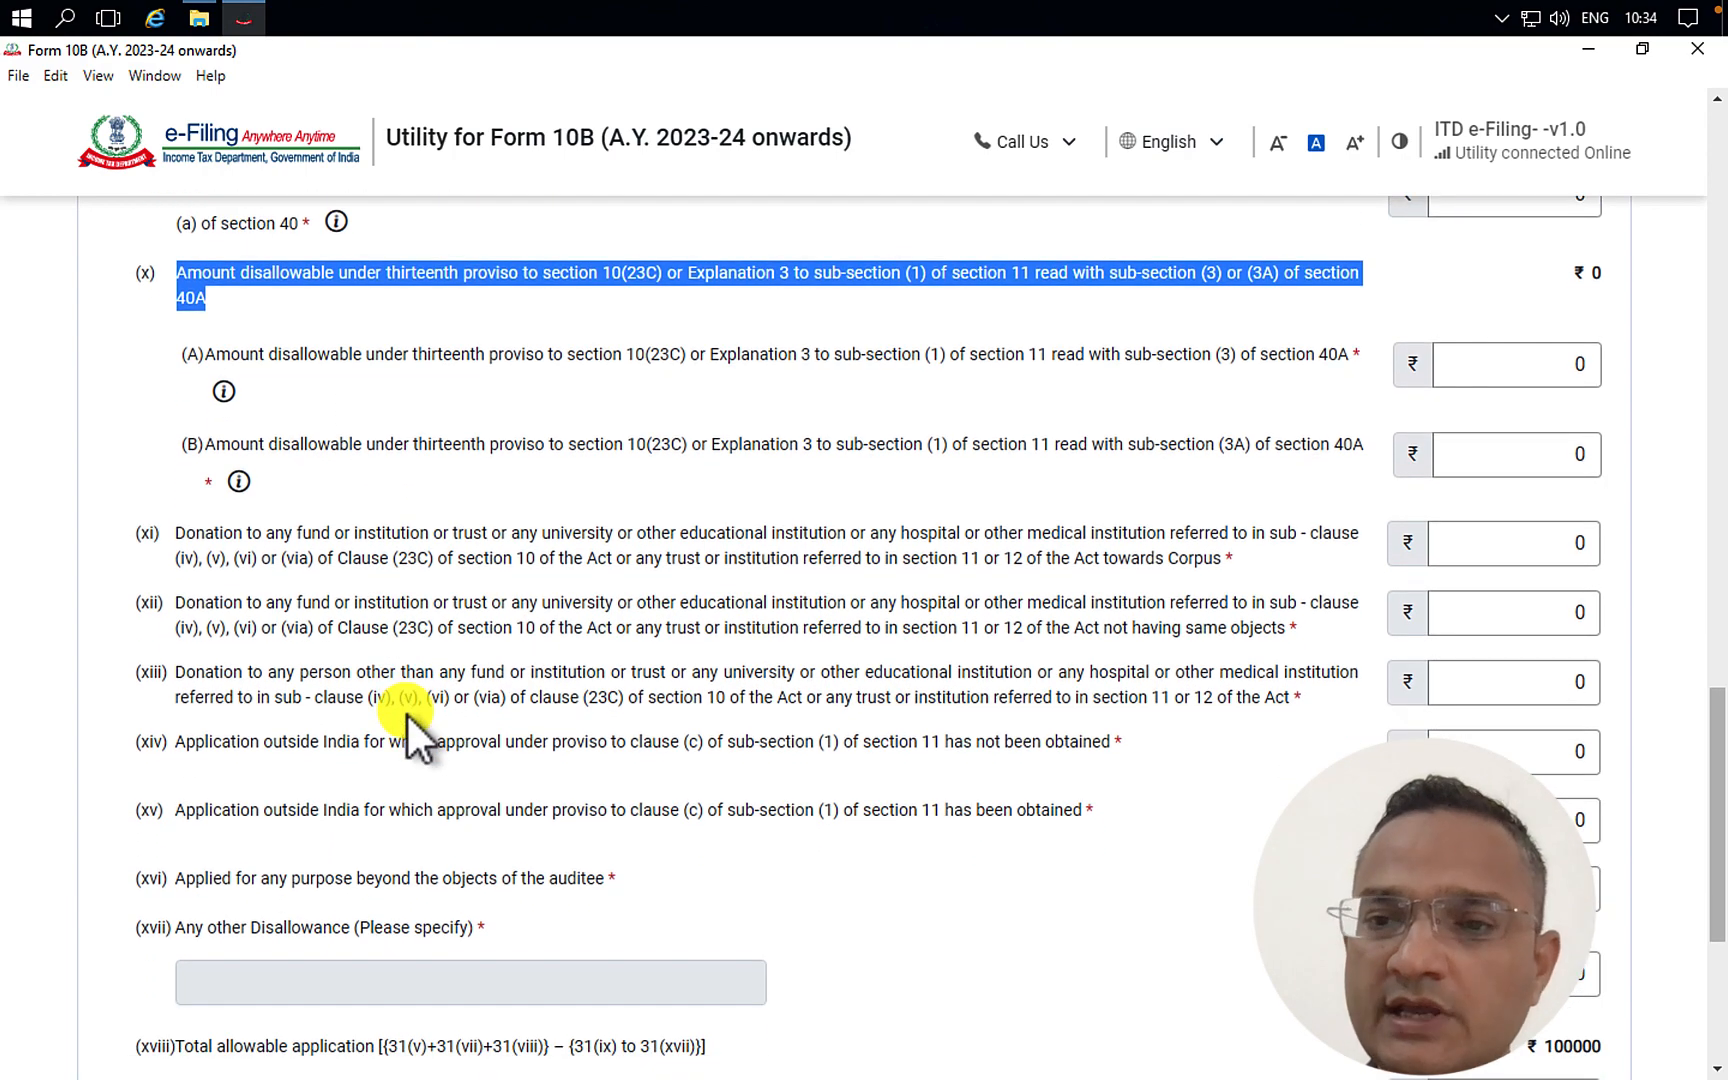
{"action": "scroll", "coordinate": [406, 711], "scroll_direction": "down", "scroll_amount": 9}
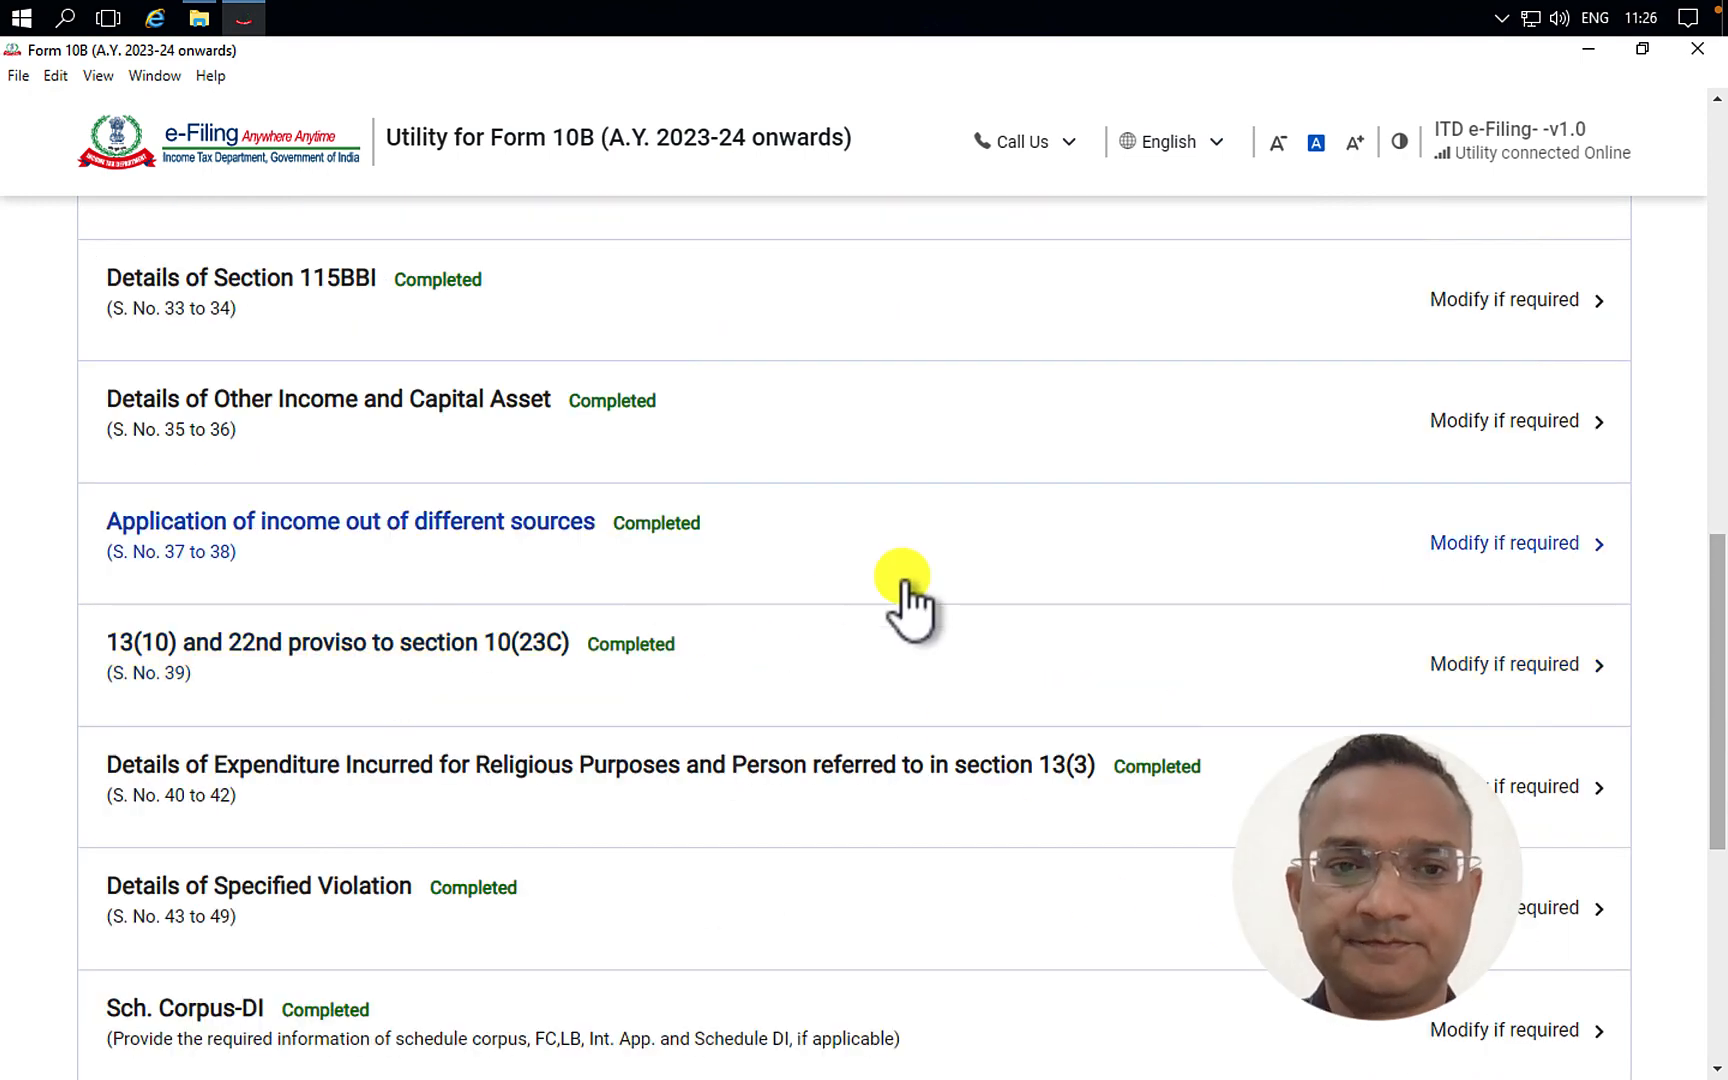
- Open the Details of Section 115BBI section and review item 33(a) on deemed income together with its information note
{"action": "scroll", "coordinate": [899, 598], "scroll_direction": "up", "scroll_amount": 3}
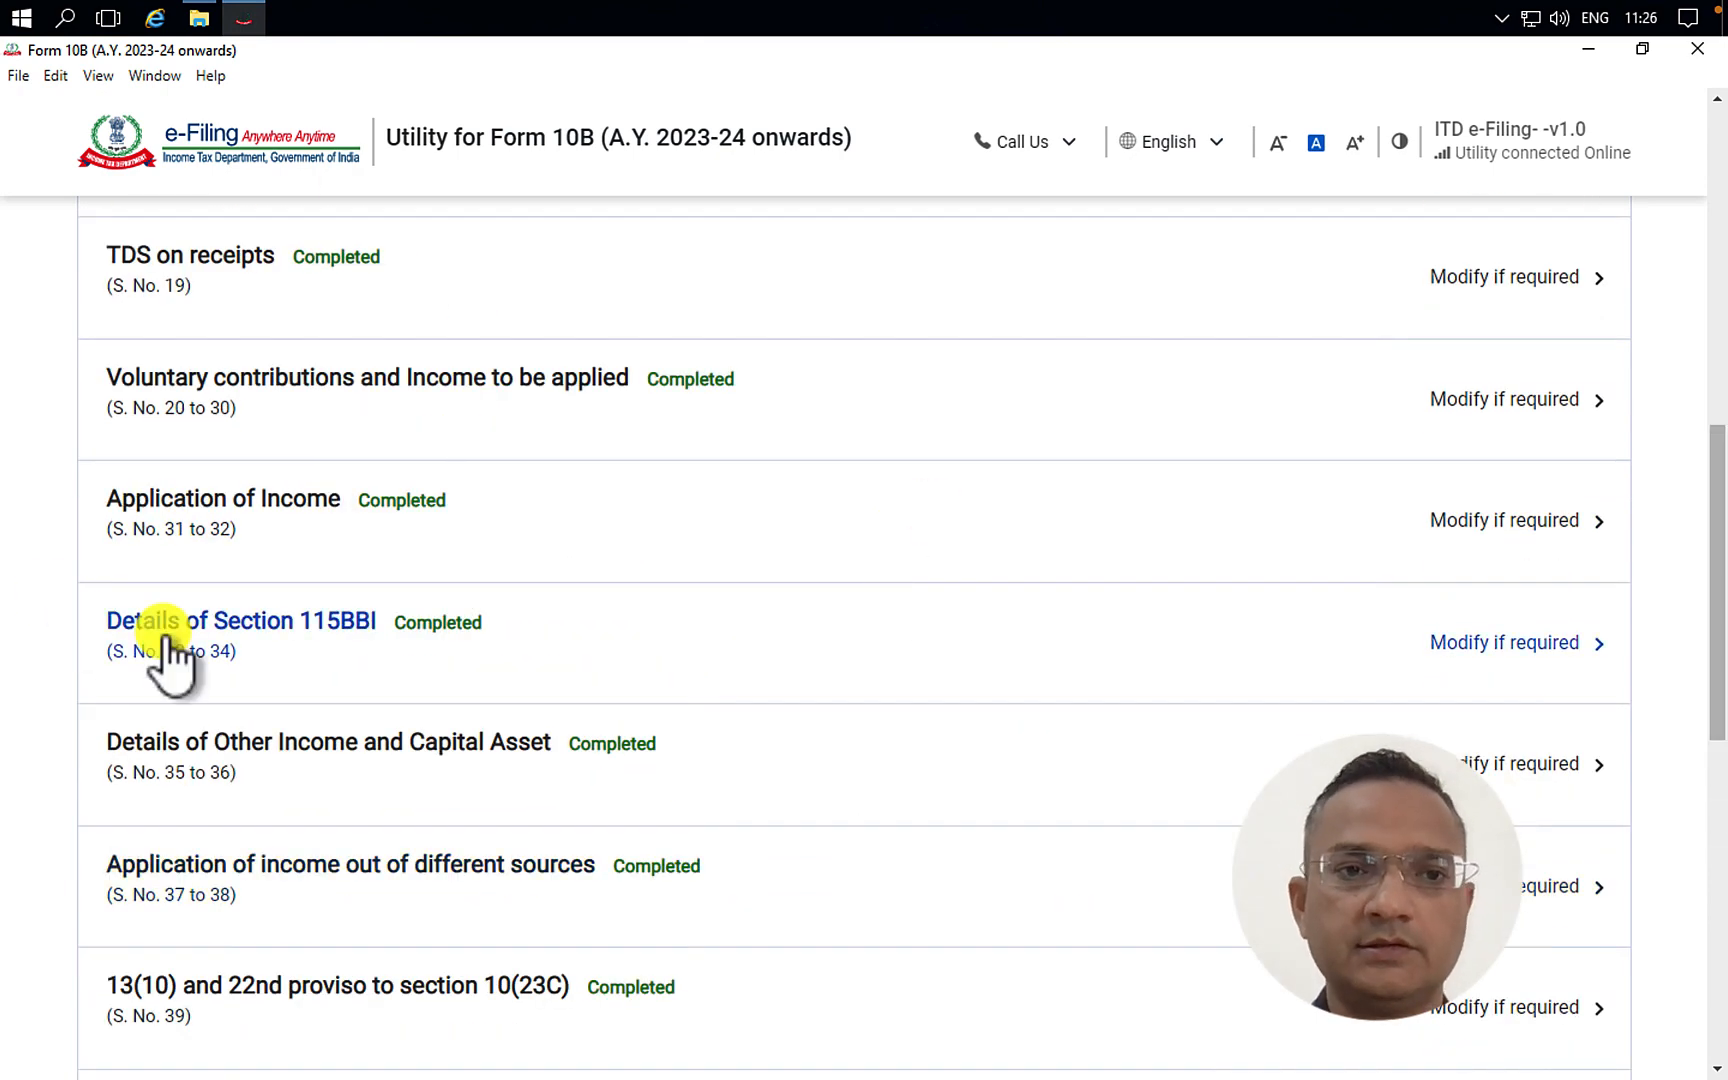
{"action": "left_click", "coordinate": [340, 625]}
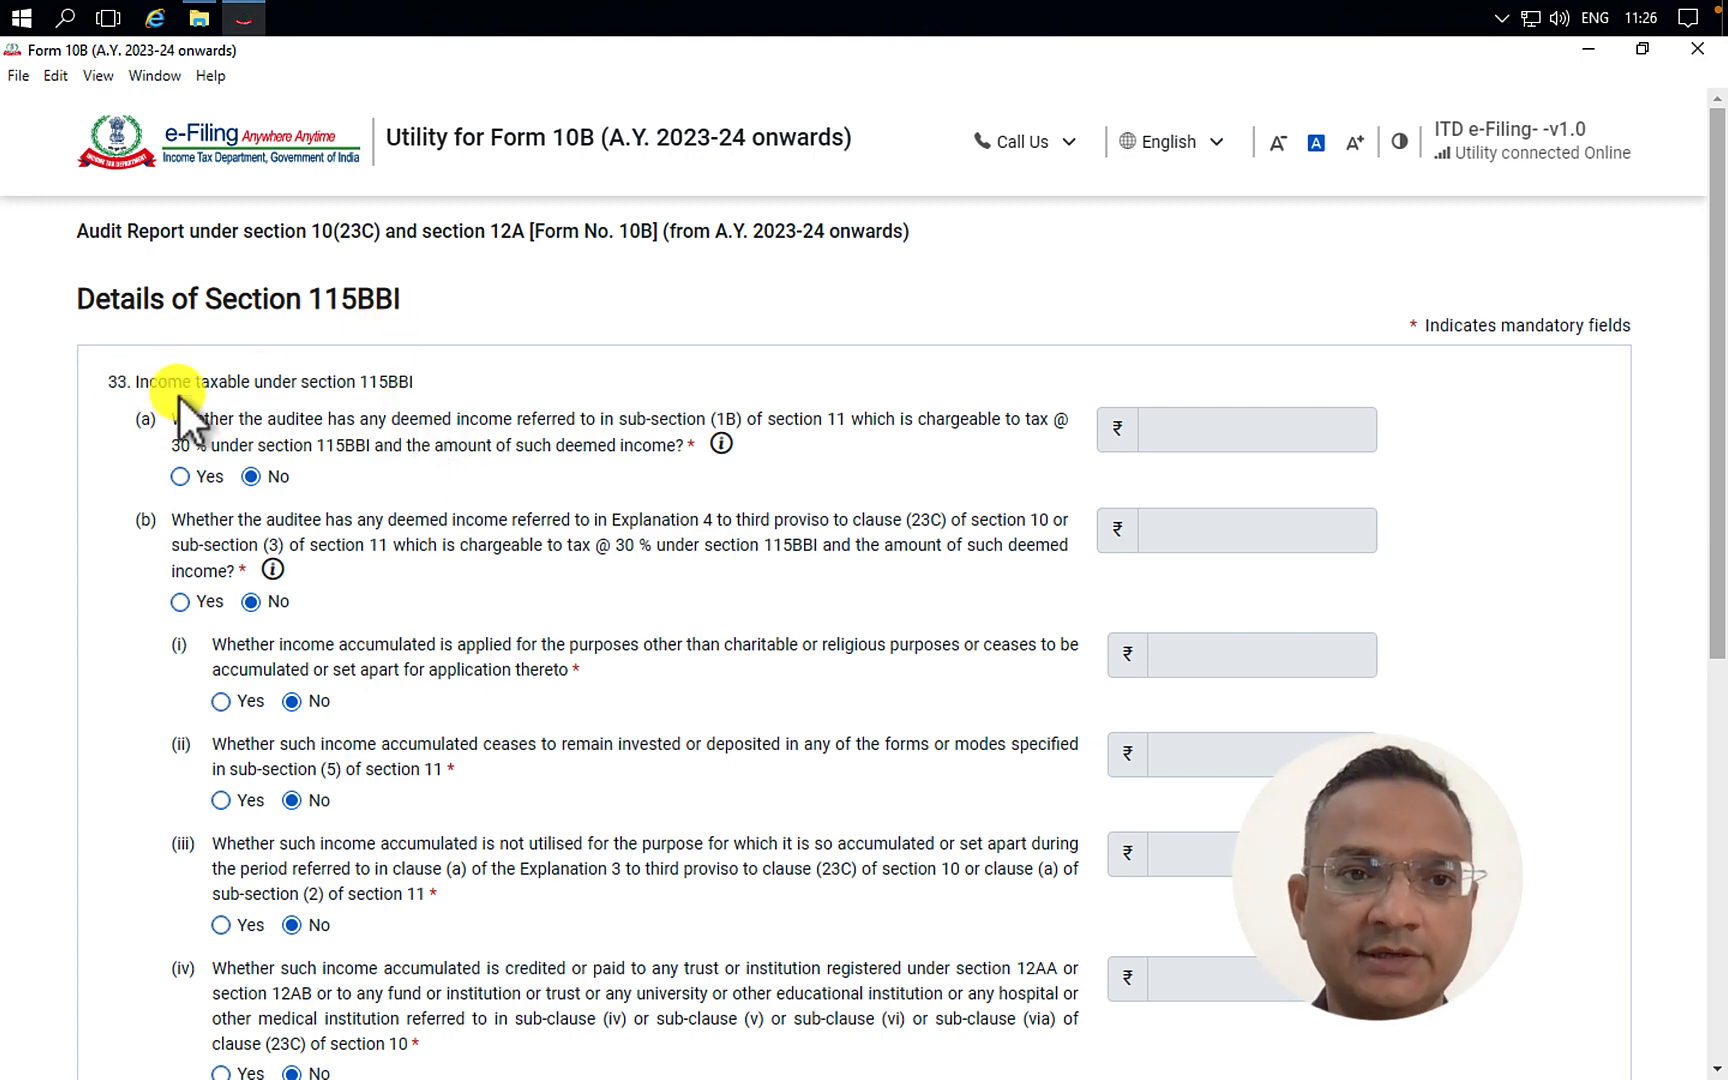
{"action": "left_click_drag", "start_coordinate": [414, 386], "coordinate": [126, 386]}
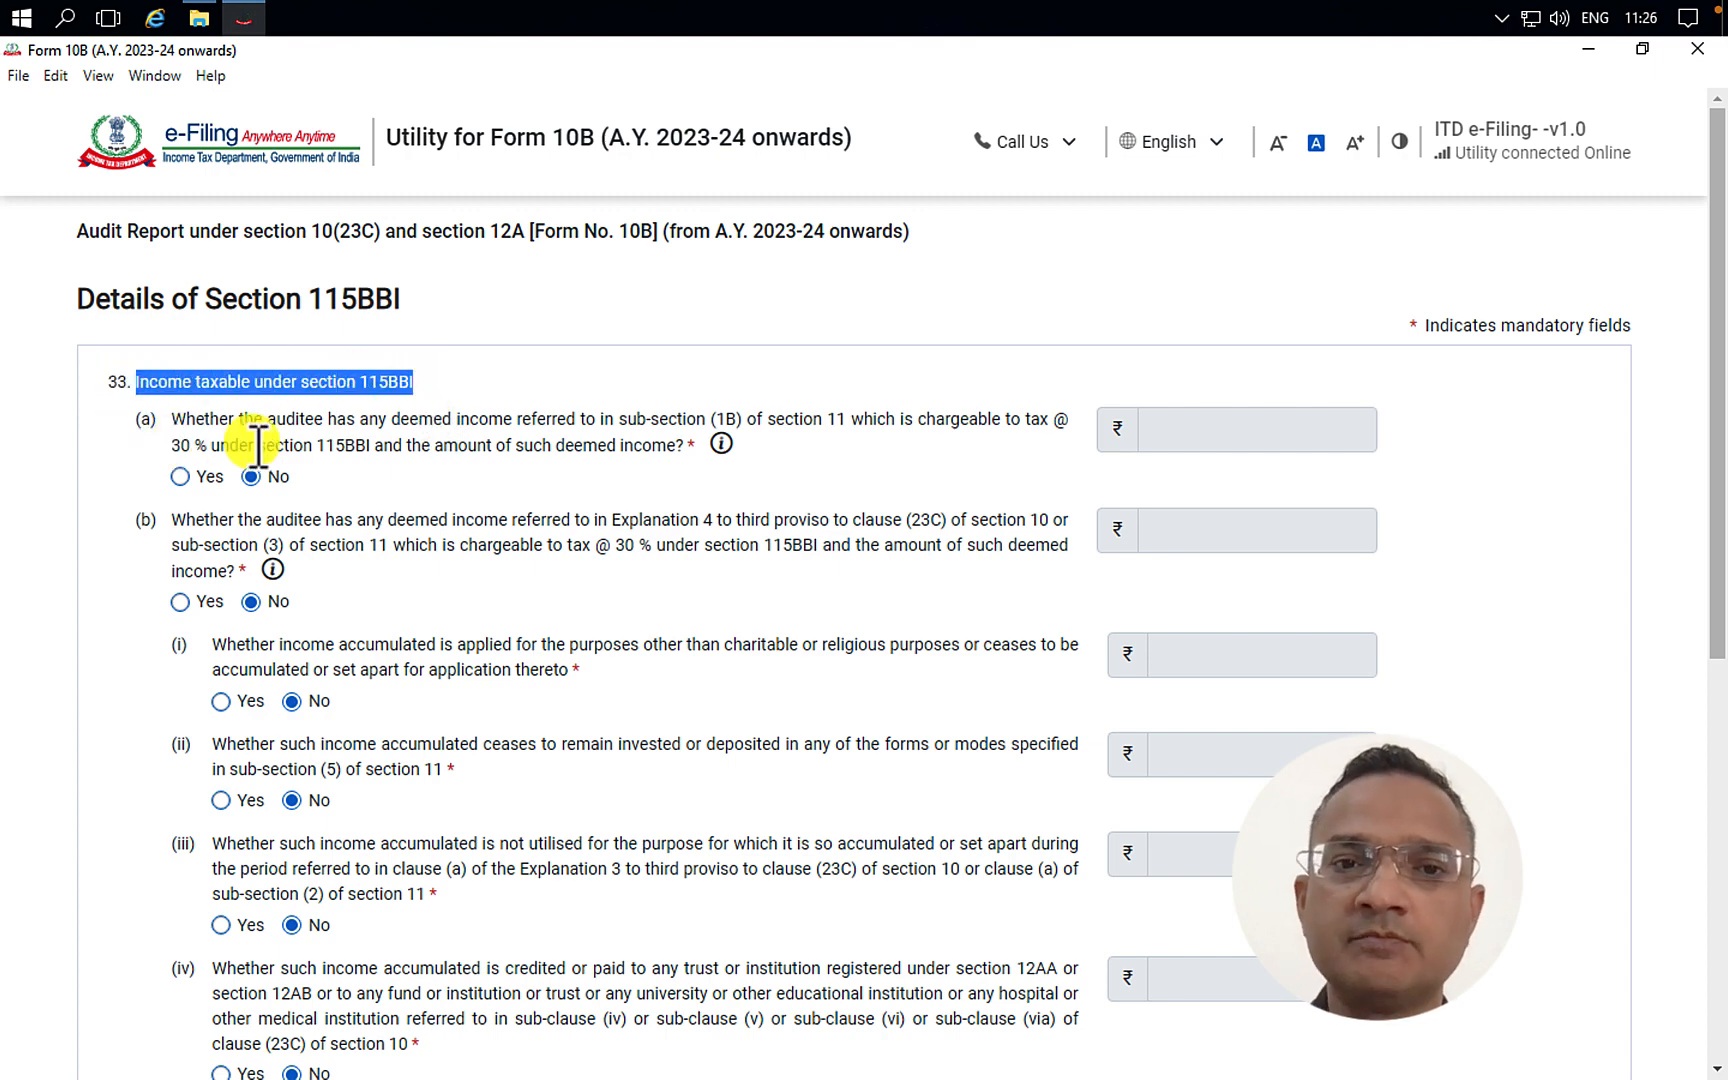
{"action": "left_click_drag", "start_coordinate": [258, 445], "coordinate": [198, 420]}
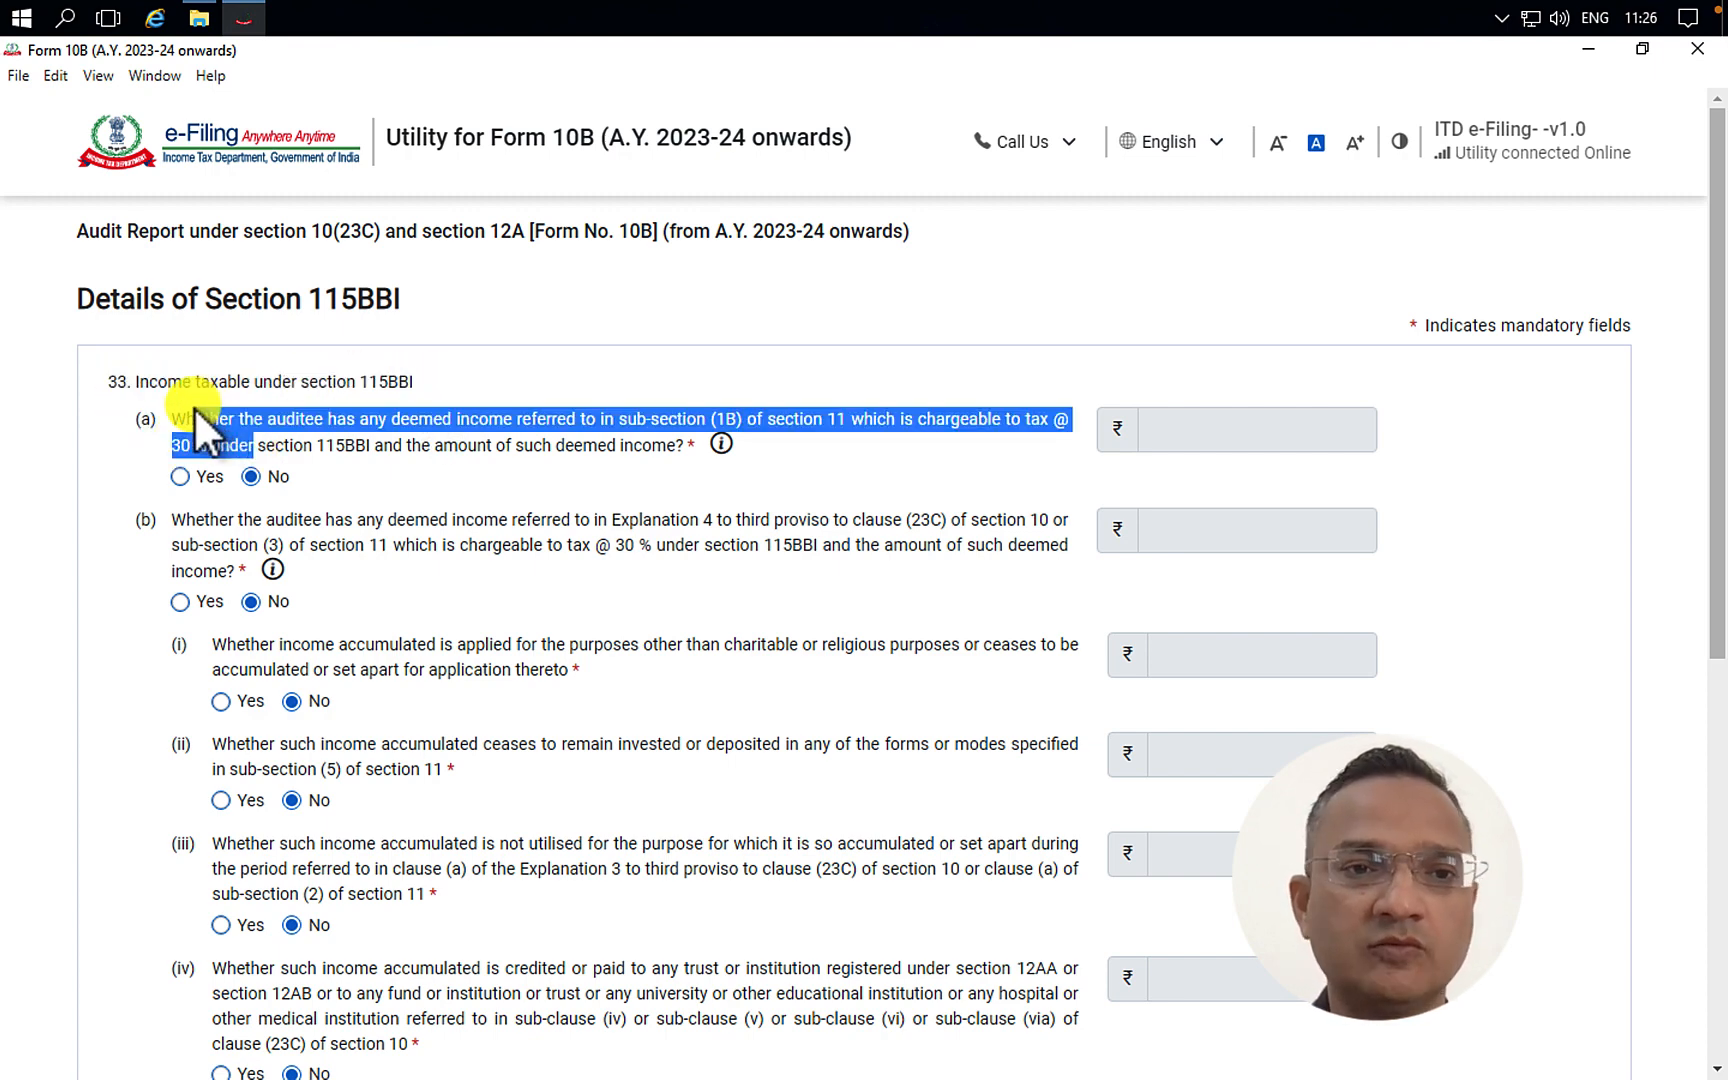
{"action": "left_click_drag", "start_coordinate": [194, 406], "coordinate": [196, 420]}
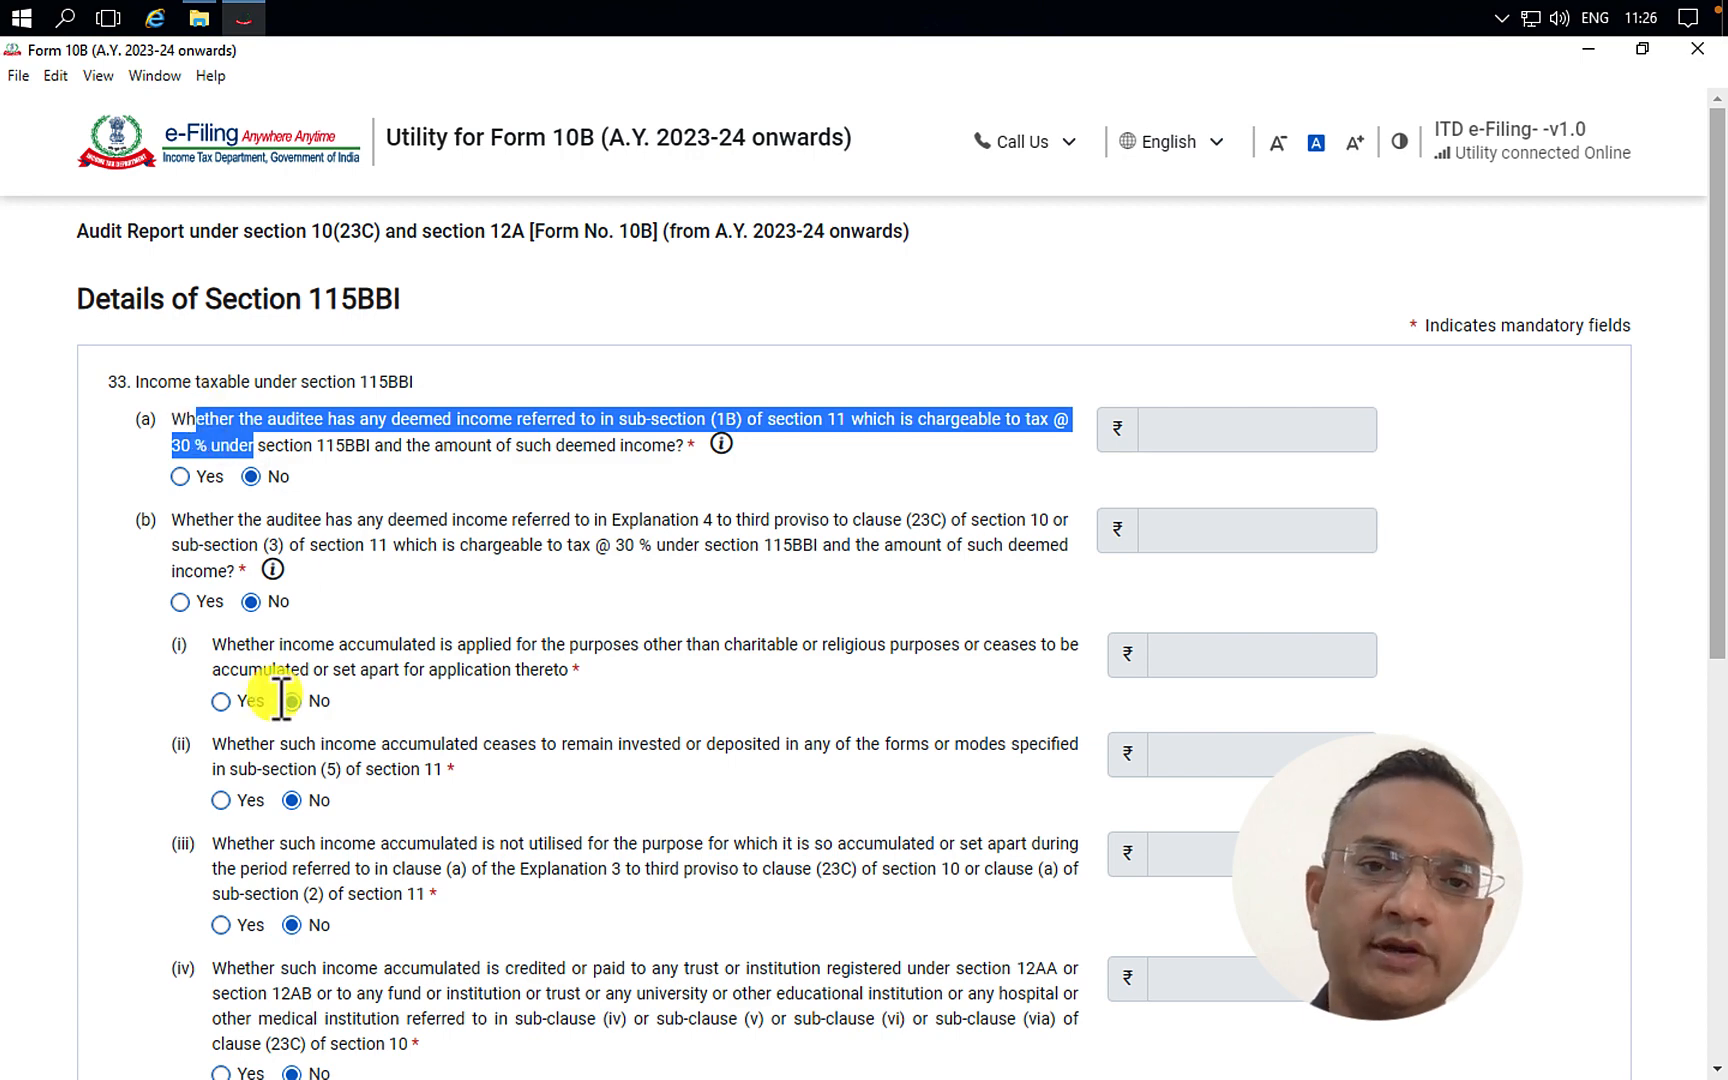
{"action": "scroll", "coordinate": [280, 705], "scroll_direction": "down", "scroll_amount": 1}
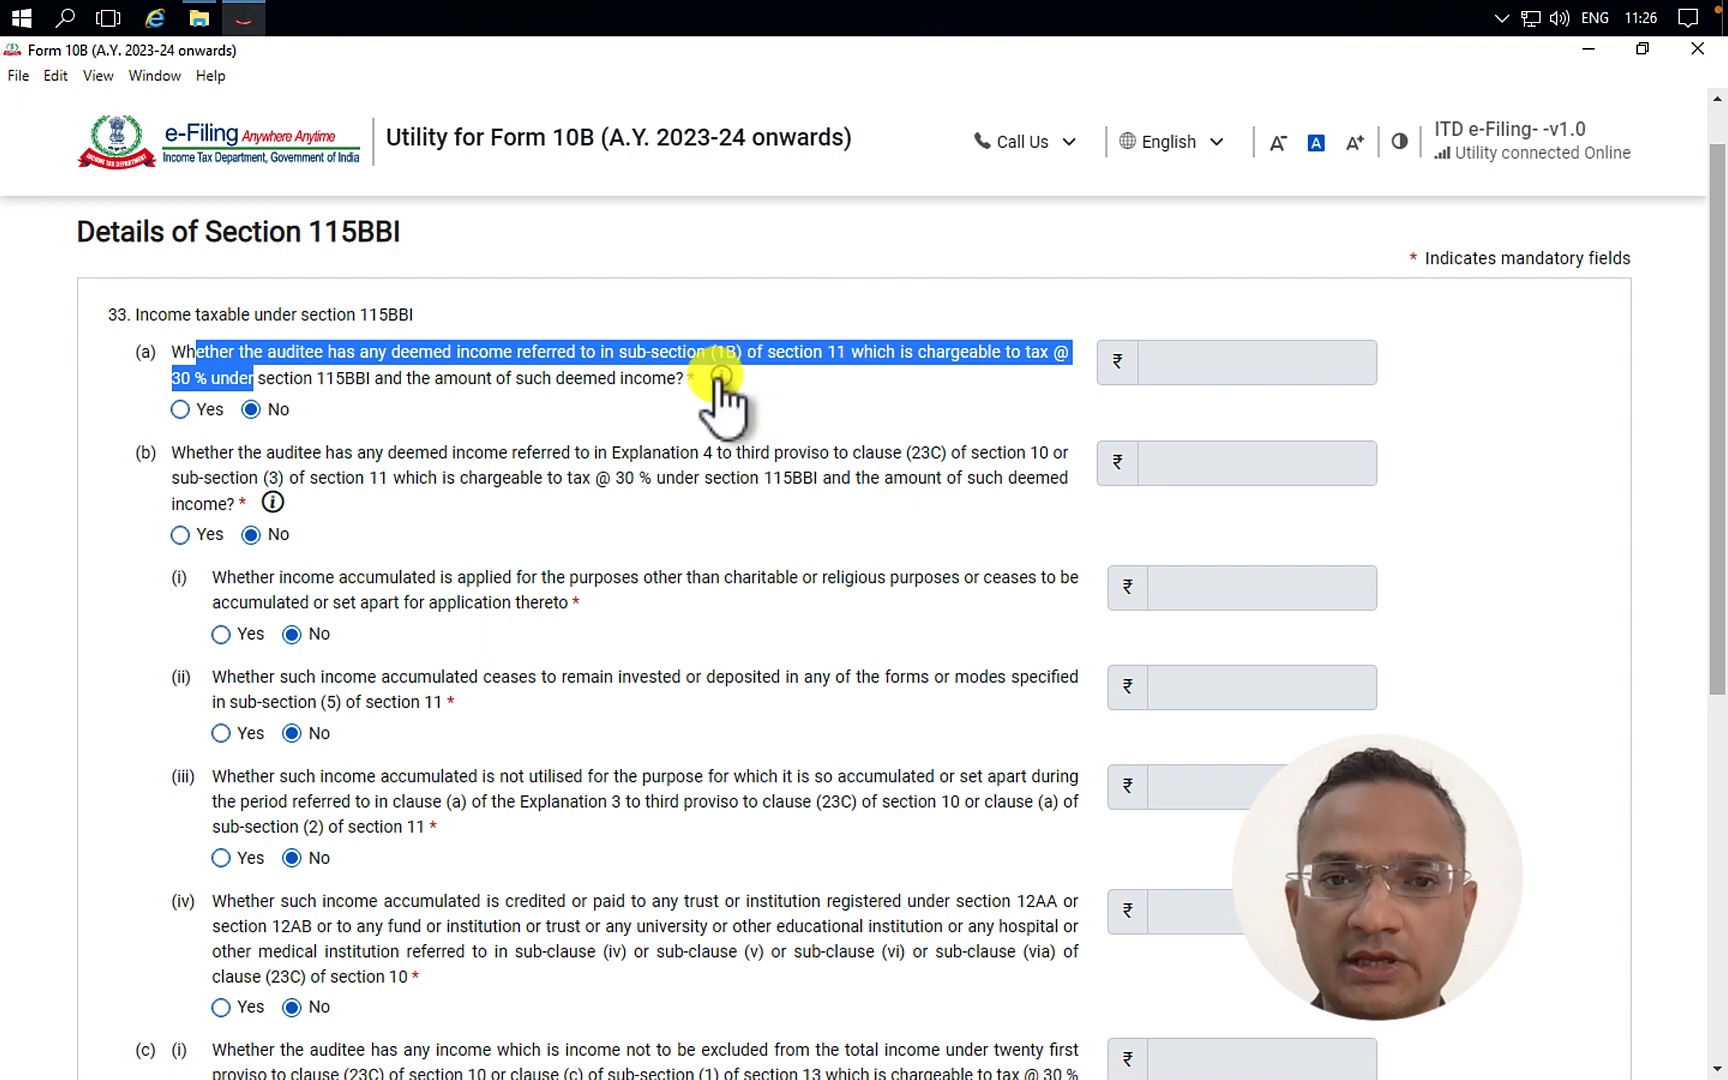
{"action": "mouse_move", "coordinate": [720, 378]}
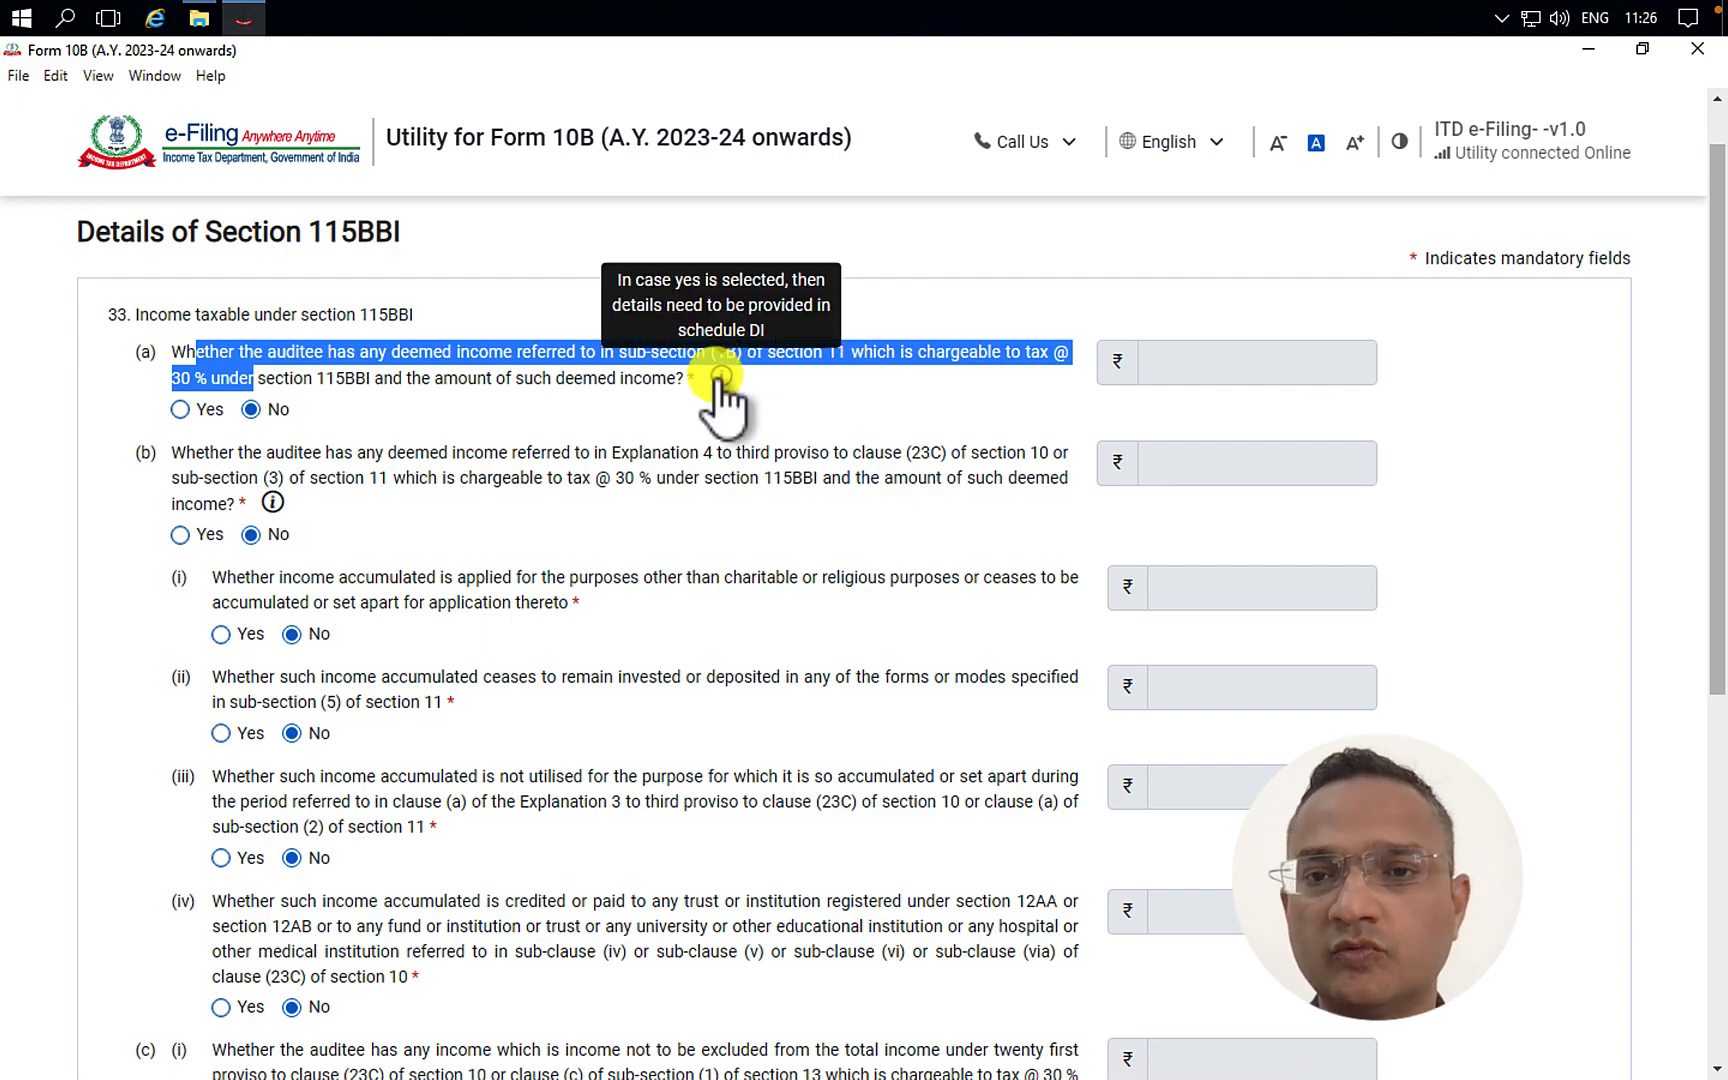
- Review the remaining section 115BBI questions and item 34 on anonymous donations, and leave the section without saving
{"action": "scroll", "coordinate": [485, 626], "scroll_direction": "down", "scroll_amount": 5}
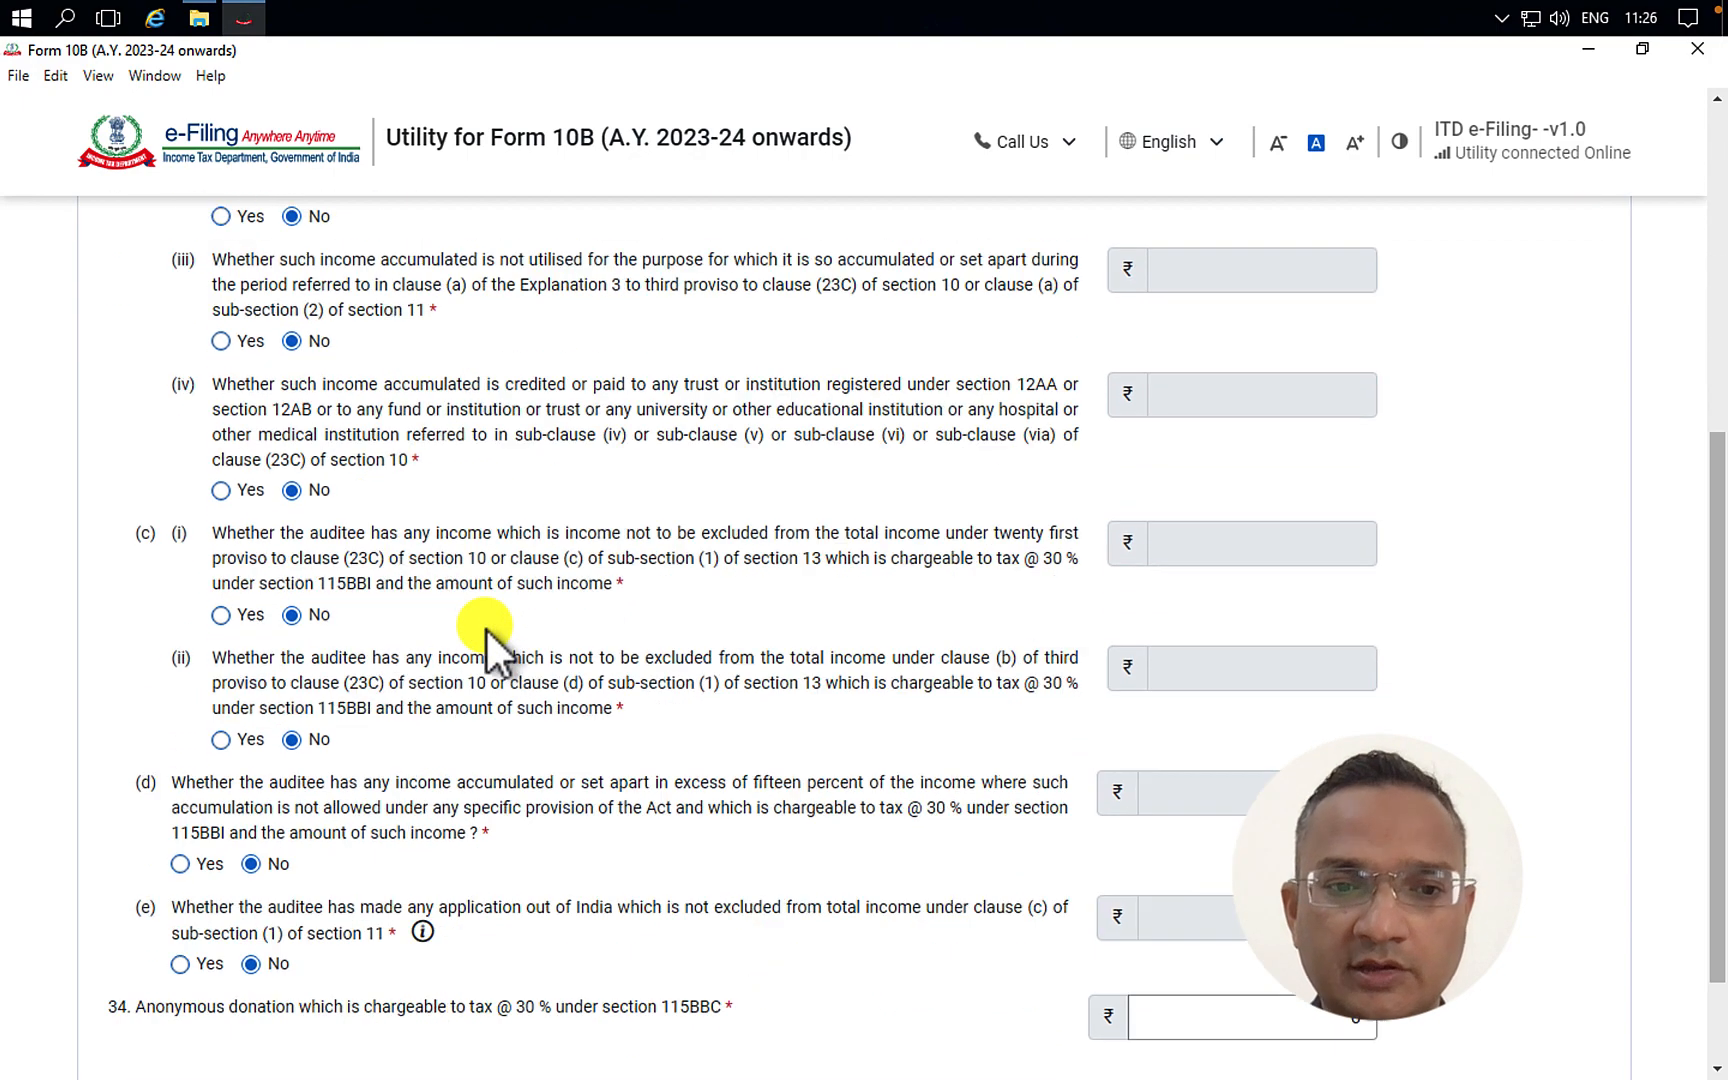
{"action": "scroll", "coordinate": [485, 626], "scroll_direction": "down", "scroll_amount": 2}
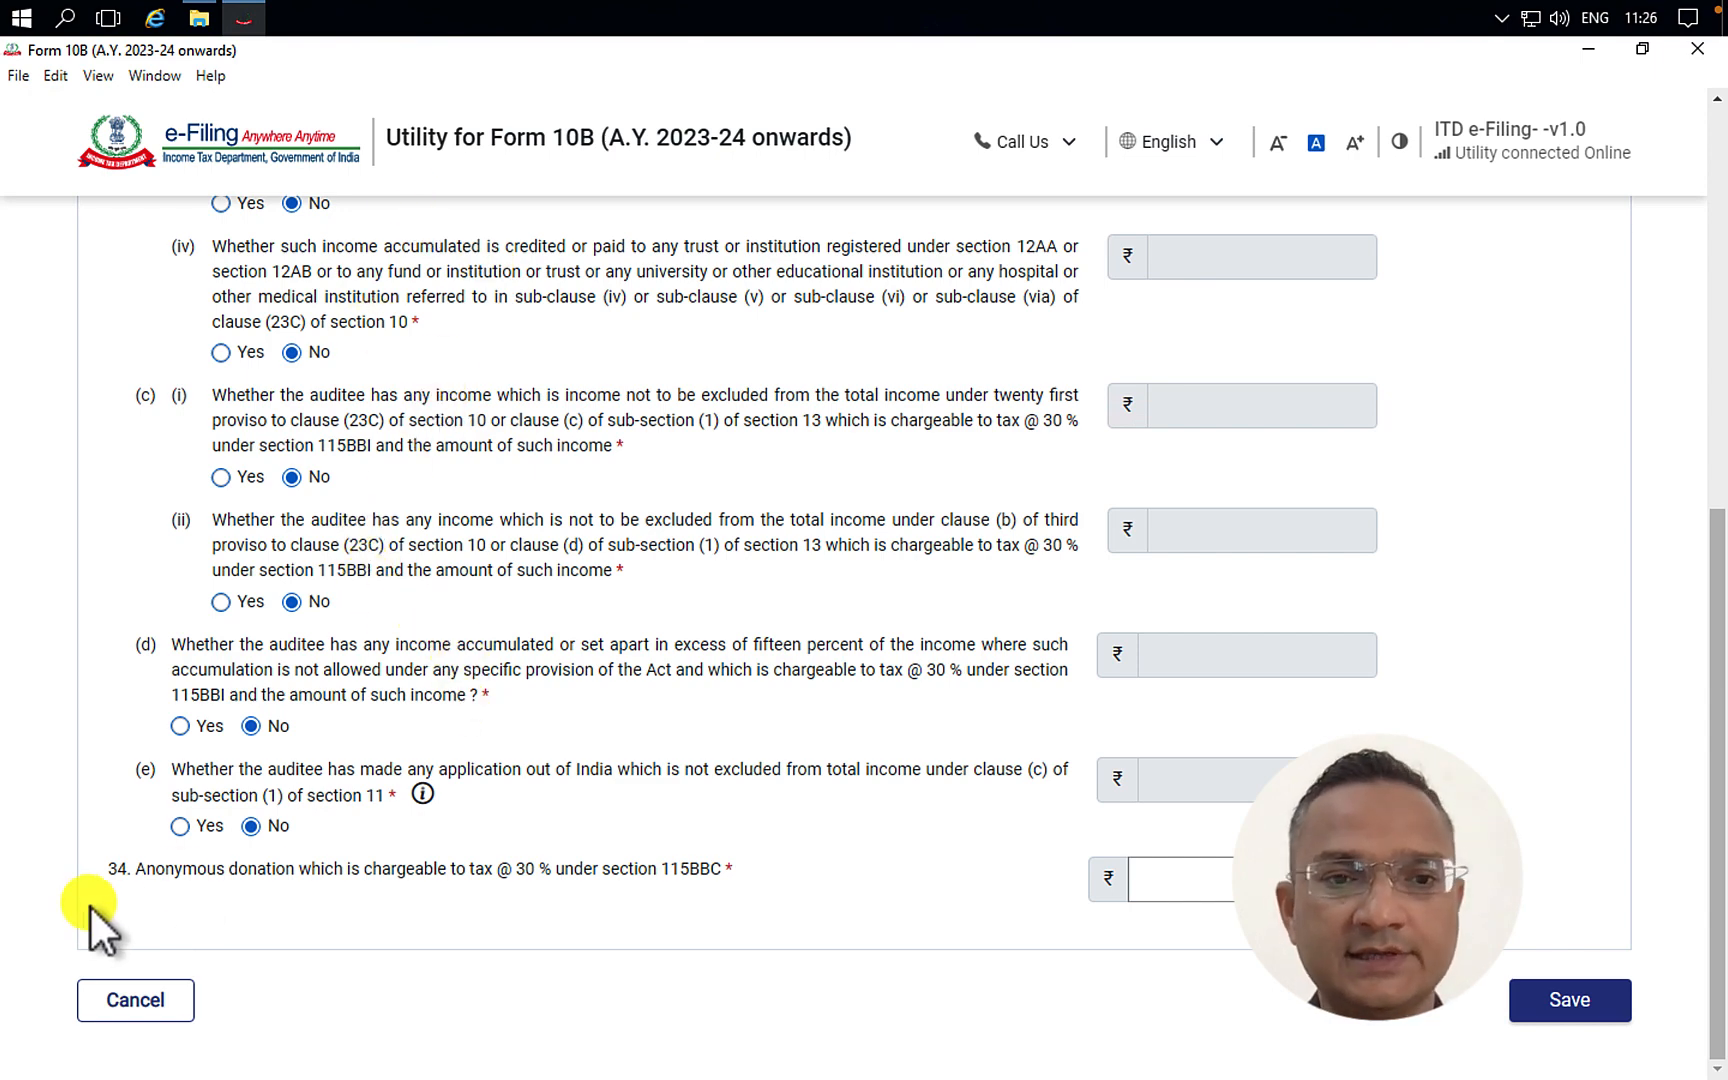
{"action": "left_click_drag", "start_coordinate": [139, 872], "coordinate": [724, 866]}
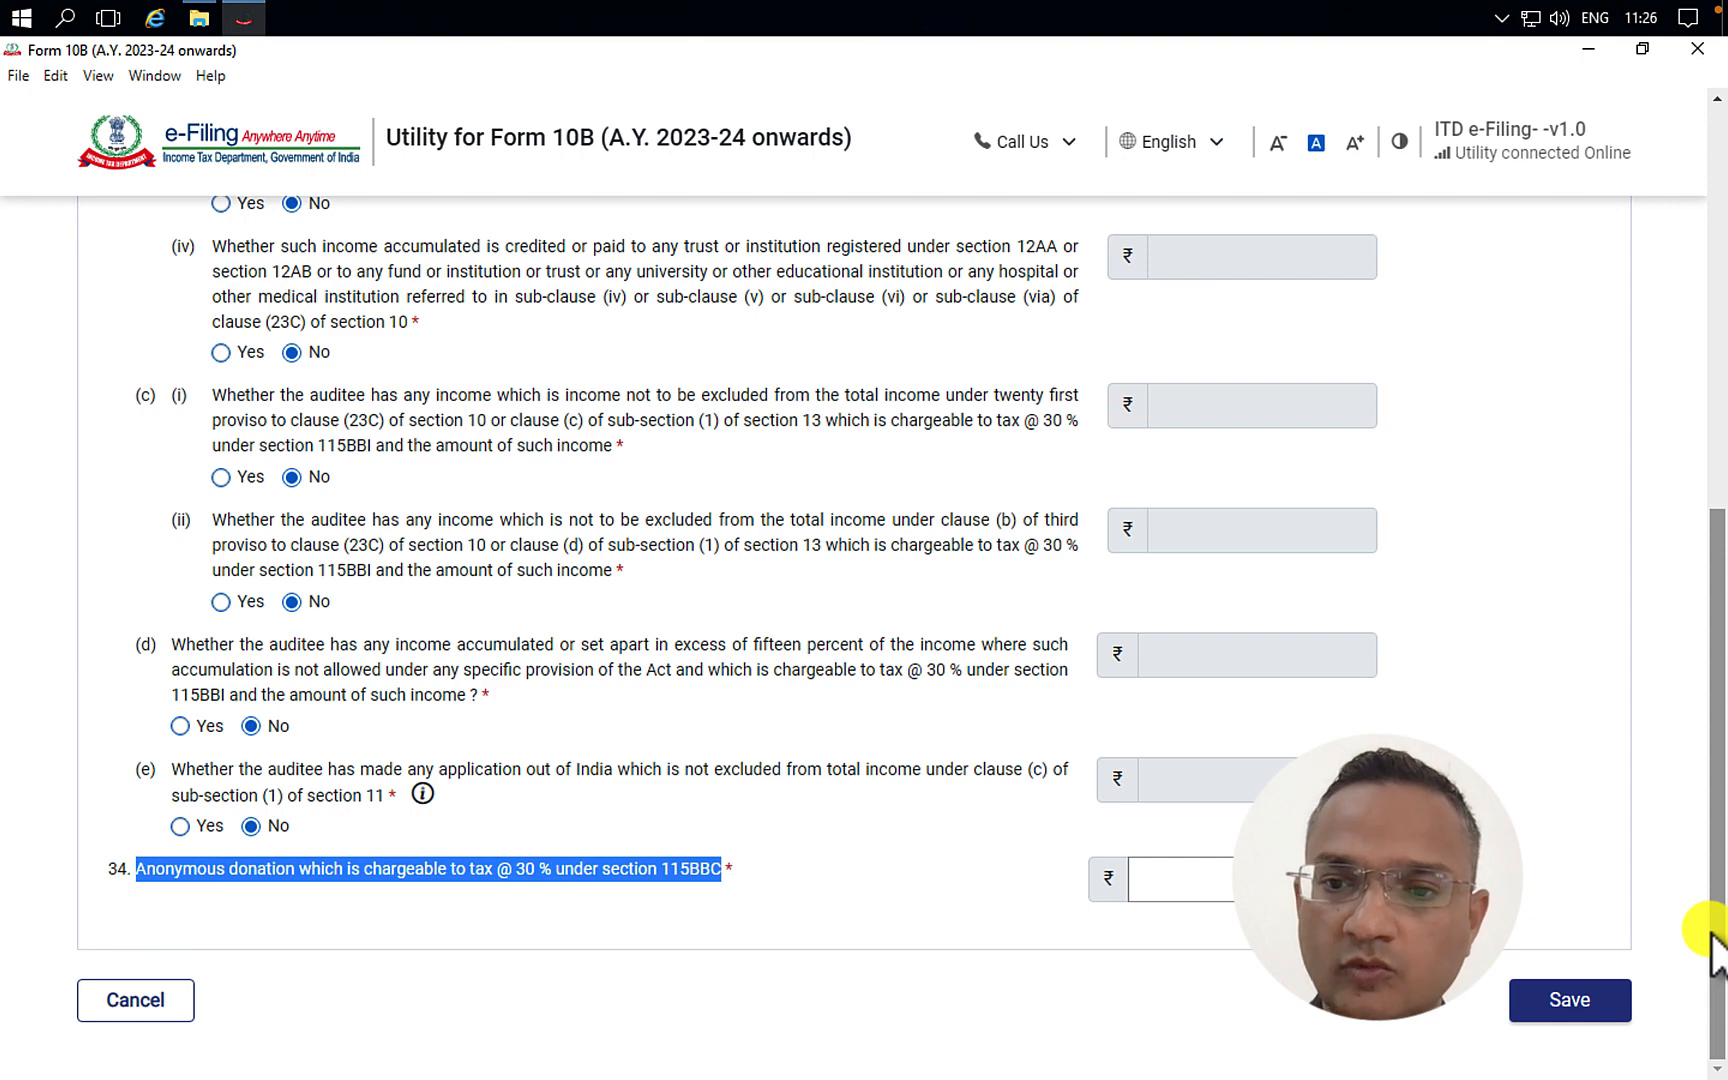
{"action": "left_click", "coordinate": [139, 1002]}
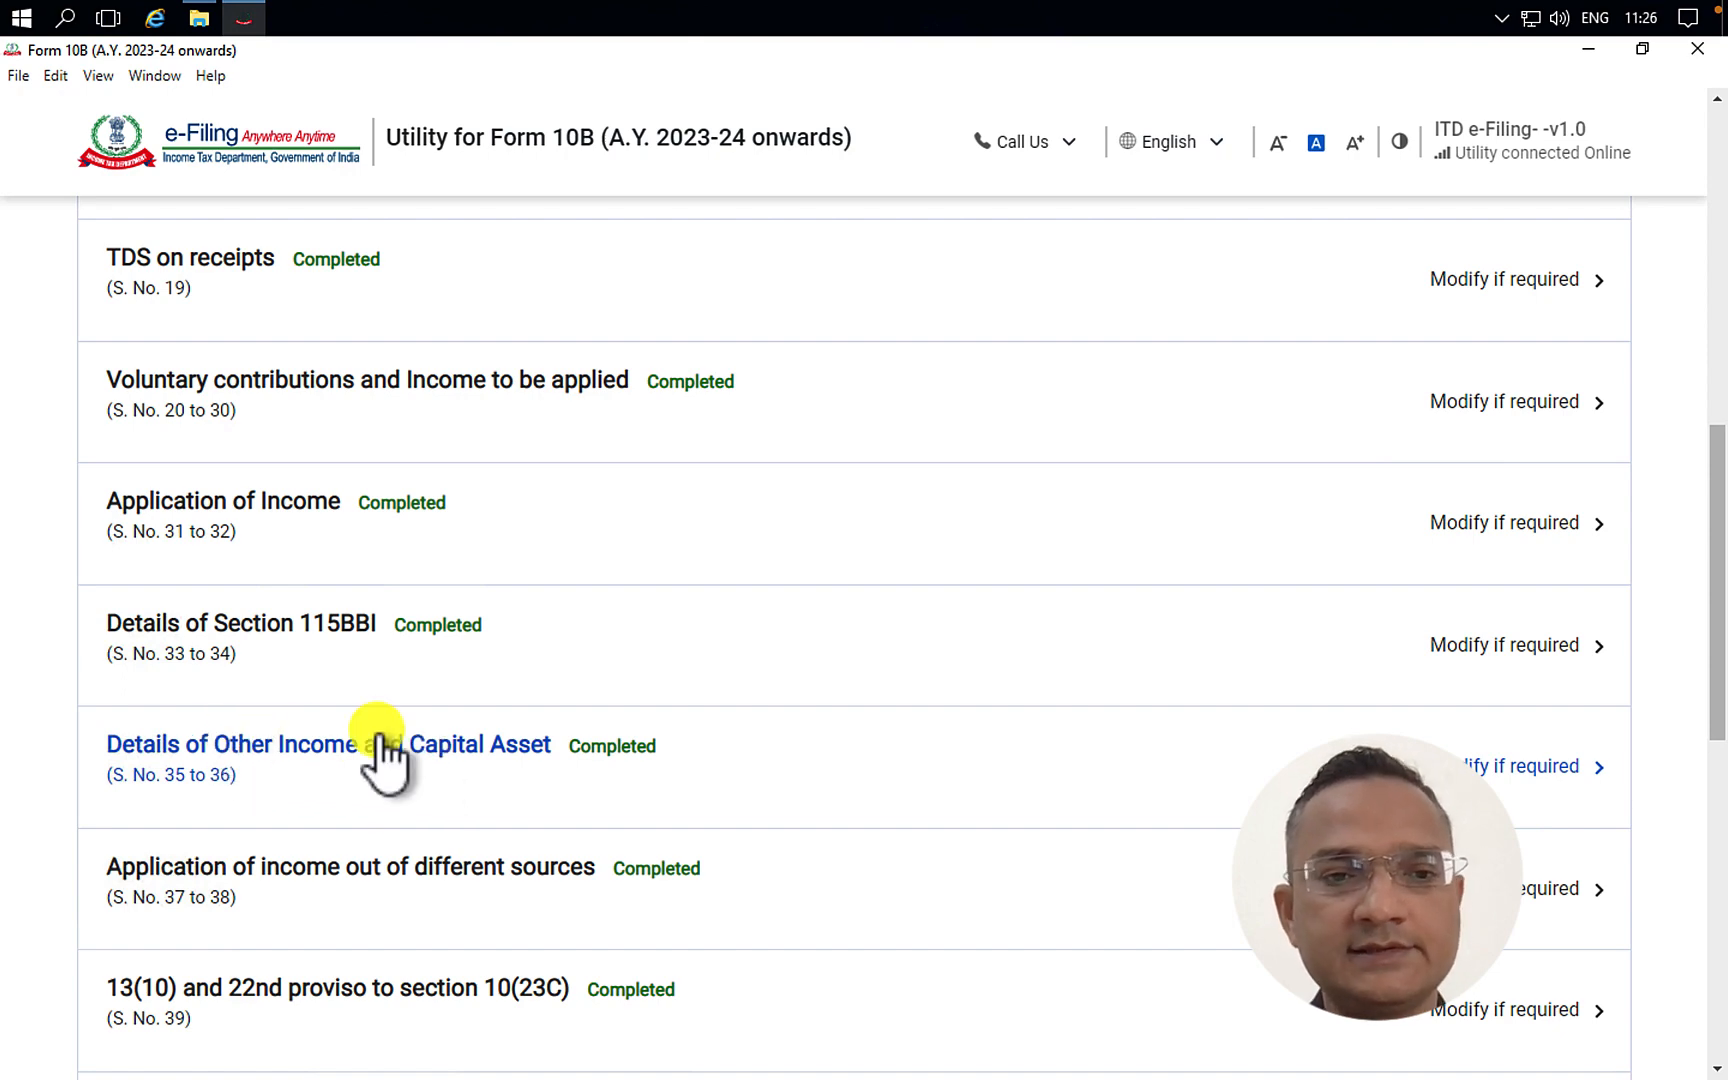
- Open the Details of Other Income and Capital Asset section and review item 35(a) on deemed application under section 11(1A)(b)
{"action": "left_click", "coordinate": [445, 755]}
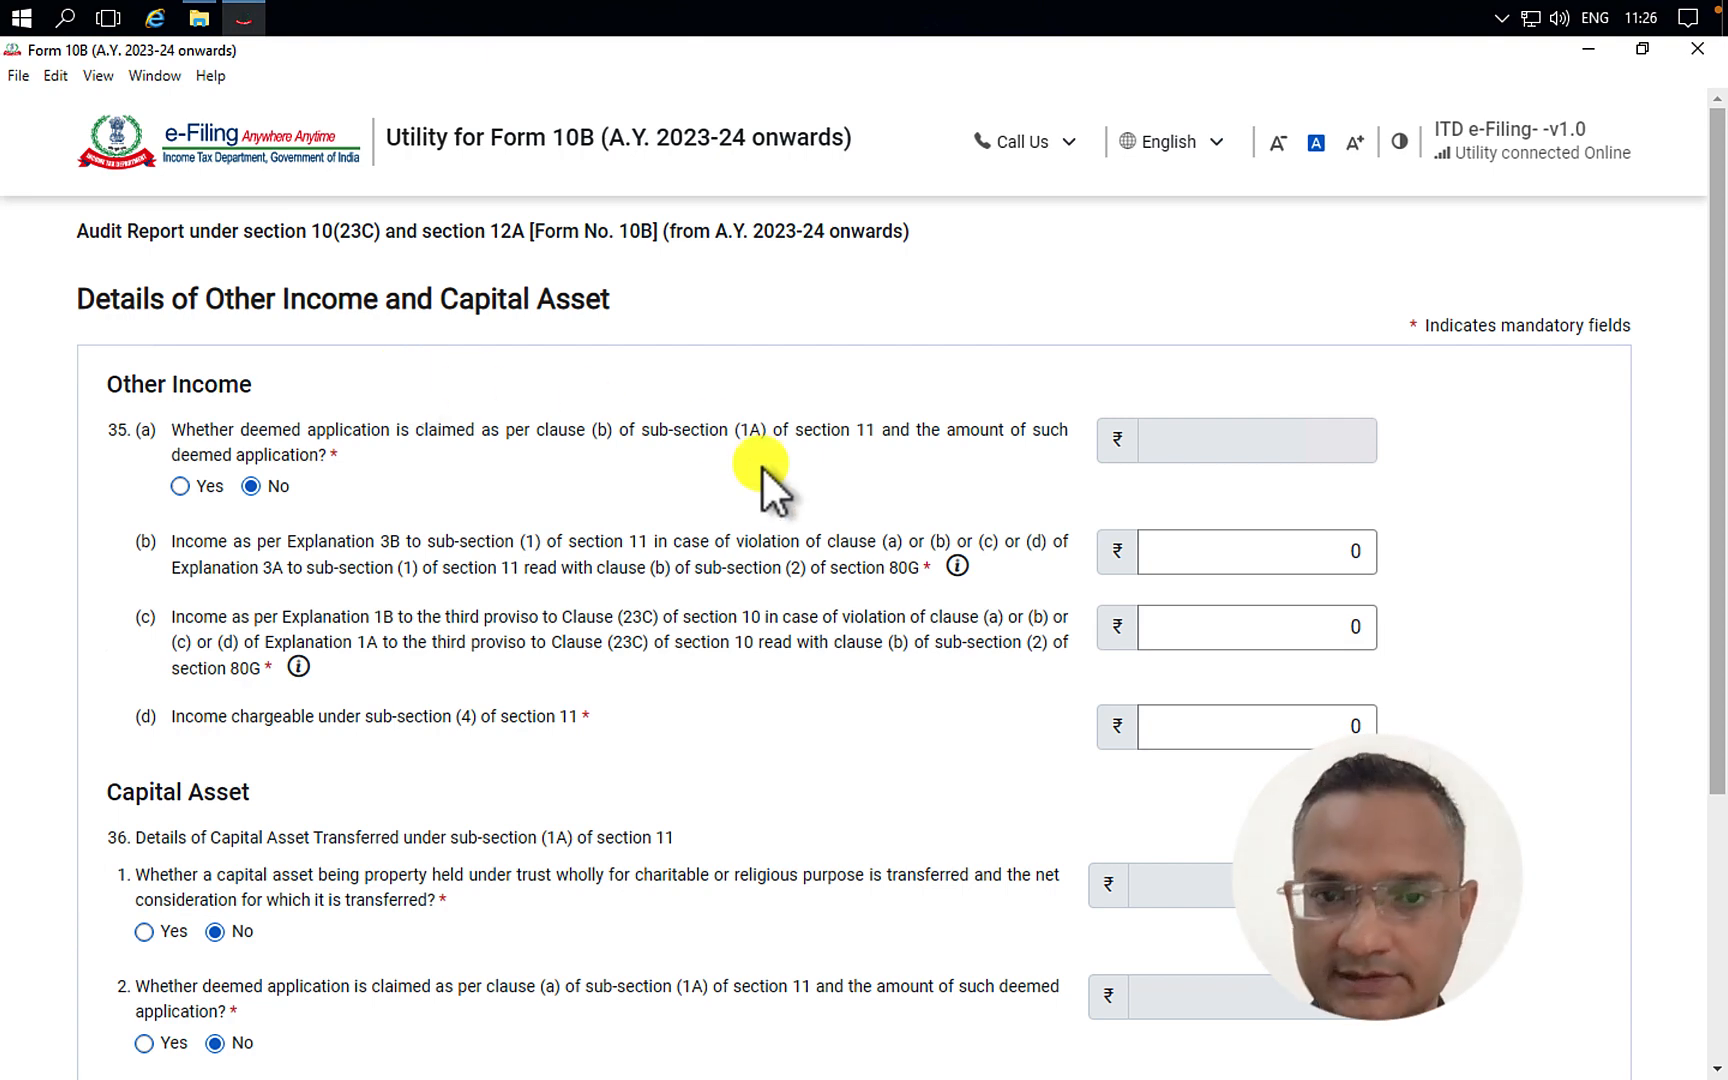
{"action": "left_click_drag", "start_coordinate": [171, 432], "coordinate": [328, 463]}
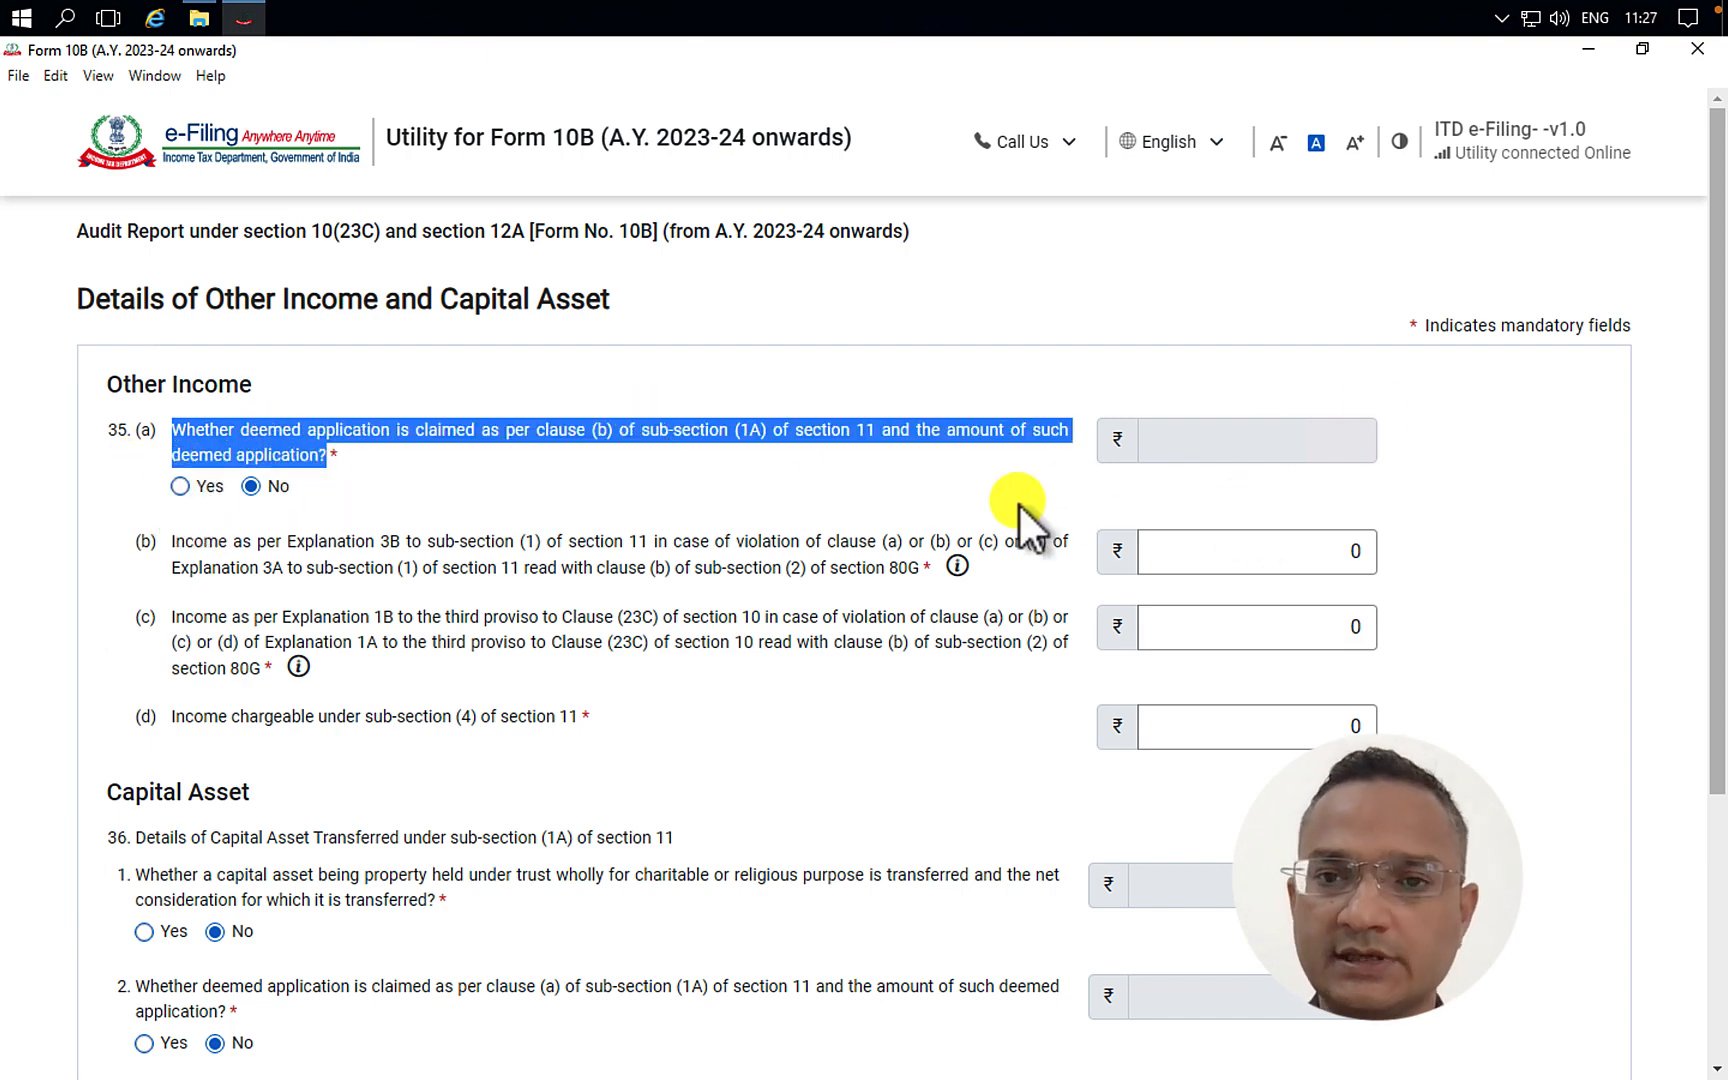
{"action": "left_click", "coordinate": [845, 525]}
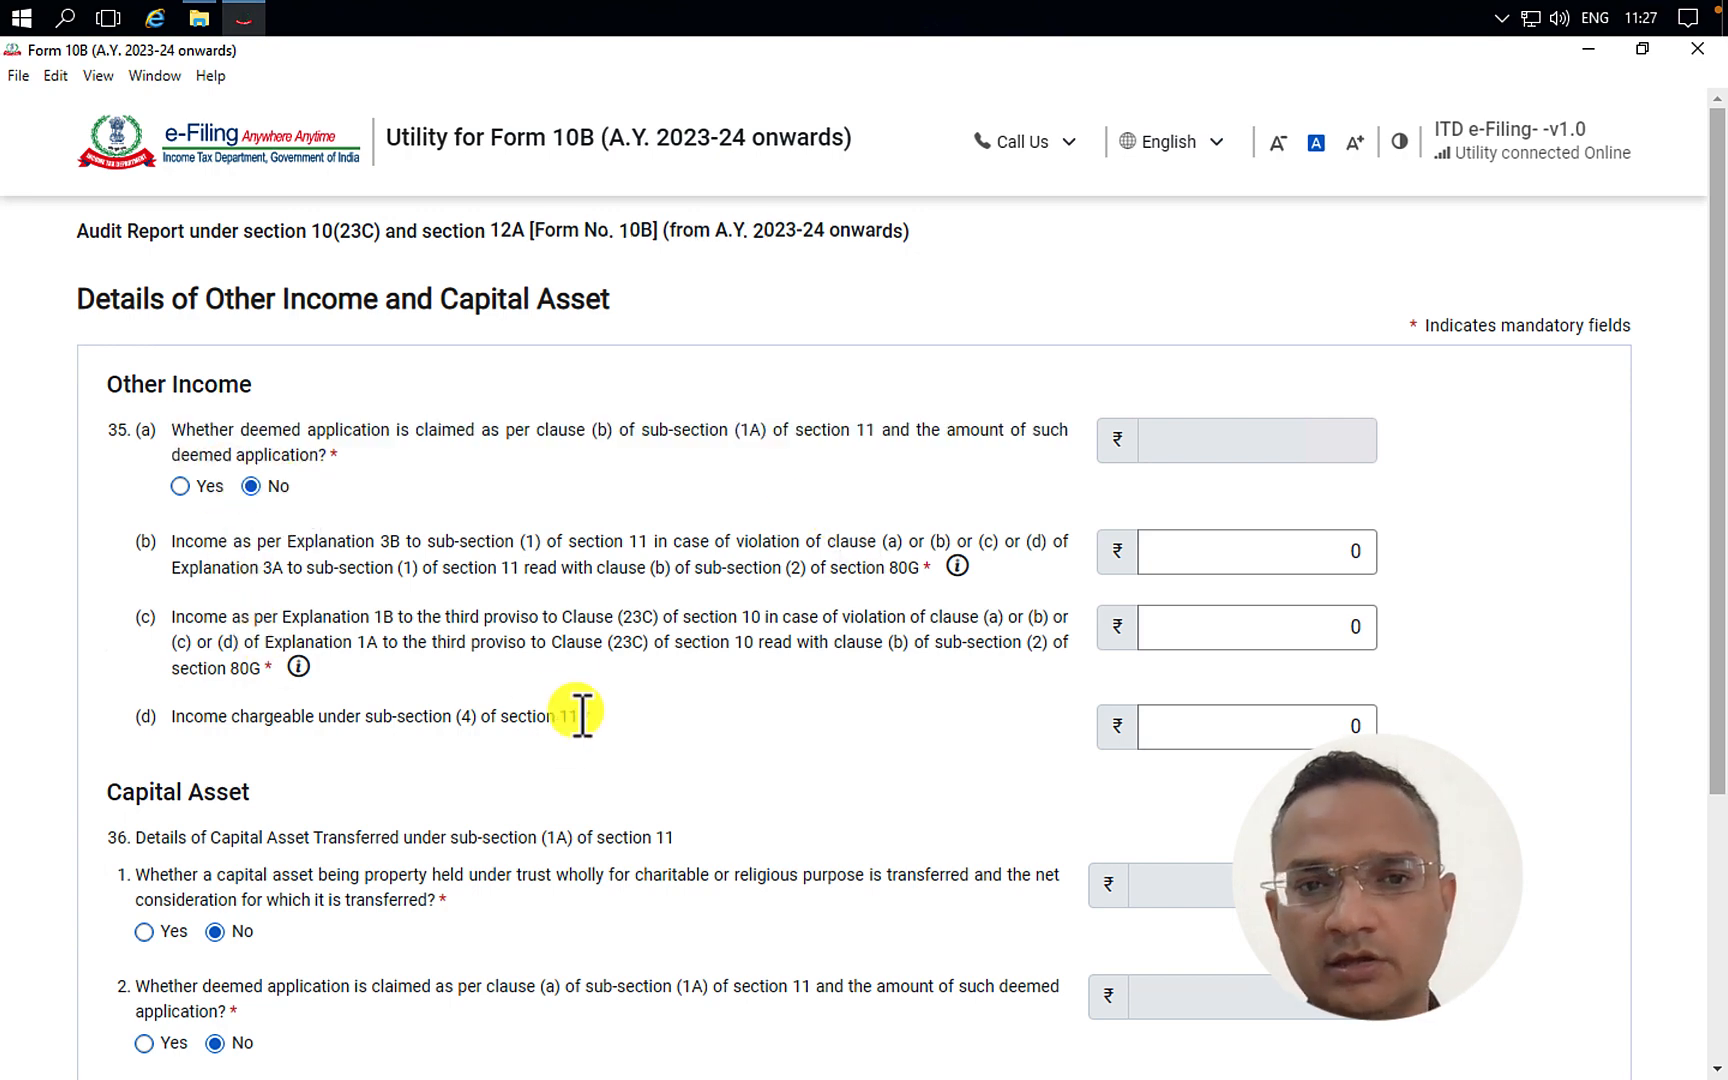
- Review item 36 on capital assets transferred under section 11(1A) and return to the list of form sections
{"action": "scroll", "coordinate": [582, 712], "scroll_direction": "down", "scroll_amount": 4}
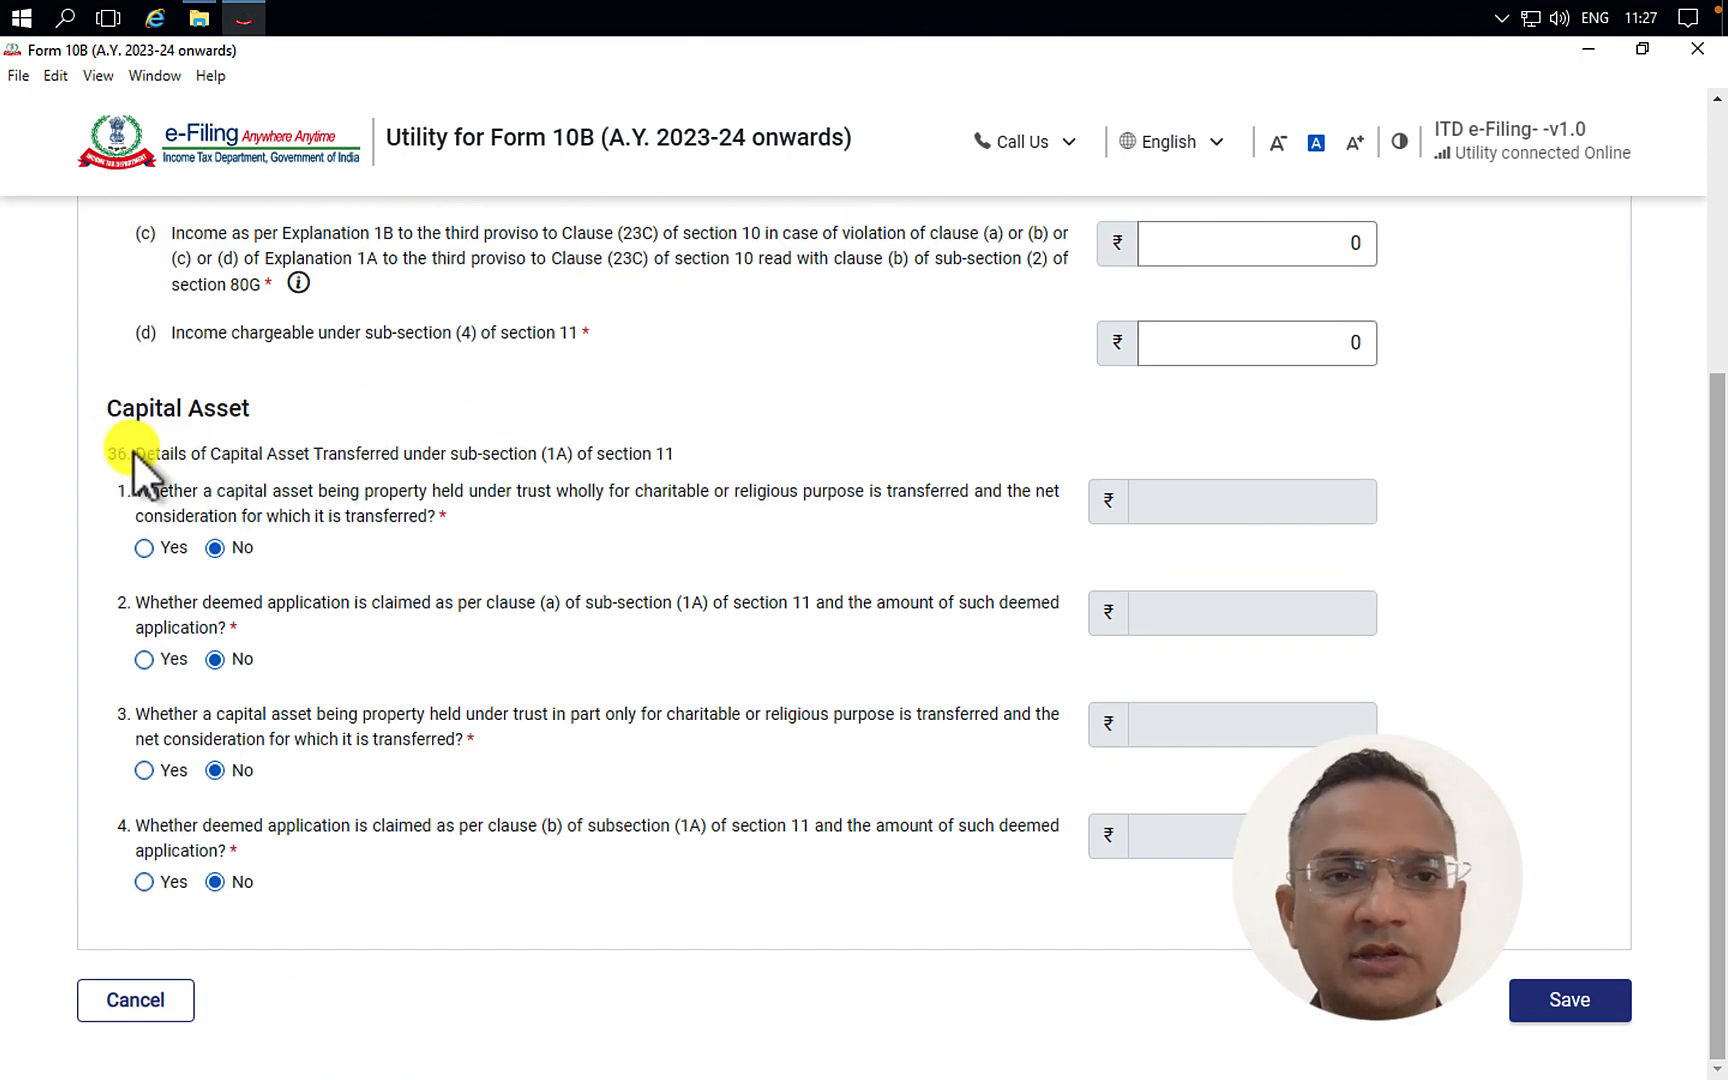
{"action": "left_click_drag", "start_coordinate": [134, 452], "coordinate": [525, 460]}
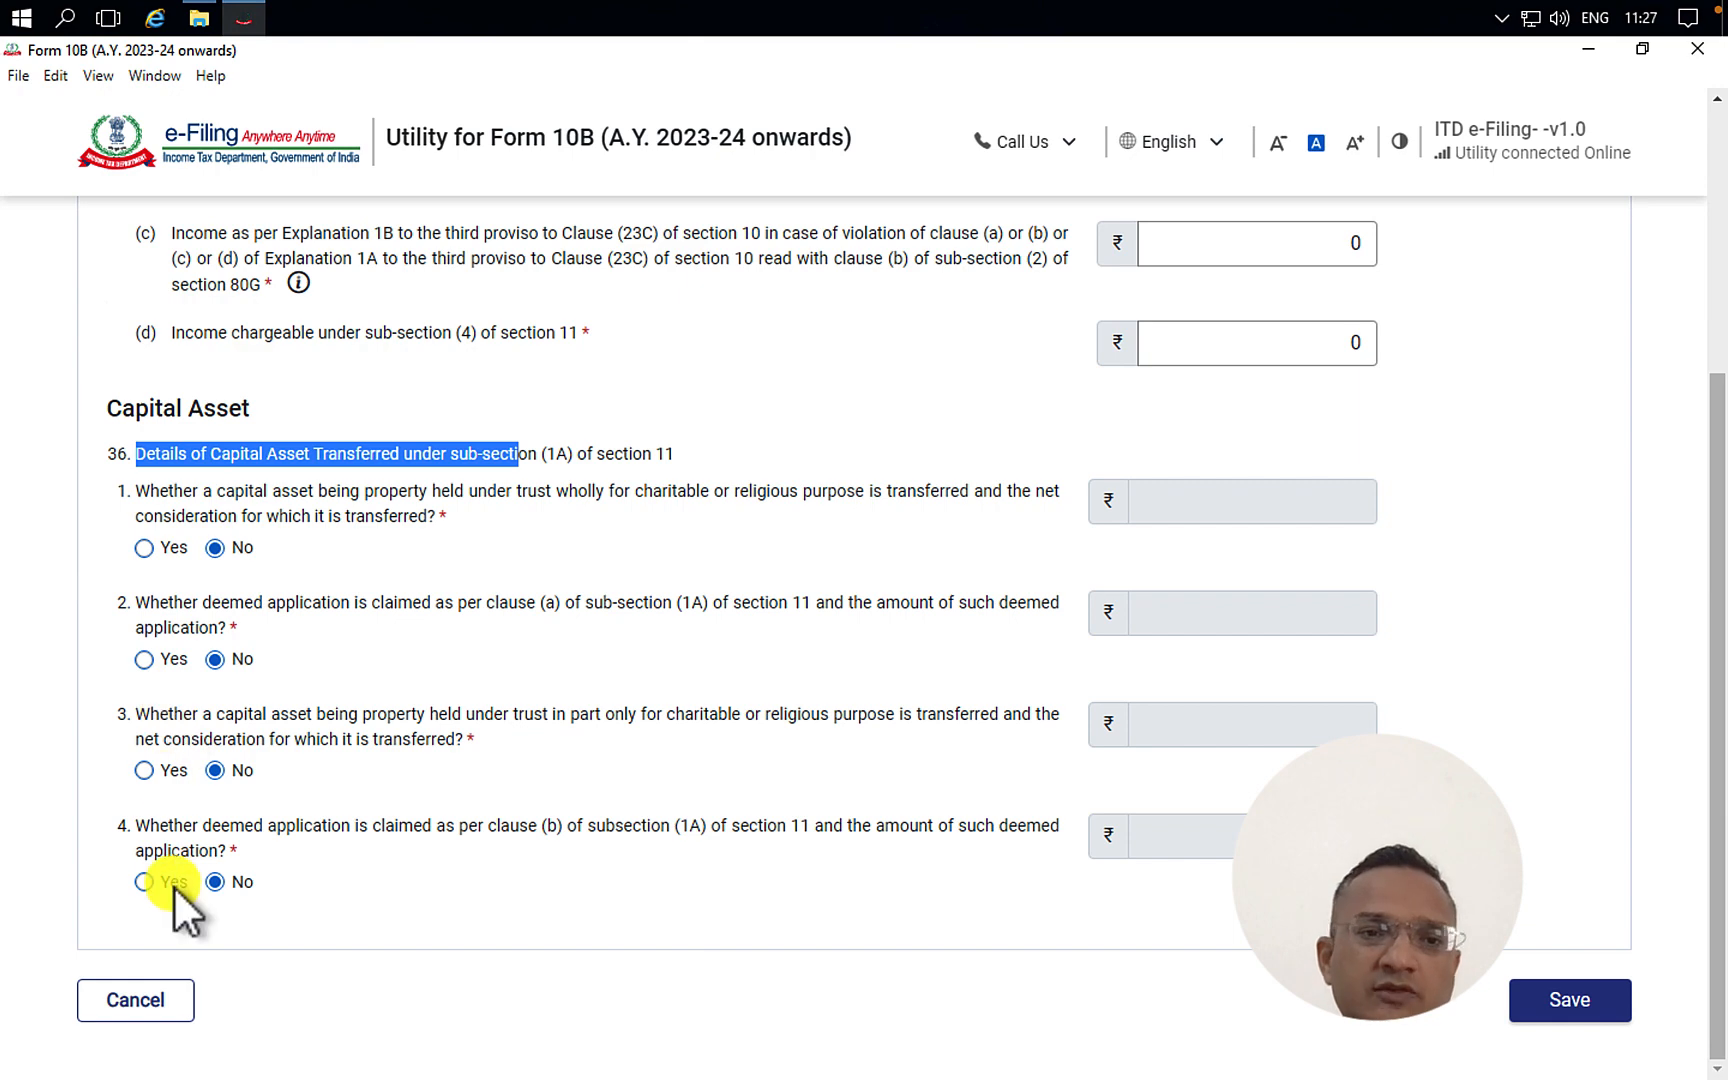
{"action": "left_click", "coordinate": [717, 451]}
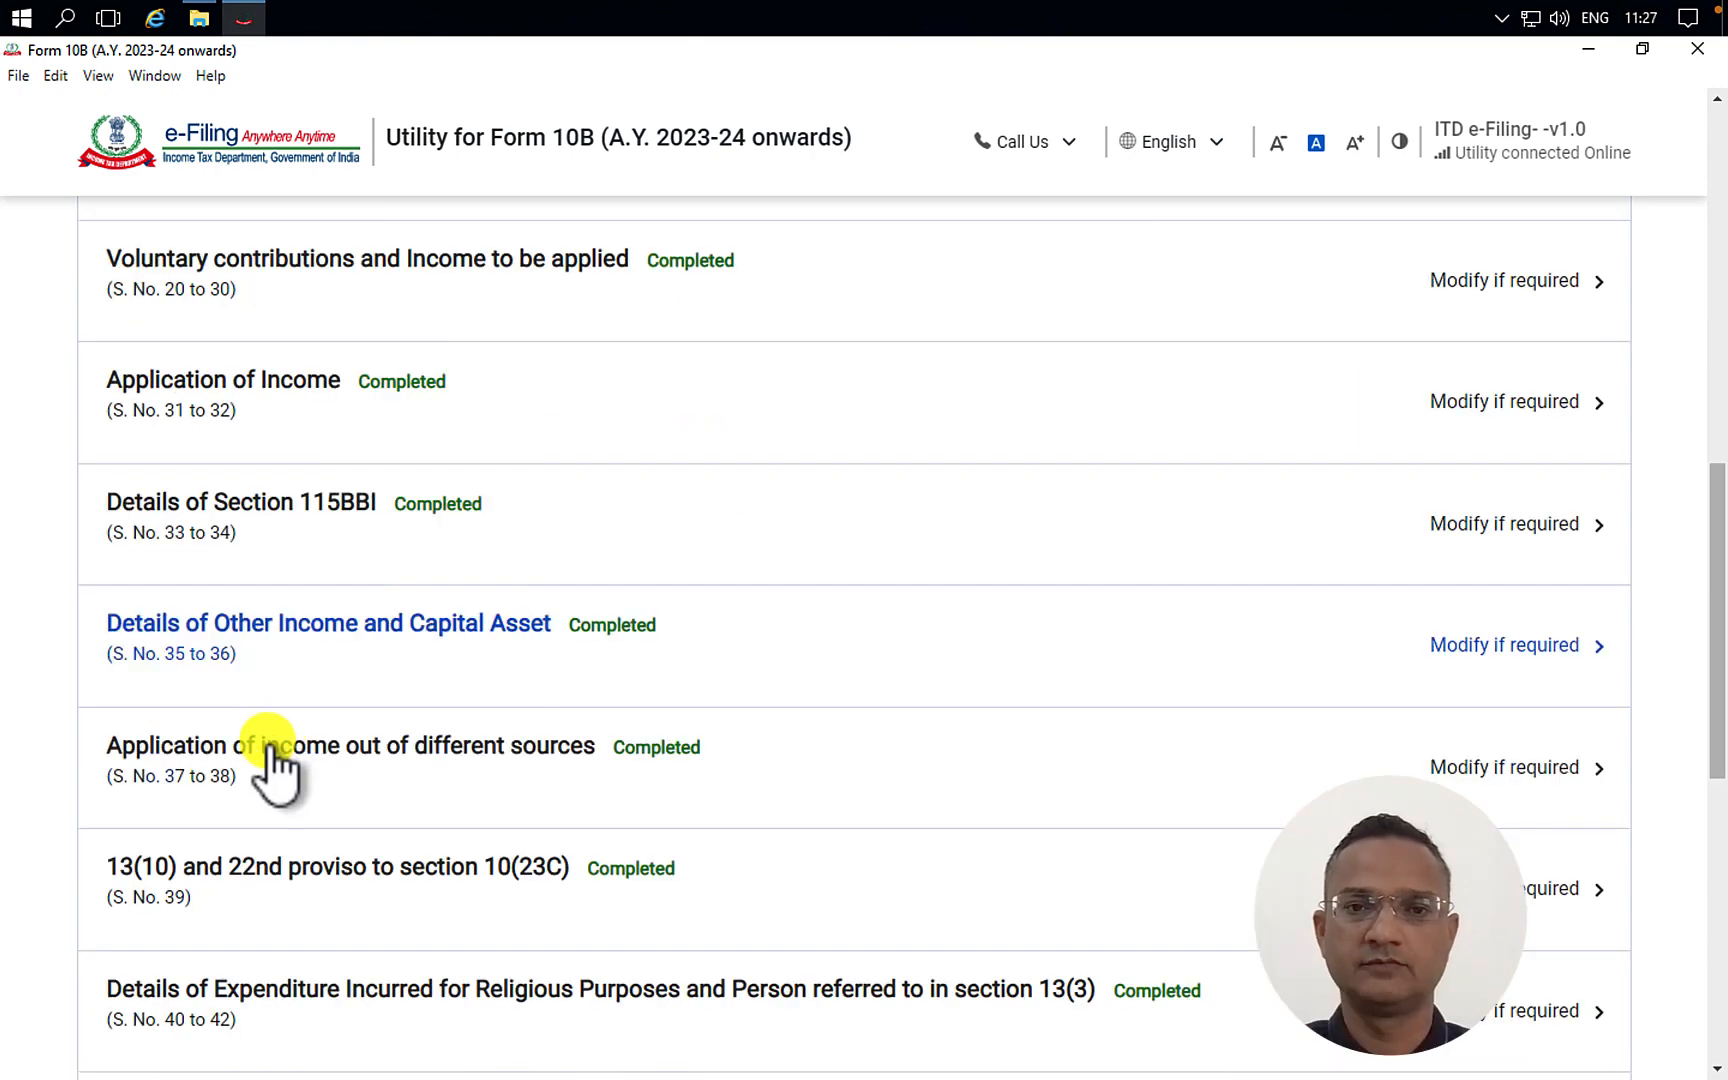
- Open the Application of income out of different sources section and look over the sources in item 37 and the item 38 table
{"action": "left_click", "coordinate": [384, 752]}
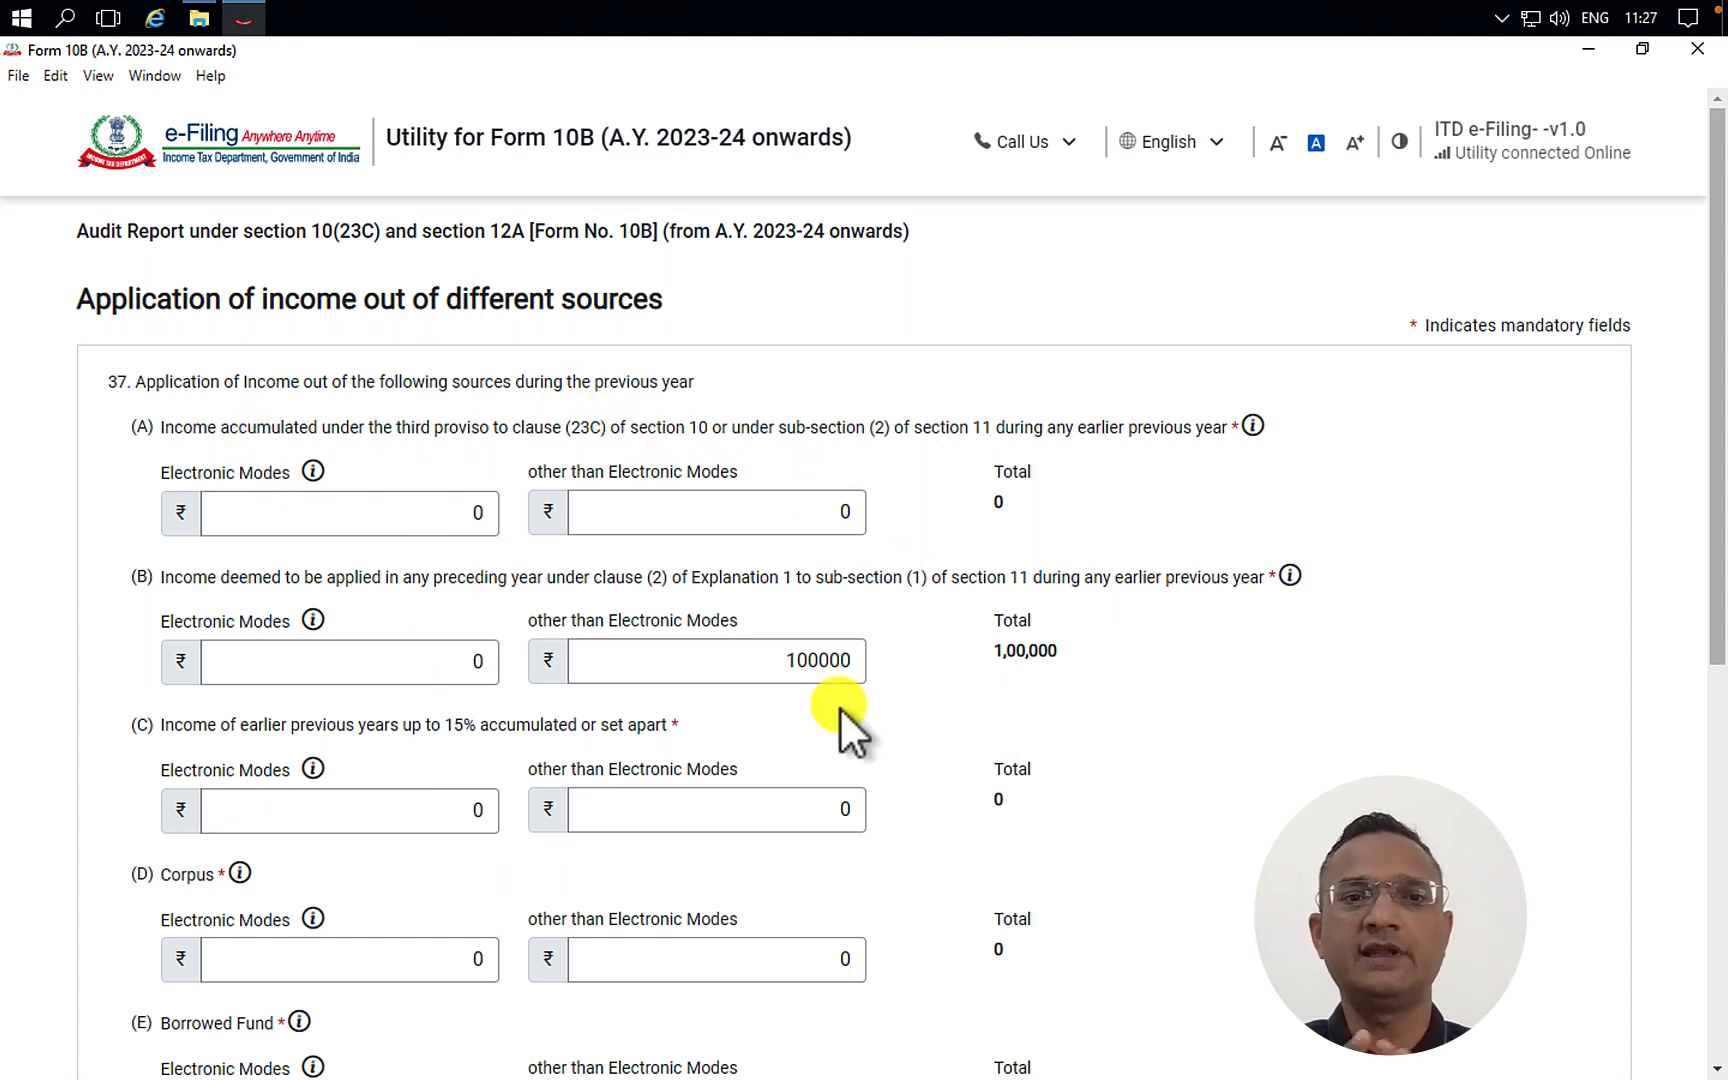
{"action": "scroll", "coordinate": [838, 706], "scroll_direction": "down", "scroll_amount": 6}
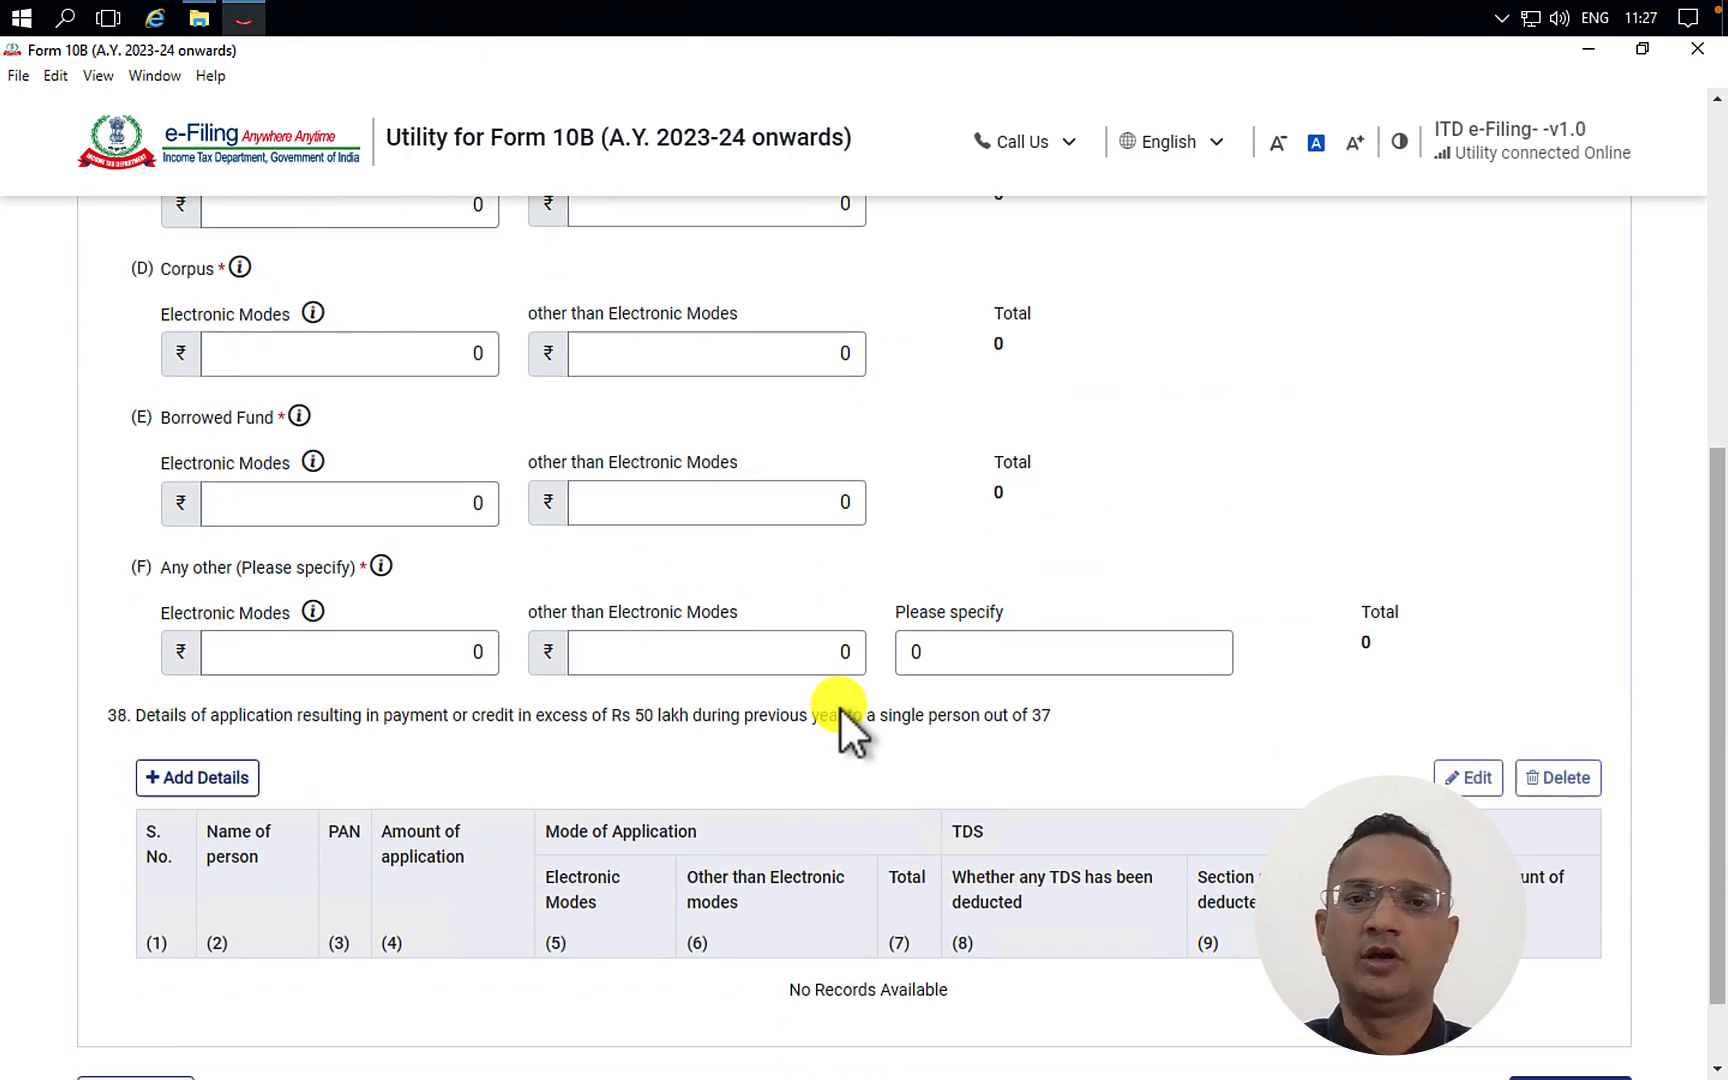
{"action": "scroll", "coordinate": [838, 706], "scroll_direction": "up", "scroll_amount": 6}
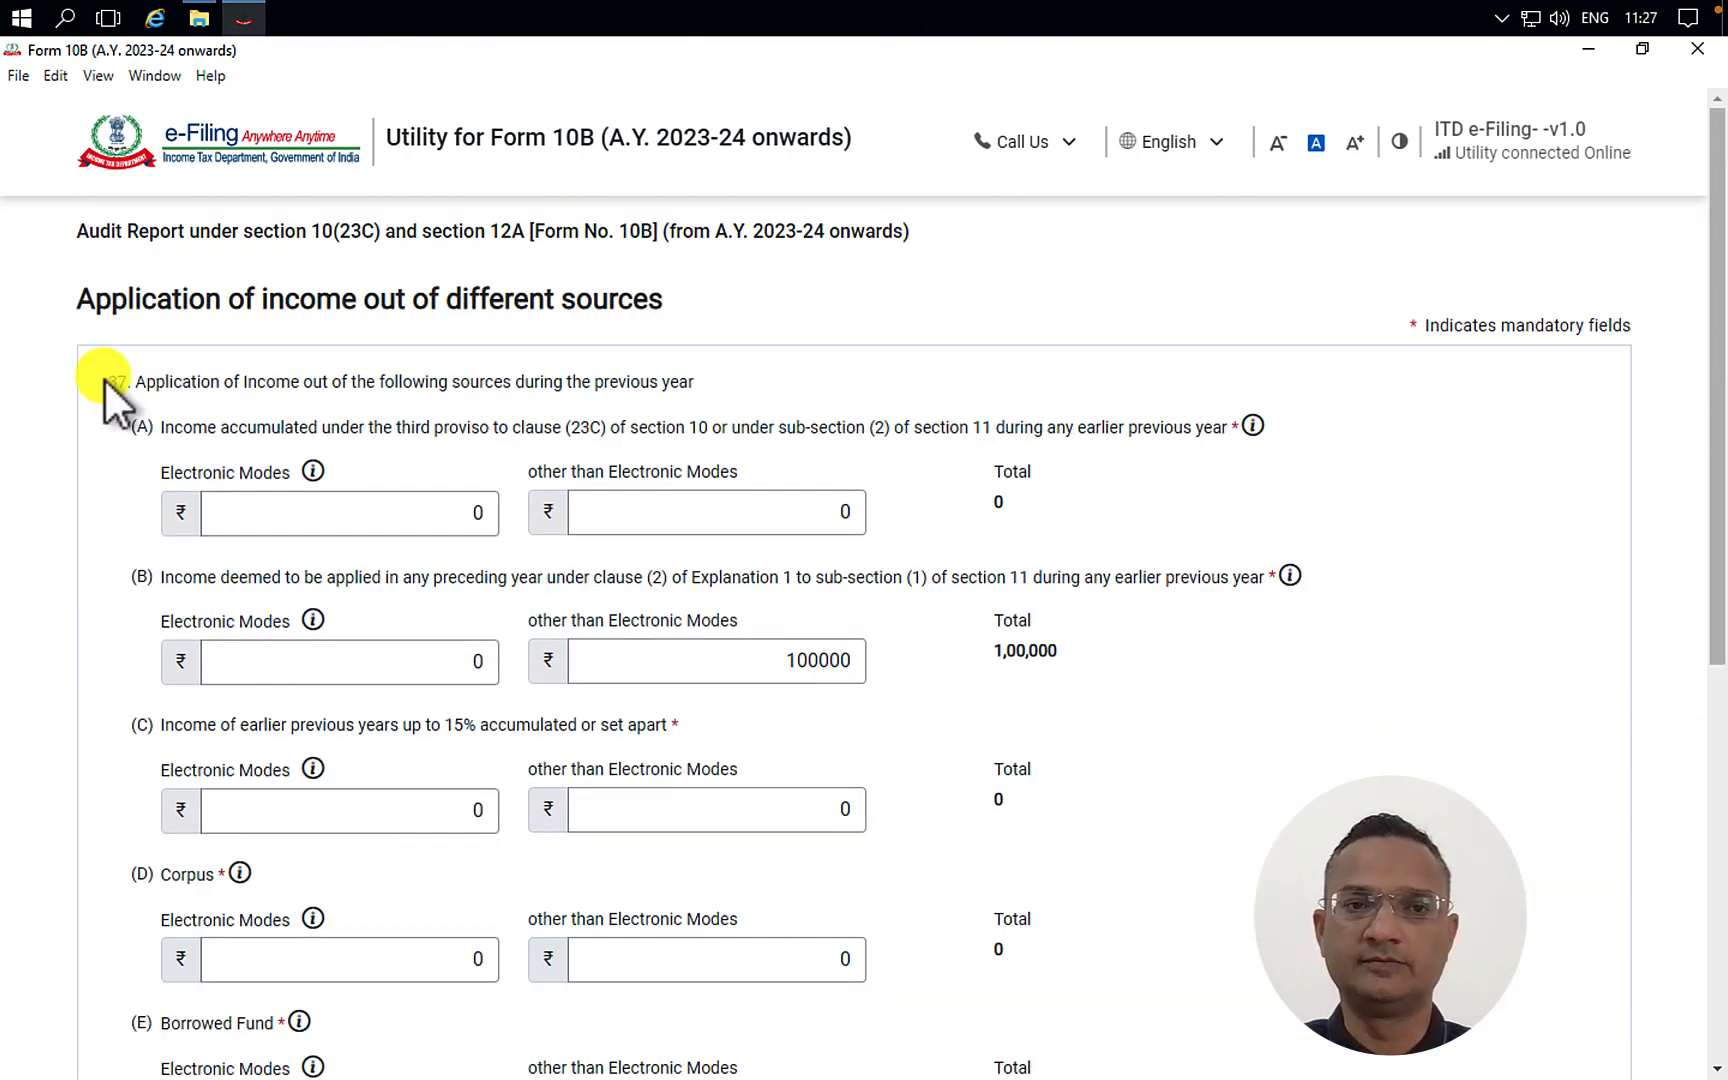
{"action": "left_click_drag", "start_coordinate": [106, 383], "coordinate": [754, 386]}
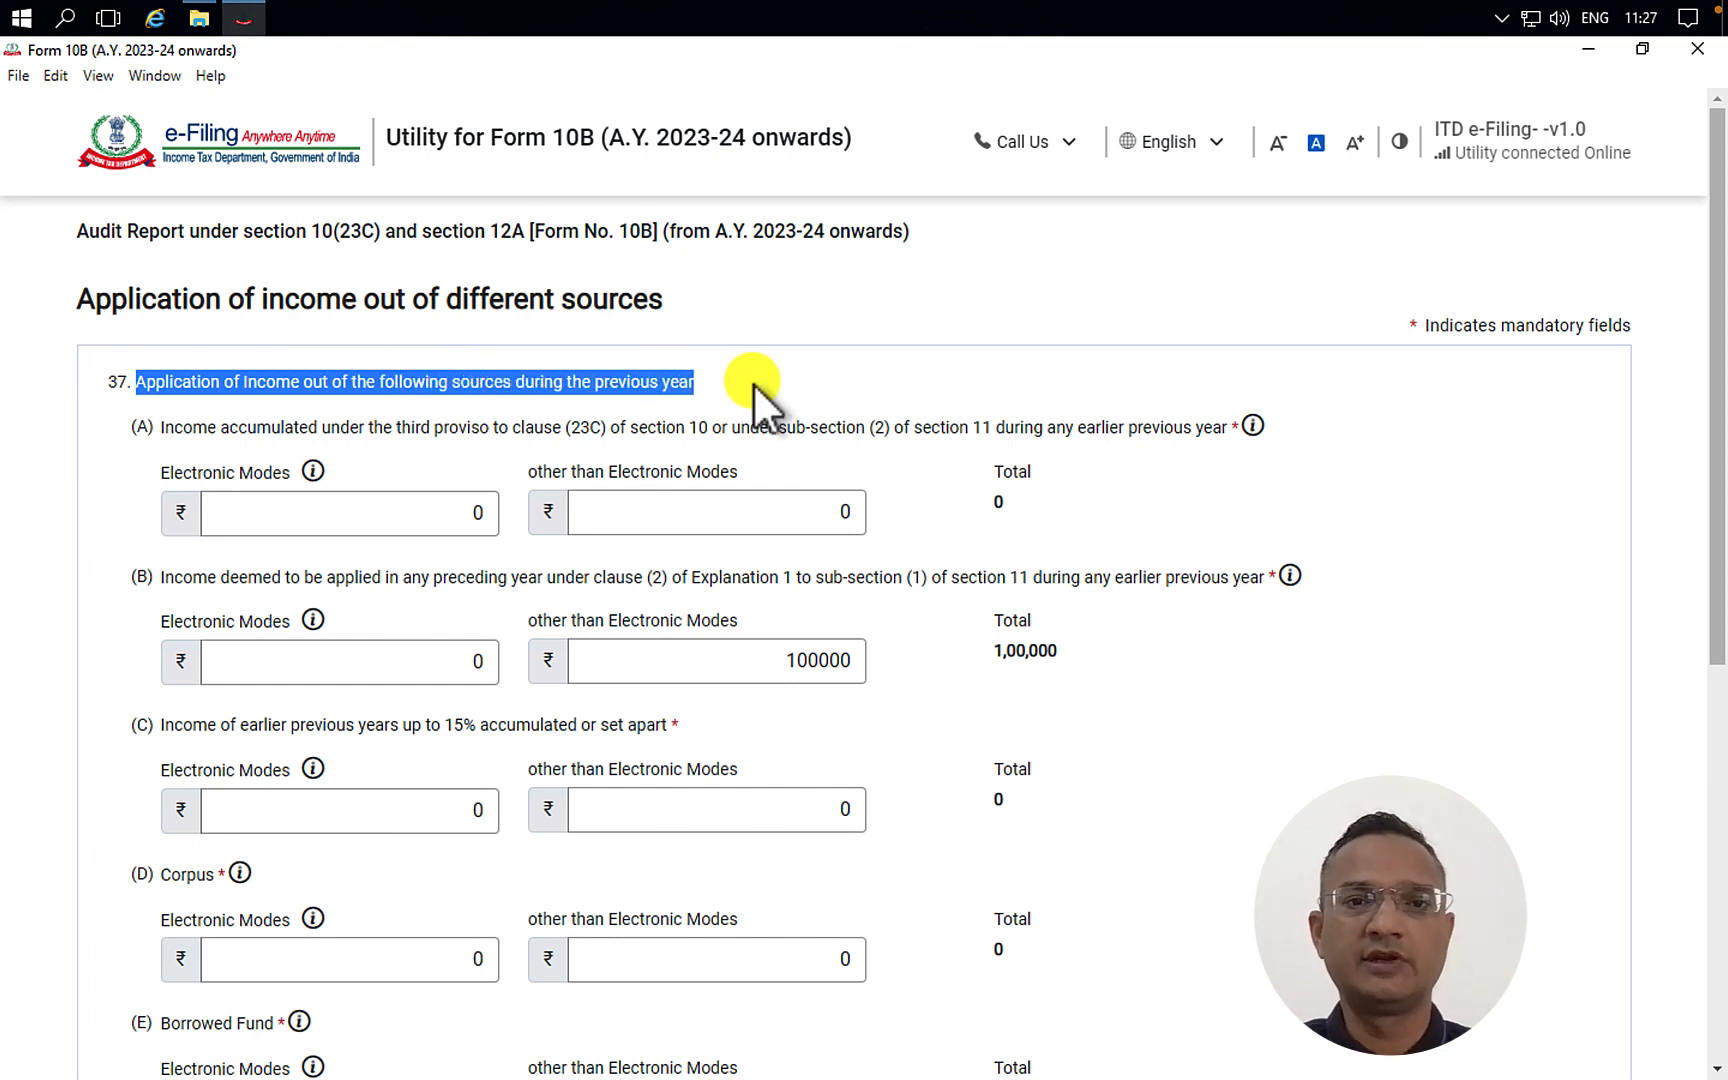
- Review item 37(B) on income deemed to be applied in any preceding year under clause (2) of Explanation 1
{"action": "left_click", "coordinate": [407, 592]}
{"action": "left_click_drag", "start_coordinate": [1082, 577], "coordinate": [160, 582]}
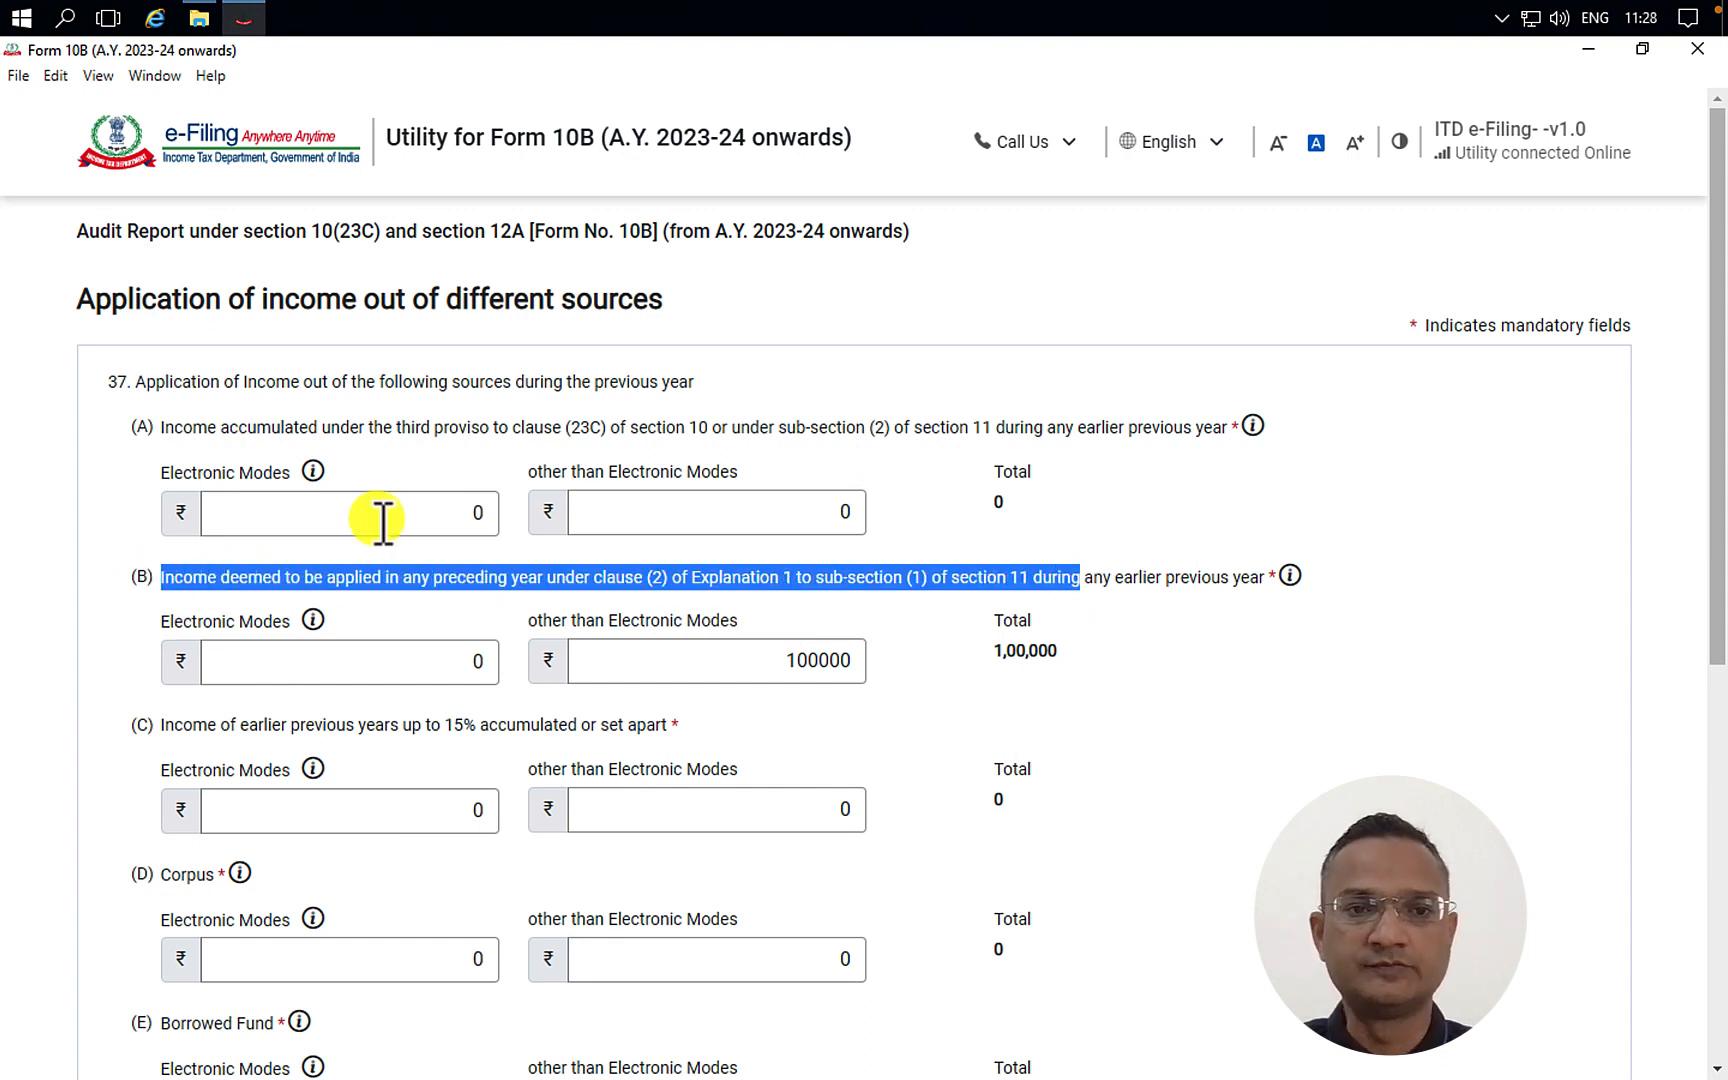
{"action": "scroll", "coordinate": [783, 745], "scroll_direction": "down", "scroll_amount": 1}
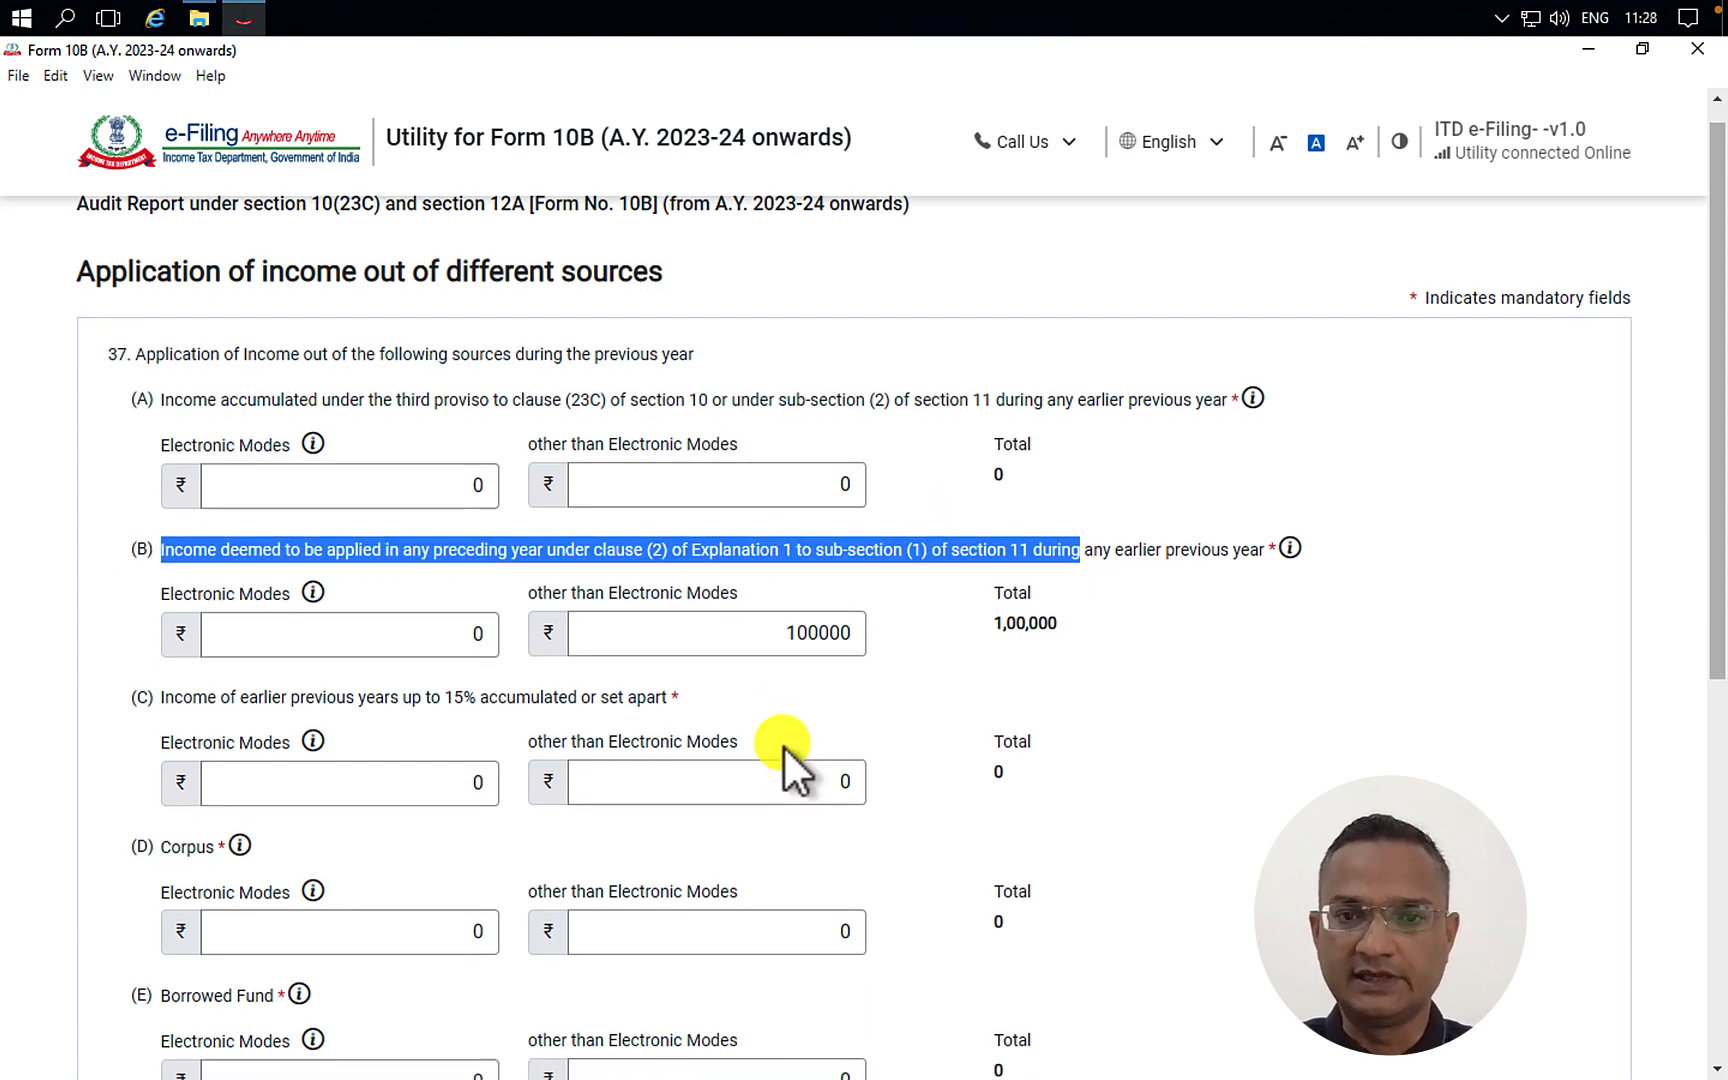
- Review item 37(C) on earlier years' income accumulated up to 15% and show the information note for Corpus in 37(D)
{"action": "left_click", "coordinate": [319, 713]}
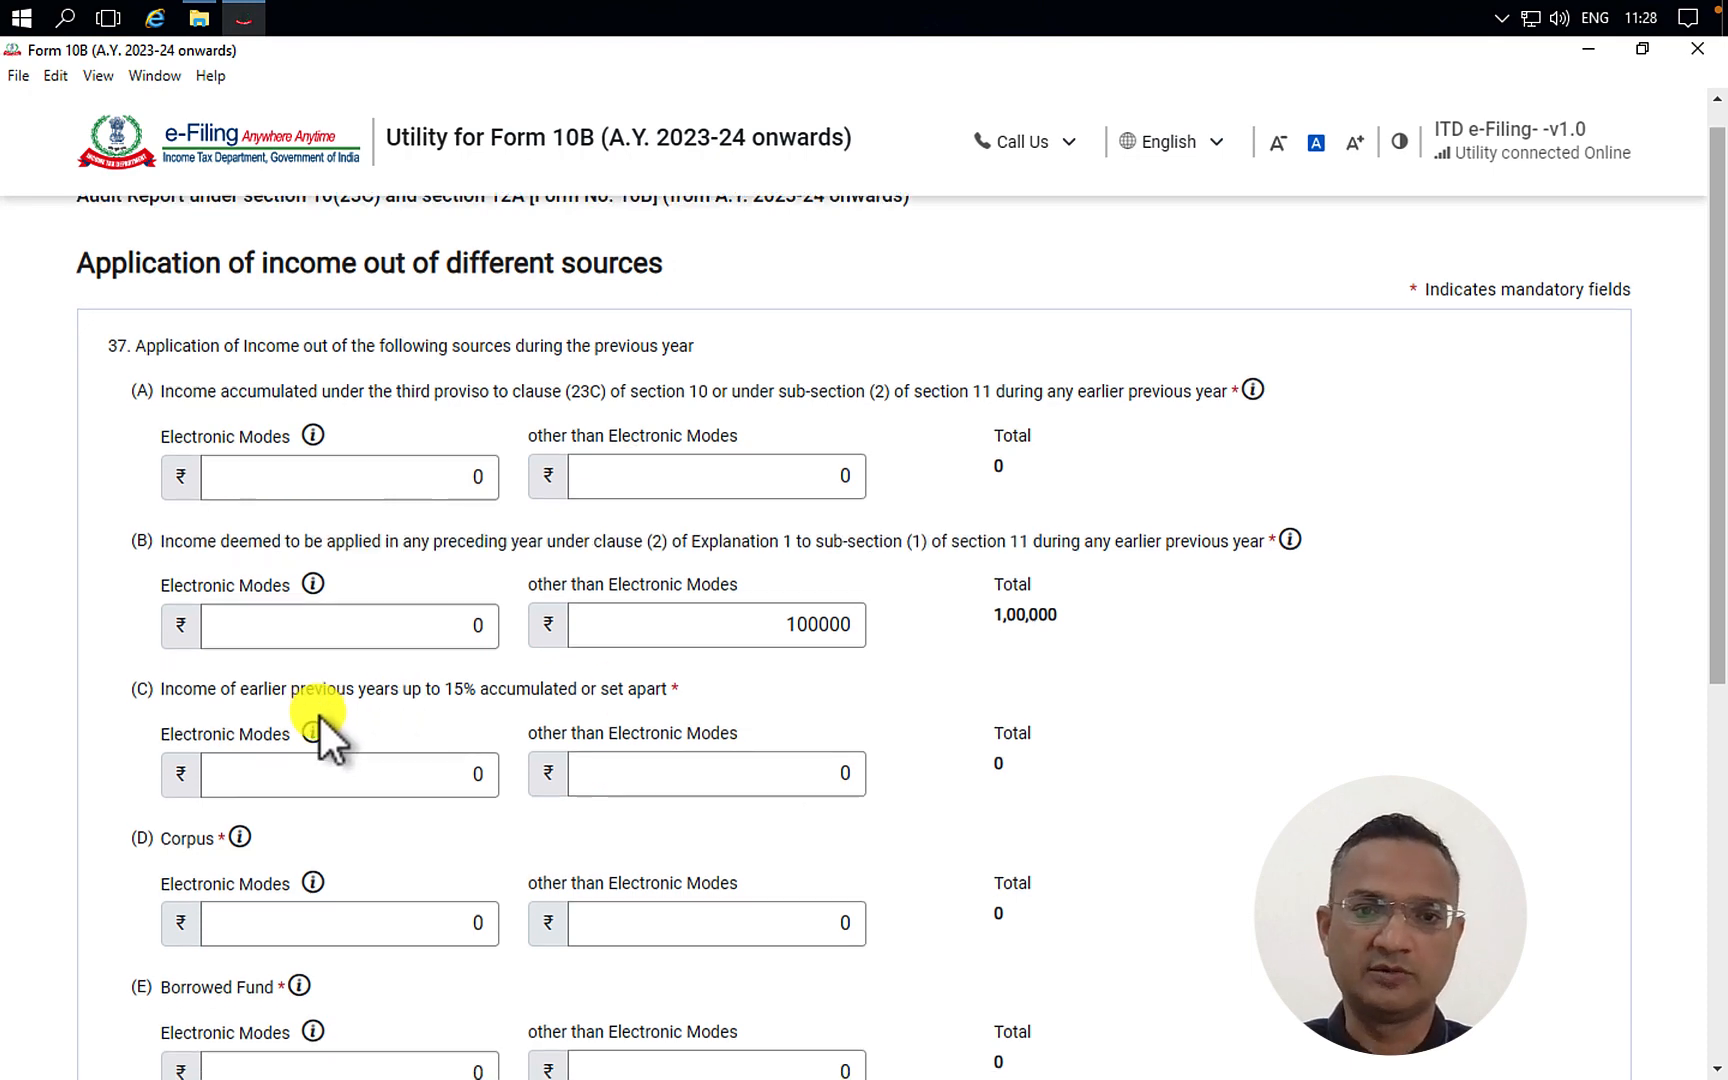
{"action": "scroll", "coordinate": [325, 720], "scroll_direction": "down", "scroll_amount": 3}
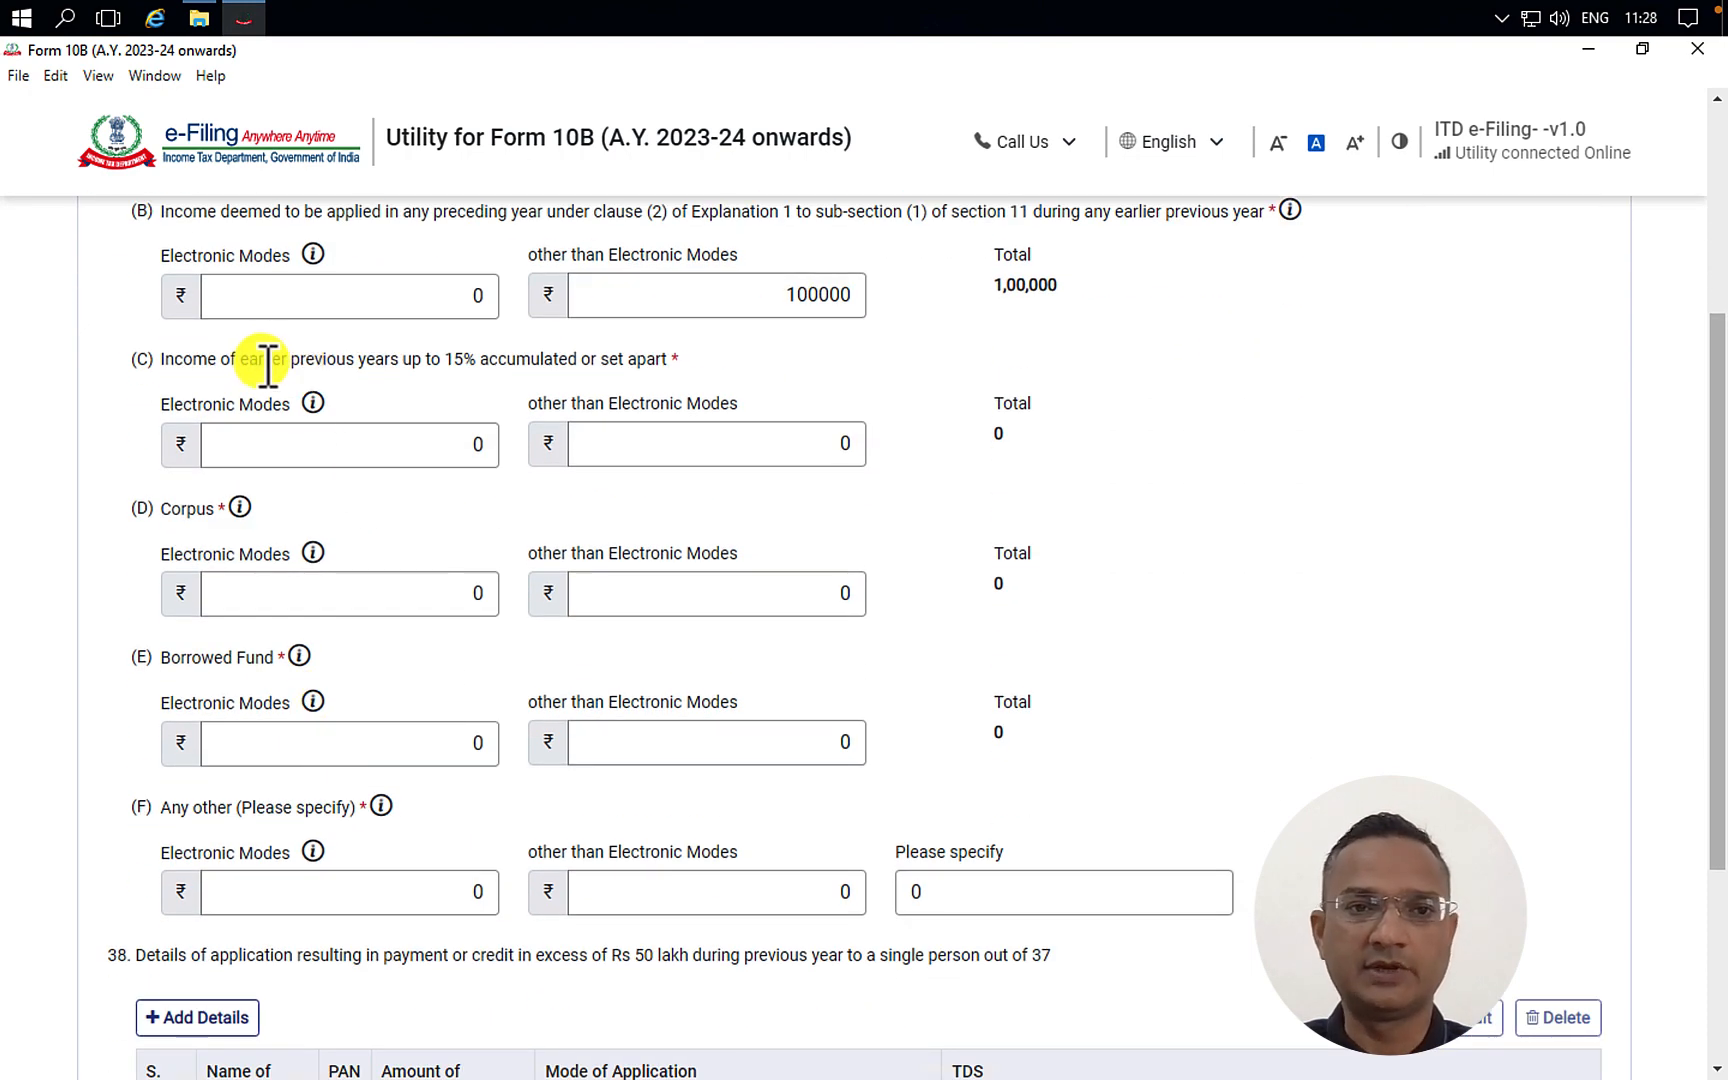
{"action": "left_click_drag", "start_coordinate": [233, 362], "coordinate": [694, 365]}
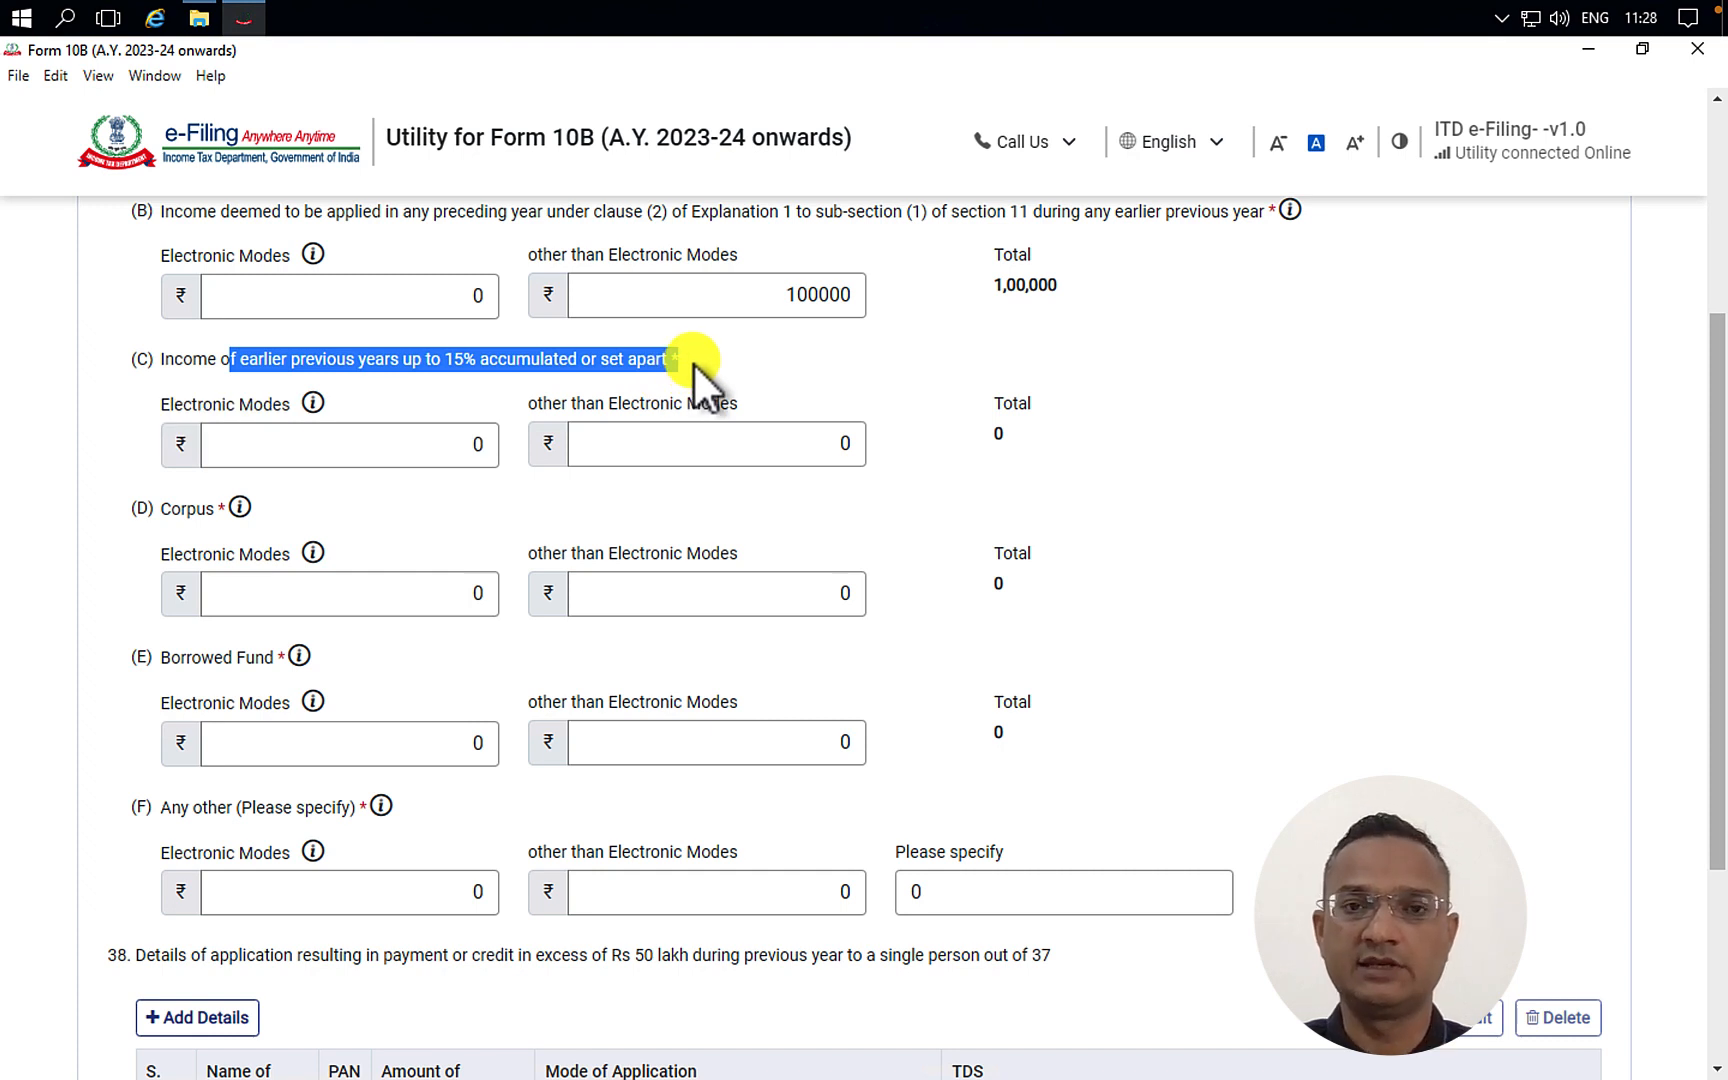
{"action": "left_click", "coordinate": [236, 514]}
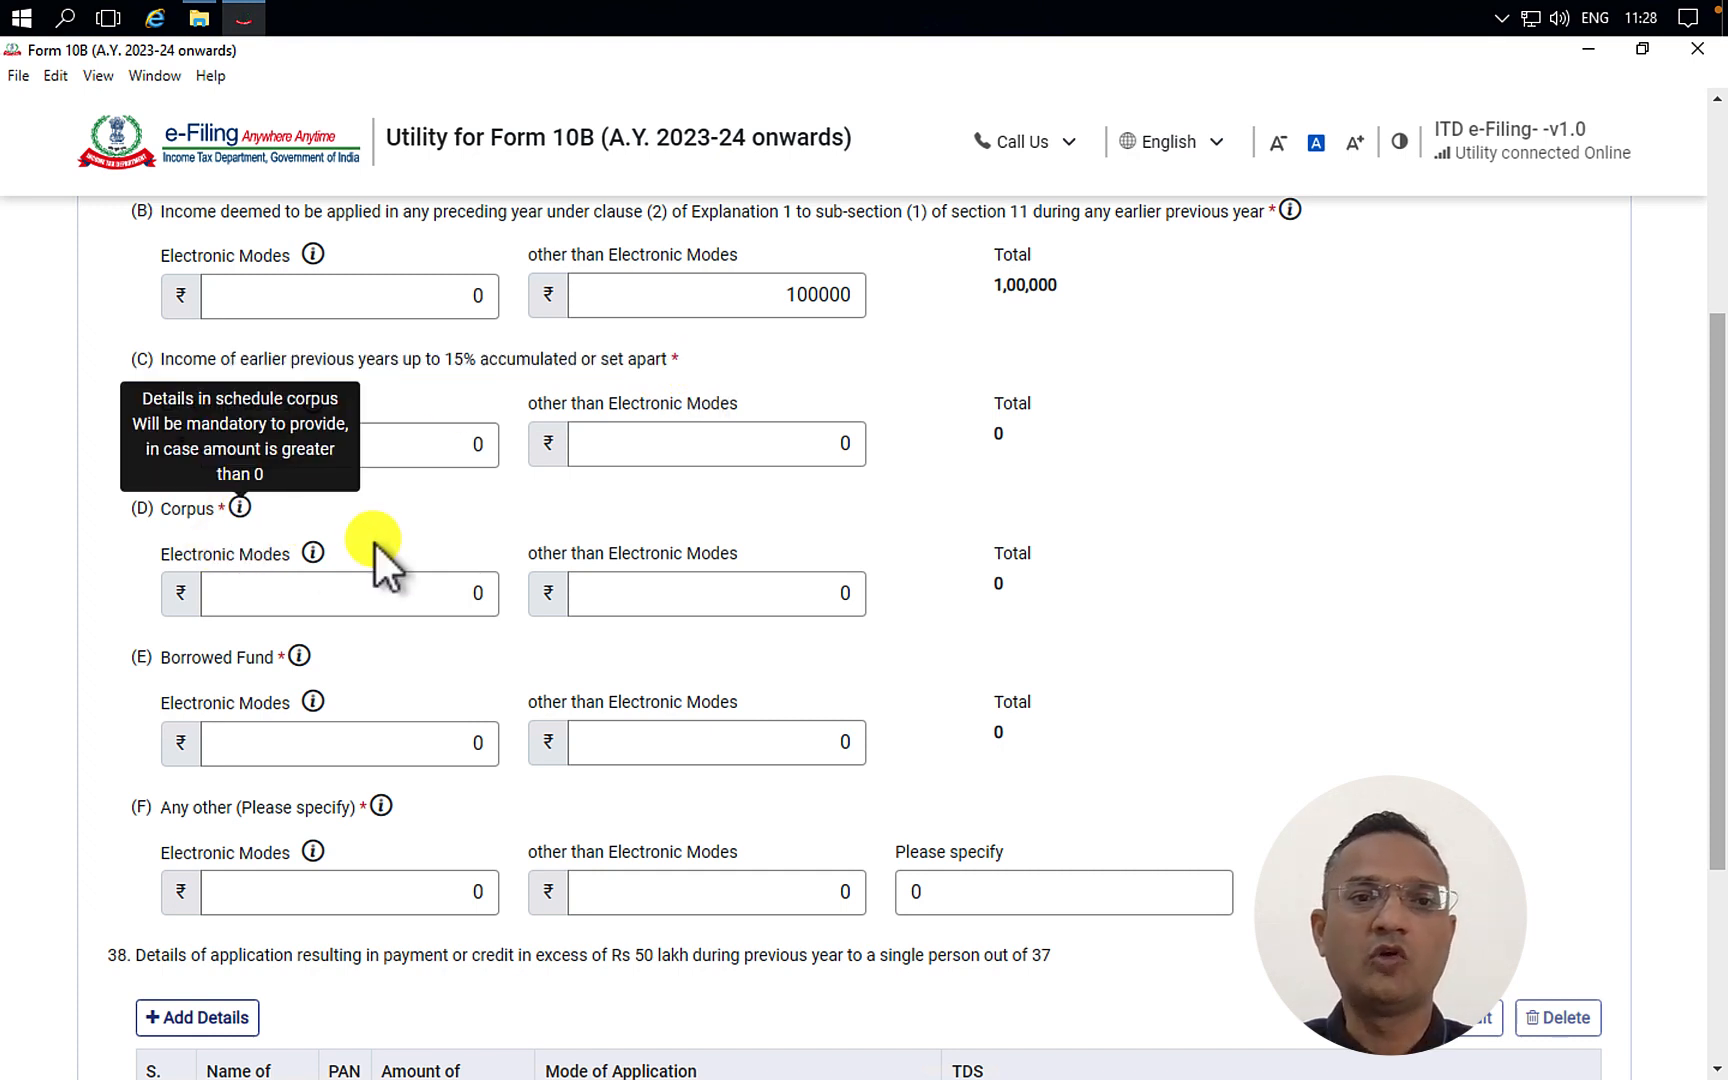
- Review the Corpus, Borrowed Fund and Any other sources in item 37 and highlight the item's heading text
{"action": "scroll", "coordinate": [472, 702], "scroll_direction": "down", "scroll_amount": 1}
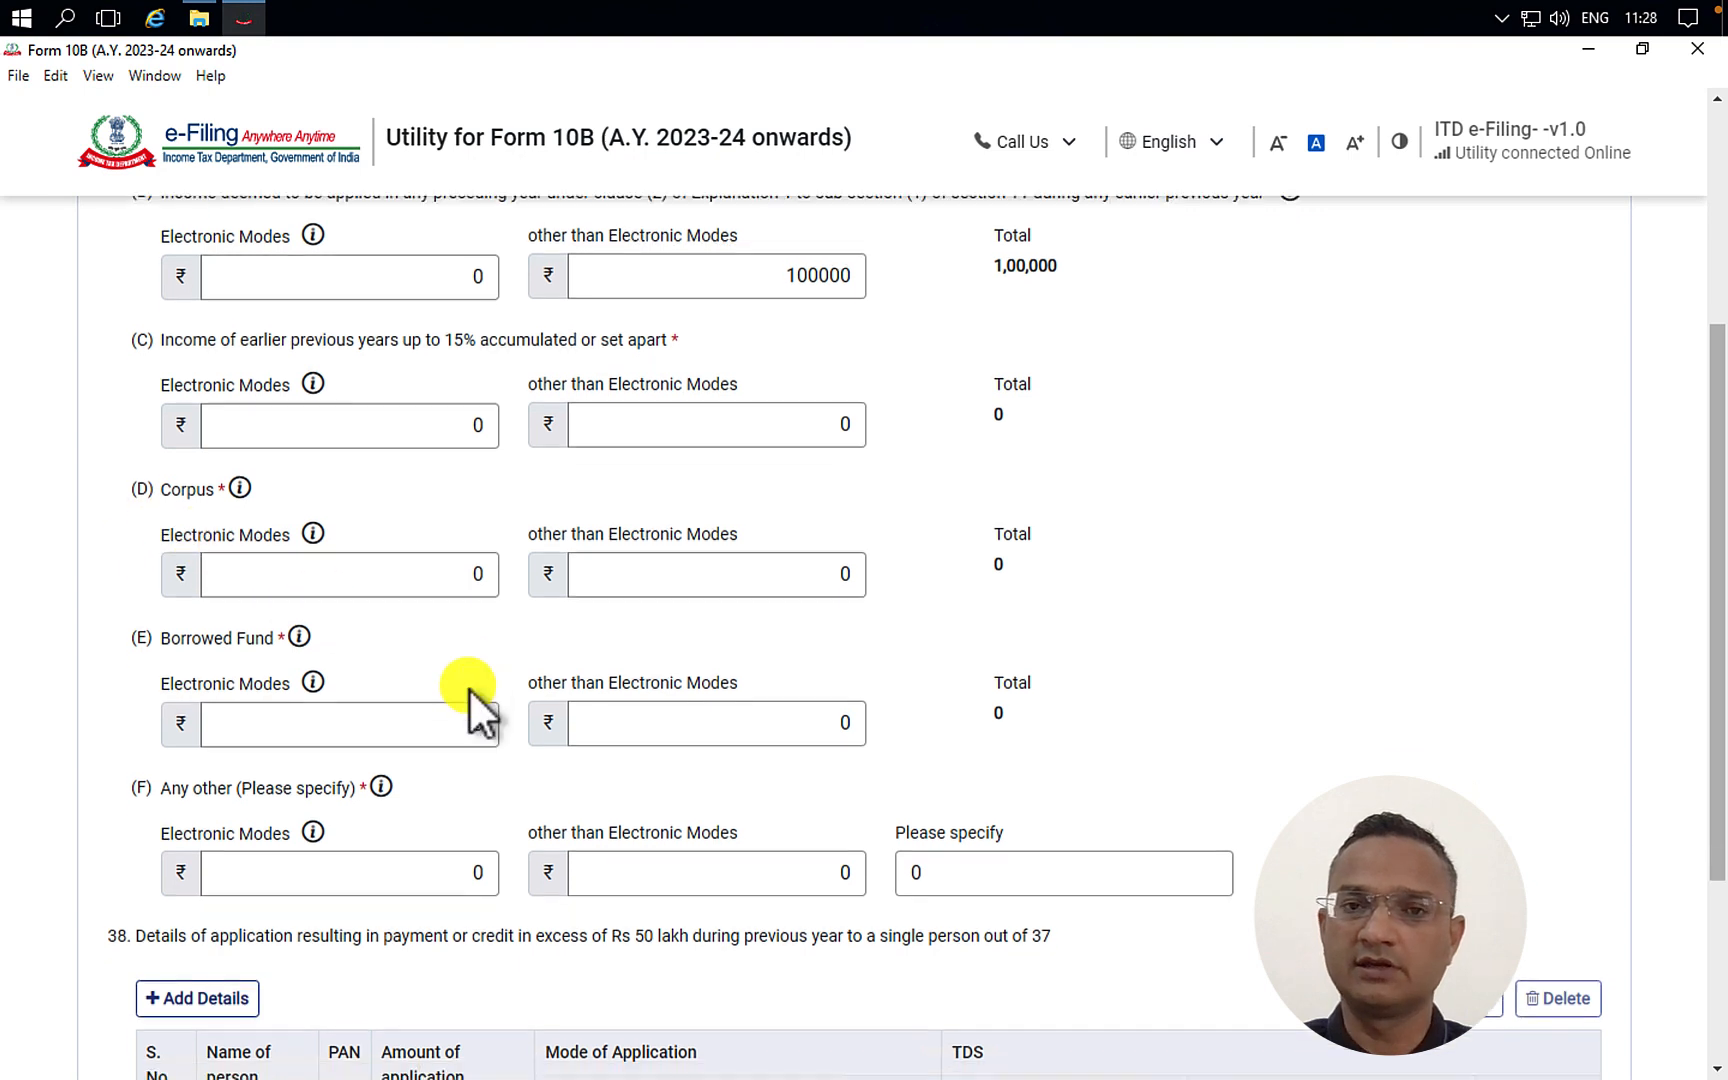
{"action": "scroll", "coordinate": [470, 690], "scroll_direction": "down", "scroll_amount": 1}
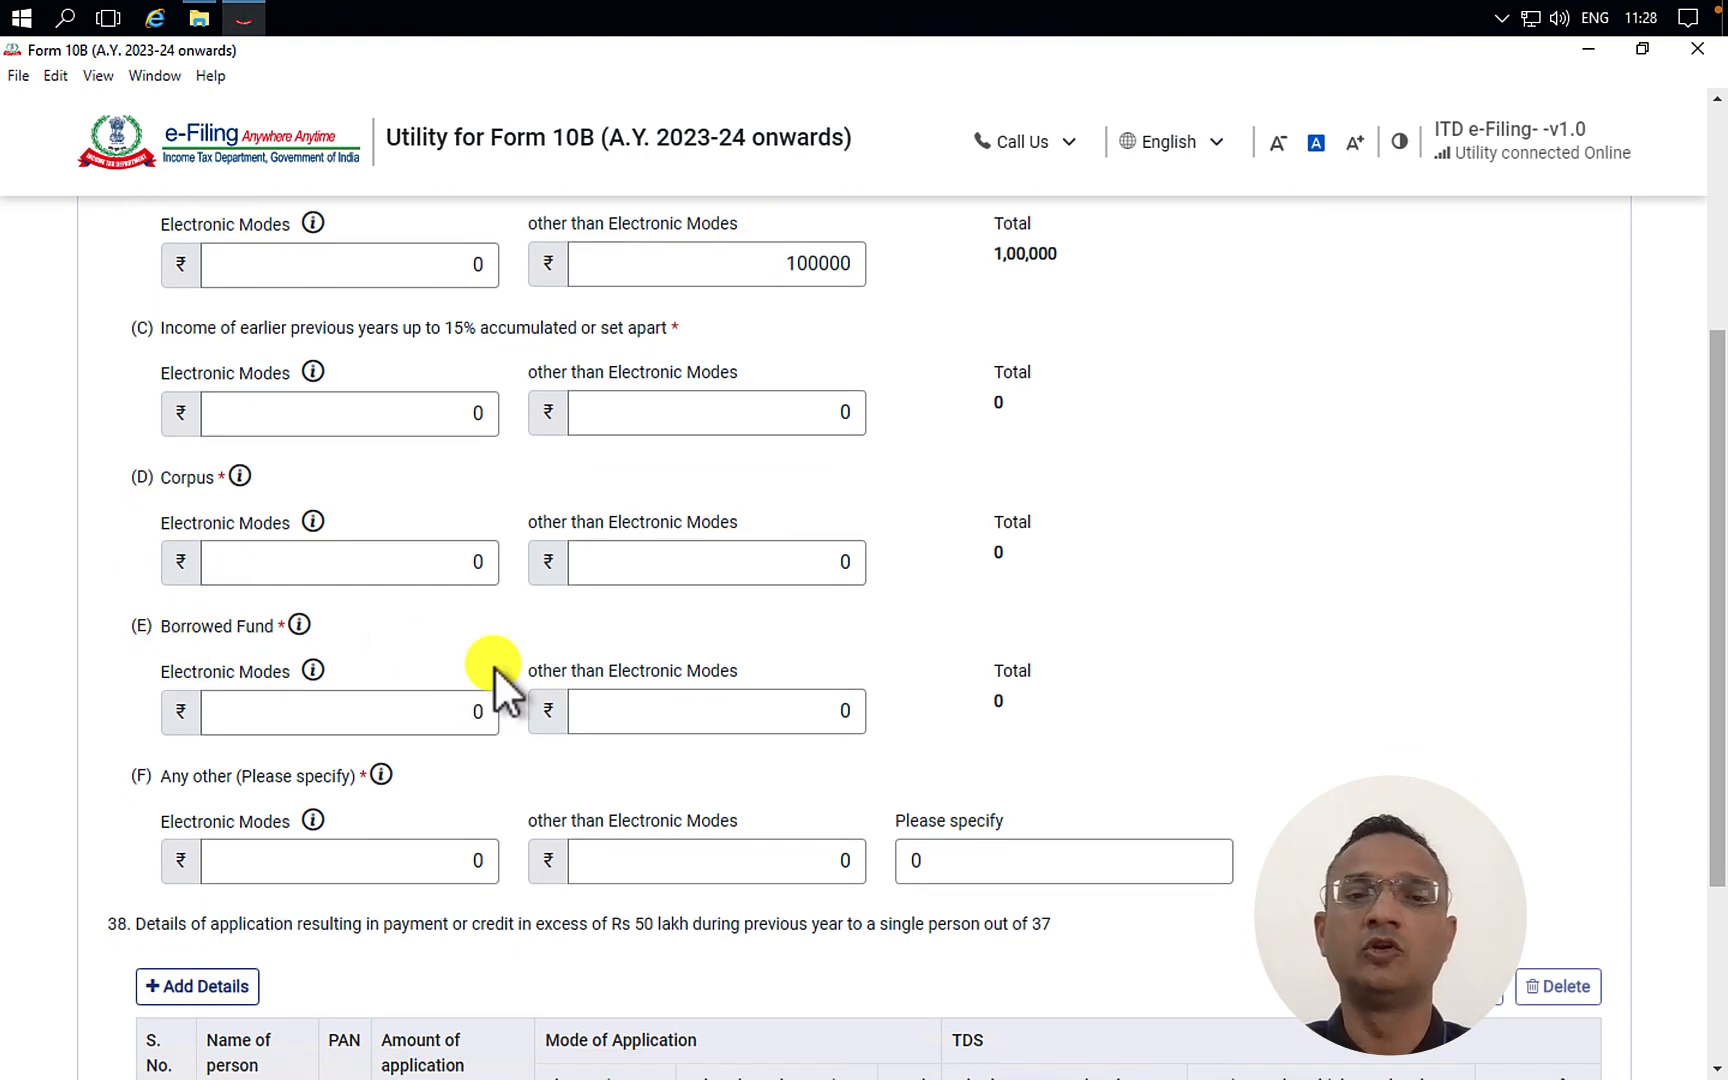
{"action": "left_click", "coordinate": [862, 708]}
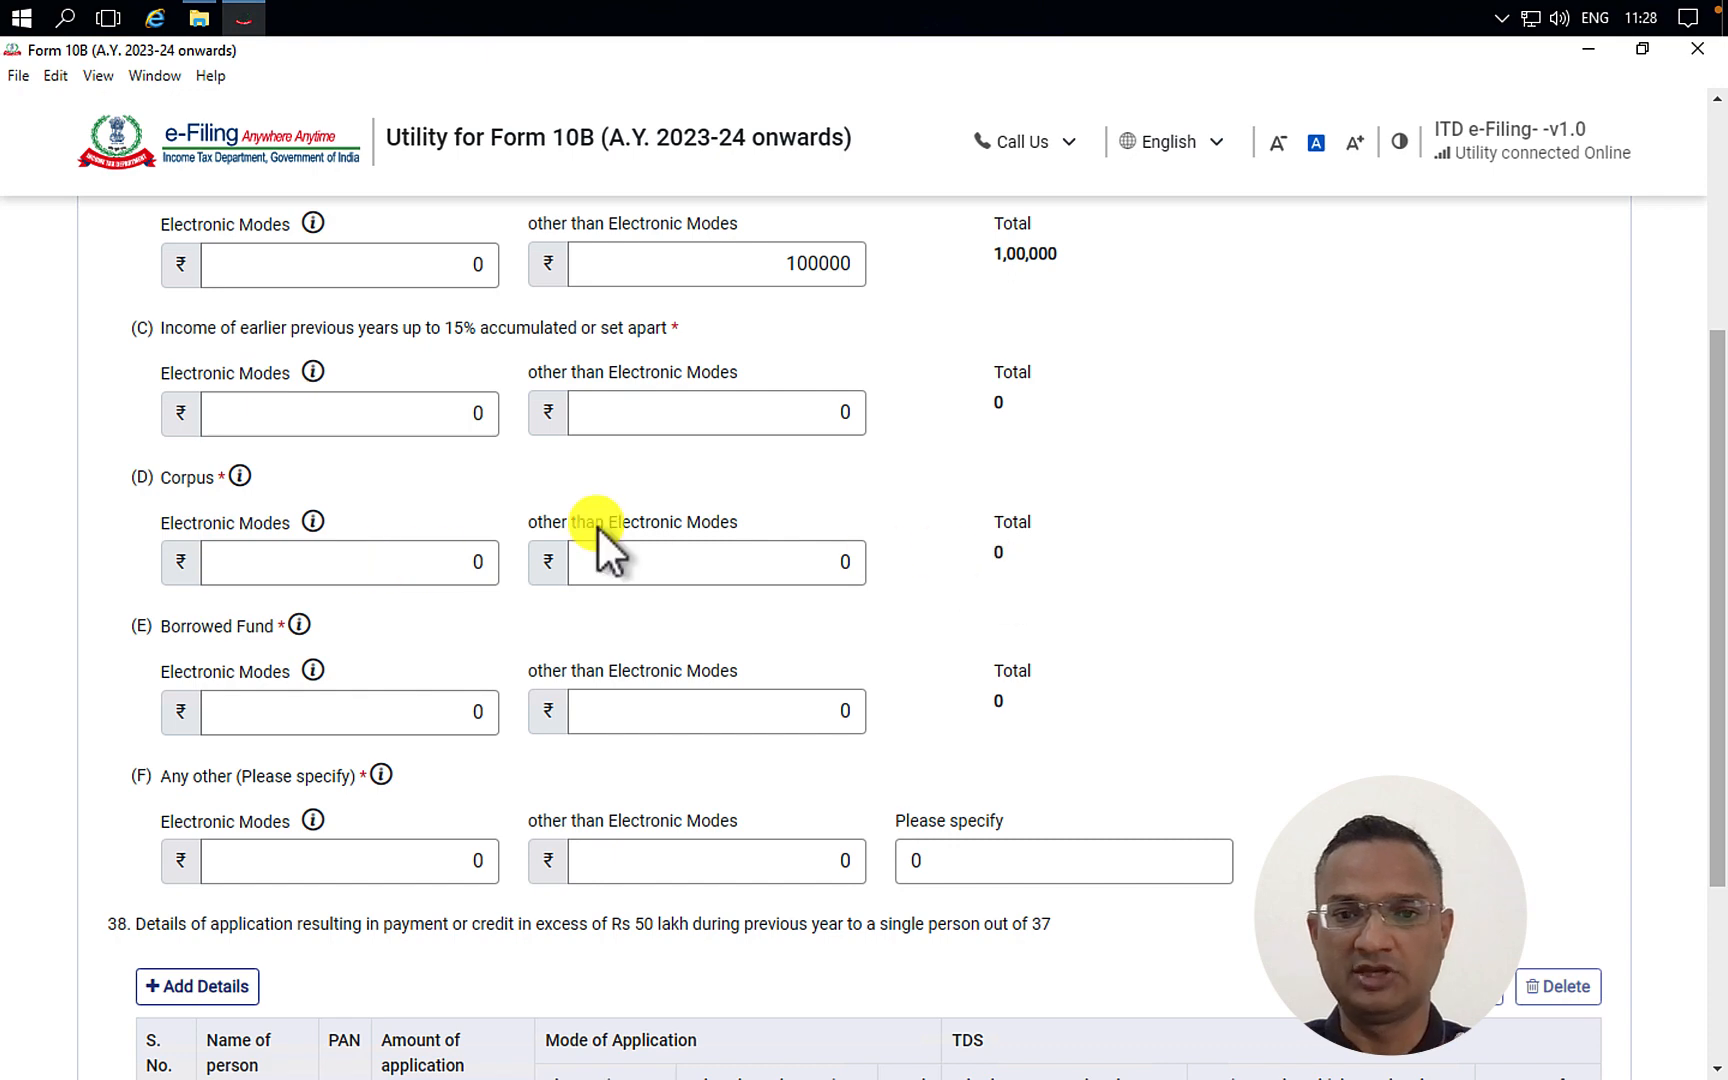
{"action": "scroll", "coordinate": [597, 525], "scroll_direction": "up", "scroll_amount": 4}
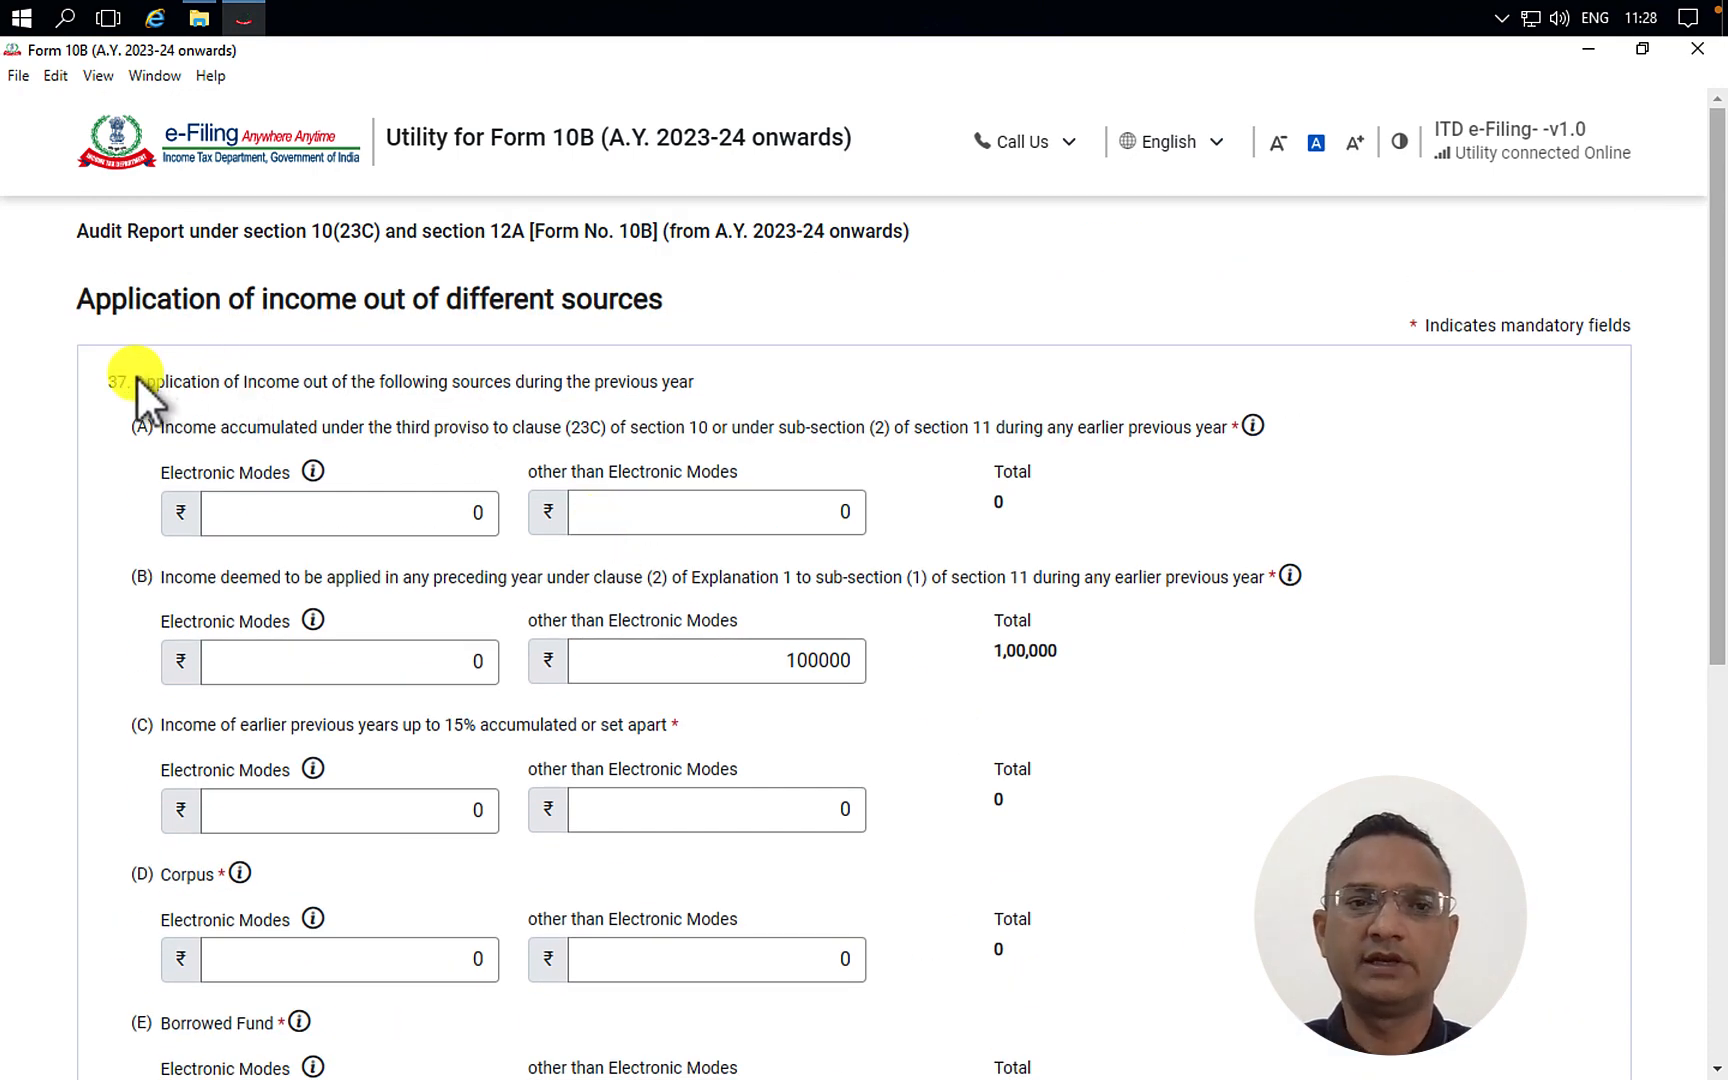
{"action": "left_click_drag", "start_coordinate": [135, 380], "coordinate": [697, 392]}
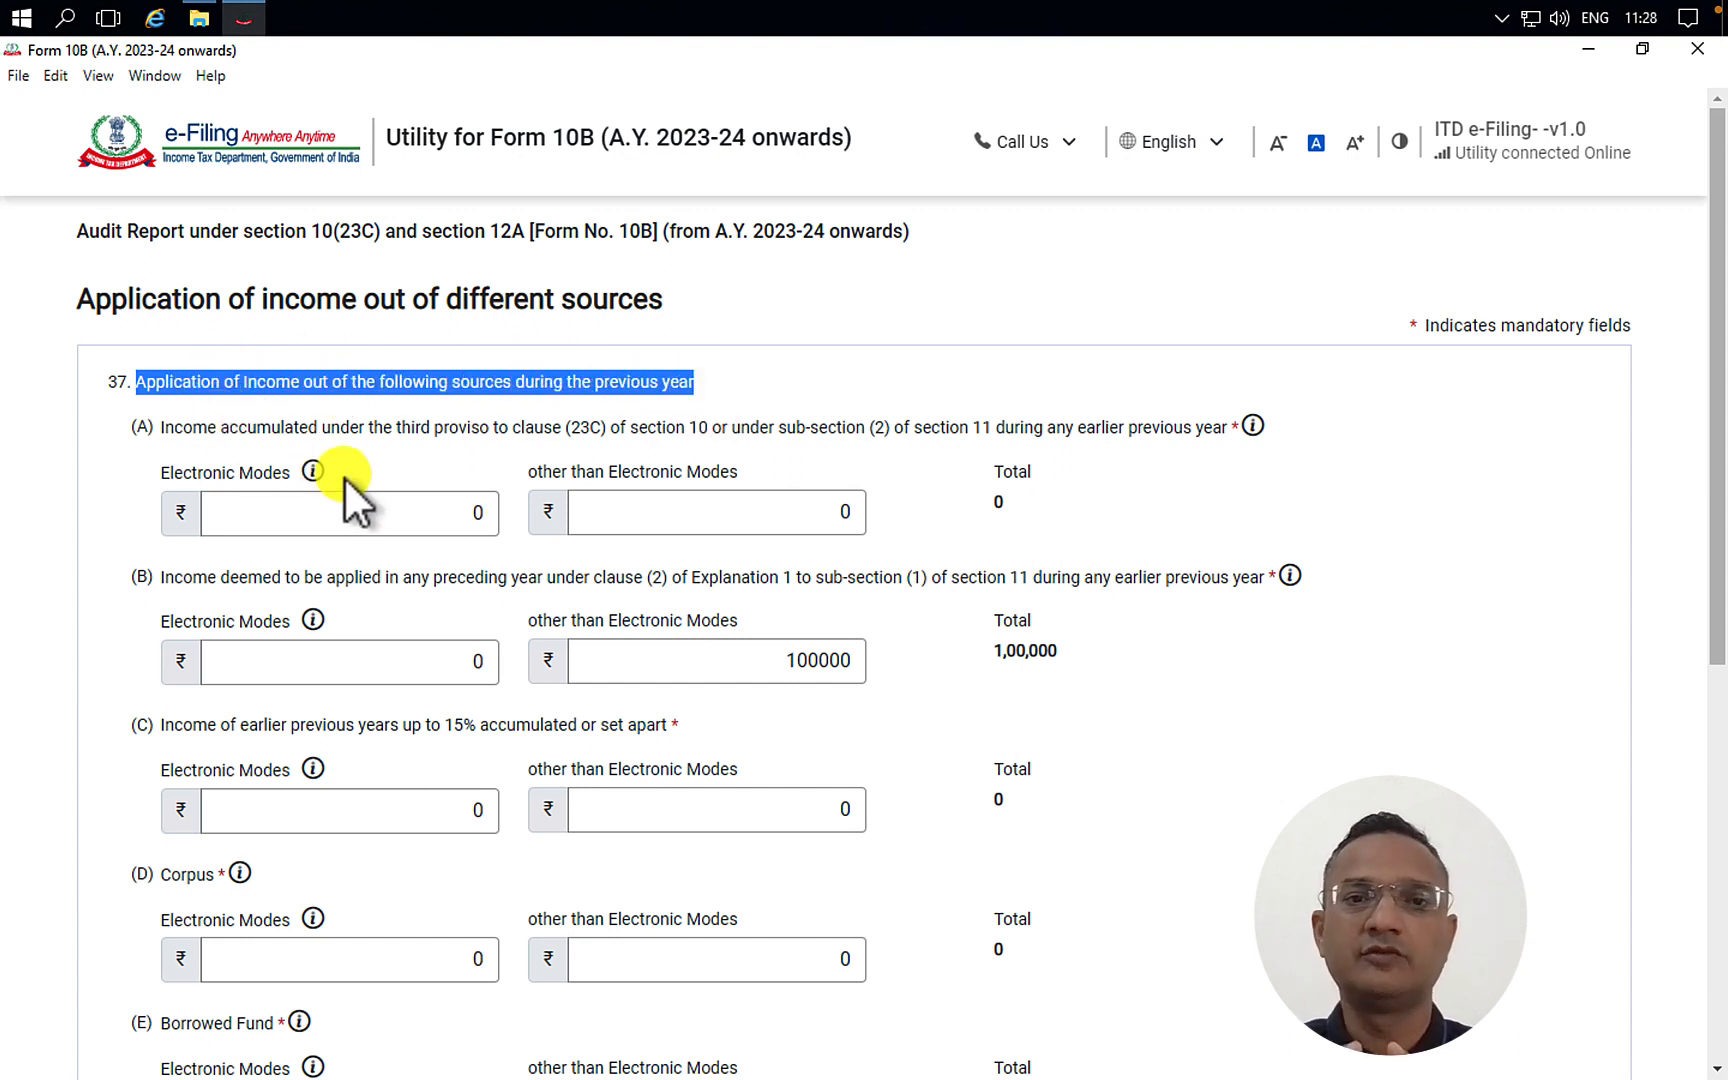
- Review item 38 on payments above Rs 50 lakh to a single person and return to the list of form sections
{"action": "scroll", "coordinate": [344, 477], "scroll_direction": "down", "scroll_amount": 5}
{"action": "scroll", "coordinate": [344, 477], "scroll_direction": "down", "scroll_amount": 1}
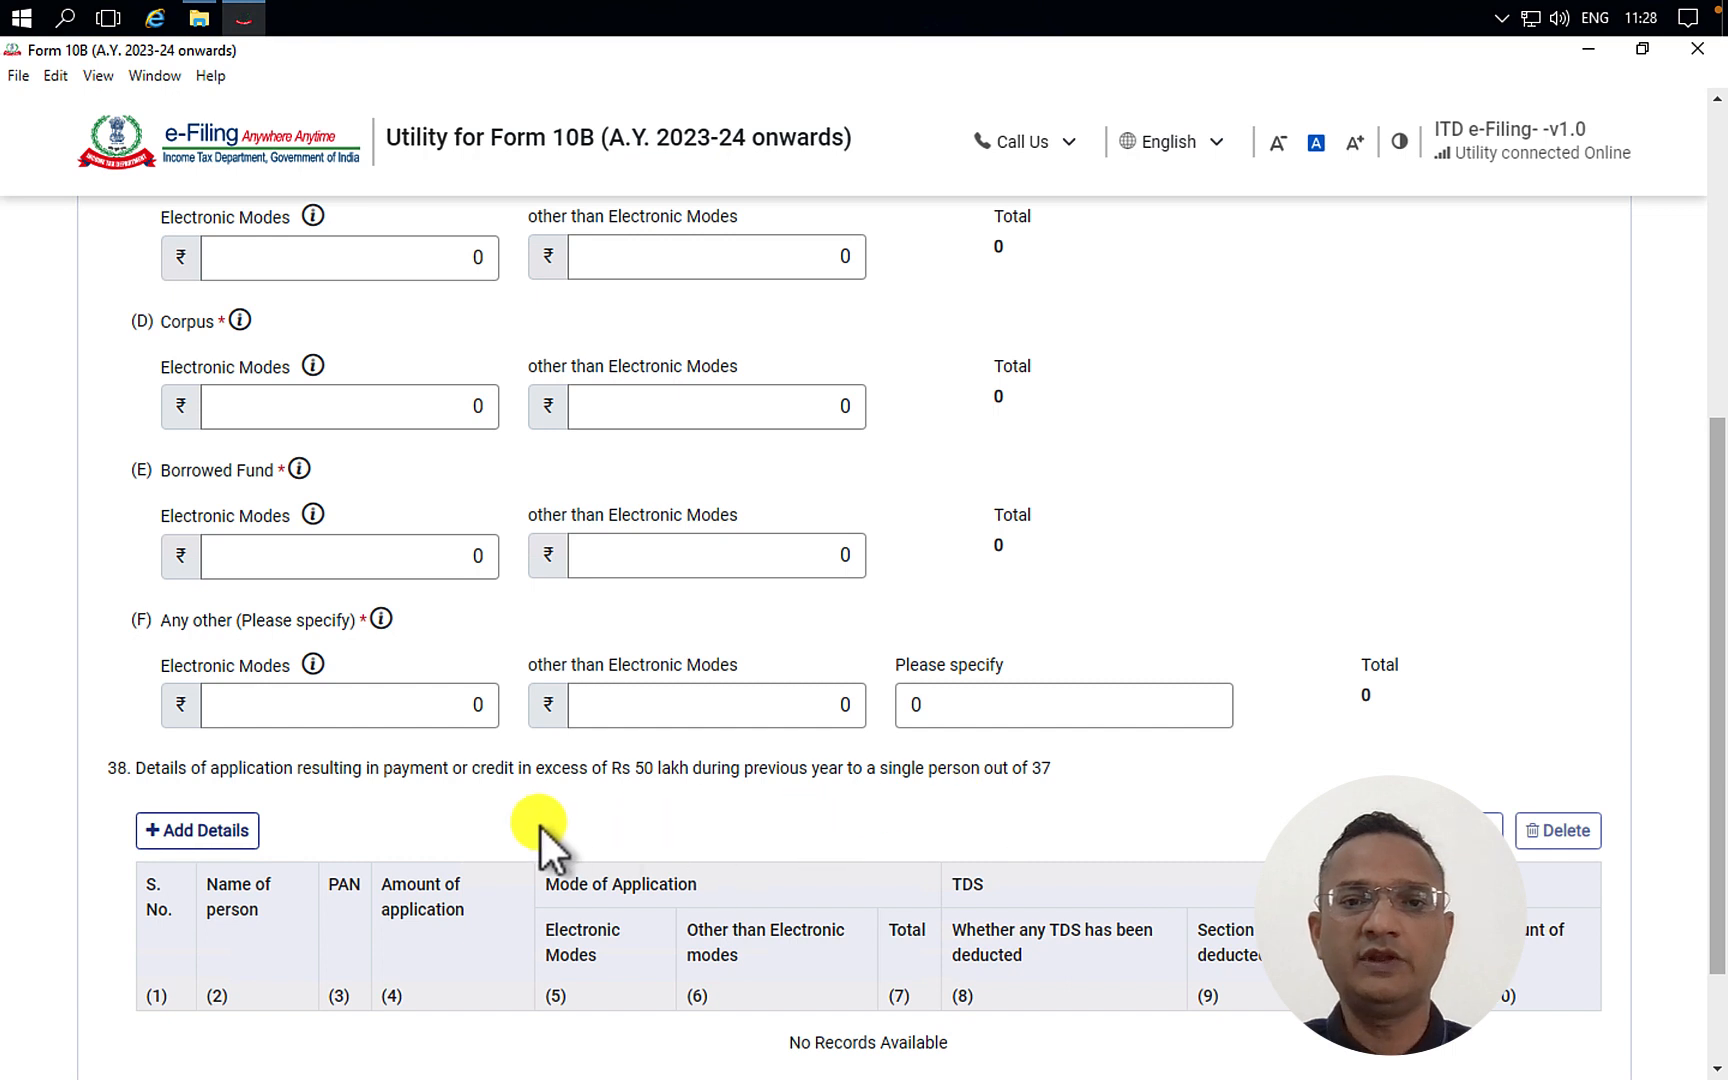
{"action": "triple_click", "coordinate": [76, 770]}
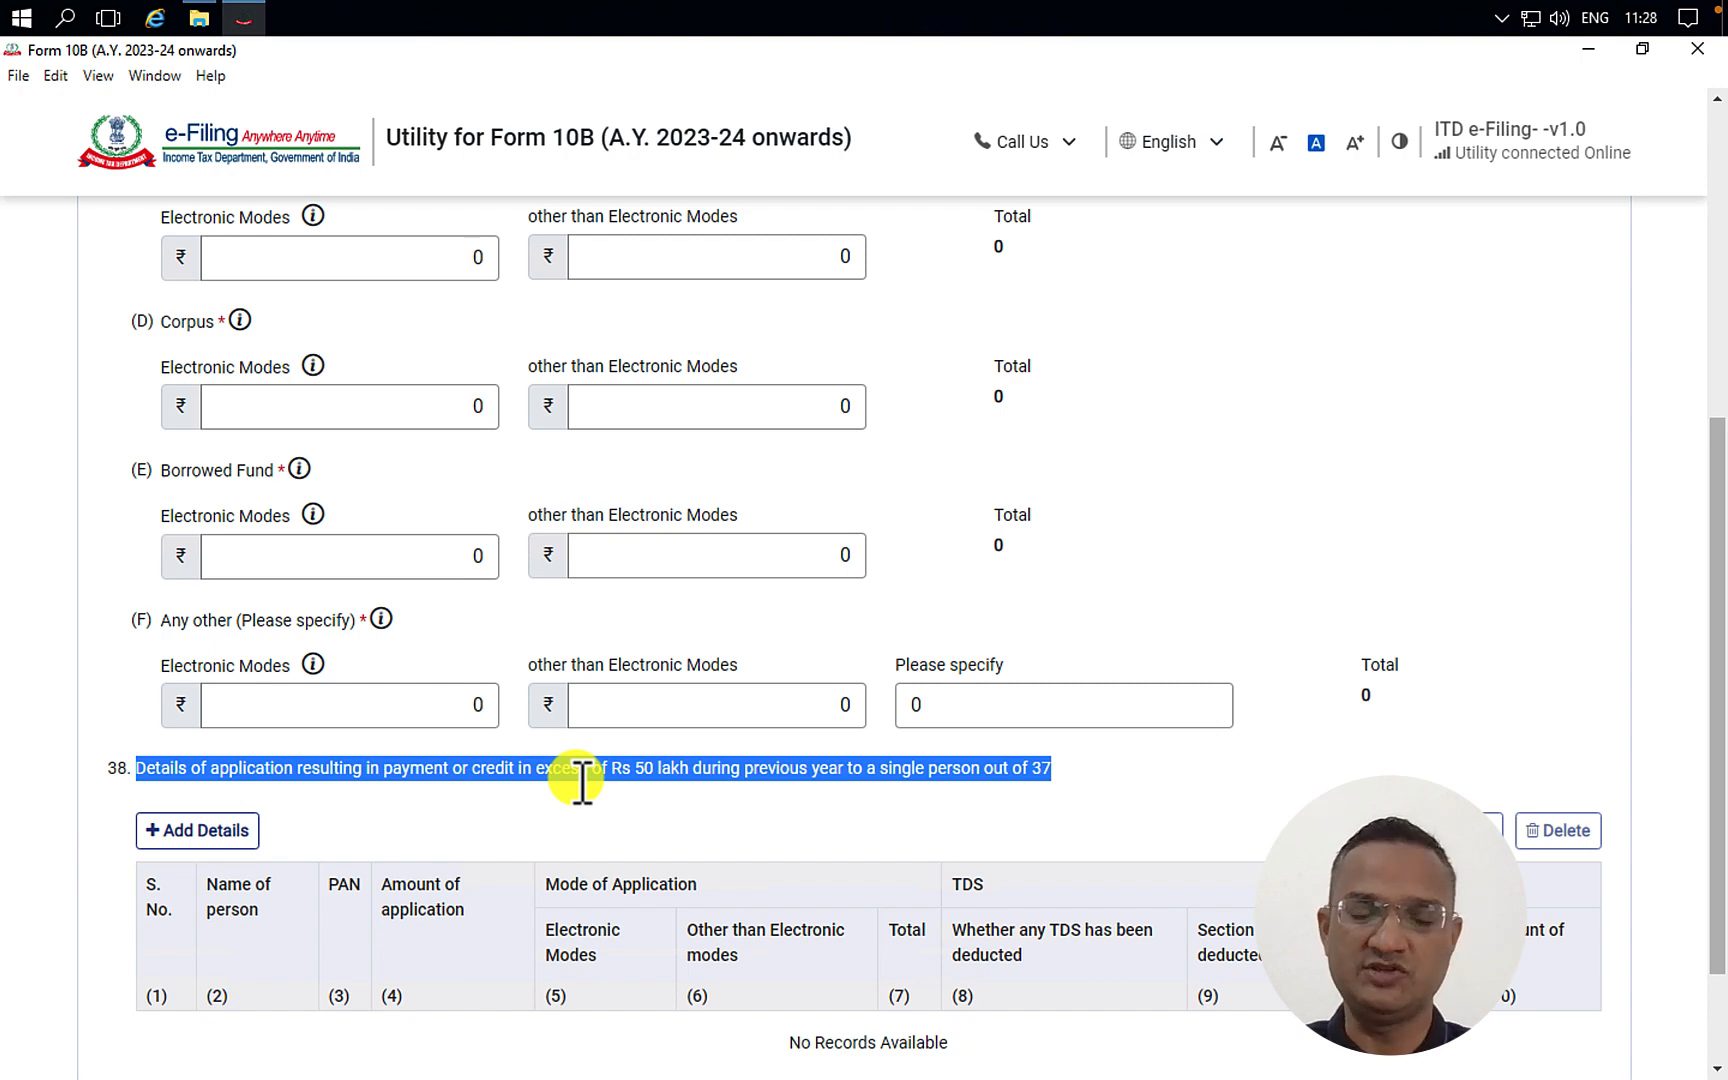
{"action": "scroll", "coordinate": [582, 783], "scroll_direction": "down", "scroll_amount": 3}
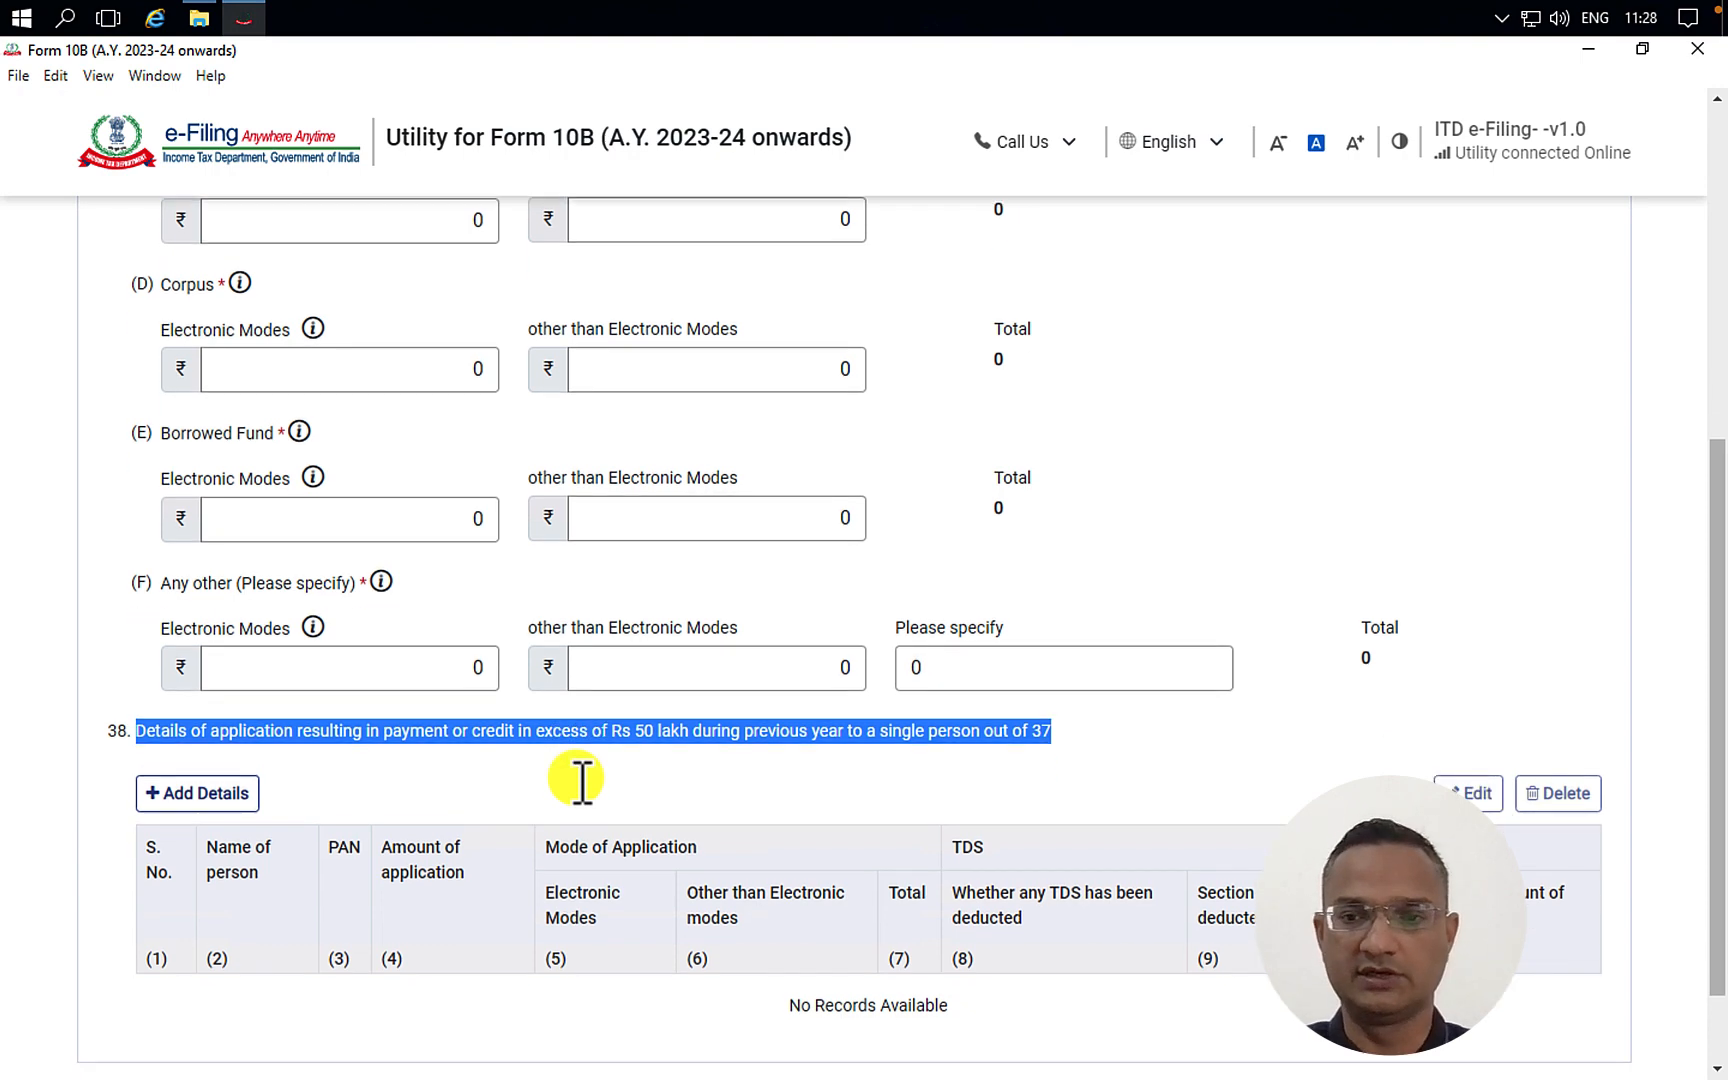
{"action": "left_click", "coordinate": [180, 1003]}
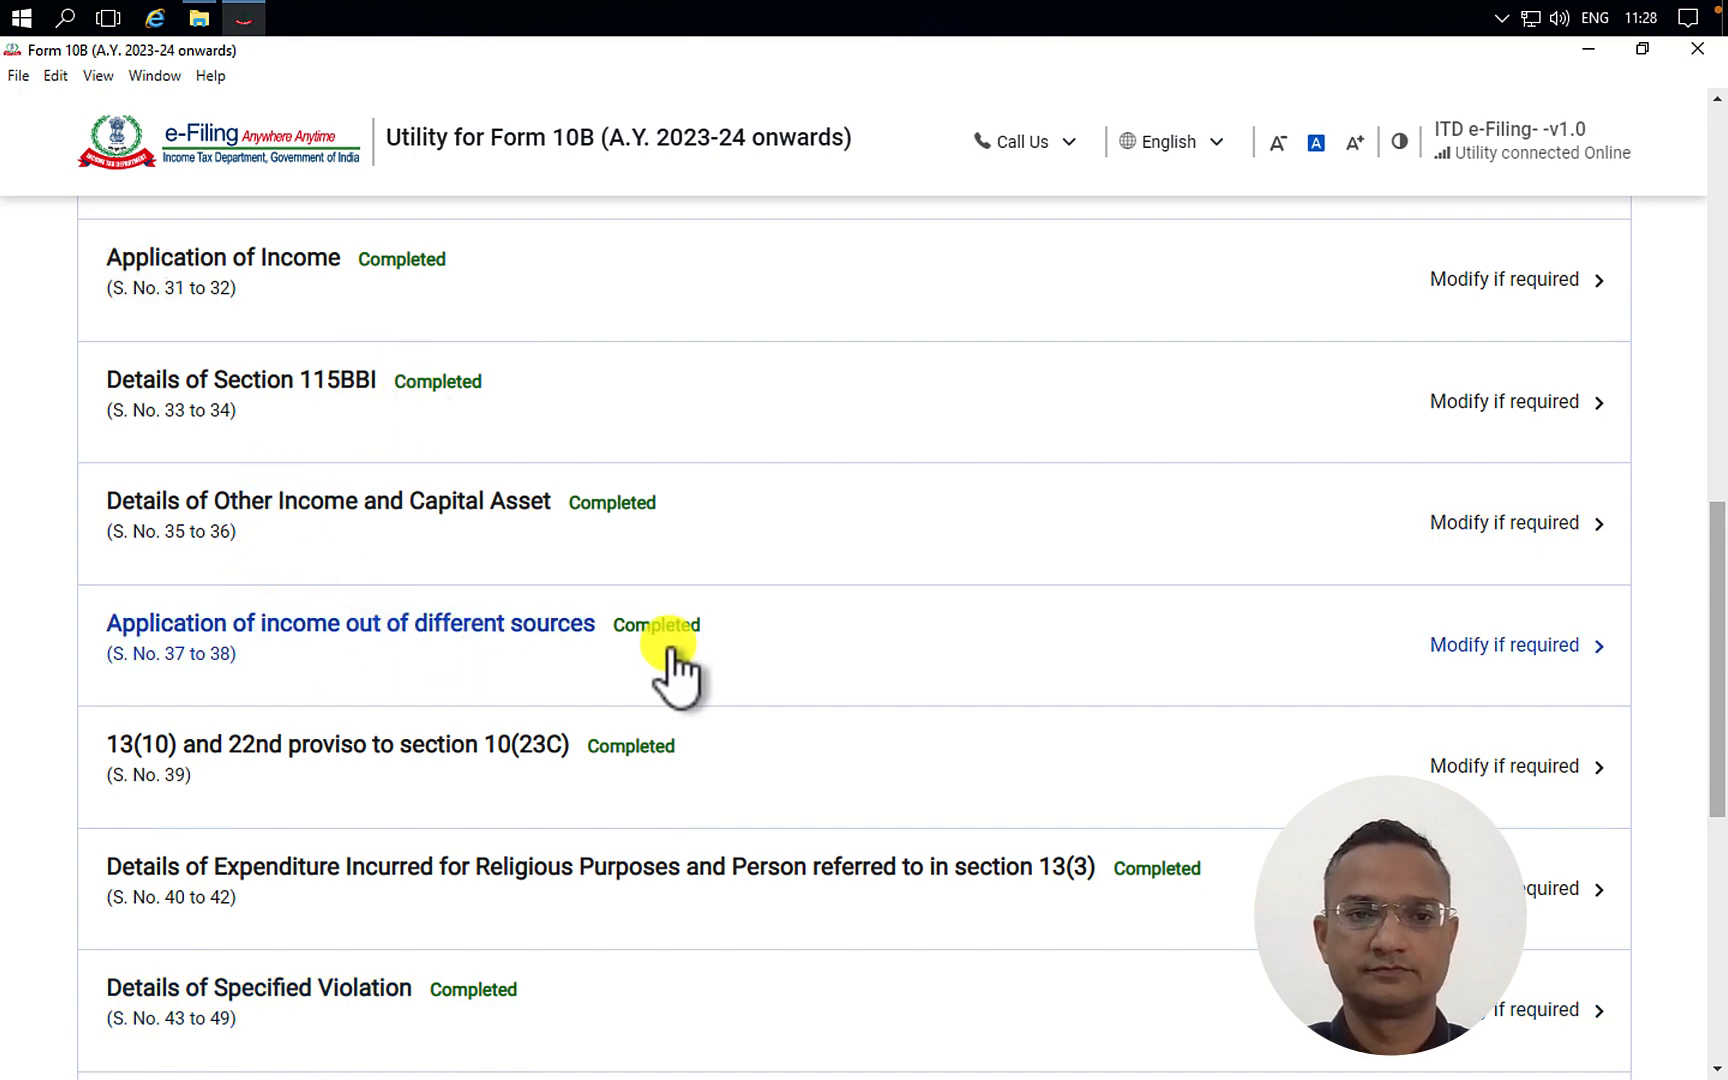
- Open the 13(10) and 22nd proviso to section 10(23C) section, review item 39 and return to the section list
{"action": "scroll", "coordinate": [676, 668], "scroll_direction": "down", "scroll_amount": 3}
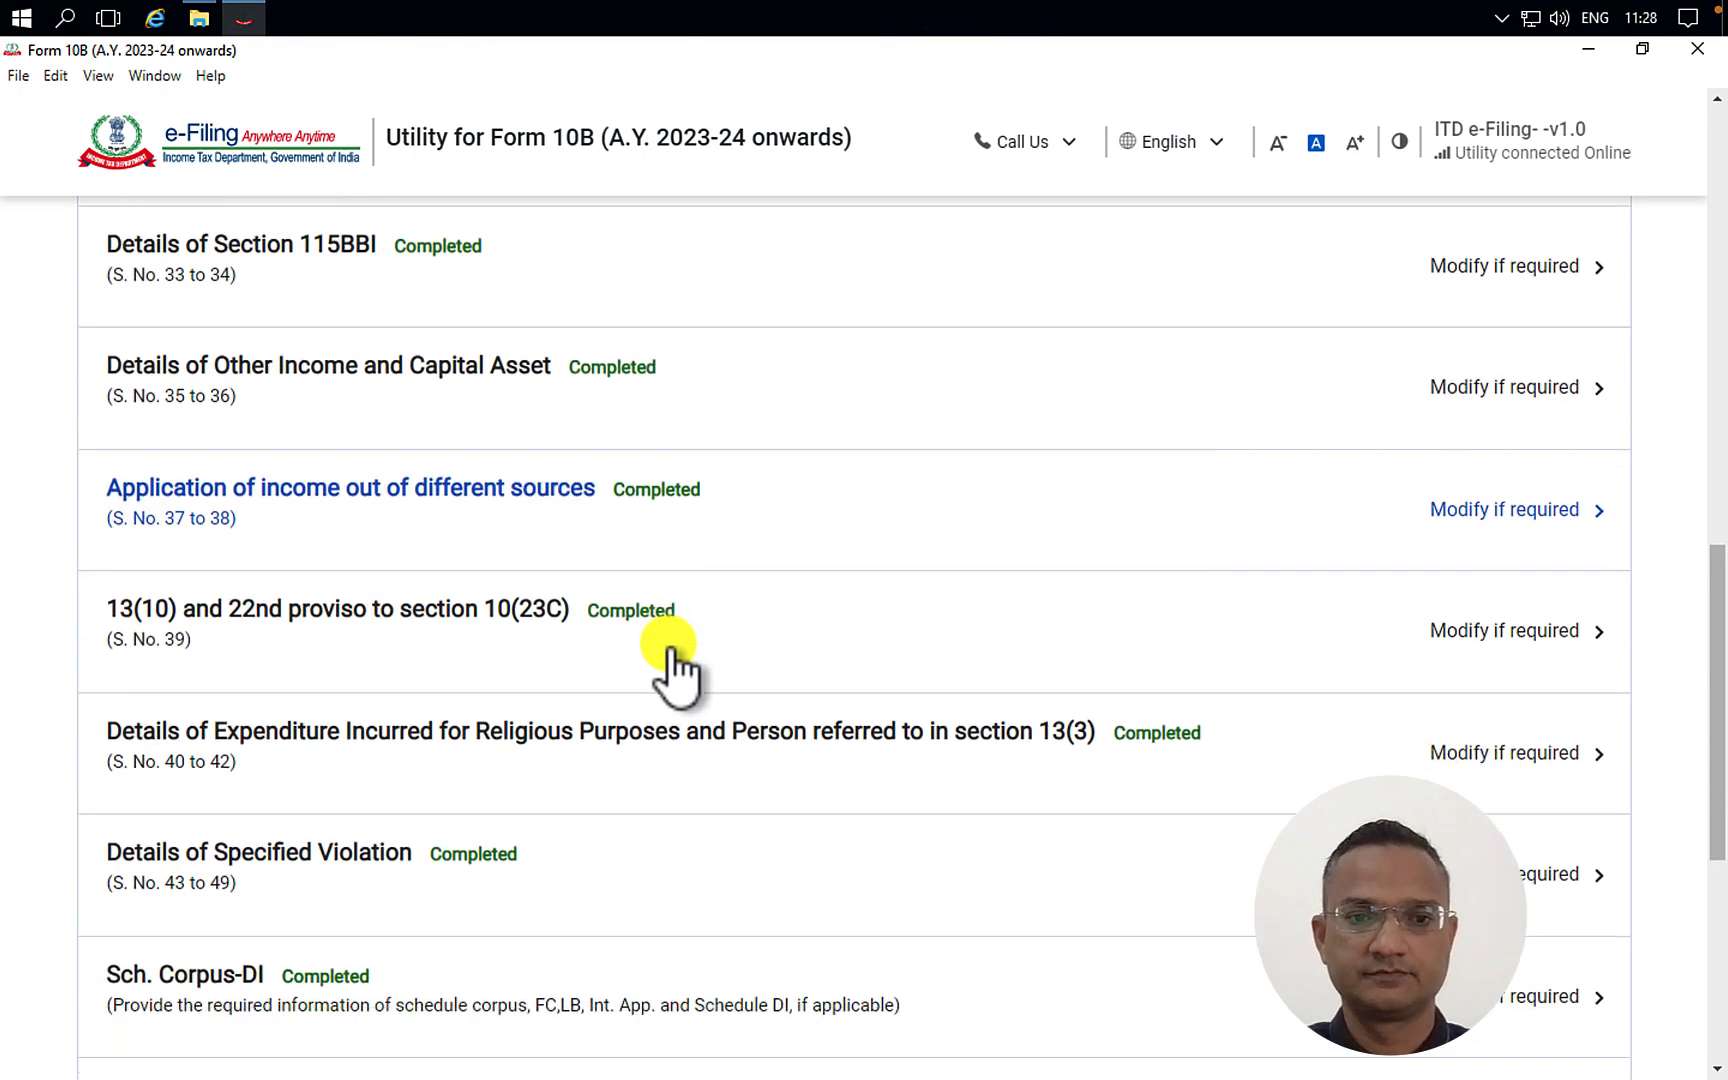
{"action": "left_click", "coordinate": [203, 638]}
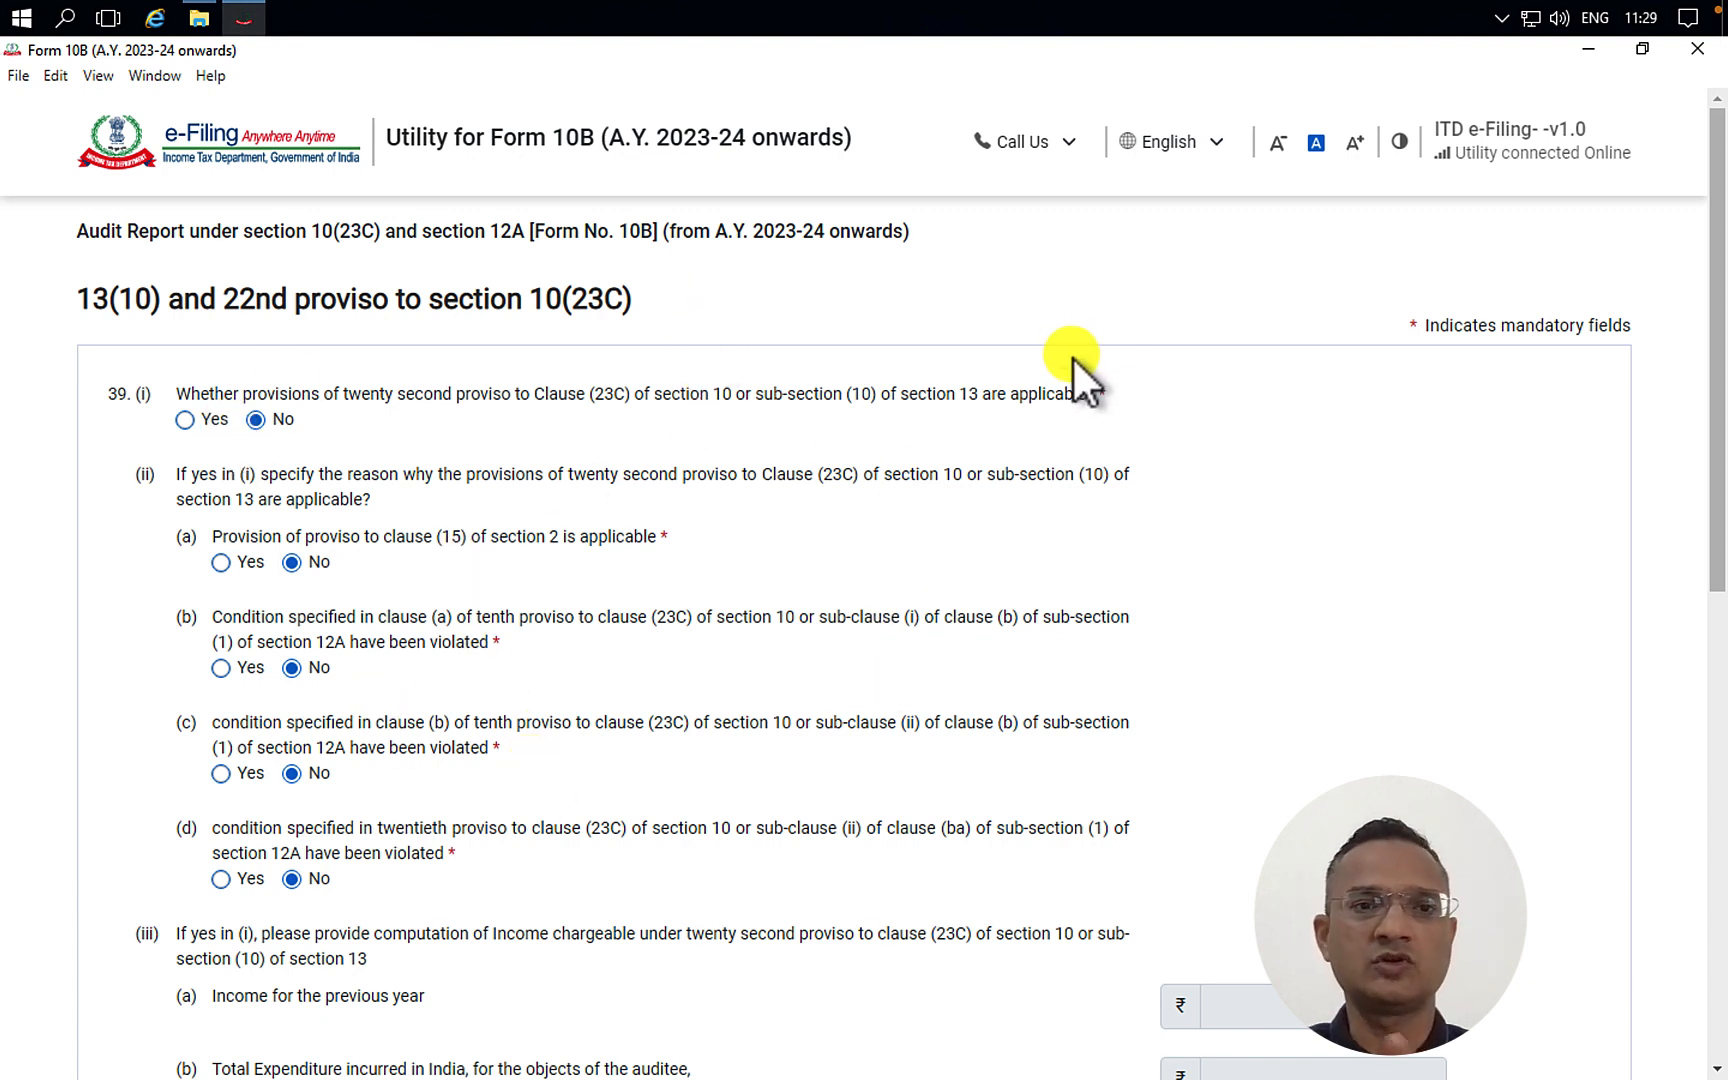
{"action": "left_click_drag", "start_coordinate": [1018, 393], "coordinate": [755, 391]}
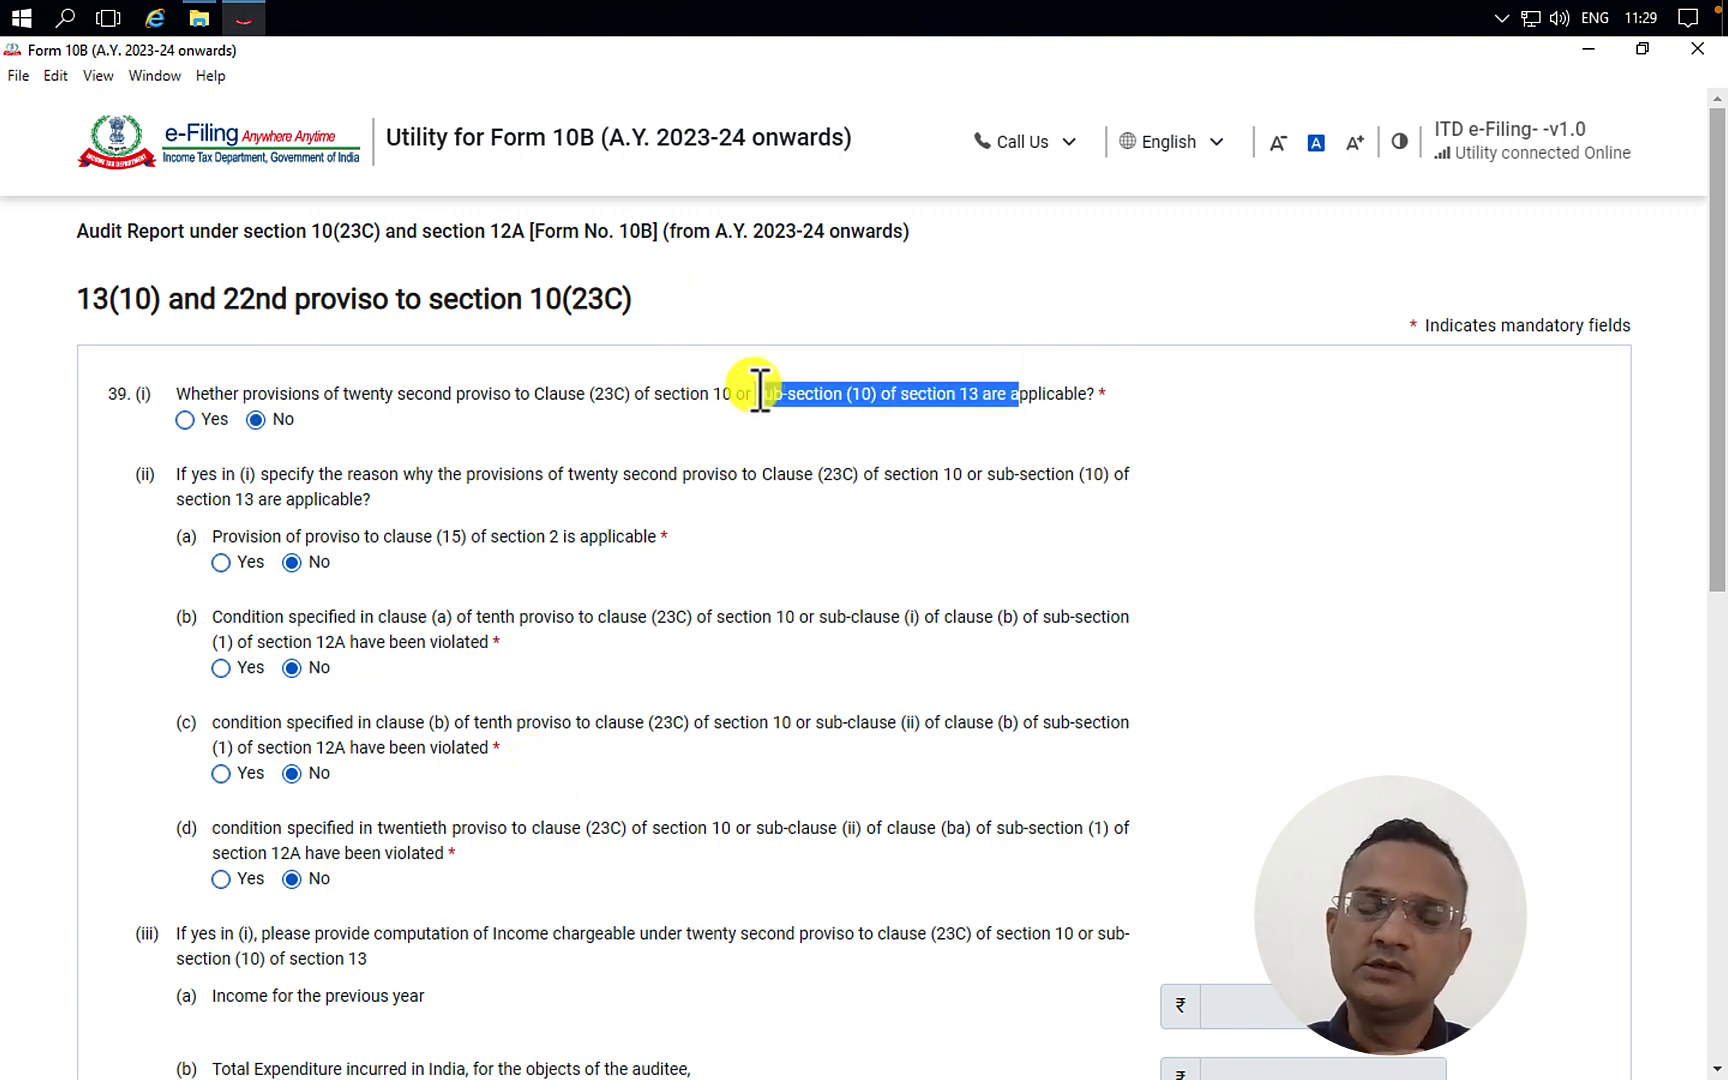
{"action": "scroll", "coordinate": [643, 608], "scroll_direction": "down", "scroll_amount": 7}
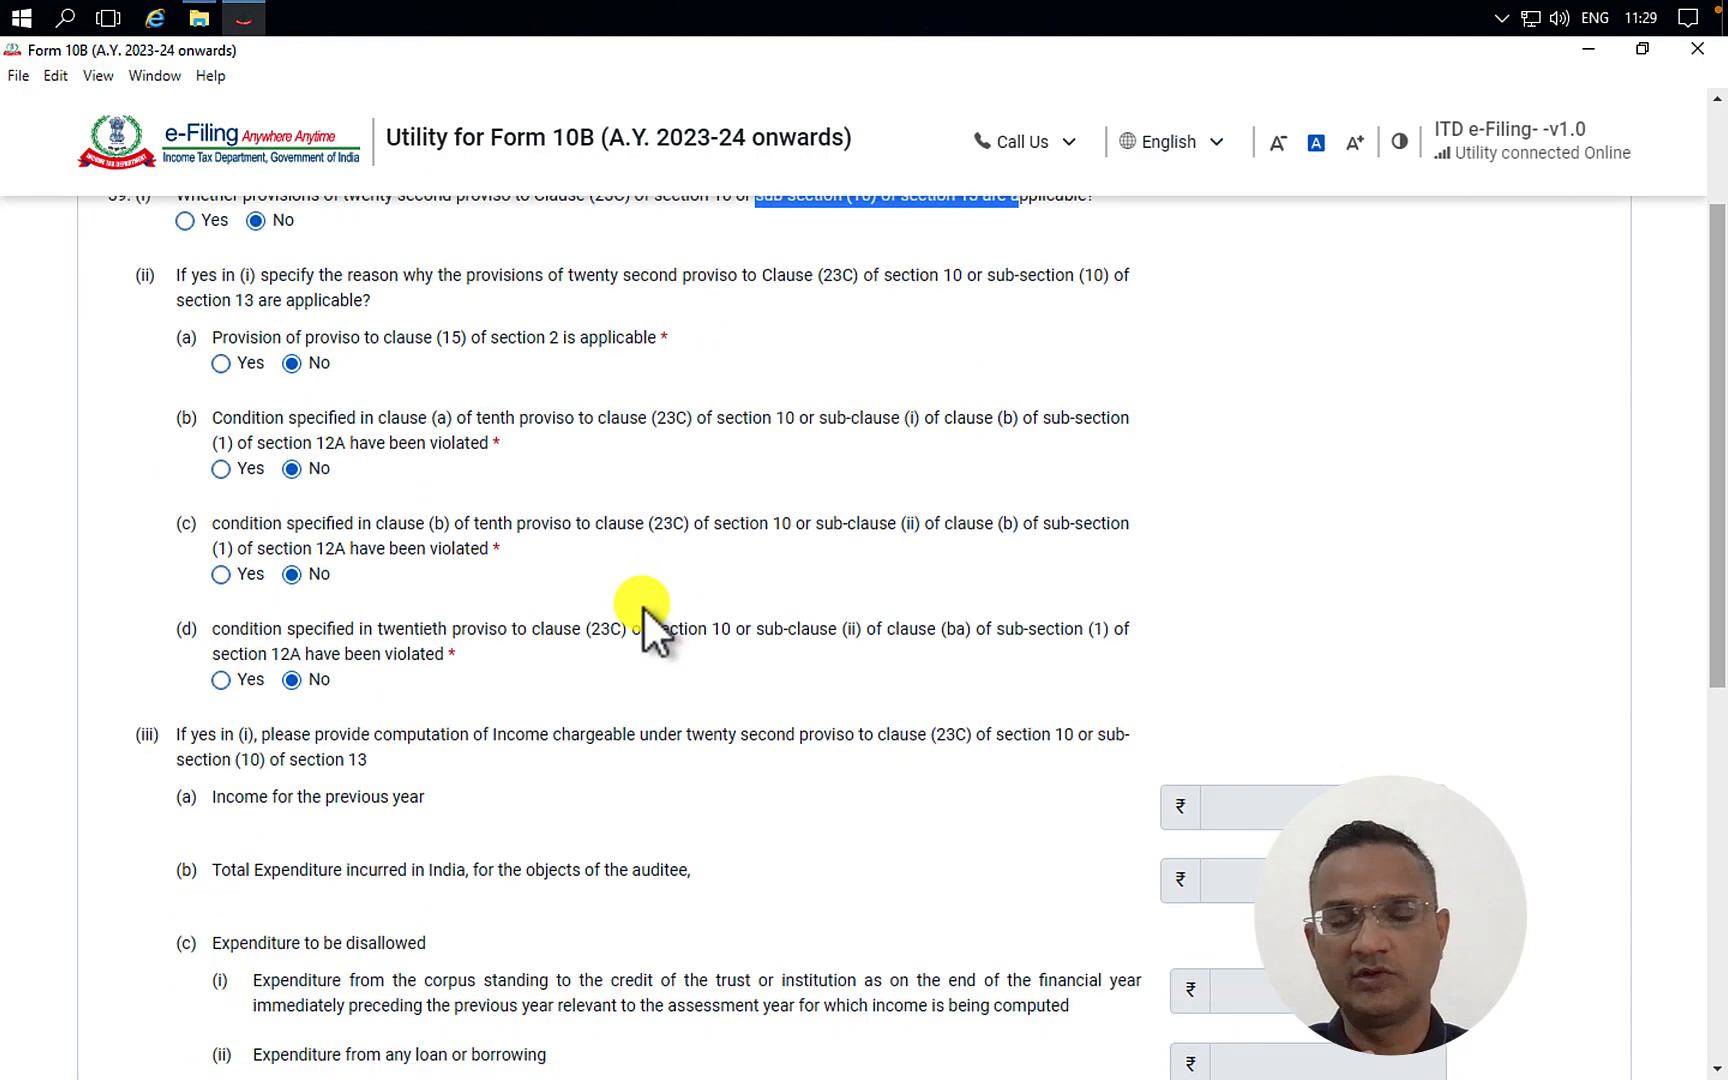
{"action": "scroll", "coordinate": [884, 648], "scroll_direction": "down", "scroll_amount": 3}
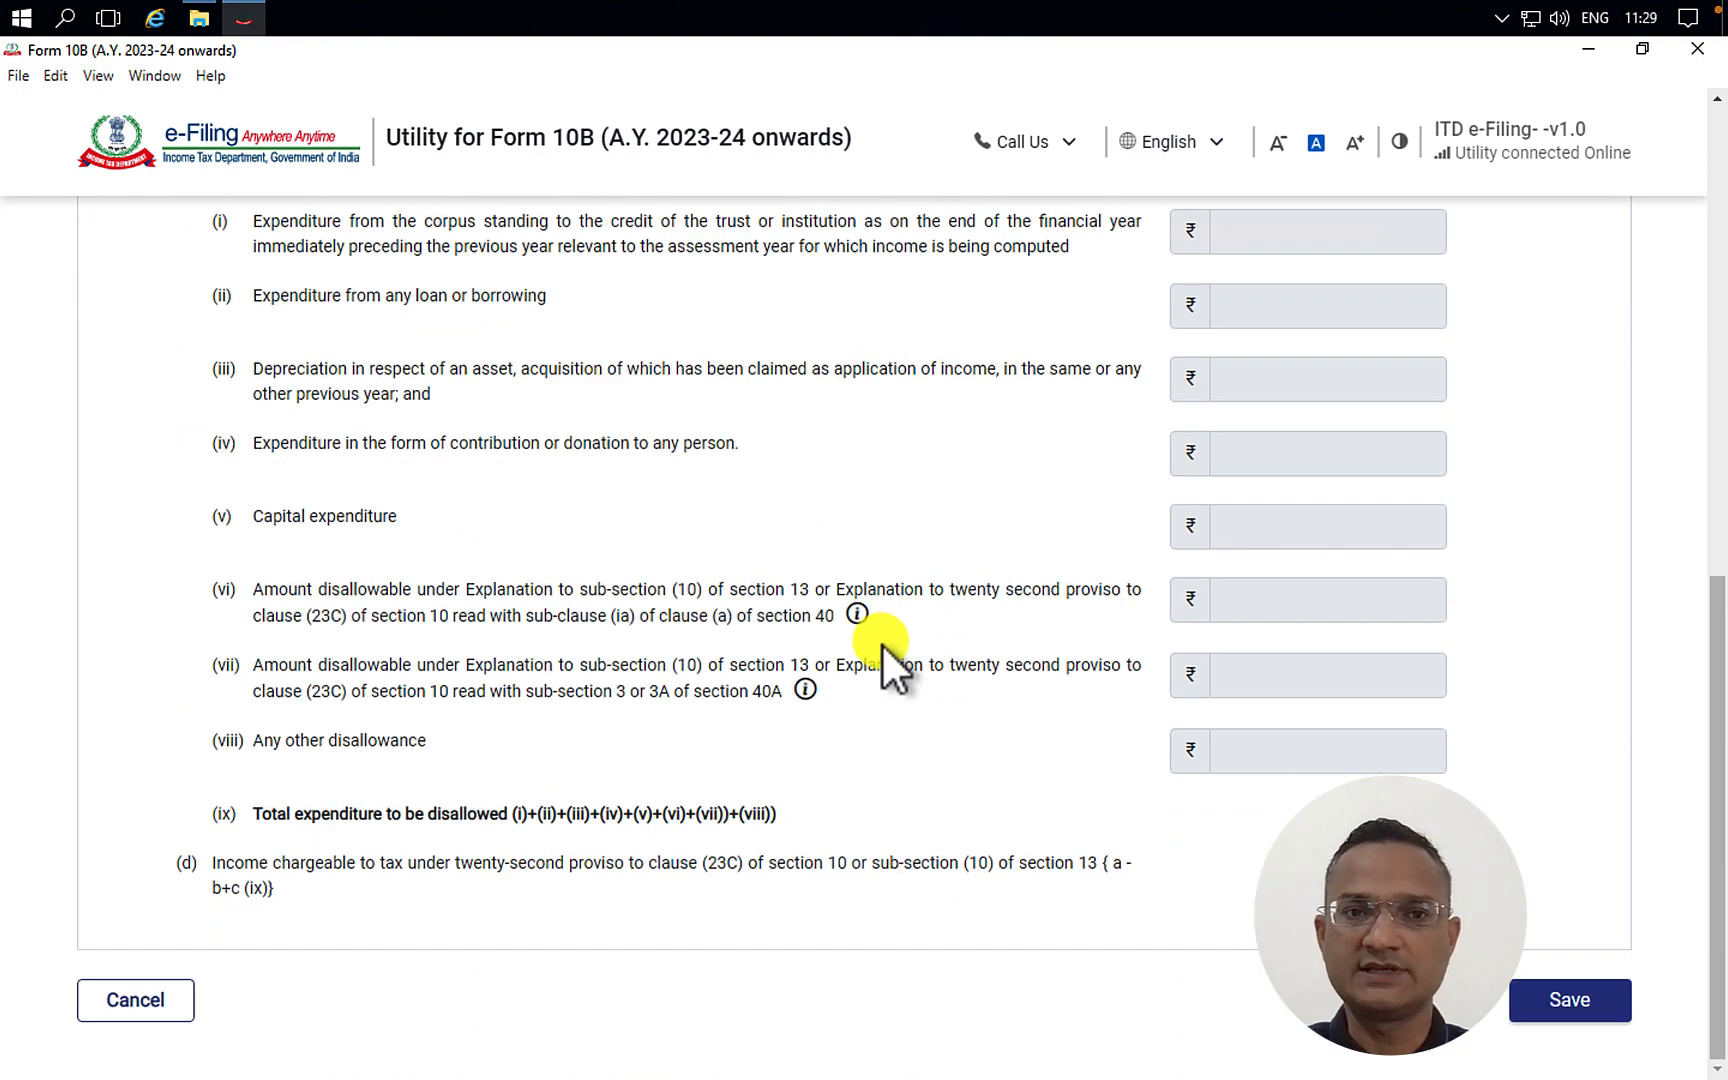
{"action": "left_click", "coordinate": [140, 1002]}
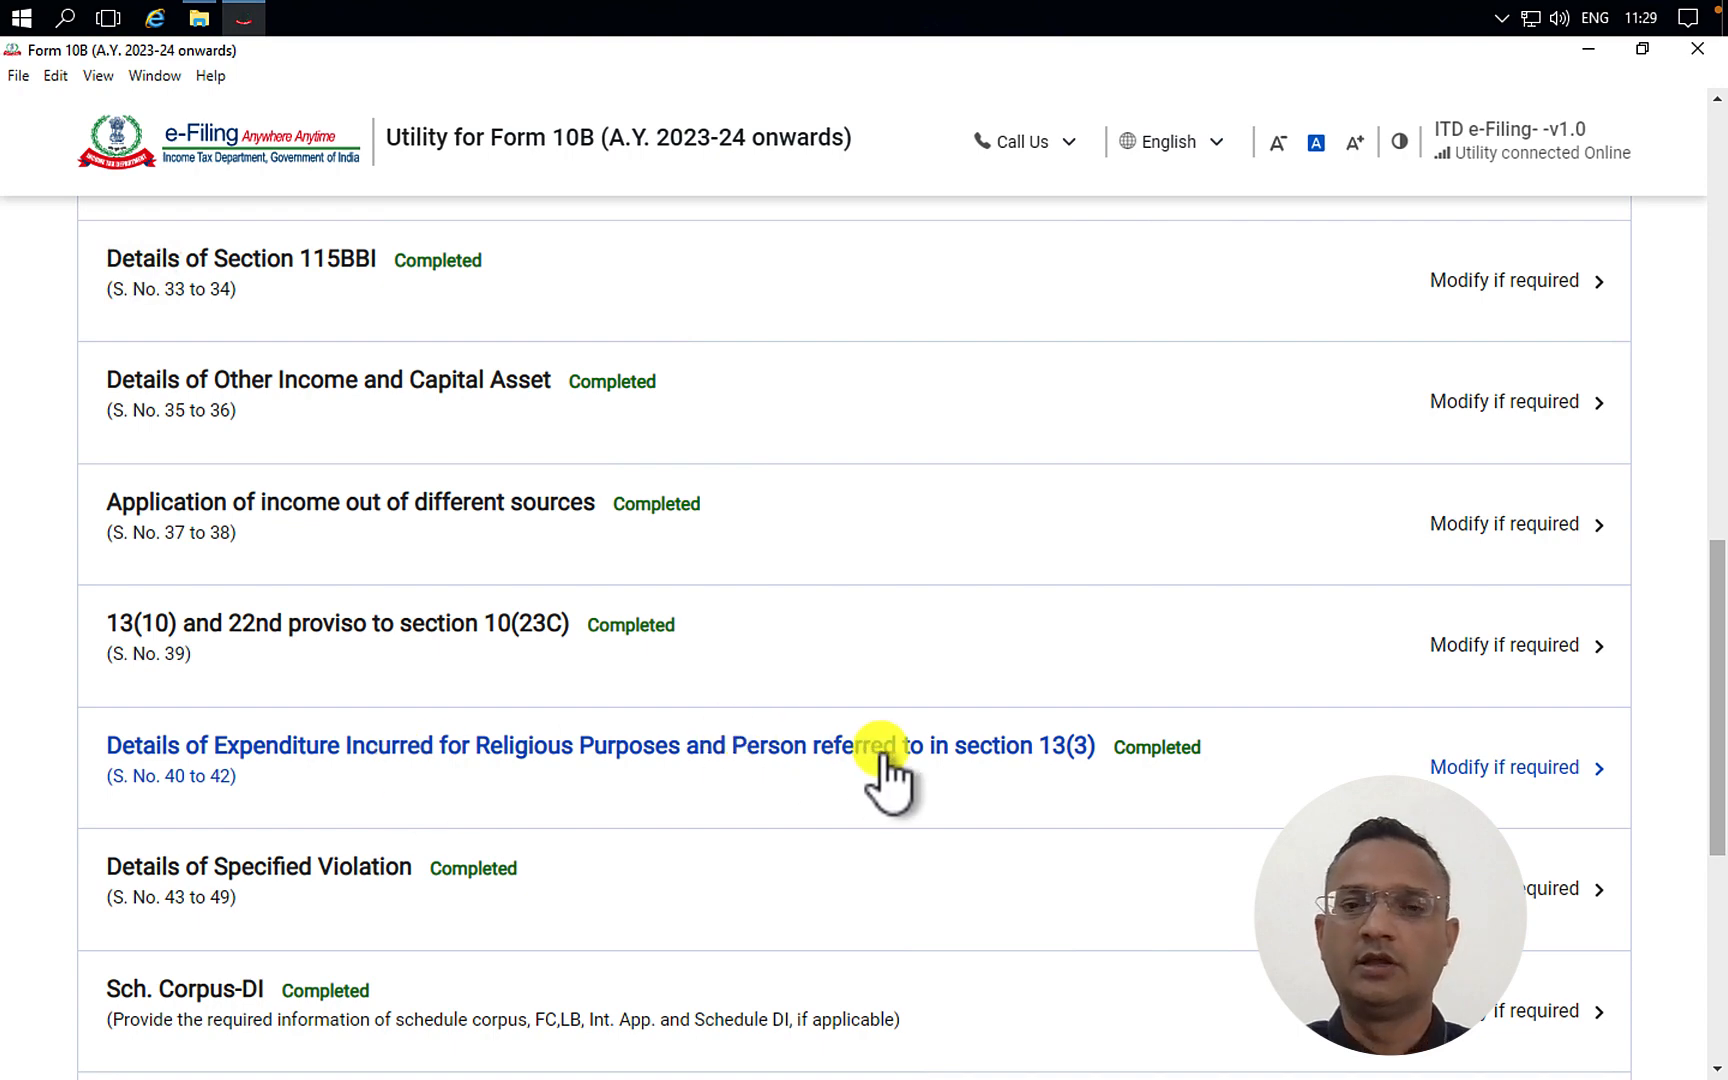
- Open the section on religious-purpose expenditure and persons referred to in section 13(3), and highlight both parts of its title
{"action": "left_click", "coordinate": [1012, 752]}
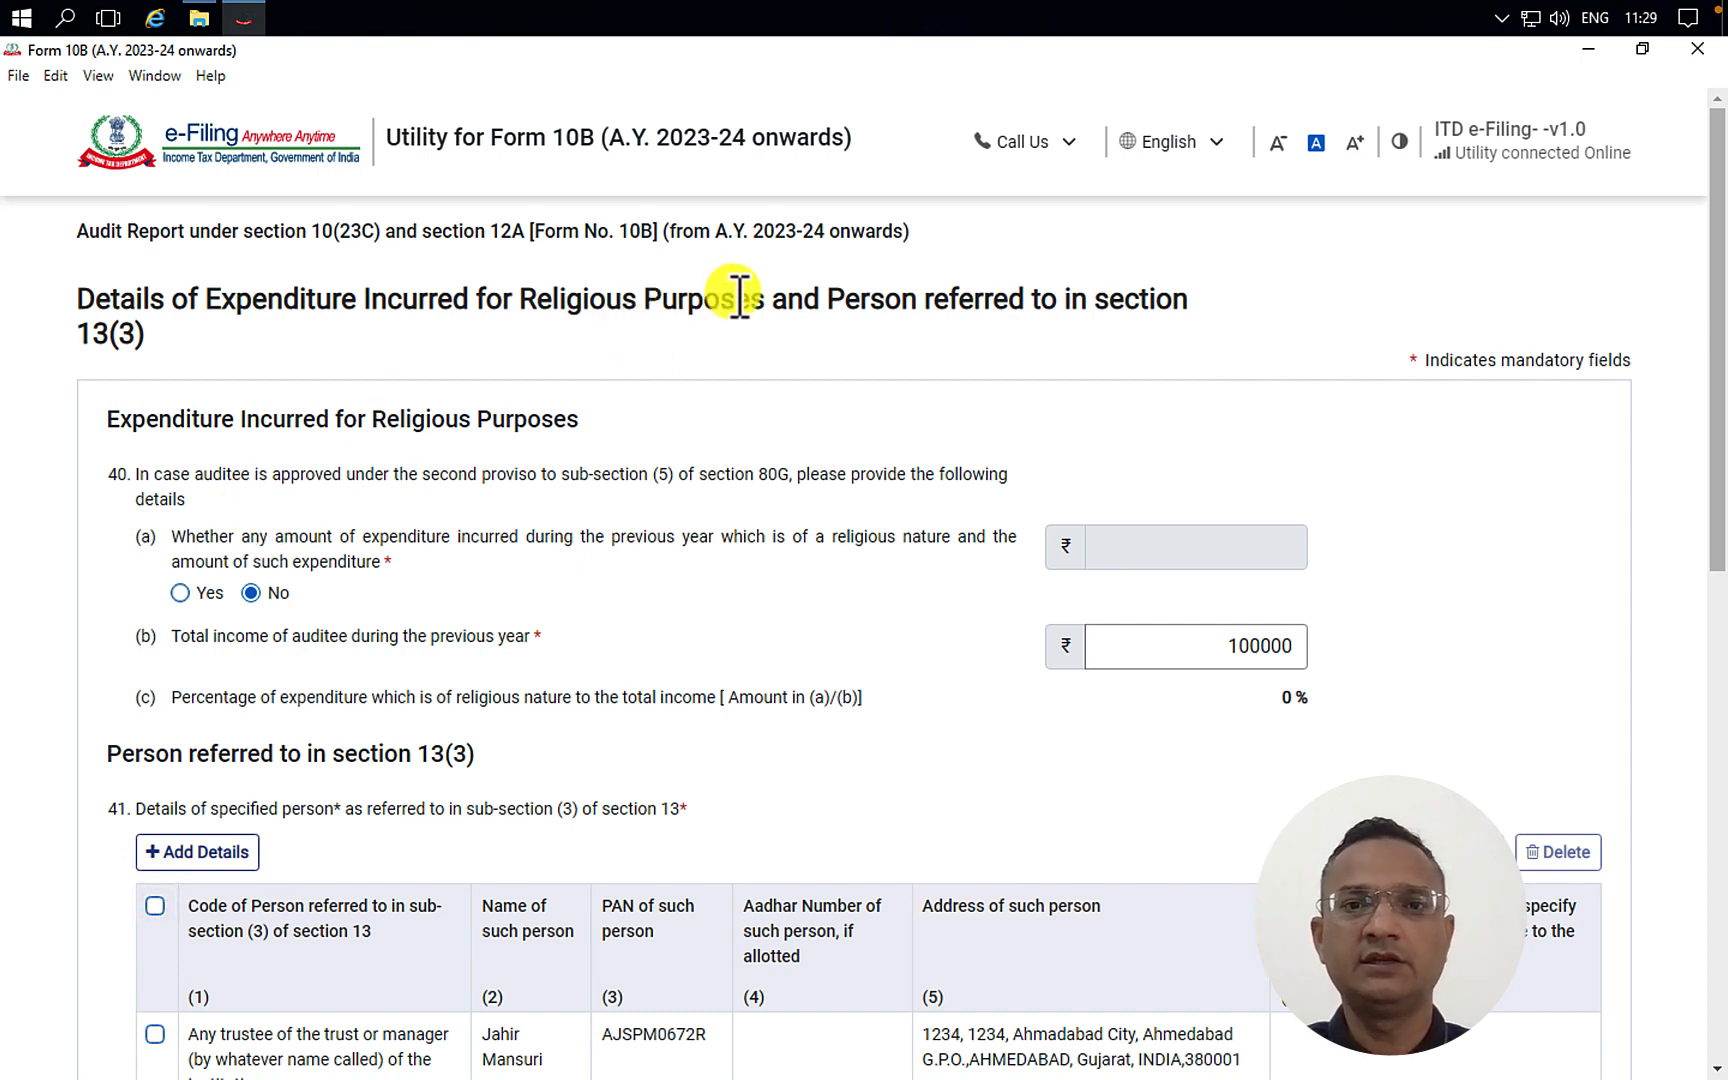
{"action": "left_click_drag", "start_coordinate": [788, 300], "coordinate": [312, 300]}
{"action": "left_click", "coordinate": [835, 302]}
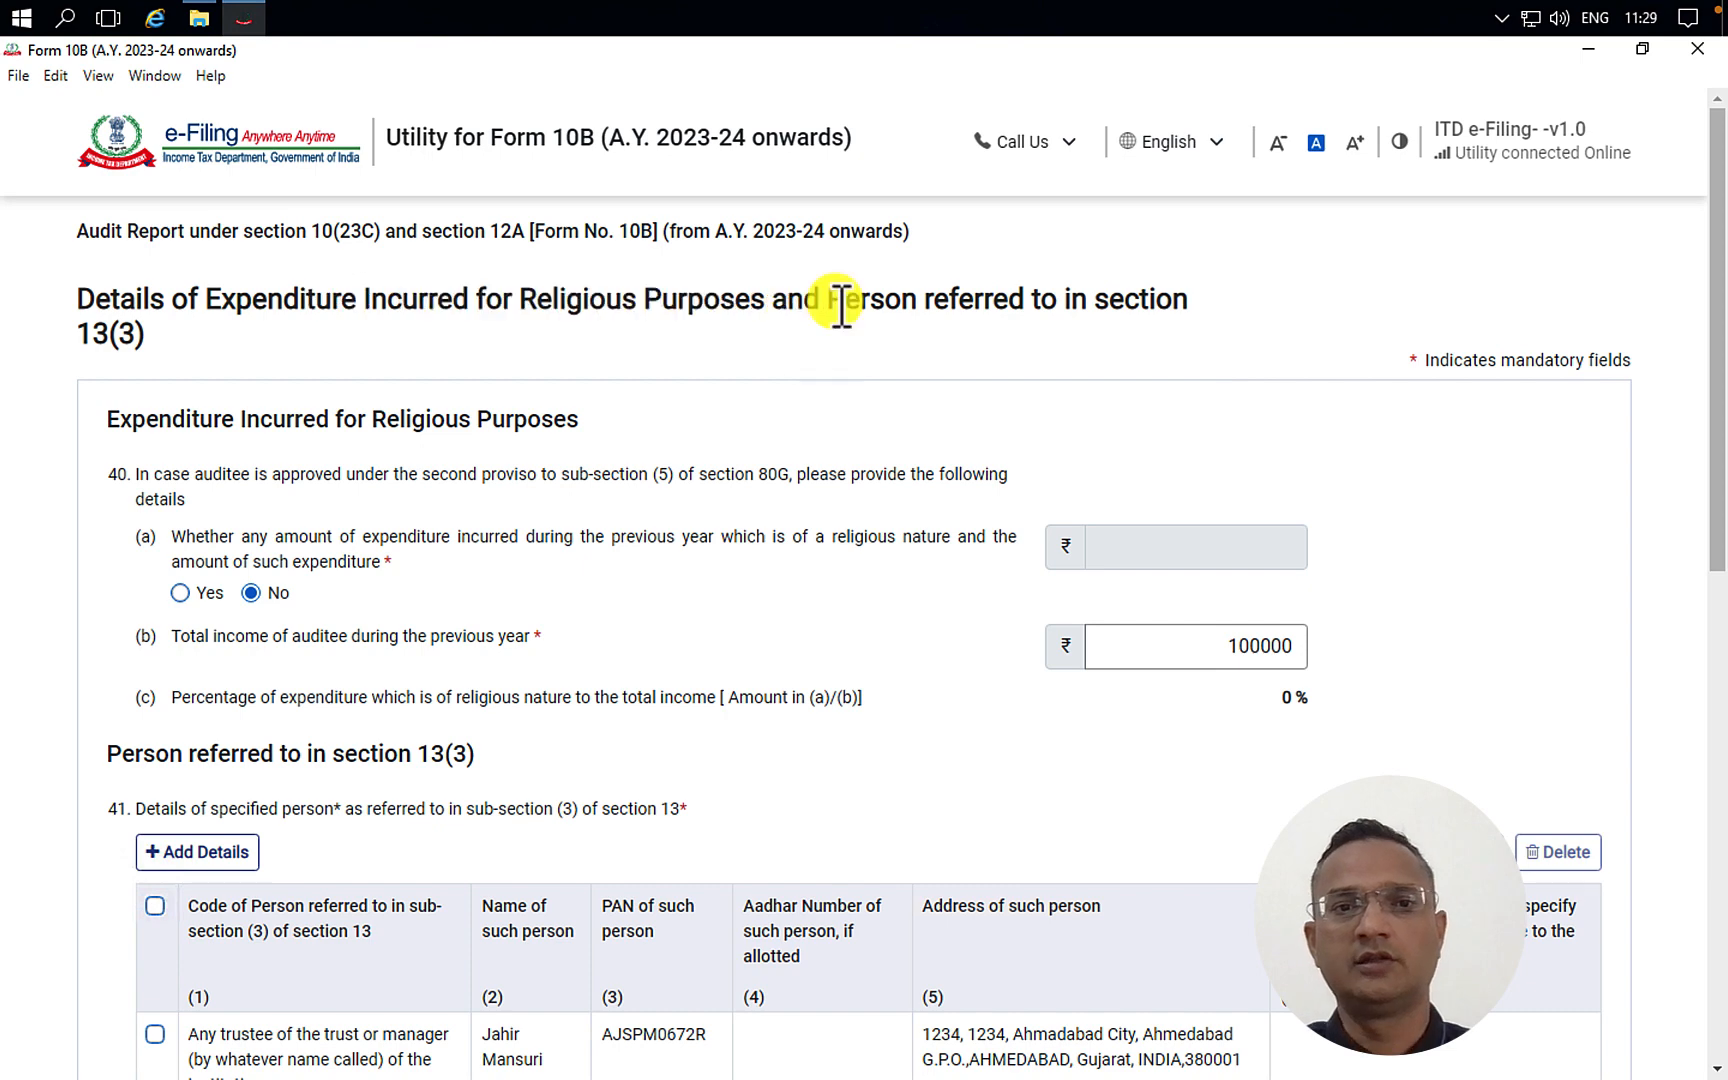
{"action": "left_click_drag", "start_coordinate": [828, 300], "coordinate": [825, 365]}
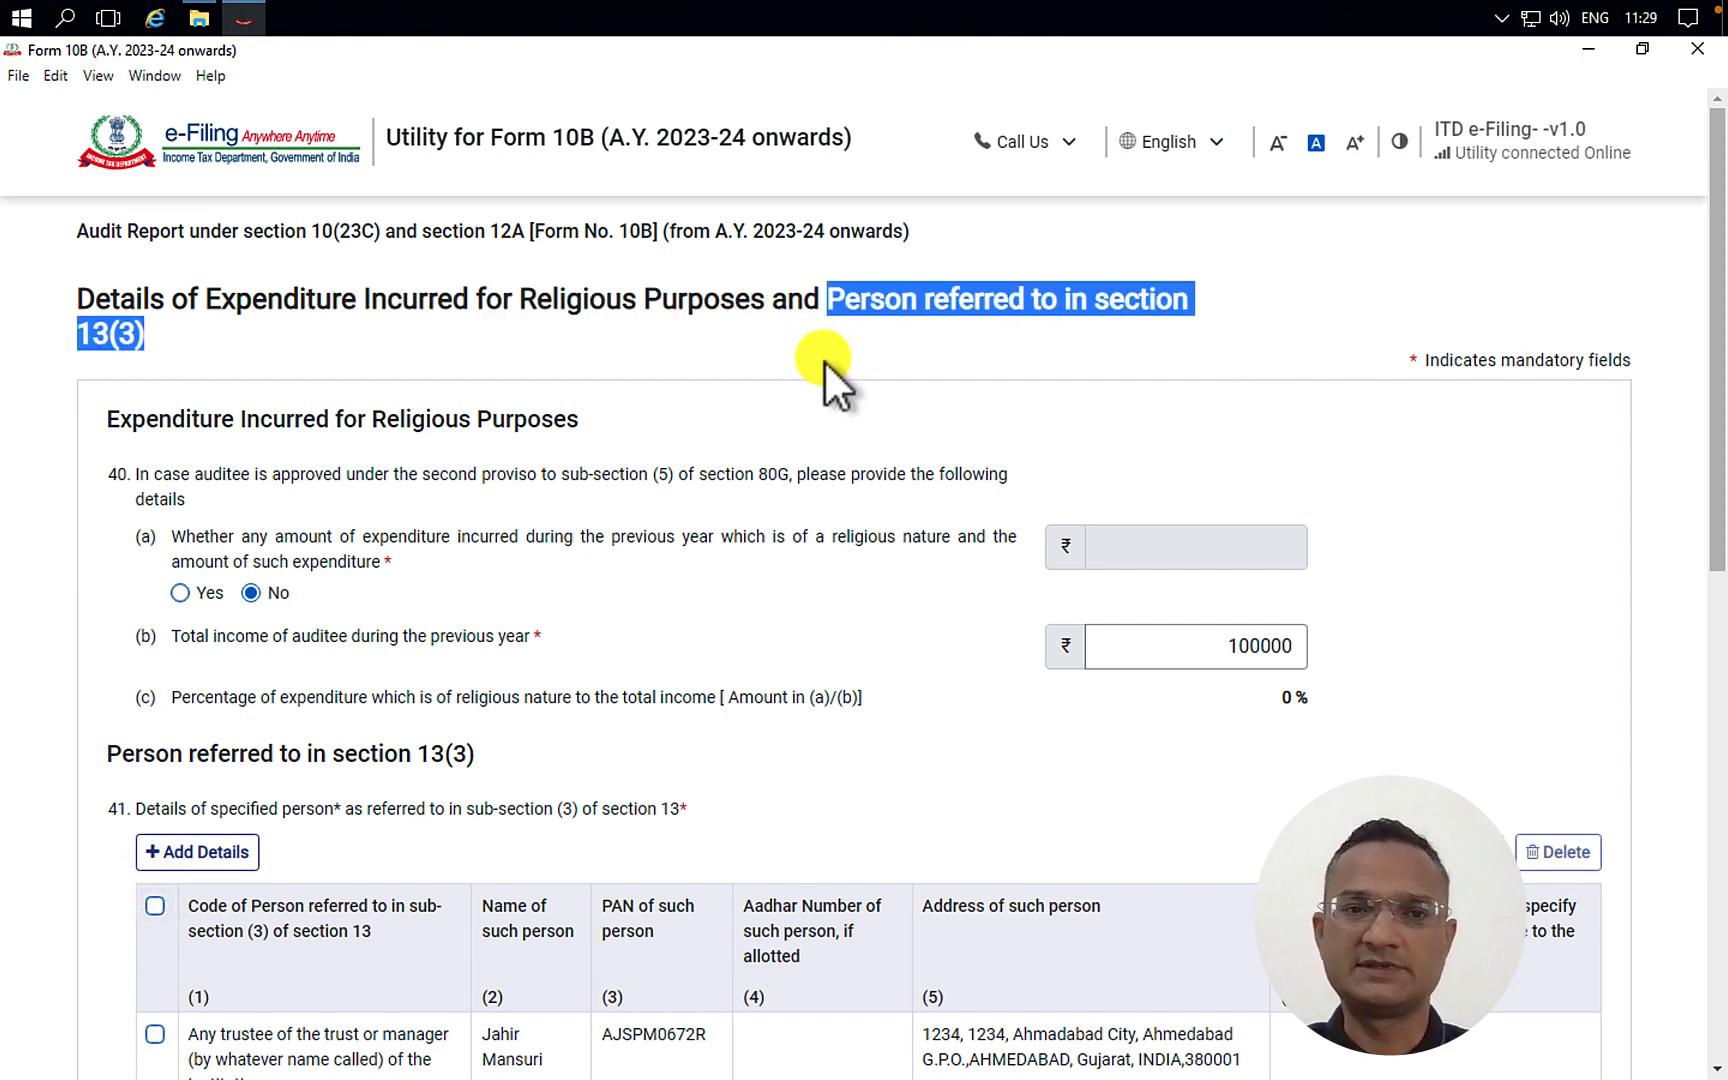
{"action": "left_click", "coordinate": [360, 478]}
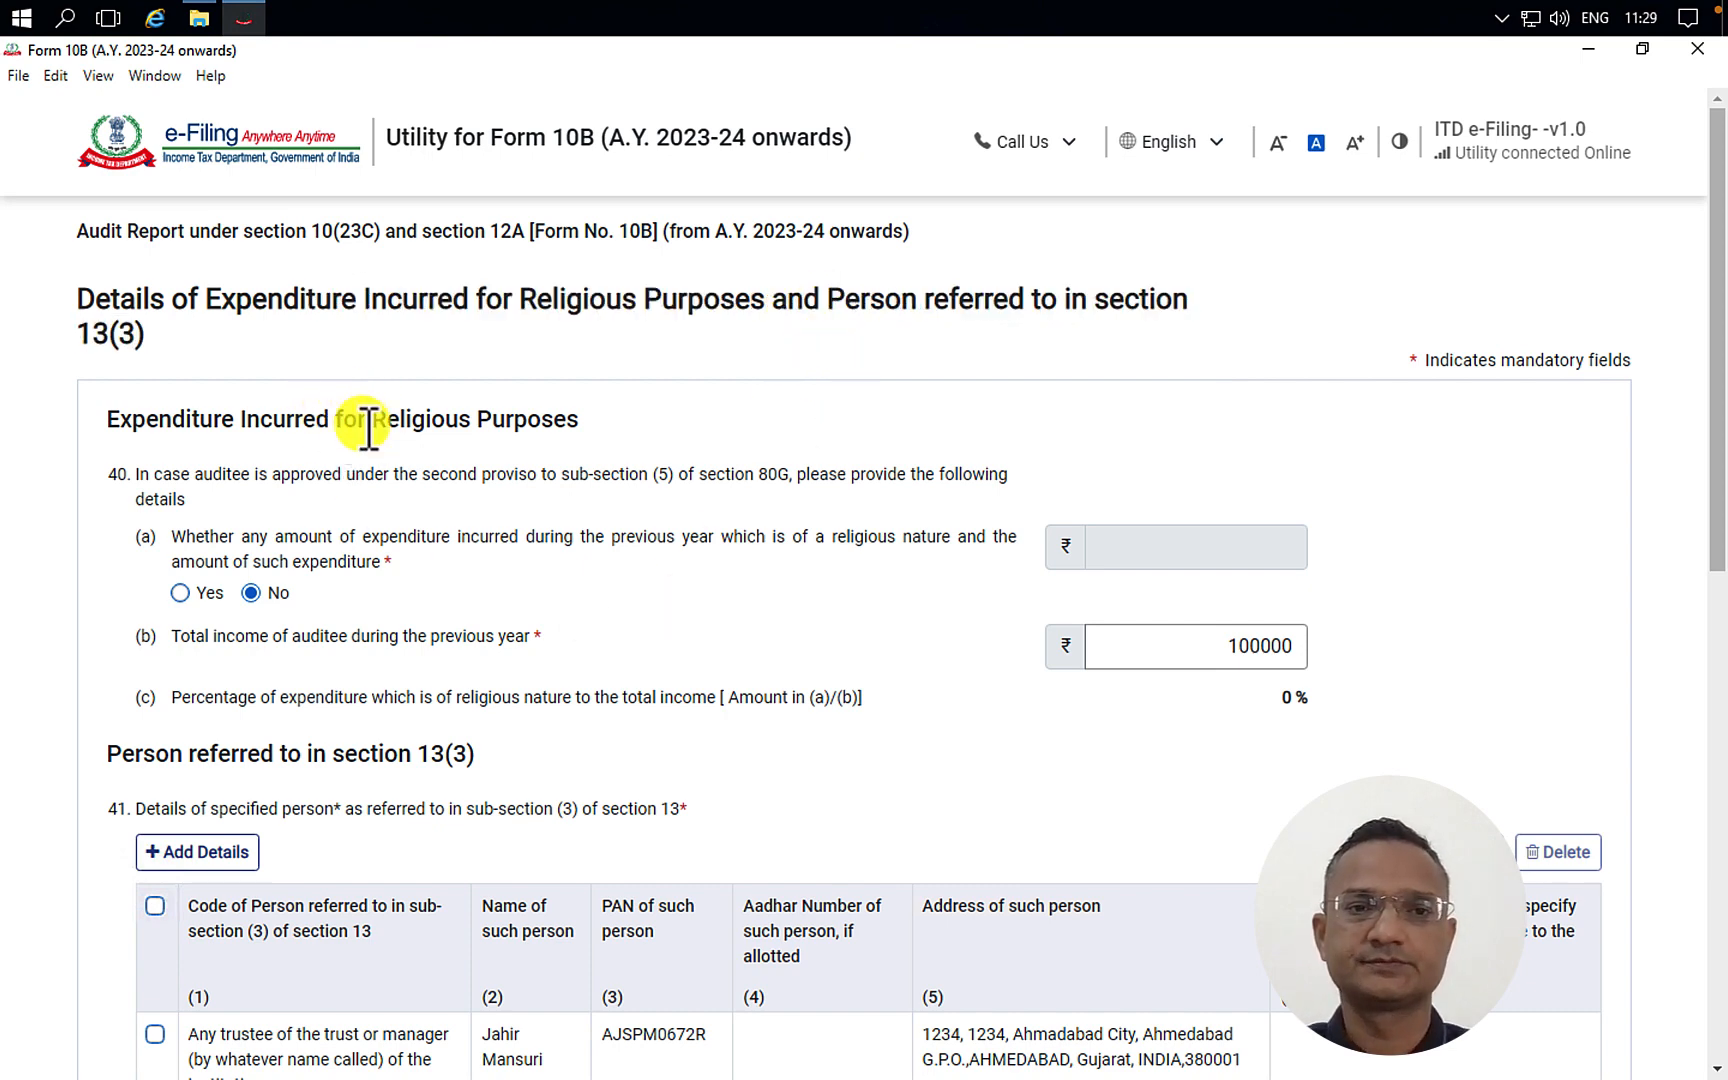
- Review item 40 on expenditure incurred for religious purposes, including the auditee's total income in (b)
{"action": "left_click_drag", "start_coordinate": [368, 428], "coordinate": [595, 427]}
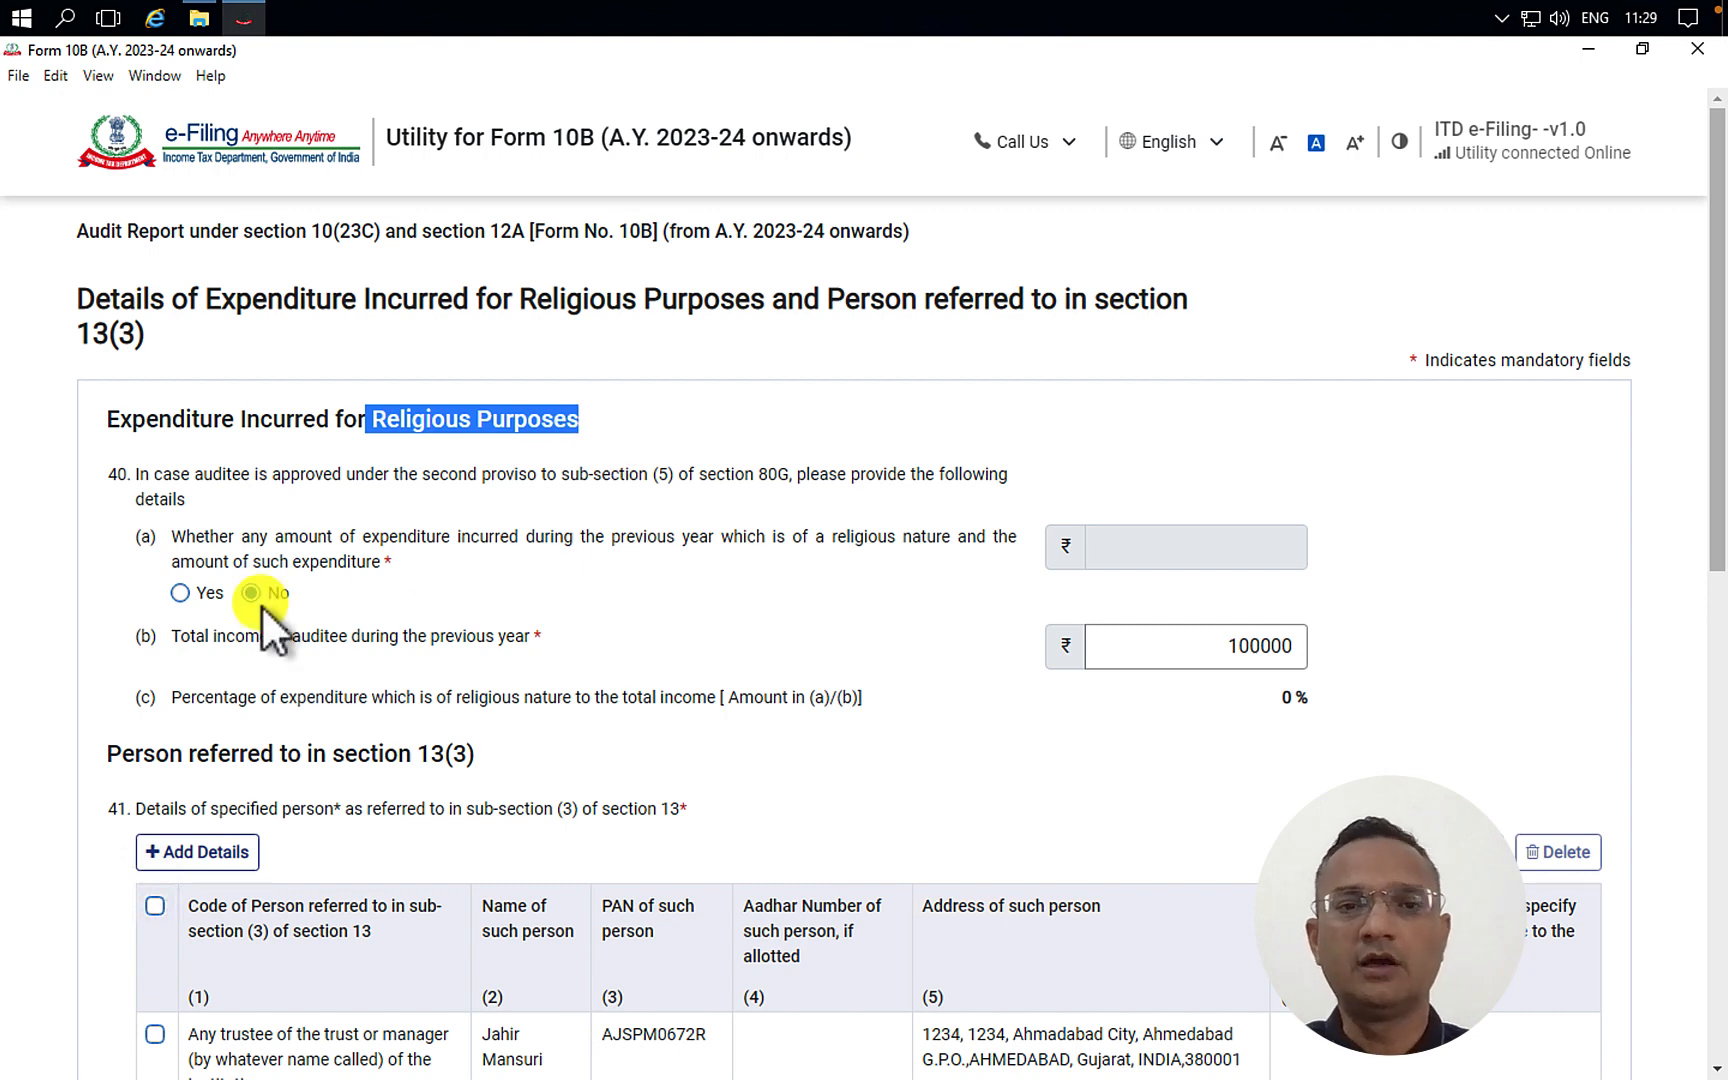
{"action": "left_click", "coordinate": [824, 720]}
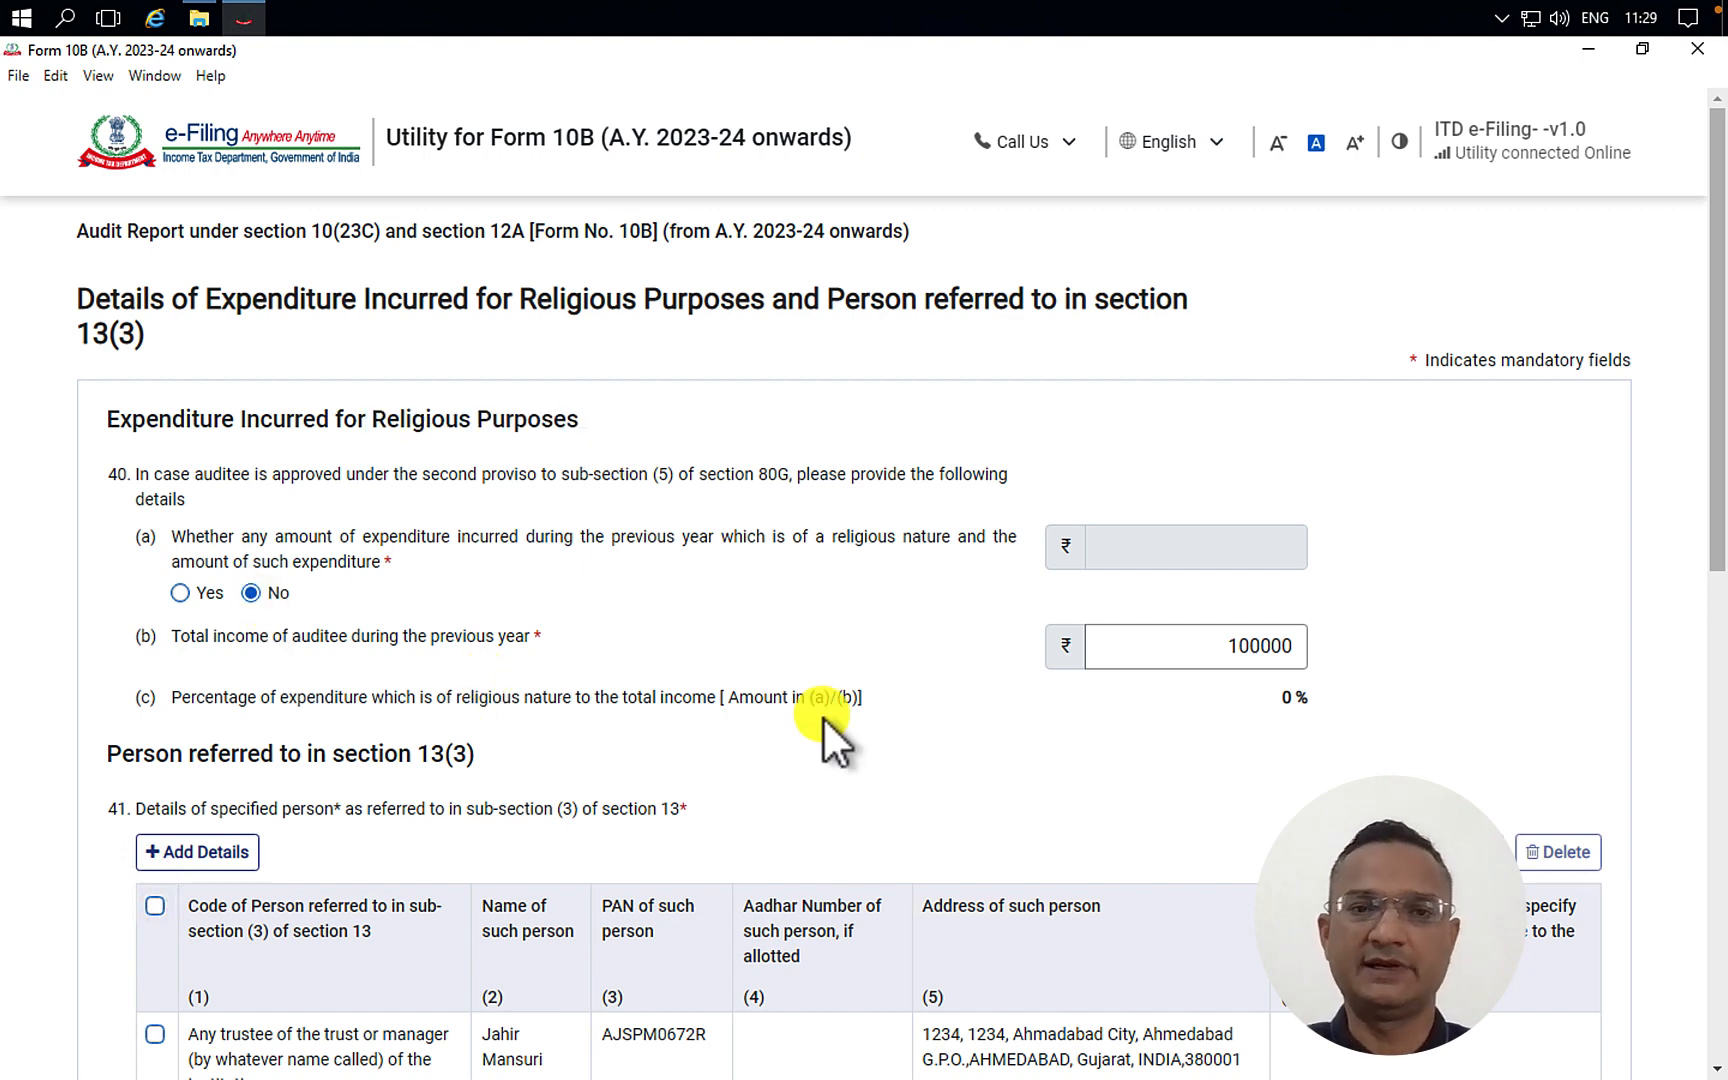
{"action": "scroll", "coordinate": [824, 720], "scroll_direction": "down", "scroll_amount": 1}
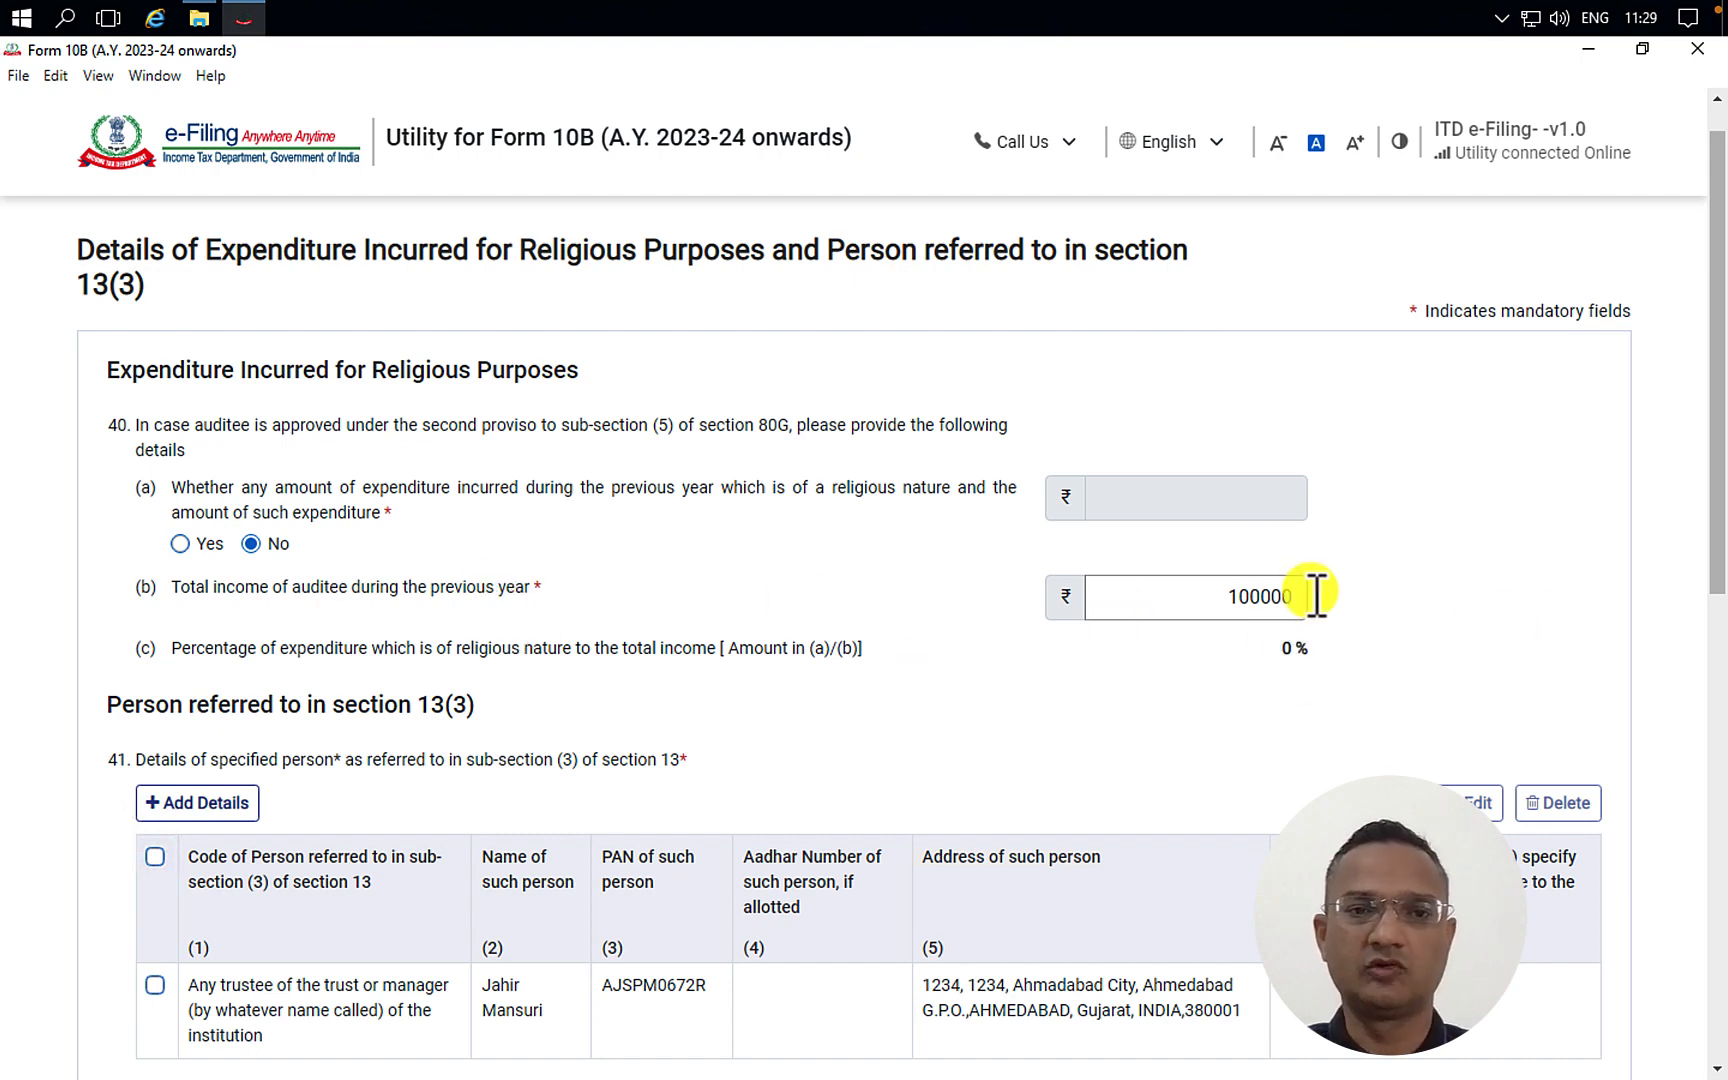
{"action": "double_click", "coordinate": [1262, 597]}
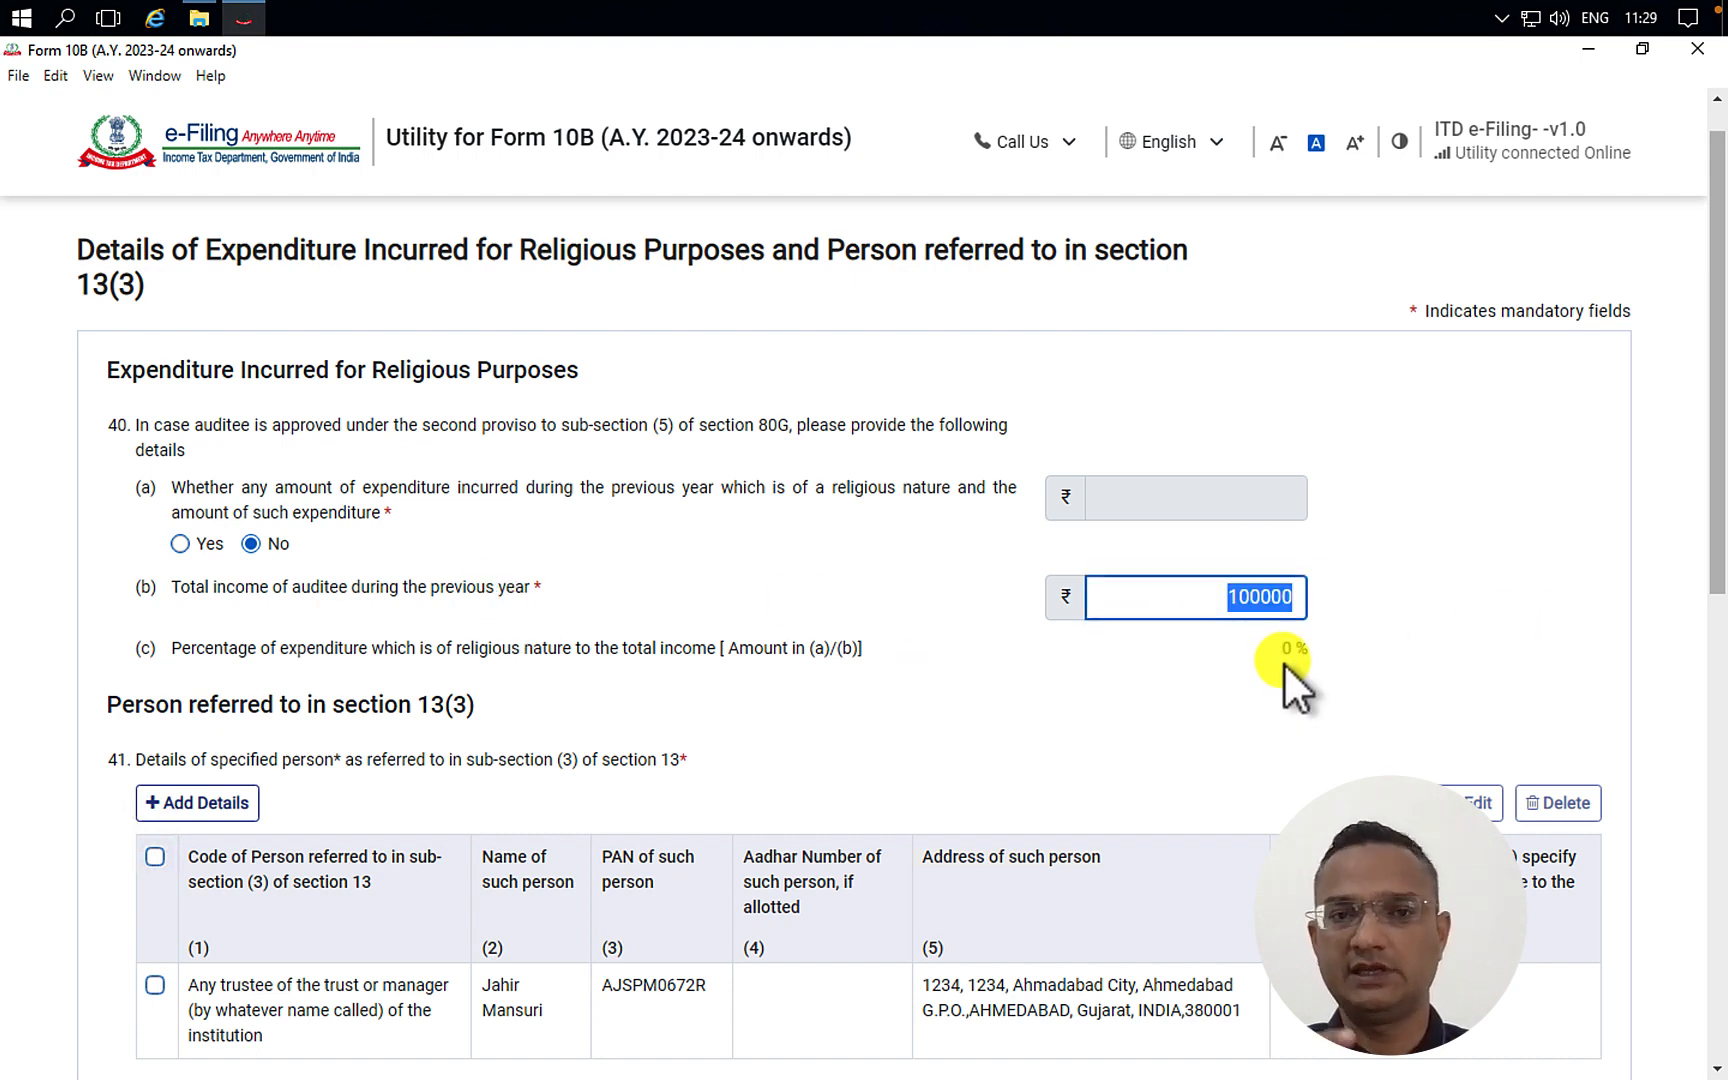
{"action": "left_click", "coordinate": [967, 684]}
- Look over item 41's specified persons table and its blank entry form, then leave the form without adding a person
{"action": "scroll", "coordinate": [967, 684], "scroll_direction": "down", "scroll_amount": 3}
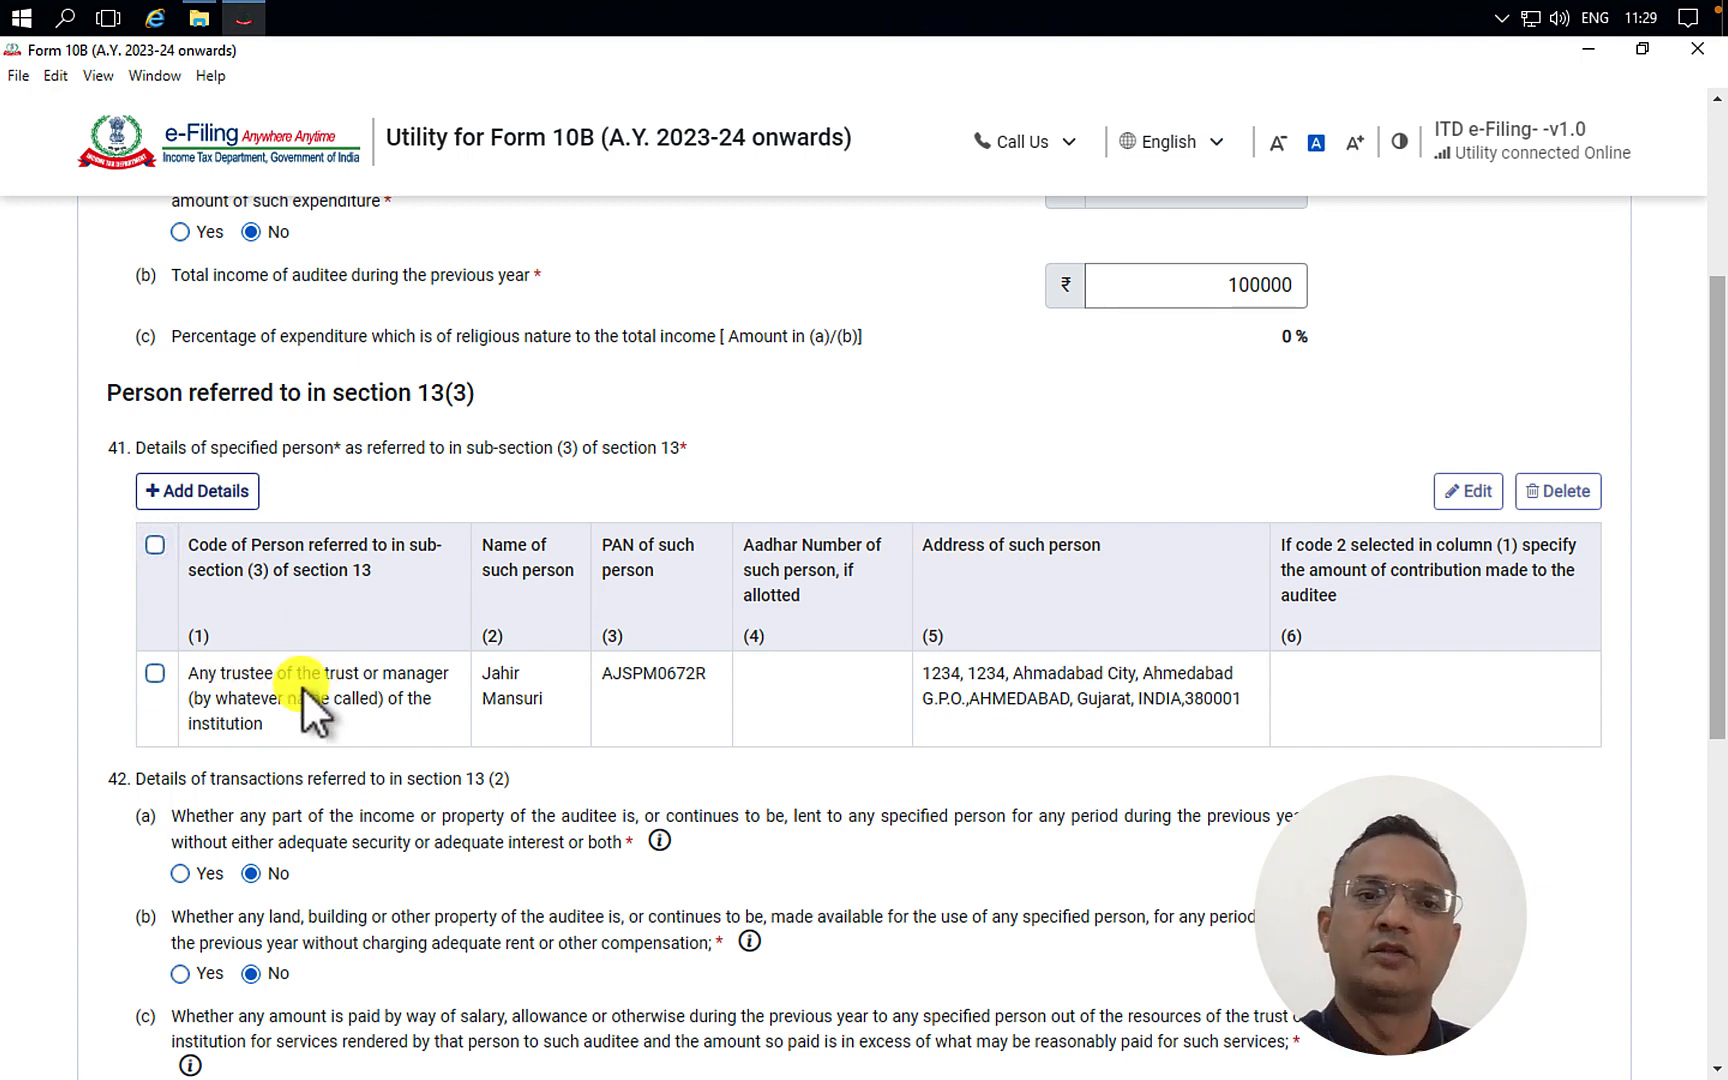
{"action": "left_click", "coordinate": [188, 492]}
{"action": "scroll", "coordinate": [370, 517], "scroll_direction": "down", "scroll_amount": 3}
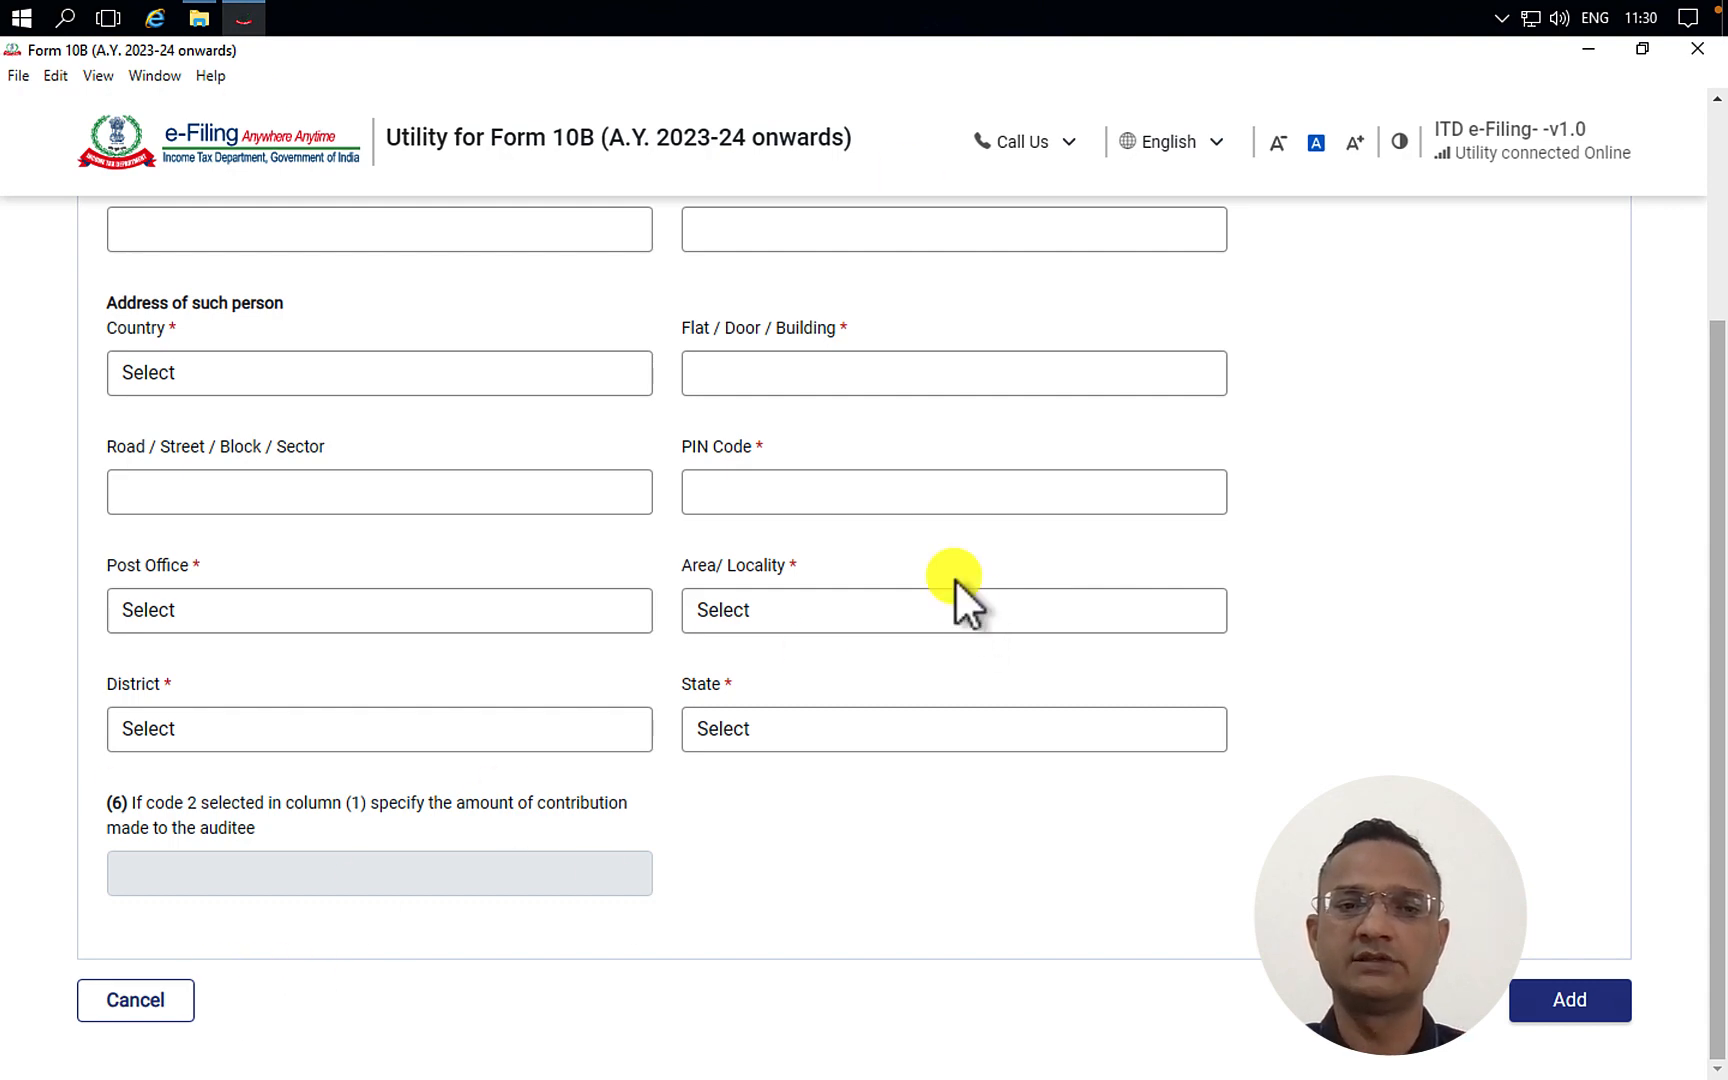
{"action": "left_click", "coordinate": [160, 1000]}
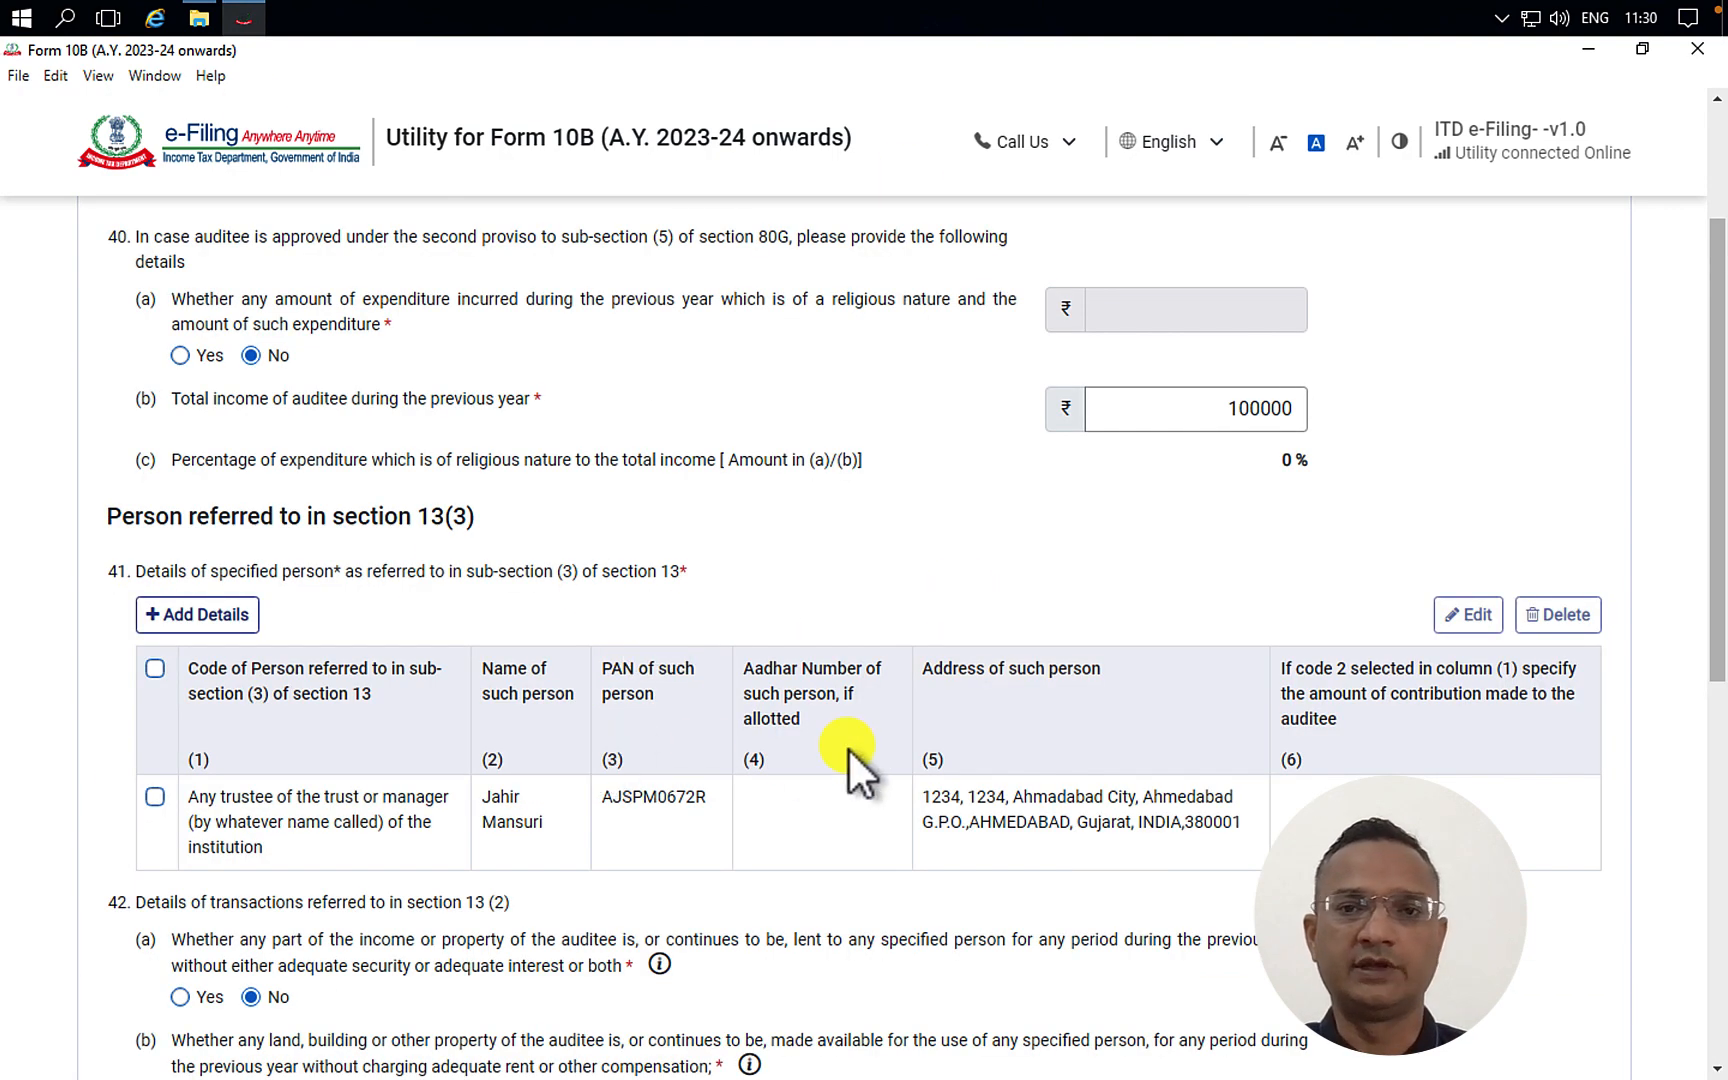
- Review the section 13(2) transactions in item 42, highlighting question (c) on excess salary or allowance, and return to the section list
{"action": "scroll", "coordinate": [848, 747], "scroll_direction": "down", "scroll_amount": 6}
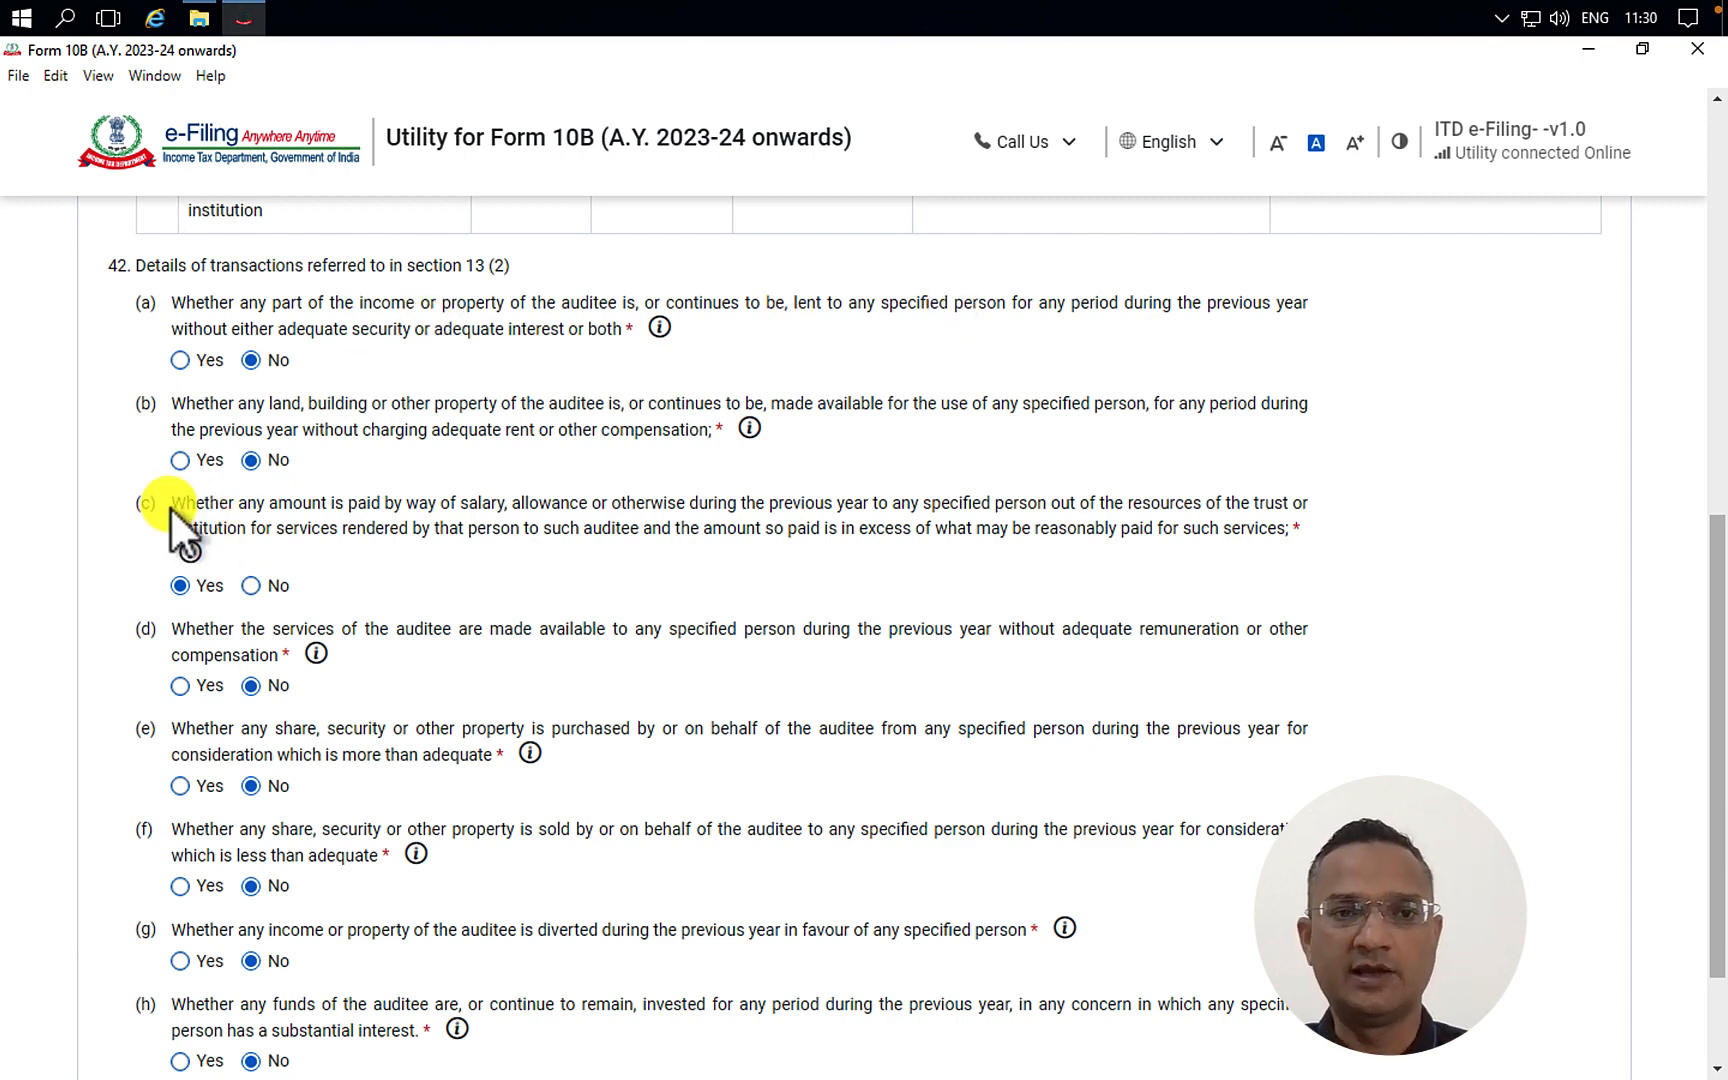
{"action": "triple_click", "coordinate": [245, 512]}
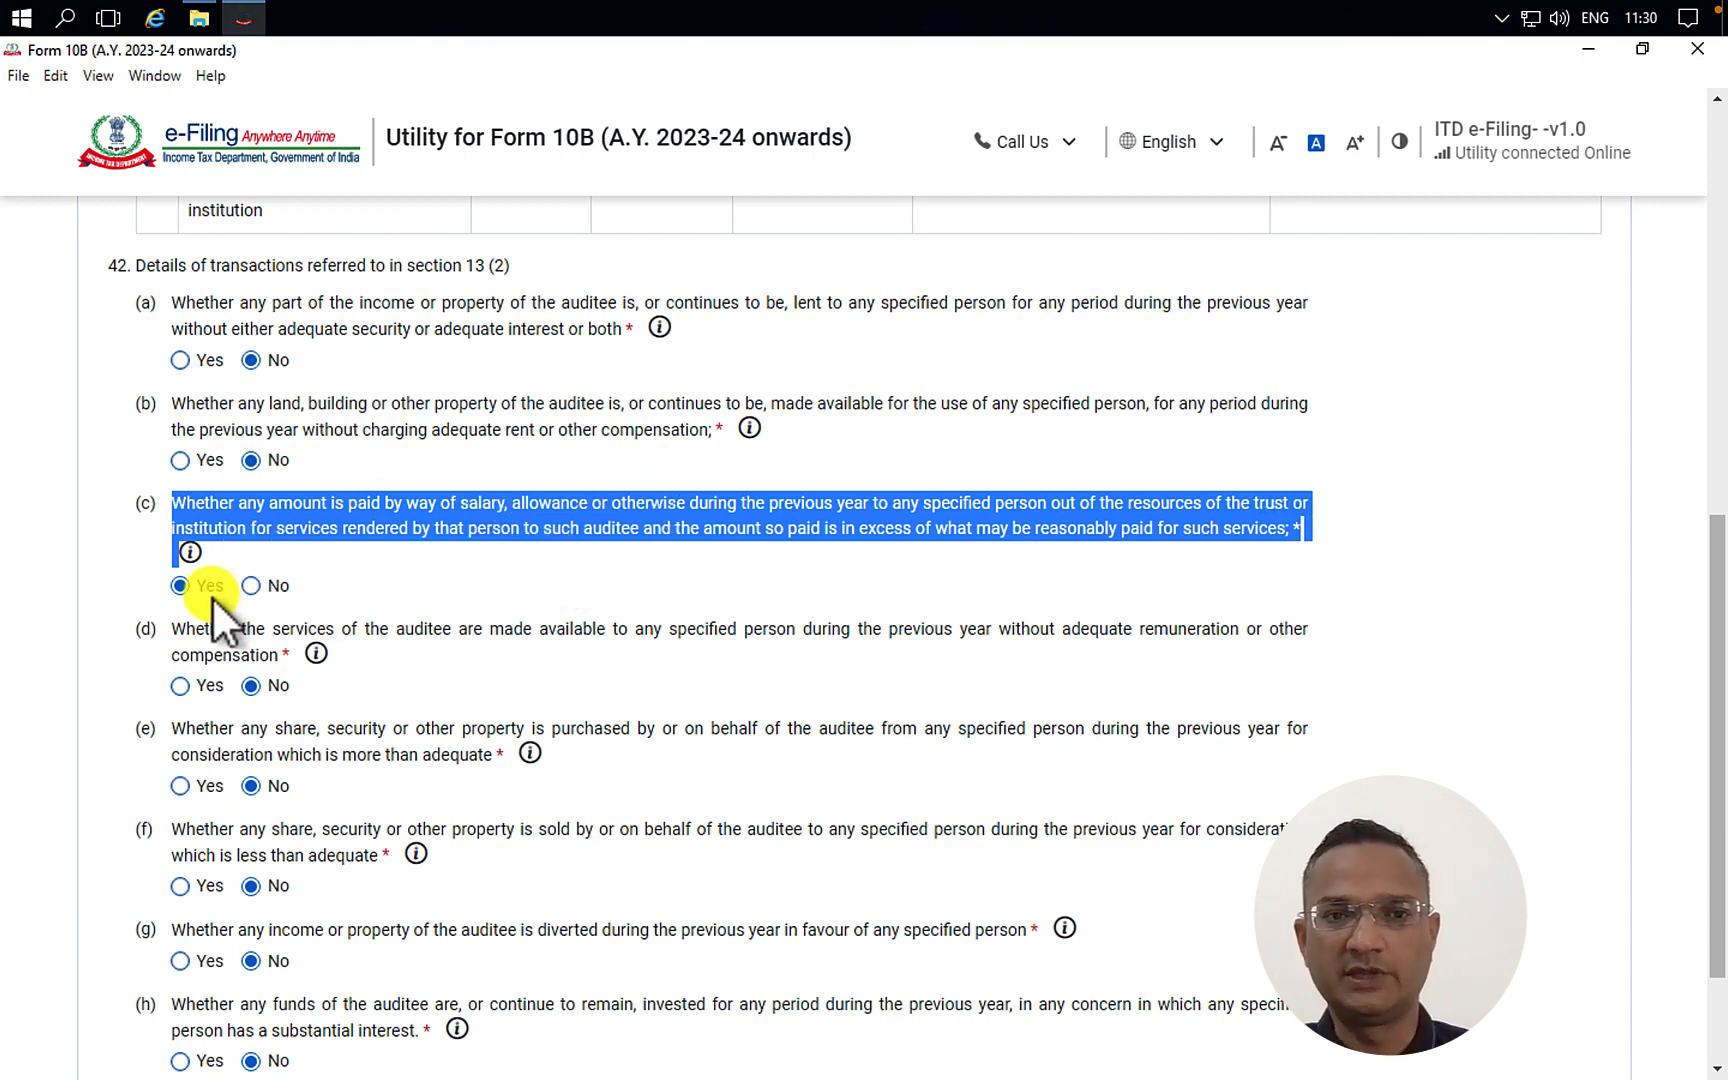
{"action": "mouse_move", "coordinate": [190, 556]}
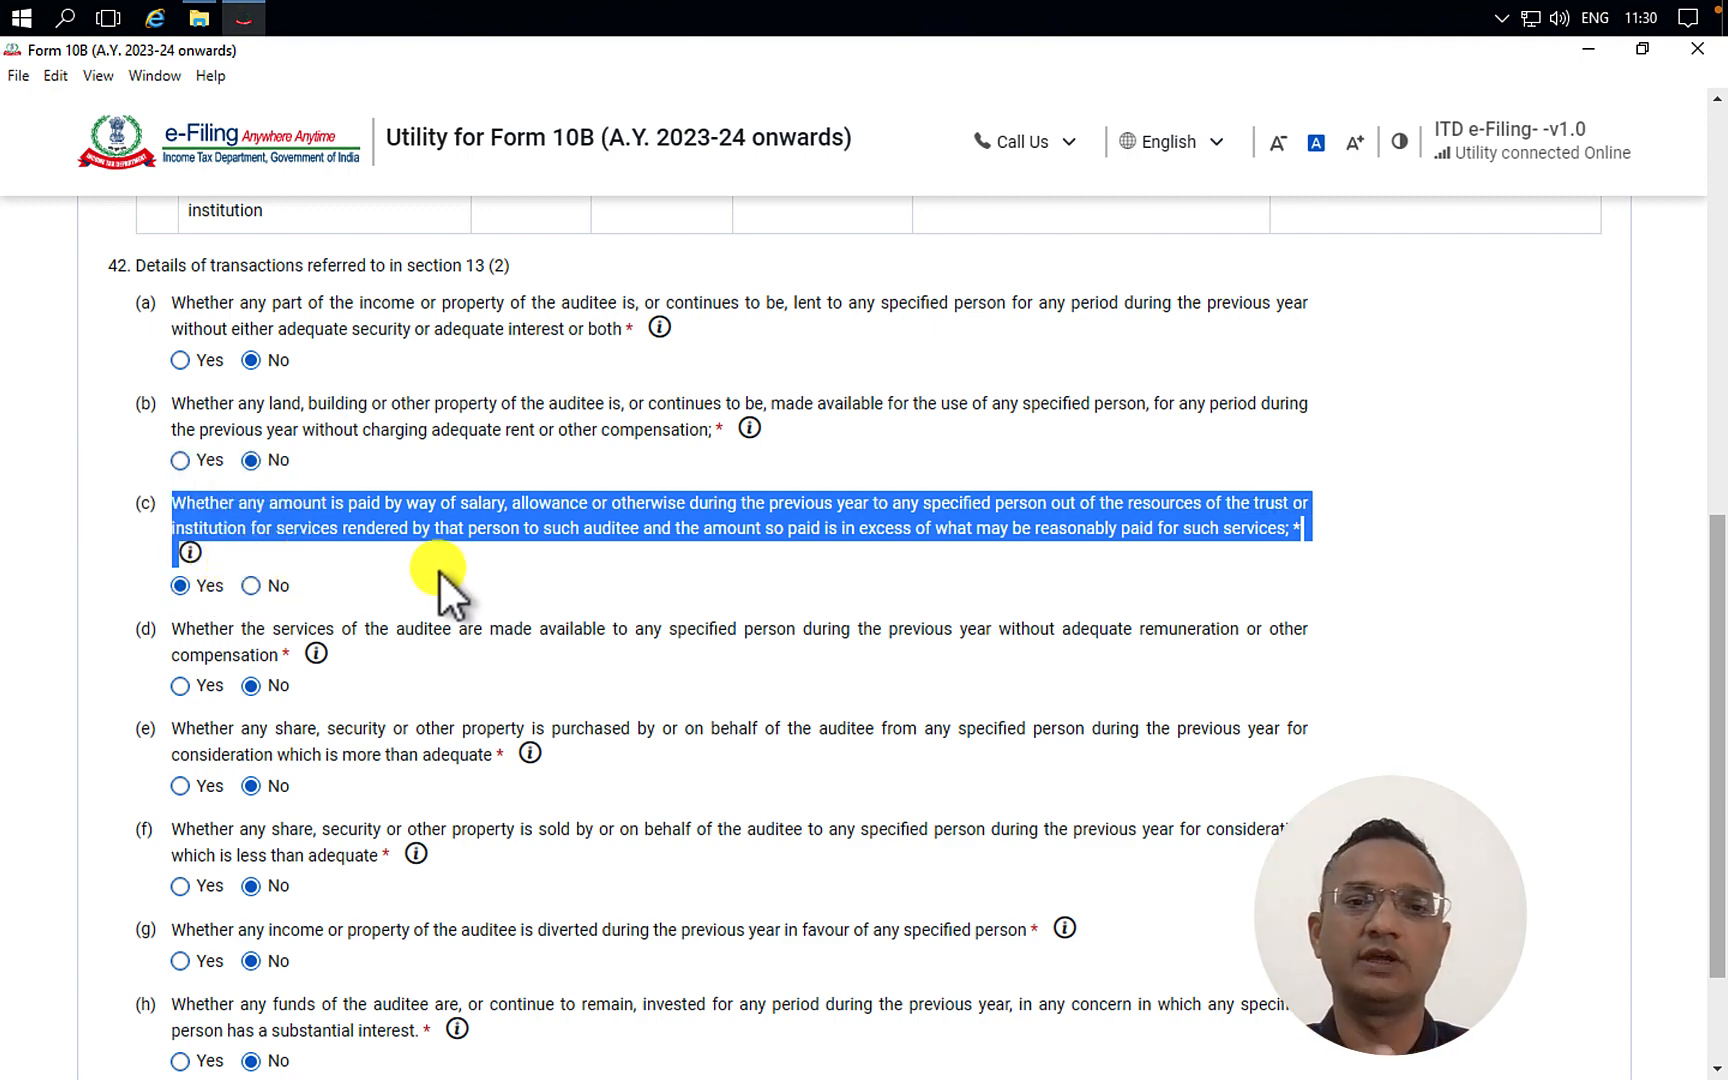
{"action": "scroll", "coordinate": [437, 568], "scroll_direction": "down", "scroll_amount": 2}
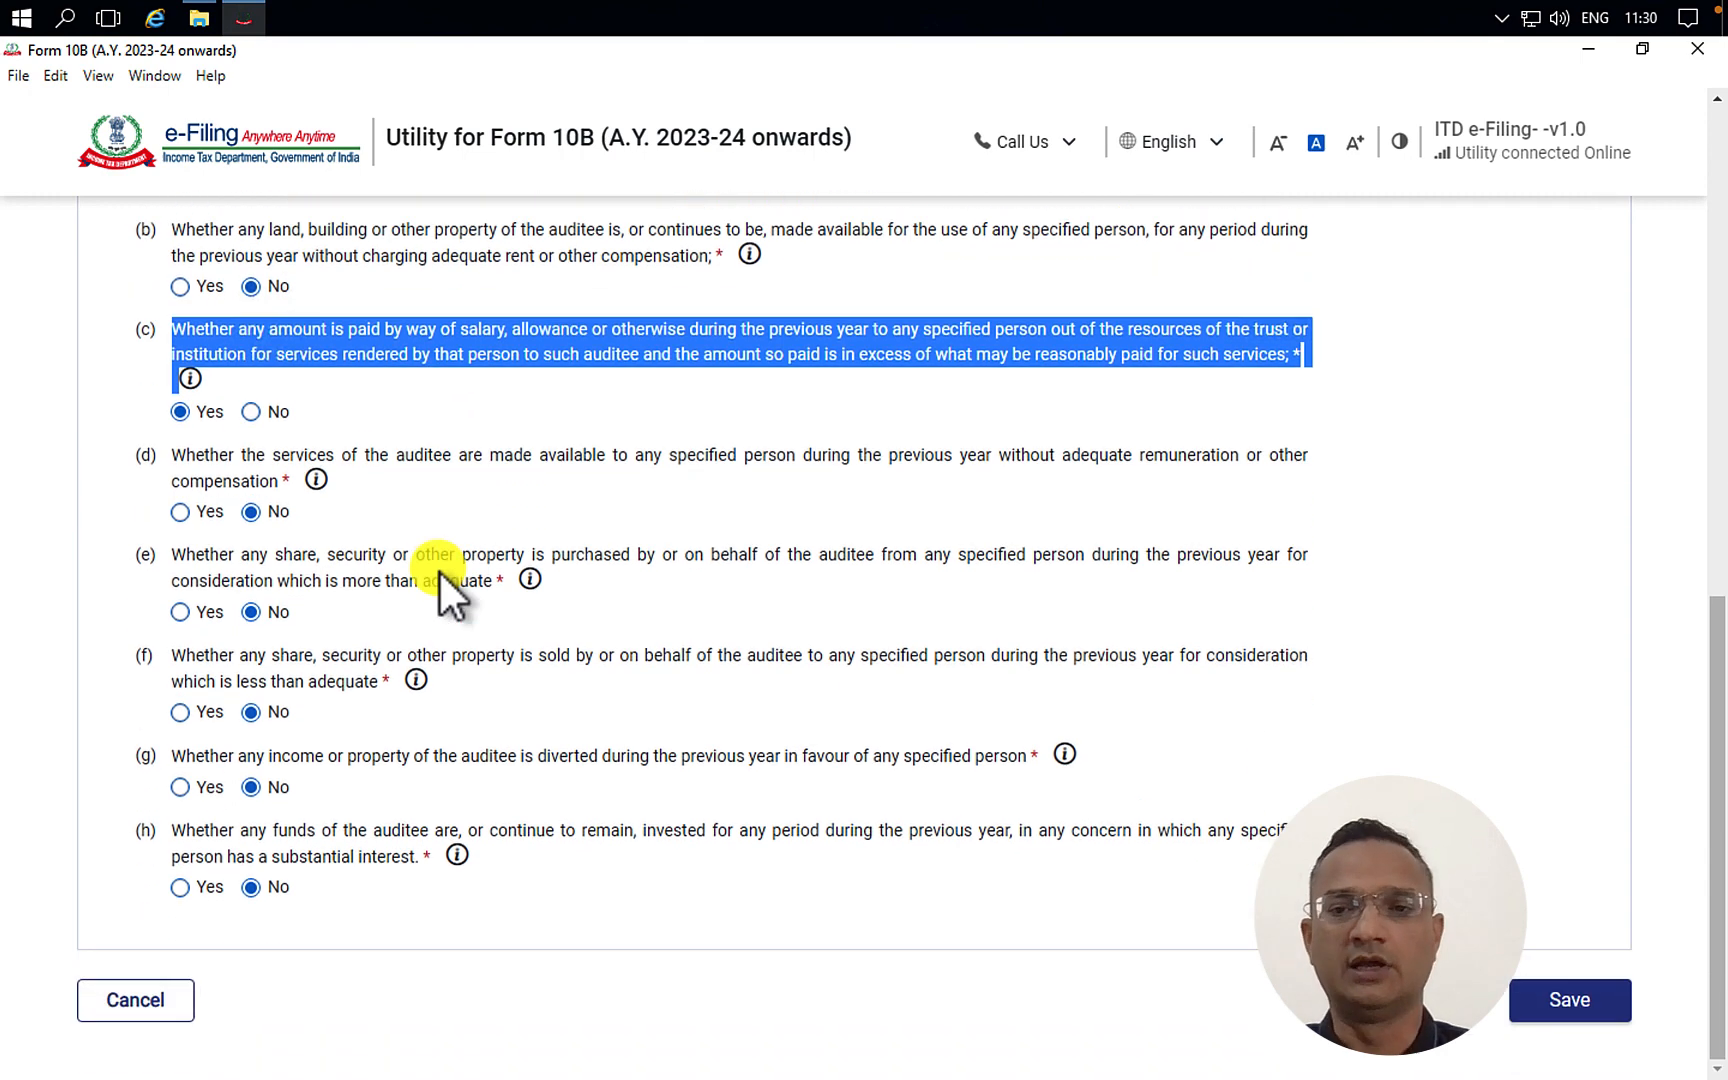
{"action": "left_click", "coordinate": [137, 1000]}
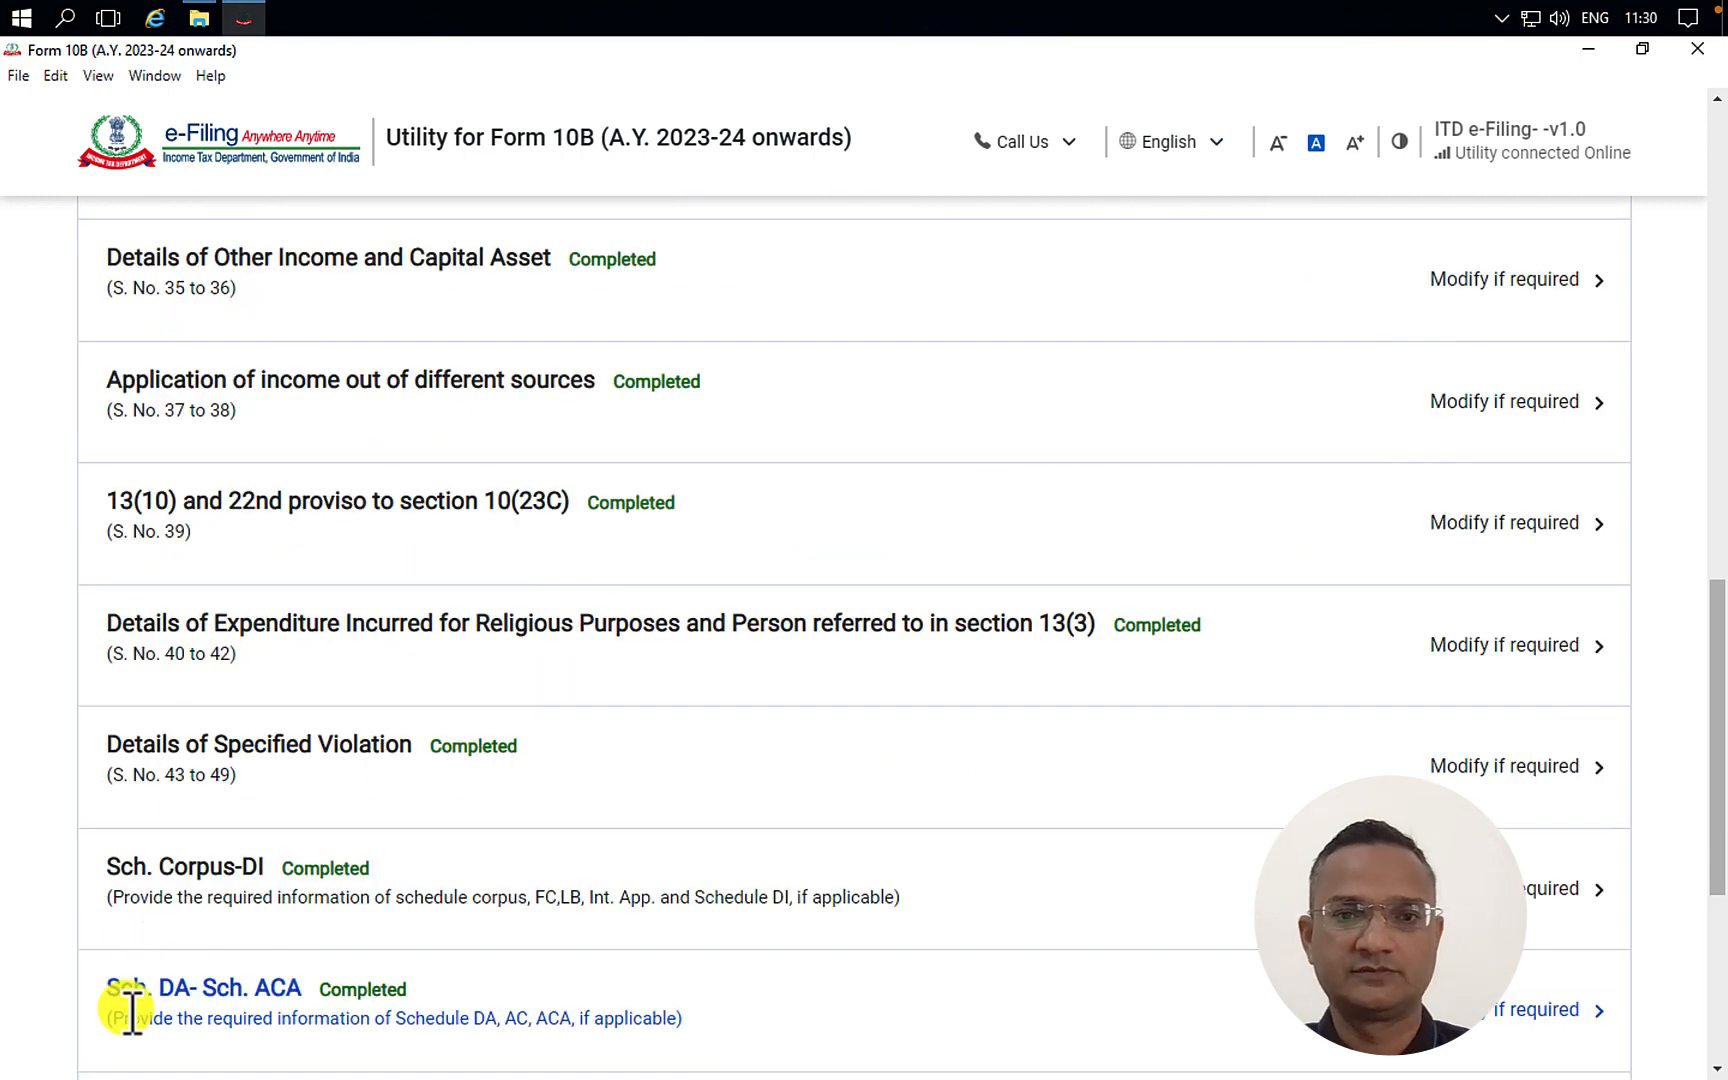
- Open the Details of Specified Violation section and review item 43, highlighting its reference to section 12AB and the violation amount
{"action": "scroll", "coordinate": [745, 848], "scroll_direction": "down", "scroll_amount": 5}
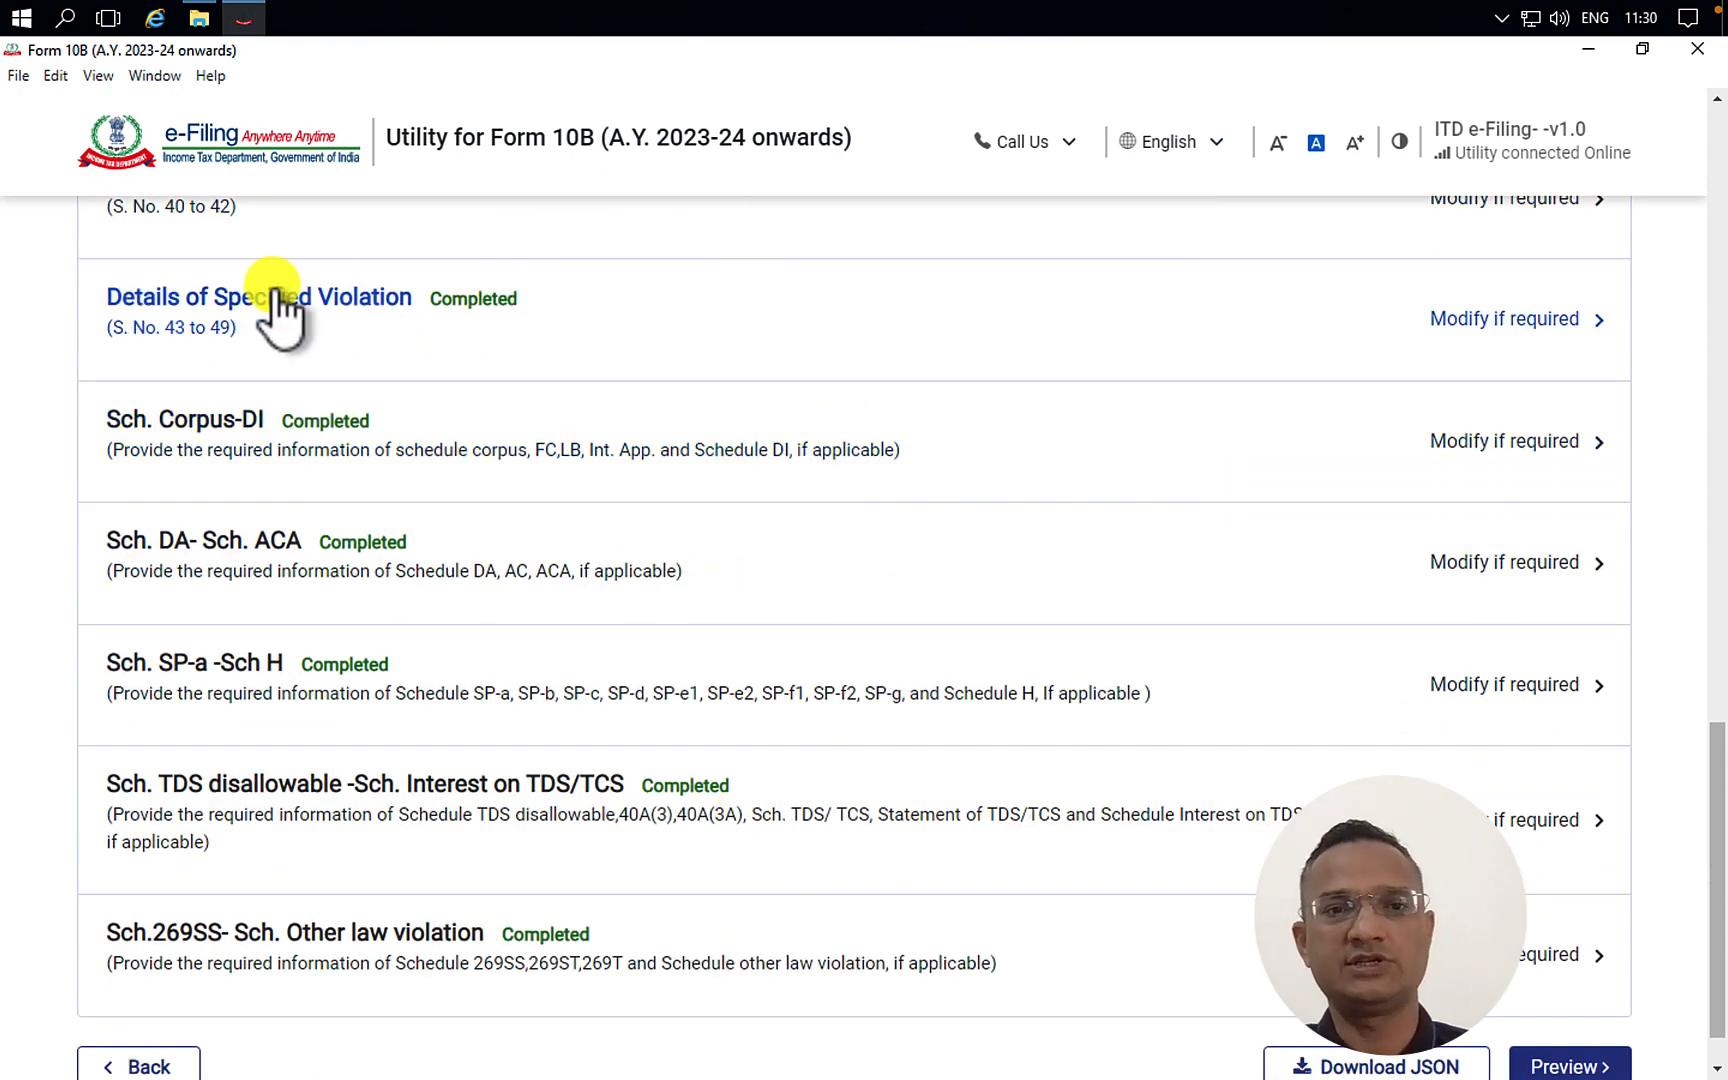
{"action": "left_click", "coordinate": [360, 300]}
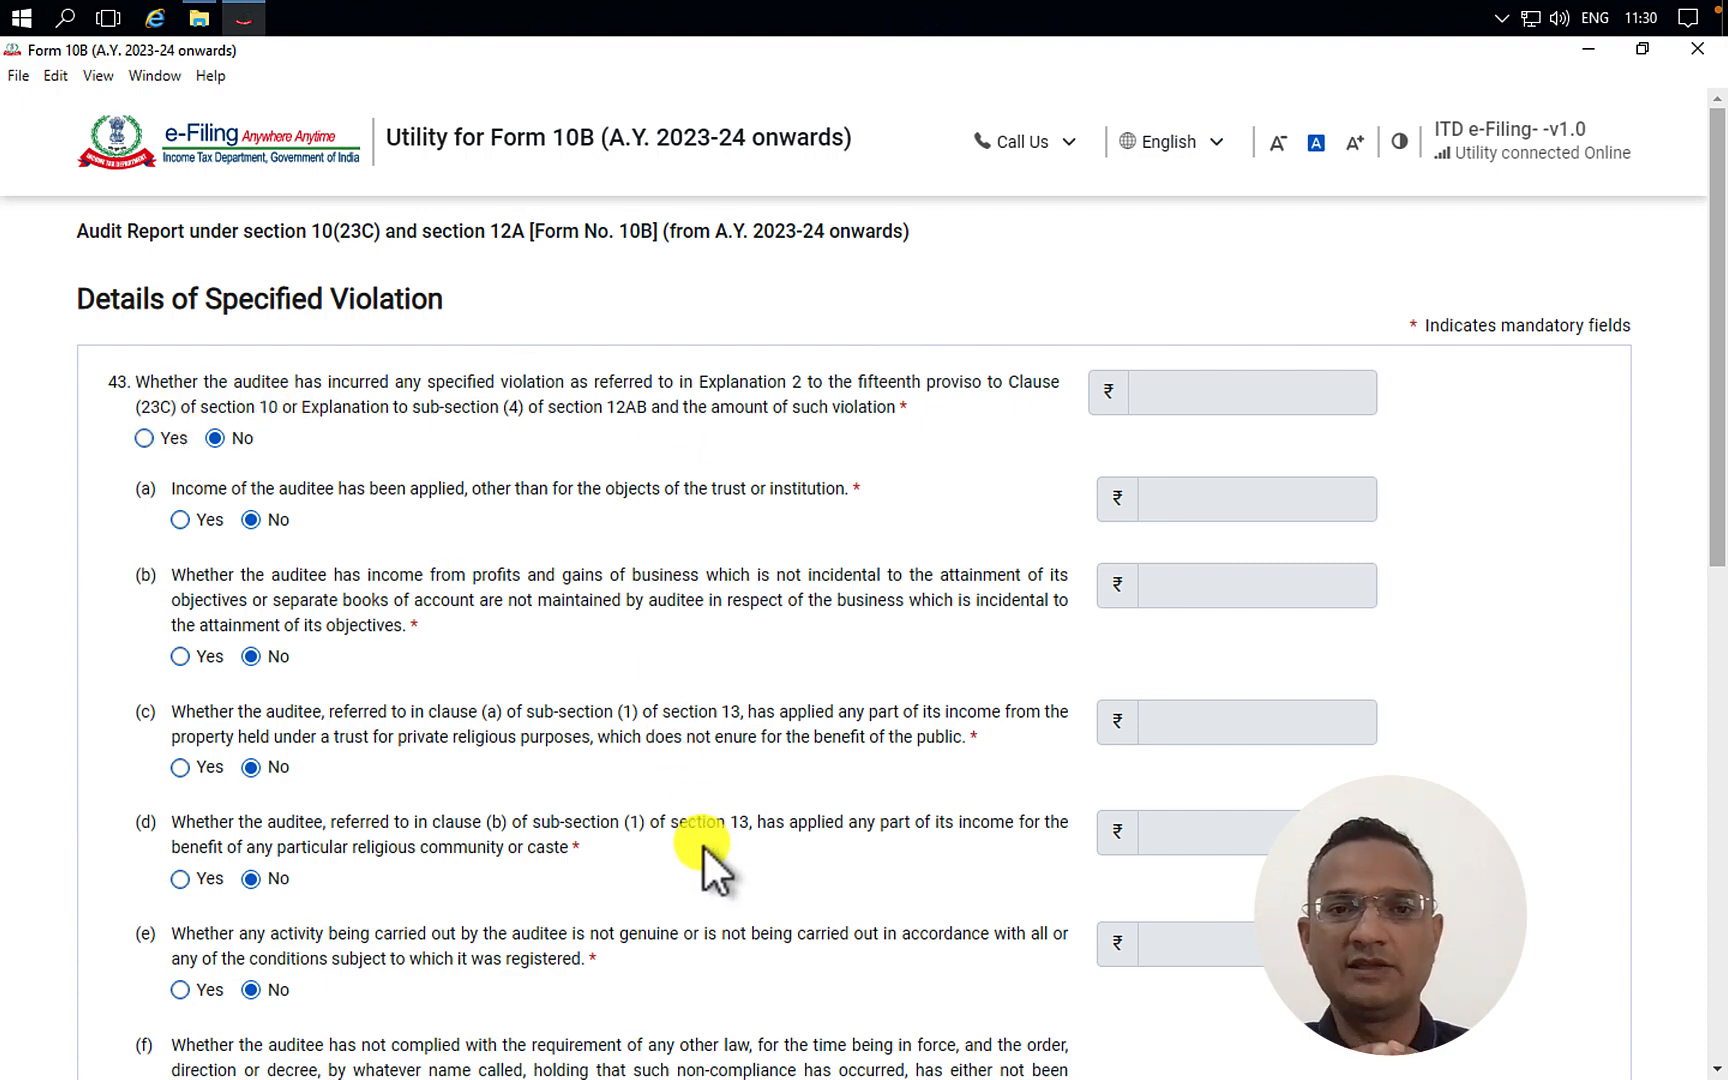
{"action": "scroll", "coordinate": [703, 846], "scroll_direction": "down", "scroll_amount": 1}
{"action": "scroll", "coordinate": [703, 846], "scroll_direction": "down", "scroll_amount": 2}
{"action": "scroll", "coordinate": [702, 844], "scroll_direction": "up", "scroll_amount": 2}
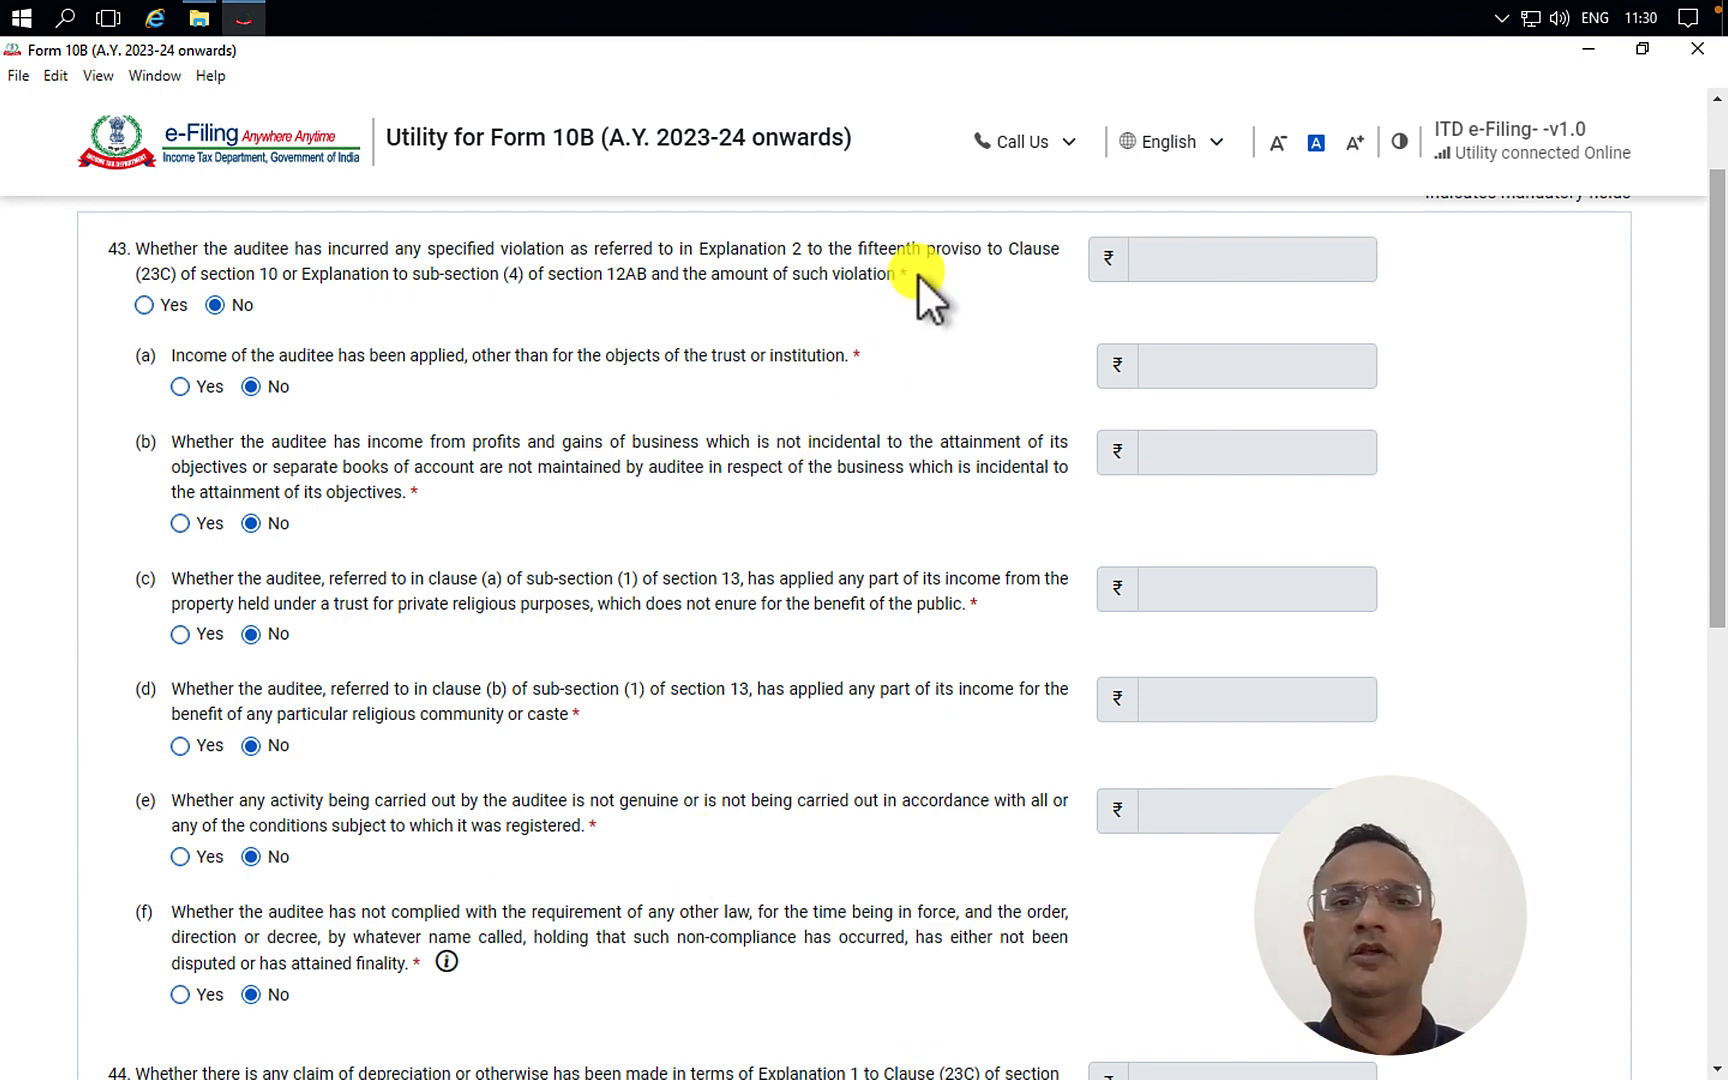
{"action": "left_click_drag", "start_coordinate": [918, 283], "coordinate": [724, 289]}
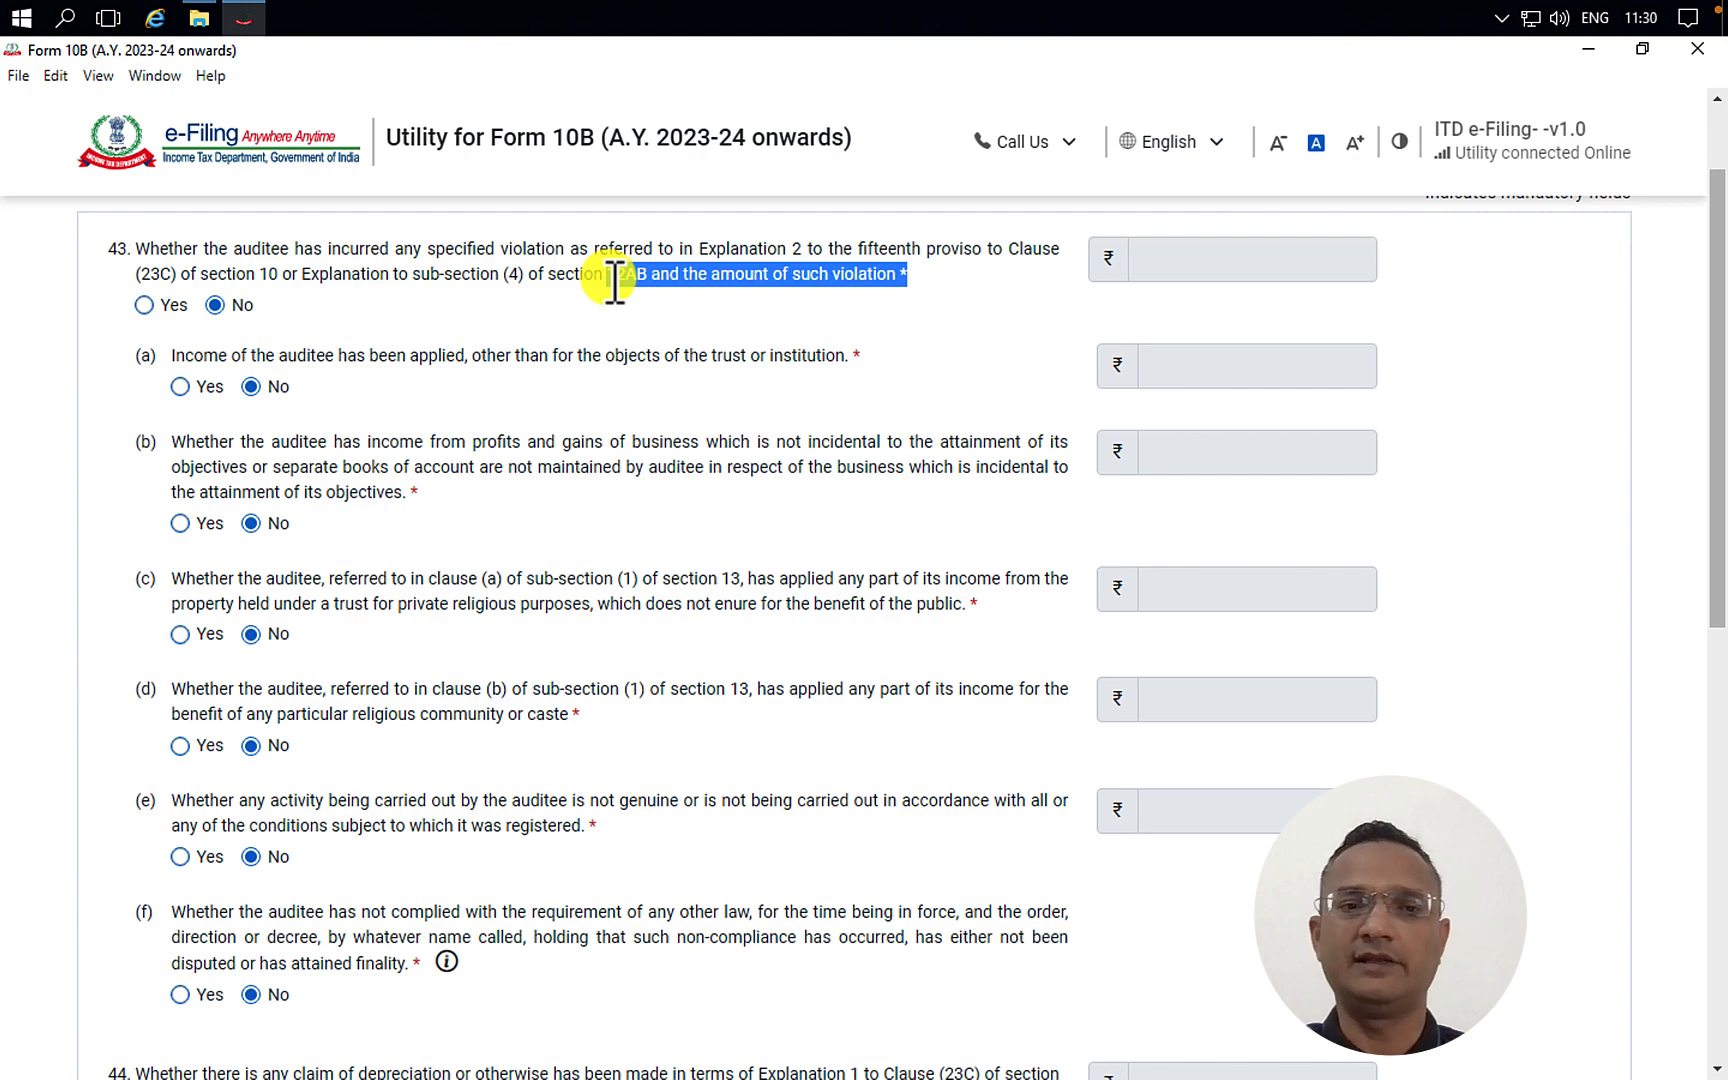
- Review items 44 to 49 on depreciation, section 10 deductions, sections 269SS, 269ST and 269T, and TDS/TCS, then go back to item 43
{"action": "scroll", "coordinate": [482, 500], "scroll_direction": "down", "scroll_amount": 5}
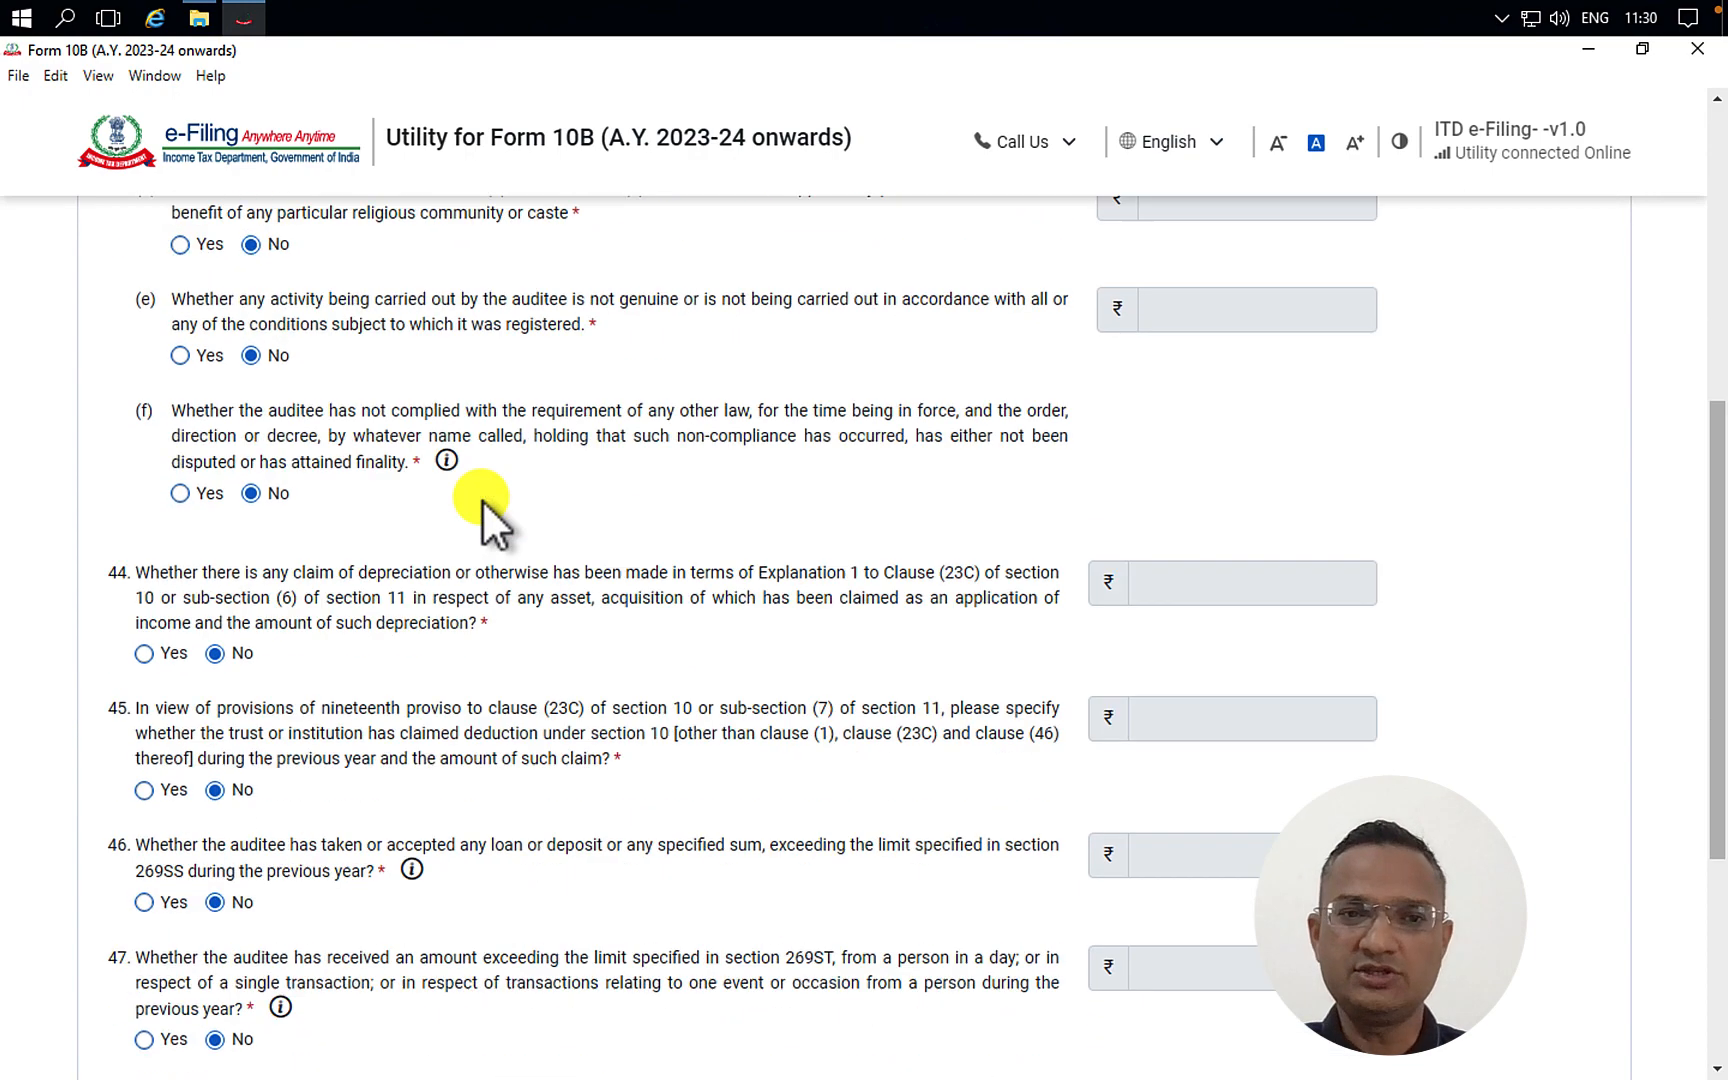
{"action": "scroll", "coordinate": [408, 676], "scroll_direction": "down", "scroll_amount": 3}
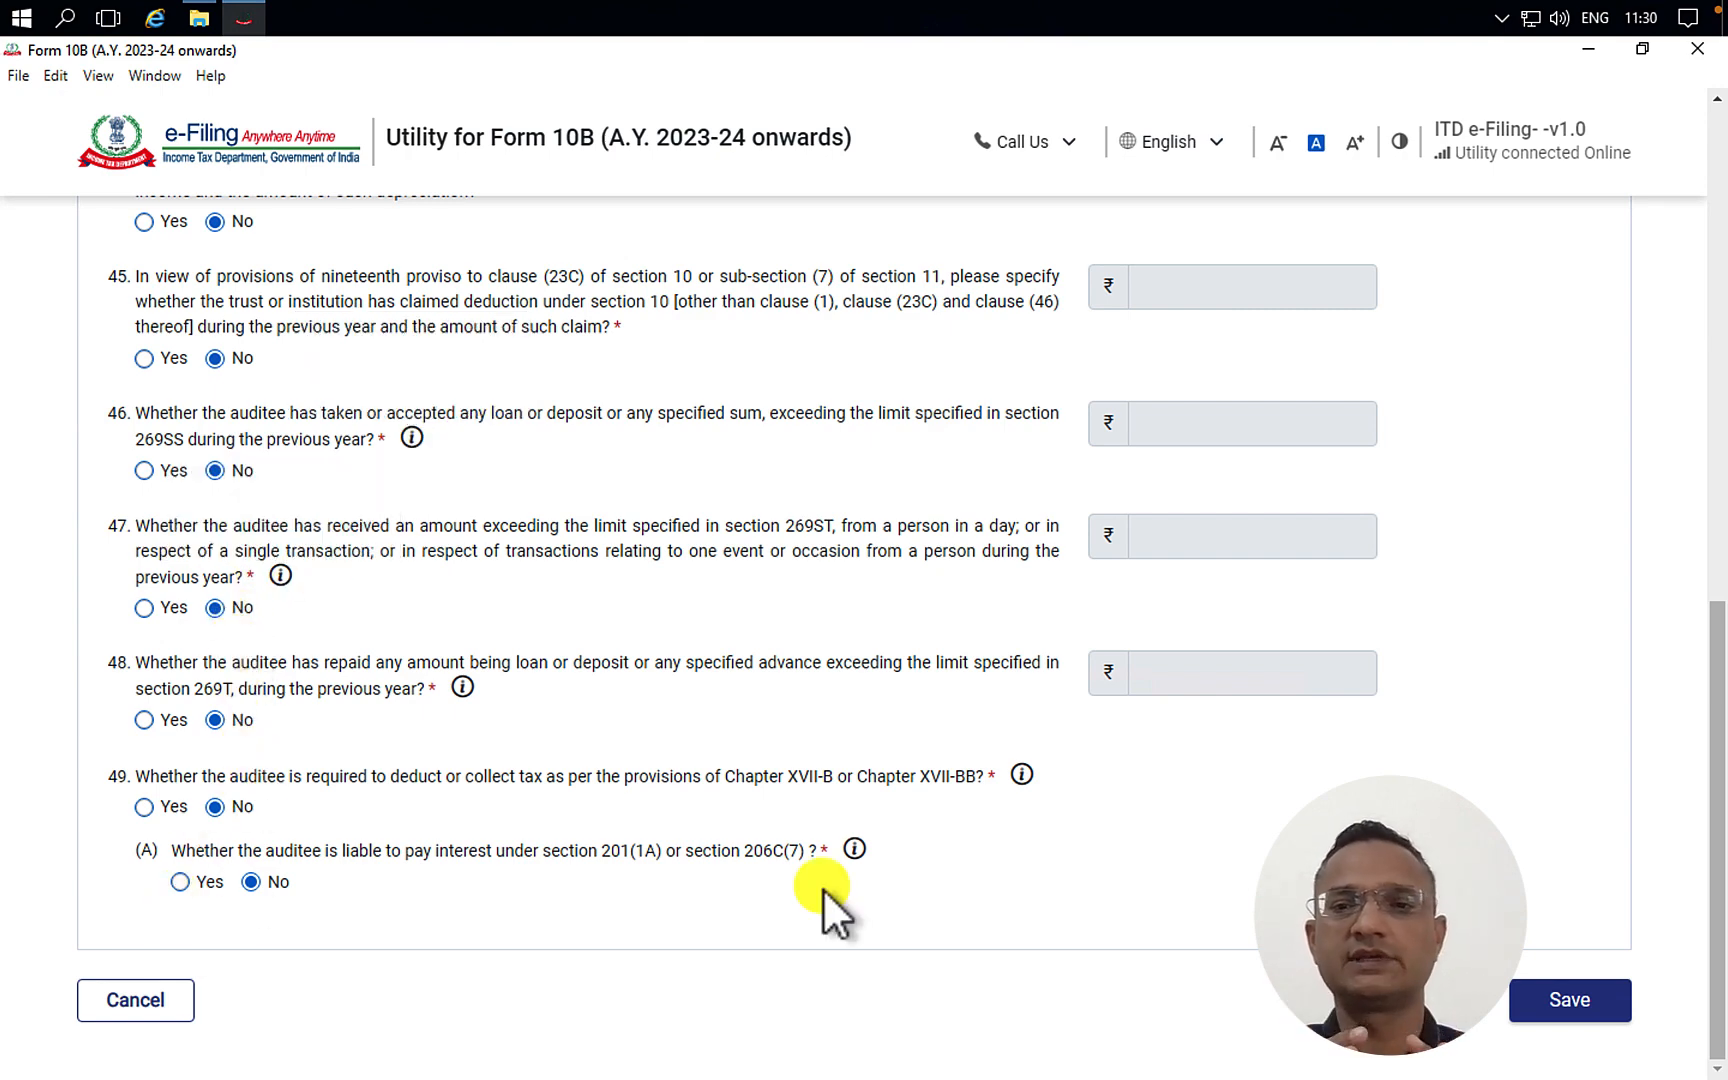
{"action": "scroll", "coordinate": [824, 891], "scroll_direction": "up", "scroll_amount": 4}
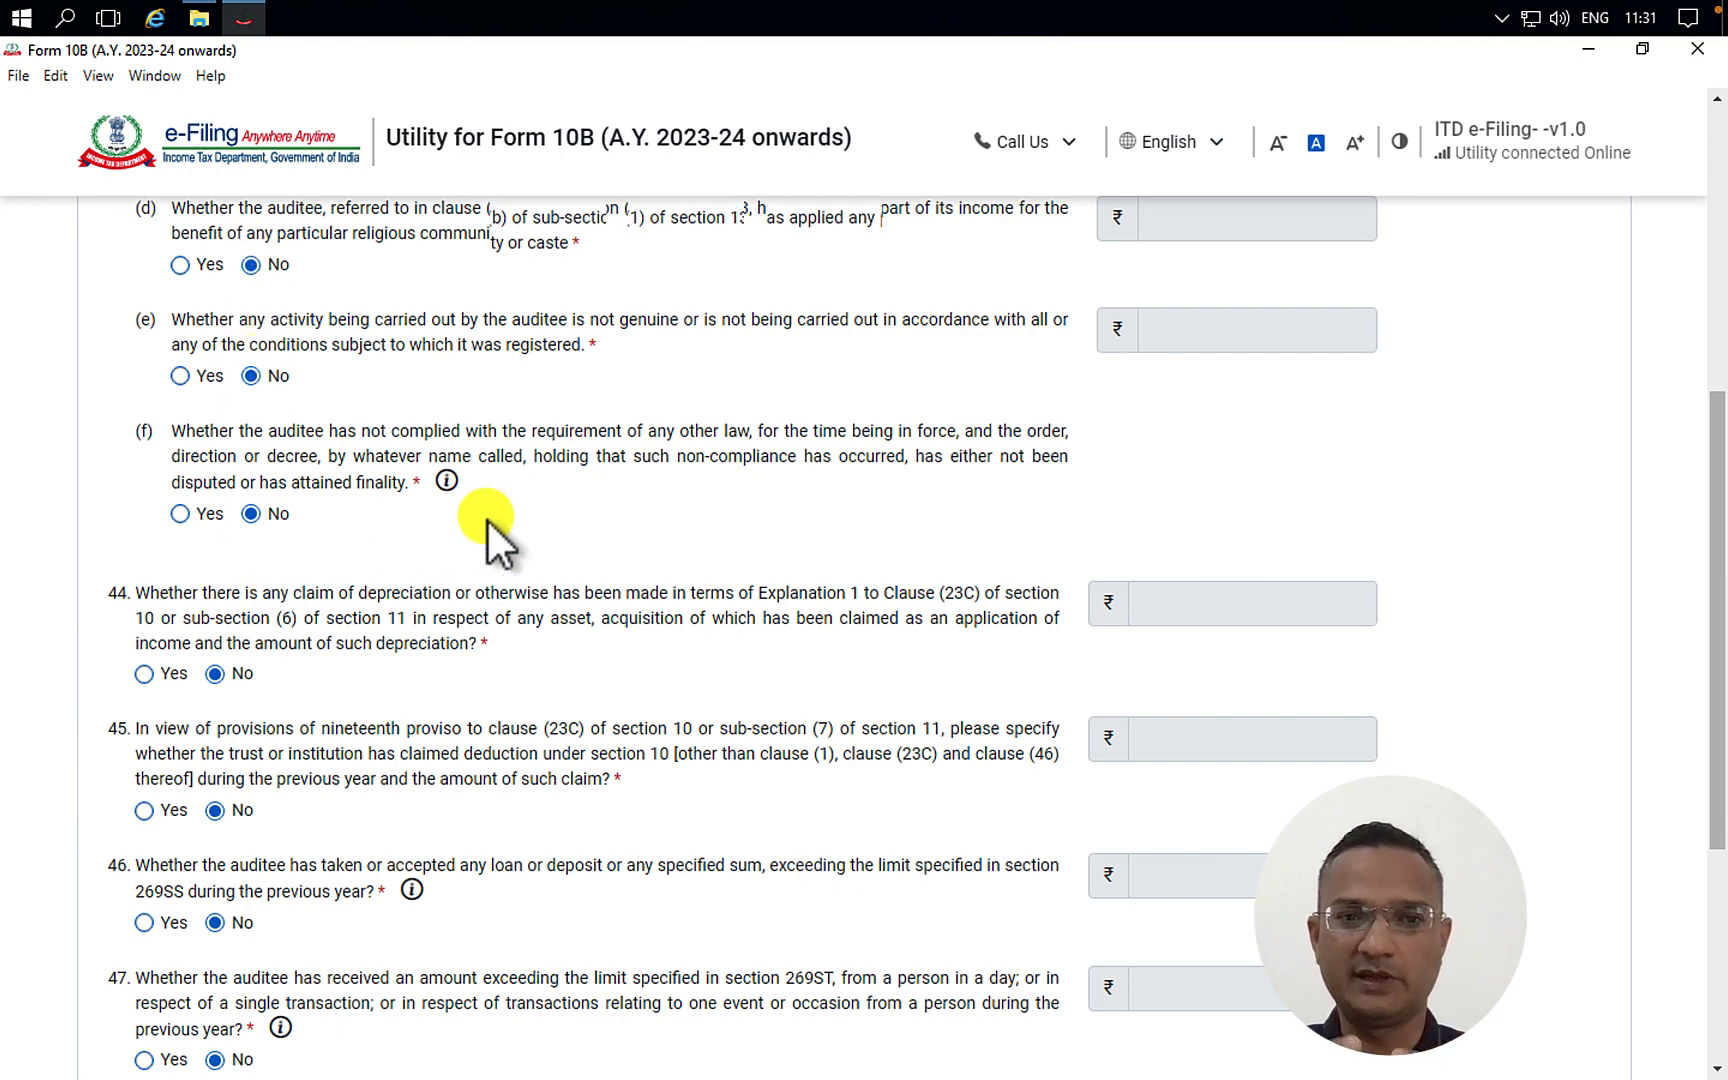
{"action": "scroll", "coordinate": [494, 540], "scroll_direction": "up", "scroll_amount": 5}
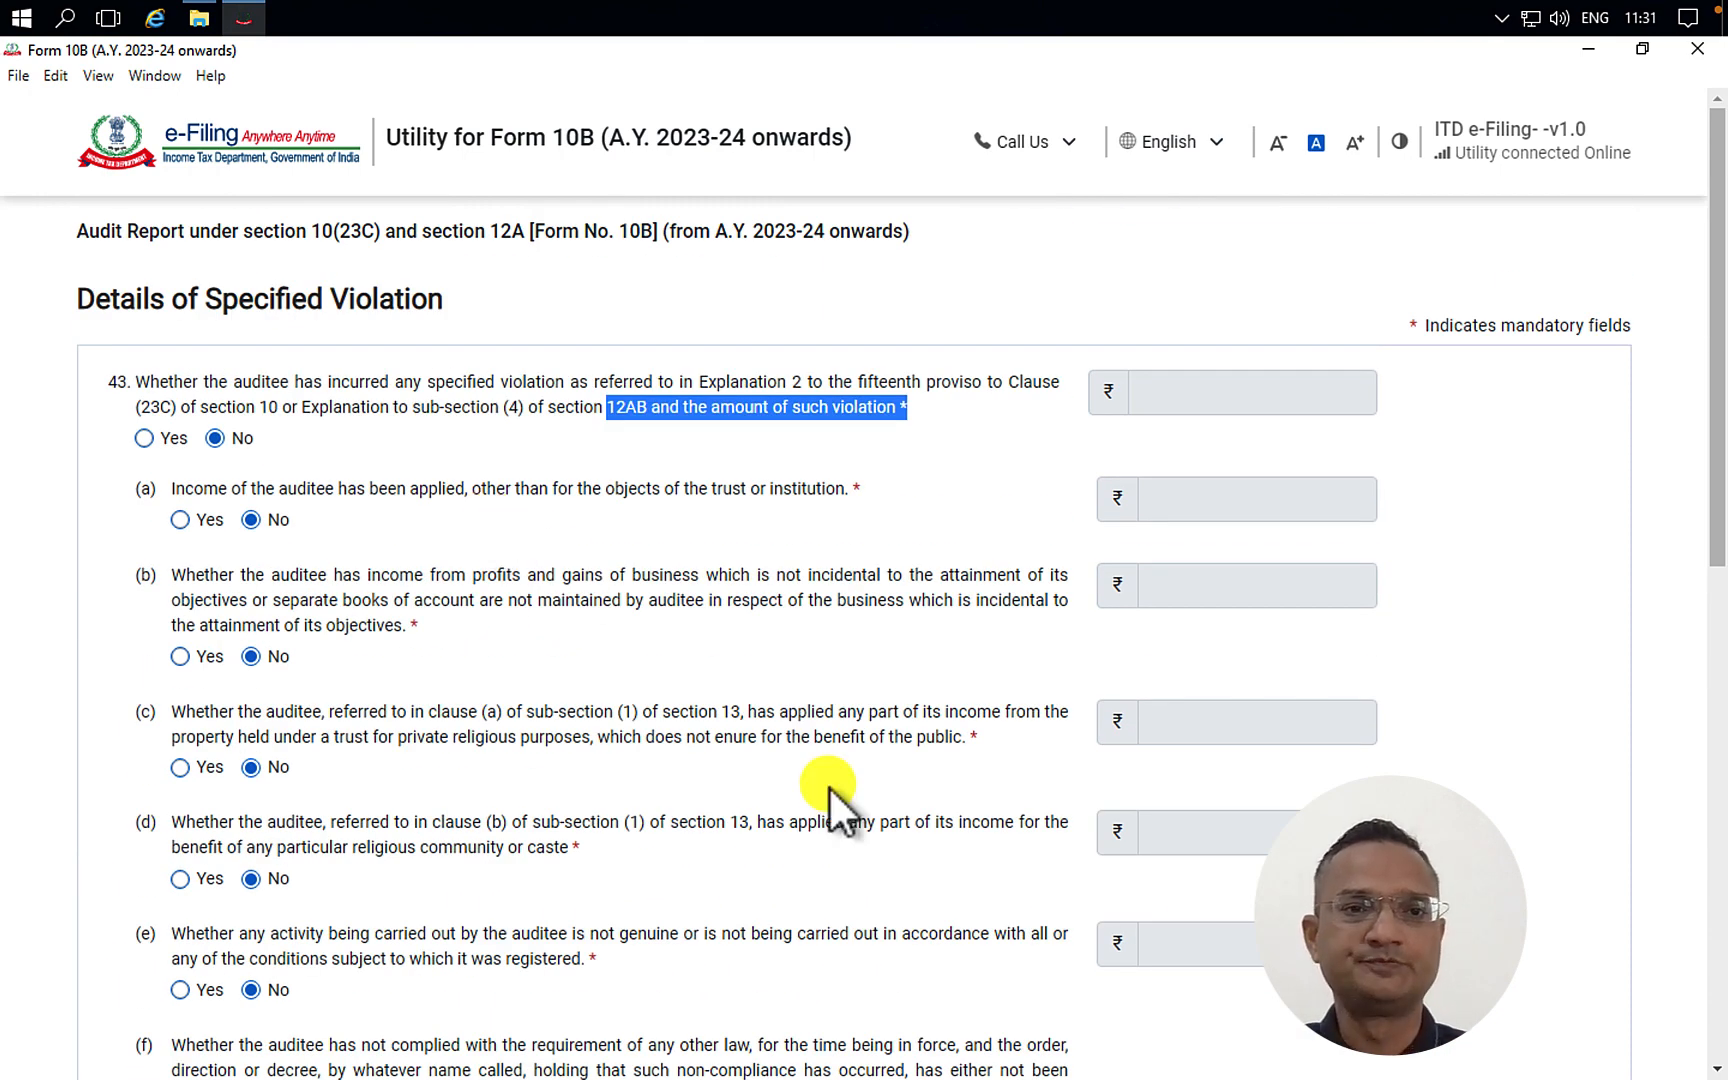